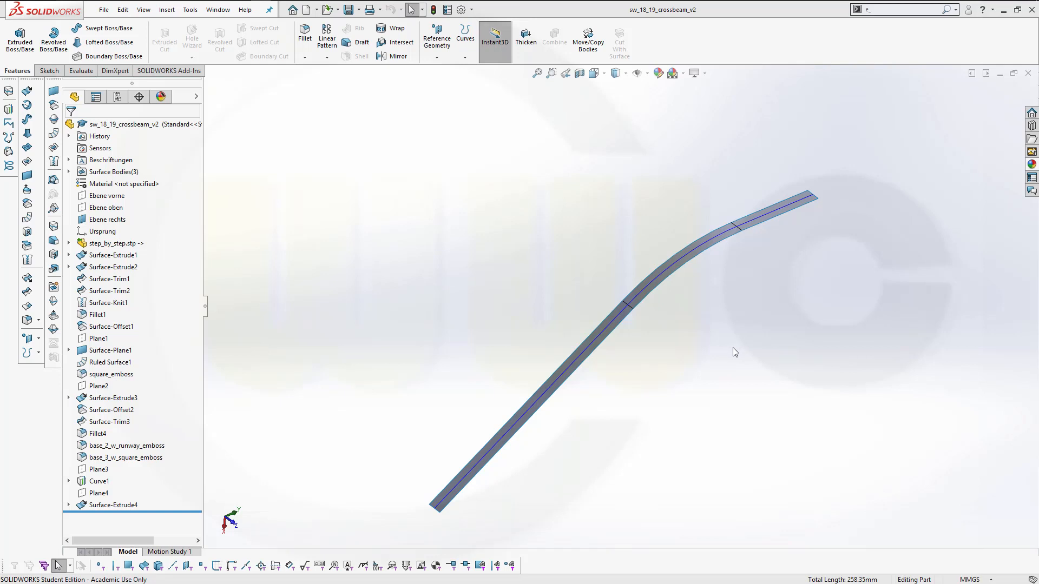
Copy the curved strip surface body once, translating the copy -6 mm along X
mouse_move(703, 350)
middle_mouse_down()
mouse_move(703, 330)
mouse_move(695, 352)
middle_mouse_up()
key("Escape")
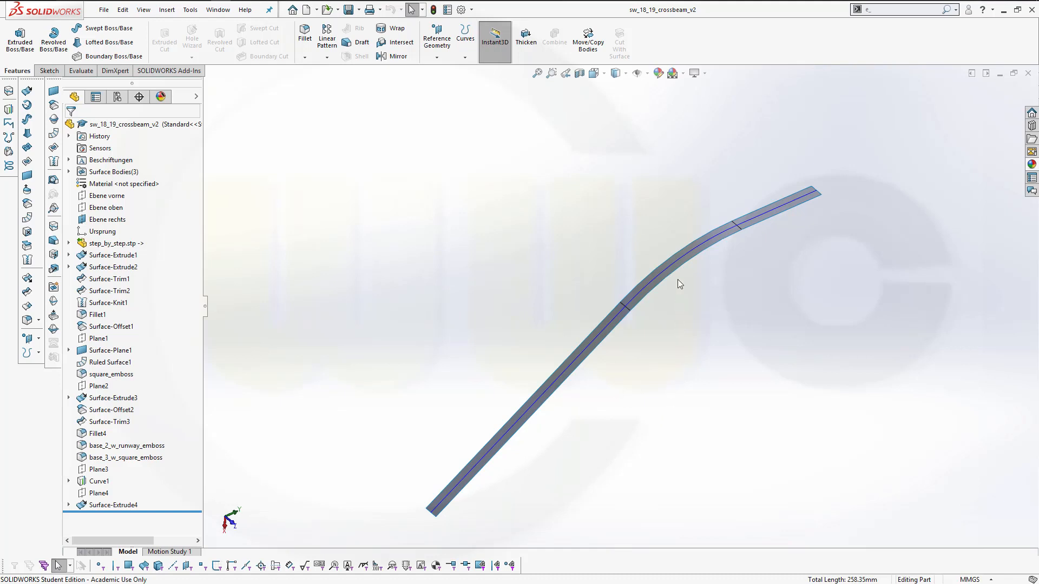
left_click(585, 38)
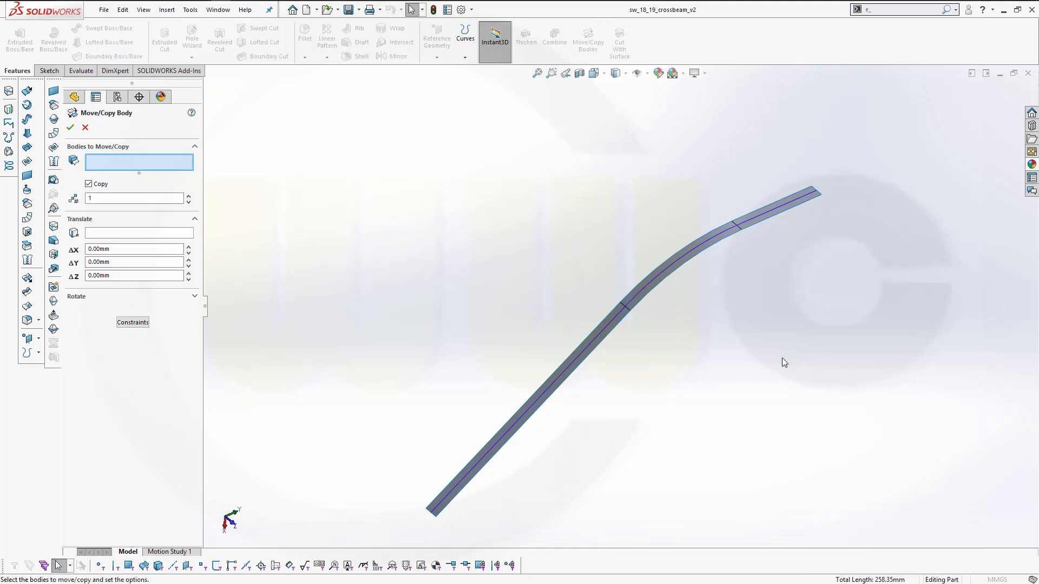
left_click(617, 319)
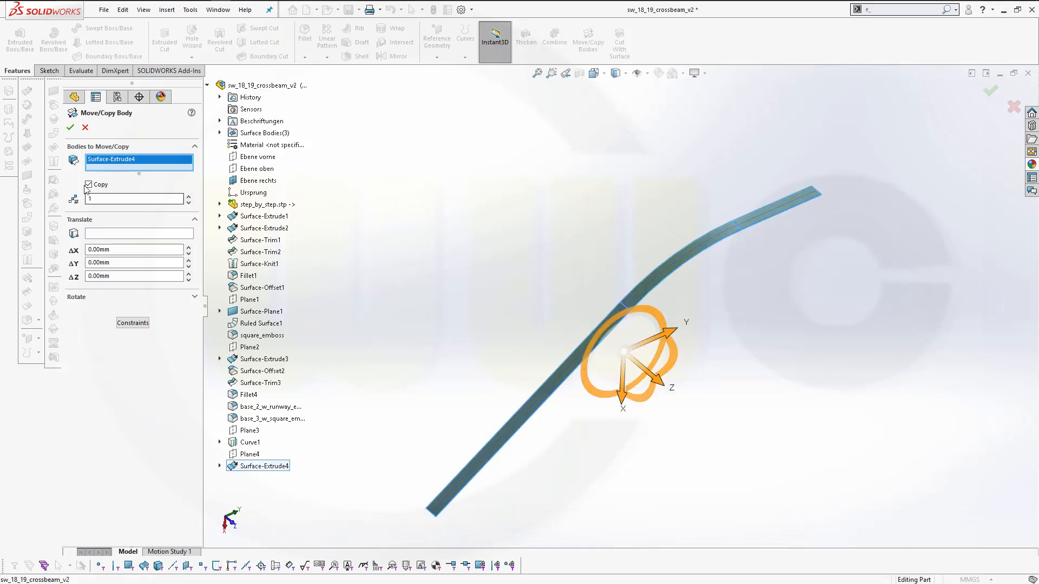
double_click(118, 251)
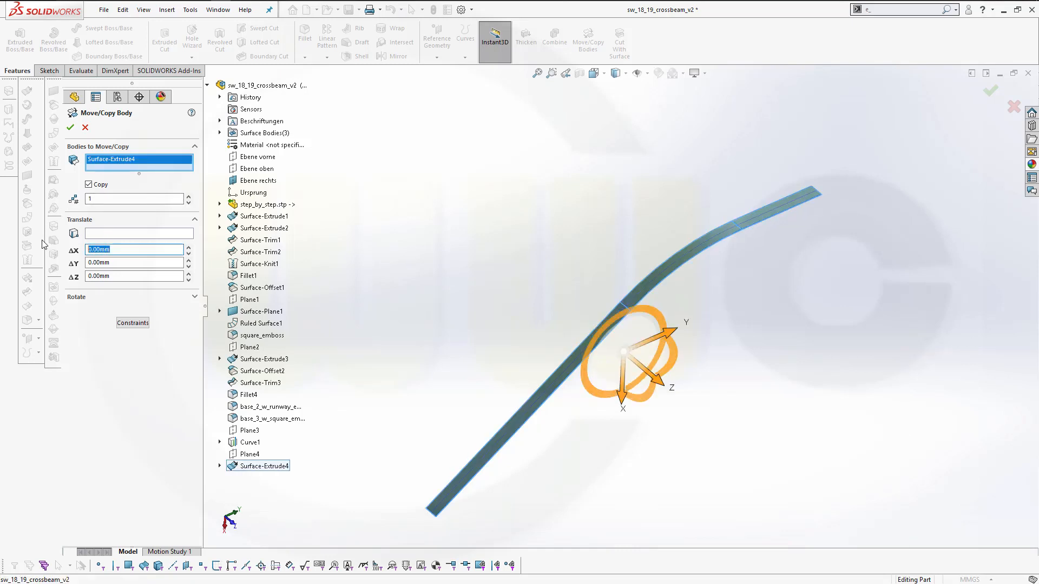
type("-6")
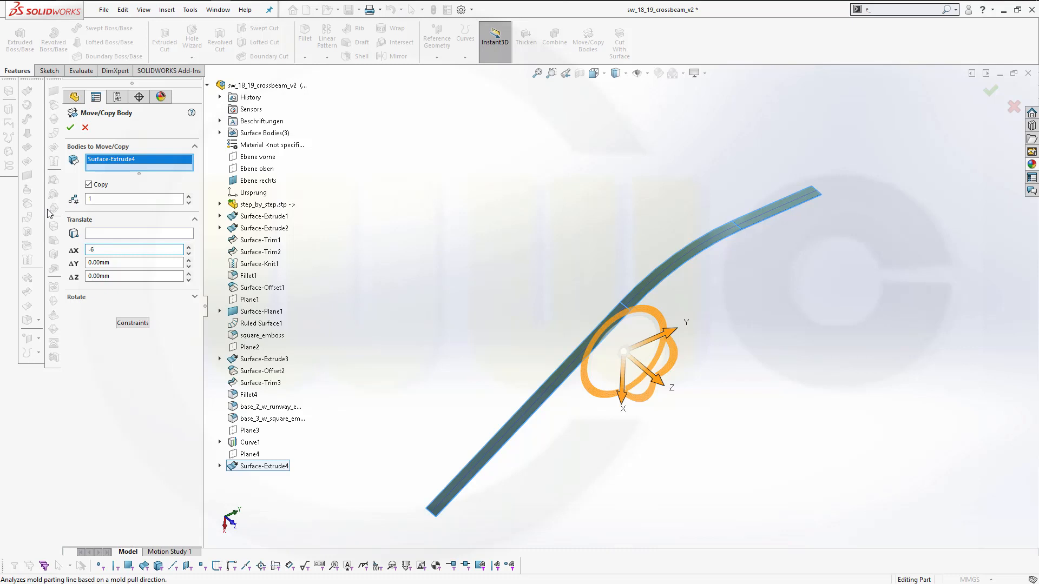
key("Return")
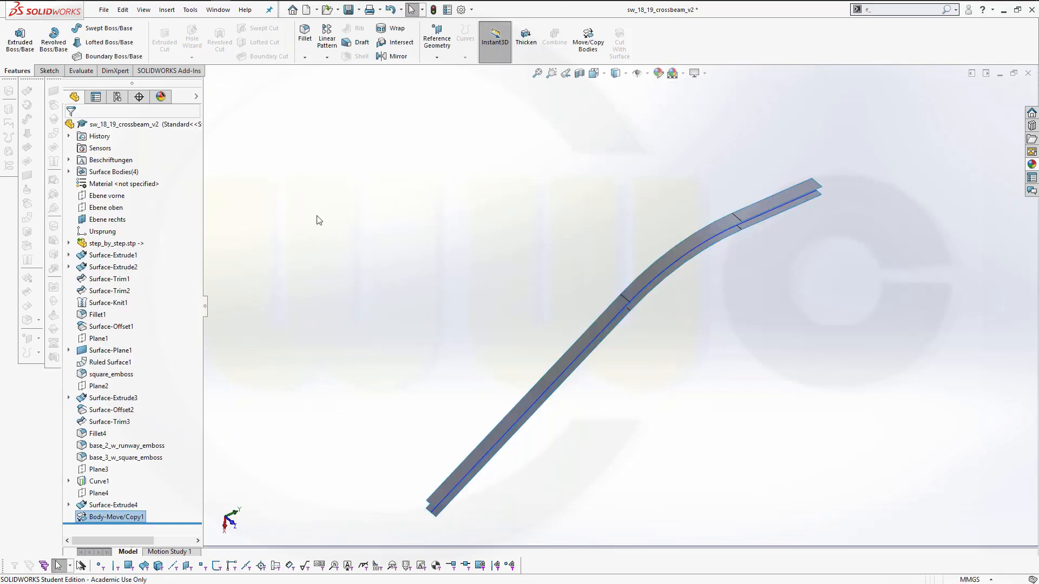
middle_click_drag(614, 389, 600, 335)
left_click(327, 266)
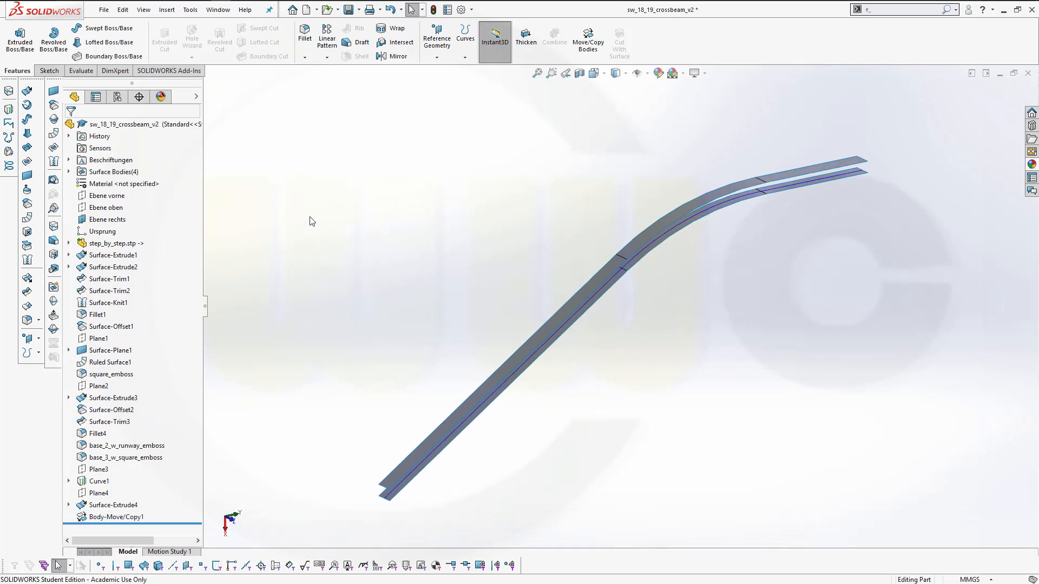
Set up a ruled surface tapered to vector with a 20 mm distance and Ebene rechts as the reference direction
left_click(52, 133)
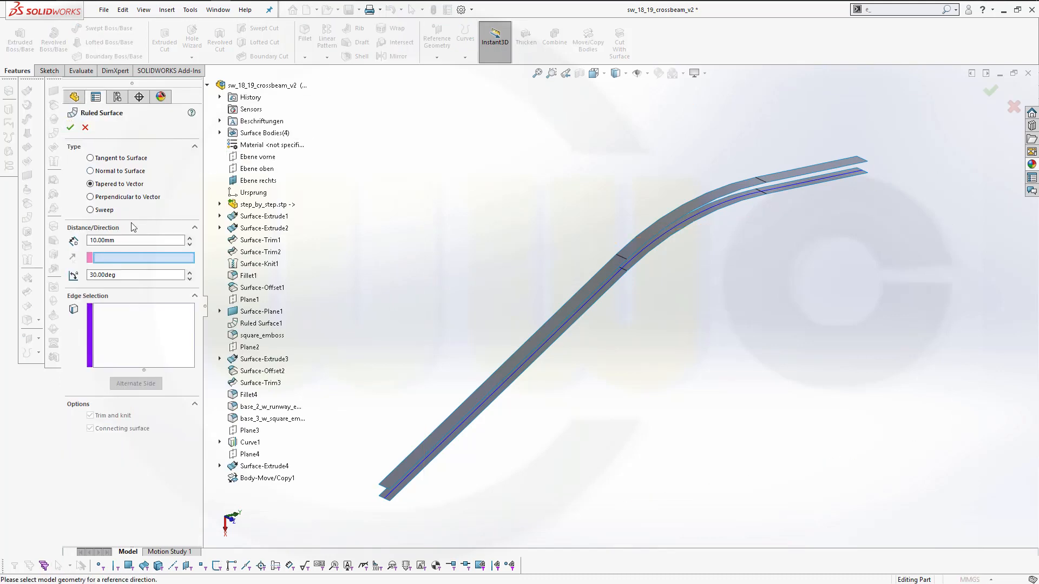
left_click(108, 171)
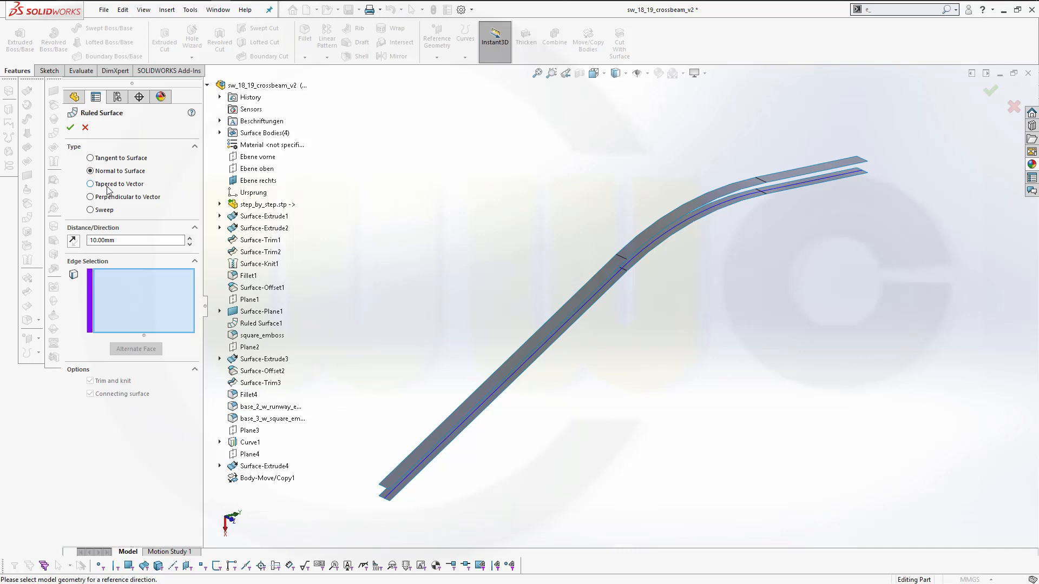
left_click(108, 185)
left_click_drag(127, 239, 53, 232)
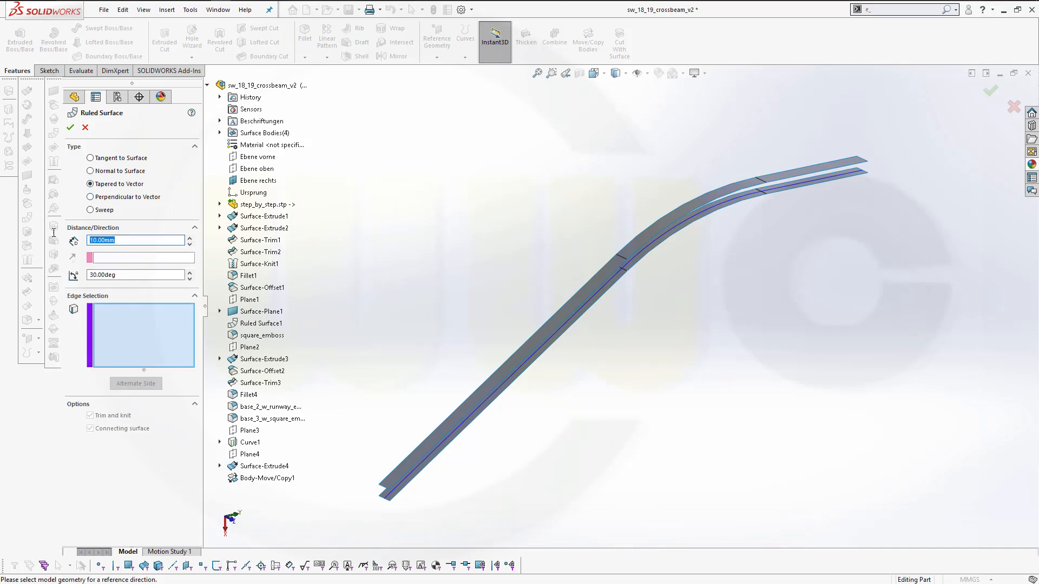
type("20")
left_click(116, 260)
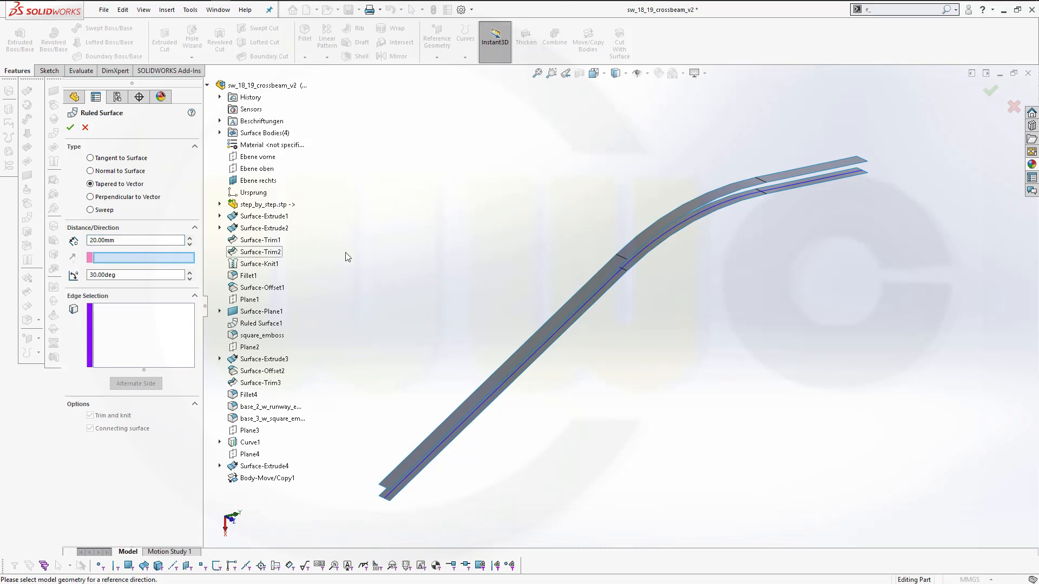
left_click(251, 181)
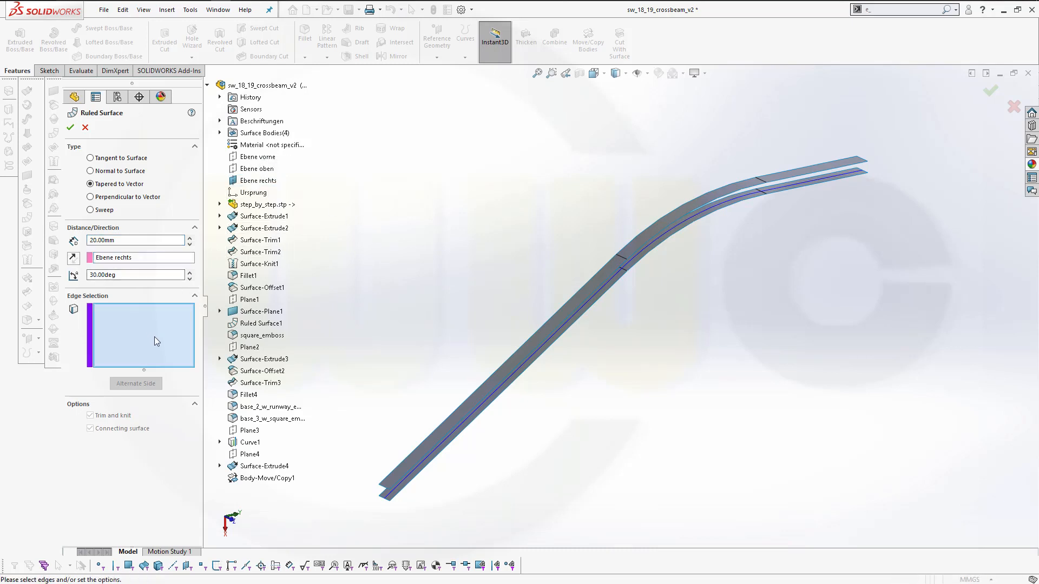
Create the 30° tapered ruled surface from the three connected edges along one long side of the copied strip
scroll(471, 492, "down", 3)
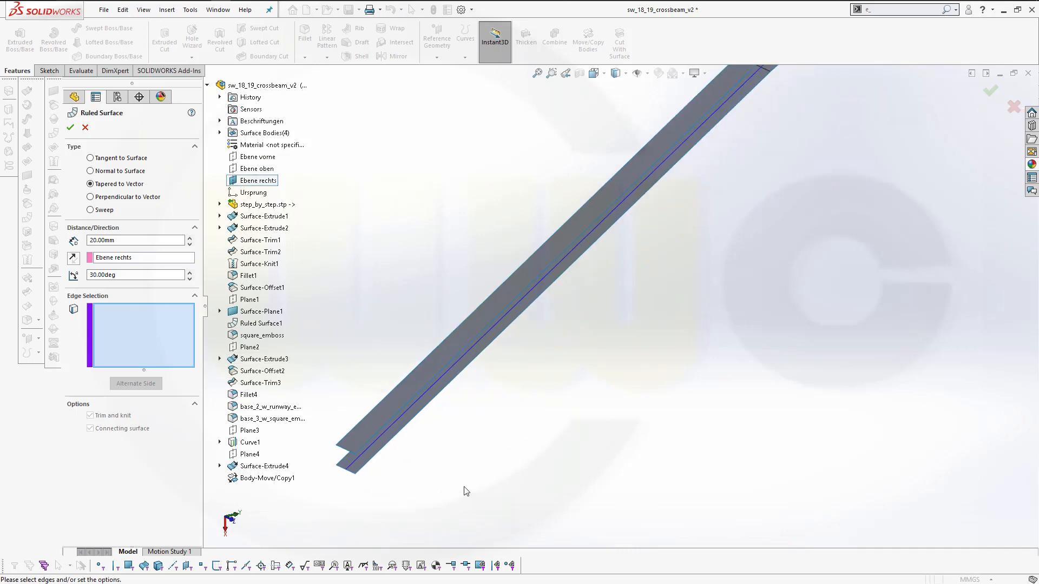
left_click(383, 428)
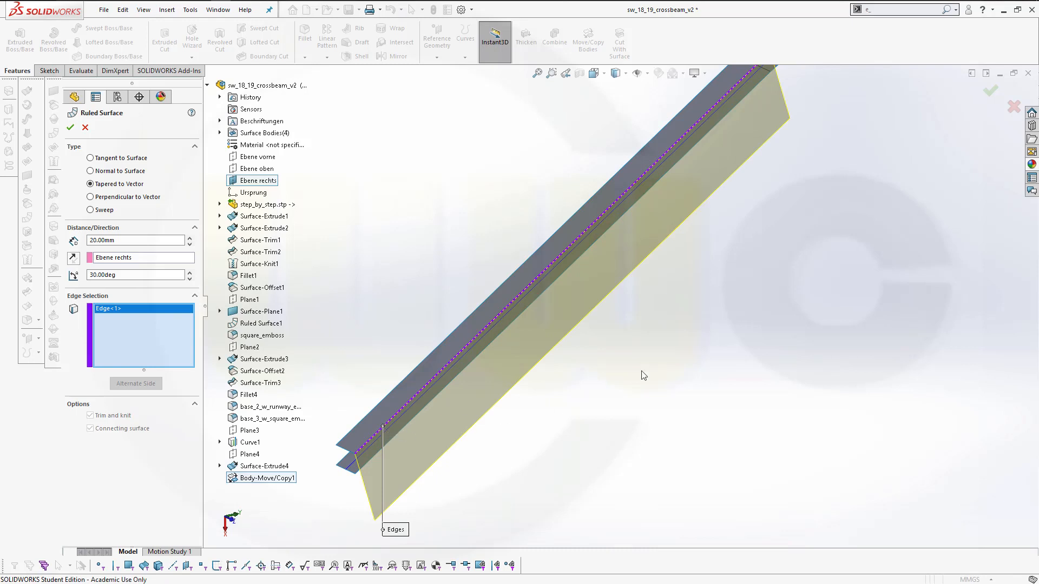
right_click(728, 395)
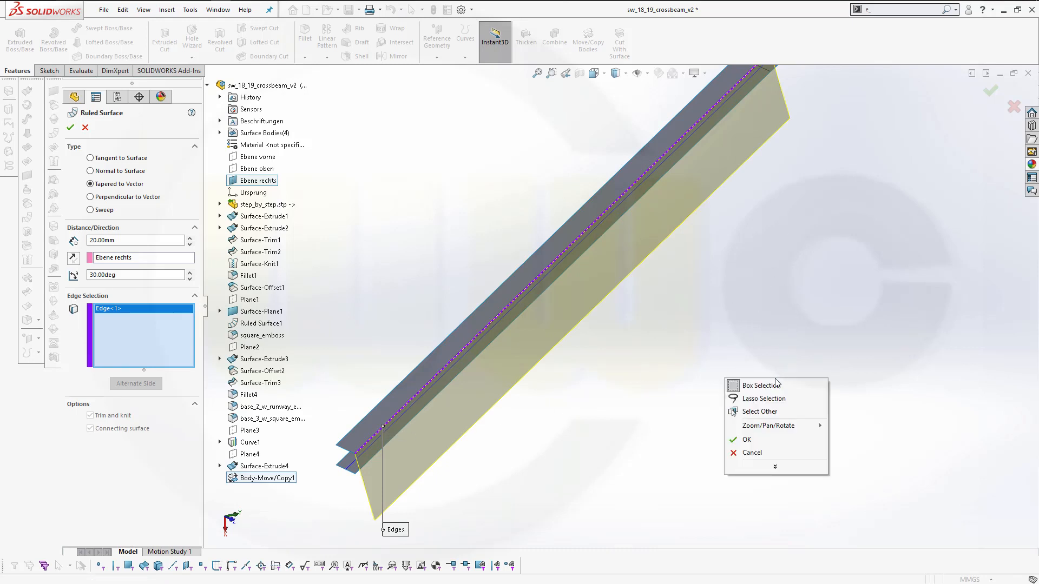
left_click(782, 363)
scroll(836, 181, "up", 3)
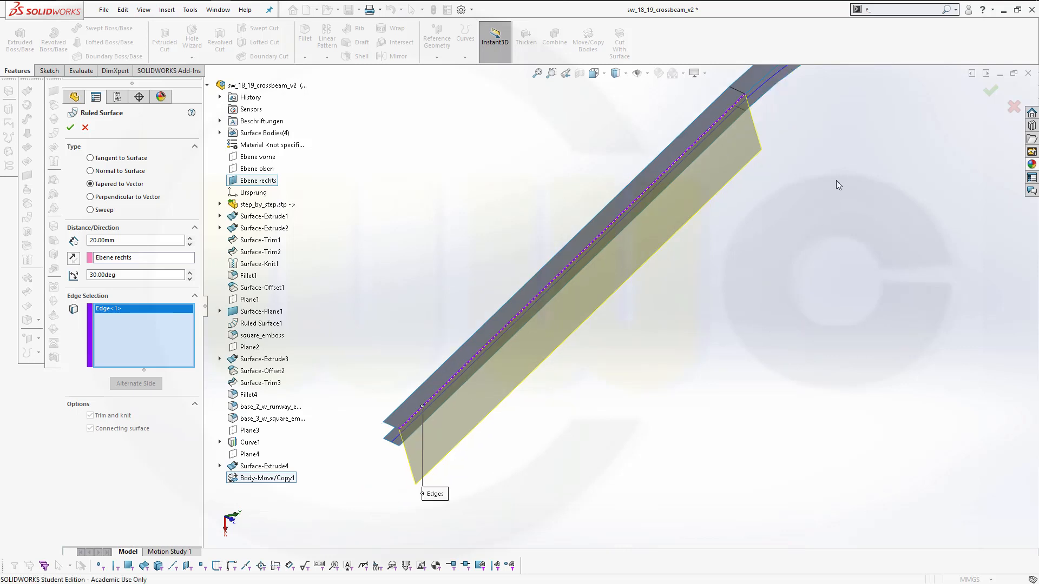
scroll(789, 117, "down", 1)
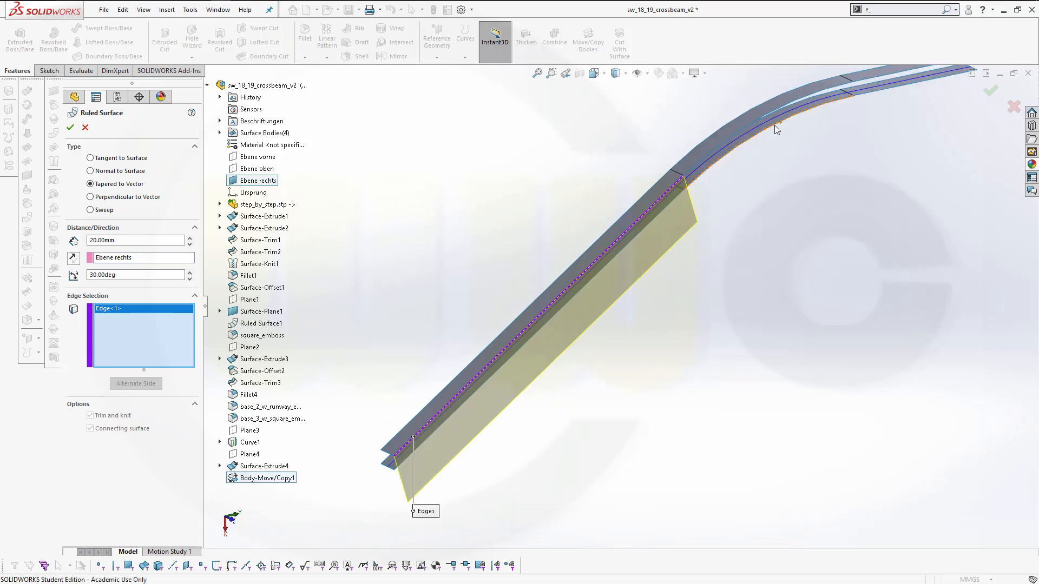
left_click(728, 141)
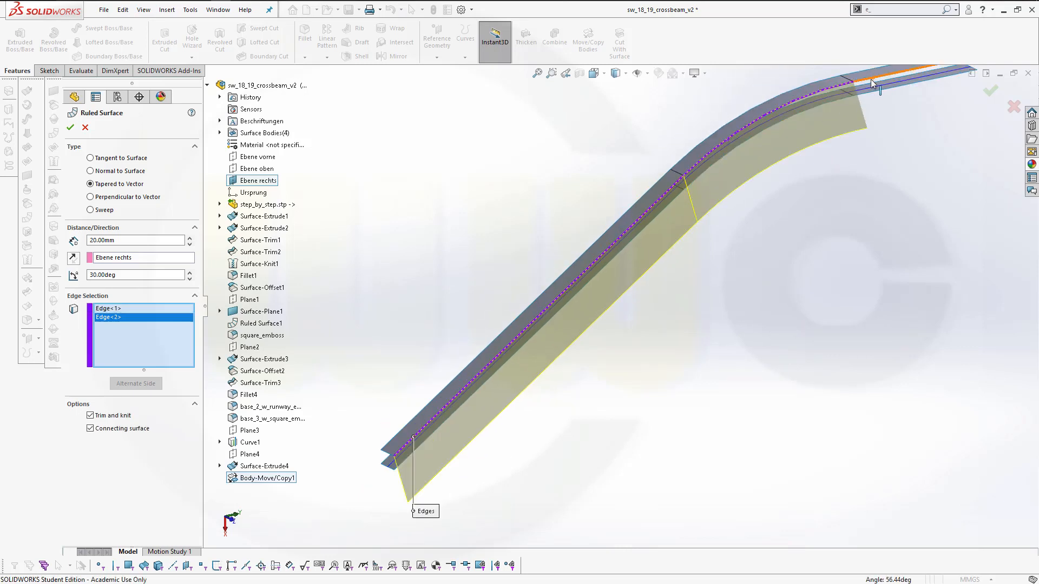
left_click(876, 85)
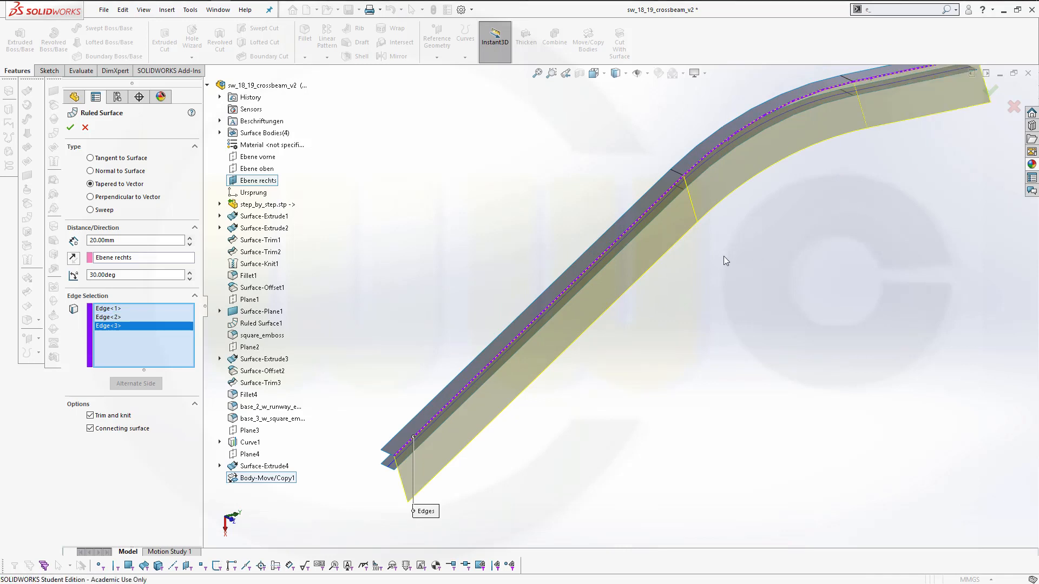
left_click(71, 128)
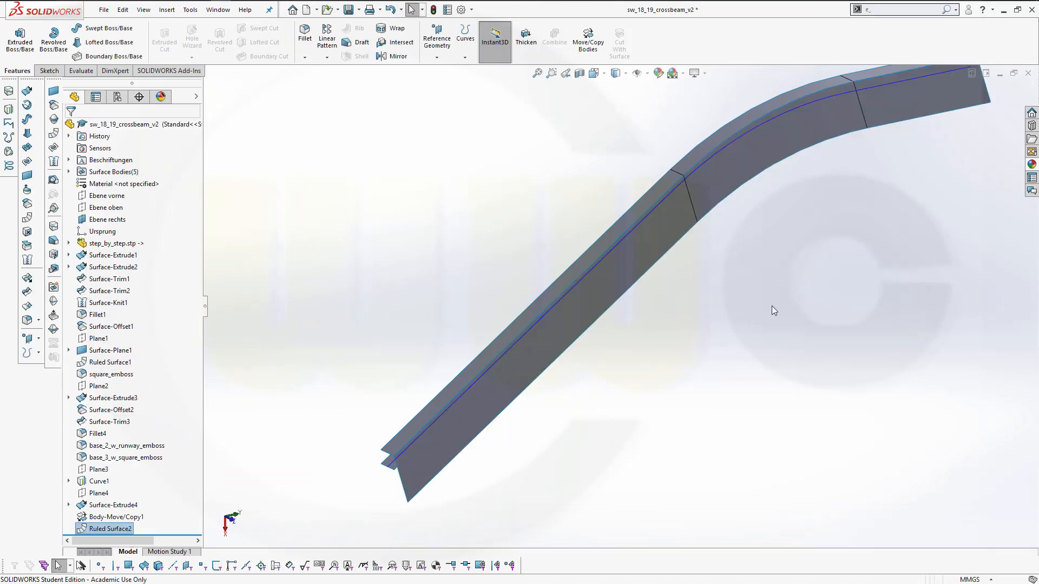
Create a second 20 mm ruled surface, tapered 30° to Ebene rechts, along the three edges on the copied strip's opposite side
middle_click_drag(772, 310, 742, 260)
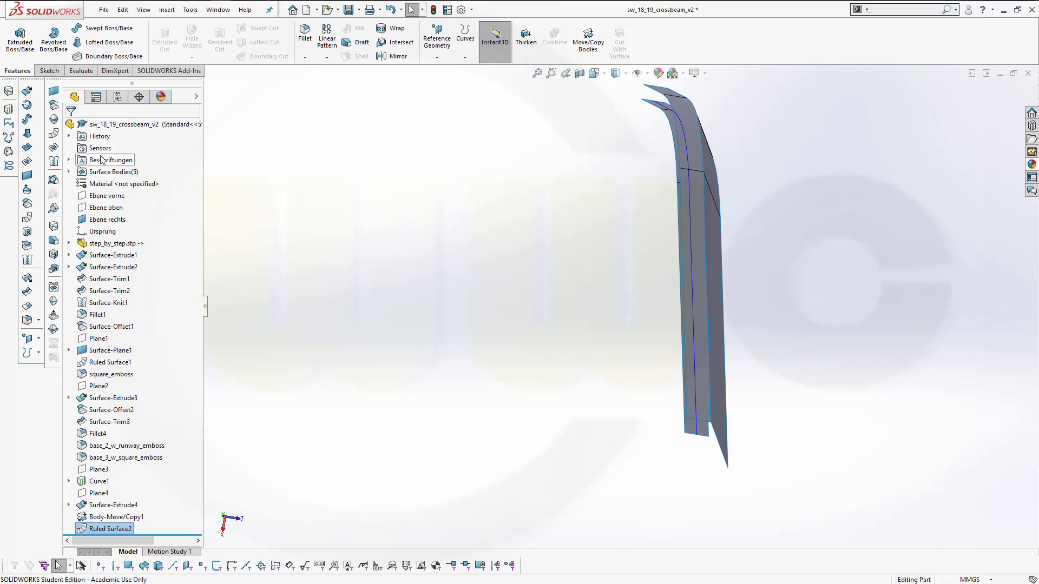
left_click(53, 132)
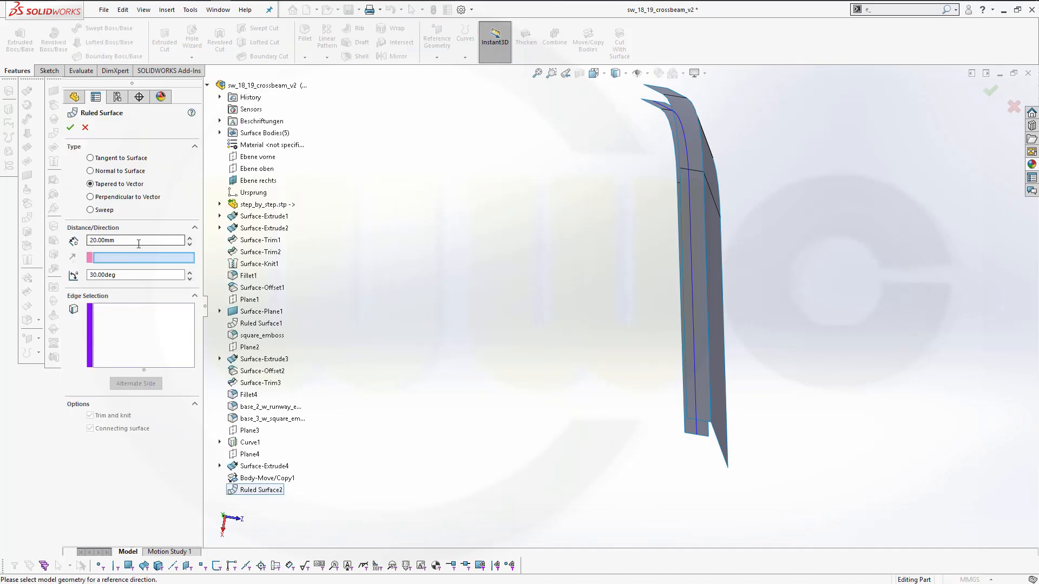
left_click(266, 180)
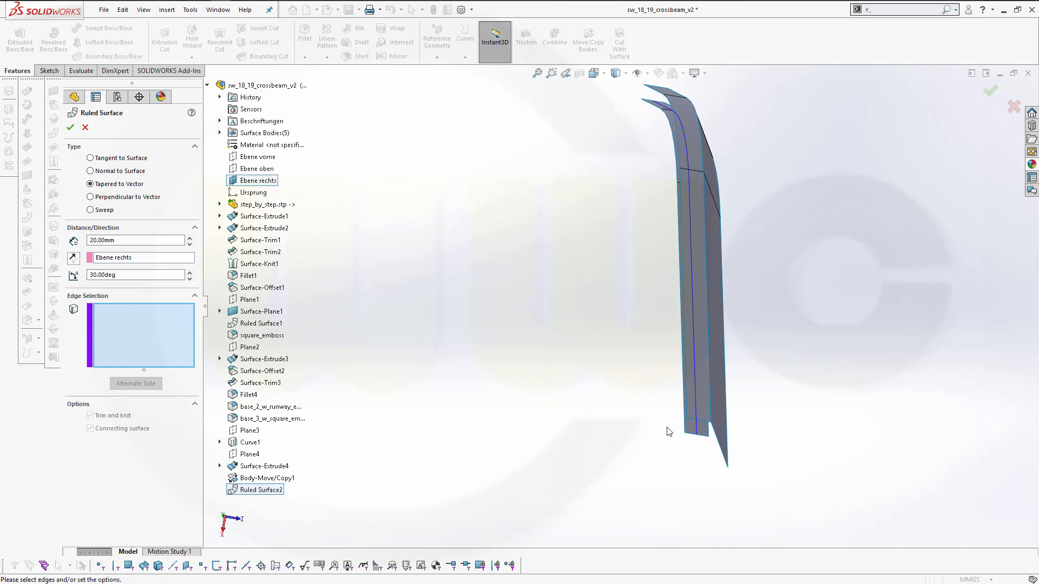
middle_click_drag(668, 436, 647, 431)
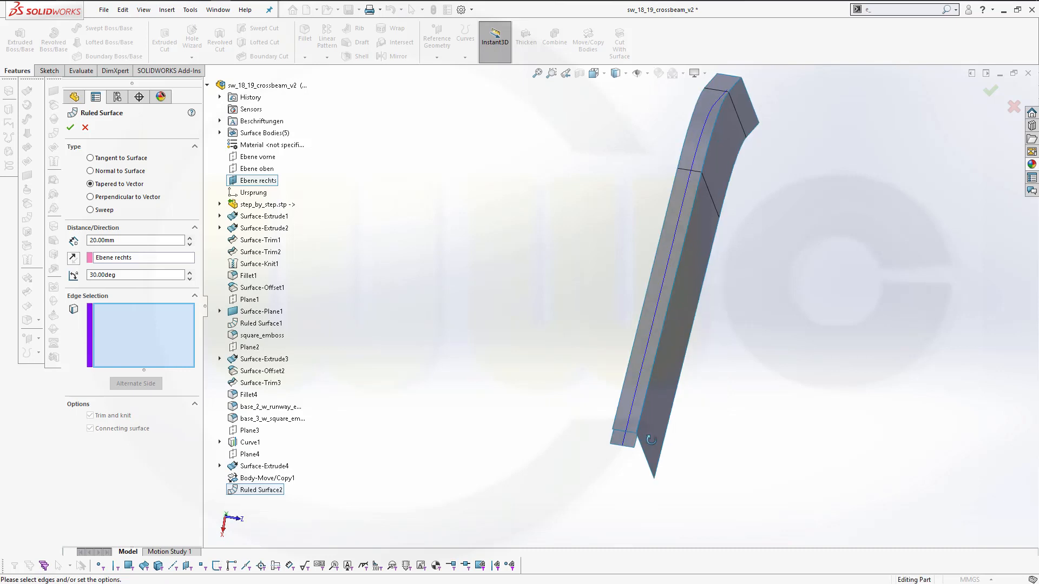
left_click(621, 406)
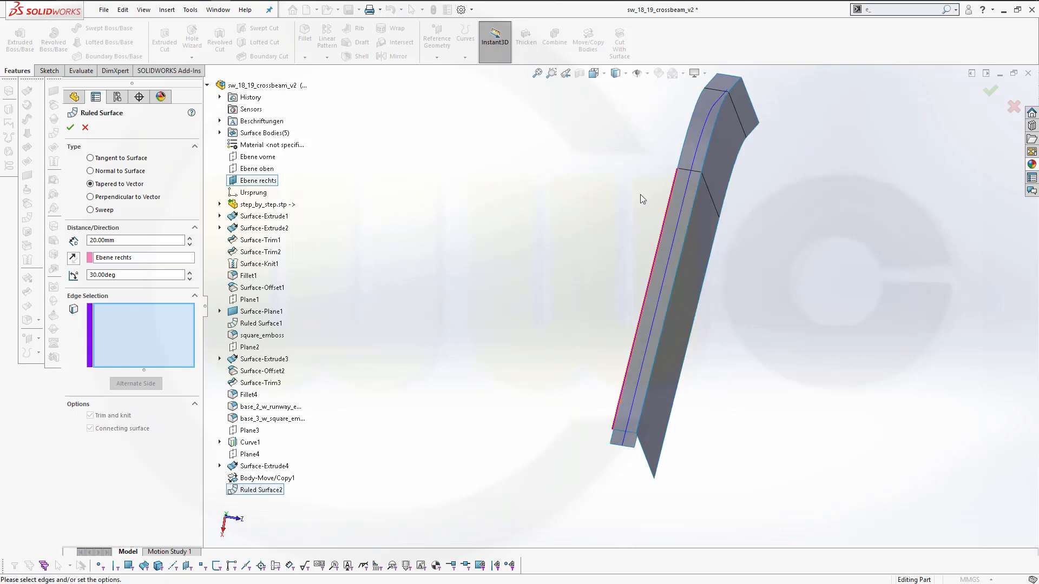
left_click(688, 149)
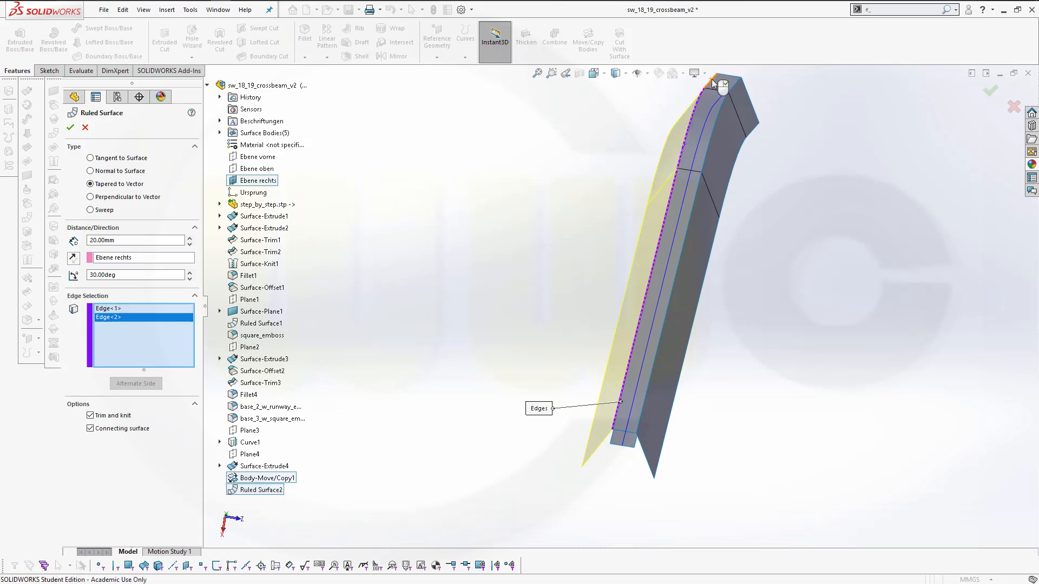
left_click(714, 81)
middle_click_drag(592, 189, 625, 213)
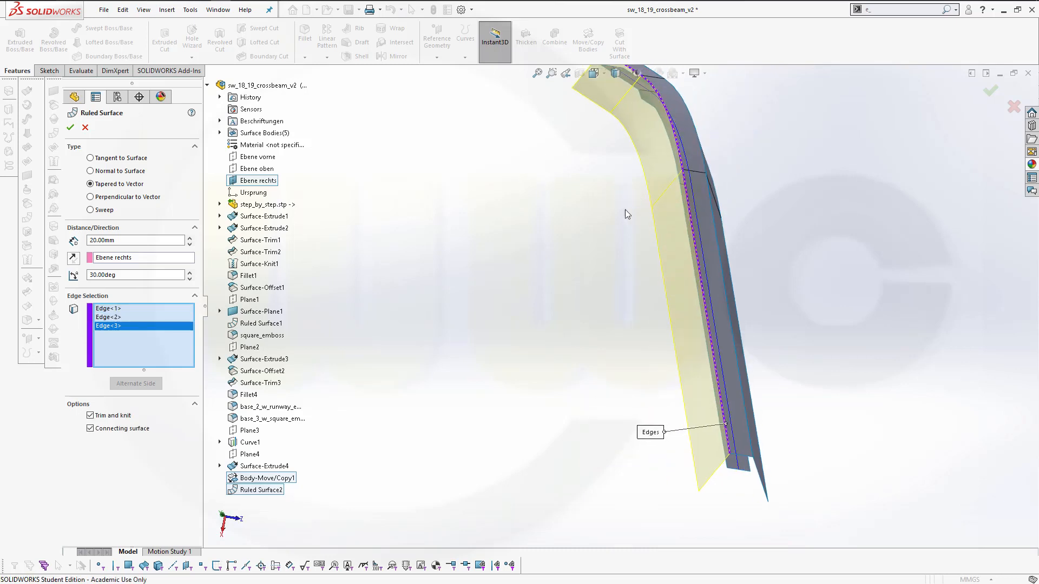
left_click(70, 127)
Apply a 2 mm face fillet between the copied strip and the first tapered side surface, reversing the strip's face direction
middle_click_drag(550, 260, 679, 137)
scroll(673, 146, "down", 2)
middle_click_drag(566, 262, 556, 274)
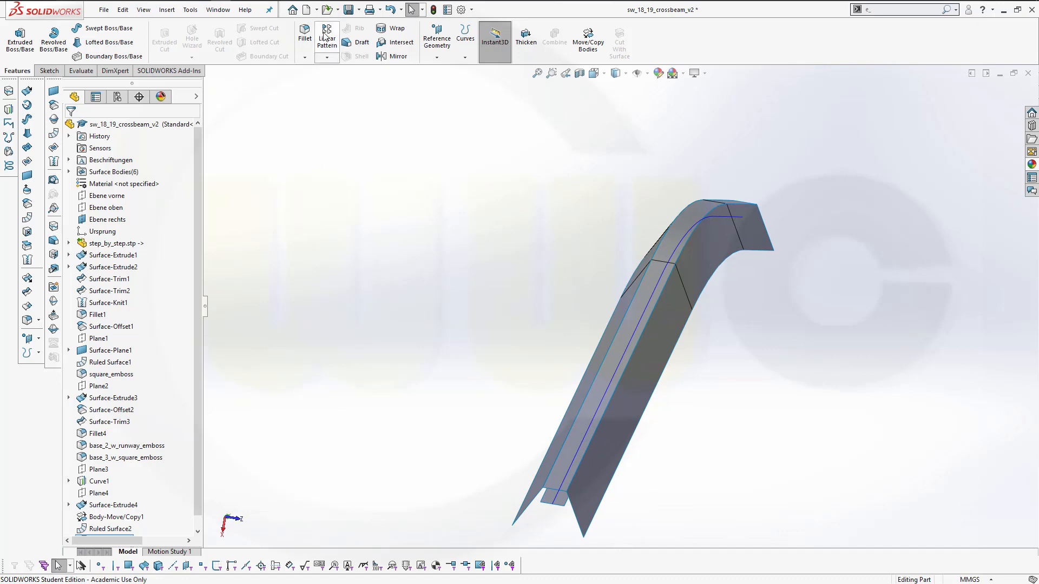
left_click(304, 32)
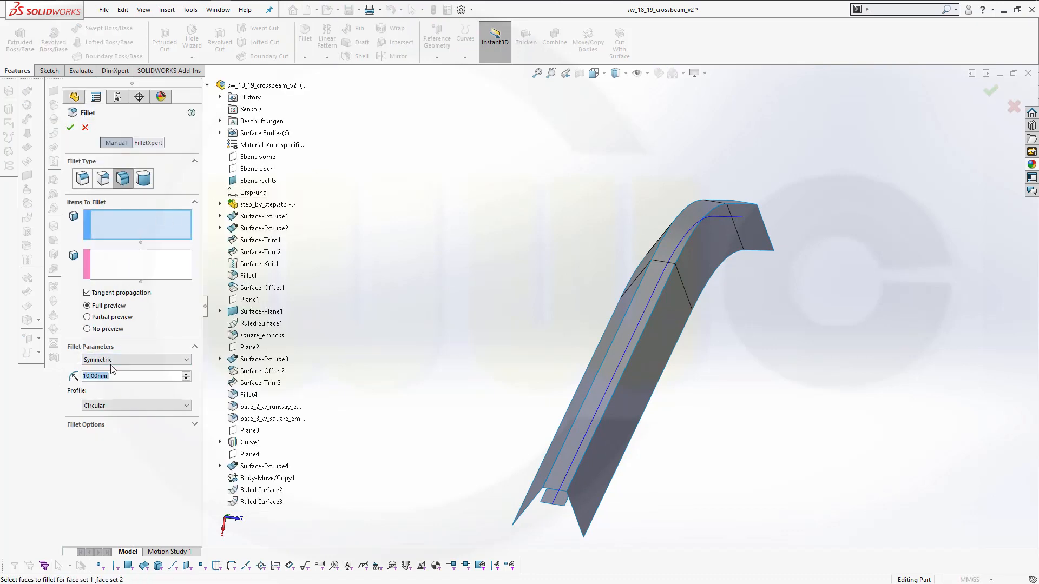
type("2")
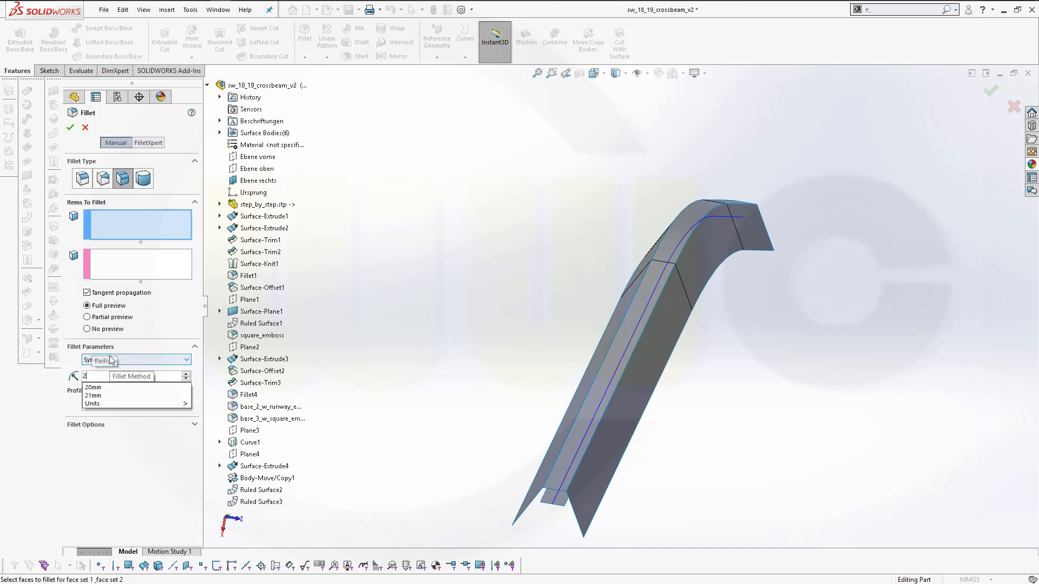
key("Tab")
left_click(146, 226)
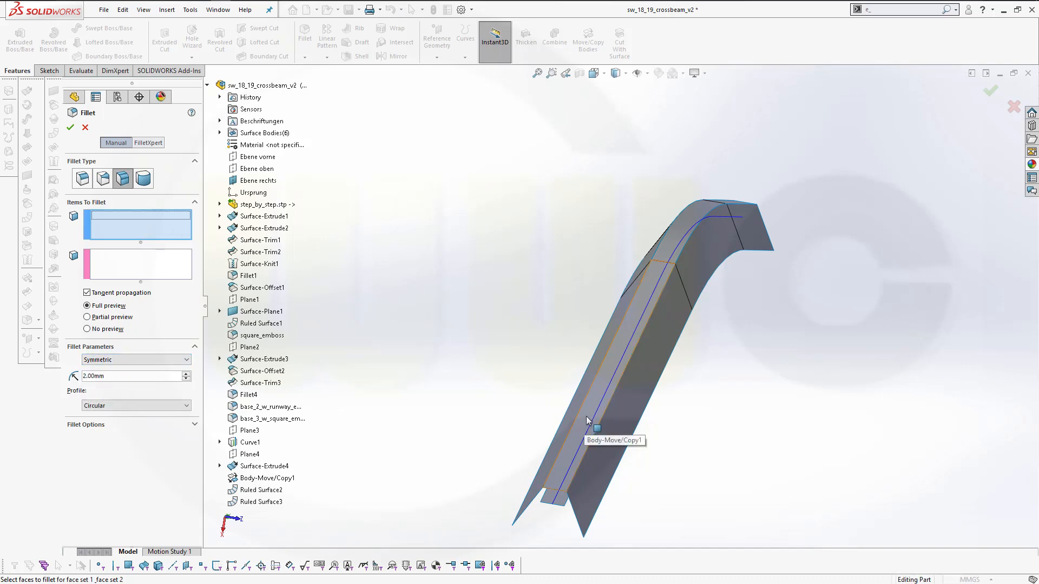
left_click(561, 471)
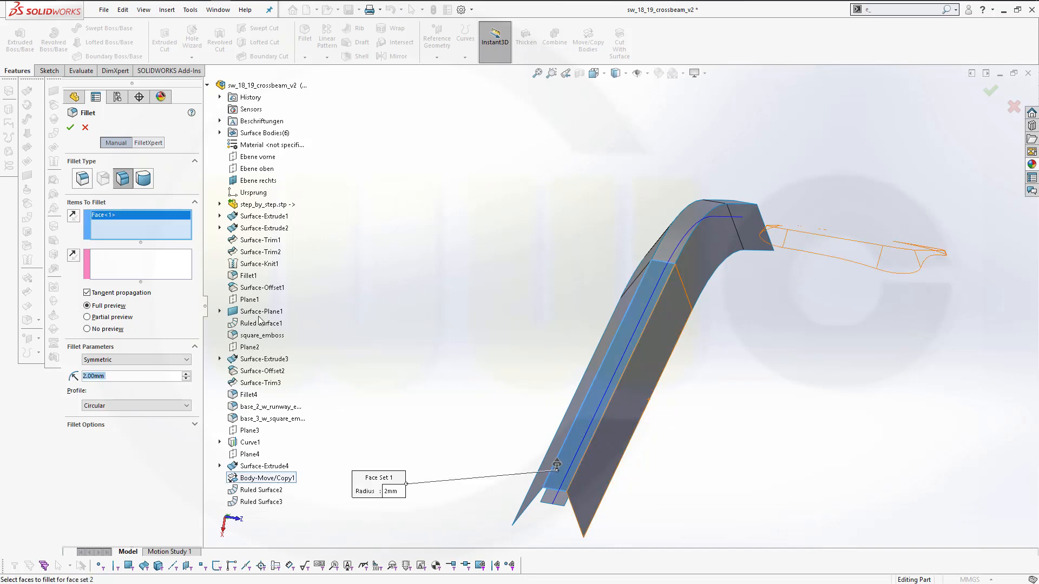
middle_click_drag(449, 304, 449, 267)
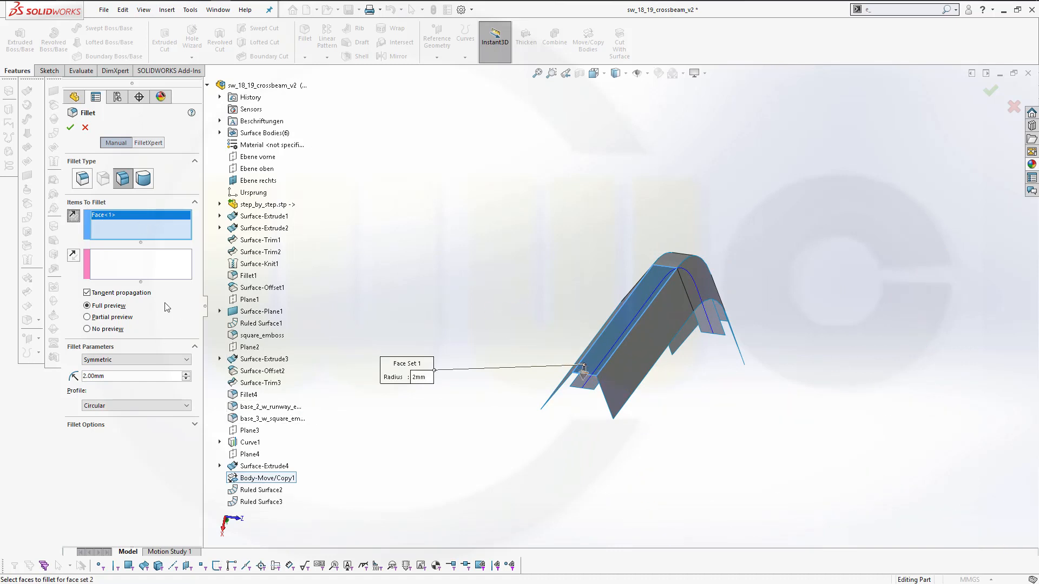
left_click(144, 267)
left_click(665, 390)
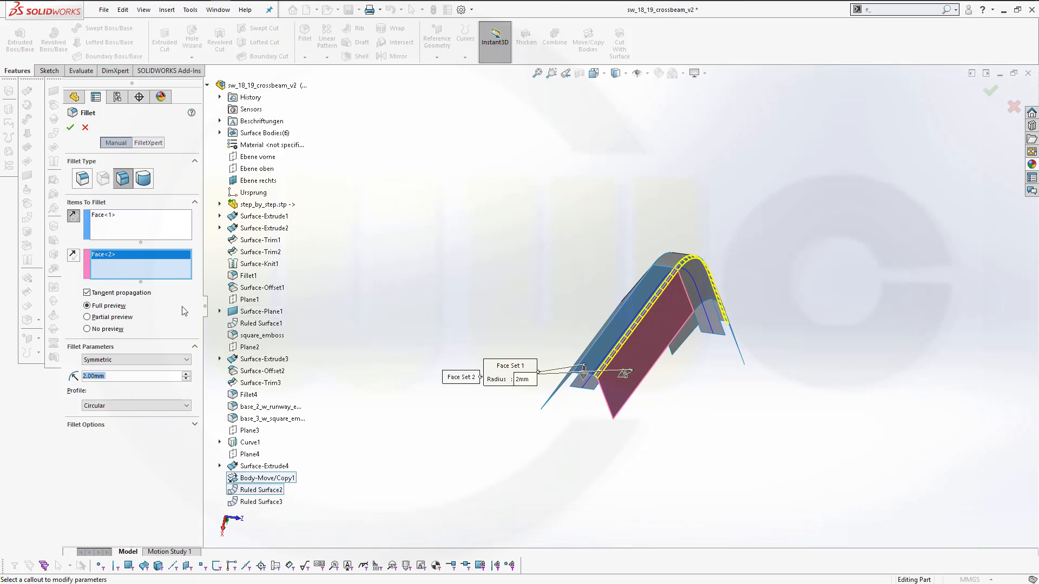
left_click(70, 127)
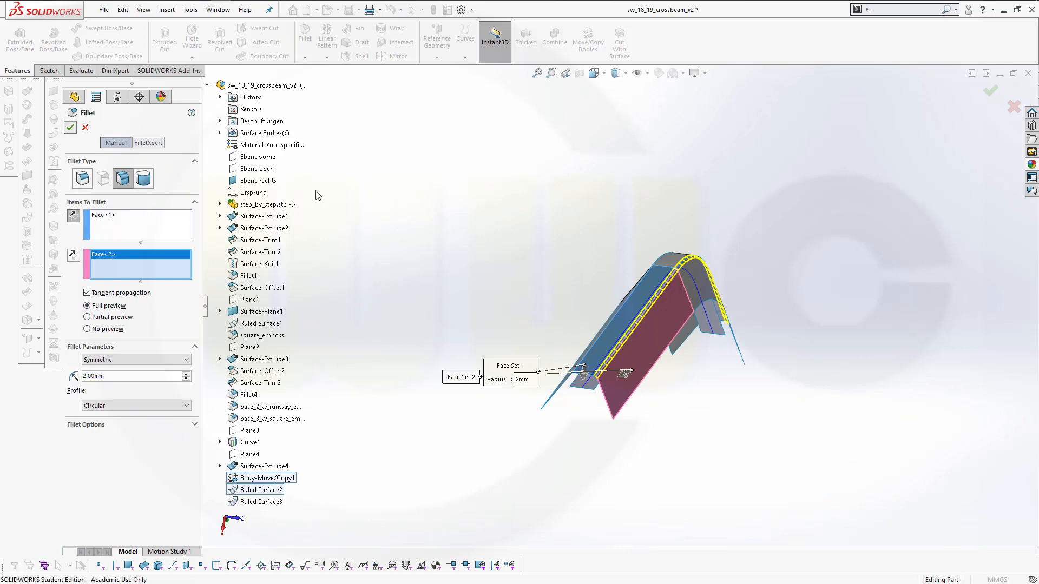
Apply a 2 mm face fillet between the copied strip and the second tapered side surface, reversing the strip's face direction
middle_click_drag(341, 204, 548, 148)
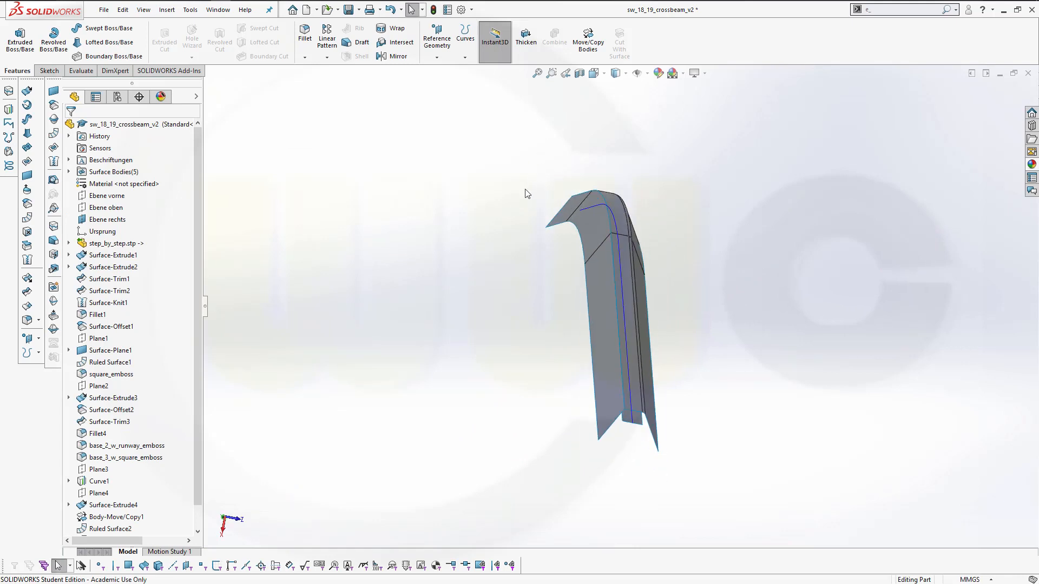
middle_click_drag(526, 193, 529, 150)
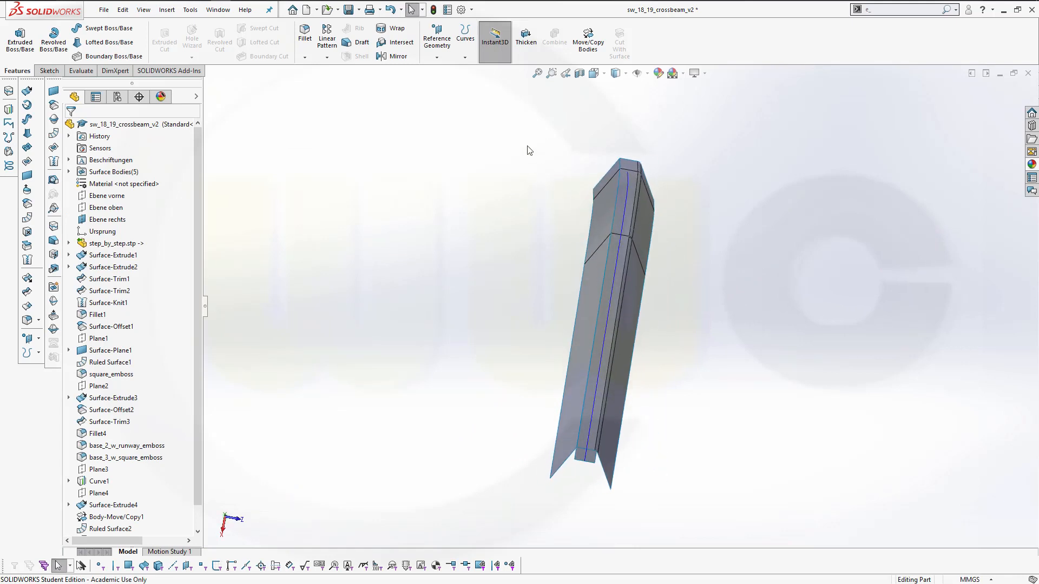
left_click(305, 34)
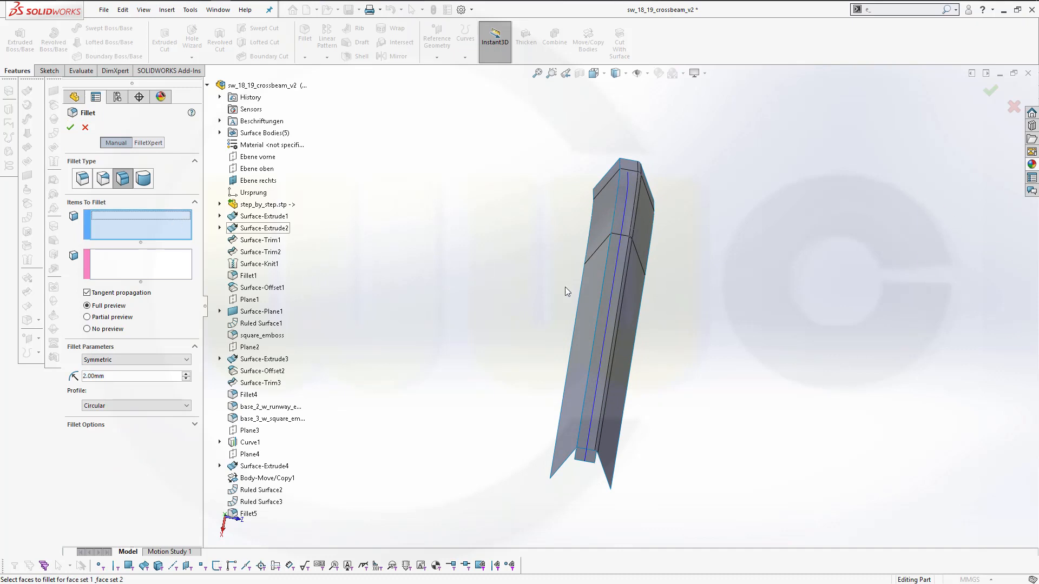
left_click(586, 430)
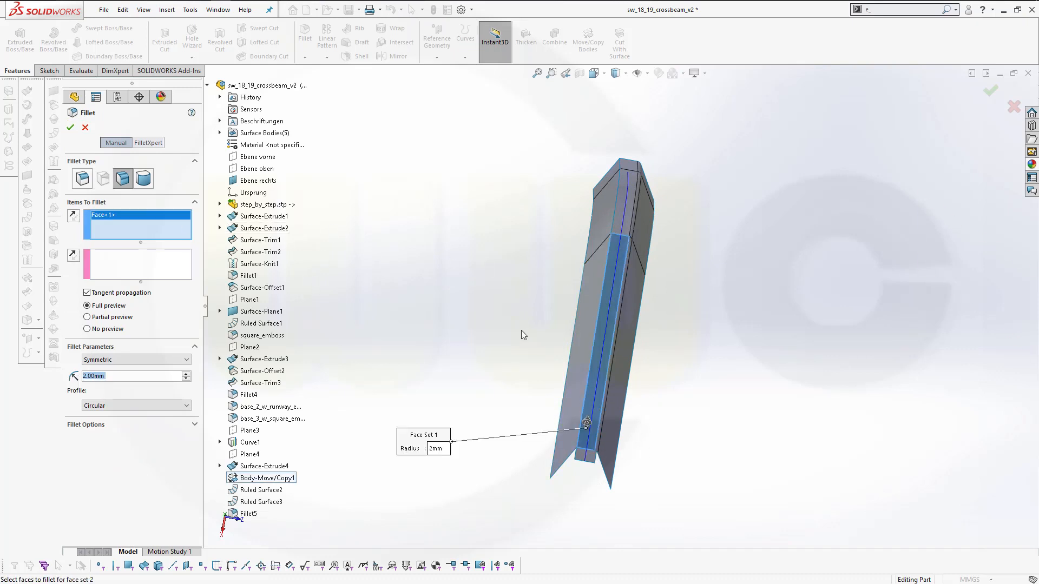
middle_click_drag(521, 330, 541, 249)
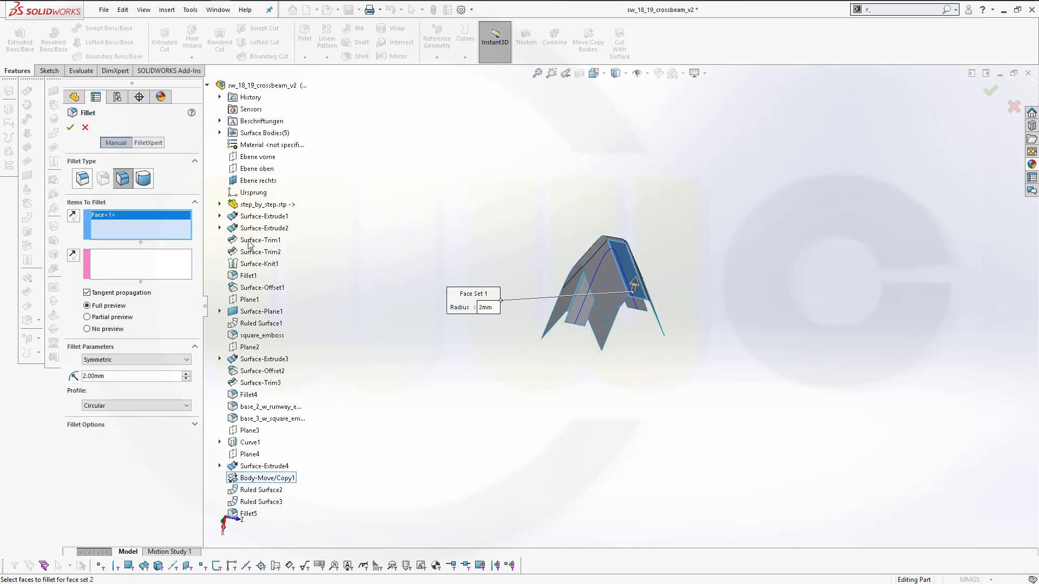
left_click(75, 216)
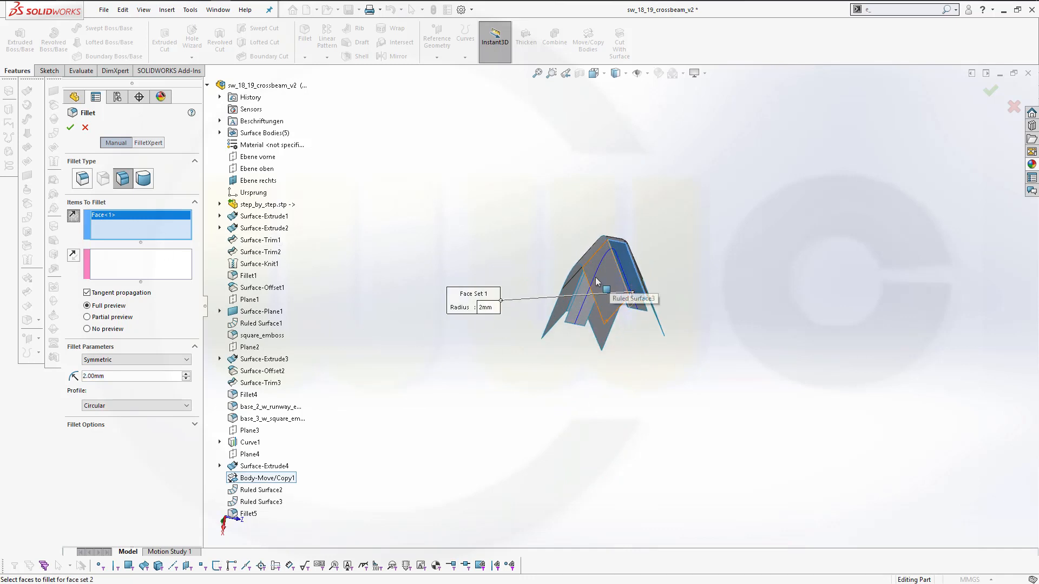
left_click(141, 262)
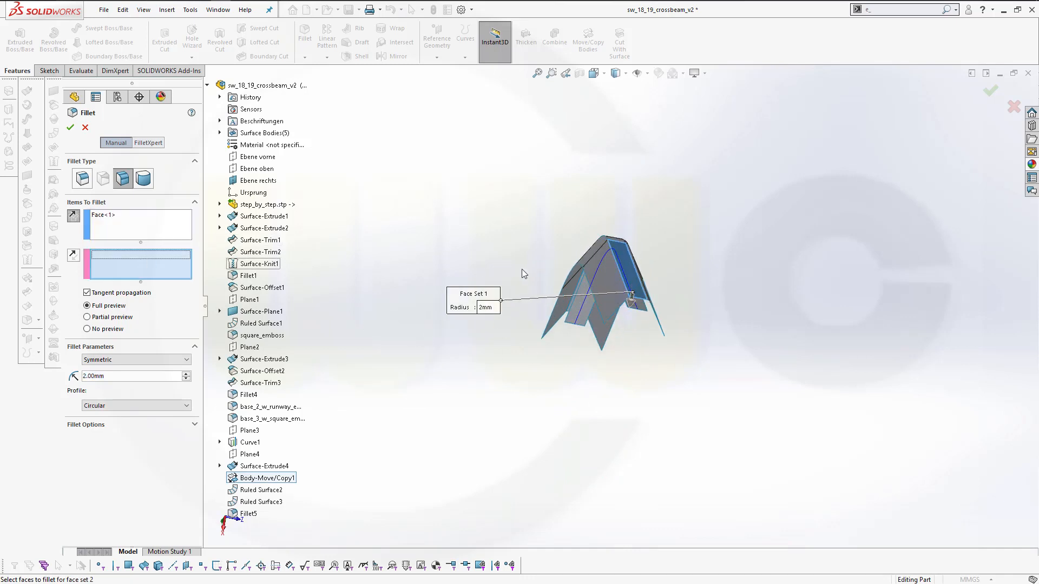
left_click(605, 278)
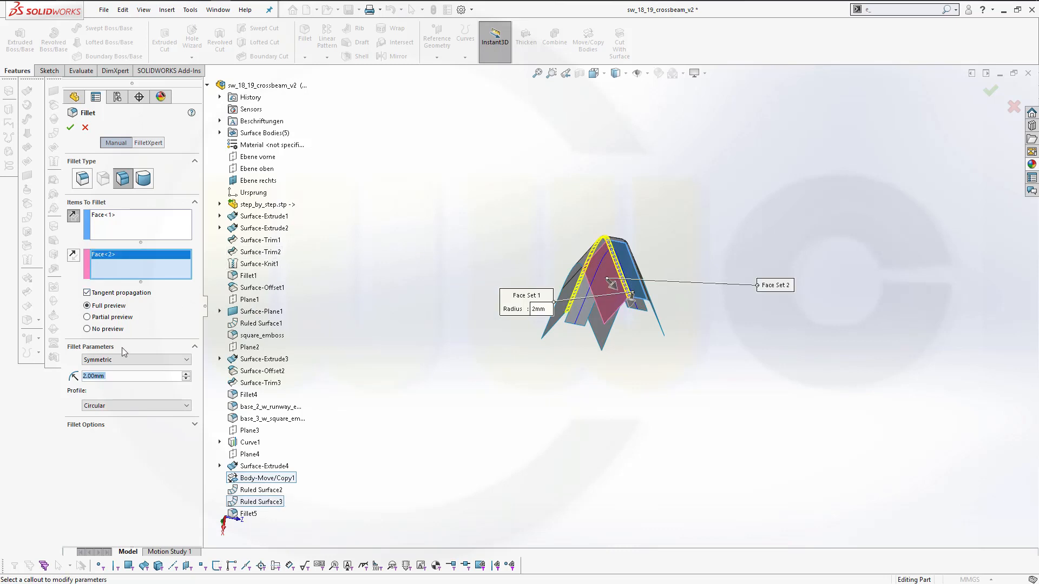
left_click(70, 127)
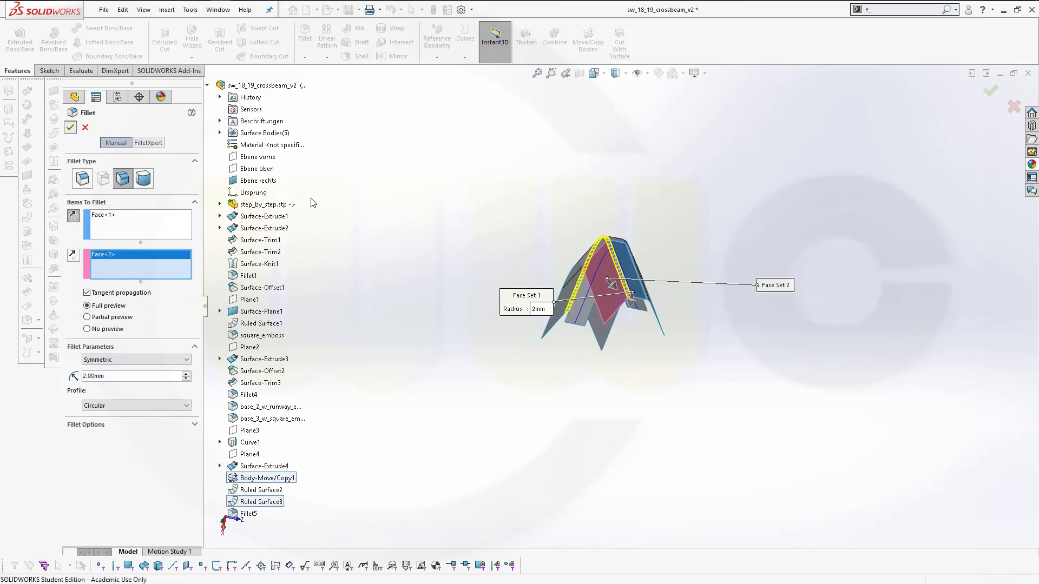
Hide the filleted emboss body through its last fillet feature, Fillet6
middle_click_drag(429, 239, 403, 278)
left_click_drag(195, 463, 191, 505)
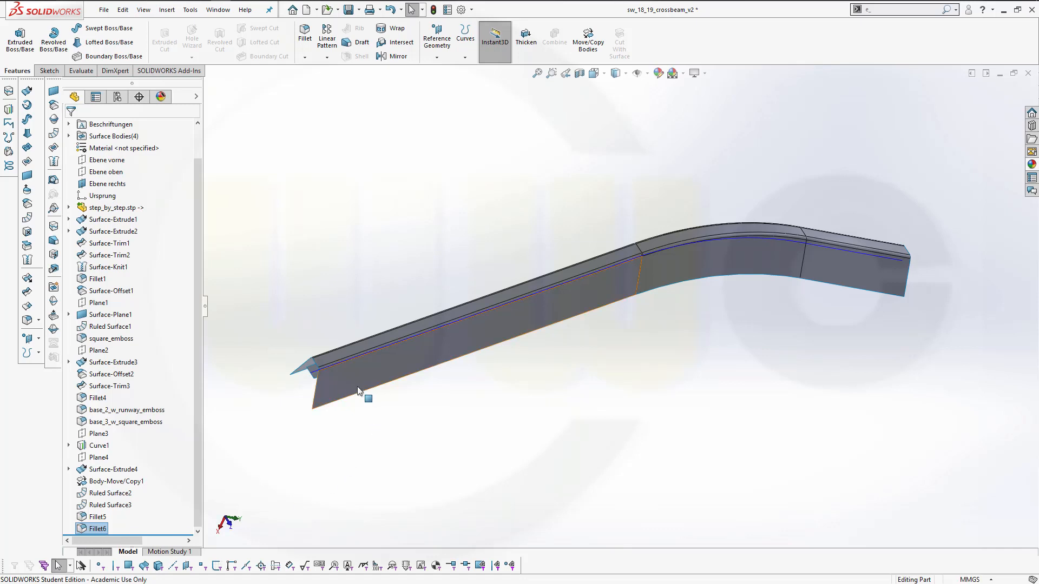
right_click(99, 527)
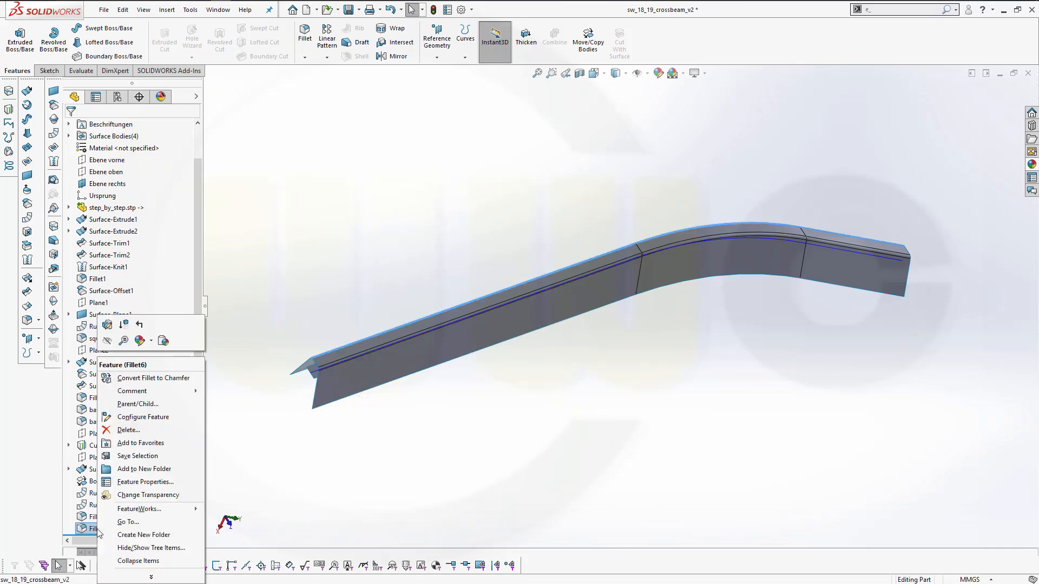
left_click(106, 341)
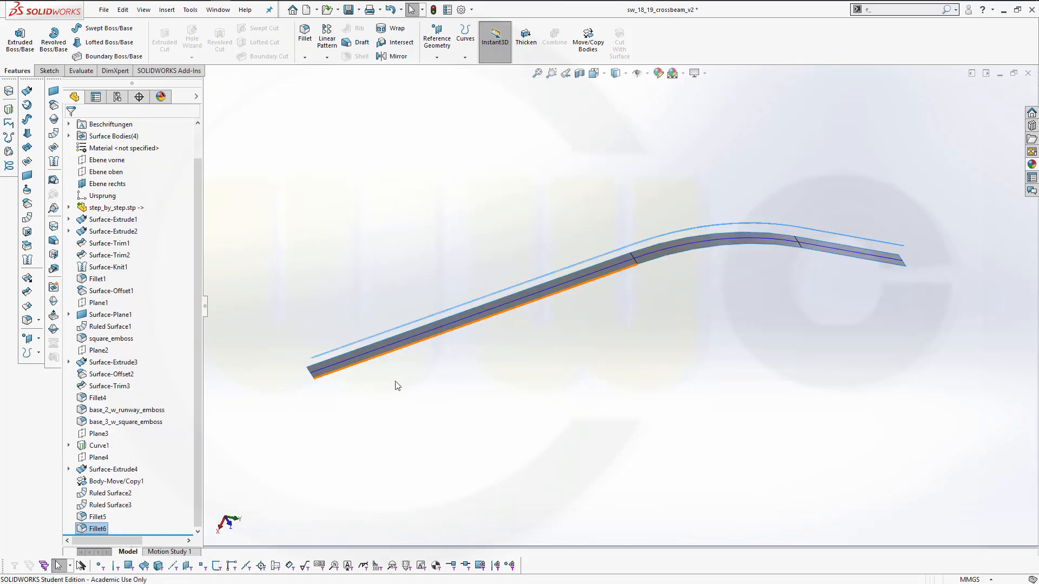
Set up a 20 mm ruled surface tapered to vector at 45° on the short end edge of the original strip's long straight section
middle_click_drag(426, 340, 432, 316)
scroll(432, 270, "up", 1)
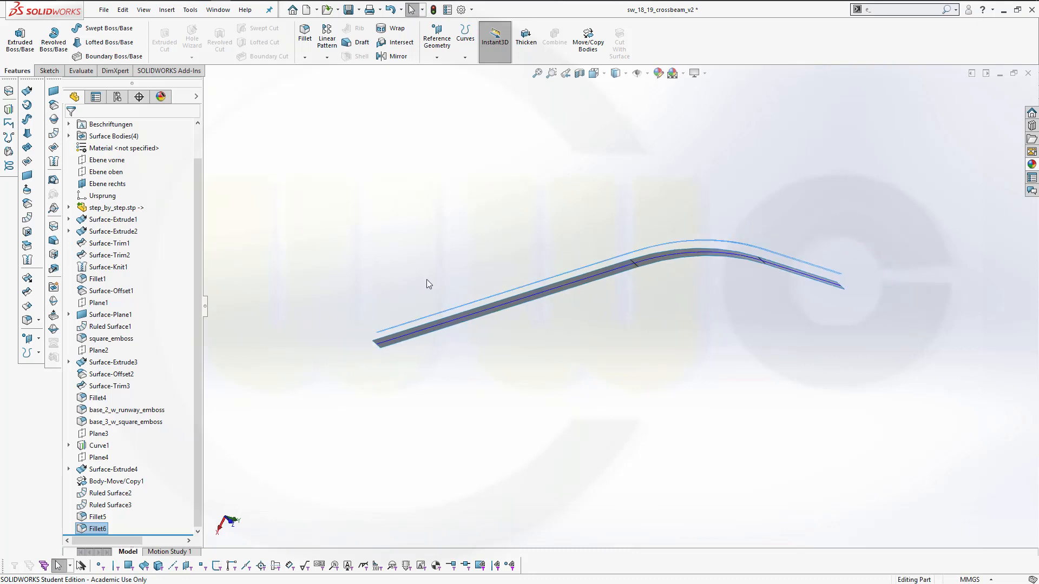
scroll(421, 290, "down", 2)
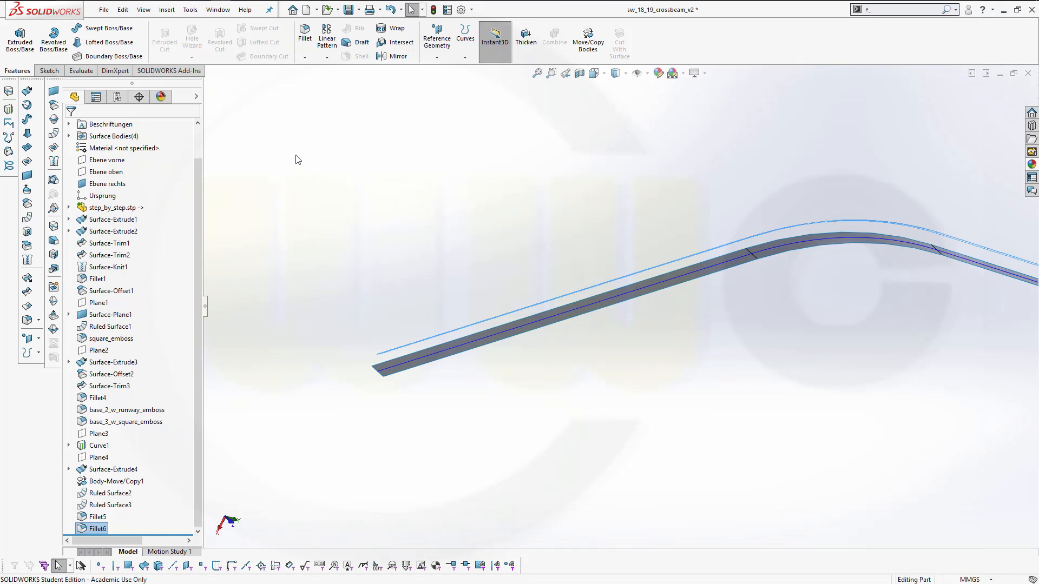
left_click(54, 133)
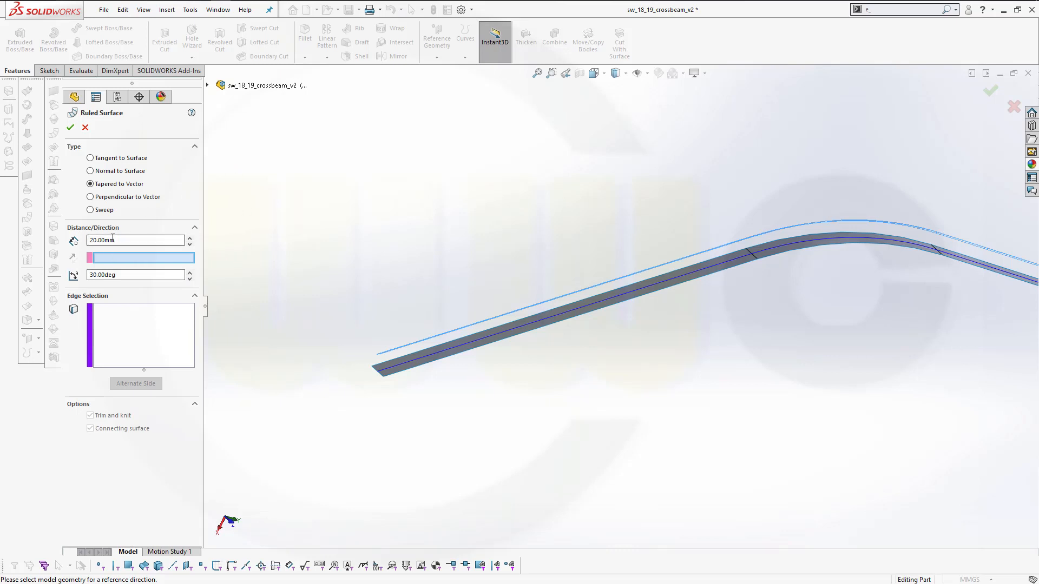
left_click(132, 275)
type("4")
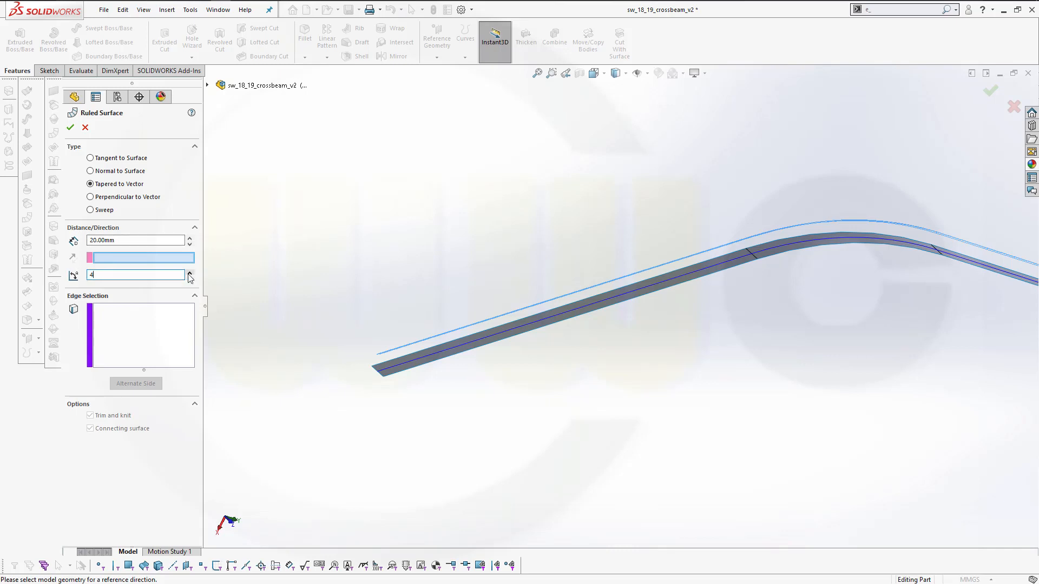
type("5")
key("Tab")
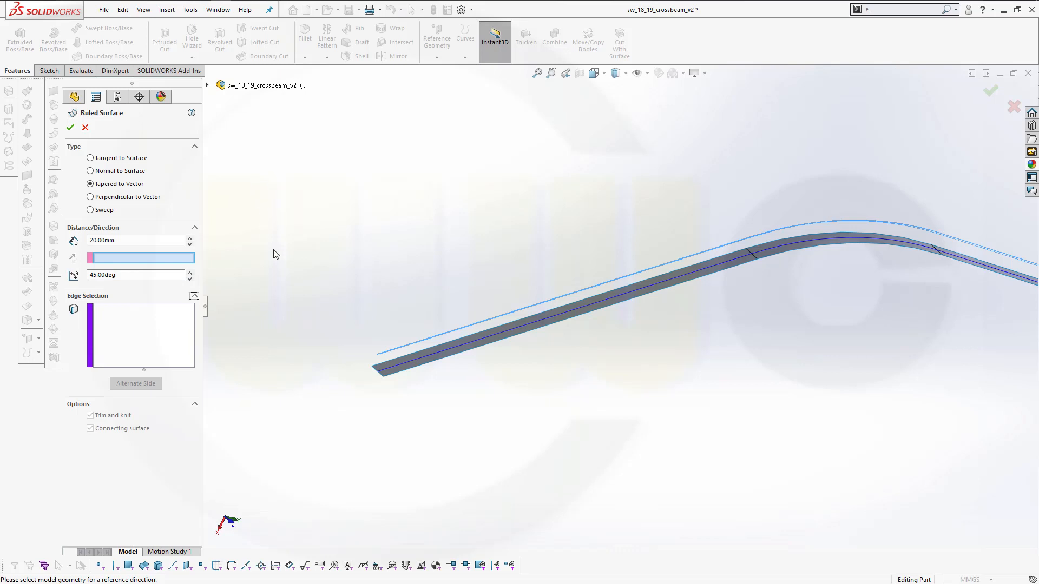
left_click(124, 324)
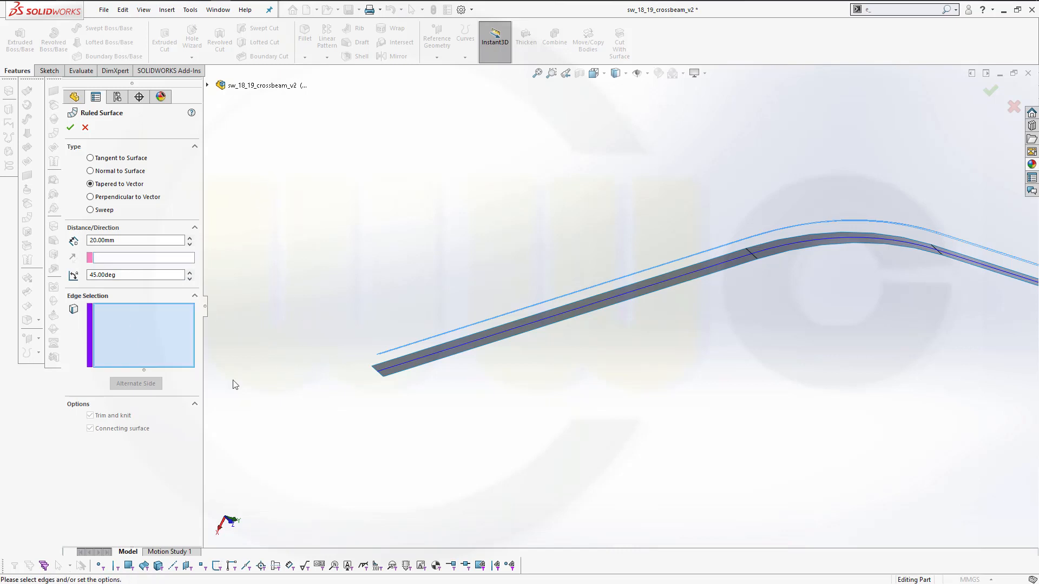
left_click(381, 378)
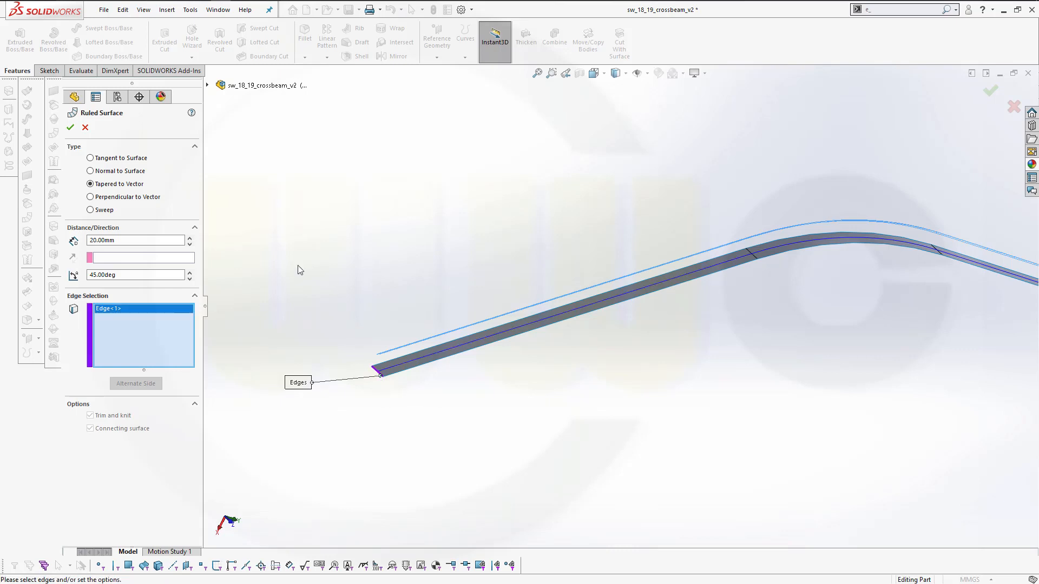
Try Ebene rechts as the reference direction of the end ruled surface
left_click(208, 86)
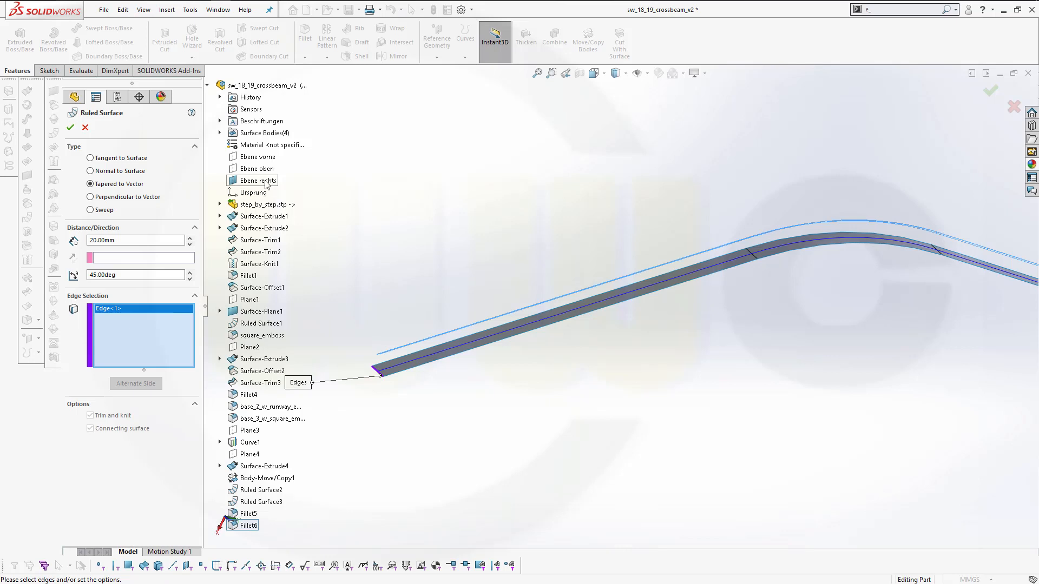
left_click(136, 258)
left_click(250, 181)
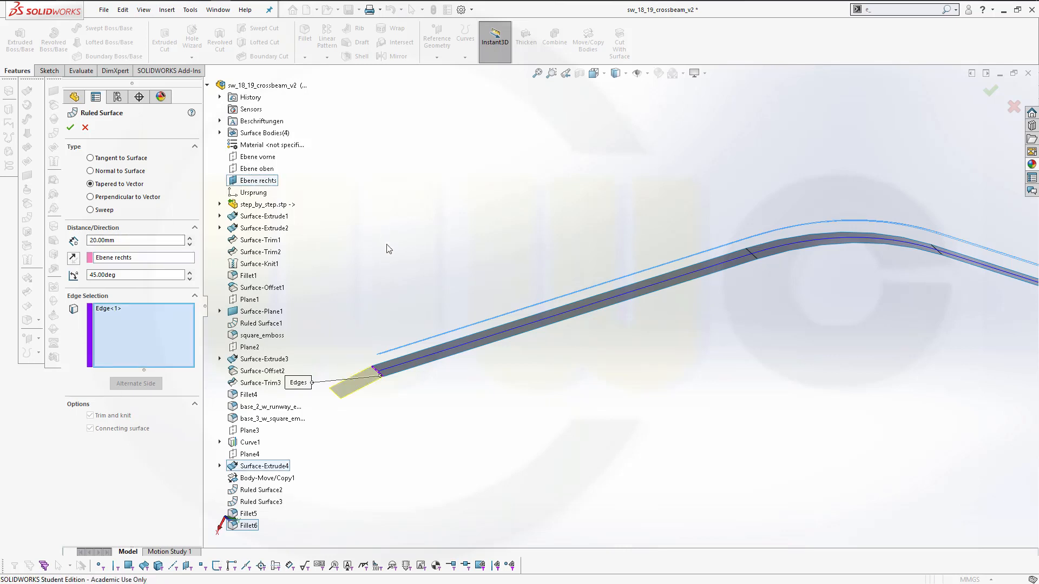
middle_click_drag(356, 293, 358, 258)
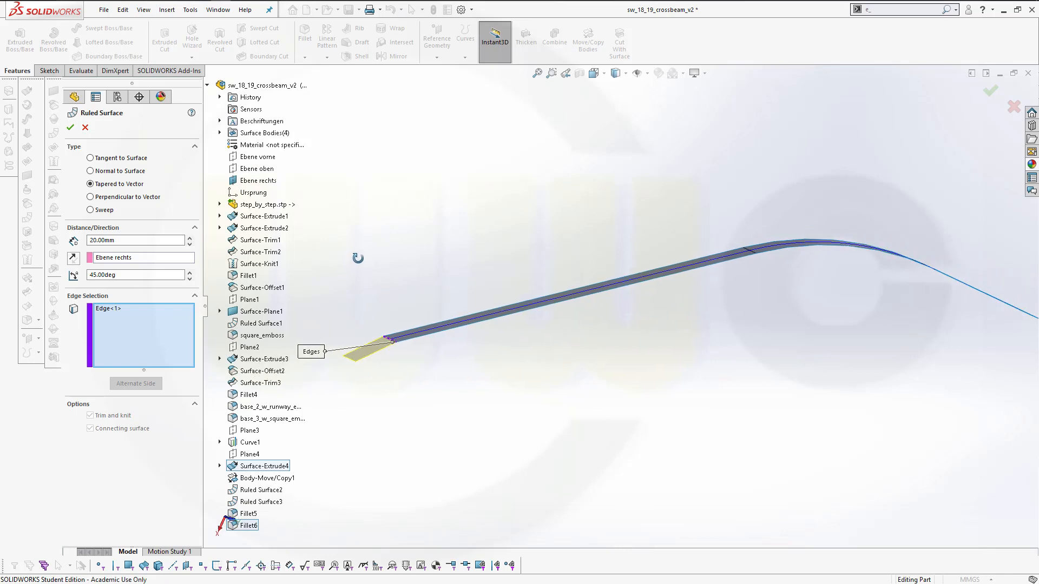
middle_click_drag(349, 382, 380, 378)
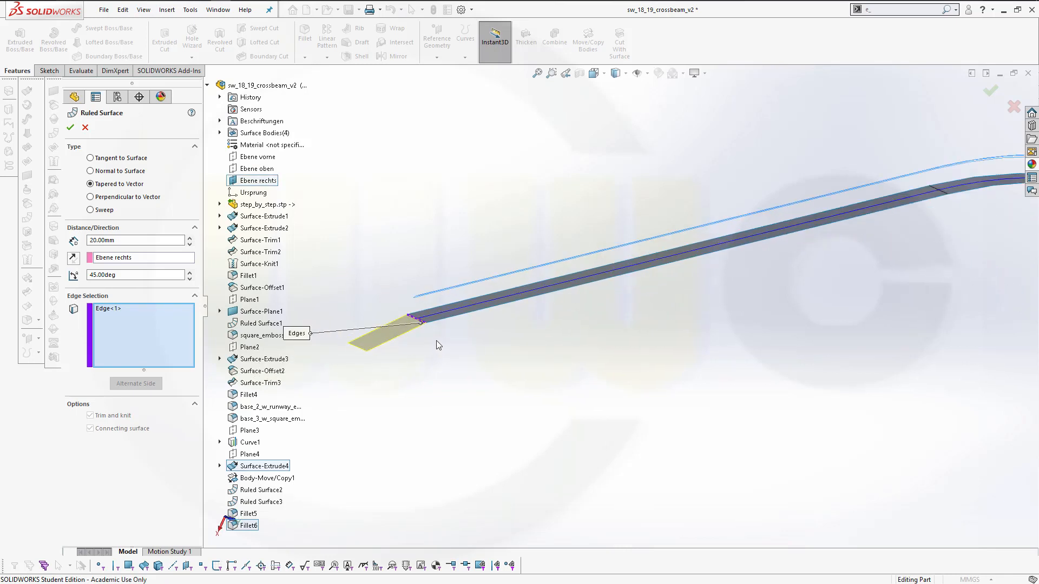
middle_click_drag(436, 340, 382, 304)
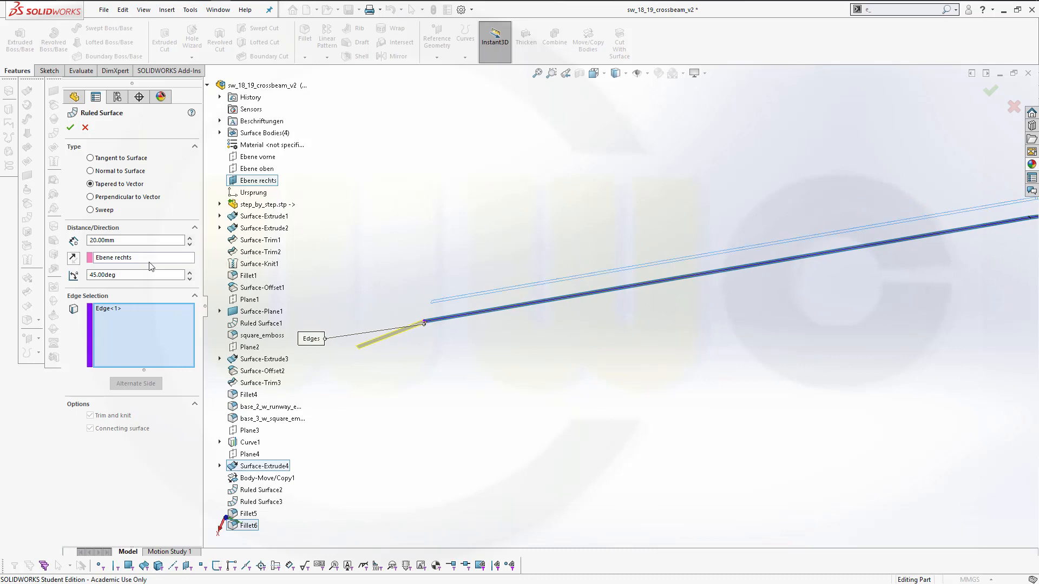
Replace the reference direction with the strip's long straight face and create the 45° end ruled surface
left_click(163, 258)
middle_click_drag(427, 252, 438, 323)
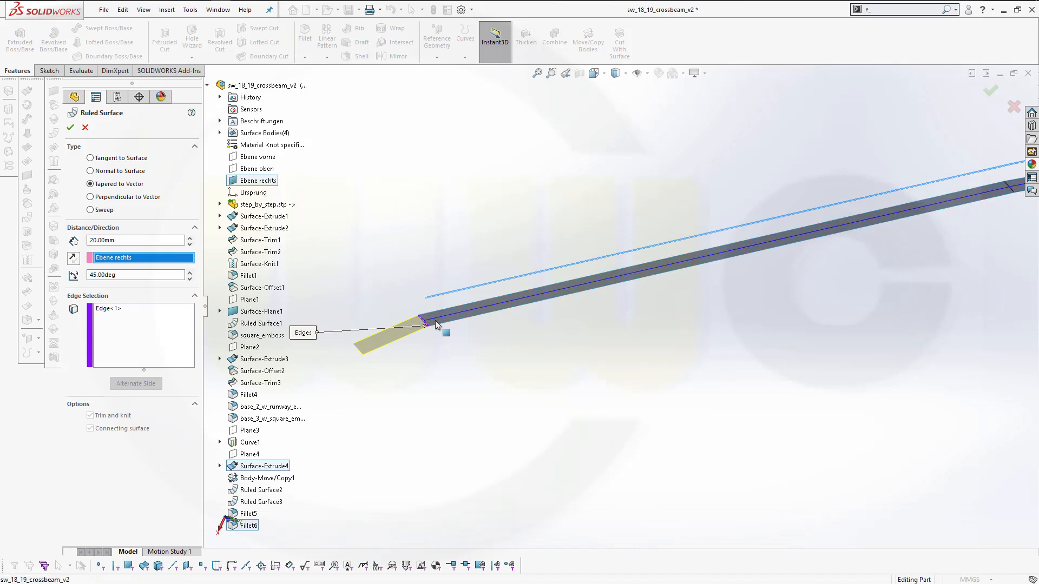
left_click(439, 321)
middle_click_drag(476, 354, 688, 320)
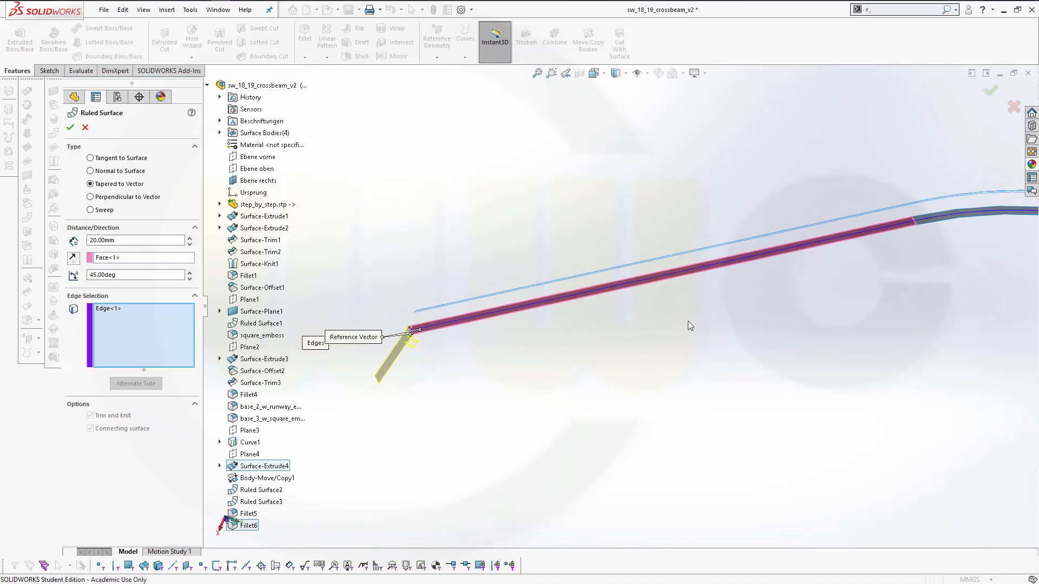
left_click(69, 127)
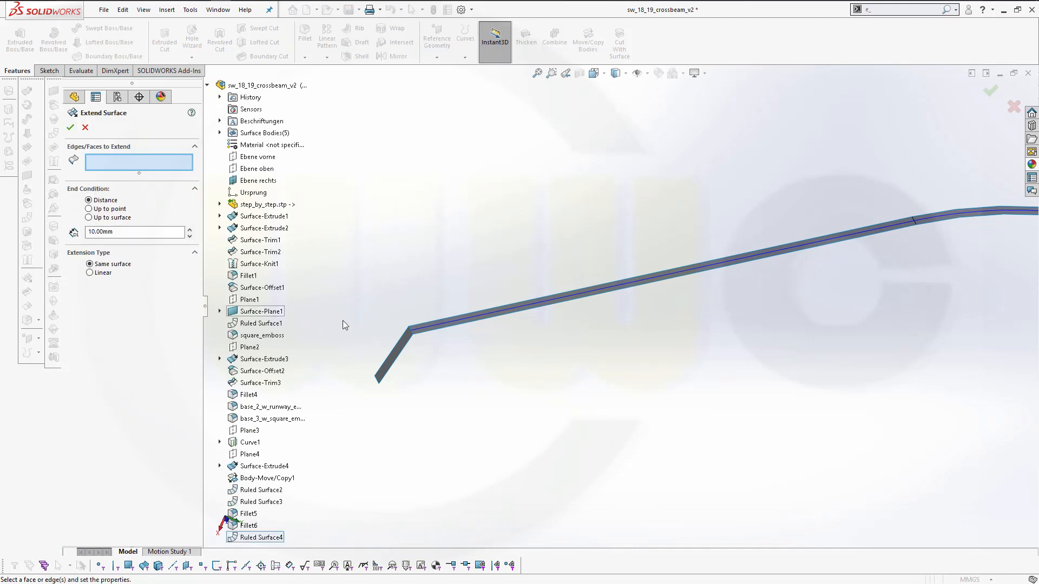
scroll(343, 320, "down", 2)
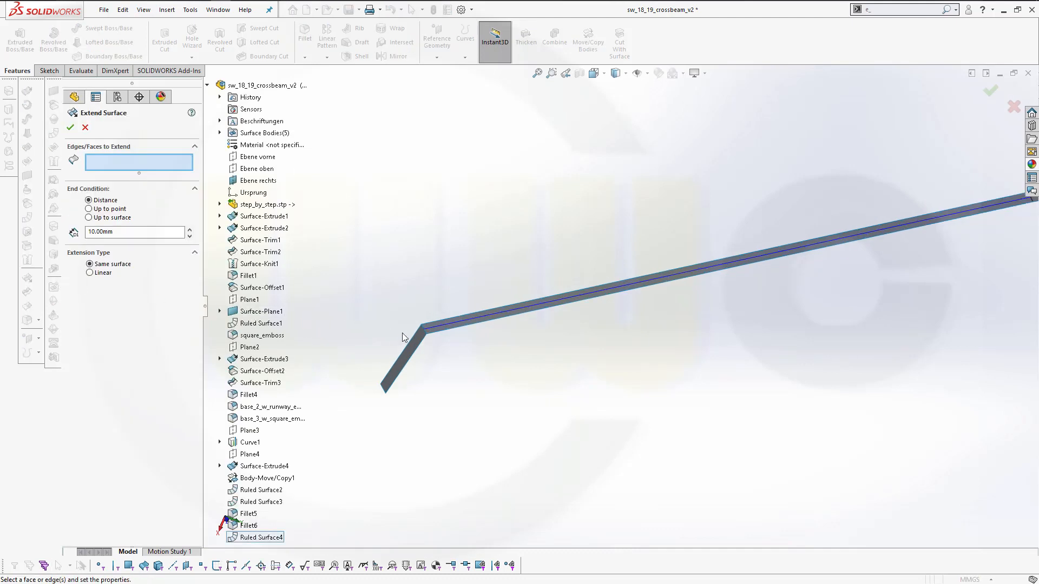
left_click(440, 330)
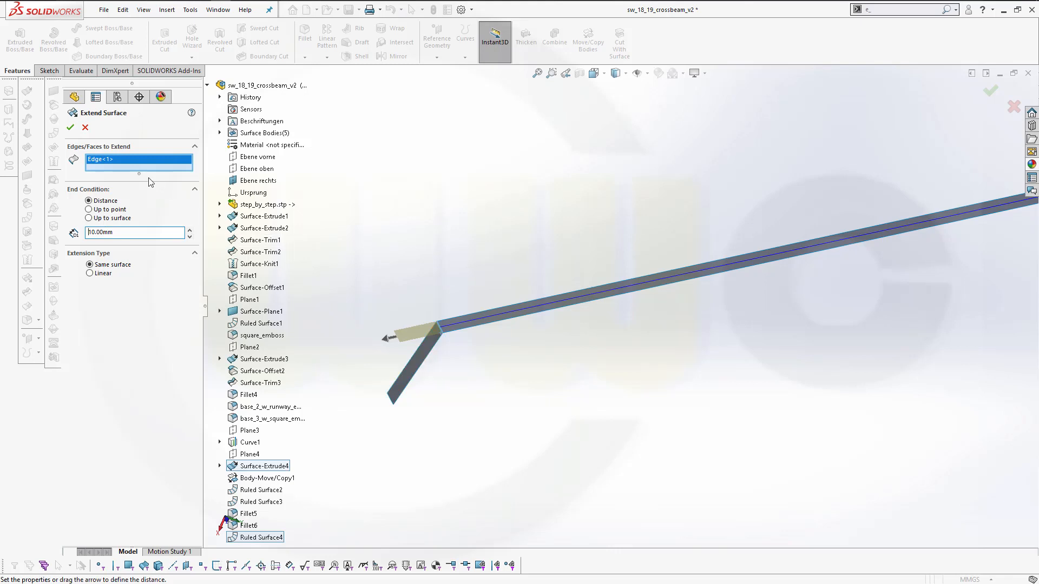
right_click(143, 165)
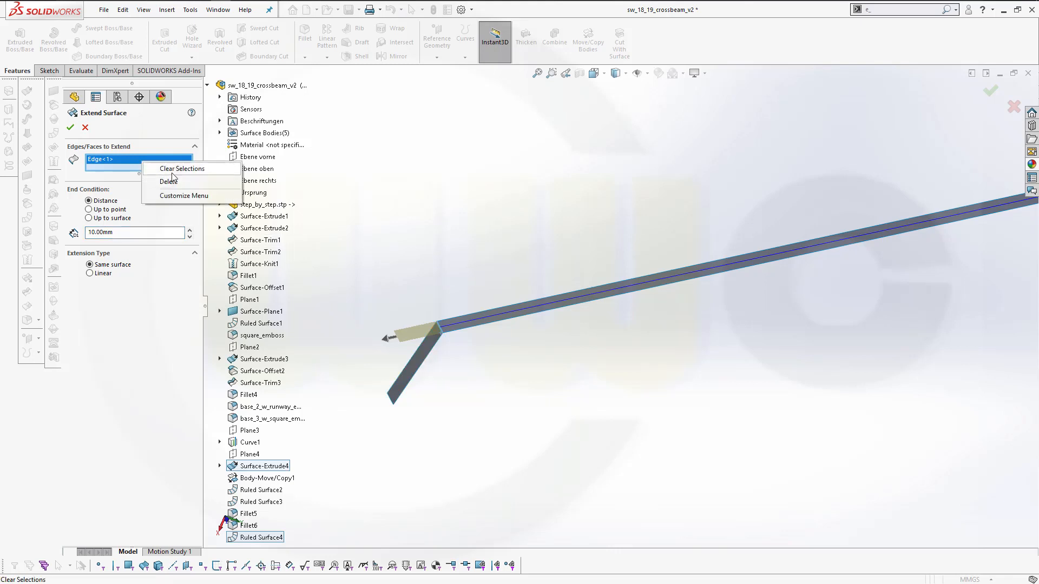
left_click(176, 170)
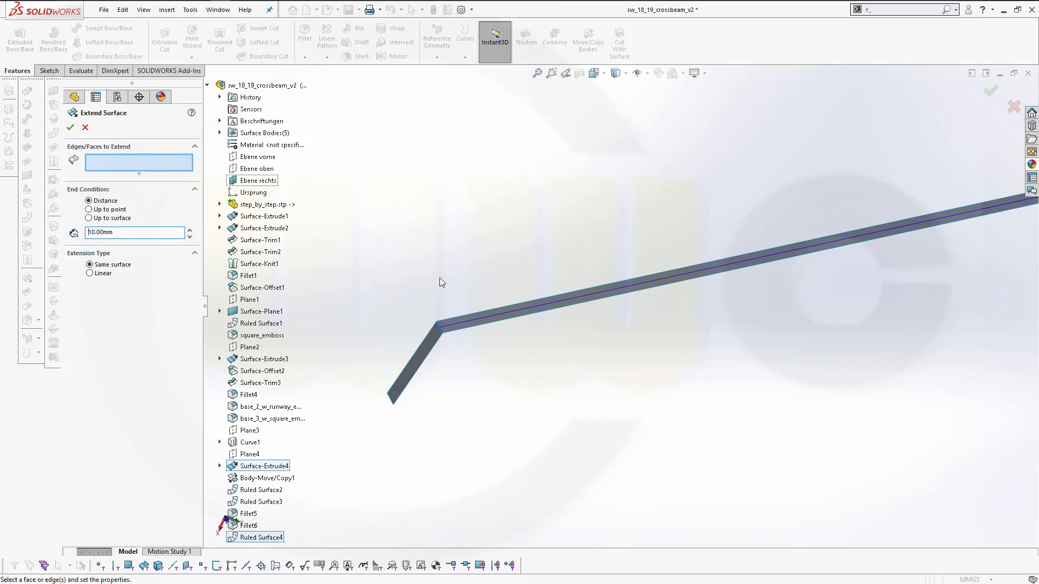
right_click(450, 322)
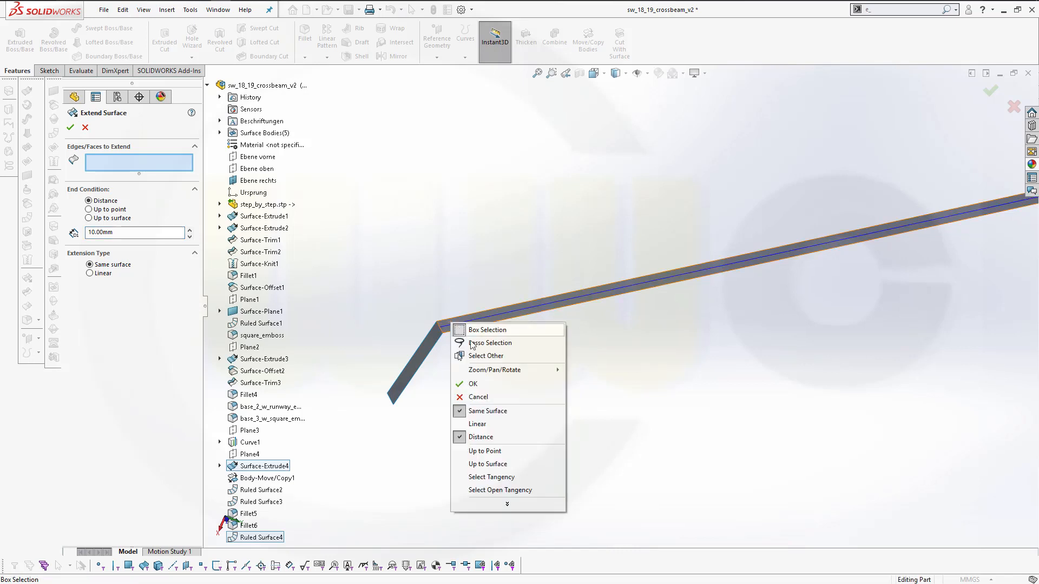
left_click(430, 296)
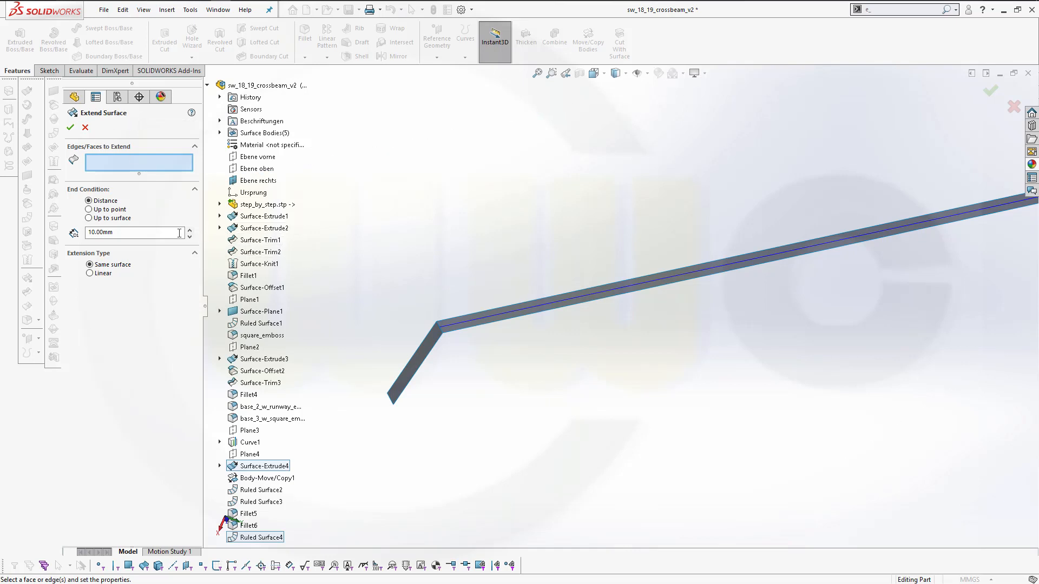
left_click(439, 332)
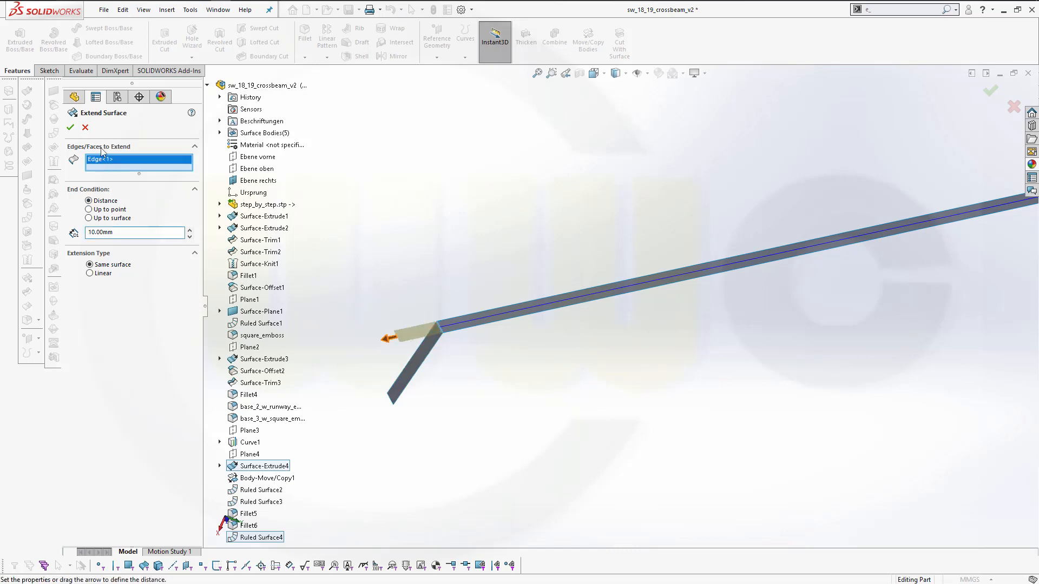
left_click(85, 127)
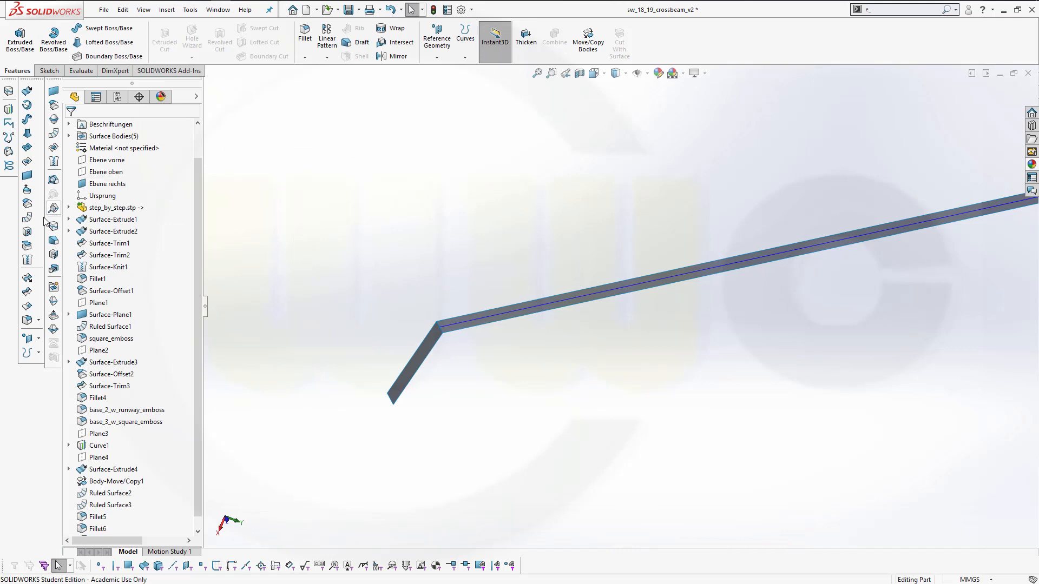
left_click(27, 278)
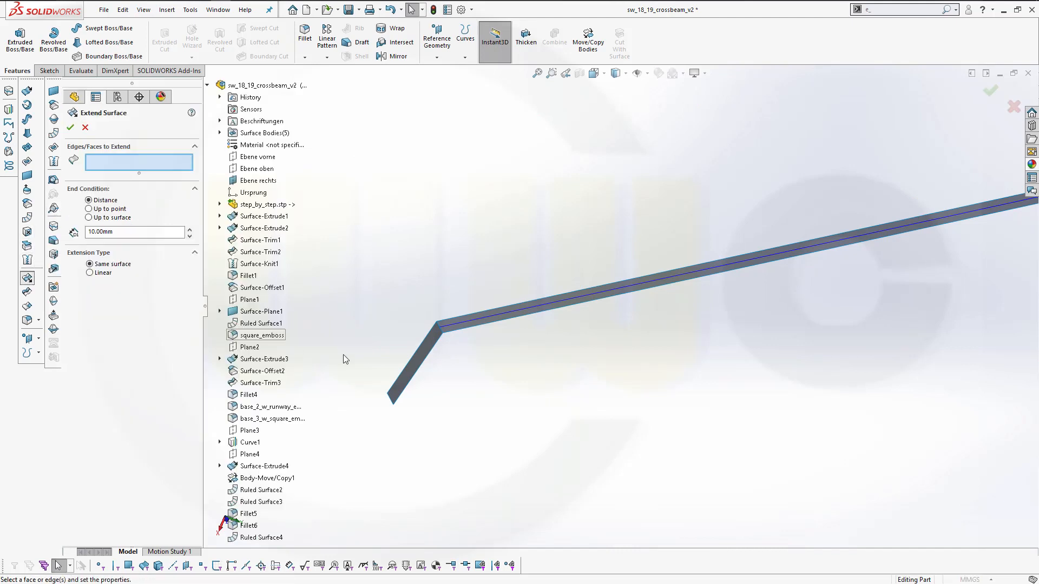
left_click(420, 354)
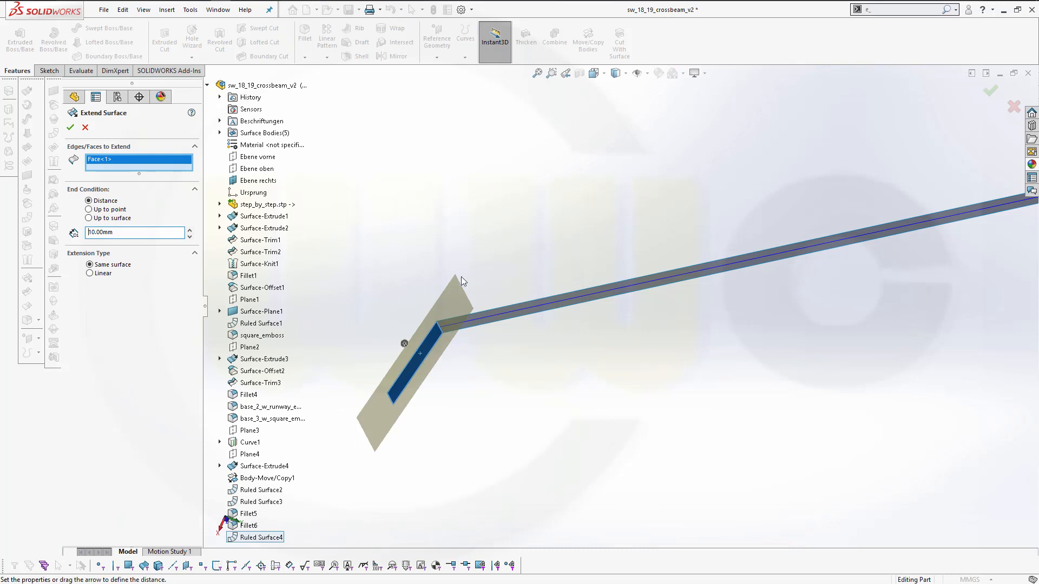
left_click(439, 329)
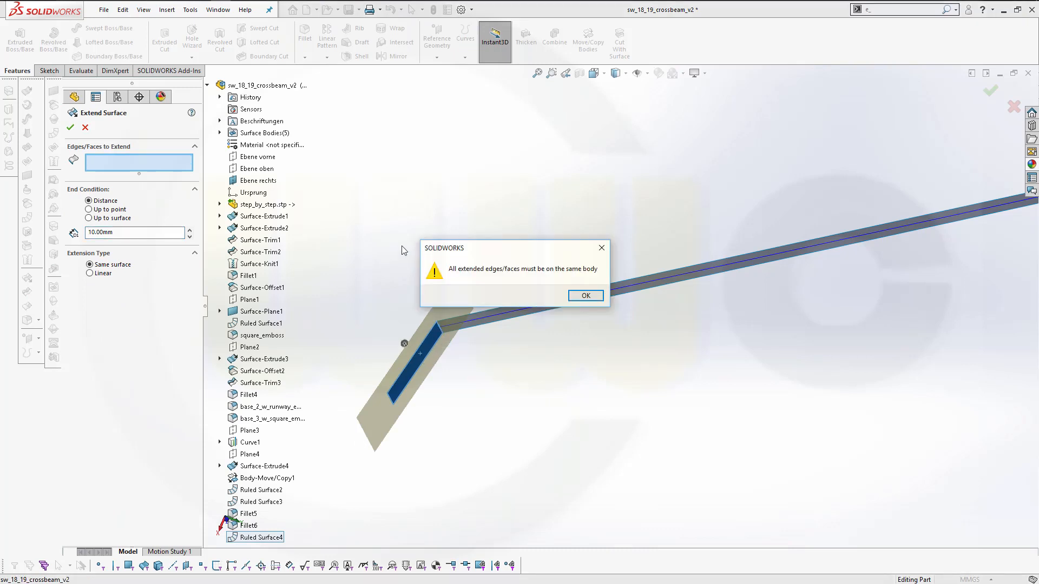
left_click(586, 296)
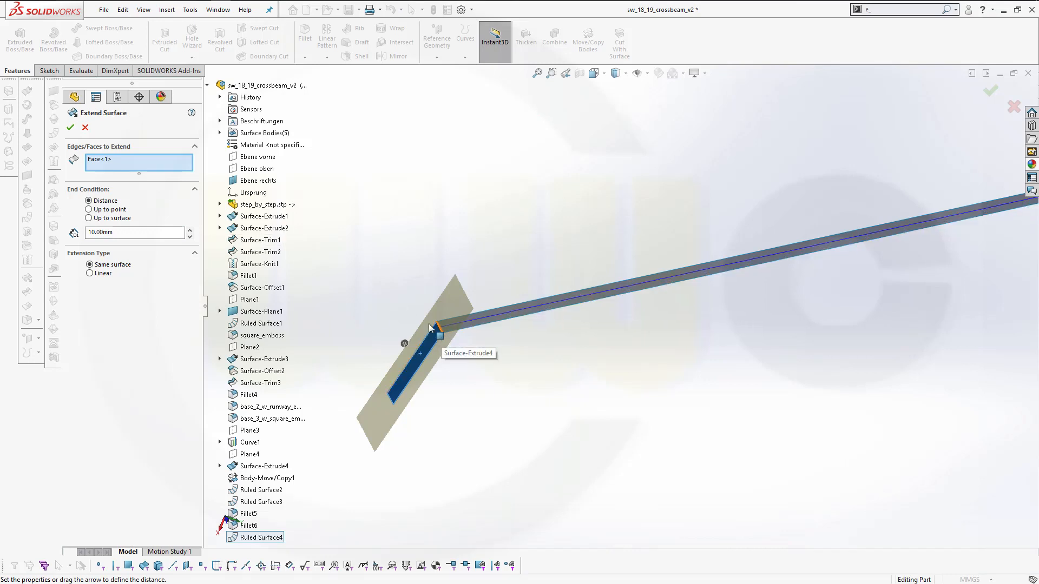
left_click(86, 129)
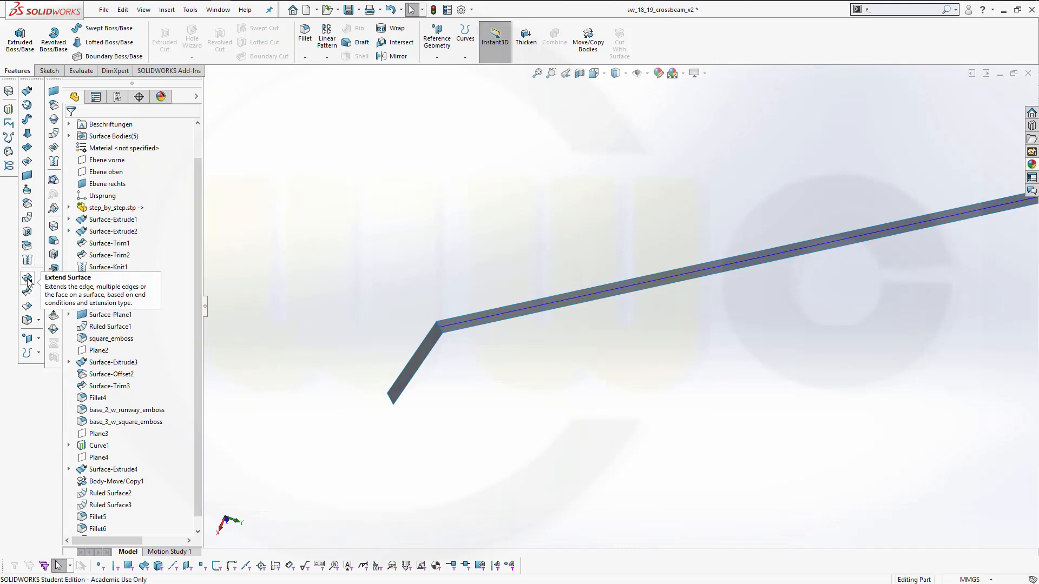
Try extending the strip's own end edge from Surface-Extrude4 at the angled junction, and clear that edge selection
scroll(419, 356, "down", 1)
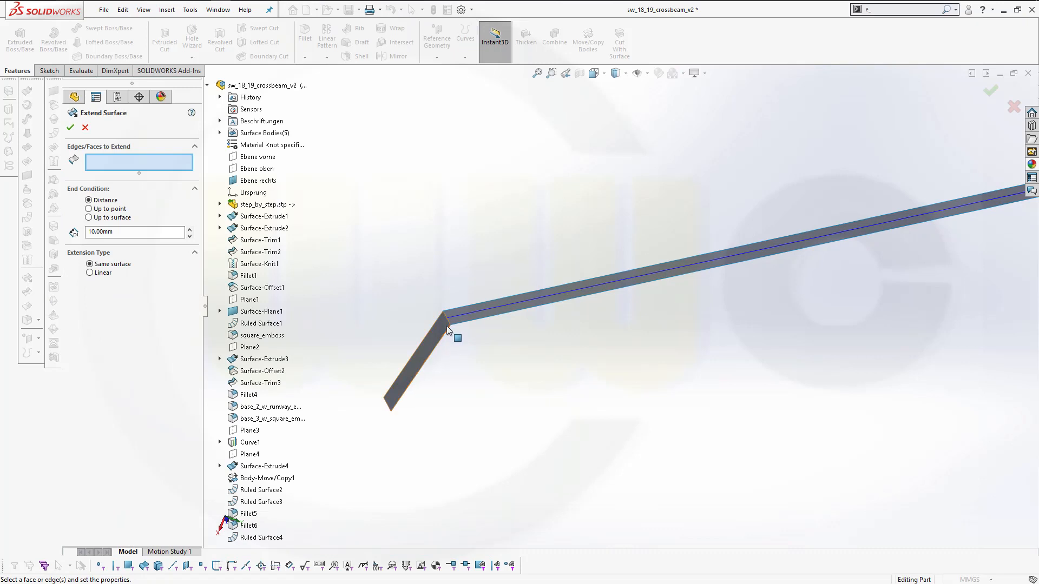
right_click(448, 324)
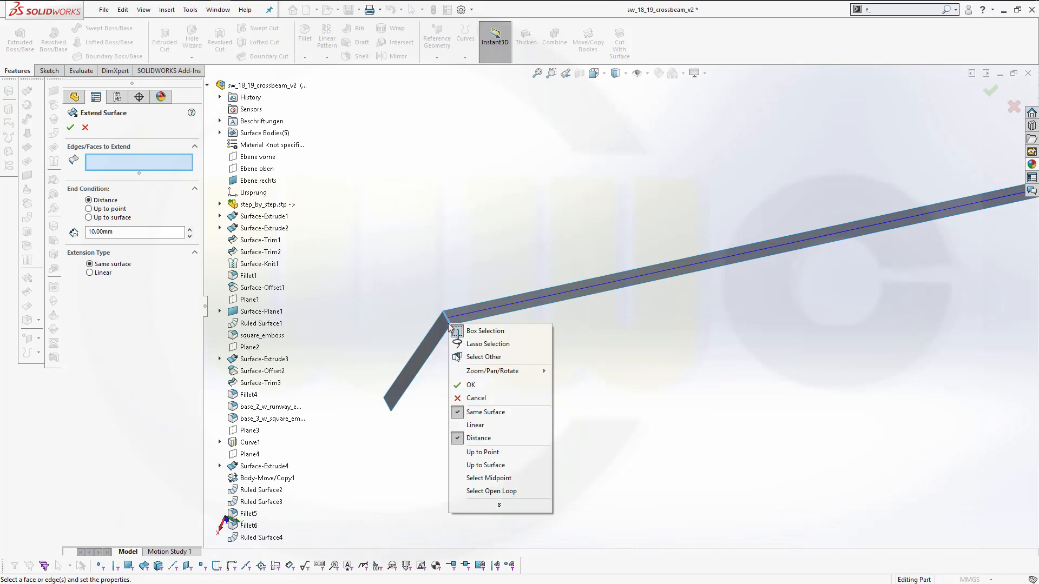
left_click(468, 358)
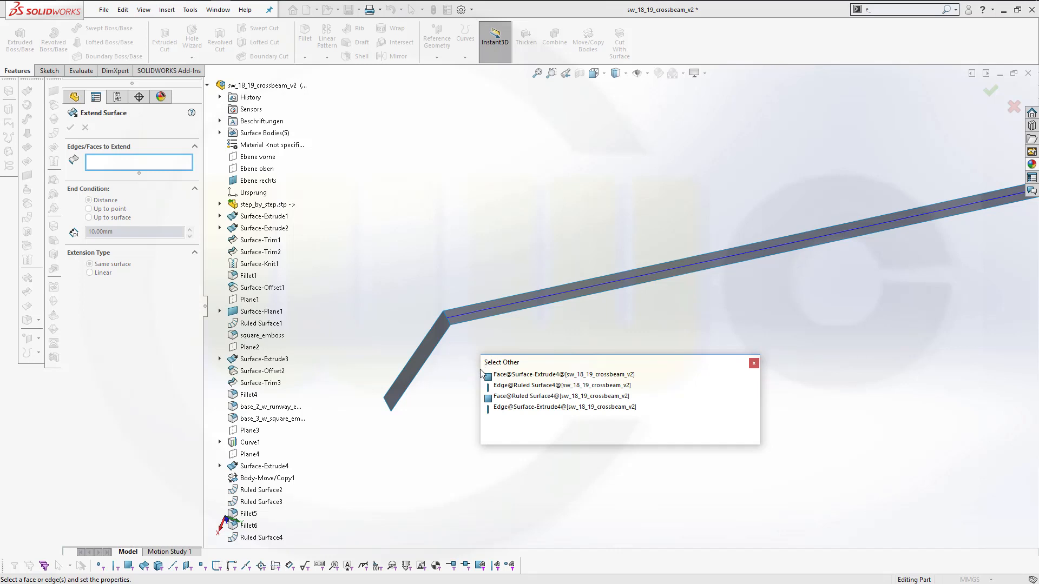
left_click(508, 410)
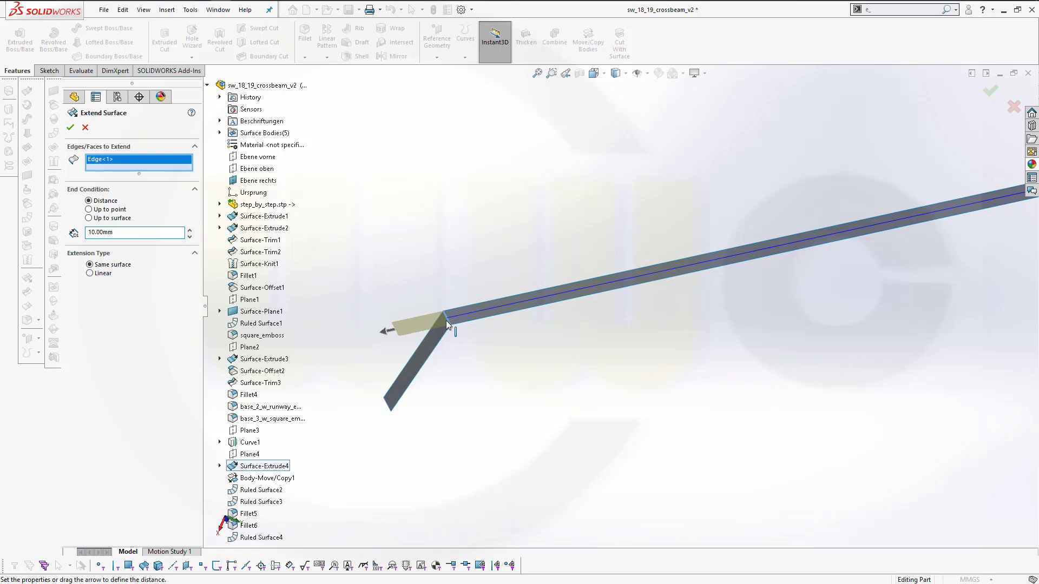
right_click(132, 161)
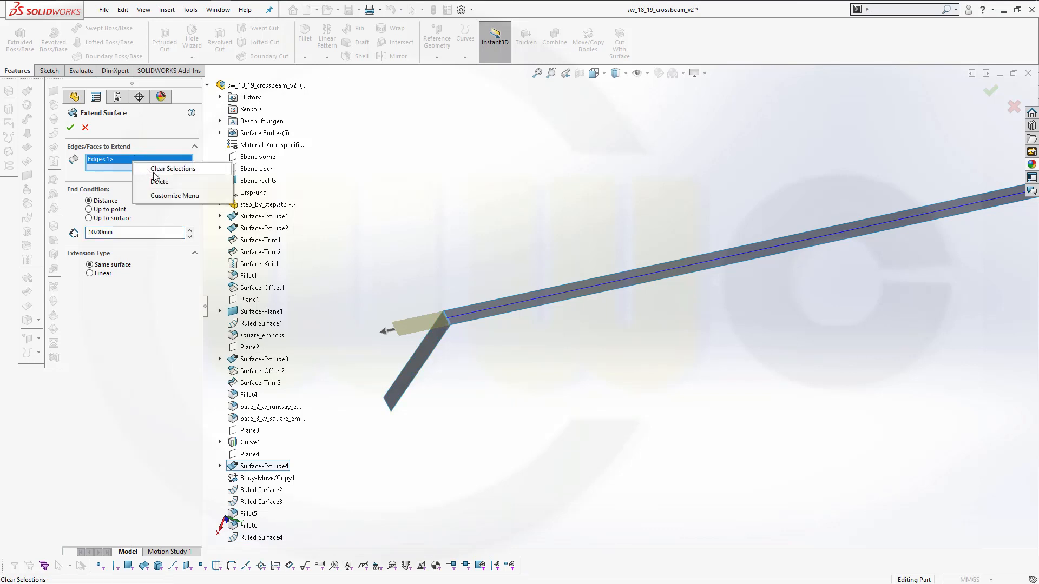
left_click(161, 184)
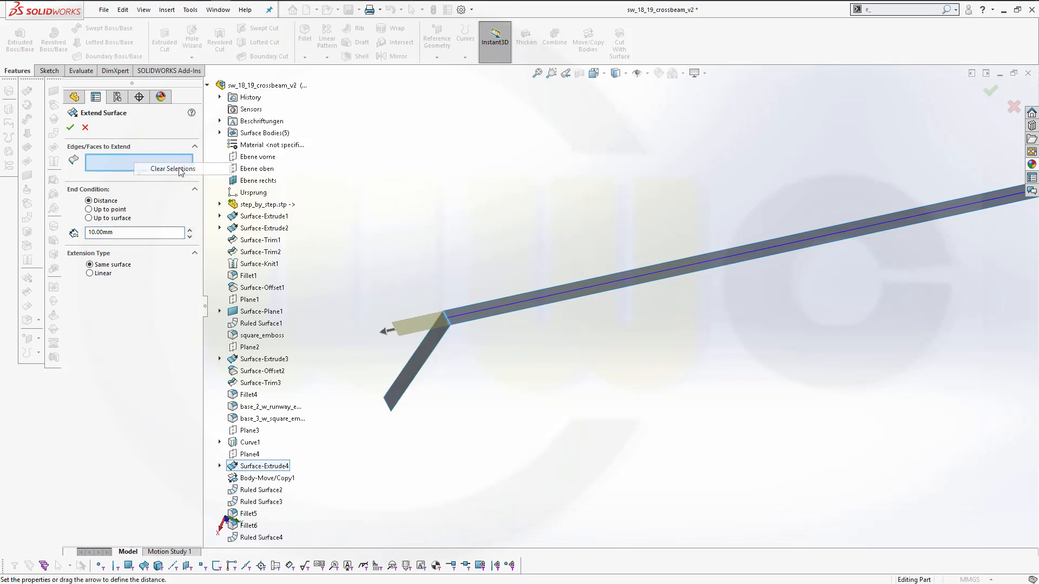
Extend the angled end ruled surface by 14 mm as the same surface from its edge shared with the strip
right_click(450, 322)
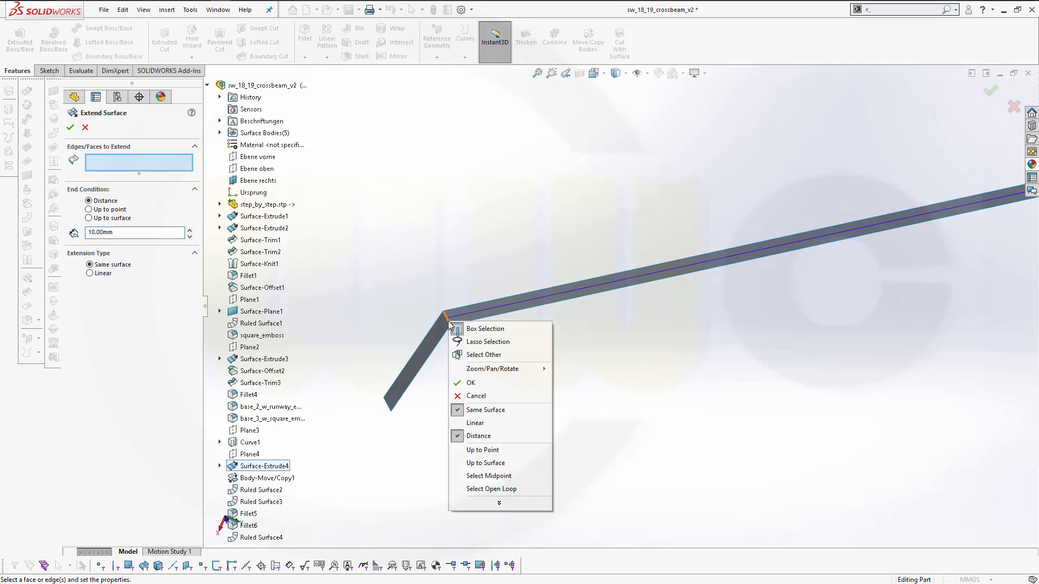
left_click(473, 359)
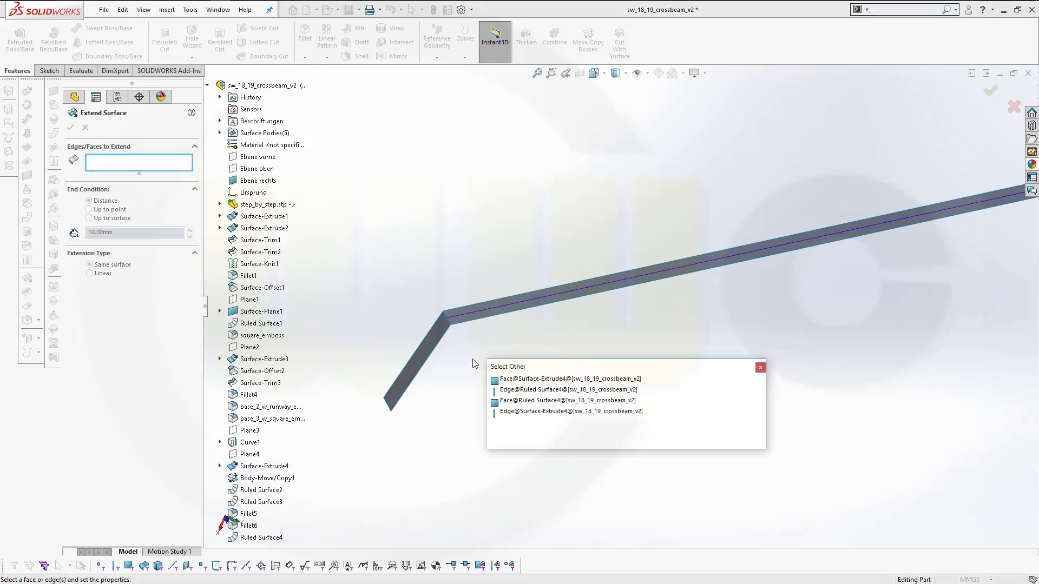
left_click(524, 391)
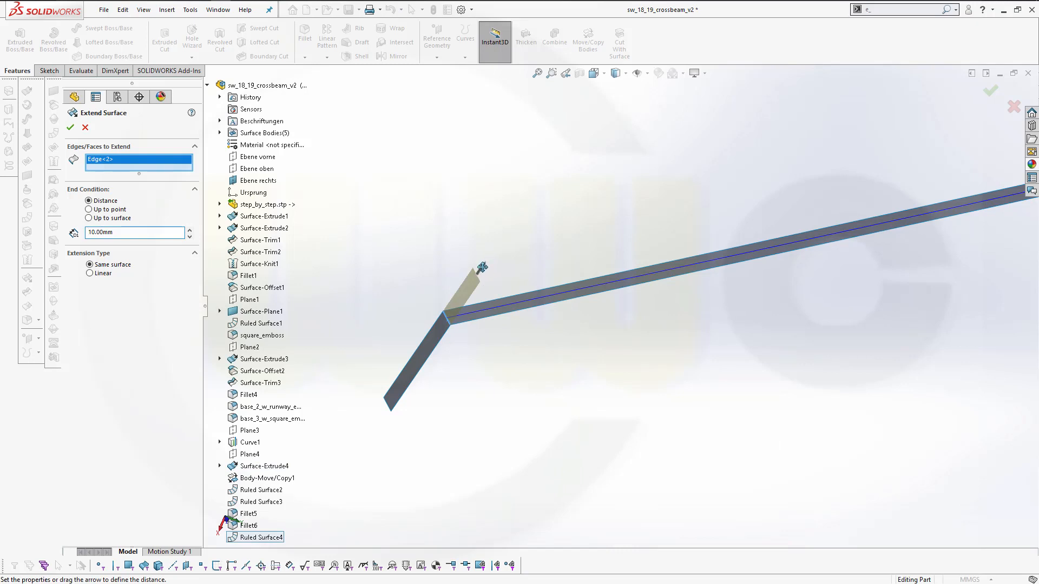
left_click_drag(485, 260, 499, 248)
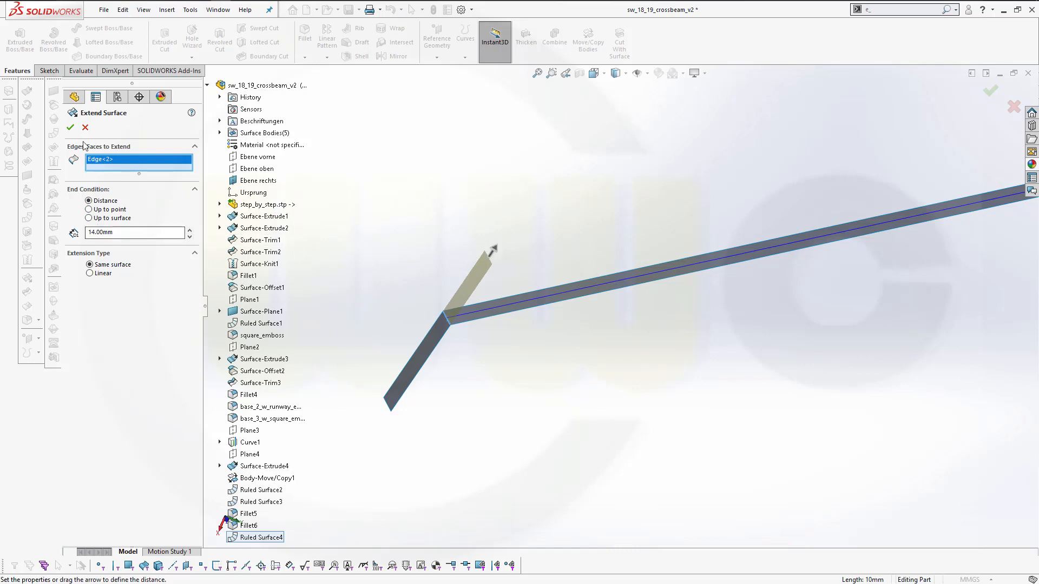
left_click(71, 128)
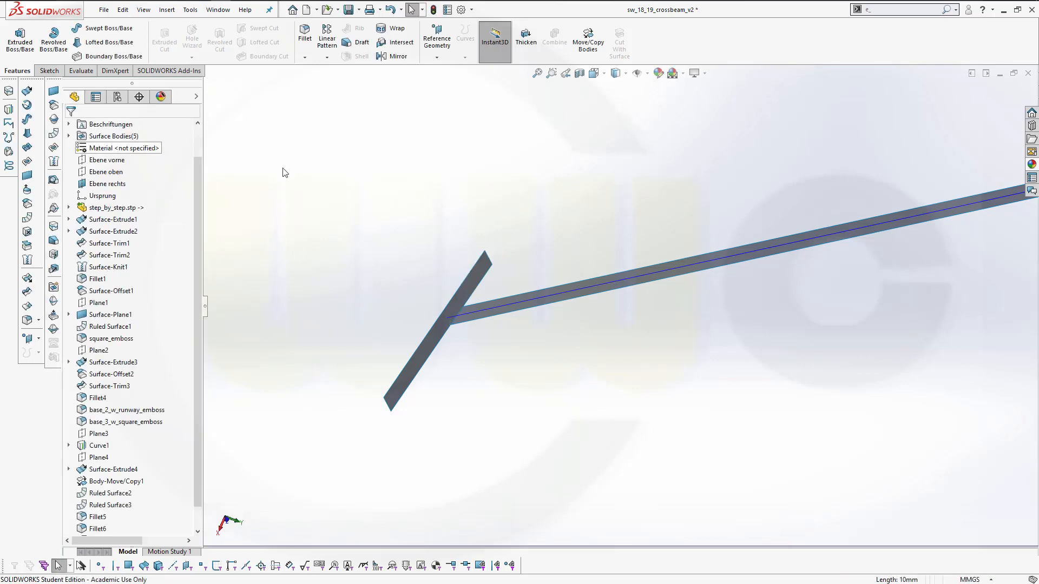
Set up a 20 mm ruled surface tapered at 45° to Ebene rechts on the short edge at the strip's opposite end
middle_click_drag(884, 308, 705, 354)
key("ctrl+1")
middle_click_drag(567, 142, 772, 320)
key("f")
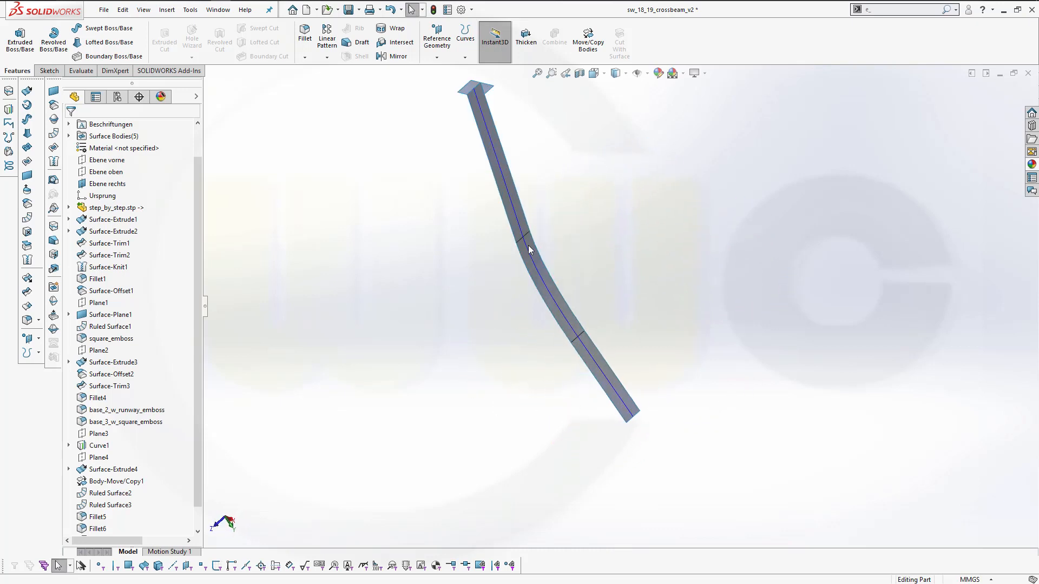
scroll(529, 249, "down", 2)
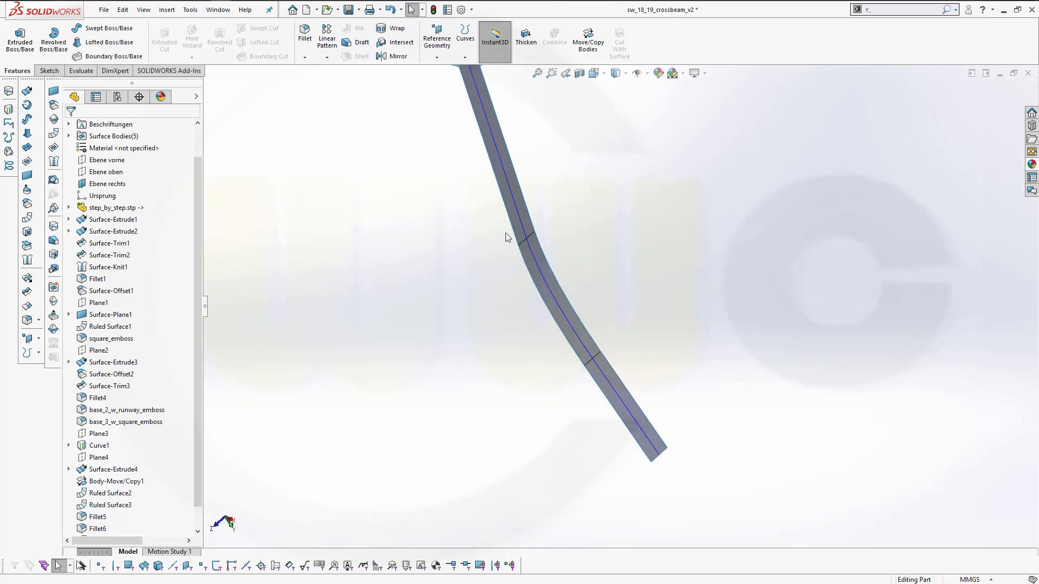
left_click(53, 133)
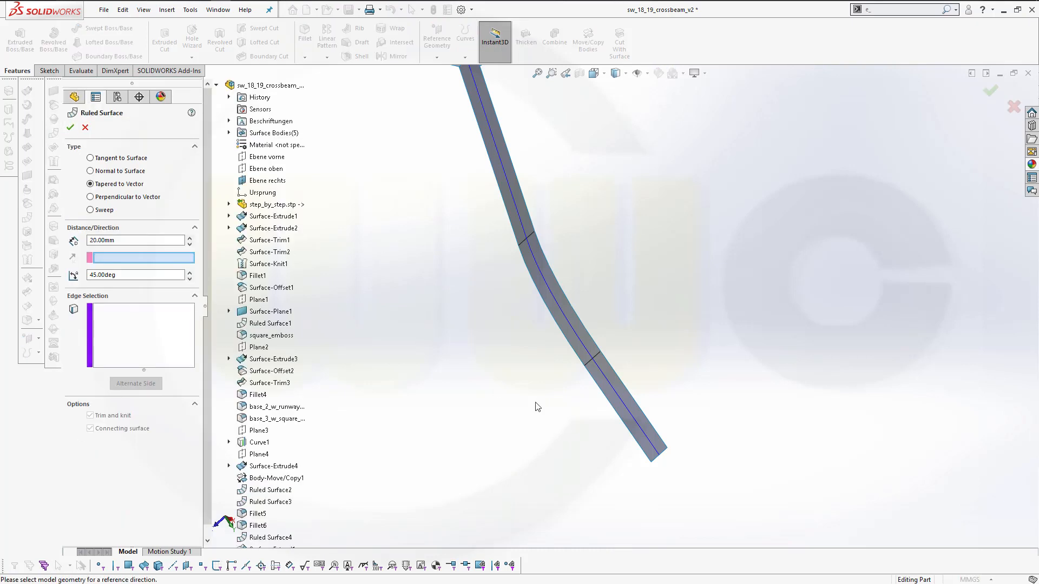
middle_click_drag(538, 386, 489, 355)
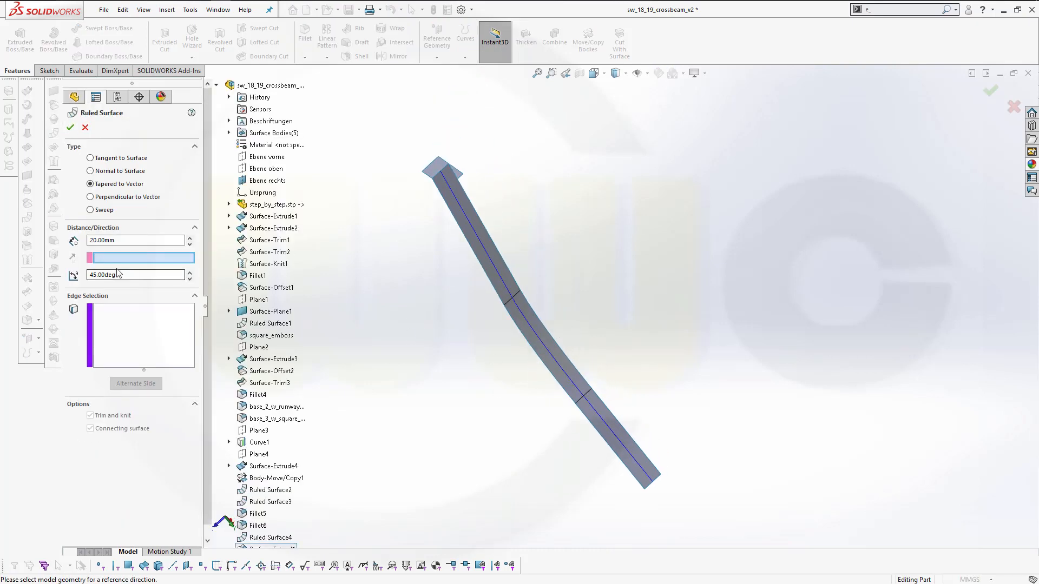
left_click(266, 181)
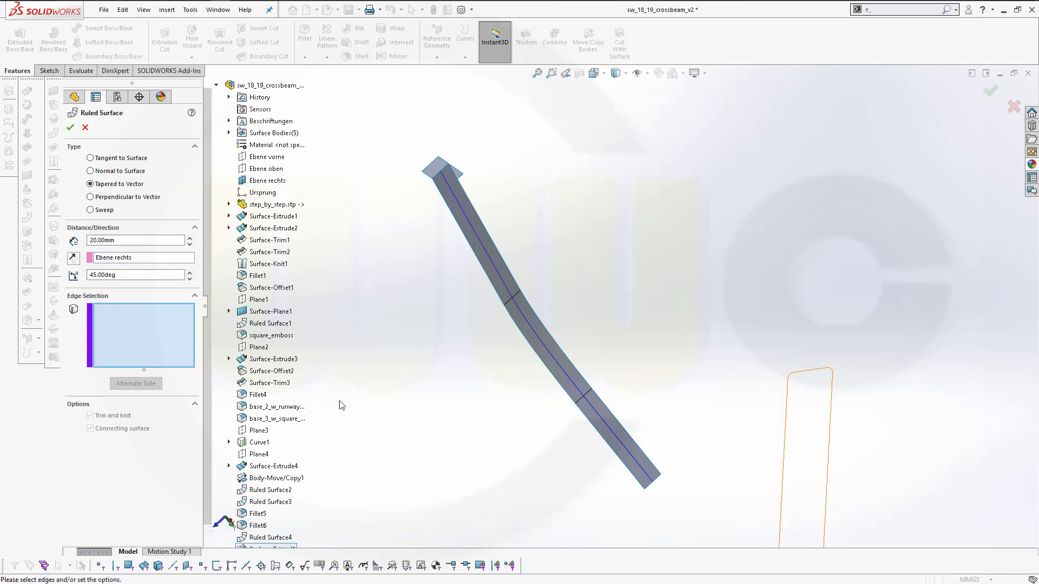
left_click(651, 487)
middle_click_drag(604, 439, 628, 383)
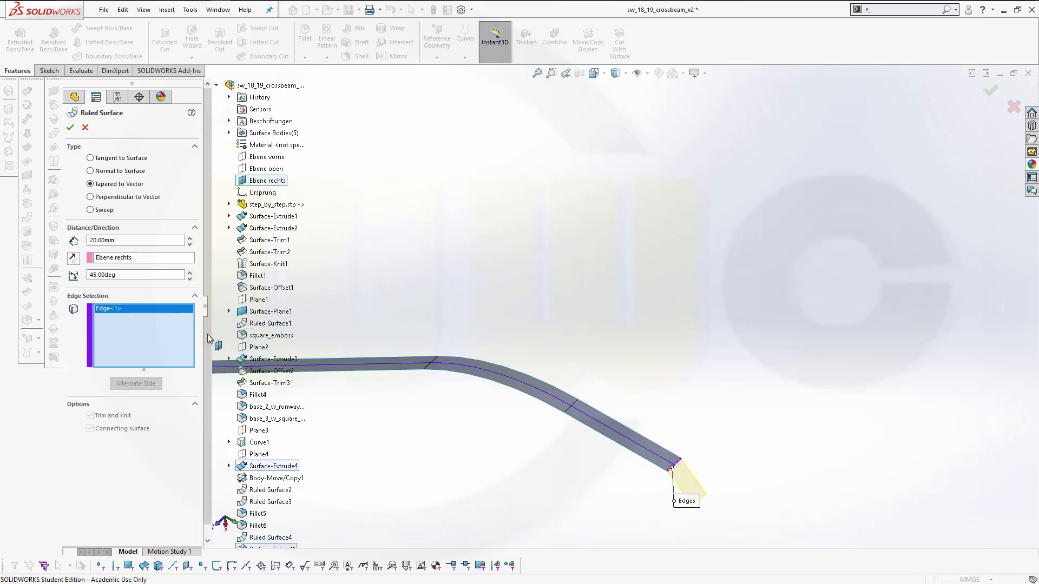
Replace the reference direction with the strip's short straight end face and create the 45° ruled surface at that end
left_click(133, 257)
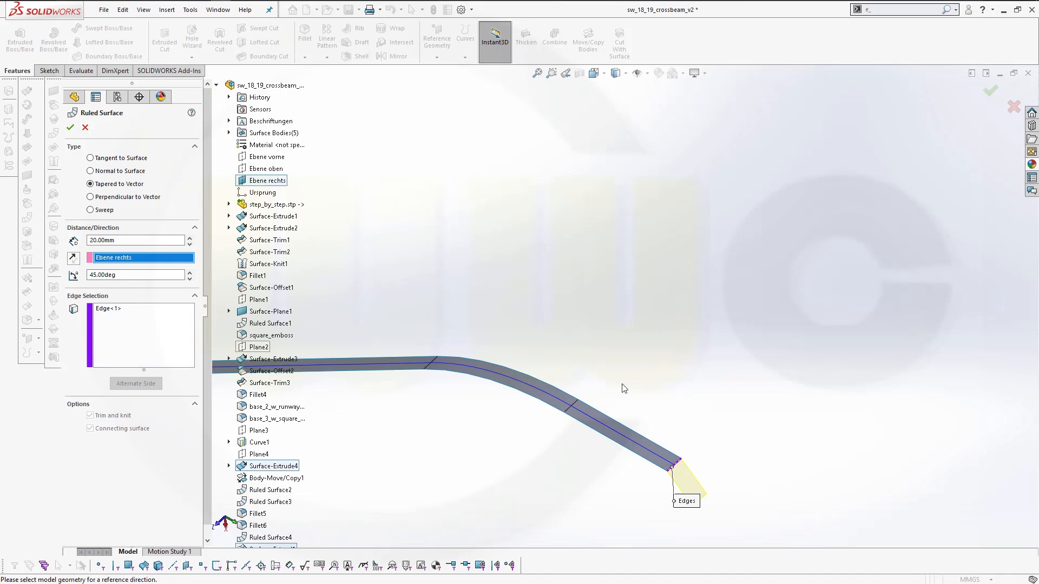
right_click(161, 258)
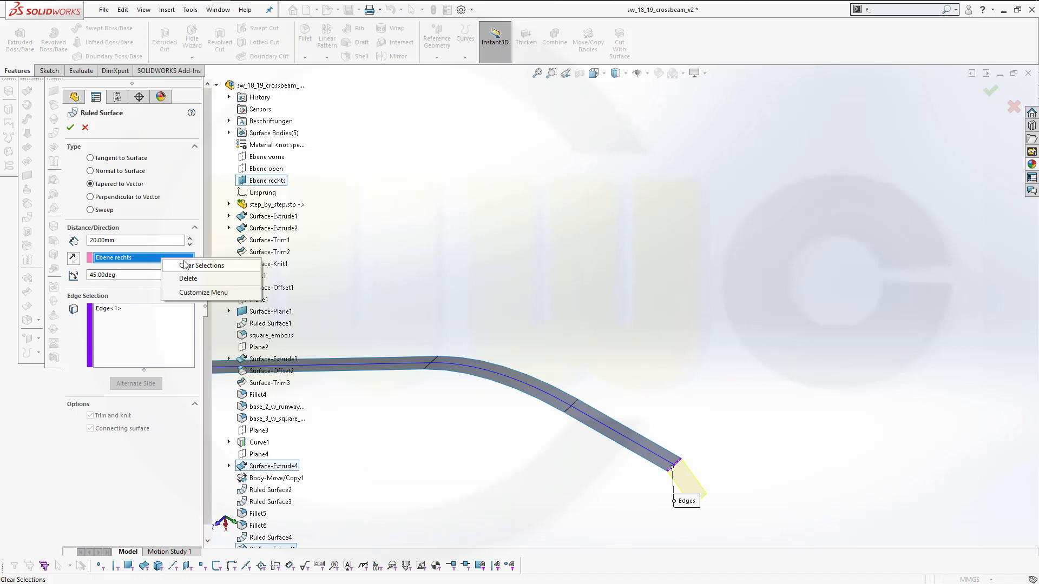
left_click(185, 265)
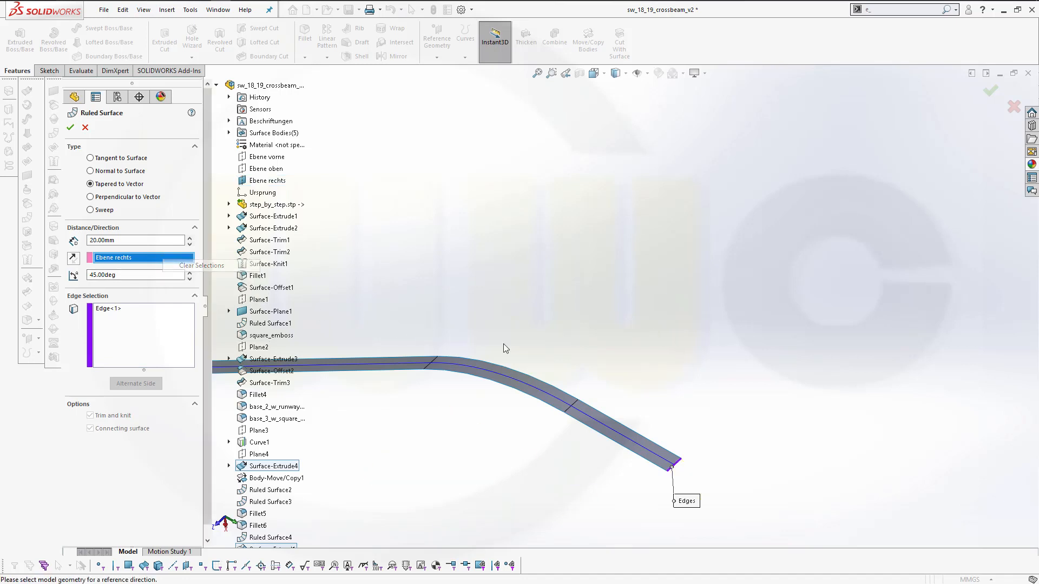
left_click(660, 465)
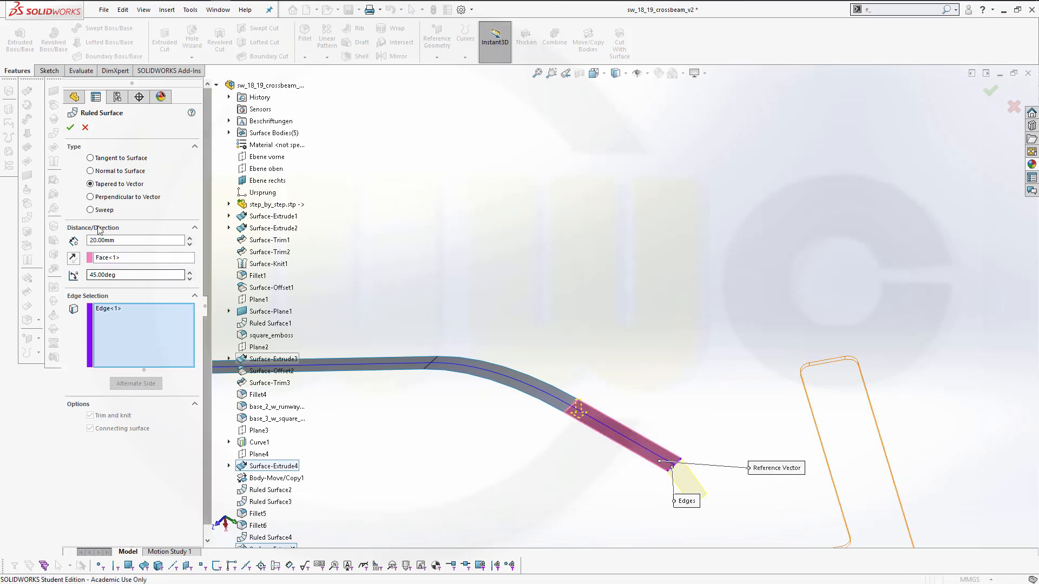
left_click(71, 128)
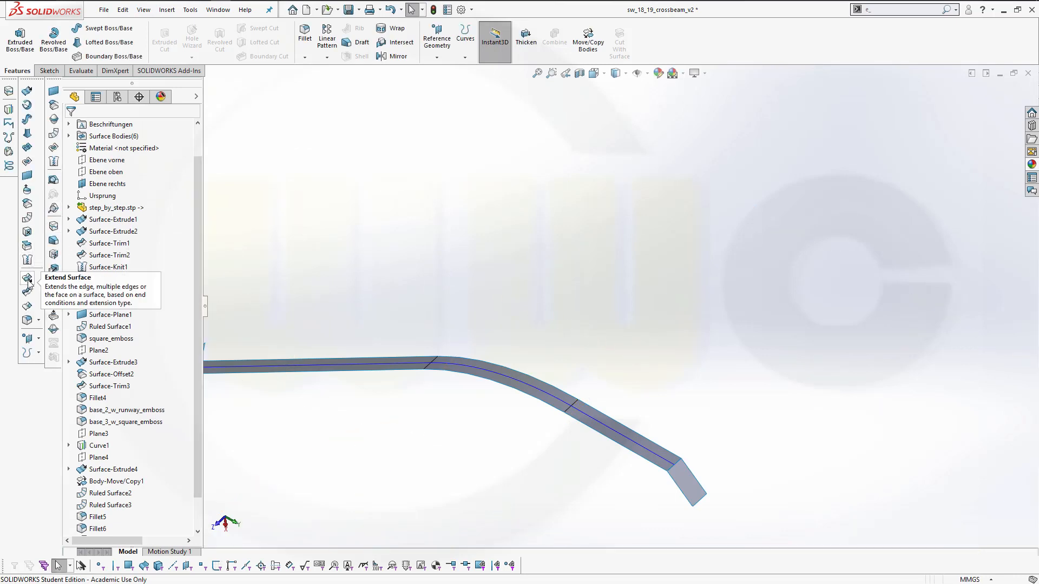
Try a 14 mm surface extension from the strip's own edge at the second angled end, and clear that selection
left_click(27, 247)
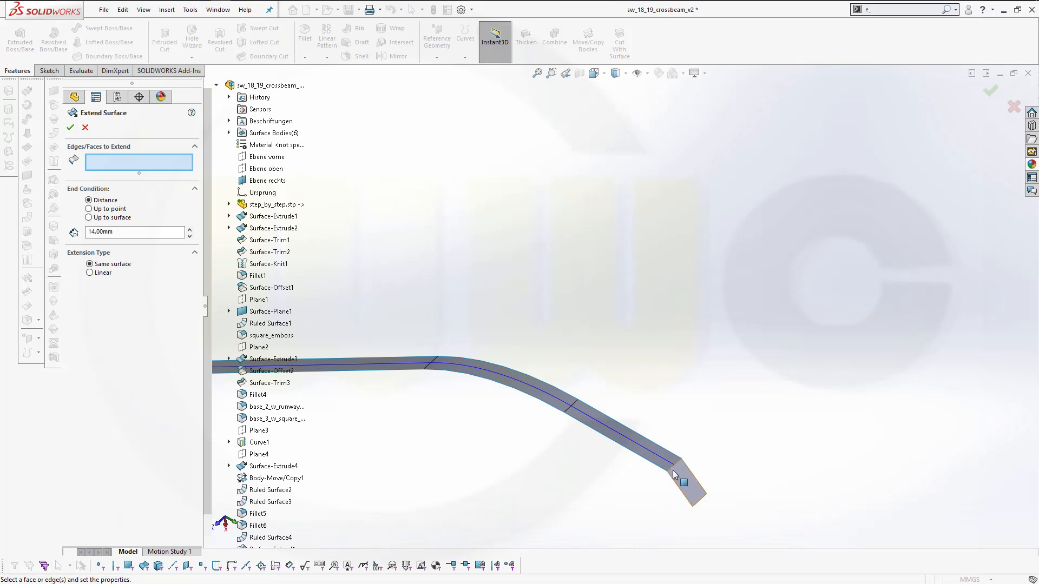
right_click(675, 474)
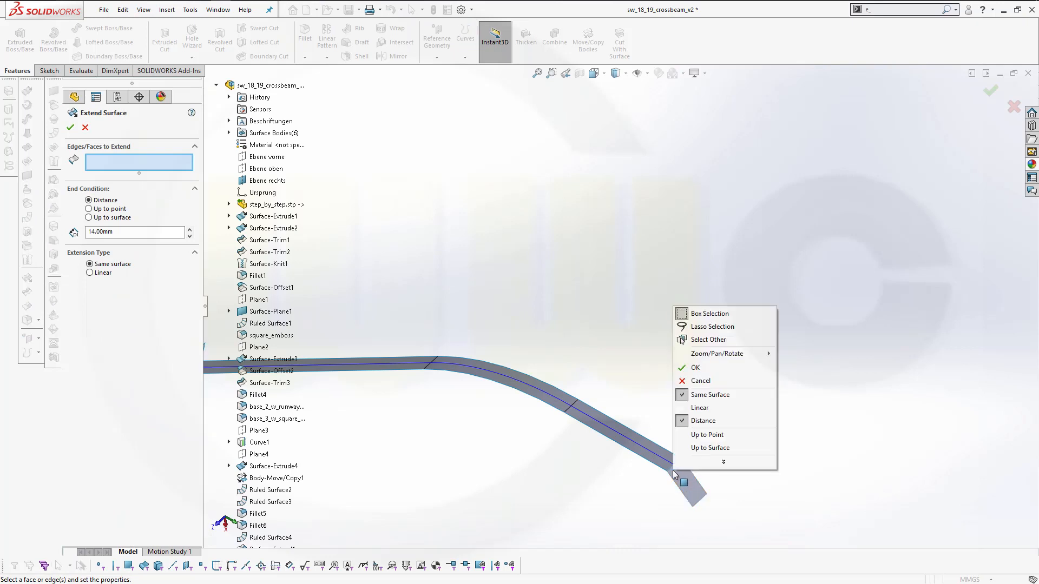
left_click(723, 350)
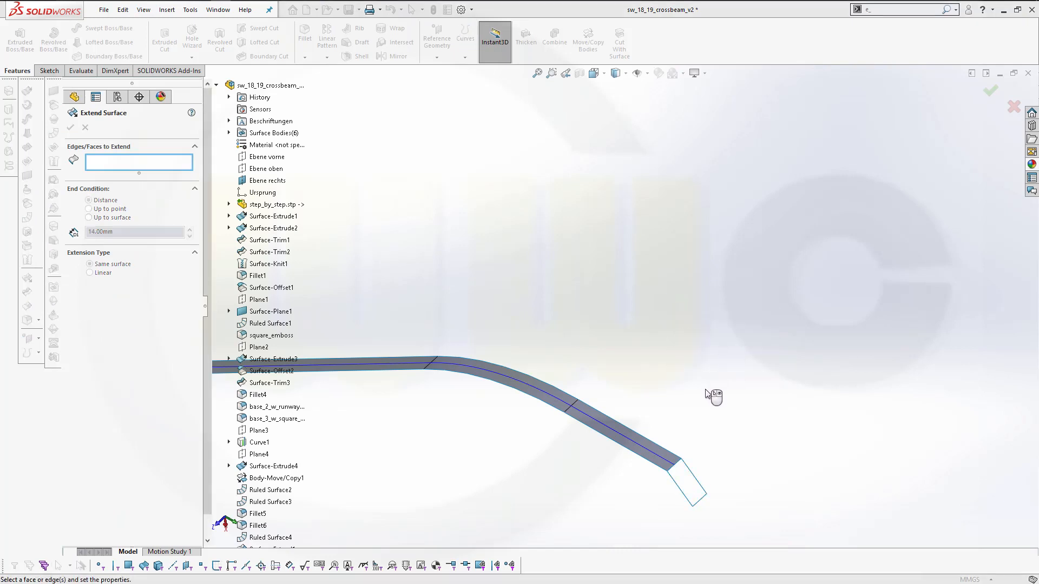
left_click(680, 463)
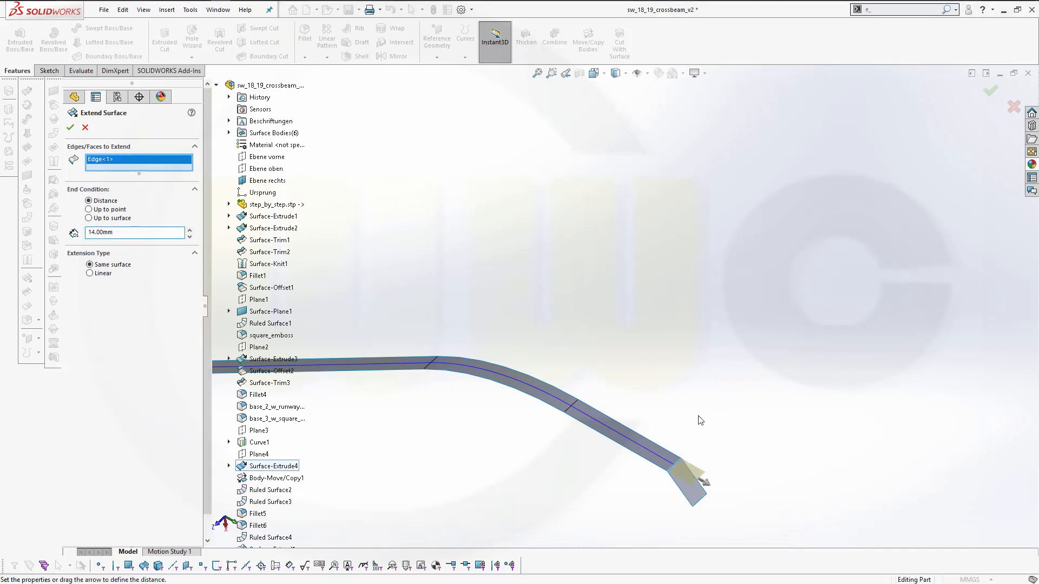
right_click(115, 165)
left_click(139, 172)
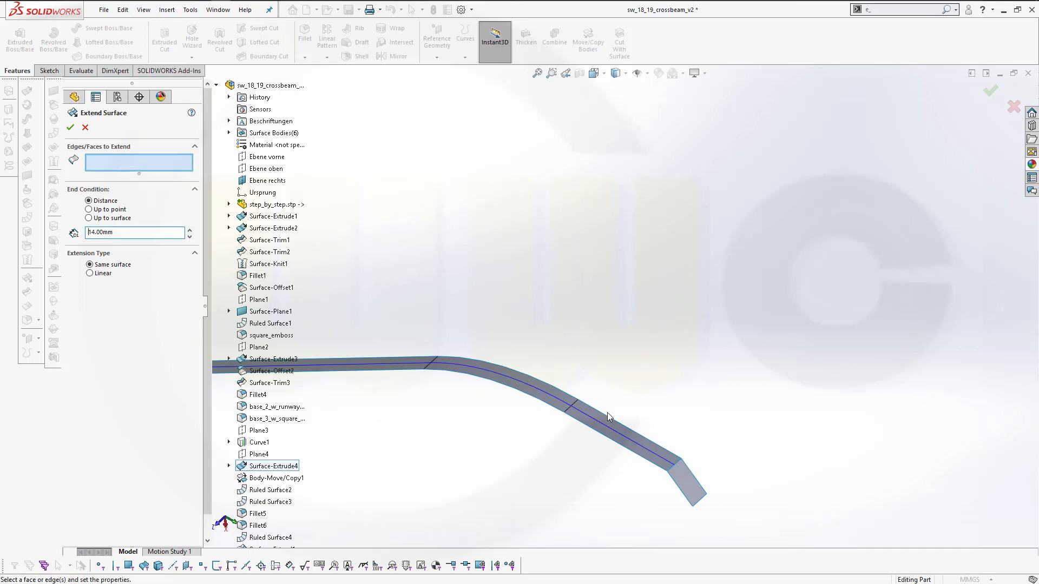
Extend the second angled end ruled surface by 14 mm as the same surface from its own edge shared with the strip
right_click(672, 467)
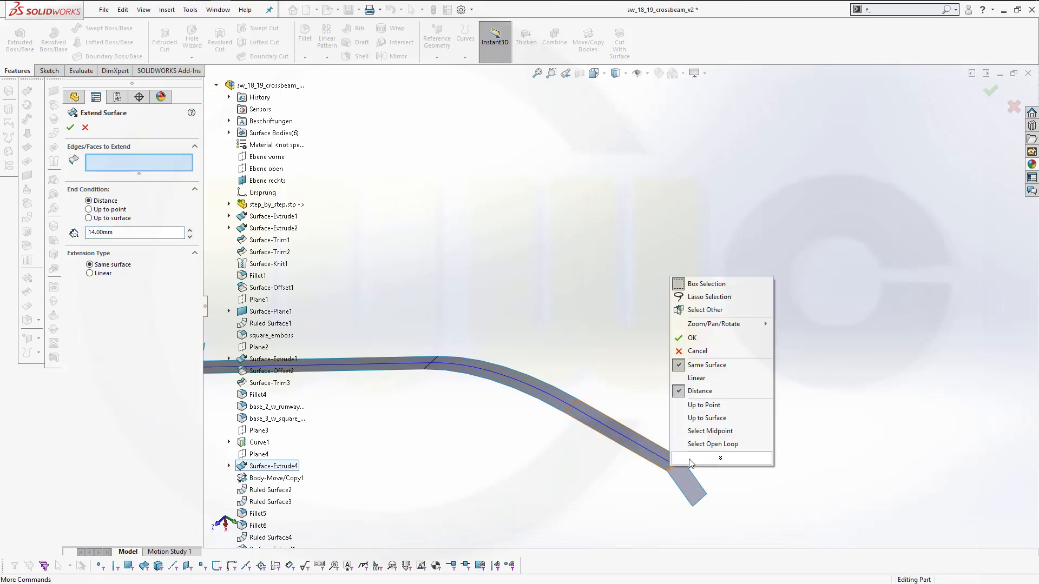
left_click(700, 310)
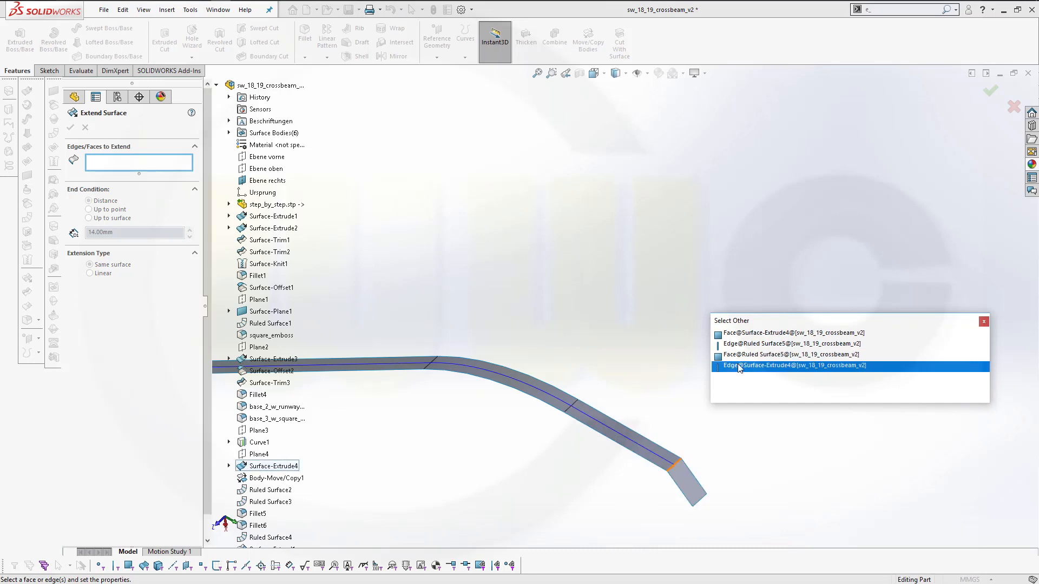
left_click(733, 344)
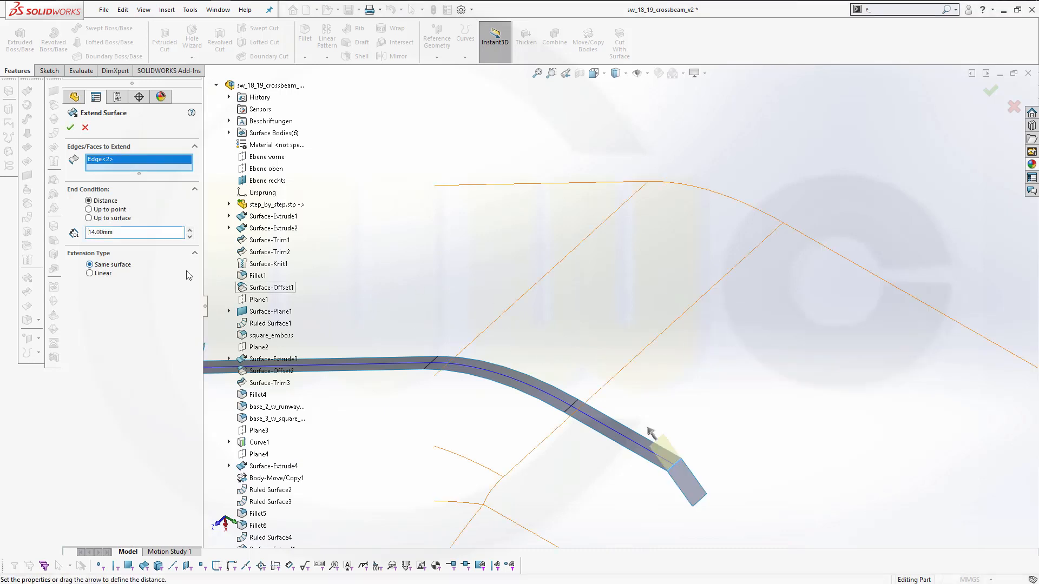
left_click(70, 127)
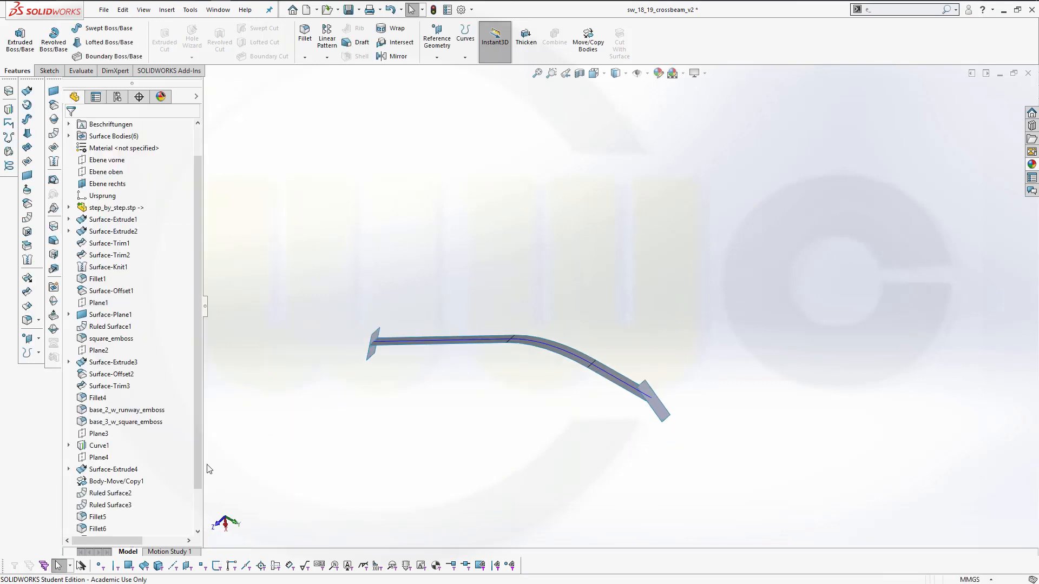
Show the hidden filleted strip body with the tapered sides, Fillet6
left_click_drag(196, 472, 197, 519)
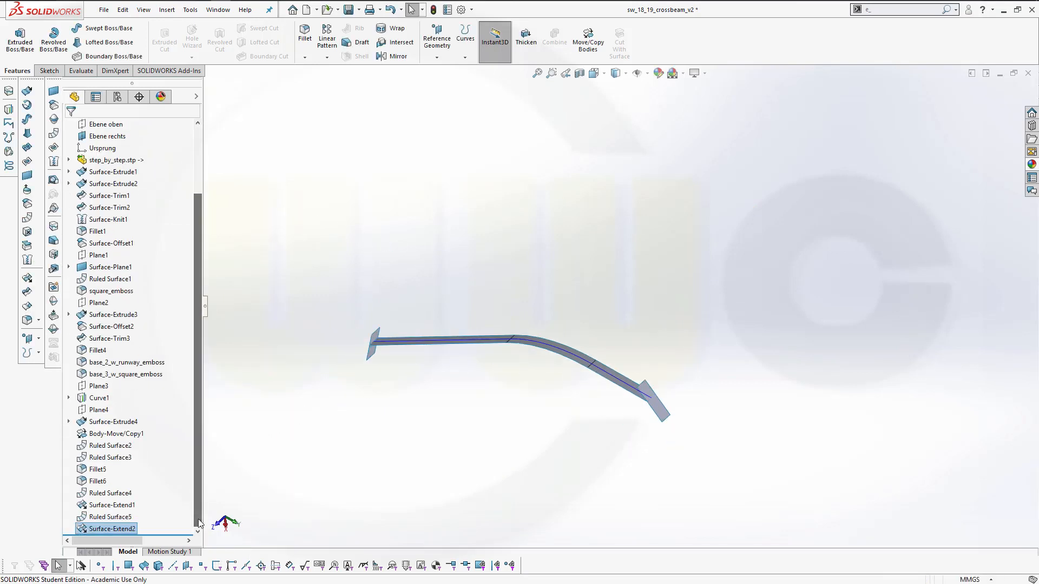
right_click(98, 481)
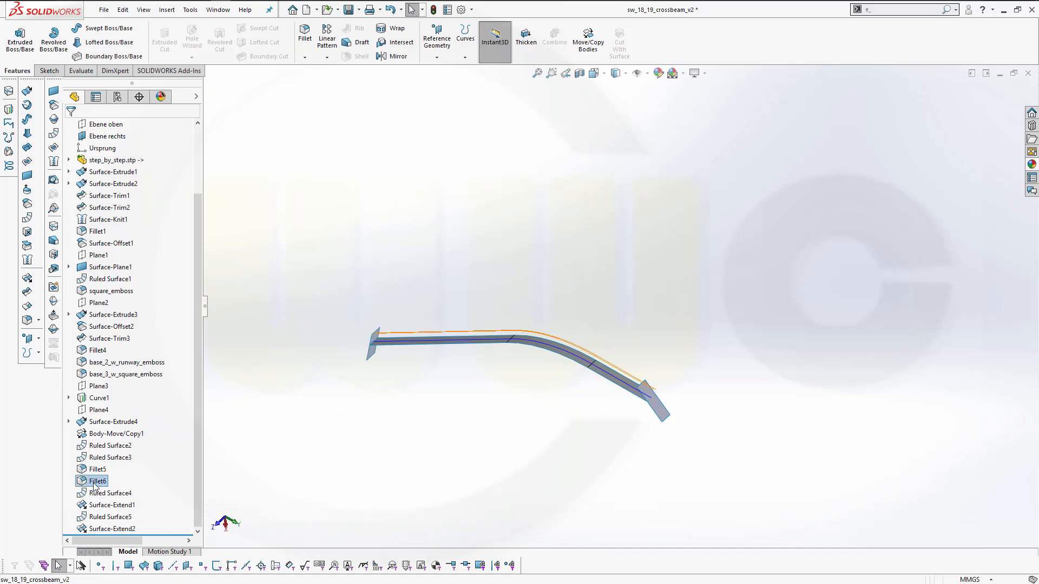
left_click(104, 342)
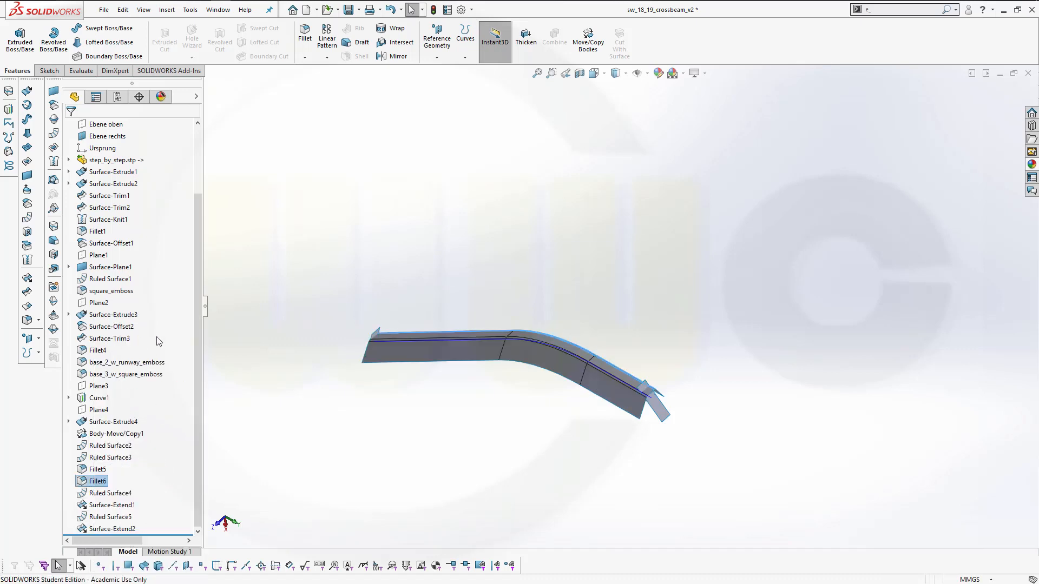
Widen the second angled end surface by extending each of its two long side edges 10 mm as the same surface
middle_click_drag(526, 377, 667, 378)
scroll(666, 376, "down", 4)
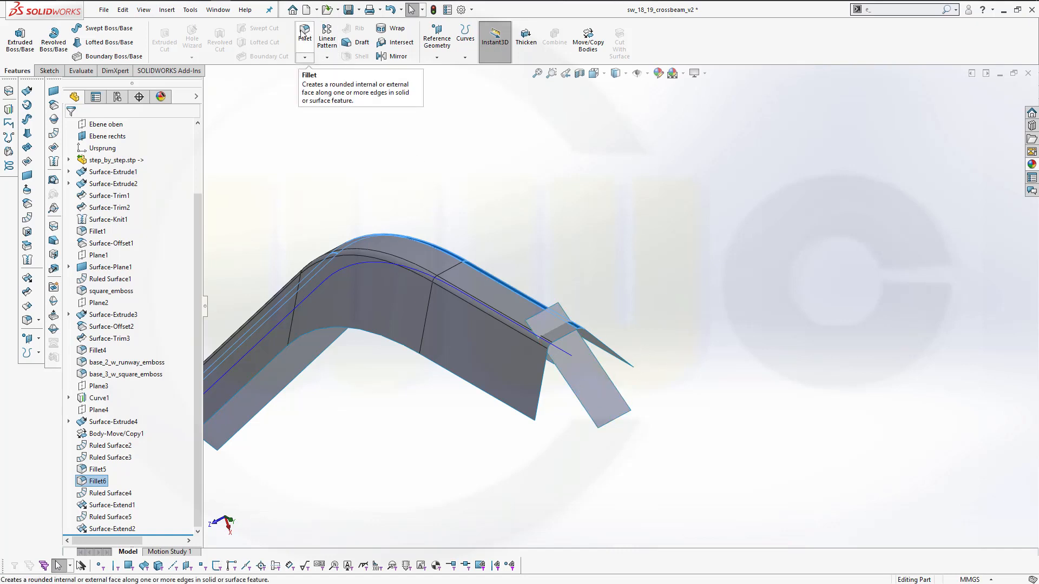
left_click(23, 285)
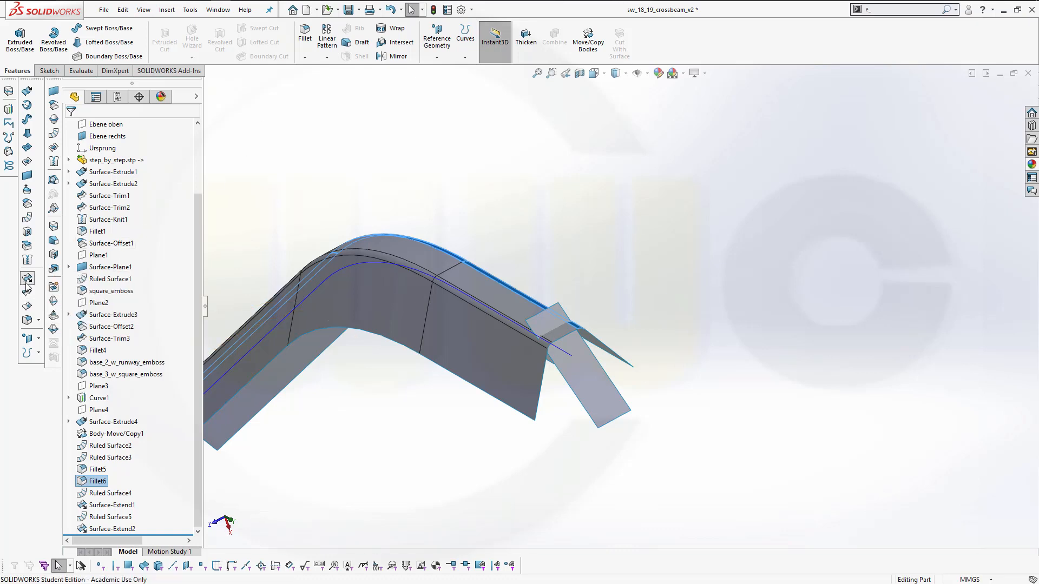
left_click(588, 418)
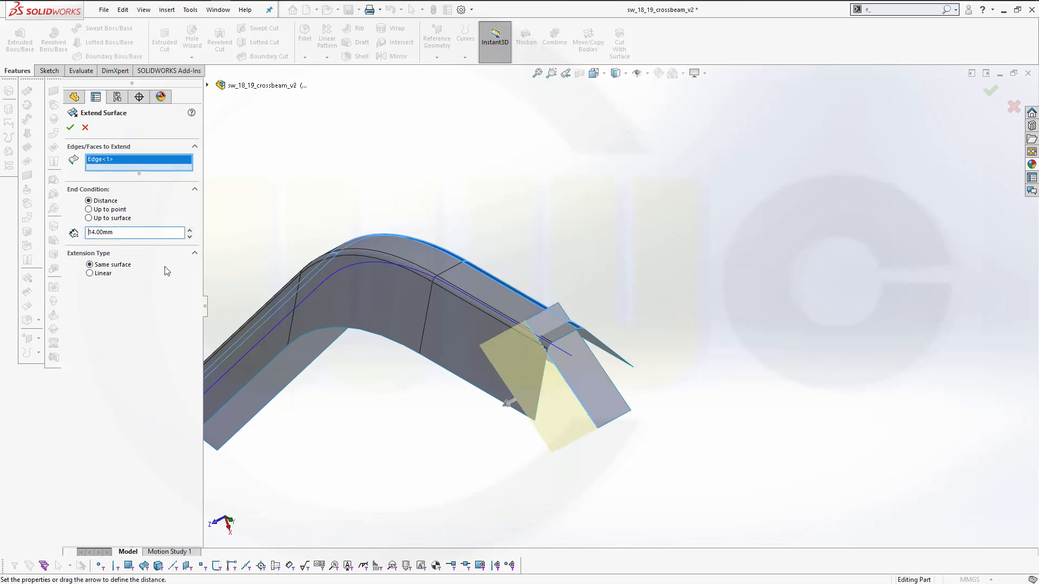
double_click(120, 237)
type("10")
key("Tab")
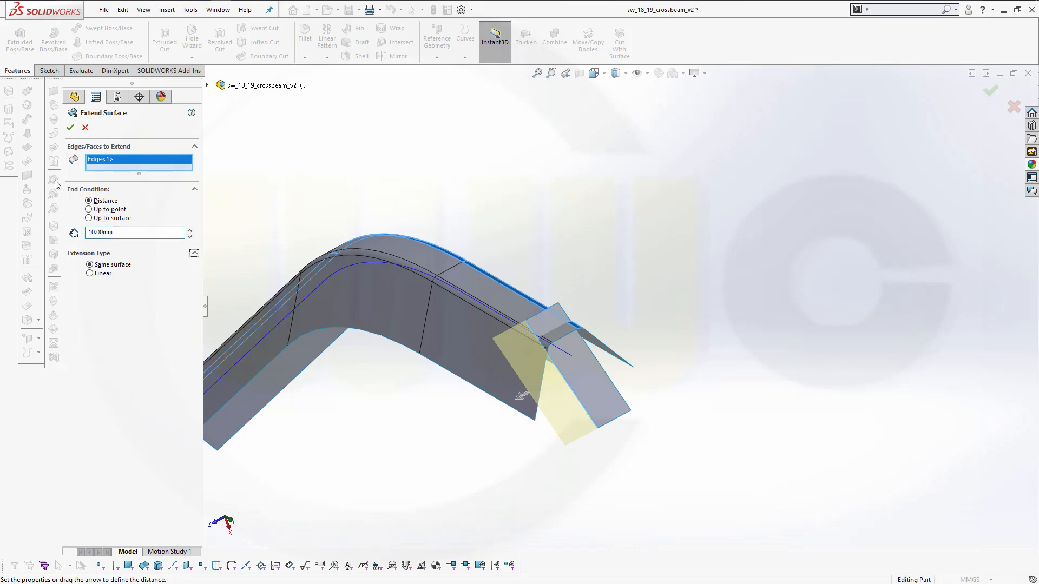
left_click(69, 128)
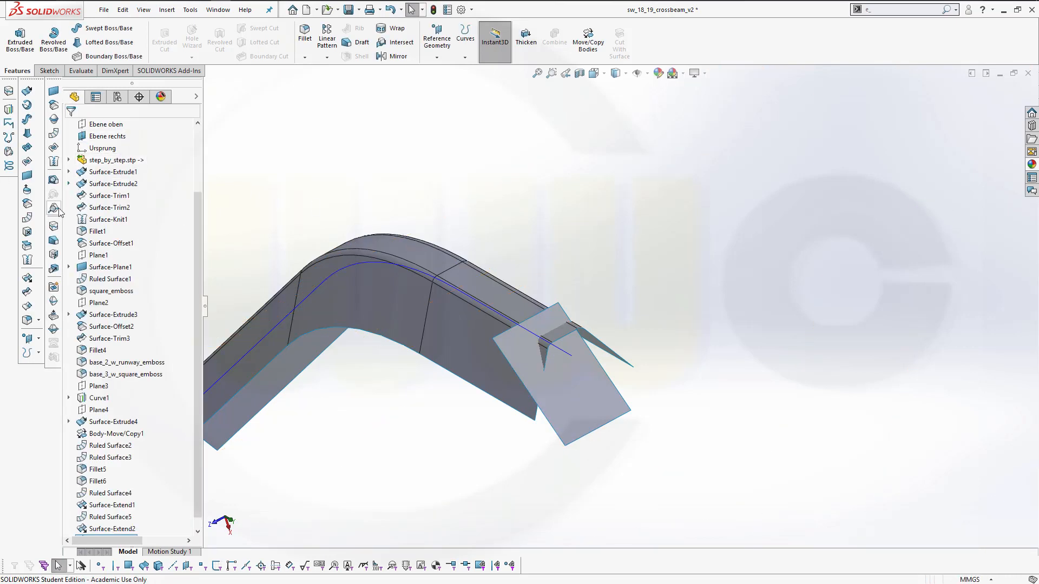
left_click(33, 279)
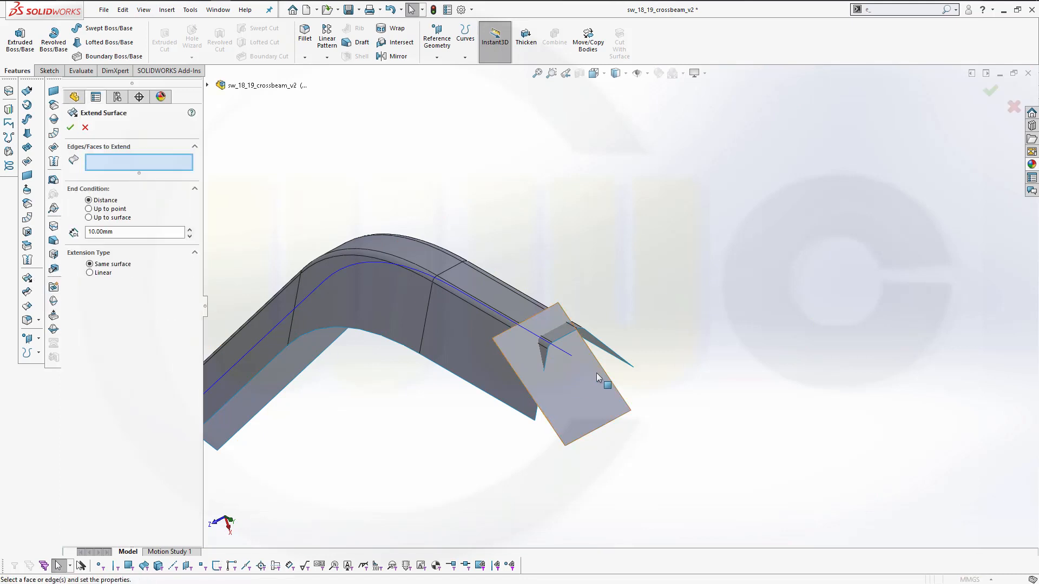
left_click(616, 389)
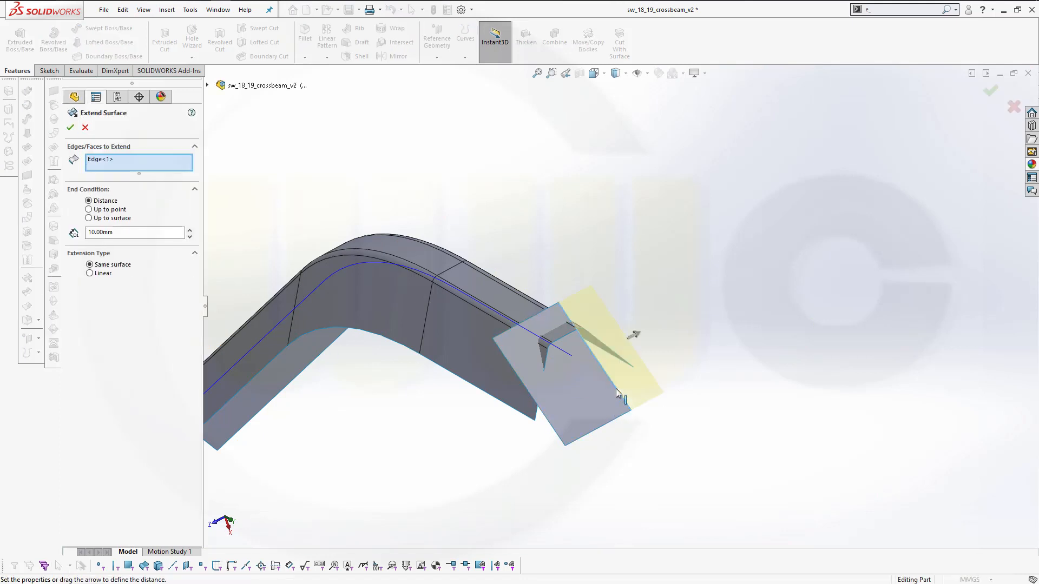
left_click(70, 127)
Create a 2 mm face fillet between the widened end surface and the adjacent tapered side face, reversing the side face's direction
mouse_move(447, 225)
middle_mouse_down()
mouse_move(470, 242)
mouse_move(429, 229)
middle_mouse_up()
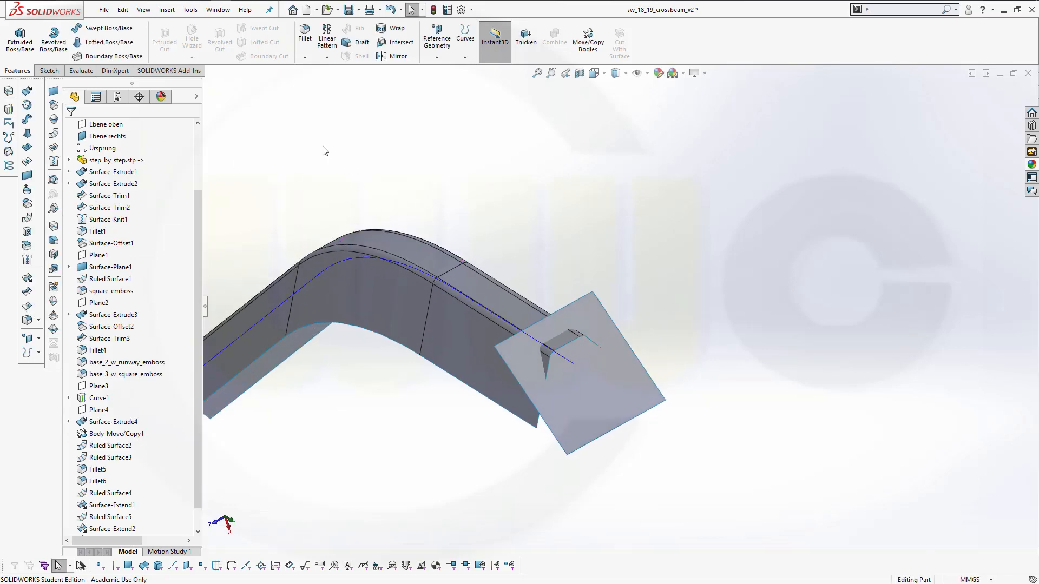
left_click(304, 34)
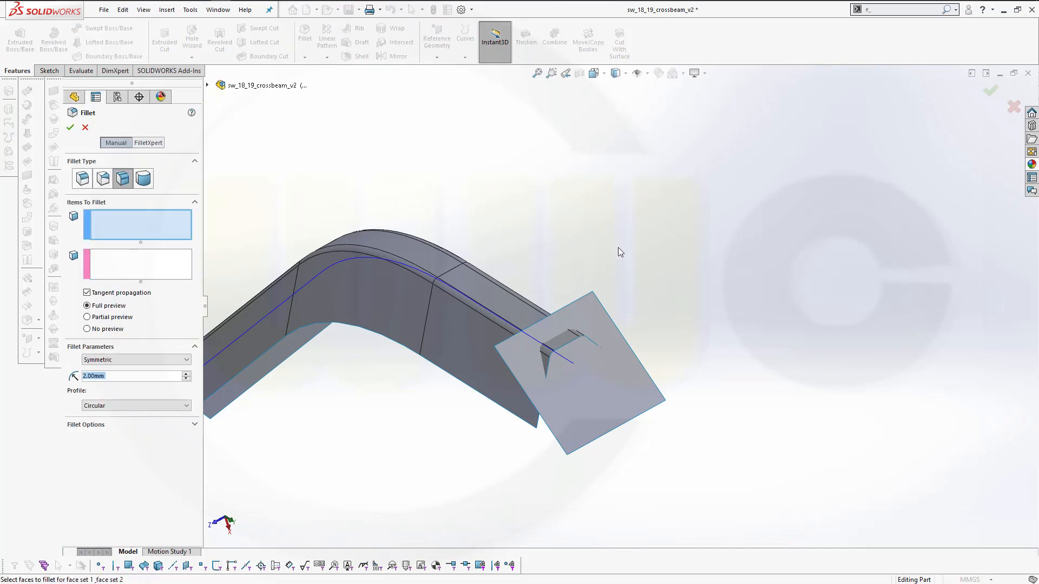
middle_click_drag(628, 245, 654, 201)
left_click(592, 392)
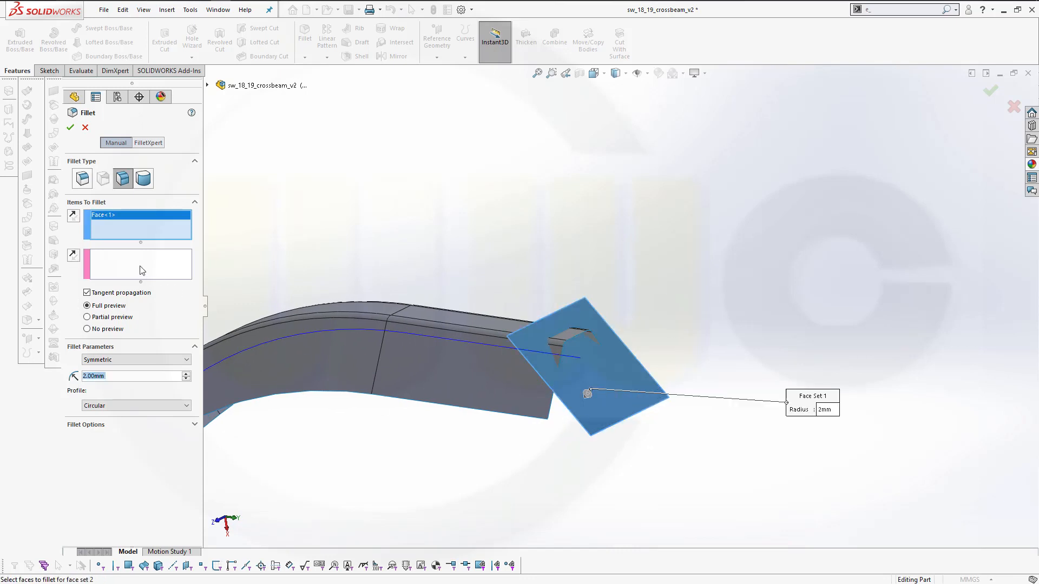
left_click(120, 262)
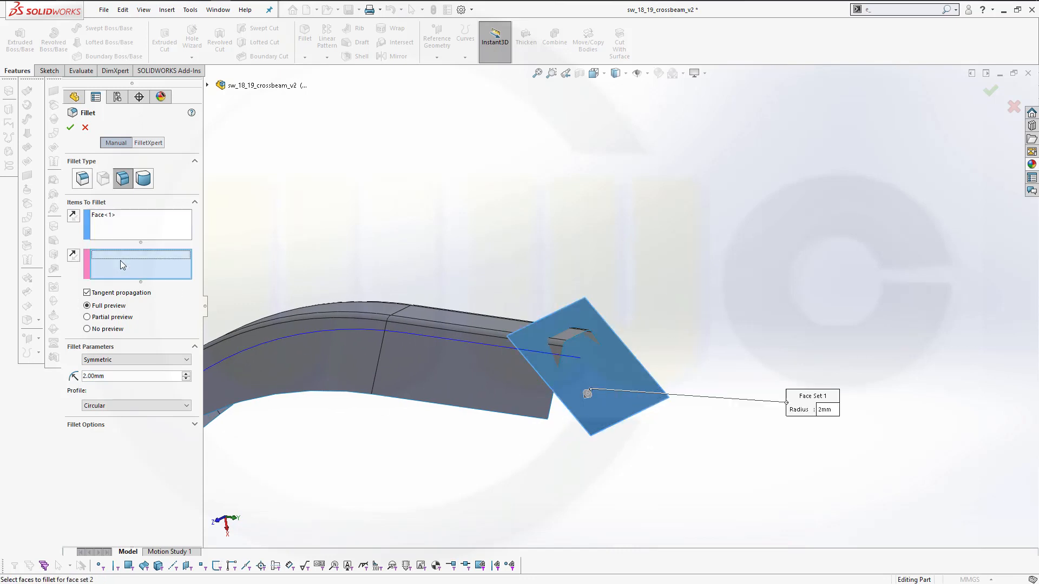
left_click(528, 398)
middle_click_drag(716, 356, 740, 330)
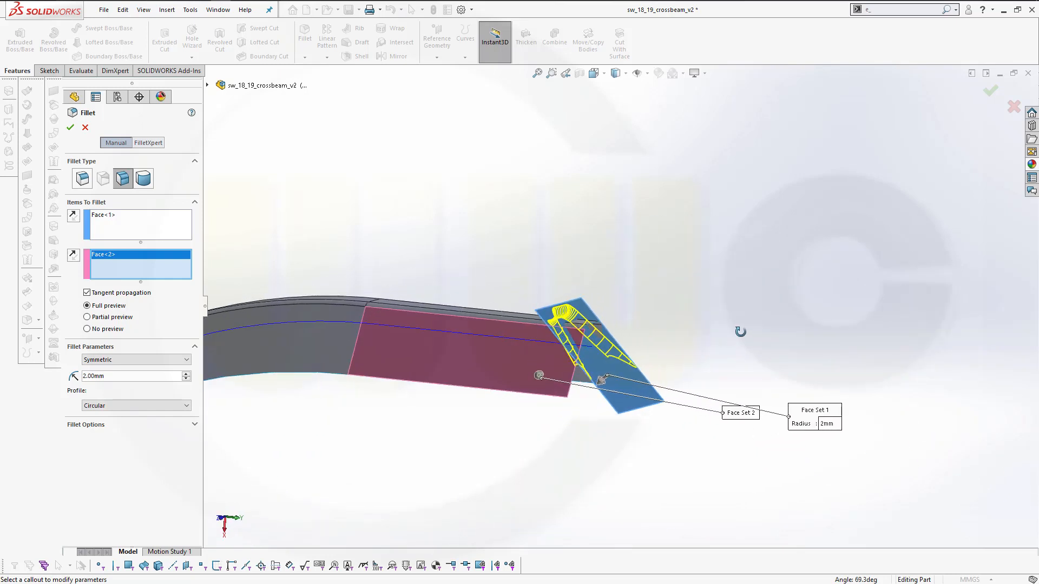
middle_click_drag(332, 375, 267, 398)
left_click(72, 255)
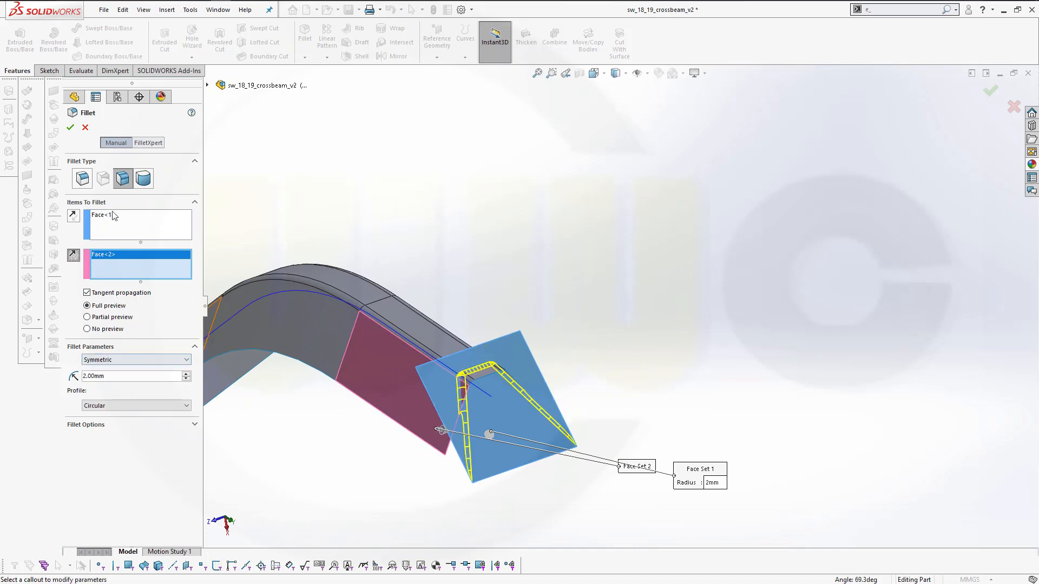
left_click(70, 130)
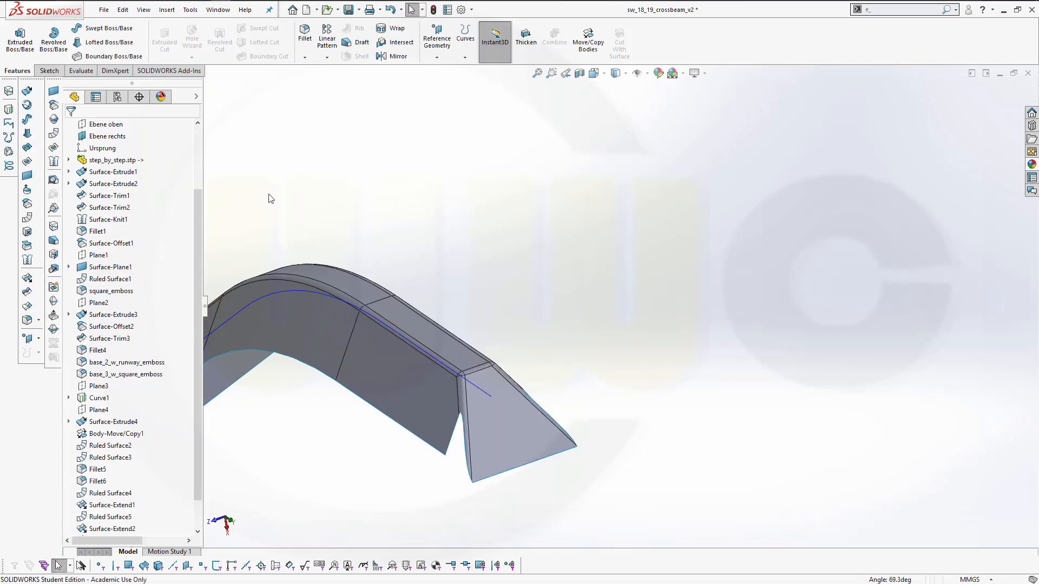
Widen the angled surface at the opposite, unfilleted end by extending each of its two long side edges 10 mm as the same surface
middle_click_drag(395, 297, 647, 251)
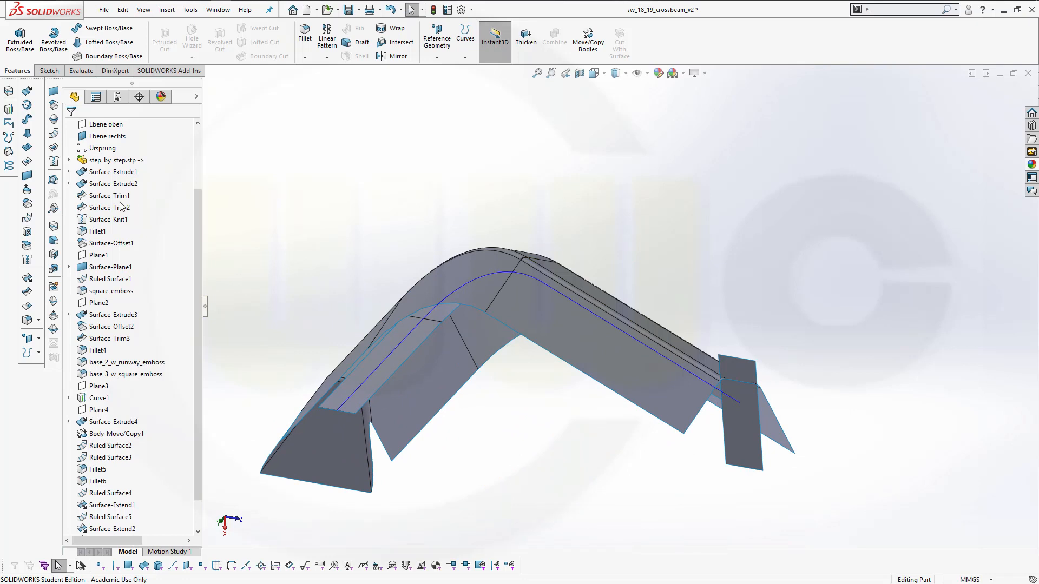
left_click(27, 278)
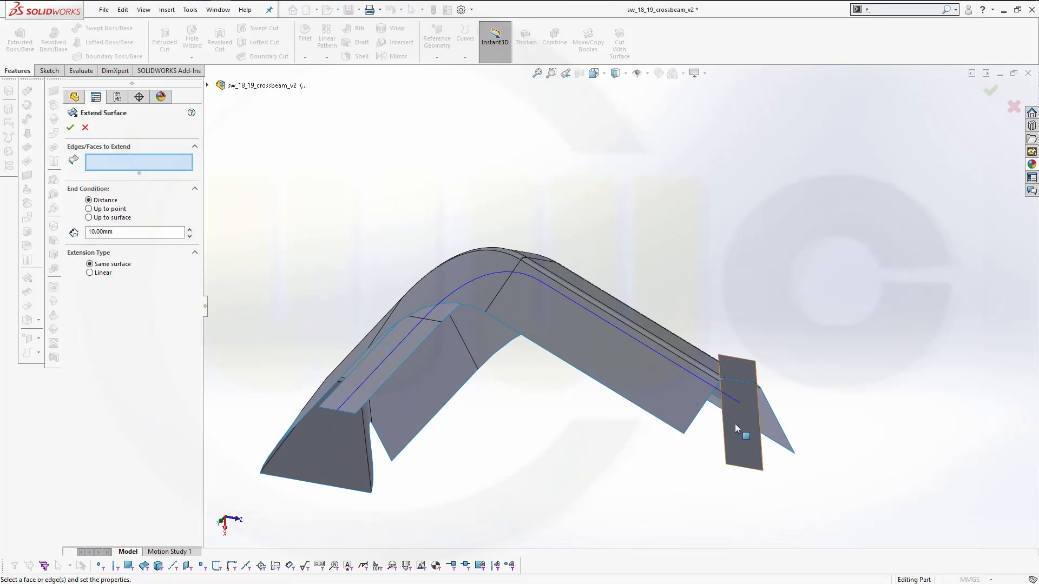
left_click(723, 432)
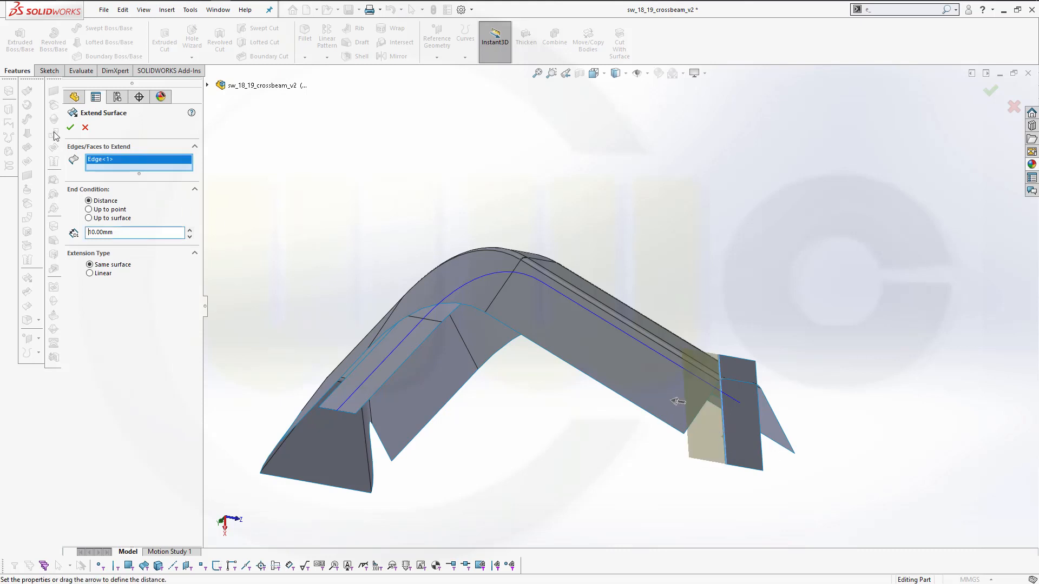
left_click(70, 127)
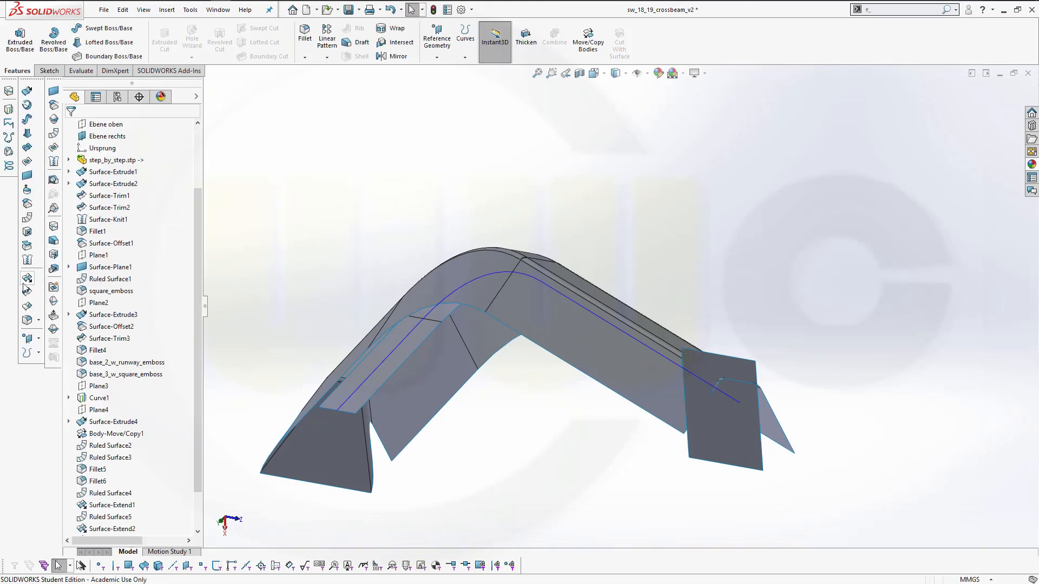
left_click(26, 278)
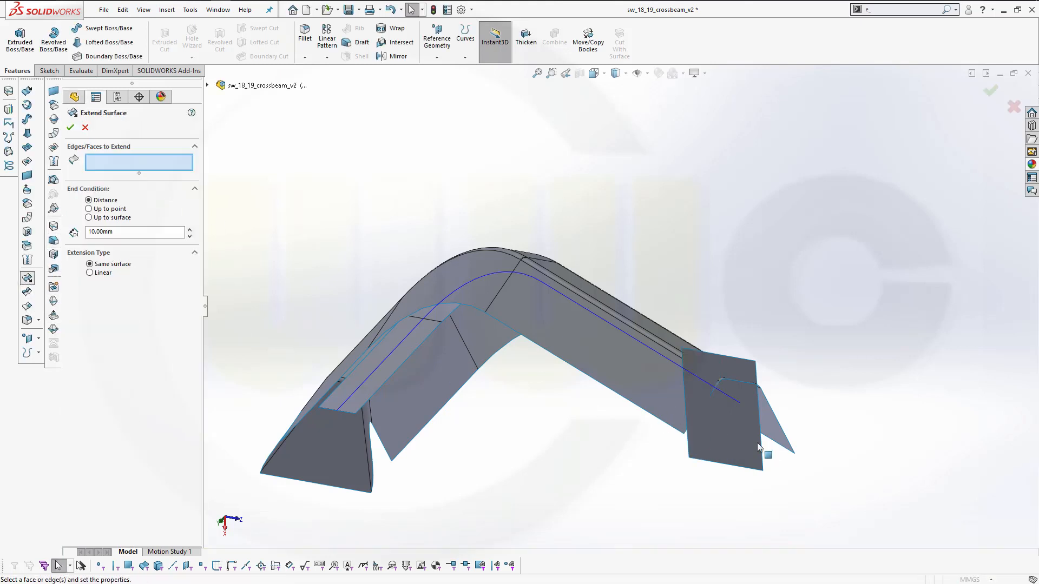
left_click(762, 452)
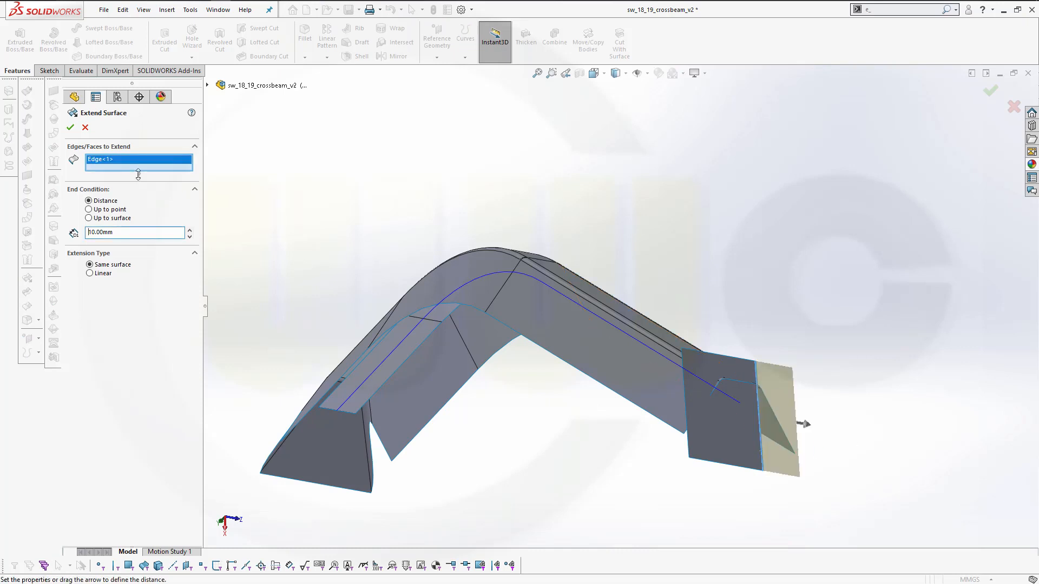
left_click(71, 130)
Set up a 2 mm face fillet between the widened surface at the unfilleted end and the adjoining tapered side face
middle_click_drag(411, 220, 805, 342)
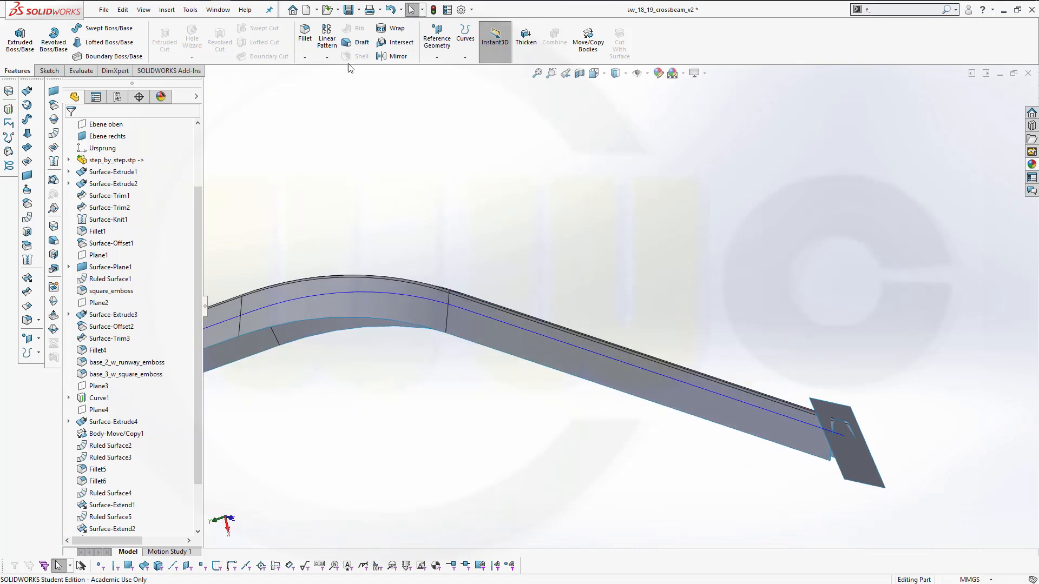
left_click(304, 33)
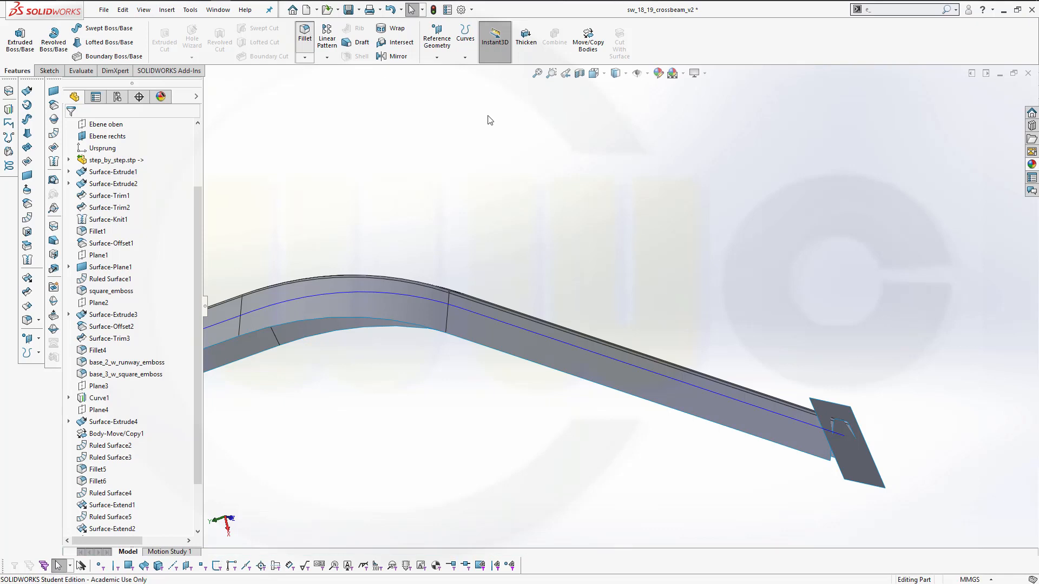
left_click(862, 466)
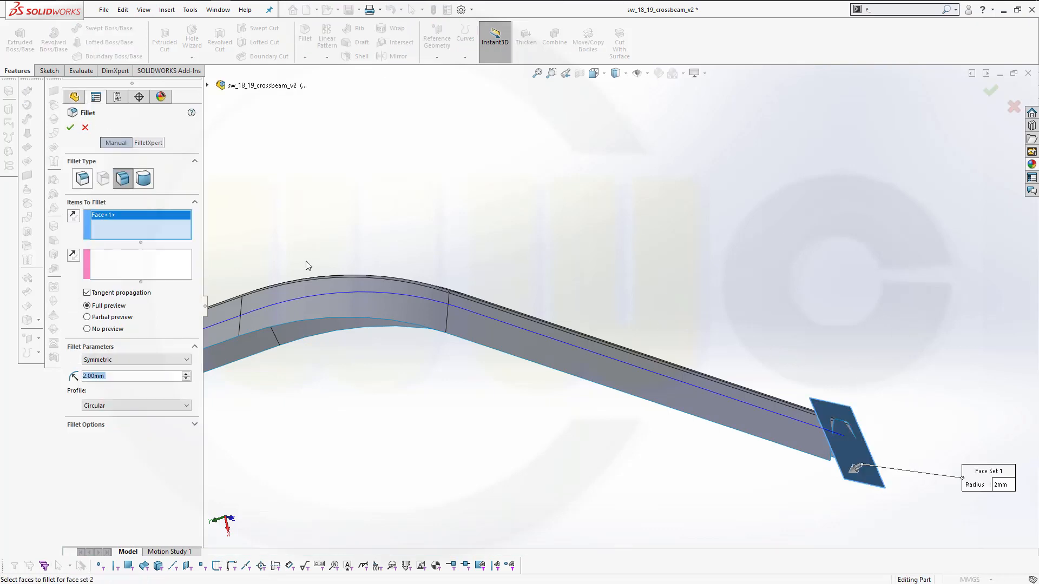
left_click(111, 262)
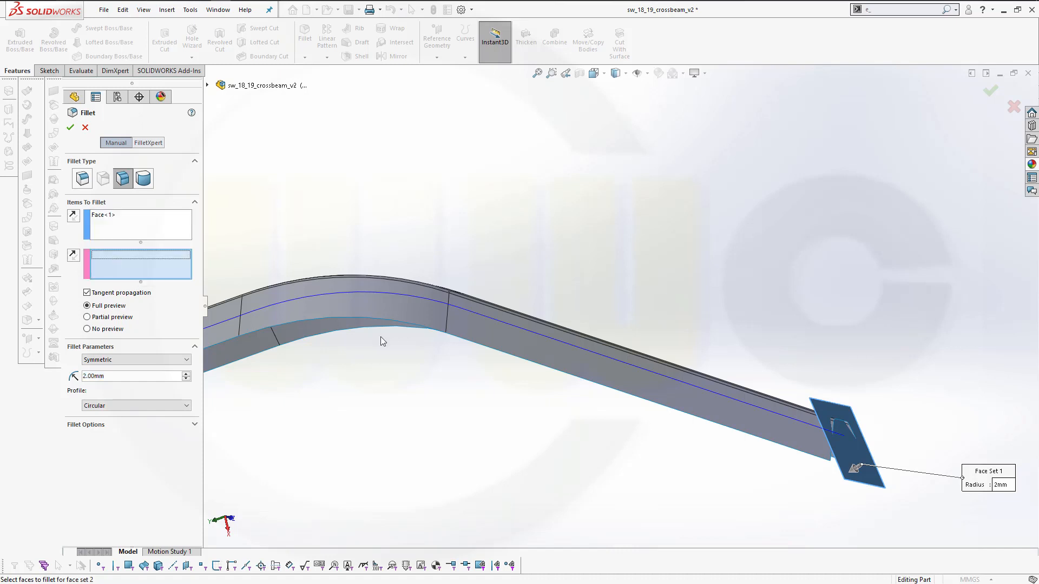
left_click(807, 438)
middle_click_drag(866, 414, 790, 415)
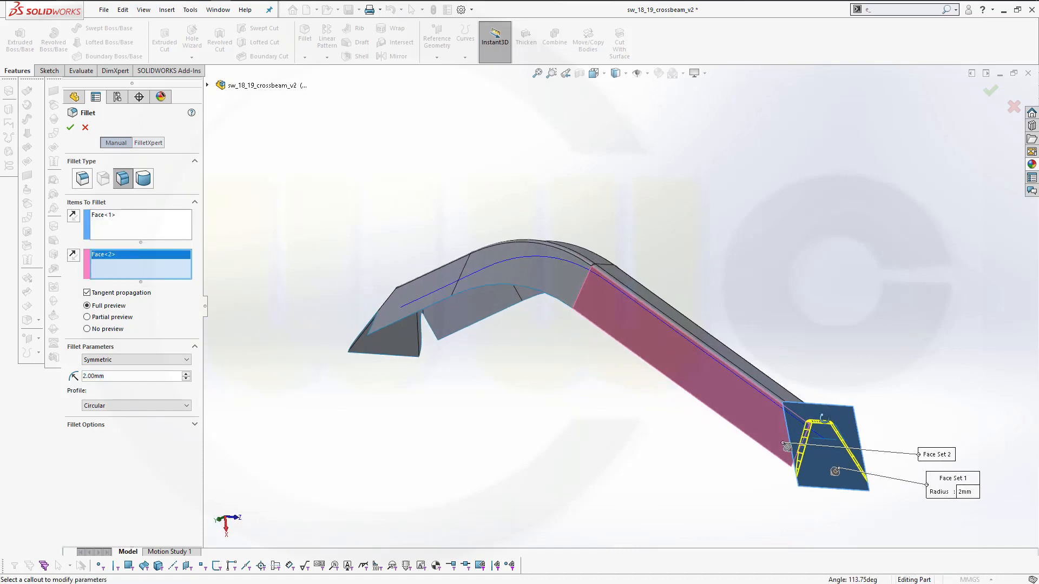
Try a 5 mm radius for the face fillet and set it back to 2 mm
double_click(116, 374)
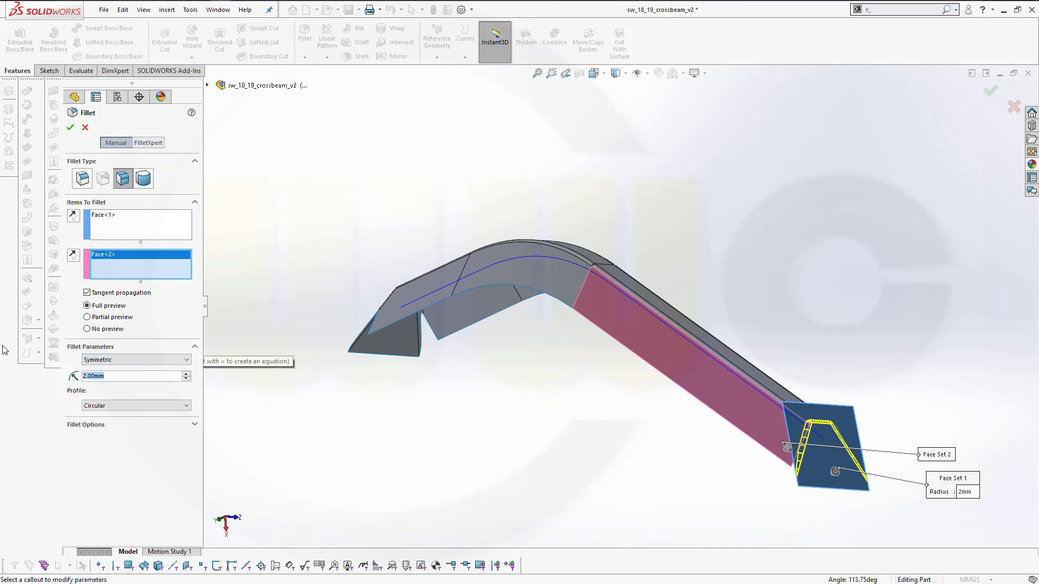
type("5")
key("Tab")
double_click(115, 374)
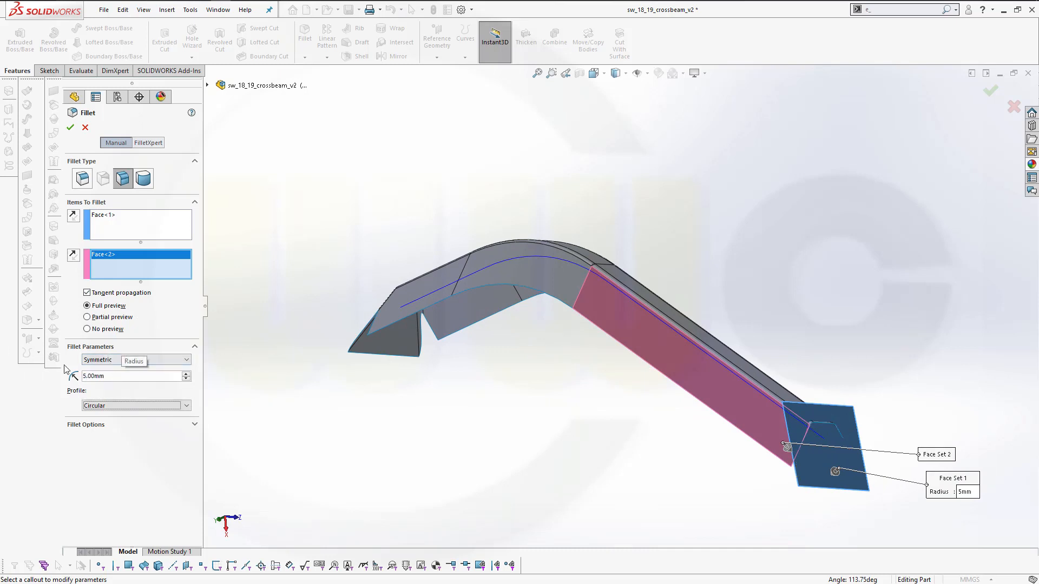
type("2")
key("Return")
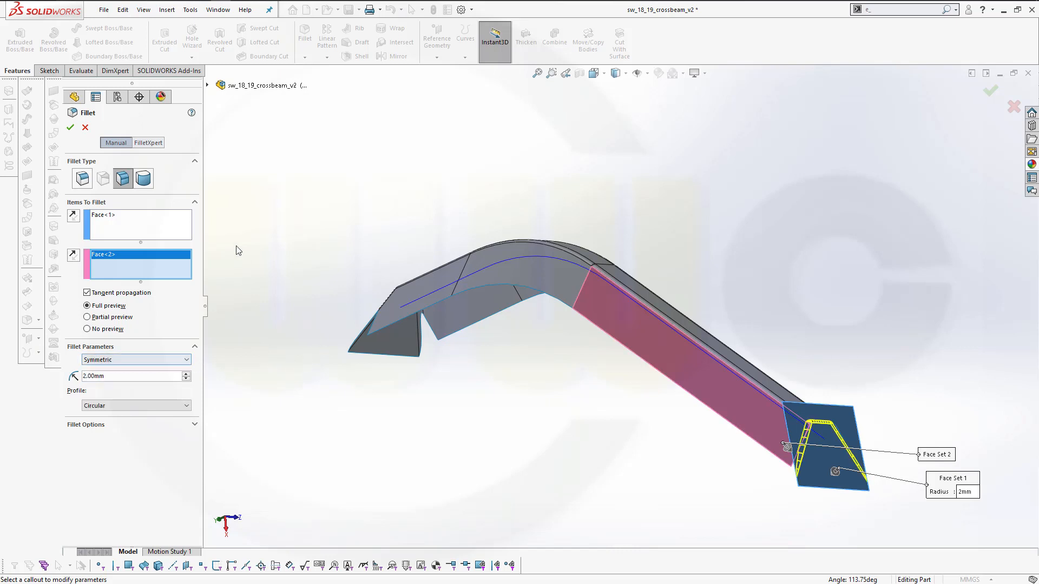
Create the 2 mm face fillet between the widened end surface and the adjoining tapered side face
left_click(70, 127)
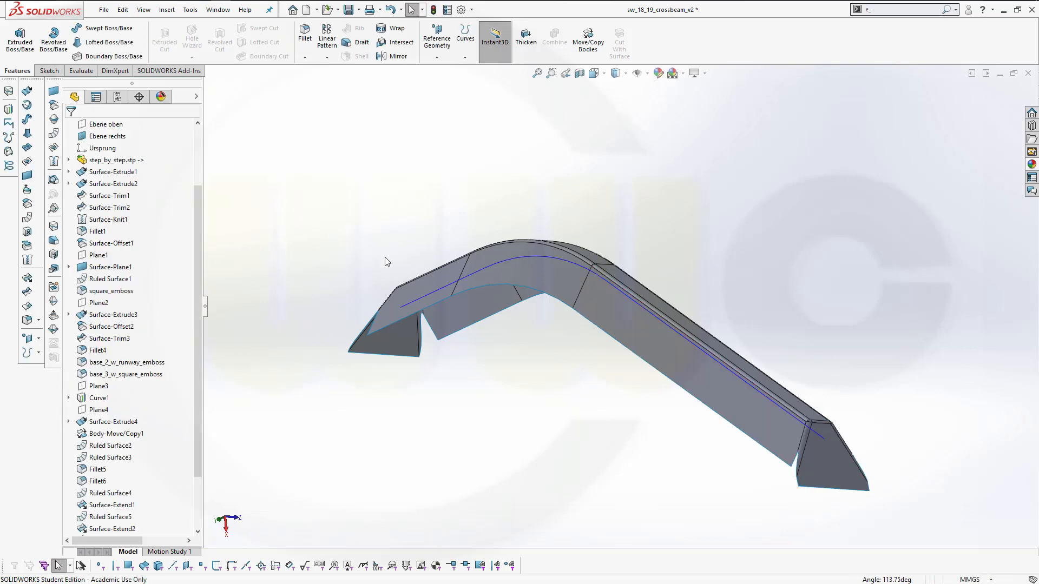
middle_click_drag(509, 382, 422, 457)
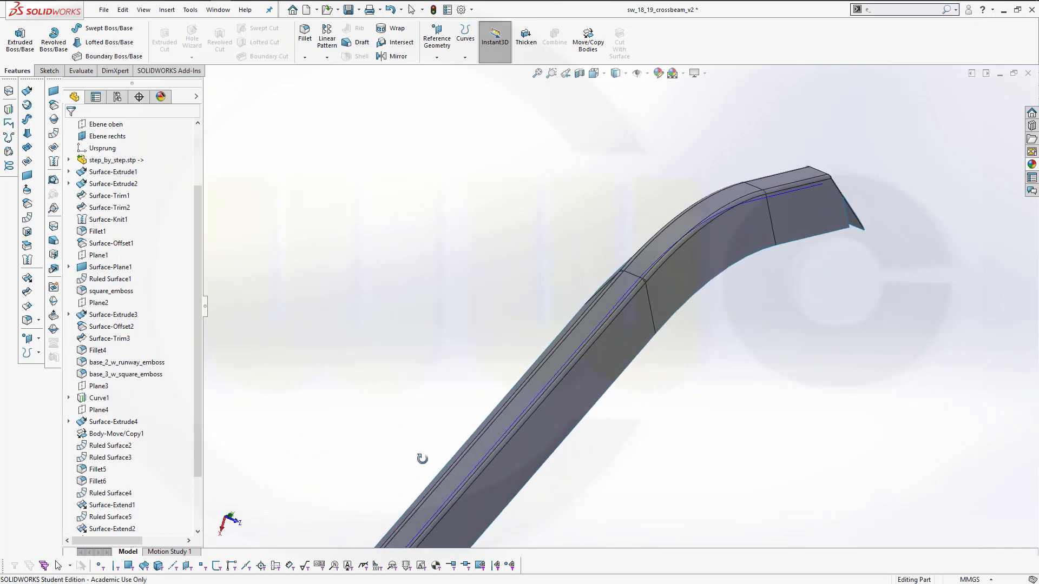
scroll(413, 450, "down", 2)
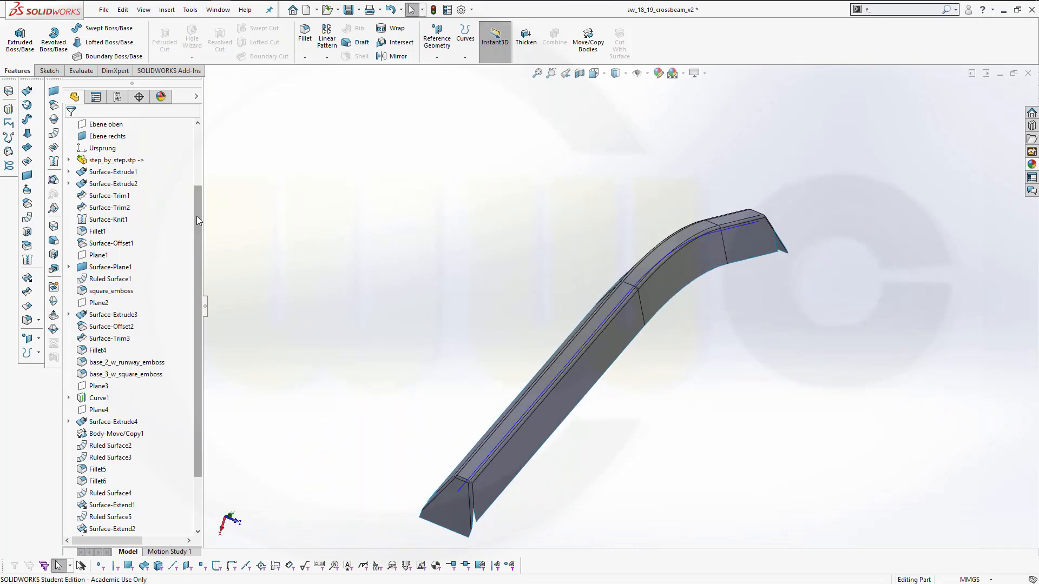
Show the hidden base surface body through its base_3_w_square_emboss feature
left_click_drag(197, 216, 211, 289)
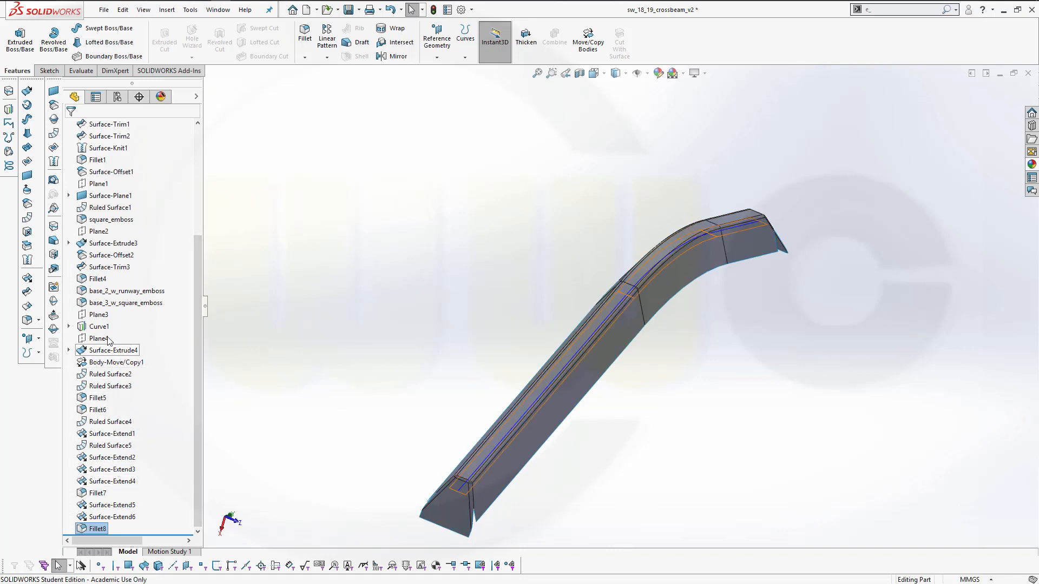
right_click(121, 306)
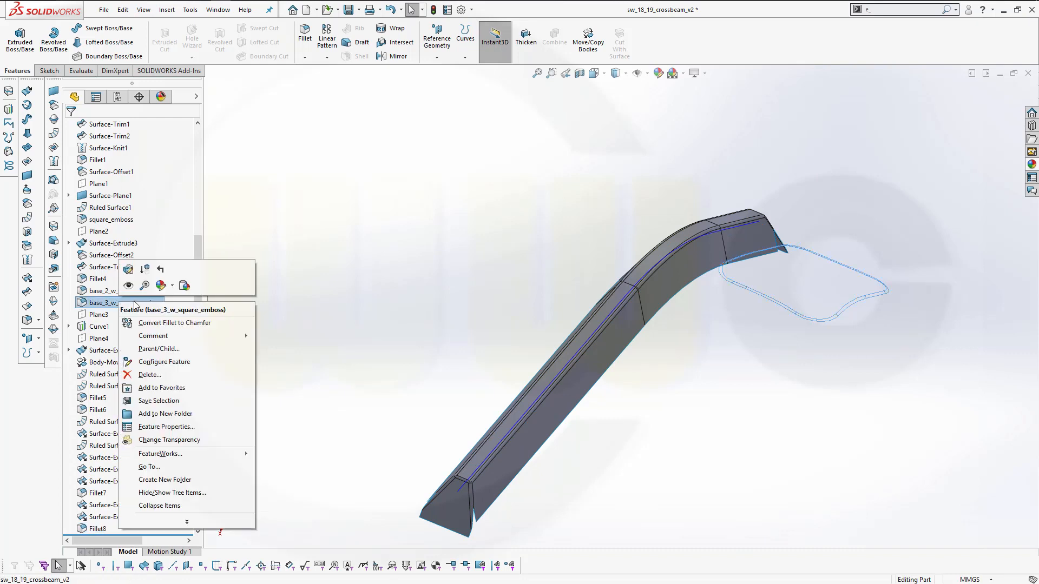
left_click(135, 288)
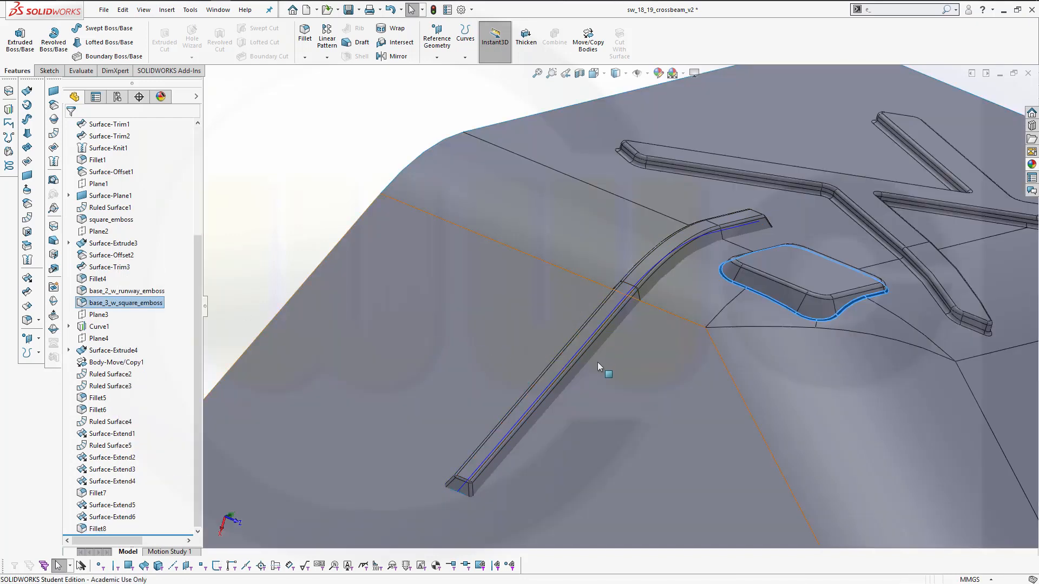
middle_click_drag(556, 383, 522, 373)
scroll(533, 453, "down", 5)
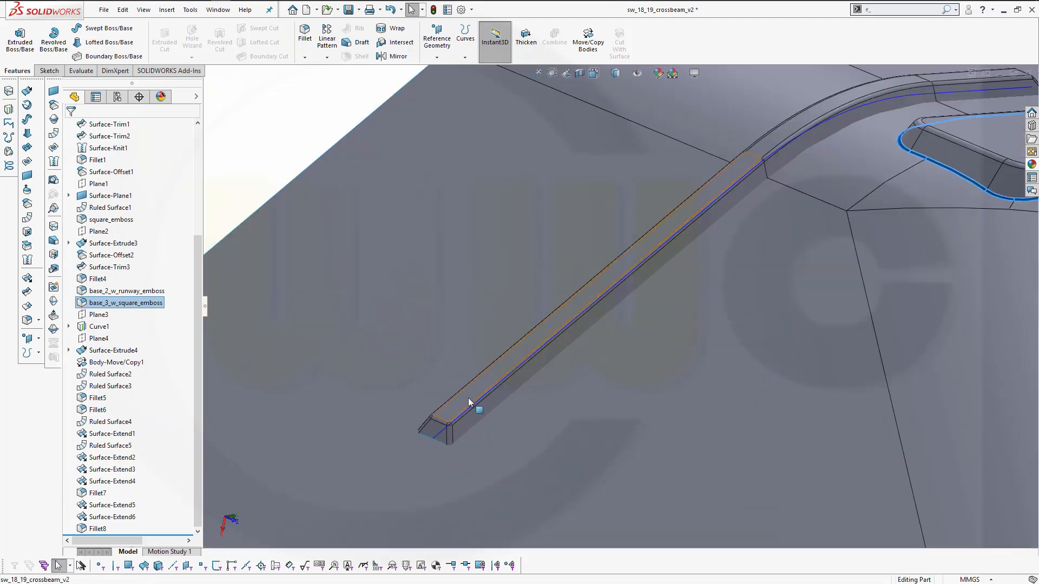
scroll(562, 426, "up", 3)
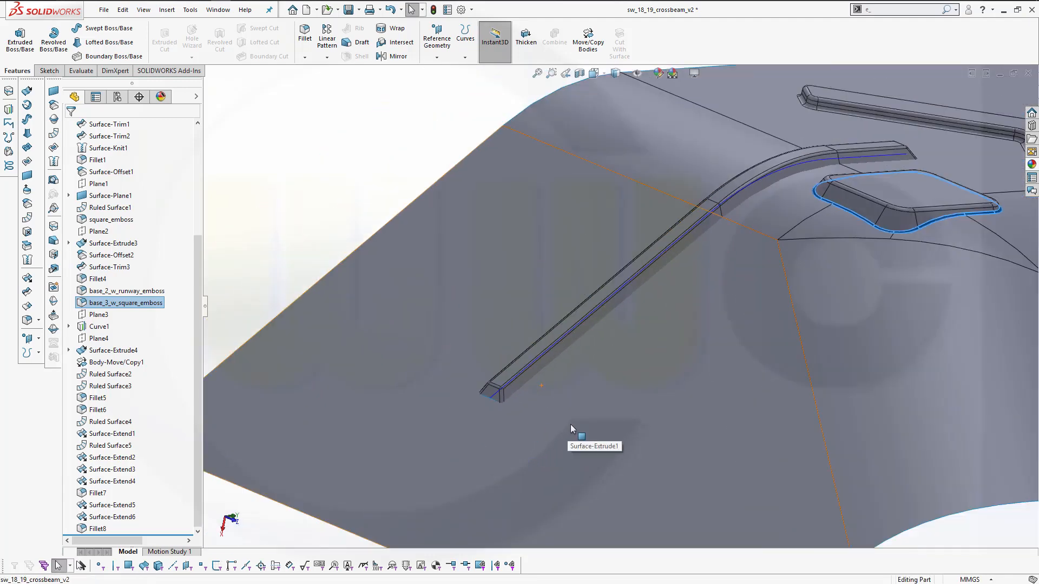
left_click(364, 168)
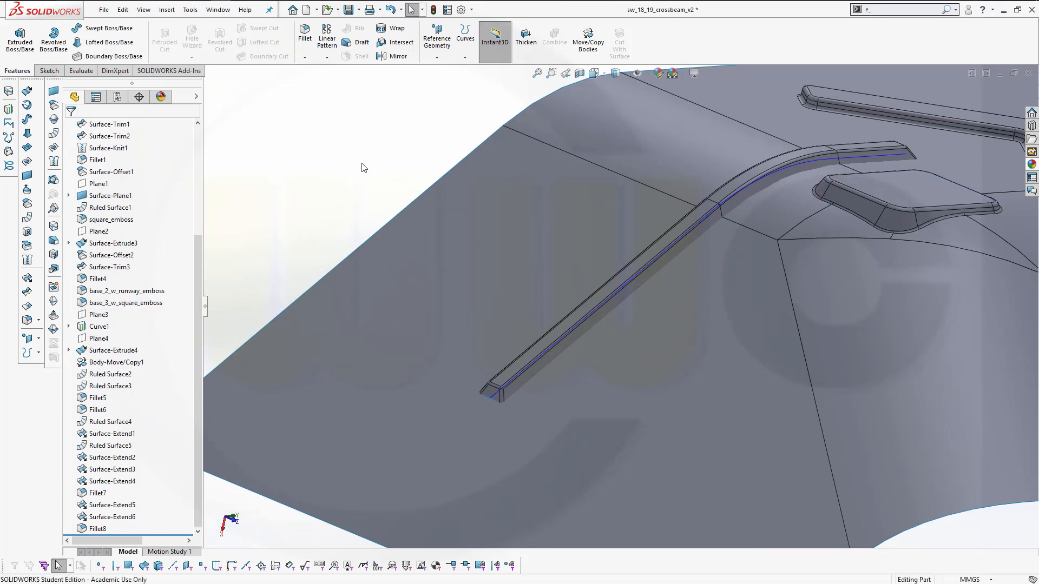
Create a 2 mm face fillet between the stripe's long side face and the base surface, reversing the side face's direction
left_click(305, 34)
scroll(556, 433, "down", 2)
scroll(557, 429, "down", 1)
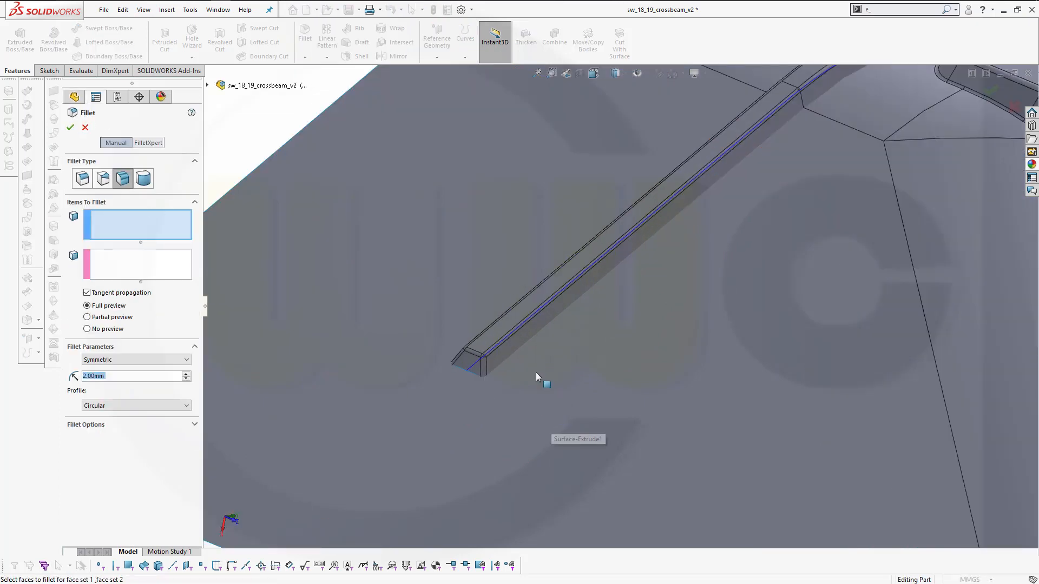
left_click(511, 345)
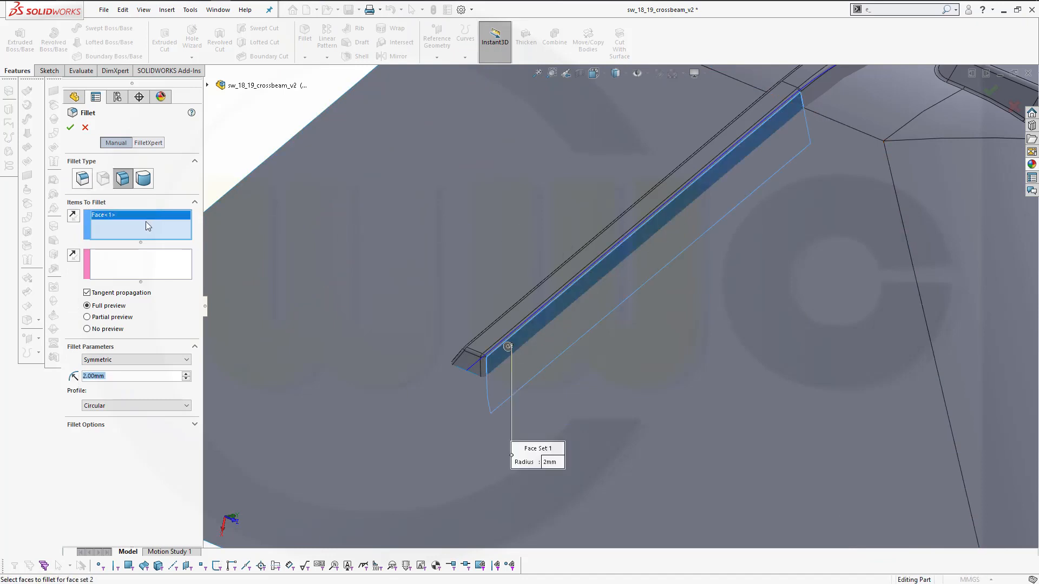
left_click(124, 218)
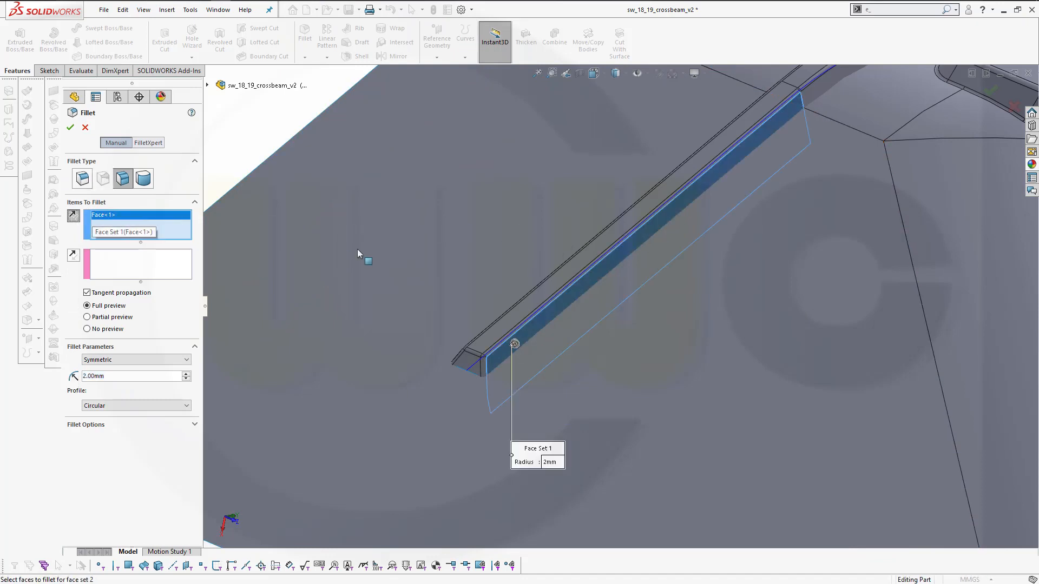
middle_click_drag(454, 283, 522, 252)
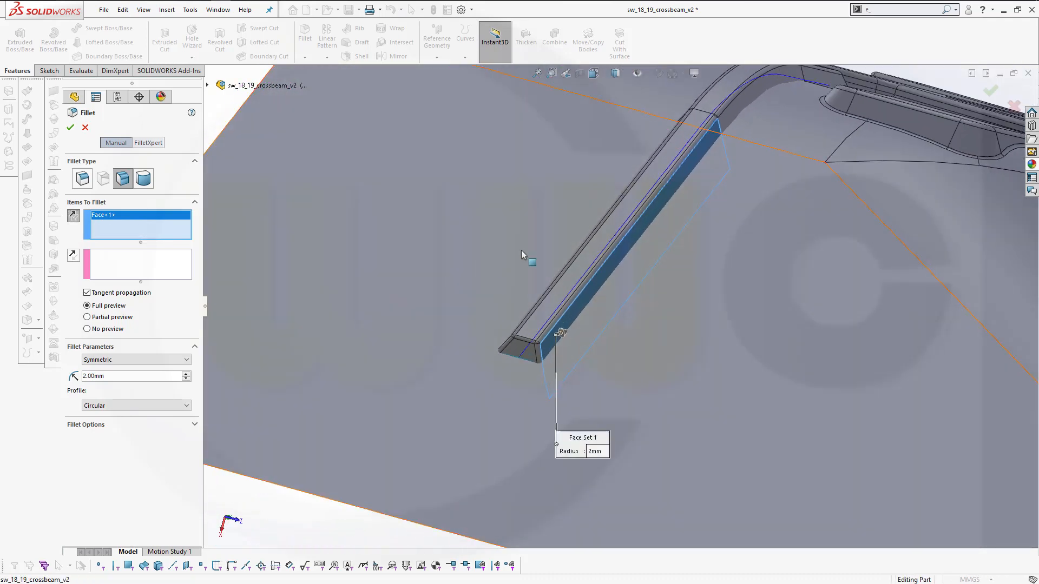
middle_click_drag(844, 181, 754, 251)
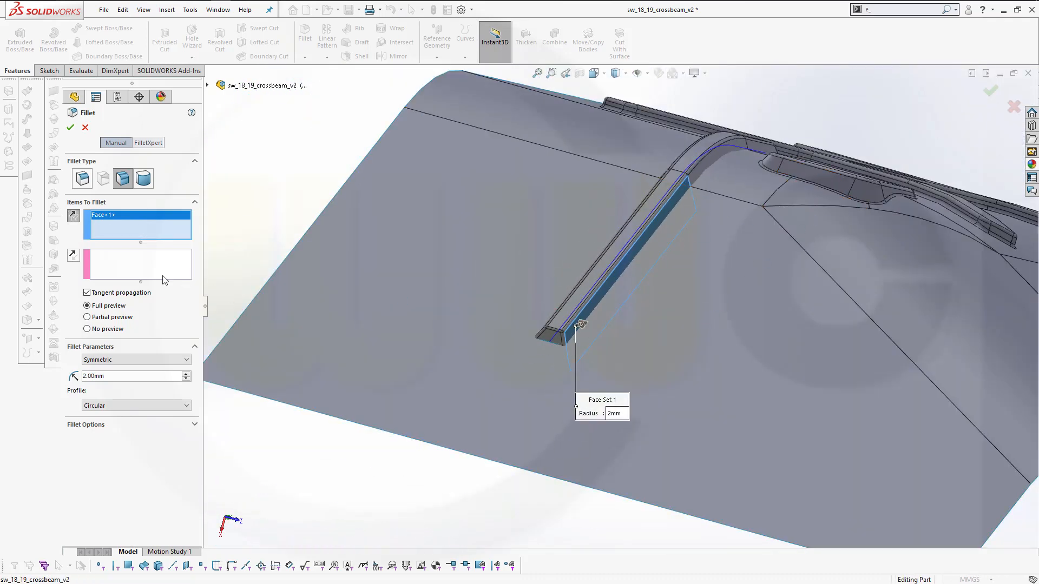
left_click(179, 273)
left_click(655, 336)
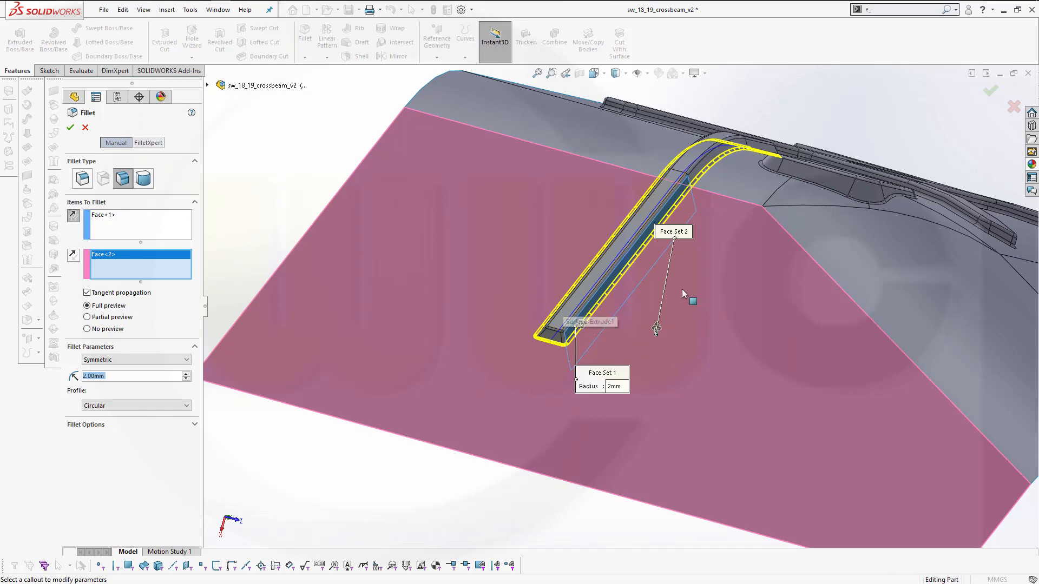
middle_click_drag(682, 289, 655, 312)
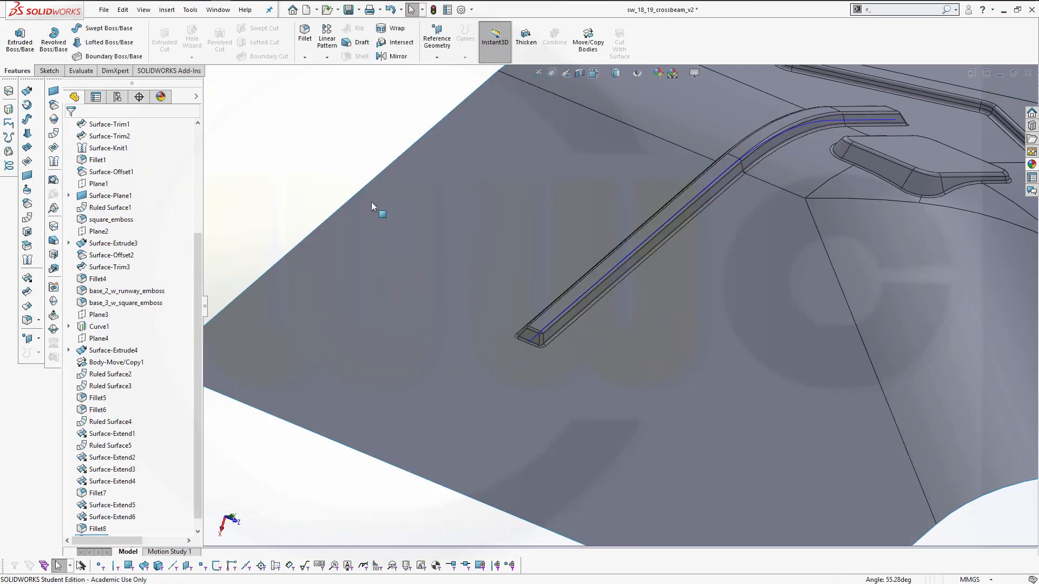
Rename the last fillet feature as base_4_w_stripe_emboss and save the part
scroll(619, 224, "up", 2)
middle_click_drag(764, 214, 751, 246)
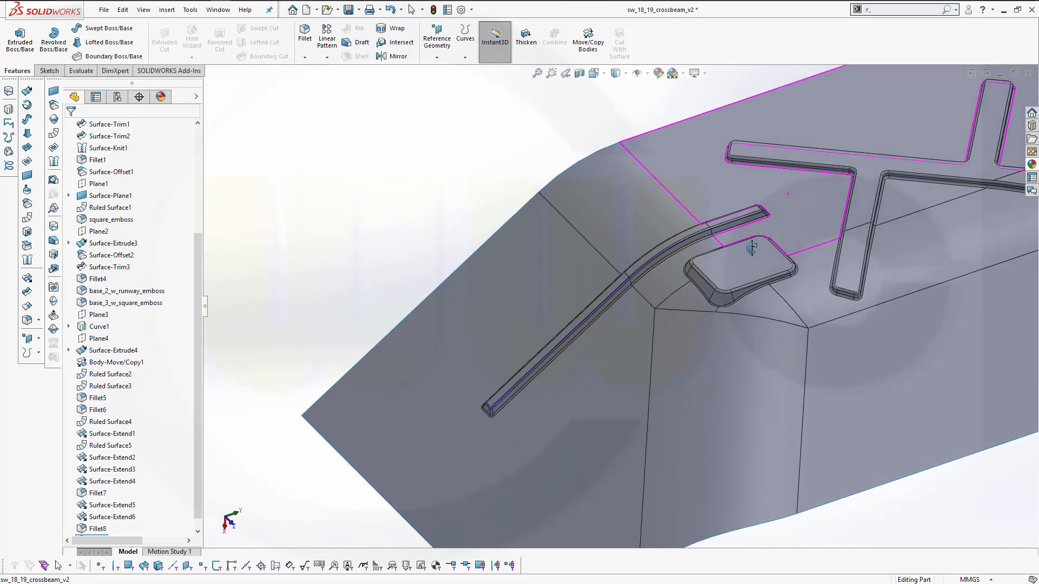
scroll(684, 266, "up", 1)
scroll(682, 292, "down", 1)
scroll(635, 332, "up", 1)
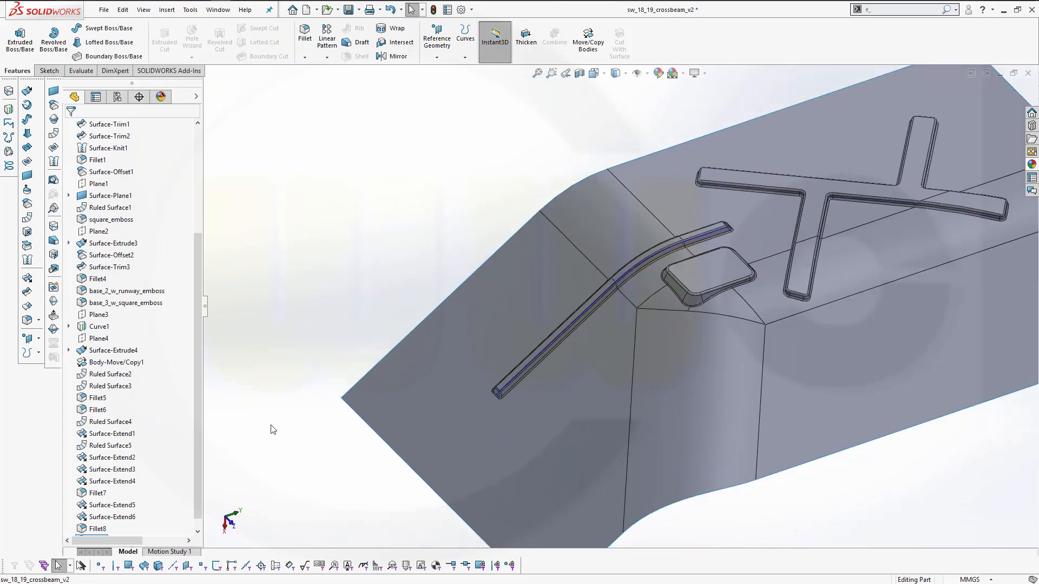
scroll(197, 489, "down", 1)
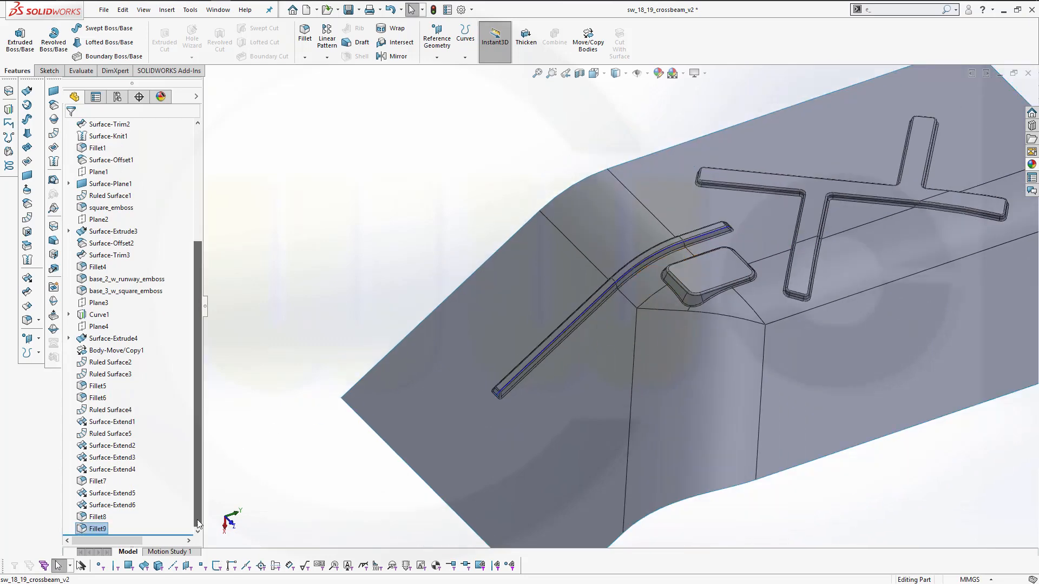
left_click(98, 533)
left_click(97, 529)
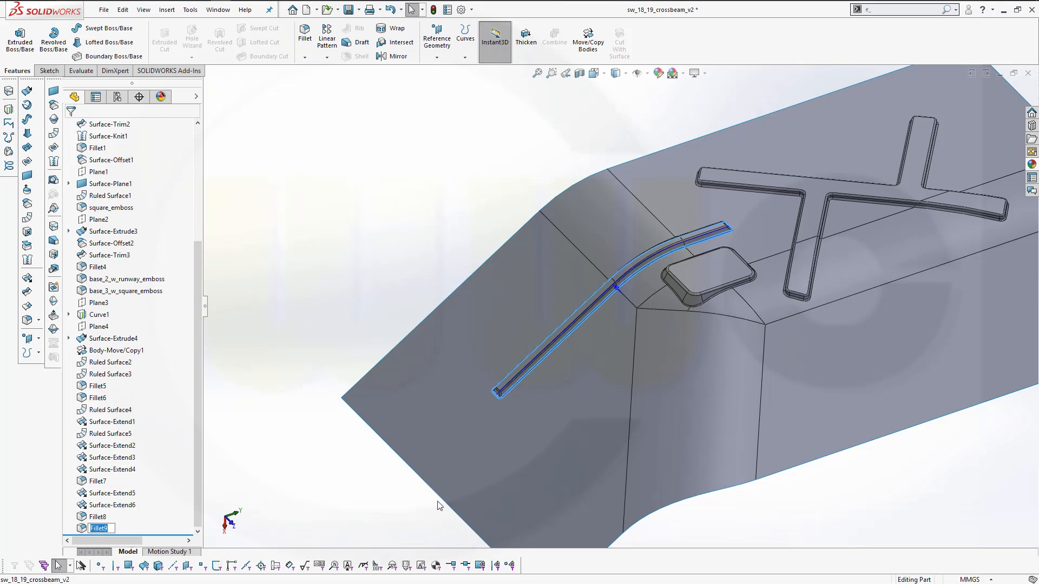
type("base_4_w_stripe_emboss")
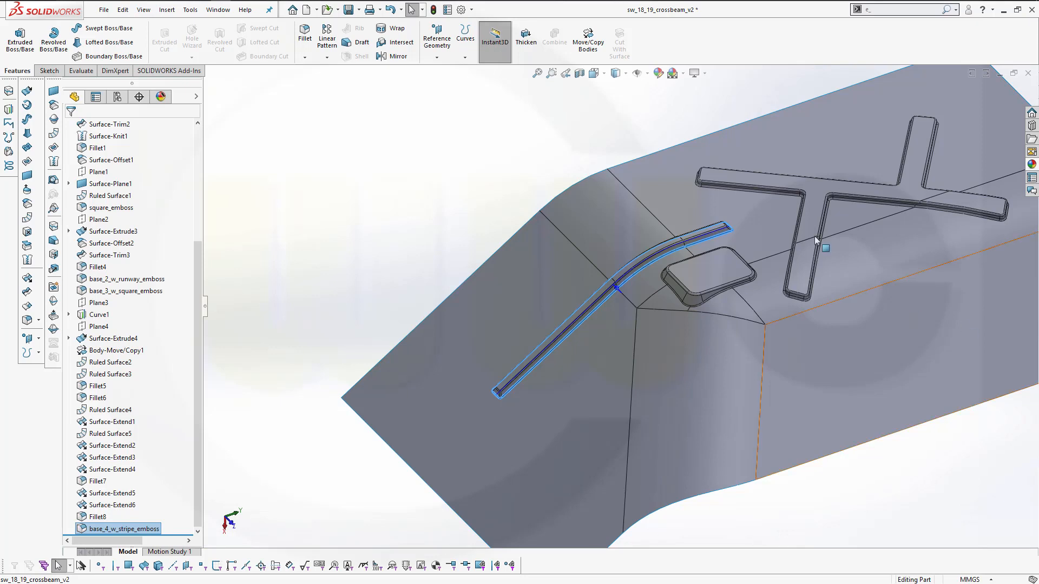
left_click(342, 145)
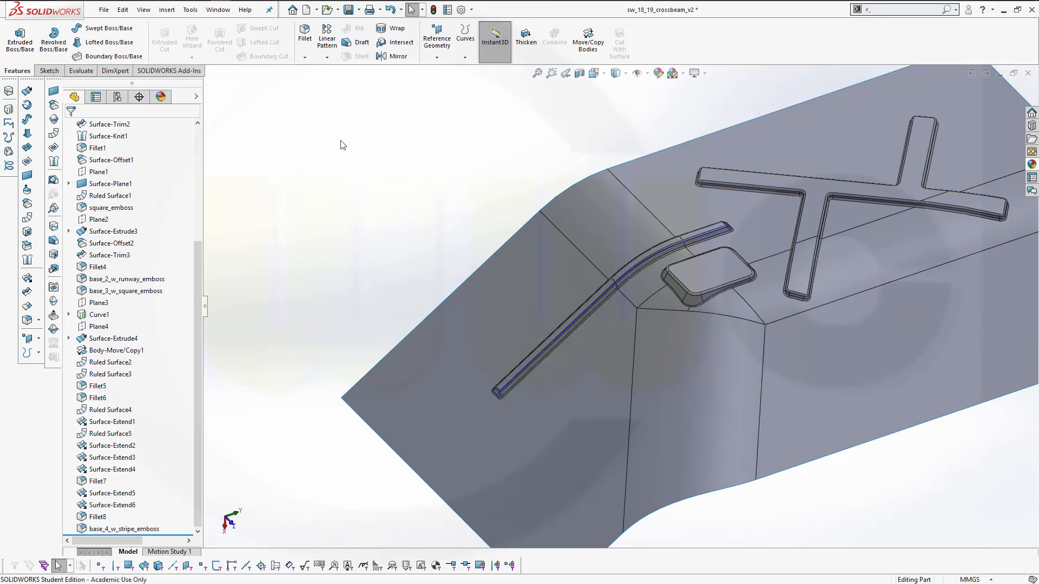
left_click(349, 9)
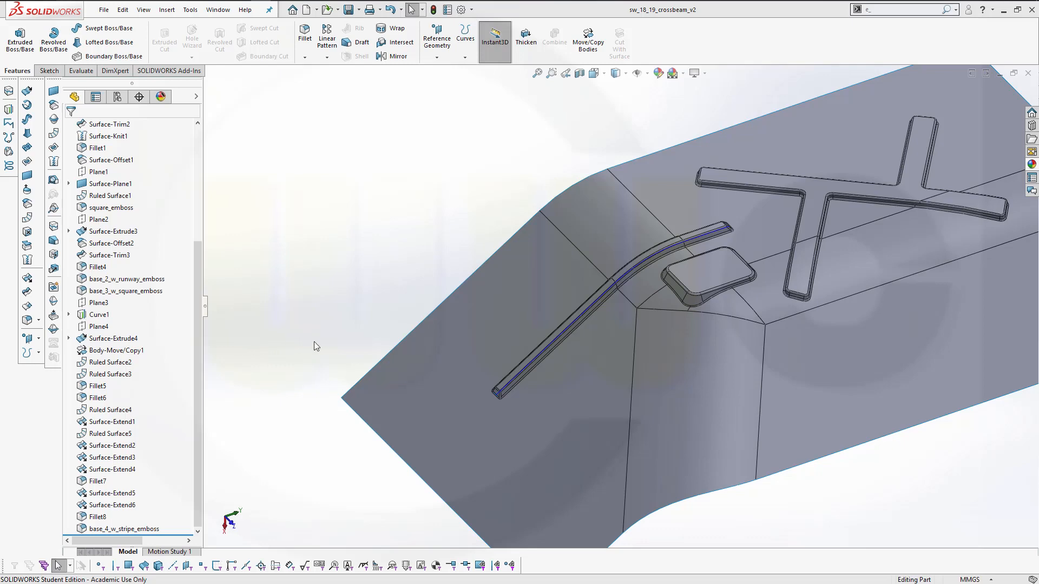
Hide the guide curve Curve1 running along the stripe emboss
scroll(506, 411, "down", 10)
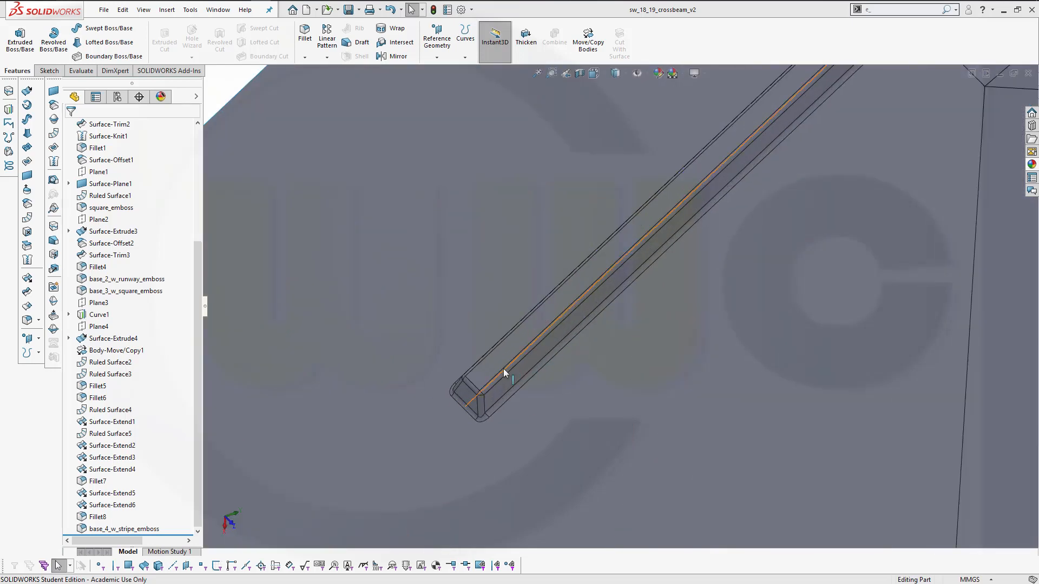
right_click(499, 374)
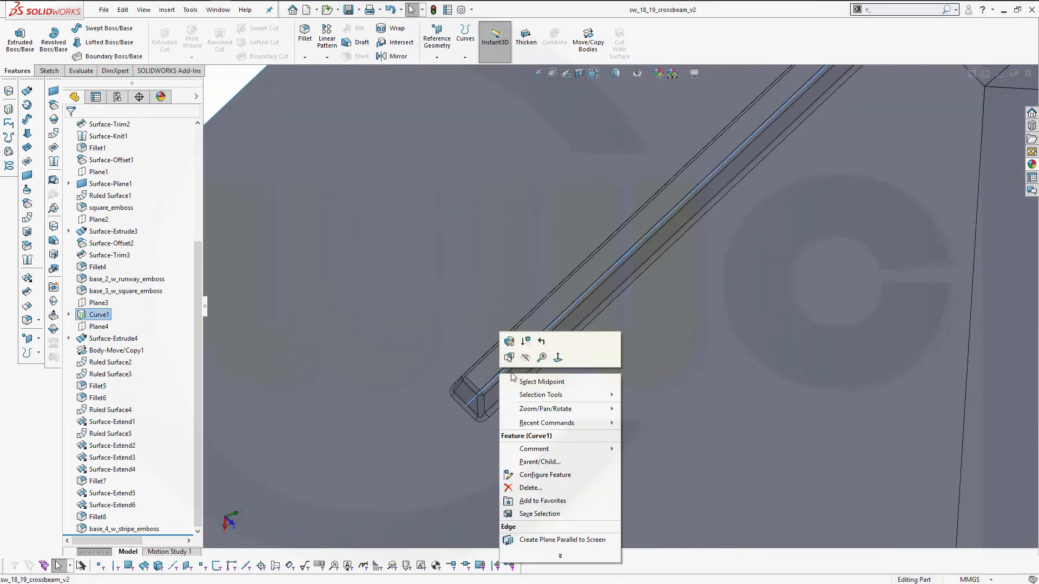
left_click(532, 356)
scroll(655, 375, "up", 6)
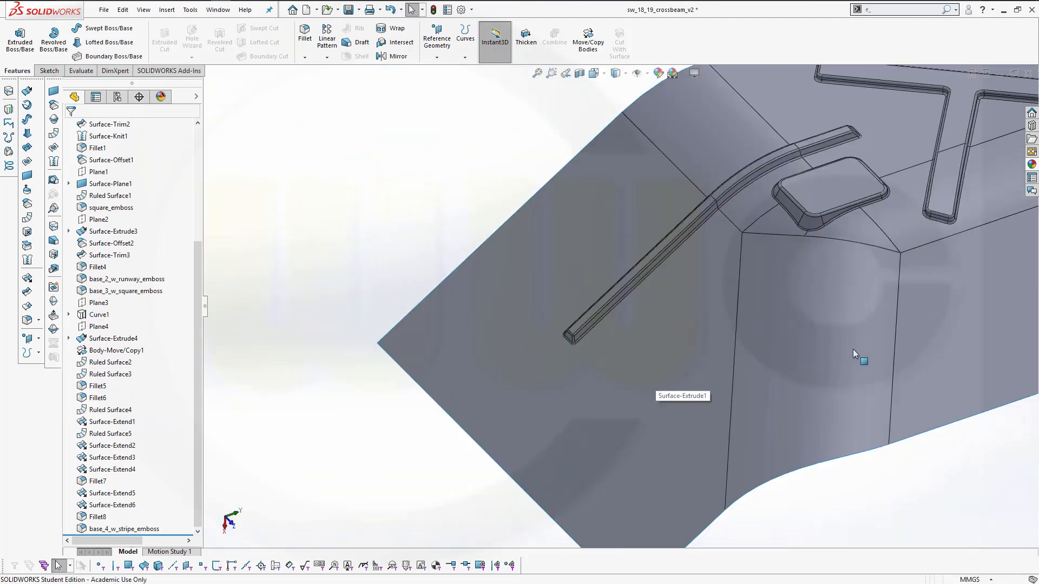
middle_click_drag(896, 287, 904, 286)
right_click_drag(905, 286, 937, 302)
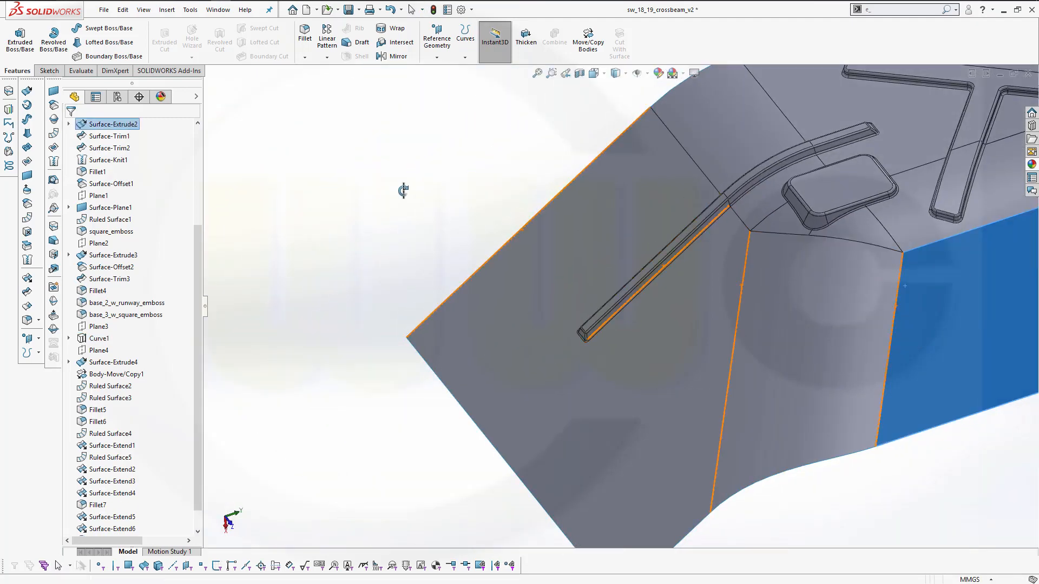
middle_click_drag(962, 309, 762, 344, "shift")
key("Escape")
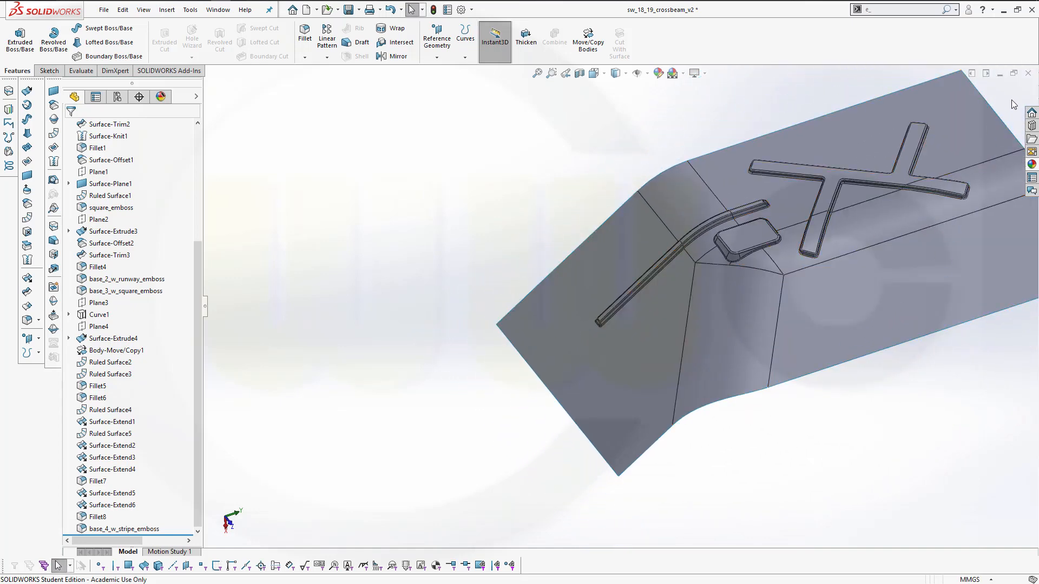
middle_click_drag(1012, 99, 977, 119, "shift")
key("f")
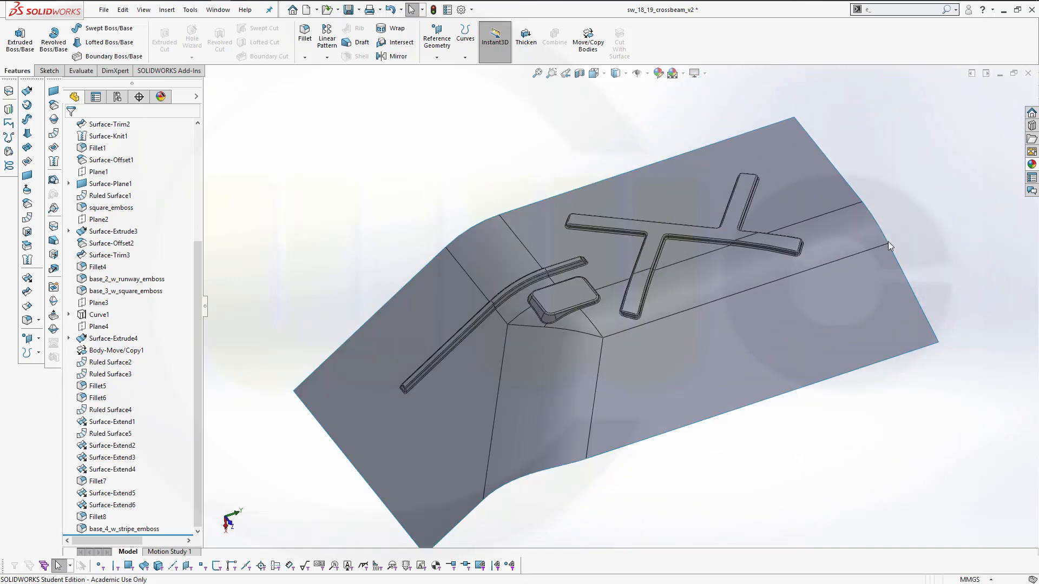
key("z")
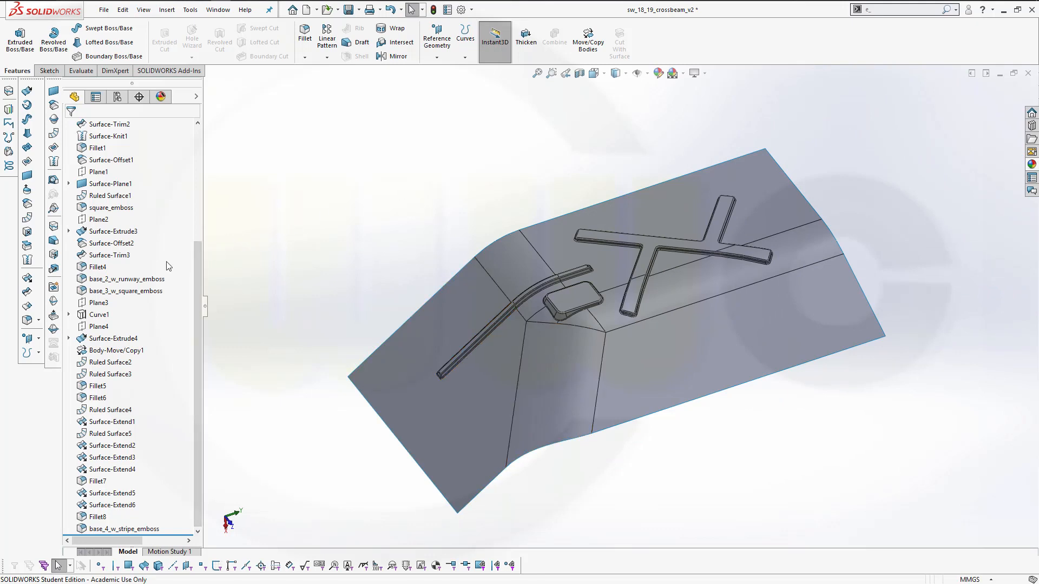
Expand the sketches of the imported step_by_step.stp and show Sketch11
scroll(168, 265, "up", 4)
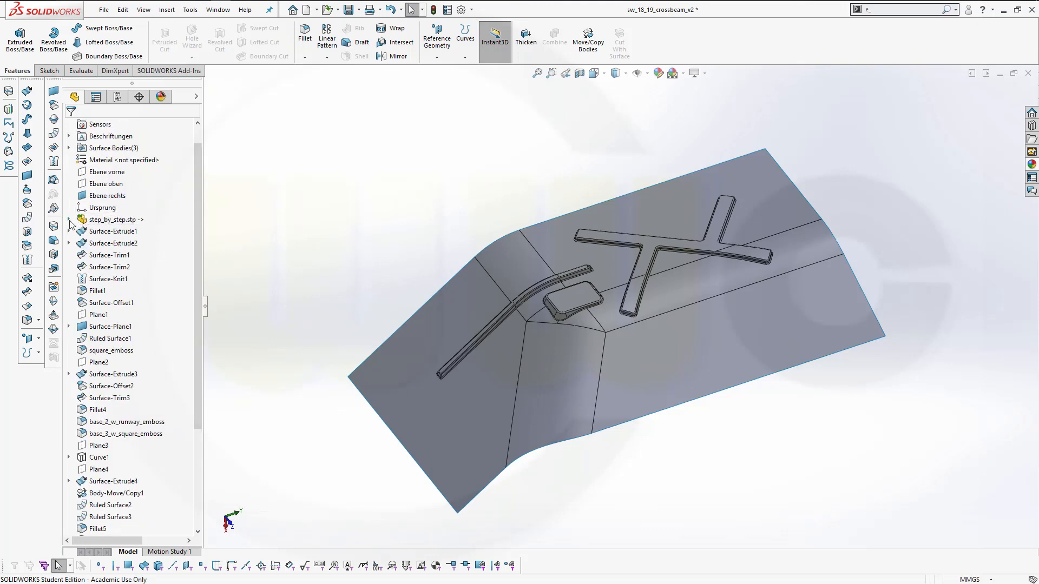
left_click(69, 220)
left_click(81, 232)
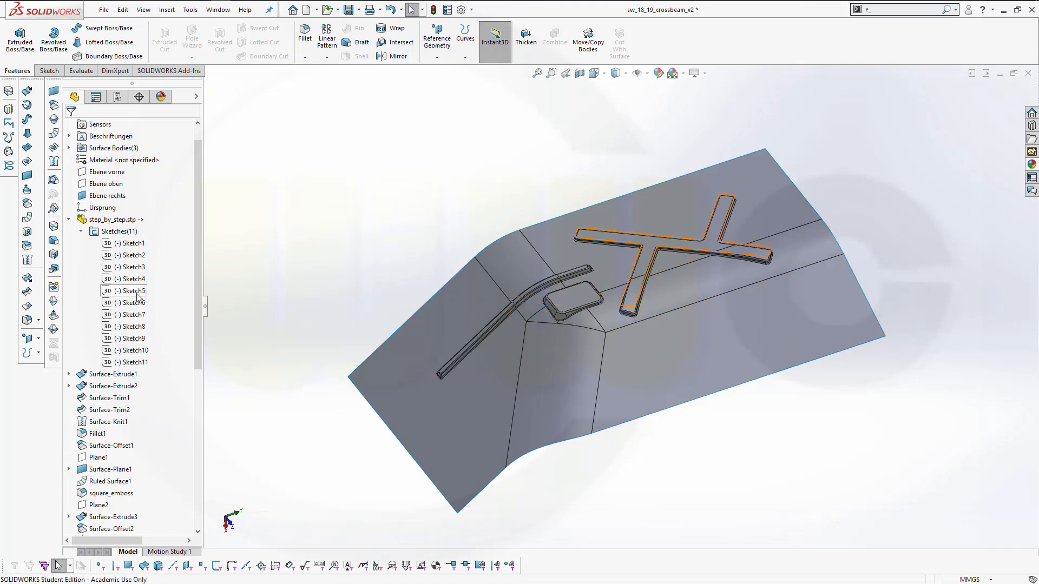
right_click(140, 364)
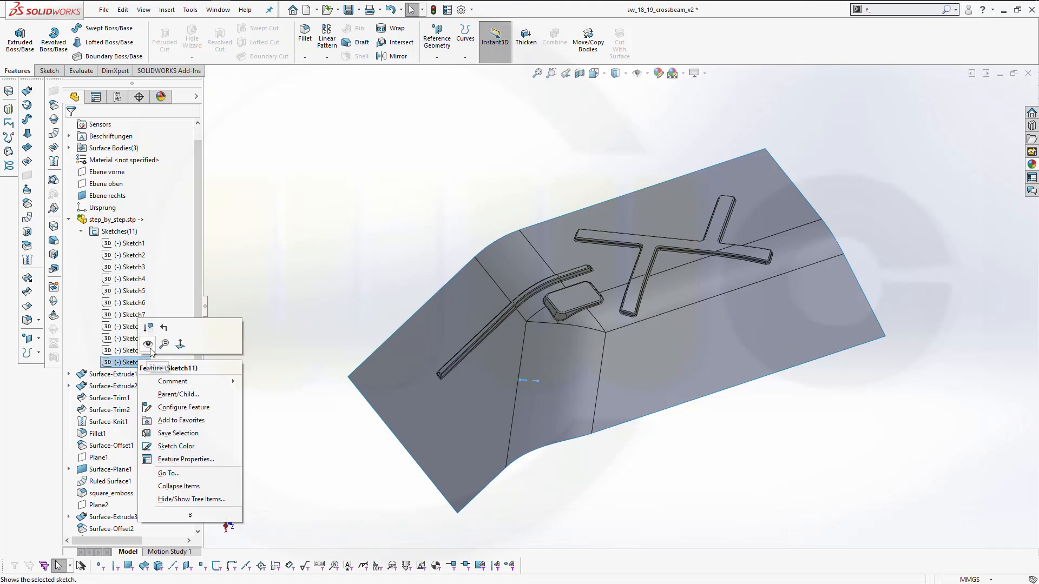
left_click(252, 263)
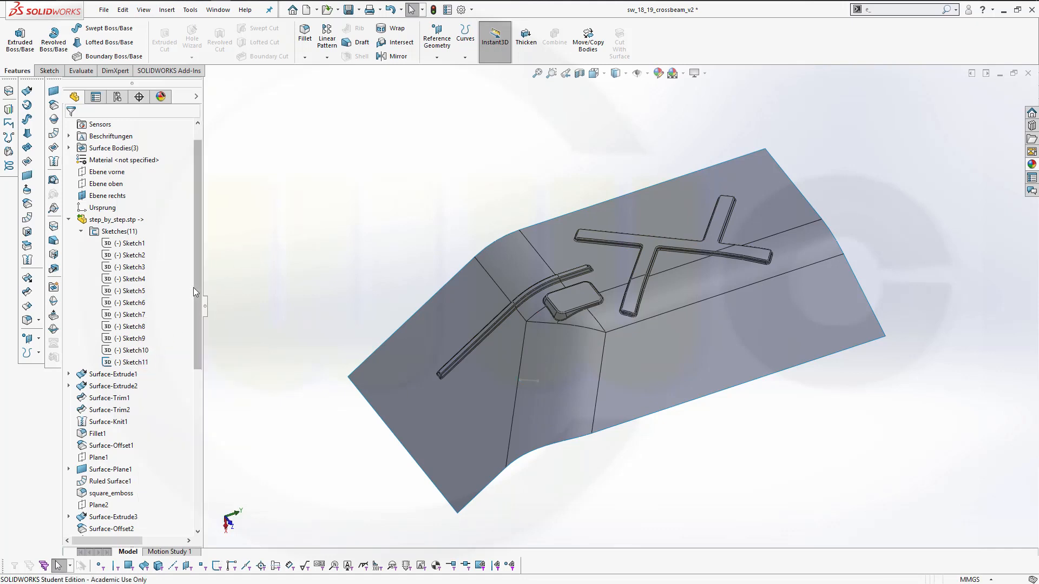
Show all the imported sketches of step_by_step.stp, from Sketch1 to Sketch11
left_click(131, 243)
left_click(130, 363, "shift")
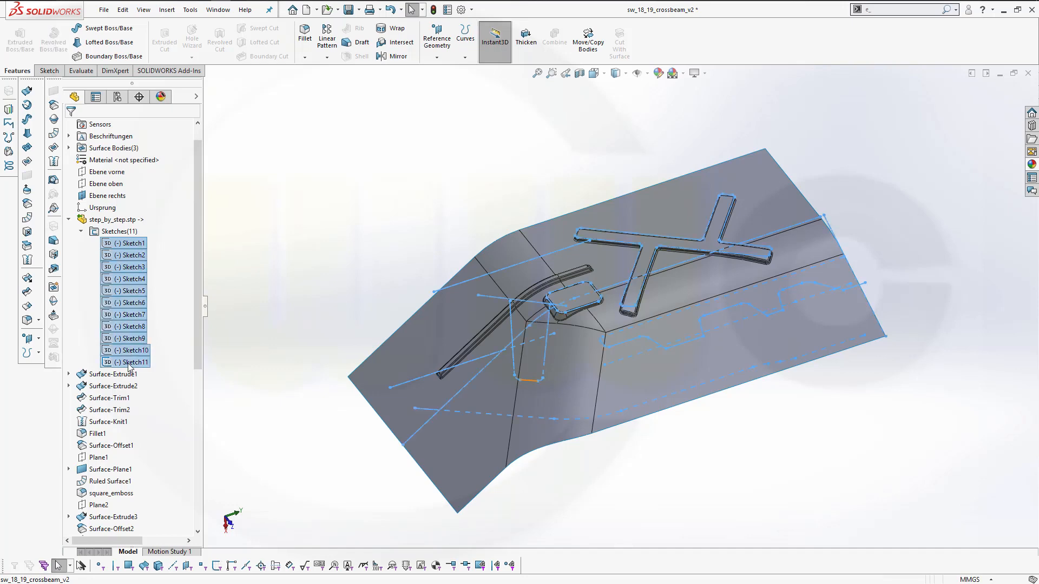
right_click(130, 368)
left_click(154, 354)
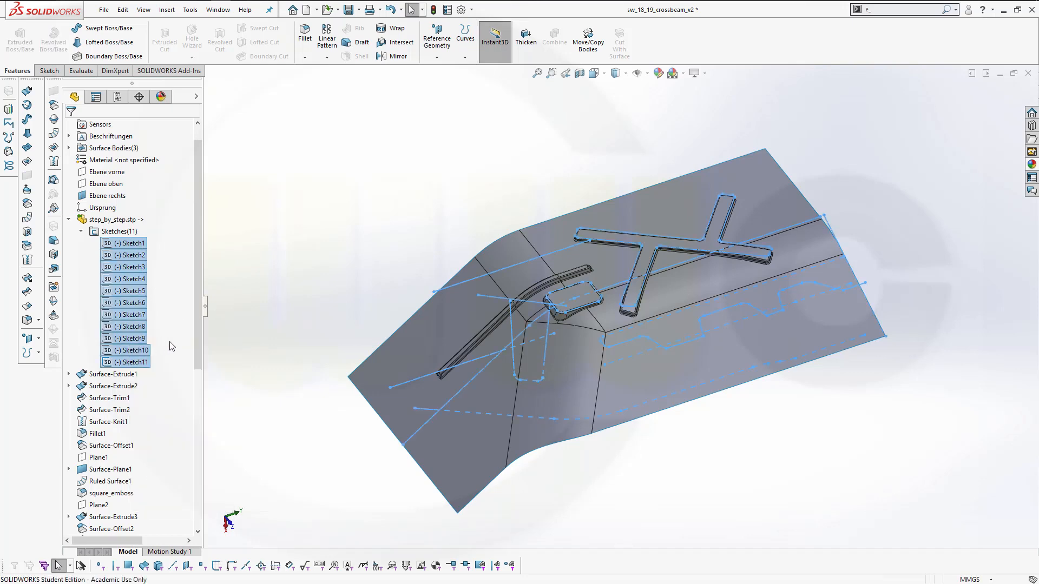
Create a reference plane through three points of the imported U-shaped profile: both ends of its long straight side and one lower corner
middle_click_drag(349, 244, 332, 265)
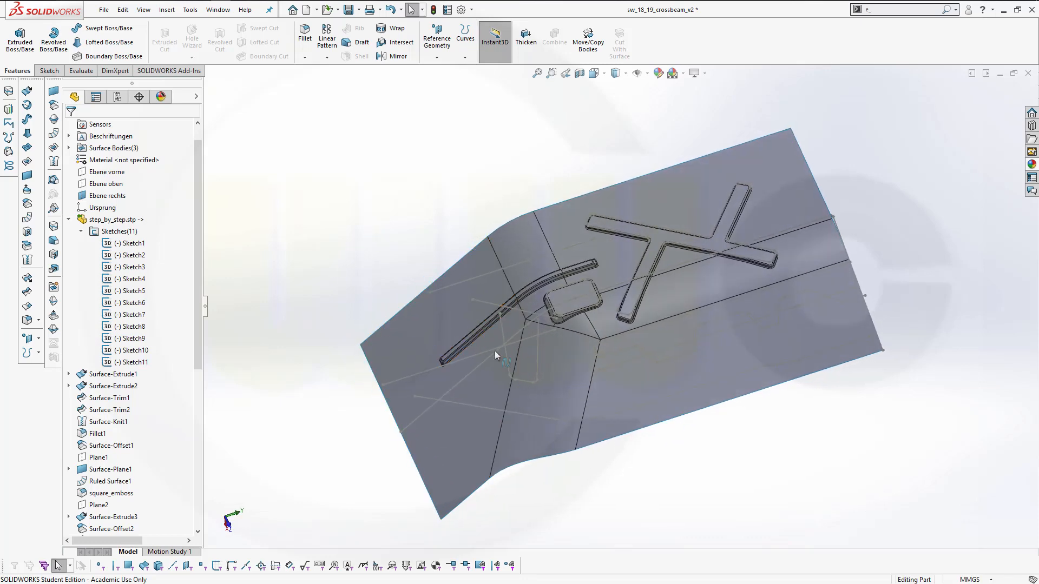
scroll(495, 349, "down", 2)
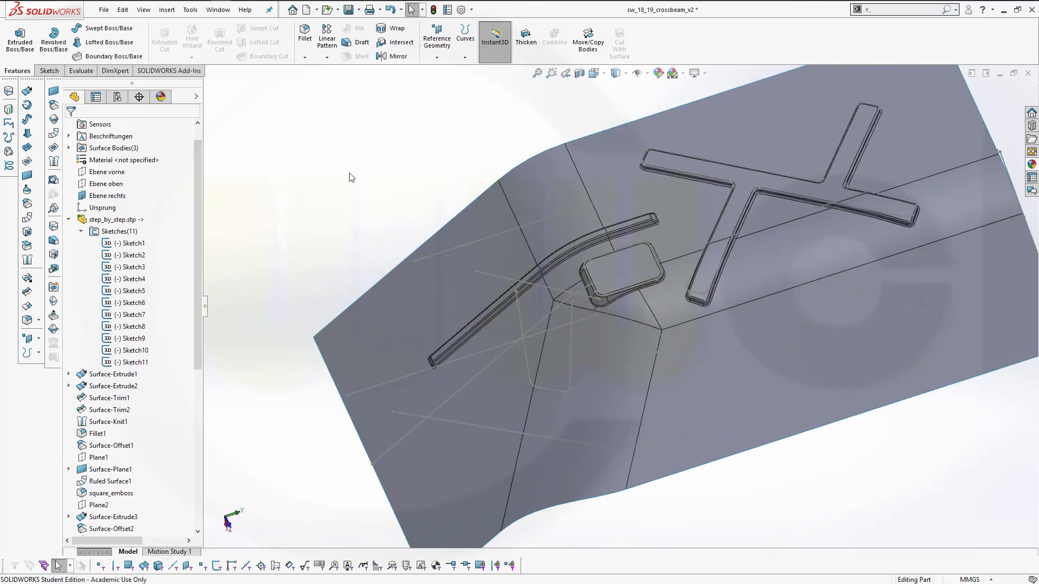
left_click(439, 57)
left_click(444, 71)
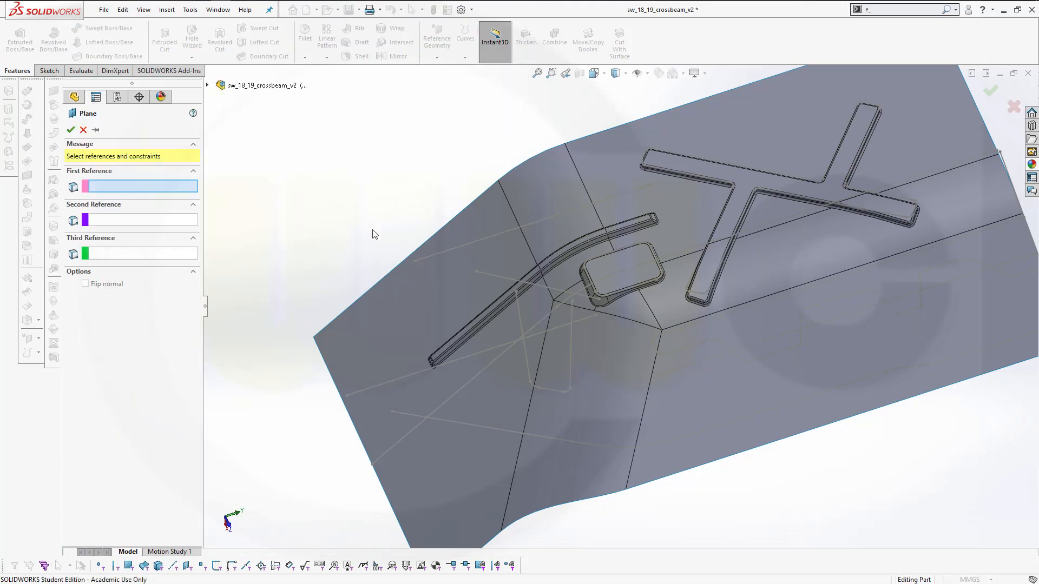
left_click(516, 292)
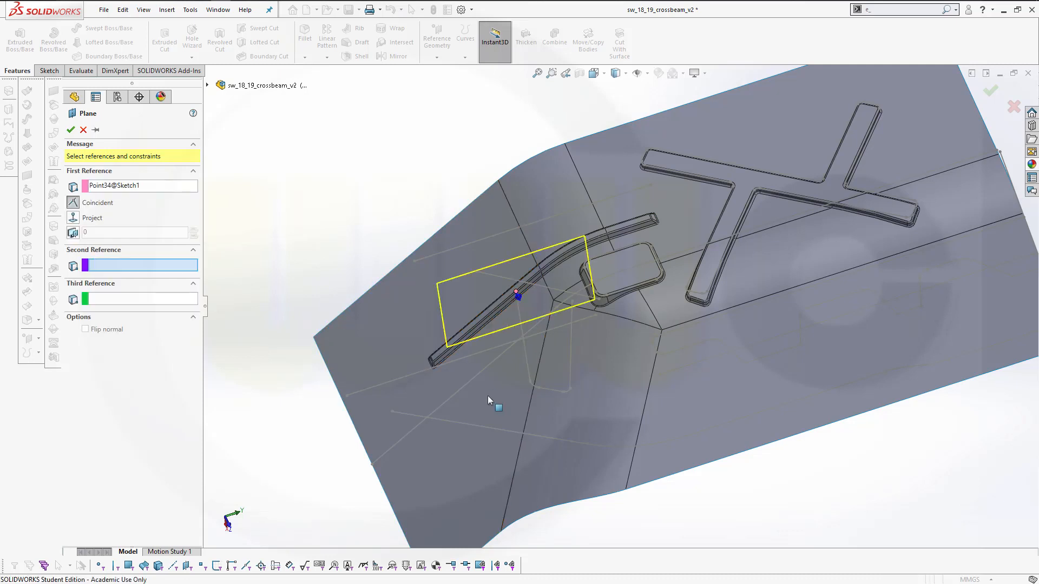
left_click(530, 382)
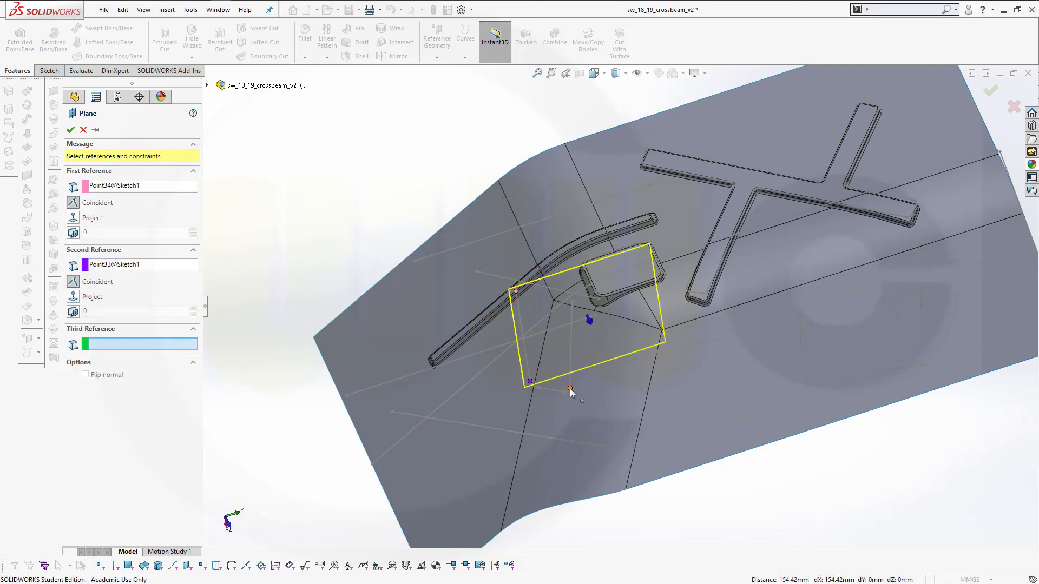
left_click(570, 389)
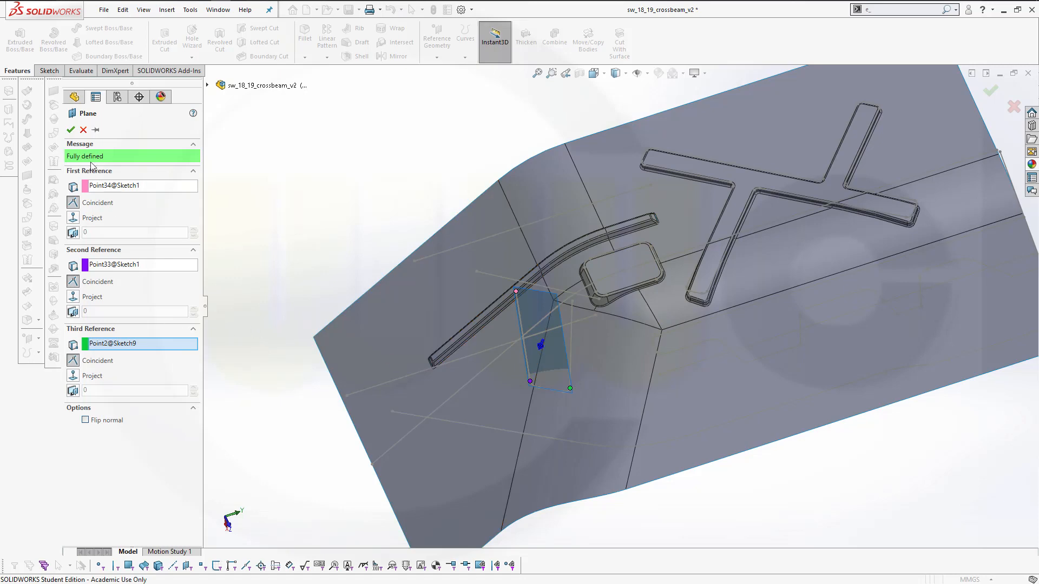
left_click(70, 129)
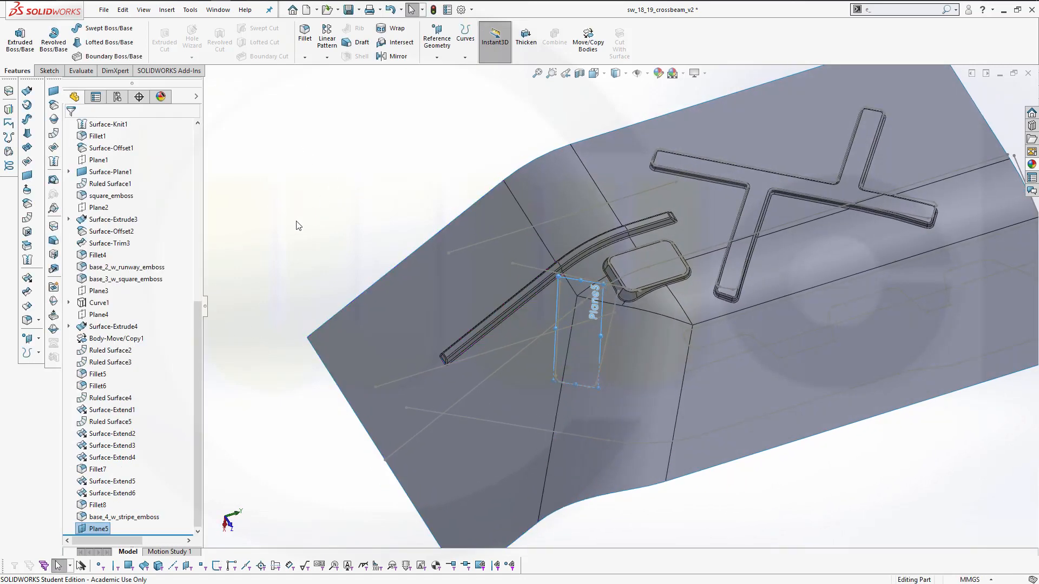
Sketch on the new plane Plane5, converting the imported U-shaped profile's two long sides, bottom line and both corner arcs
left_click(100, 530)
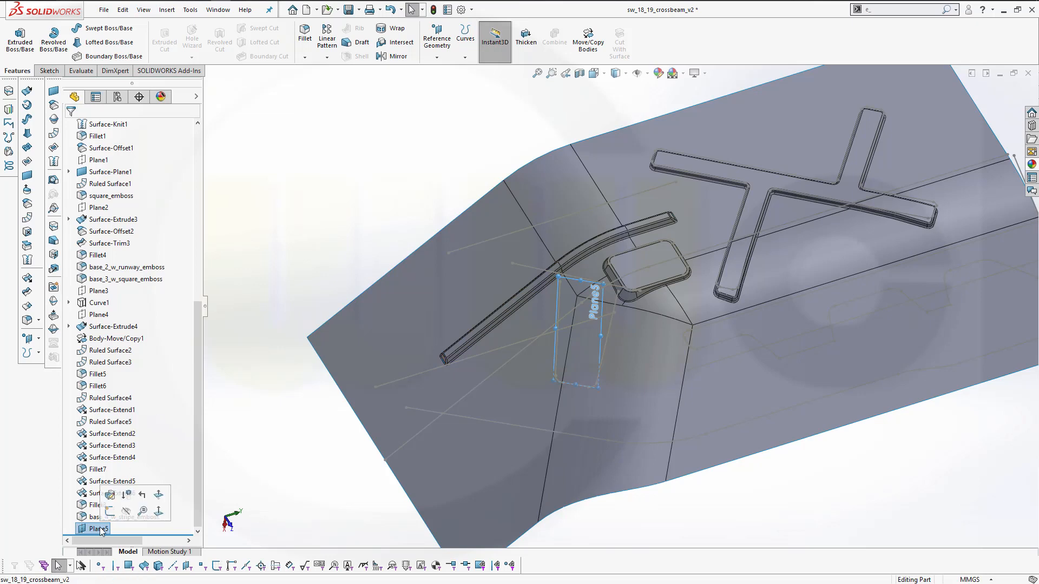
left_click(110, 496)
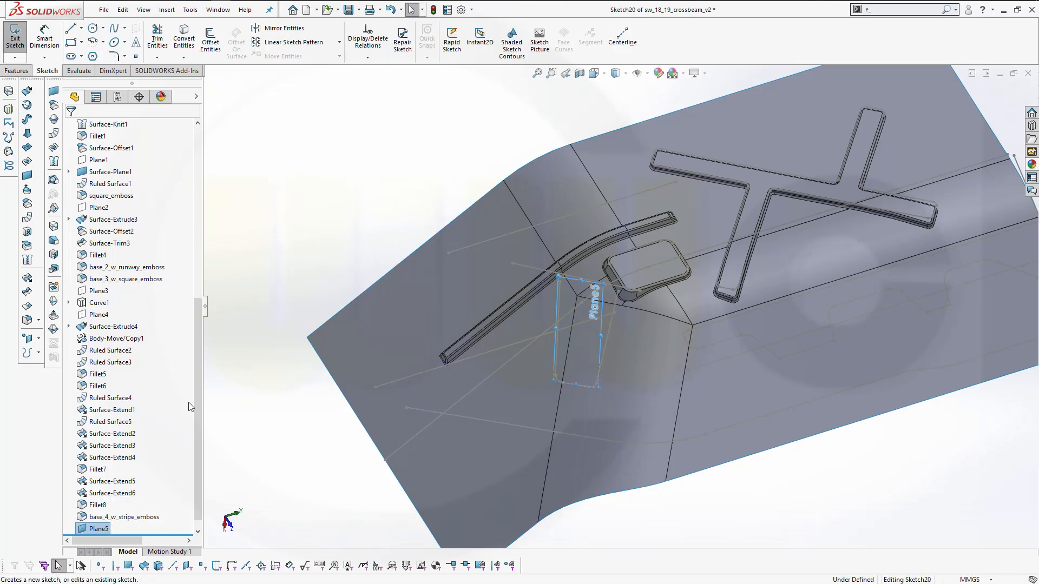
left_click(184, 38)
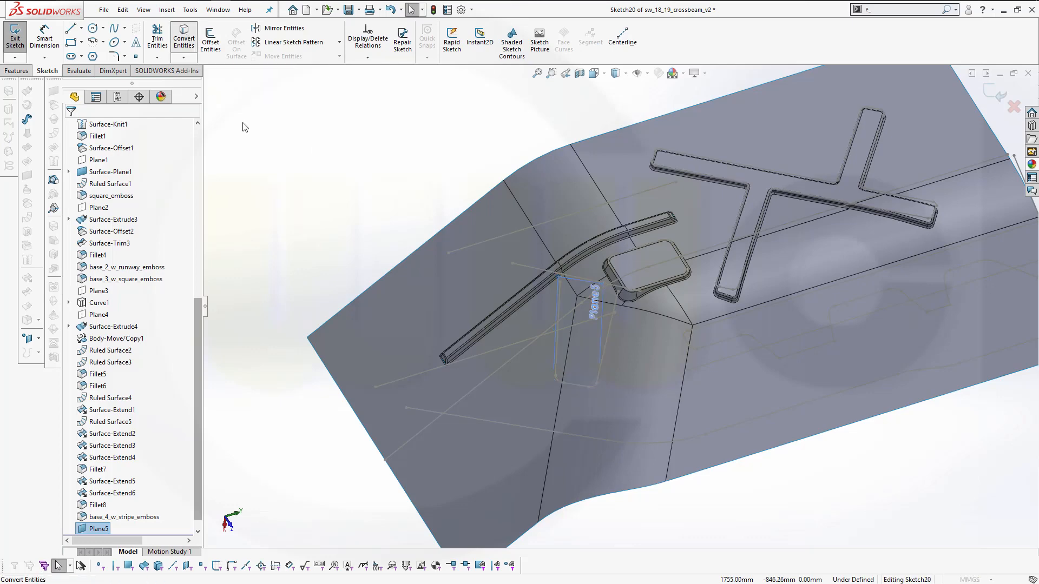
left_click(556, 316)
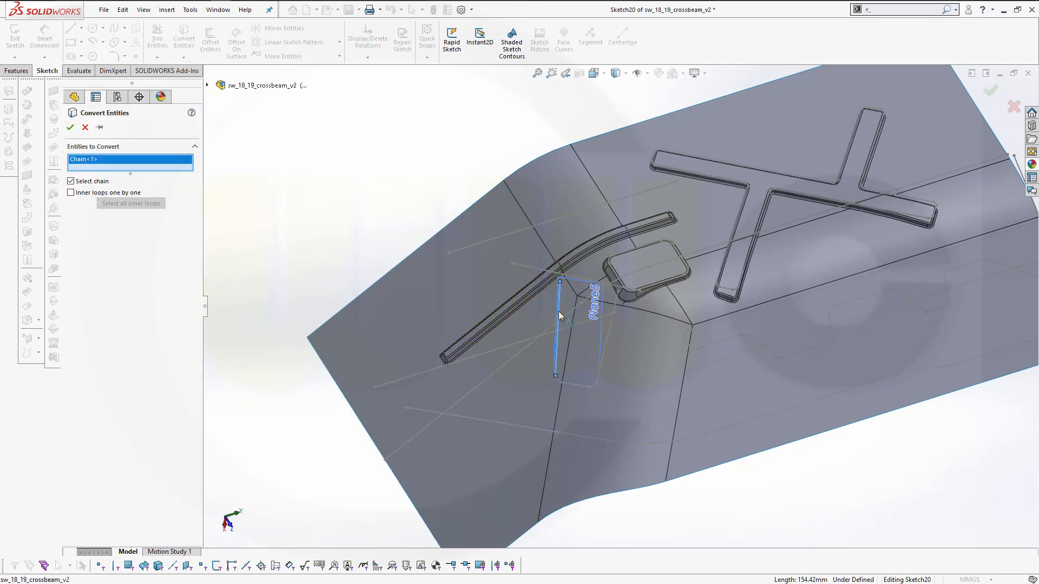
scroll(563, 390, "down", 4)
scroll(566, 383, "down", 2)
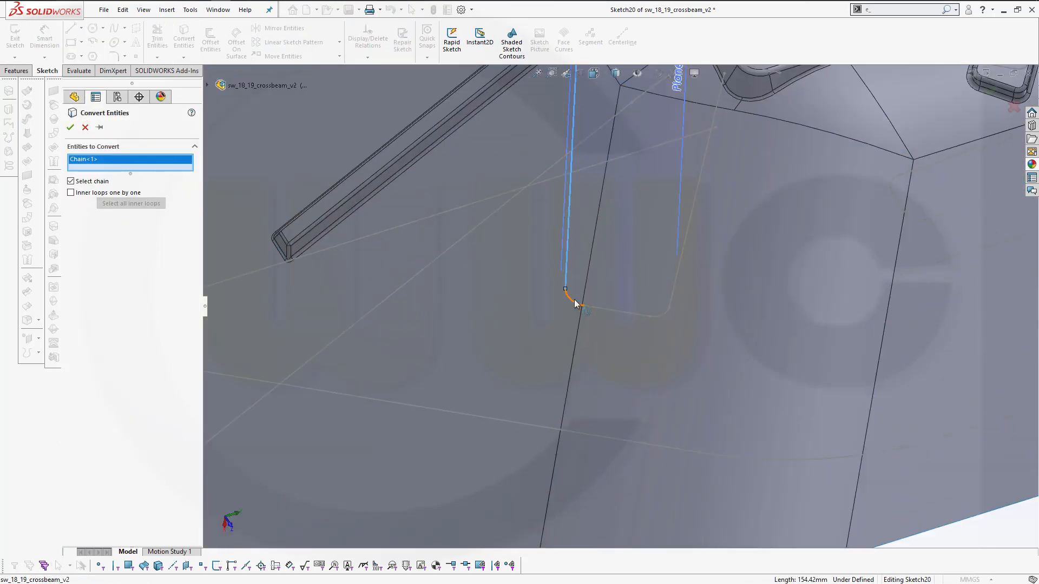
left_click(583, 304)
left_click(606, 311)
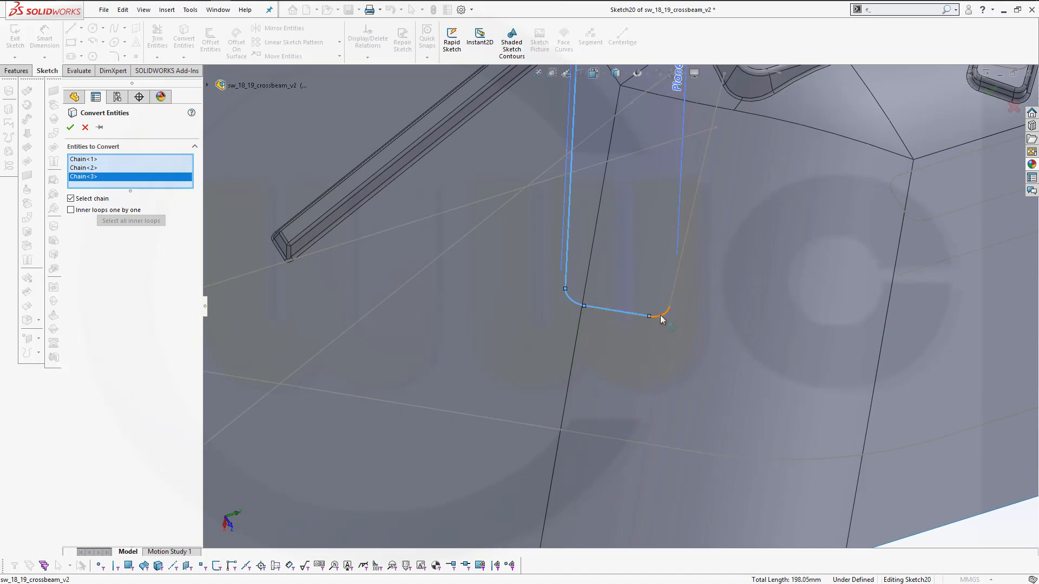
left_click(680, 286)
left_click(678, 281)
scroll(541, 238, "up", 4)
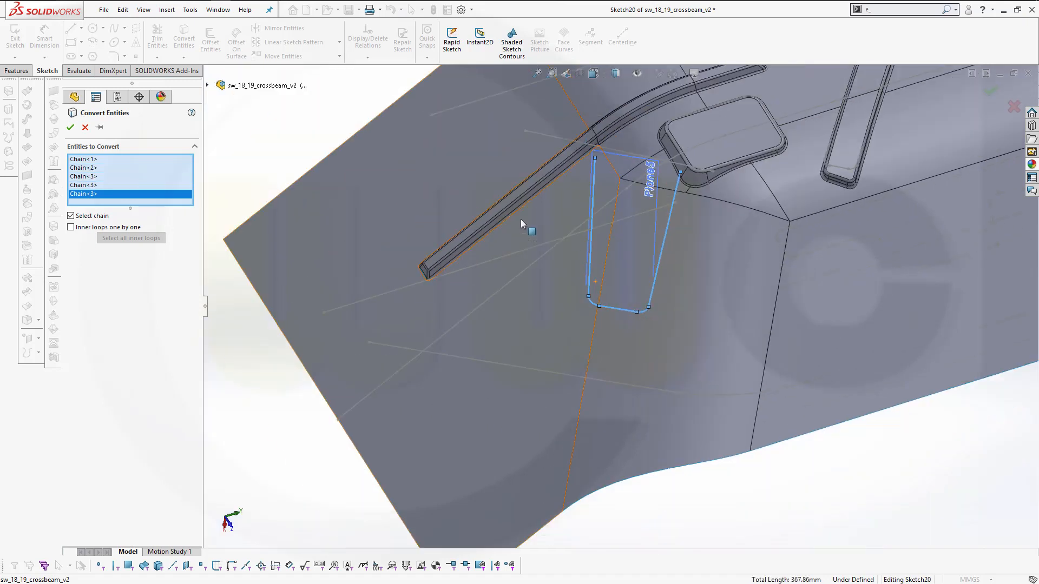
left_click(68, 128)
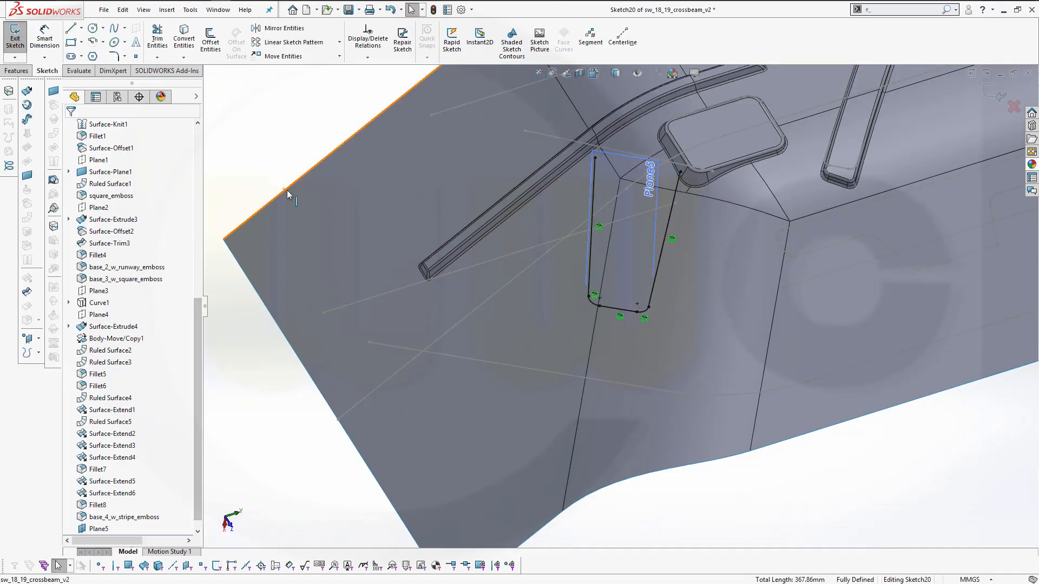
left_click(996, 94)
Create a reference plane parallel to Ebene rechts through the end point of the short straight line in imported Sketch4
scroll(743, 246, "down", 4)
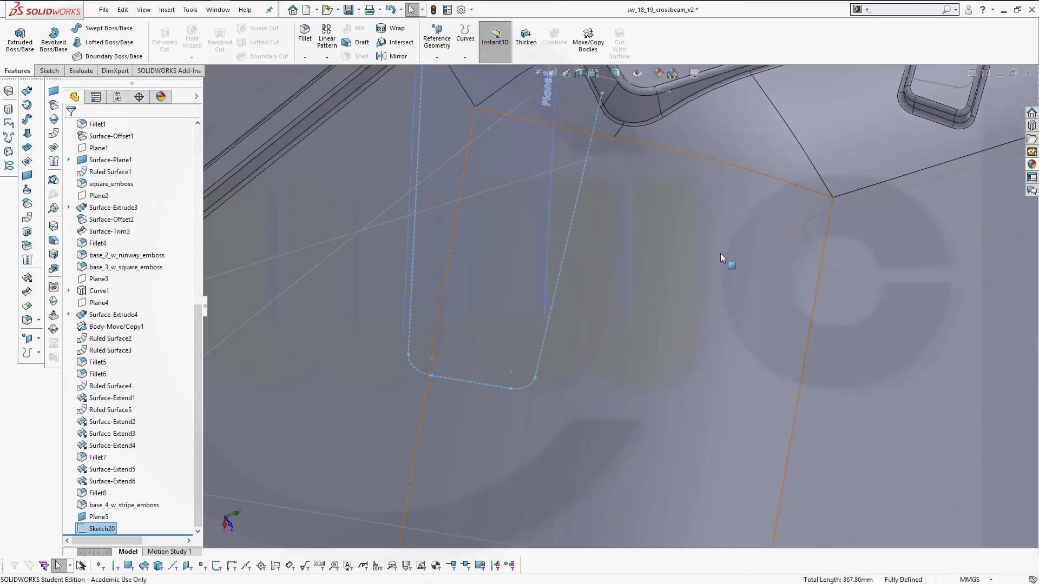
scroll(720, 253, "up", 8)
middle_click_drag(631, 174, 509, 140)
scroll(556, 132, "up", 1)
scroll(564, 136, "down", 2)
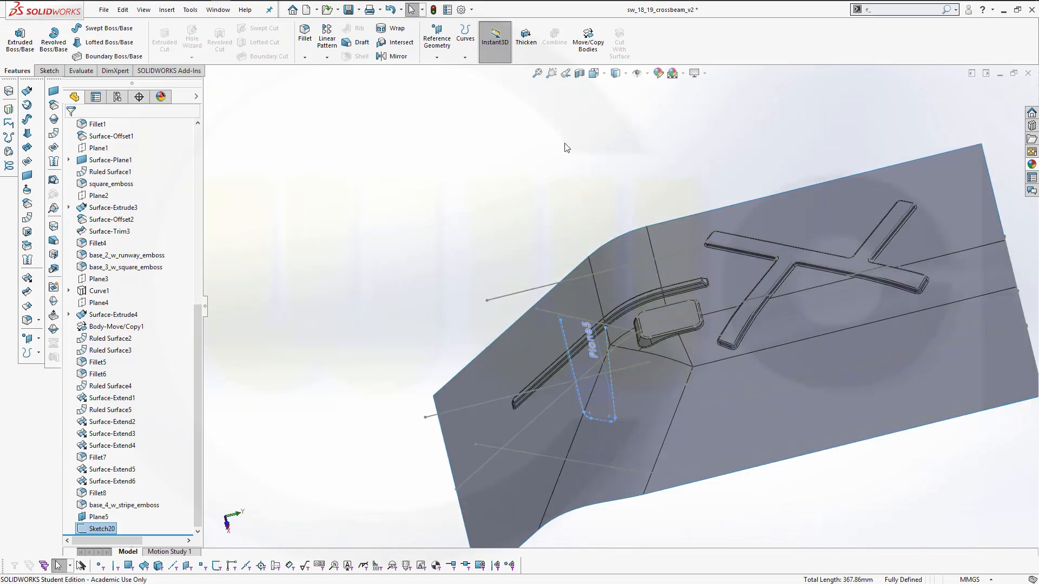
scroll(563, 153, "up", 1)
left_click(562, 156)
middle_click_drag(560, 204, 561, 180)
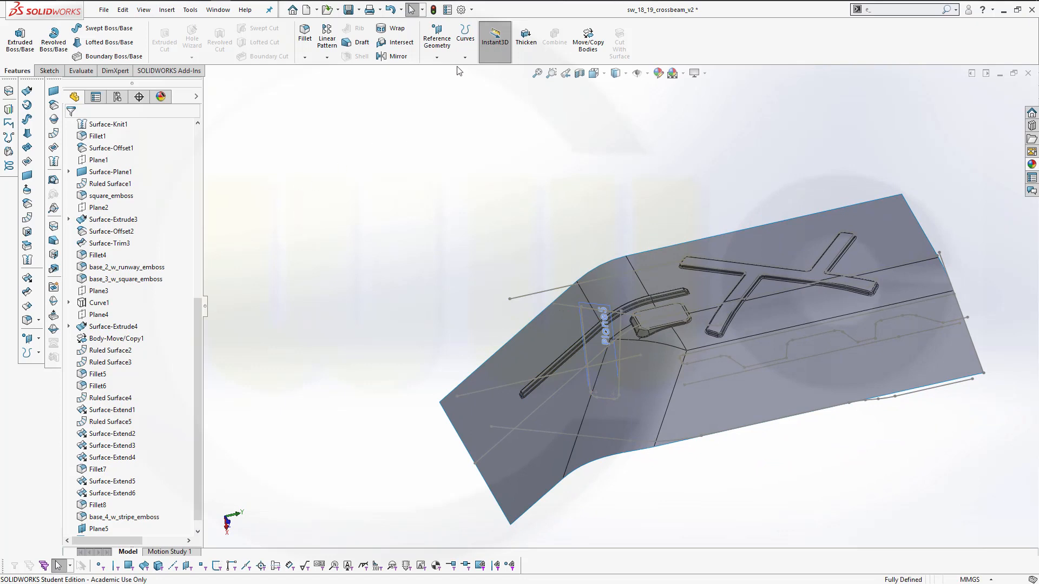
left_click(436, 57)
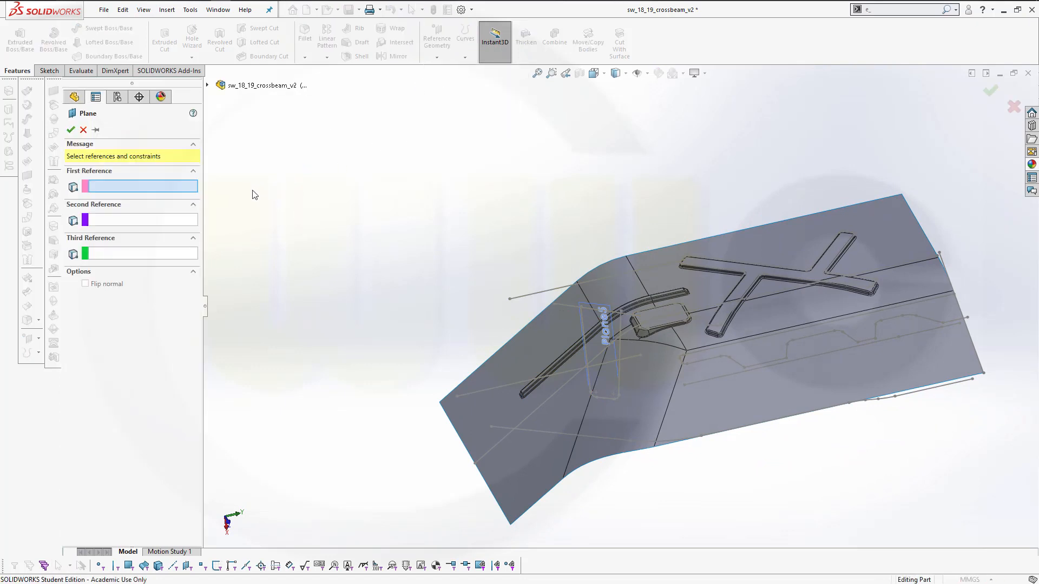
left_click(207, 85)
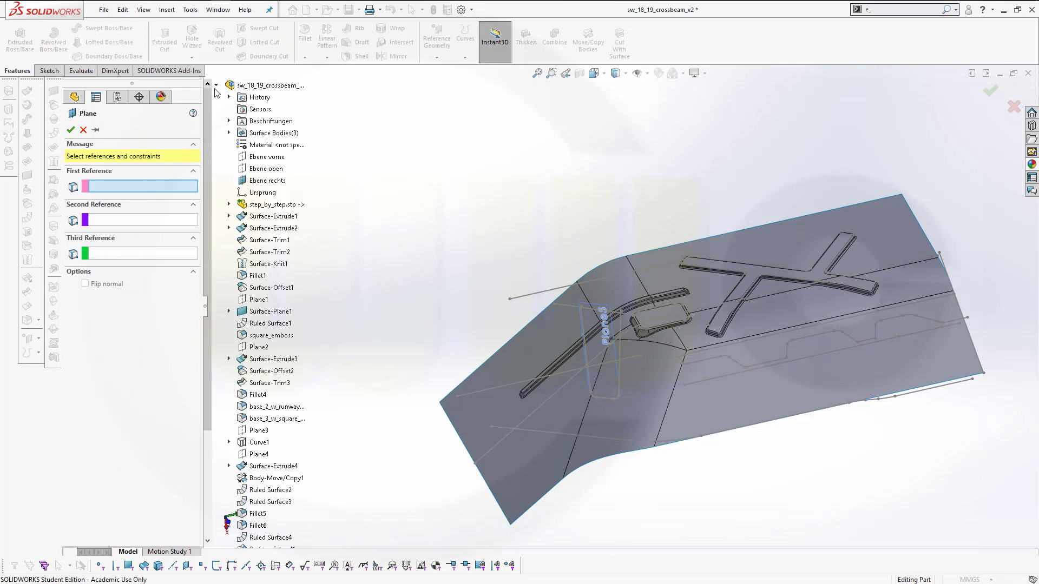
left_click(273, 181)
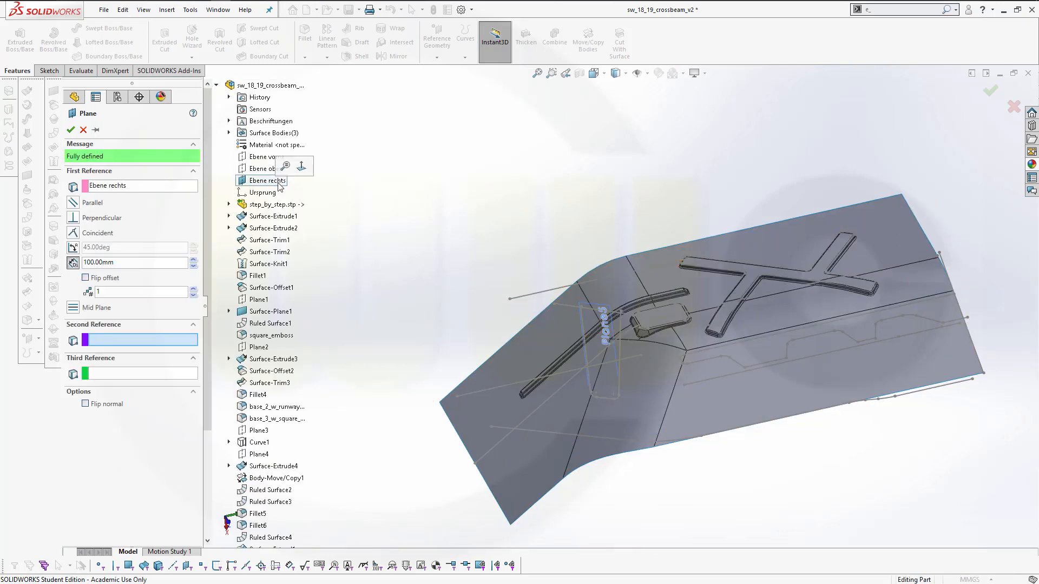
left_click(555, 304)
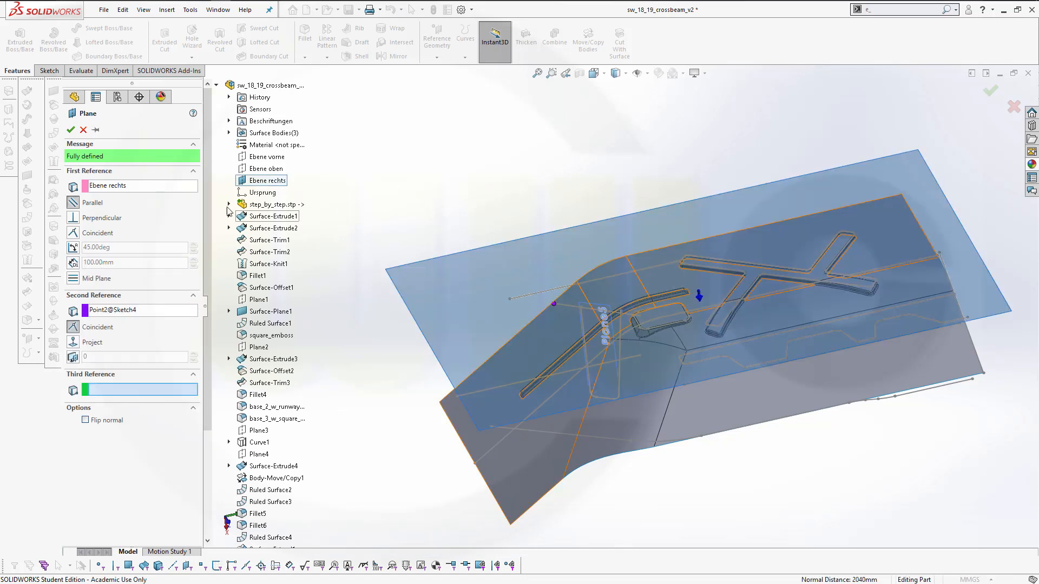
left_click(70, 130)
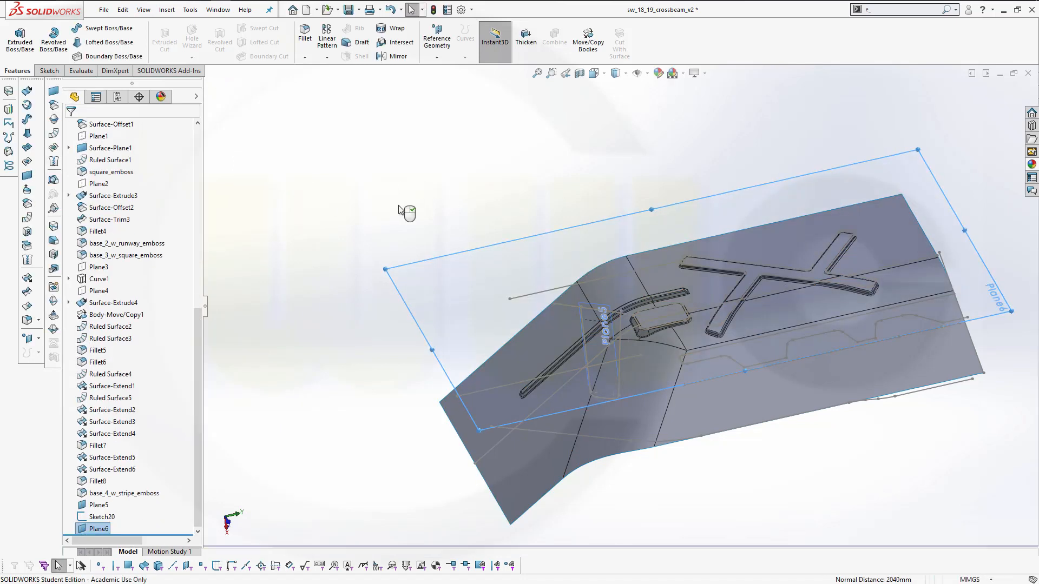
Sketch on Plane6, converting the short straight line of imported Sketch4 into the new sketch
left_click(441, 262)
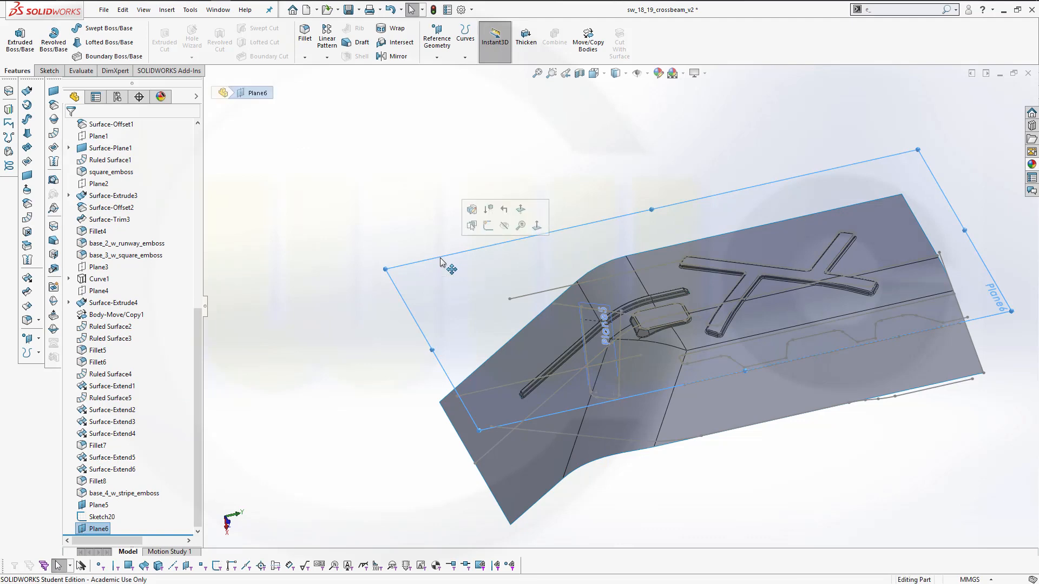
left_click(490, 225)
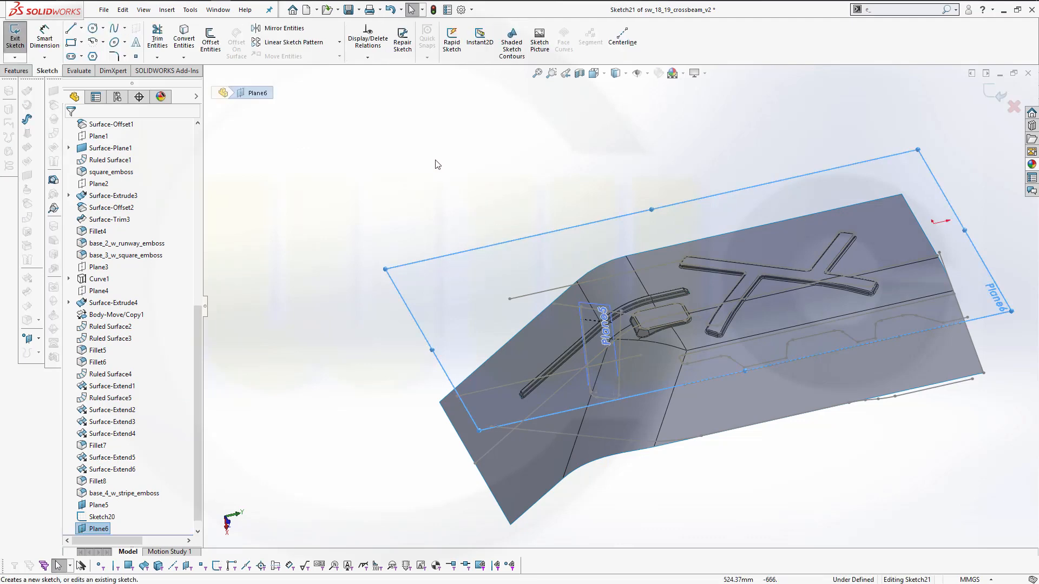
left_click(184, 38)
left_click(553, 301)
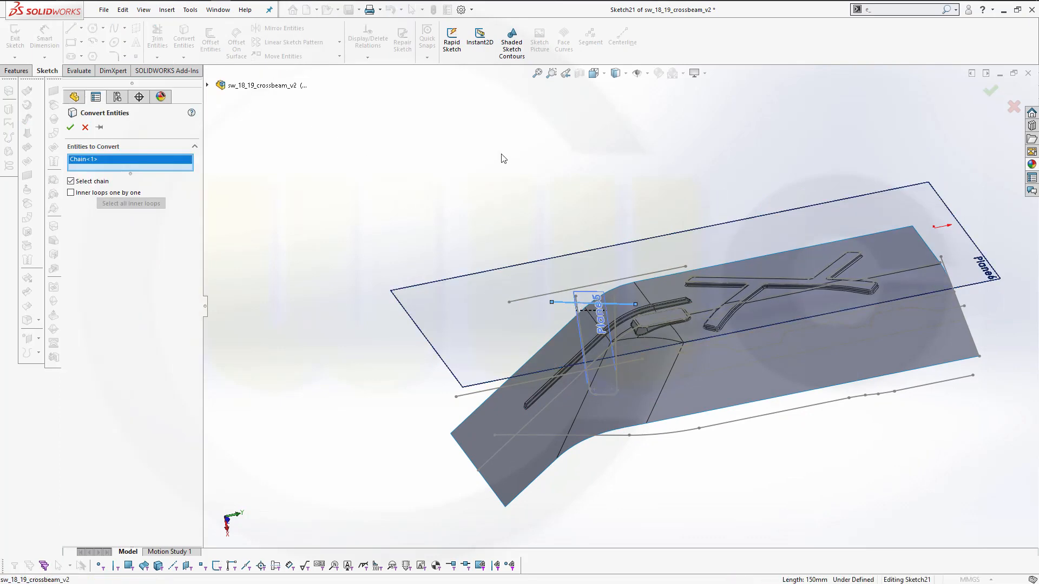
left_click(70, 128)
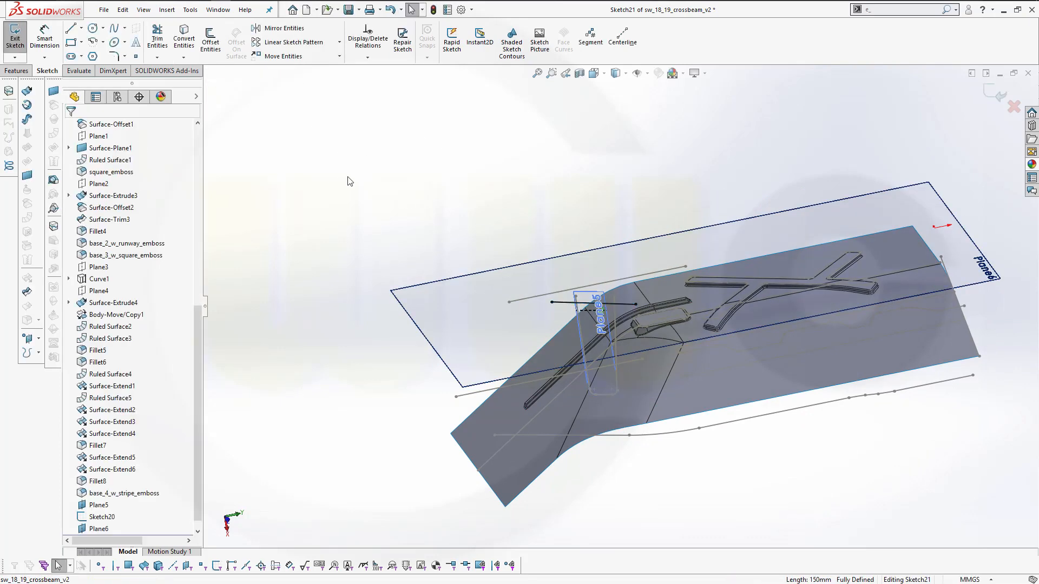
left_click(998, 100)
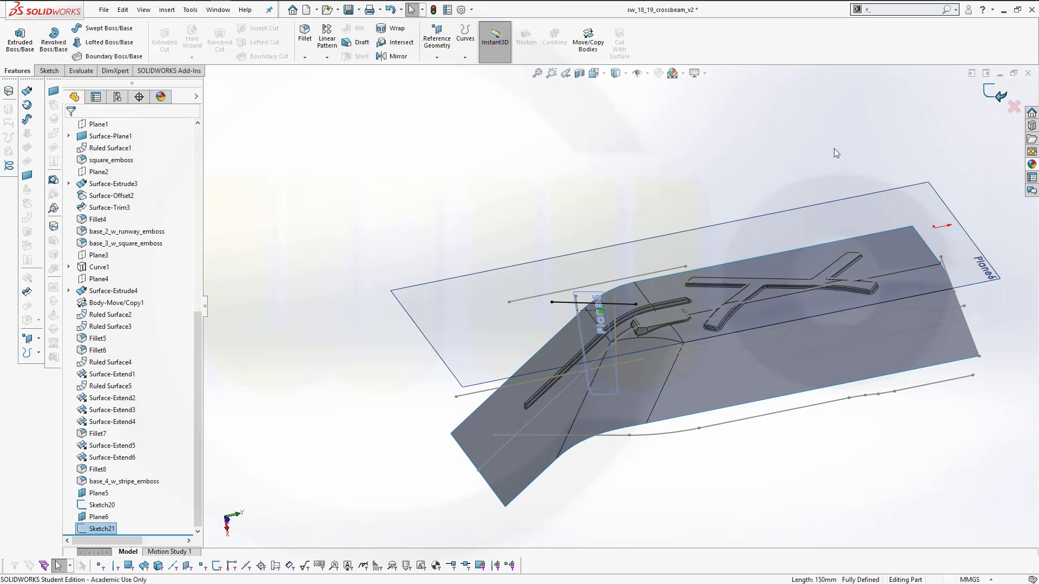
Hide the reference planes Plane6 and Plane5
right_click(438, 280)
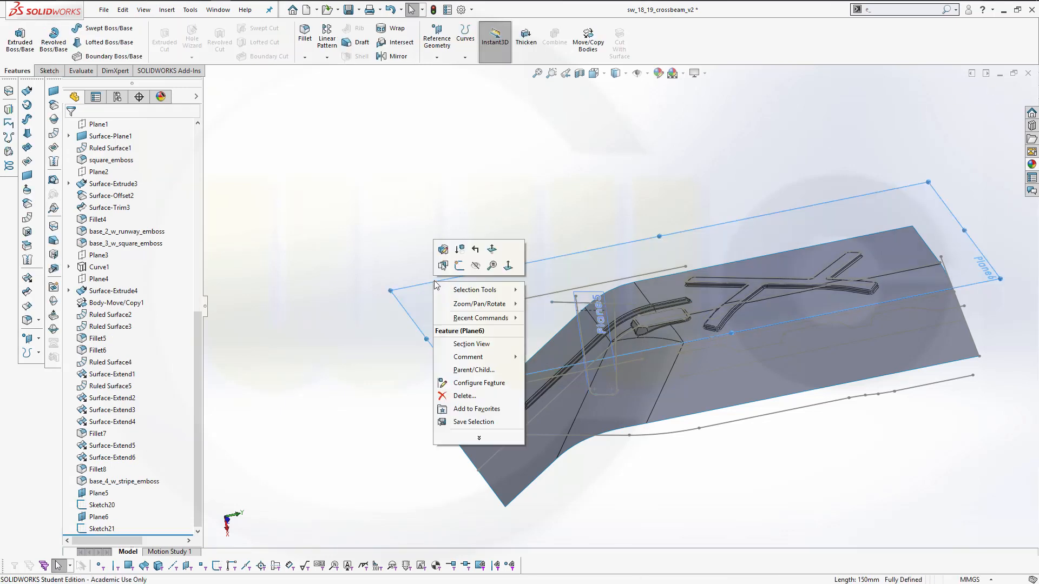
left_click(471, 265)
scroll(612, 382, "down", 5)
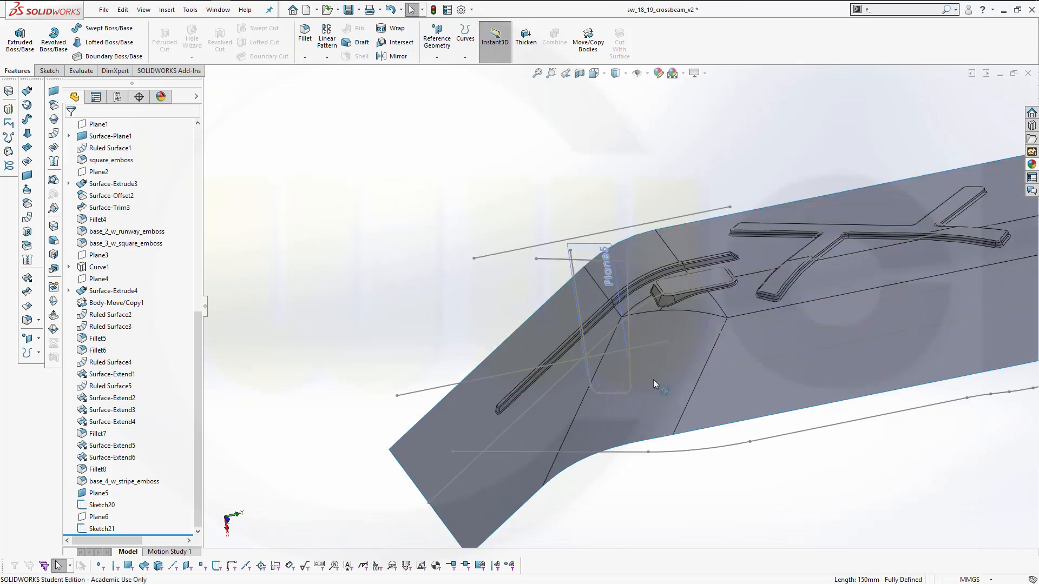
right_click(612, 305)
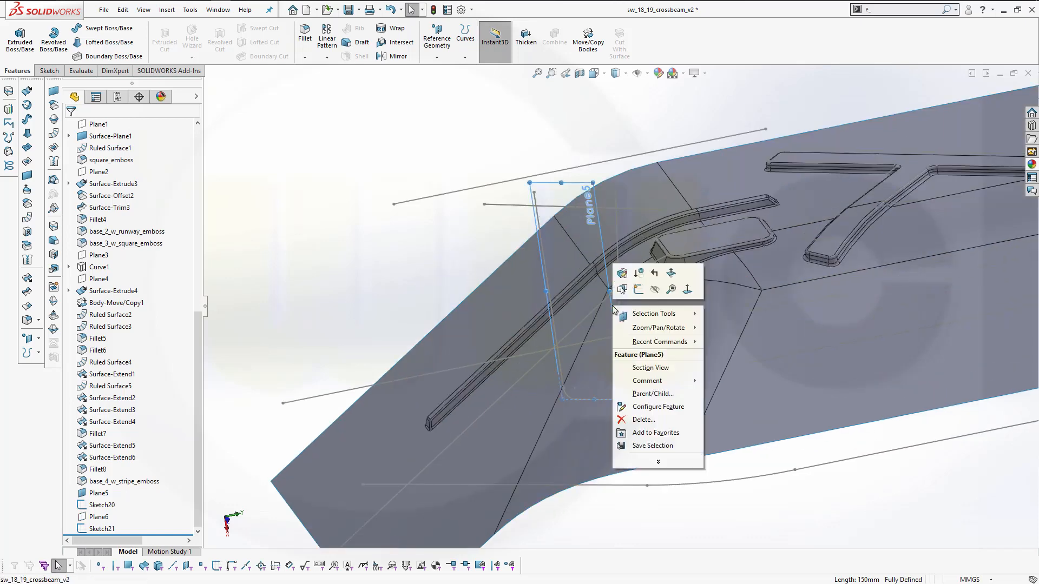
left_click(632, 289)
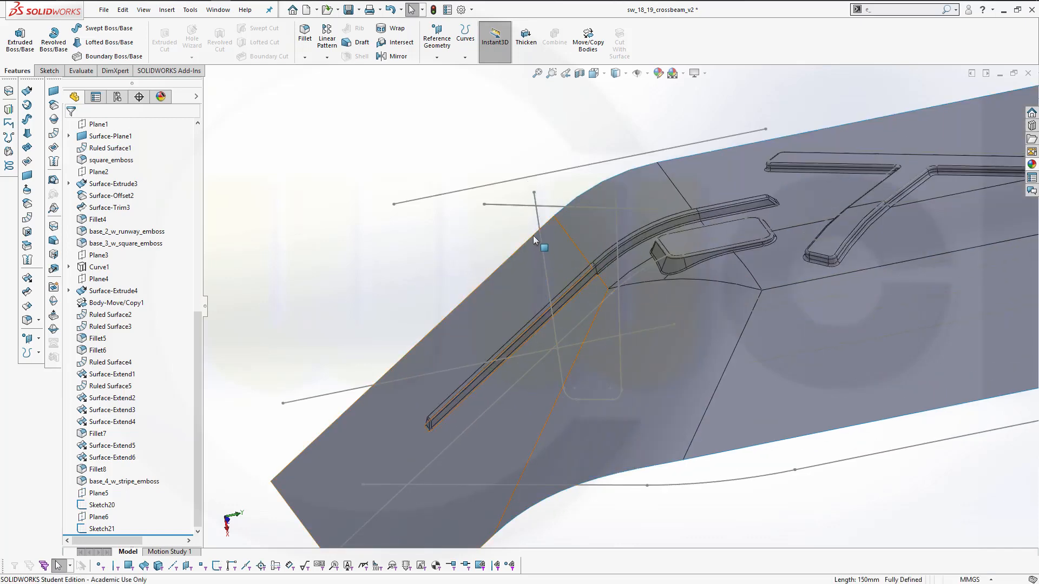
middle_click_drag(538, 232, 491, 269)
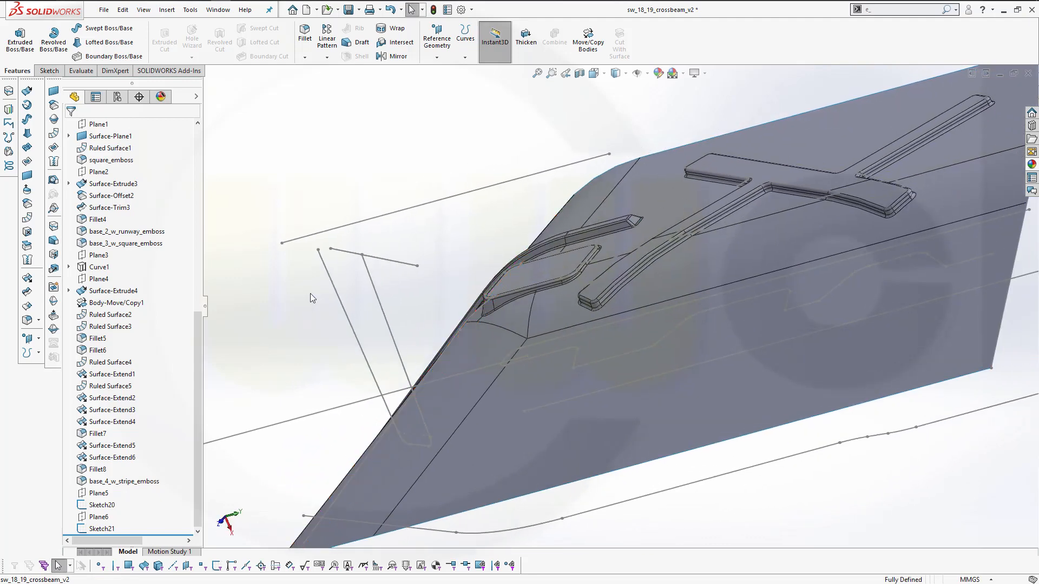
Surface-extrude the U-shaped profile of Sketch20 with a blind depth of 40 mm in the first direction
scroll(310, 294, "up", 2)
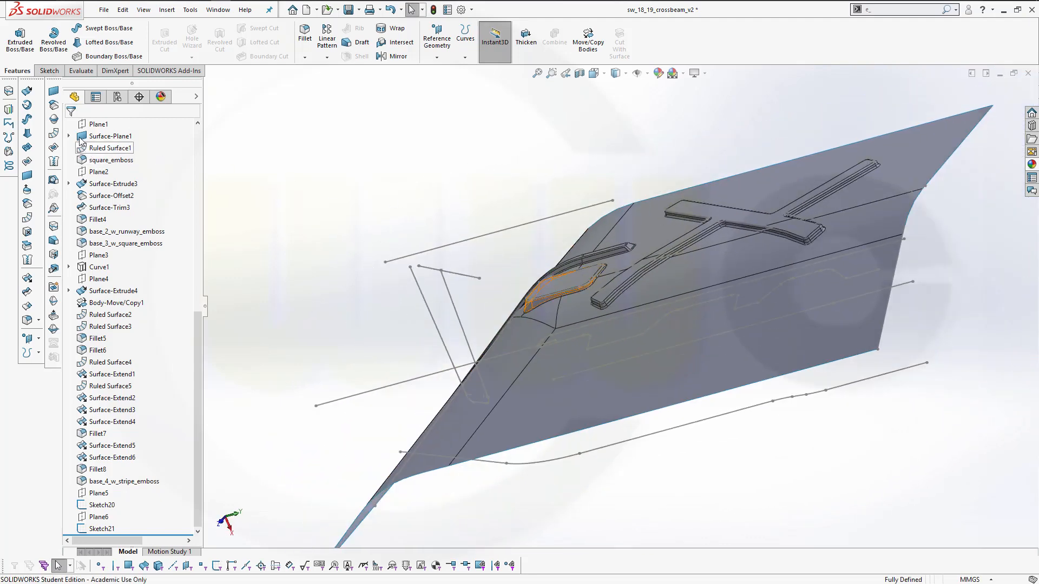
left_click(27, 92)
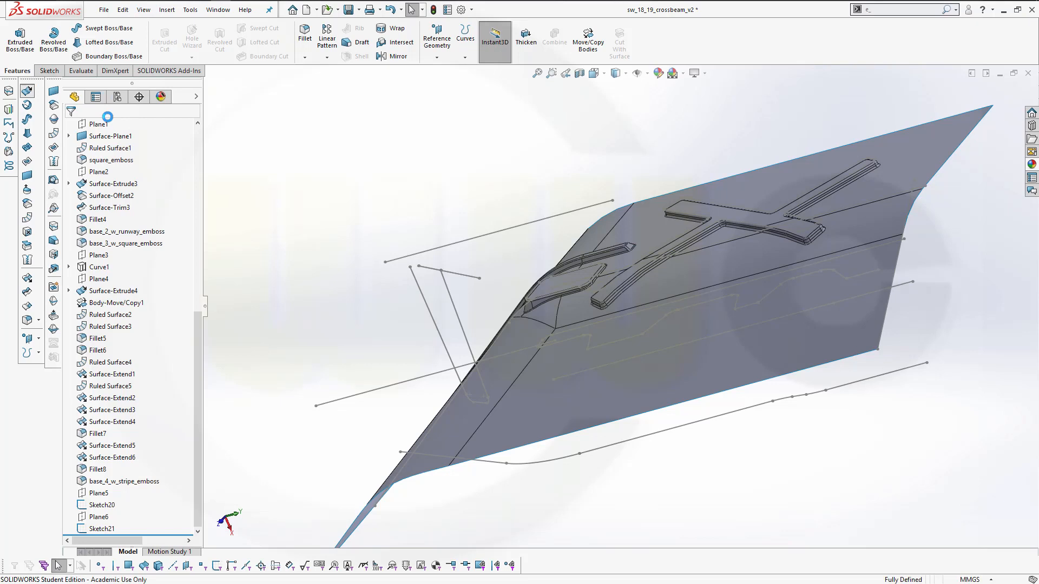
right_click(425, 305)
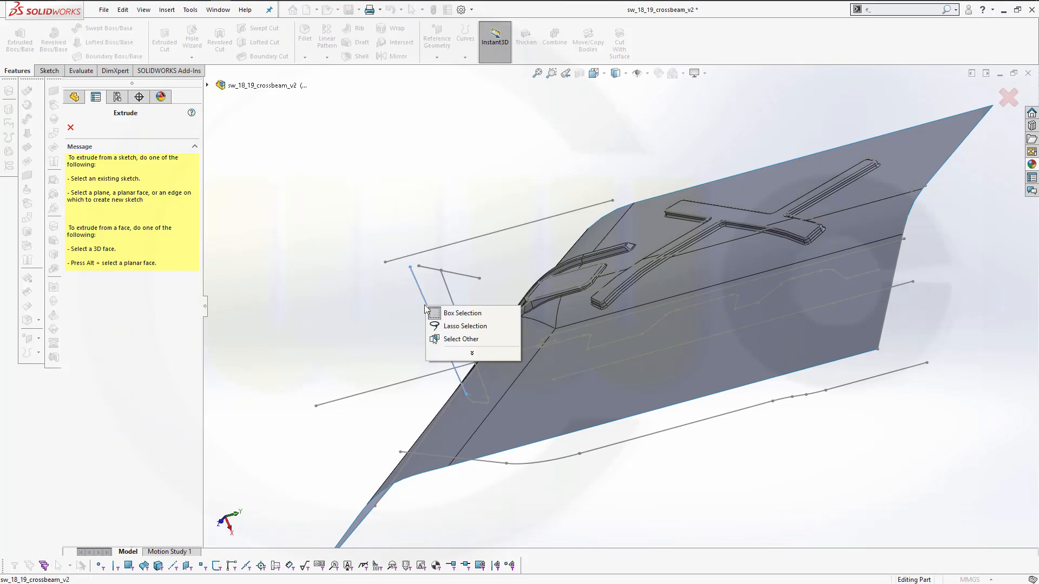
left_click(449, 339)
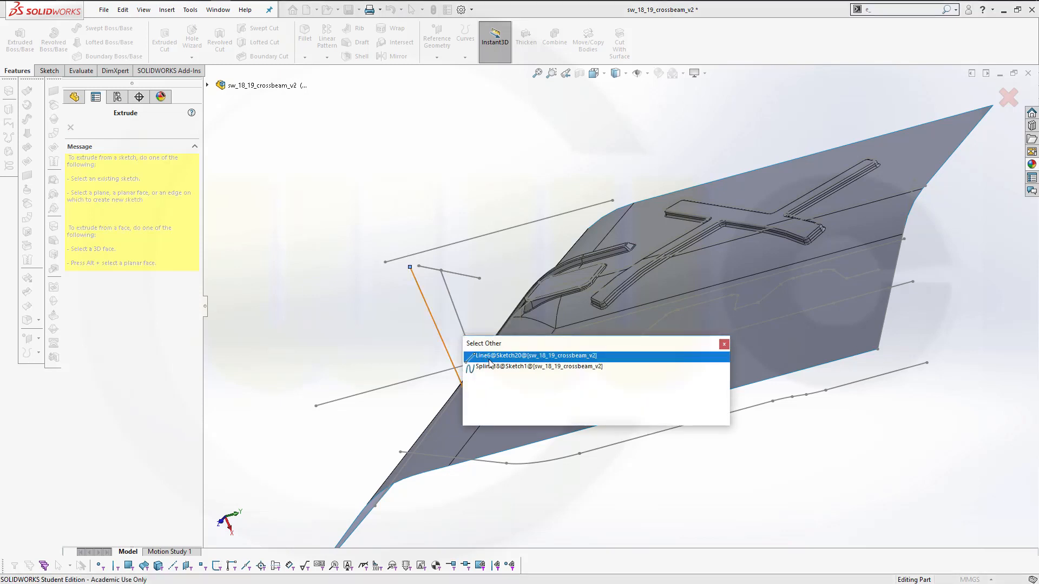
left_click(489, 359)
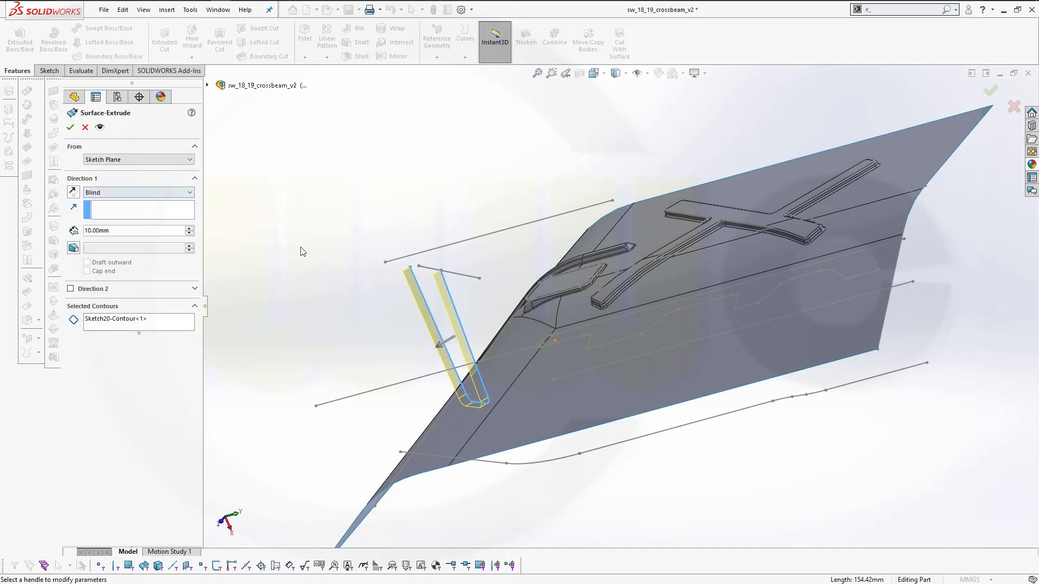
middle_click_drag(301, 265, 258, 244)
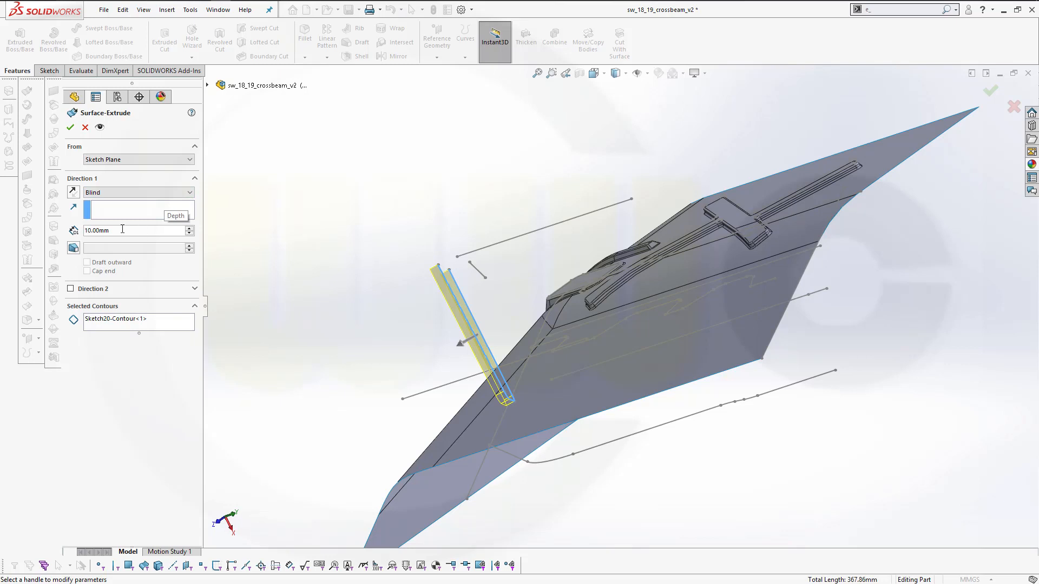
left_click_drag(123, 231, 44, 218)
type("40")
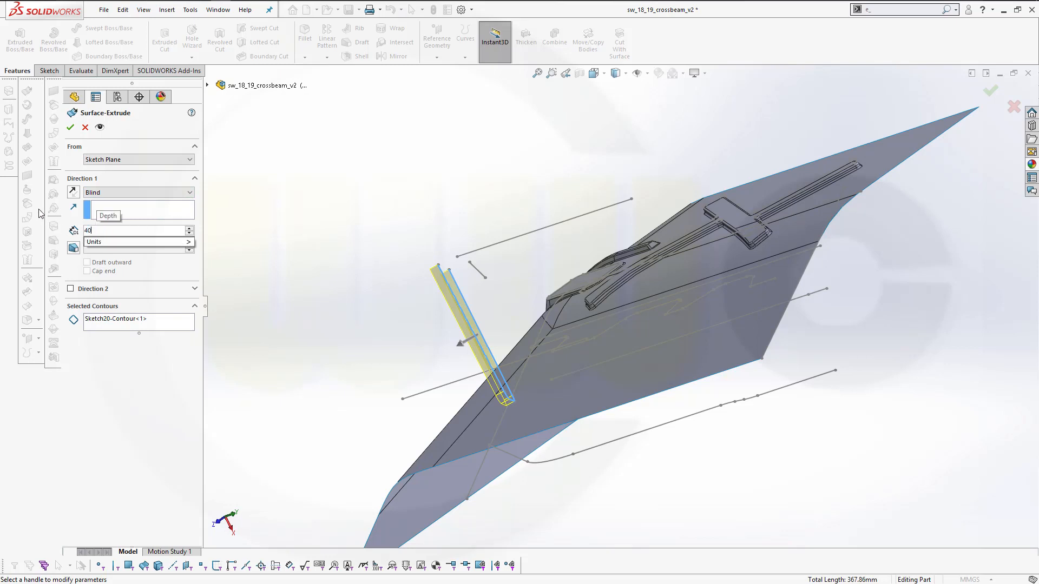
key("Return")
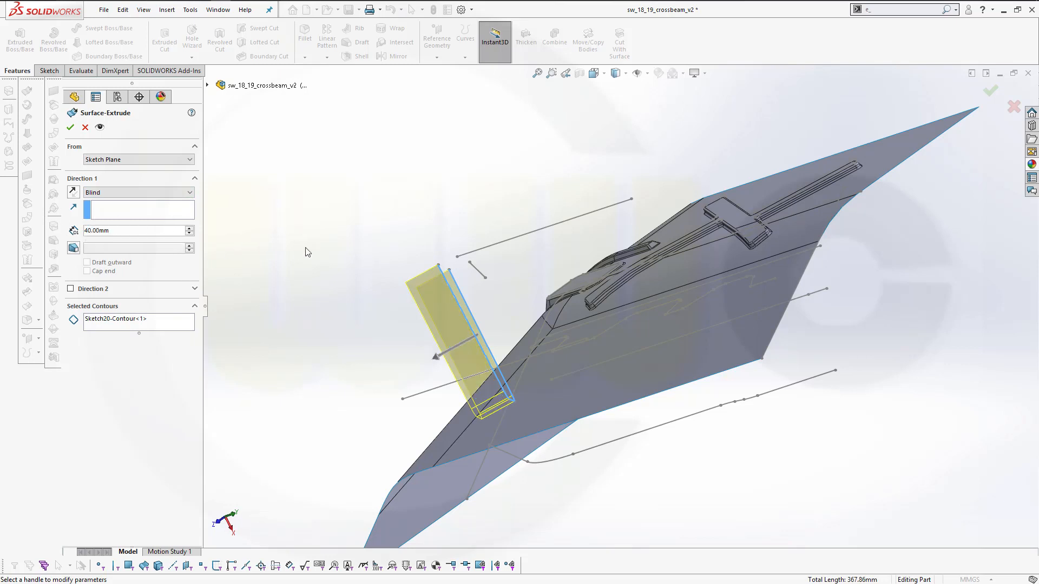
Enable the second direction of the U-profile's surface extrusion with a blind depth of 60 mm and complete the feature
mouse_move(307, 252)
middle_mouse_down()
mouse_move(267, 274)
mouse_move(301, 268)
middle_mouse_up()
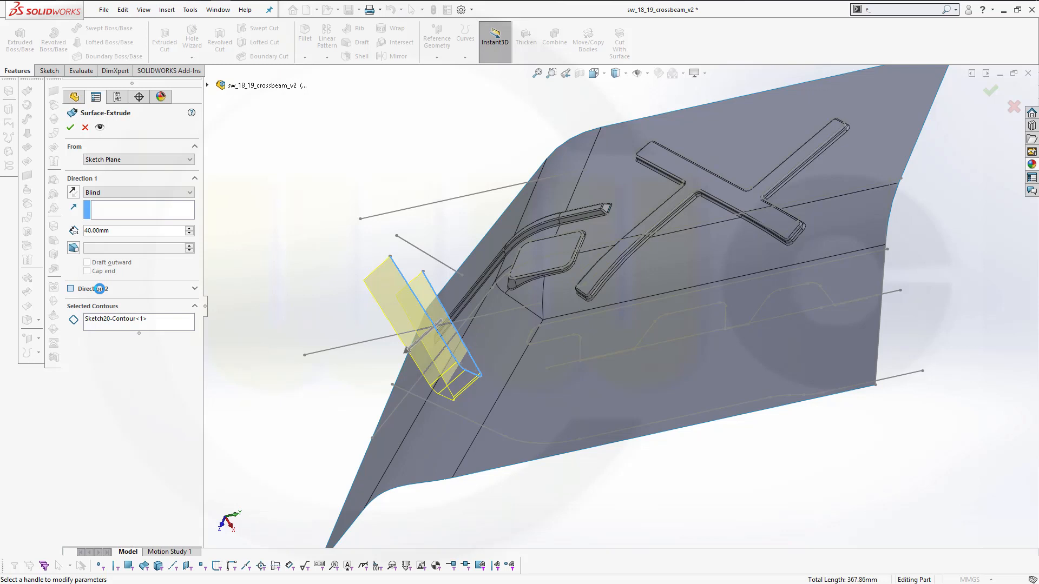
left_click(99, 288)
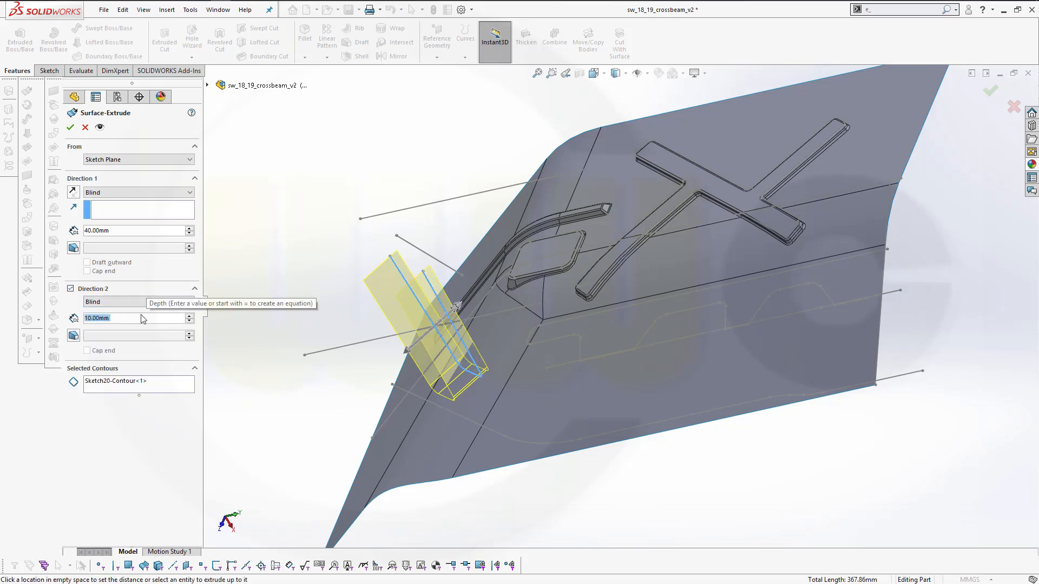
type("100")
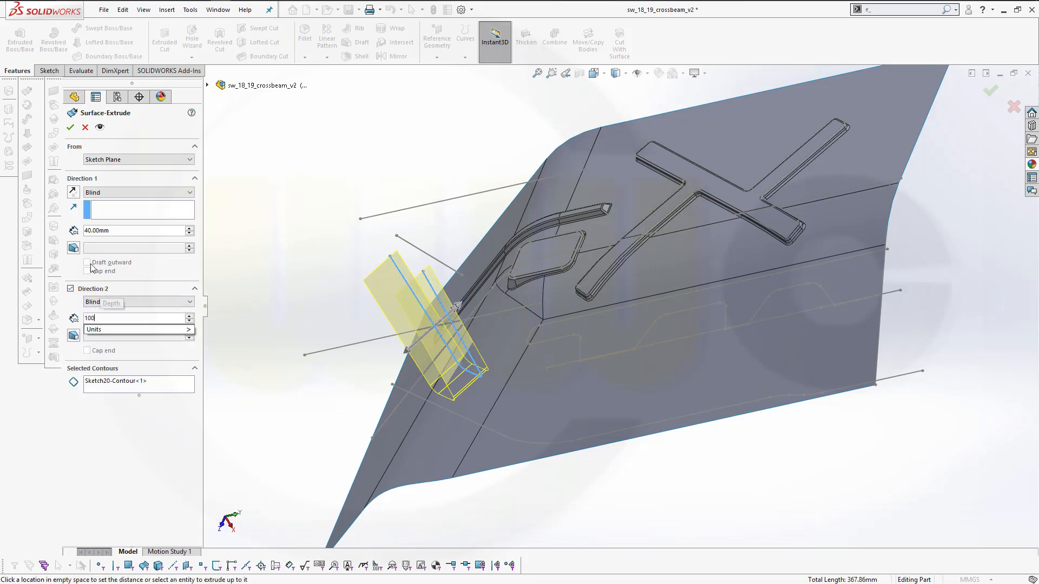
key("Return")
middle_click_drag(244, 307, 184, 331)
double_click(129, 319)
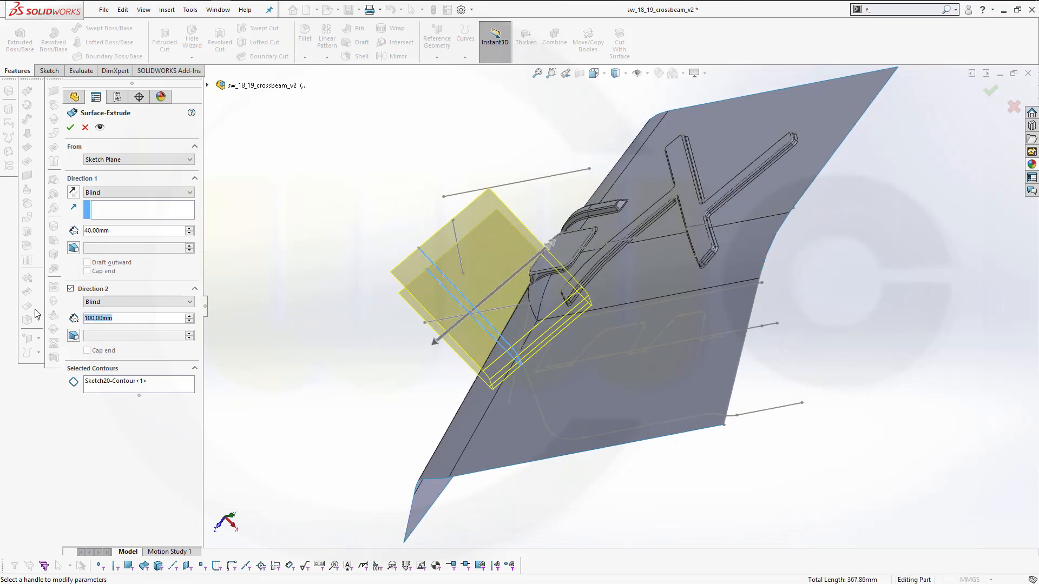
type("60")
key("Return")
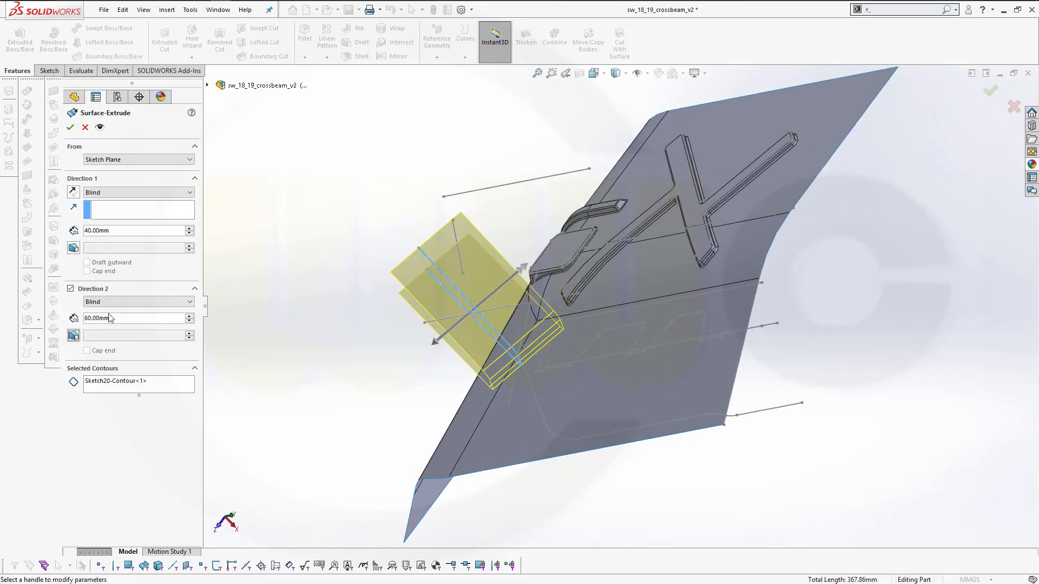
left_click(69, 128)
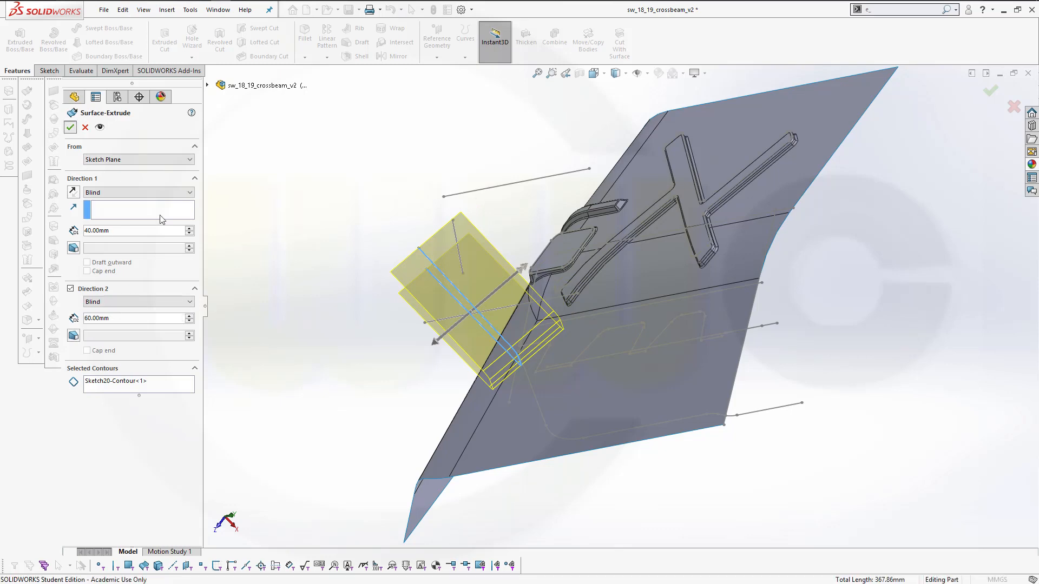
Surface-extrude the straight line of Sketch21 with a blind depth of 160 mm through the extruded U-shaped surface
middle_click_drag(453, 323, 571, 350)
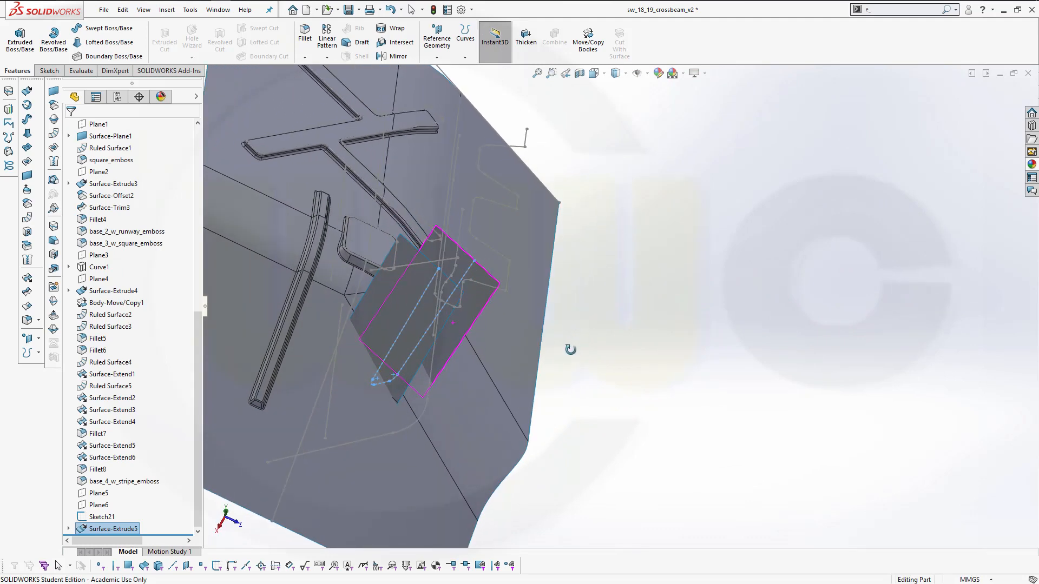
left_click(27, 91)
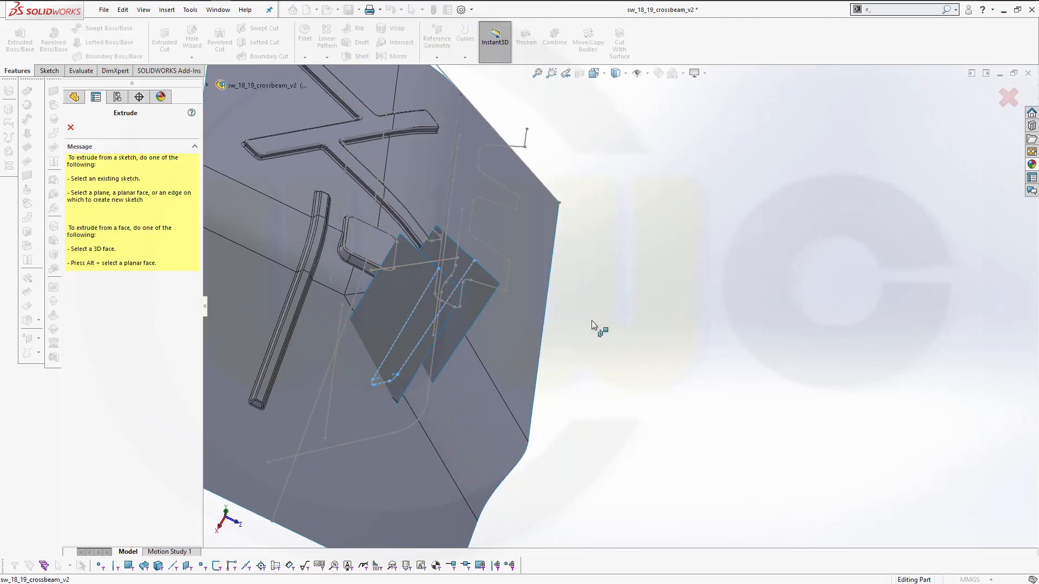
right_click(435, 265)
left_click(459, 295)
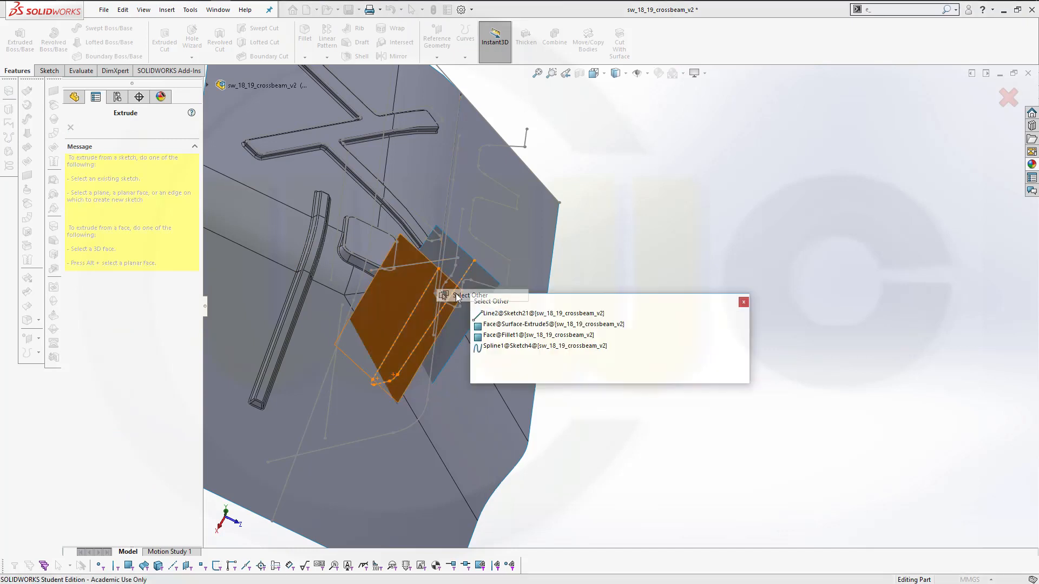
left_click(541, 313)
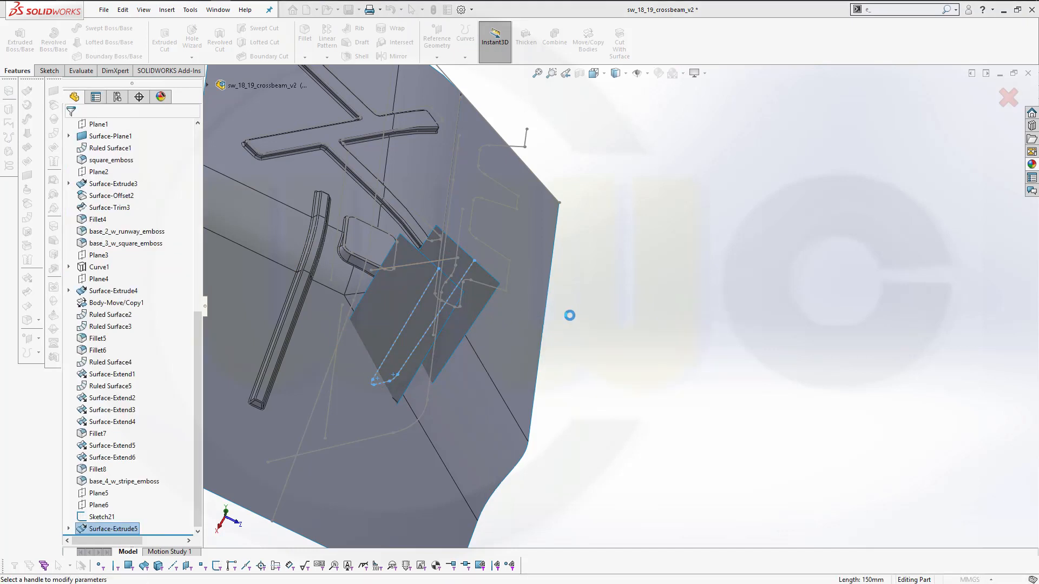
middle_click_drag(617, 348, 619, 303)
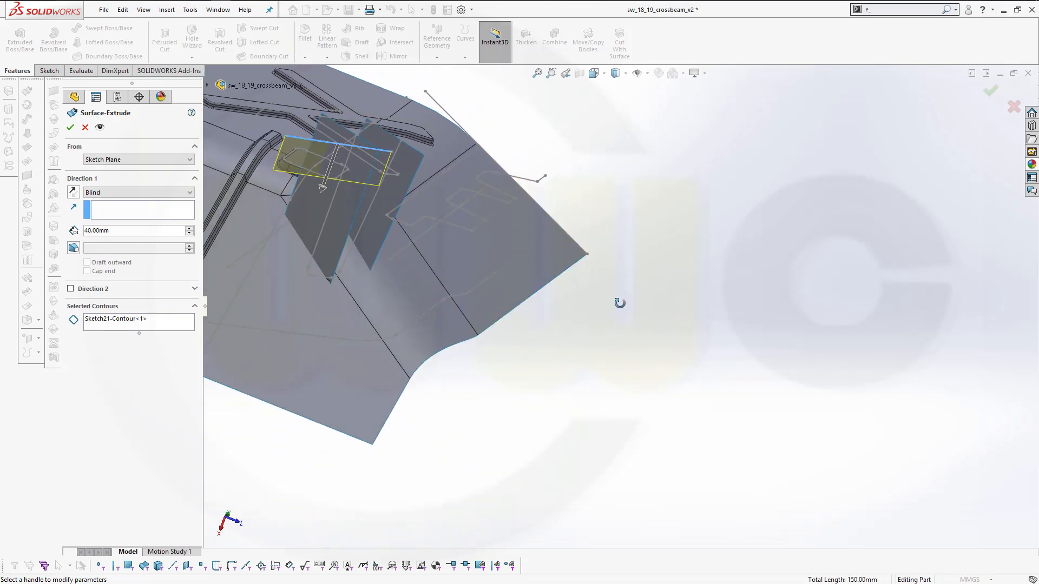
left_click_drag(325, 195, 301, 290)
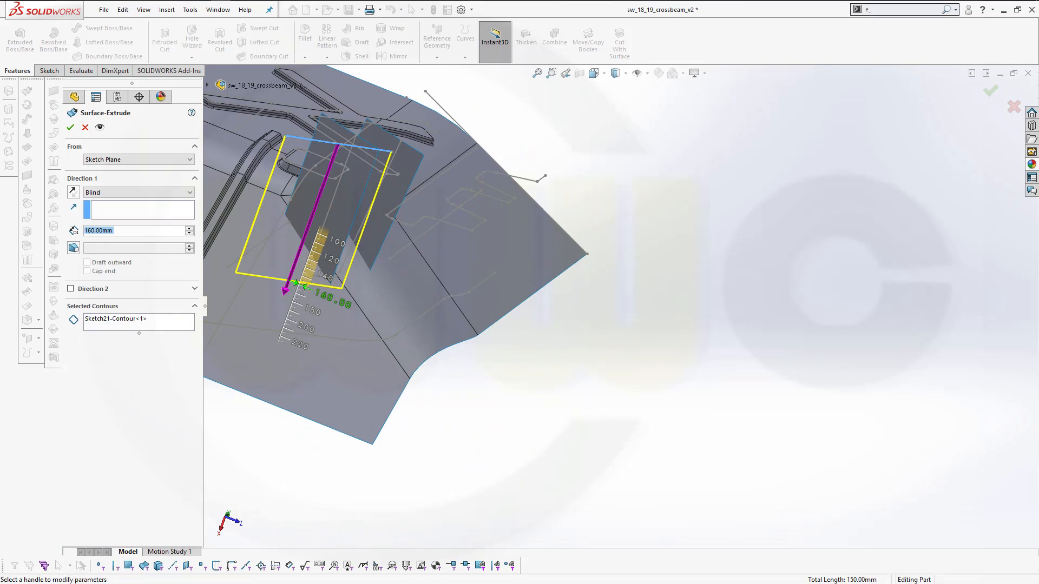
middle_click_drag(543, 371, 566, 411)
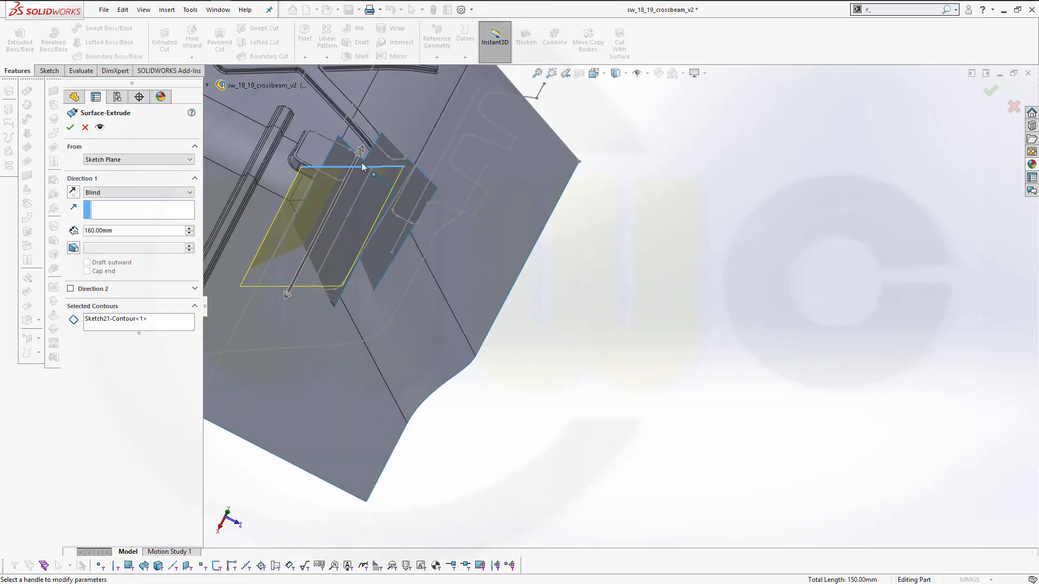
Add a second direction with a blind depth of 30 mm to the line's surface extrusion and complete the feature
left_click(72, 290)
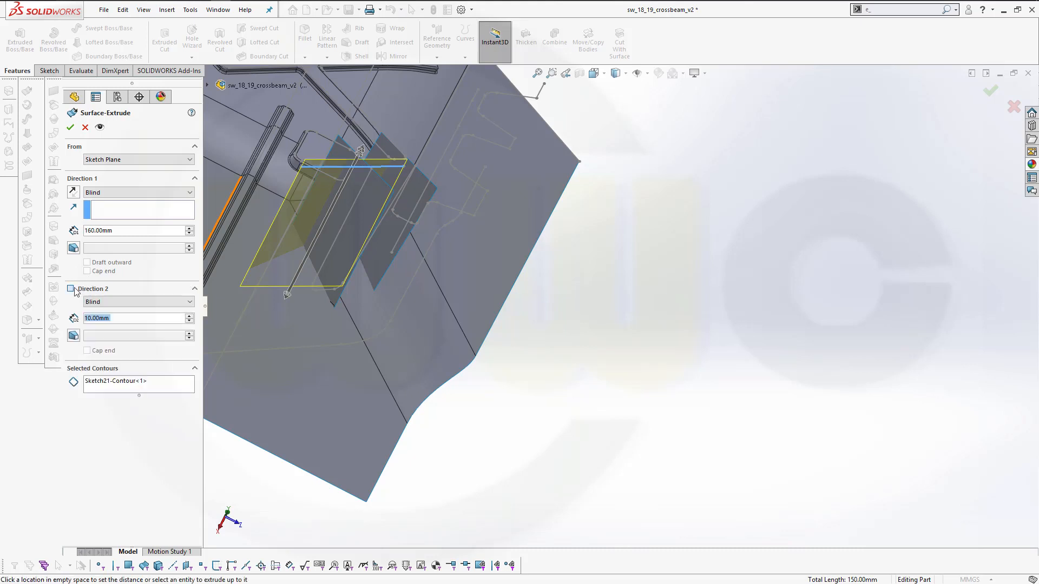
type("30")
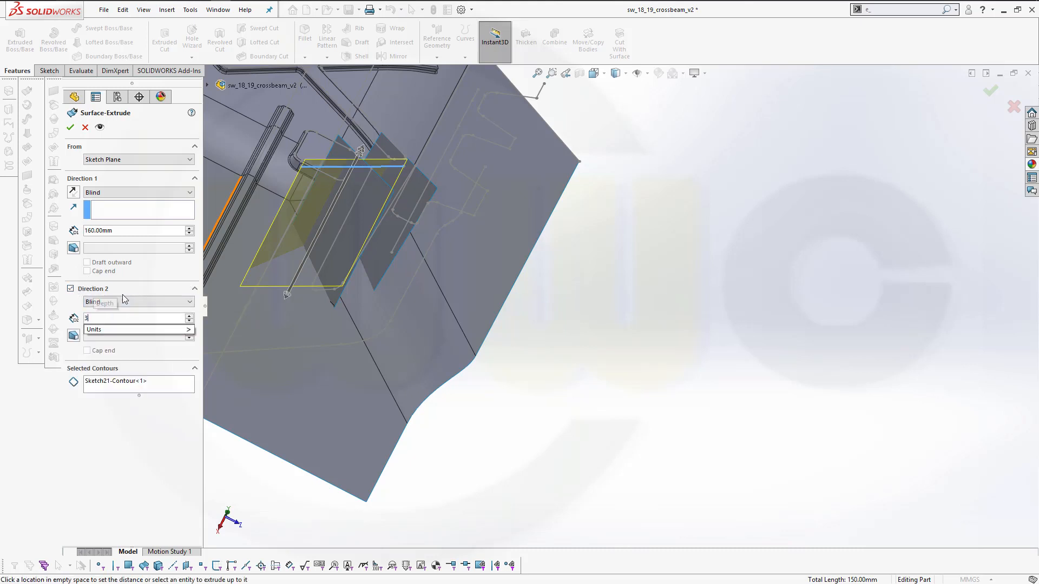
key("Return")
middle_click_drag(399, 255, 366, 185)
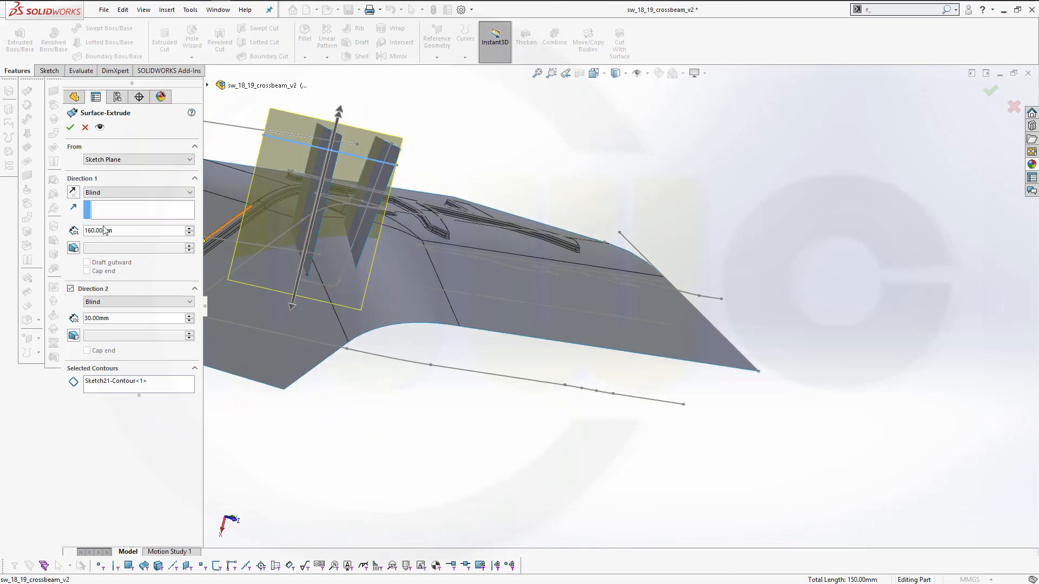
double_click(123, 317)
left_click(70, 127)
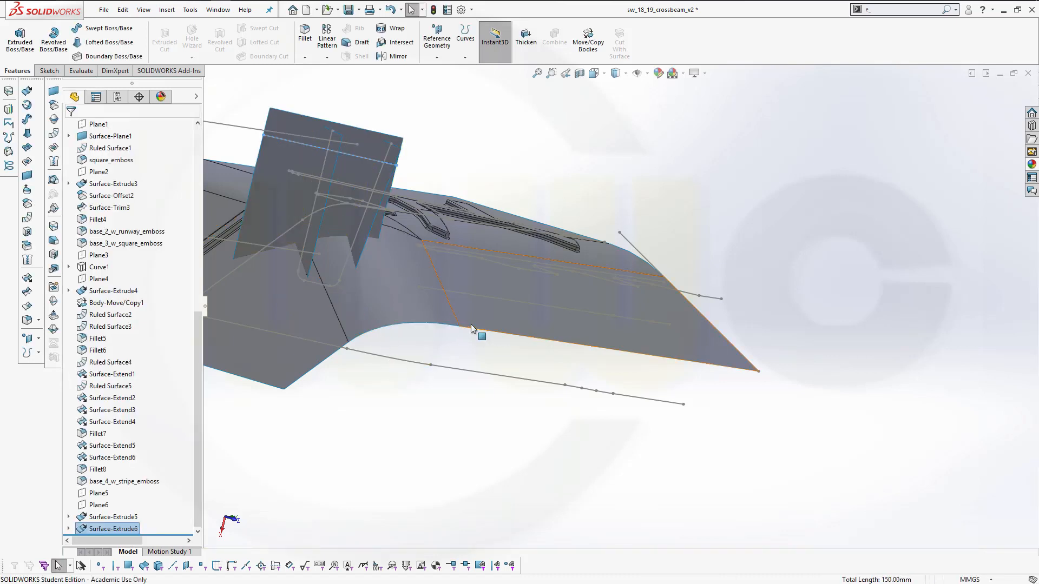
Hide the crossbeam's large base surface body
left_click(419, 303)
right_click(419, 303)
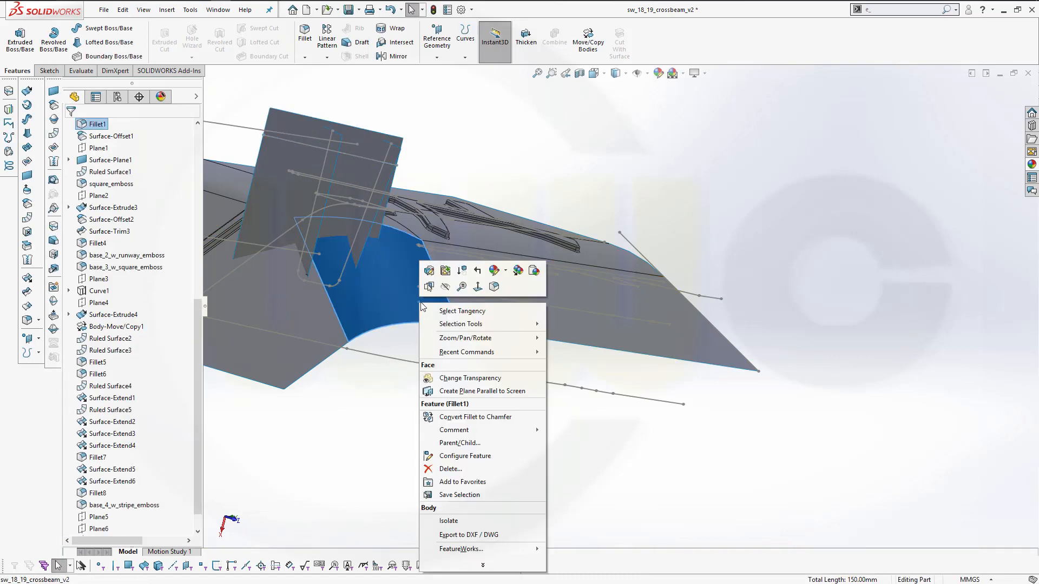
left_click(444, 287)
Set up a face fillet with a 5 mm radius, using the flat extruded surface as first face set with its normal reversed
mouse_move(333, 323)
middle_mouse_down()
mouse_move(317, 273)
mouse_move(448, 294)
mouse_move(908, 485)
middle_mouse_up()
scroll(866, 468, "down", 3)
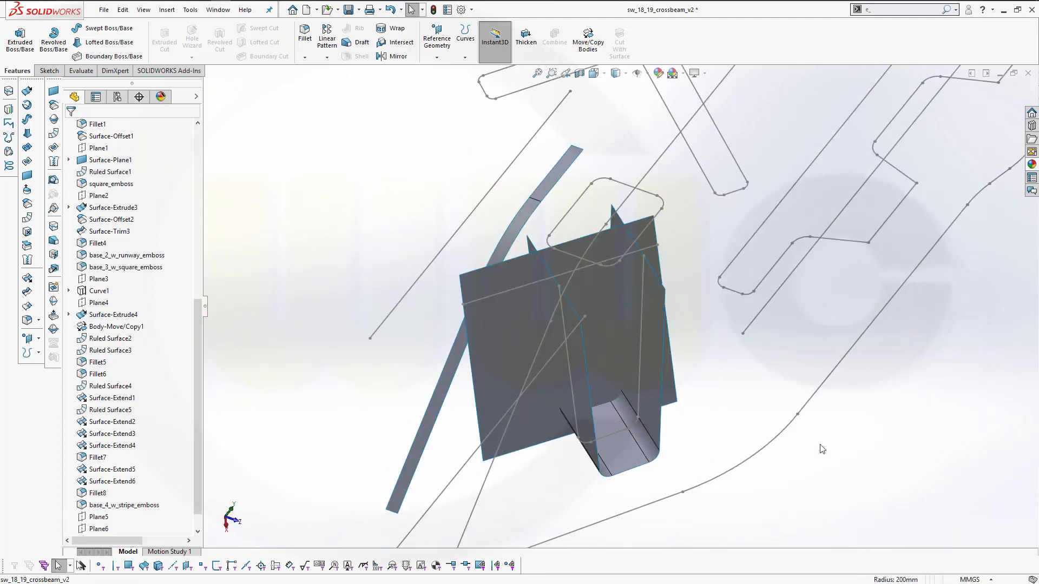
middle_click_drag(693, 383, 622, 271)
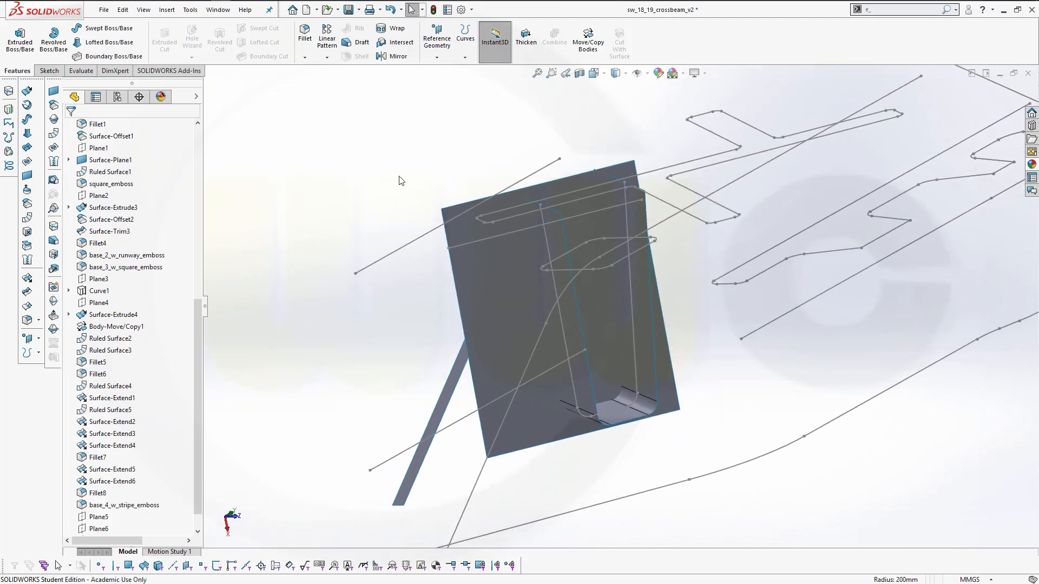
left_click(304, 36)
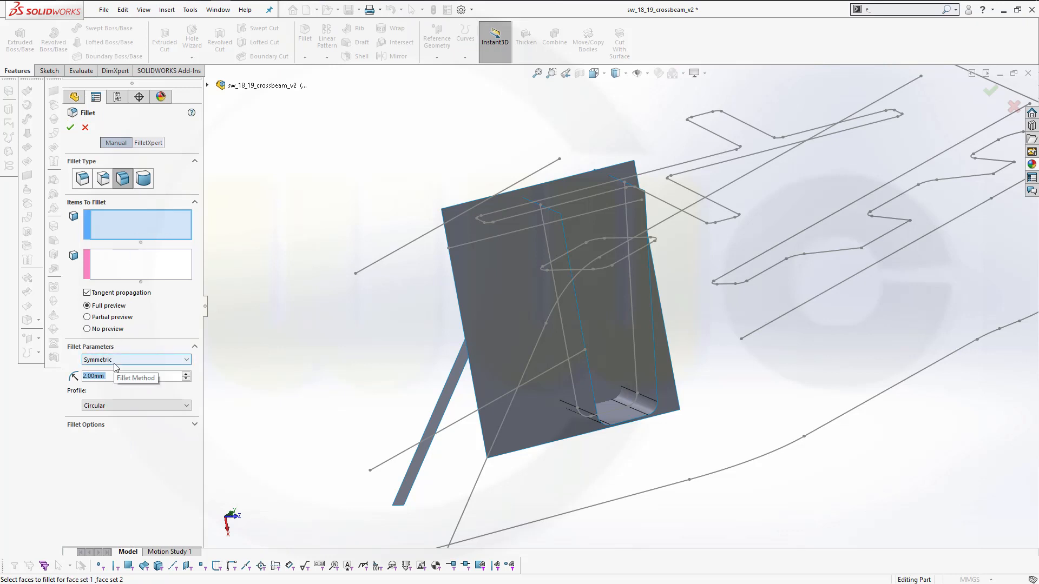
type("5")
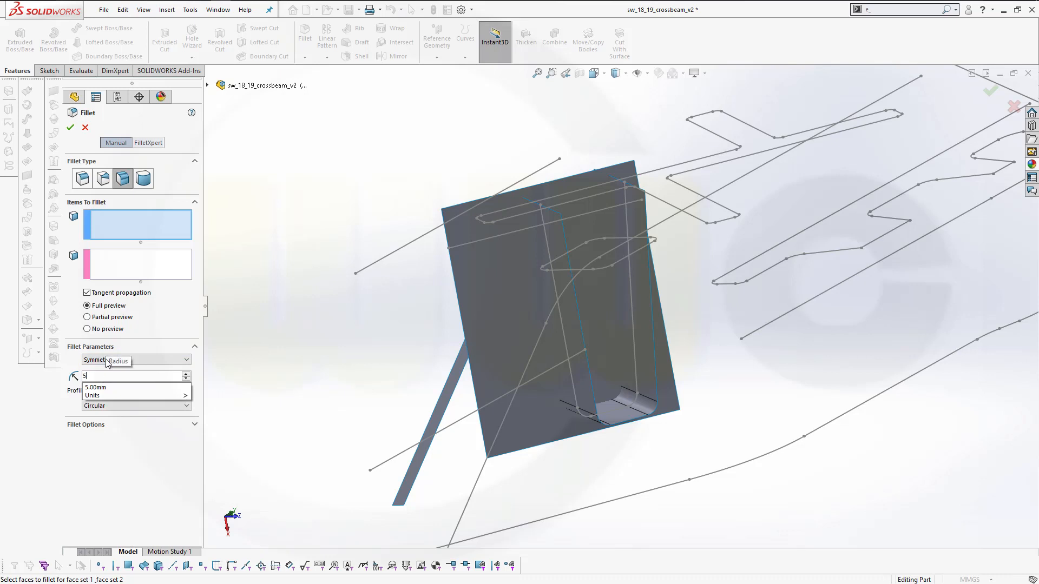
key("Return")
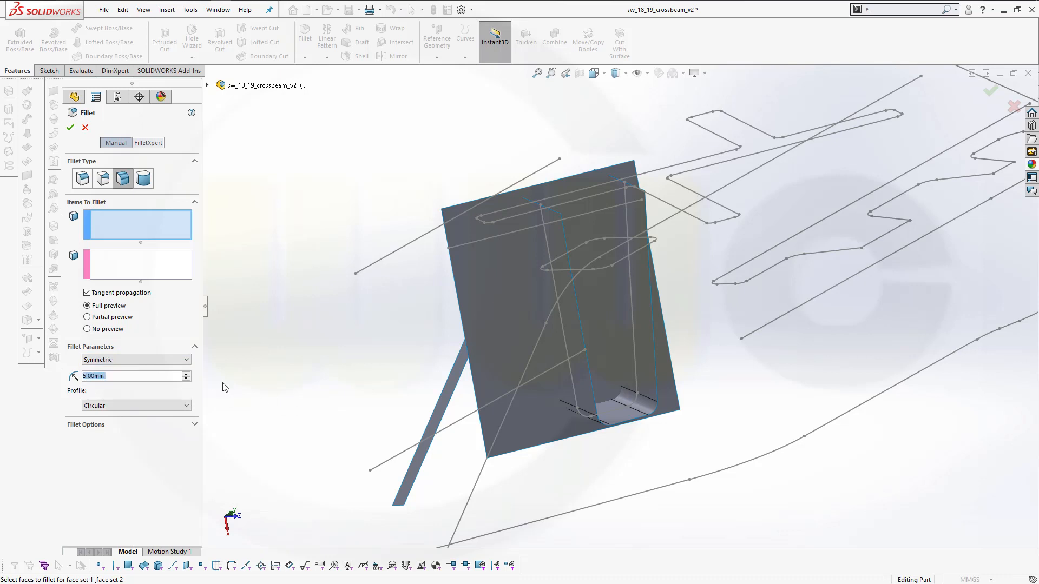
left_click(146, 226)
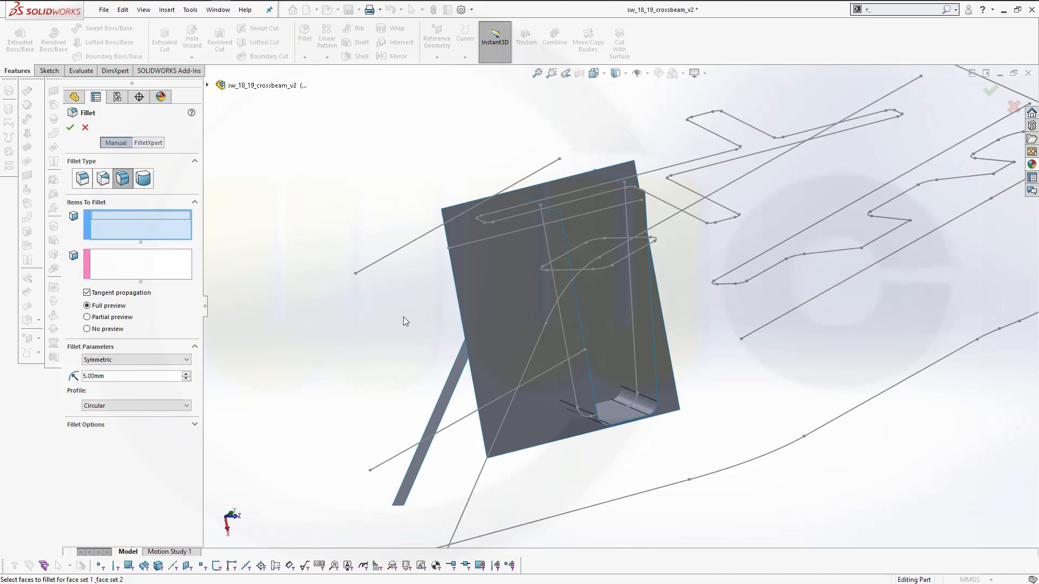
left_click(484, 274)
mouse_move(375, 330)
middle_mouse_down()
mouse_move(404, 331)
mouse_move(205, 244)
middle_mouse_up()
left_click(72, 216)
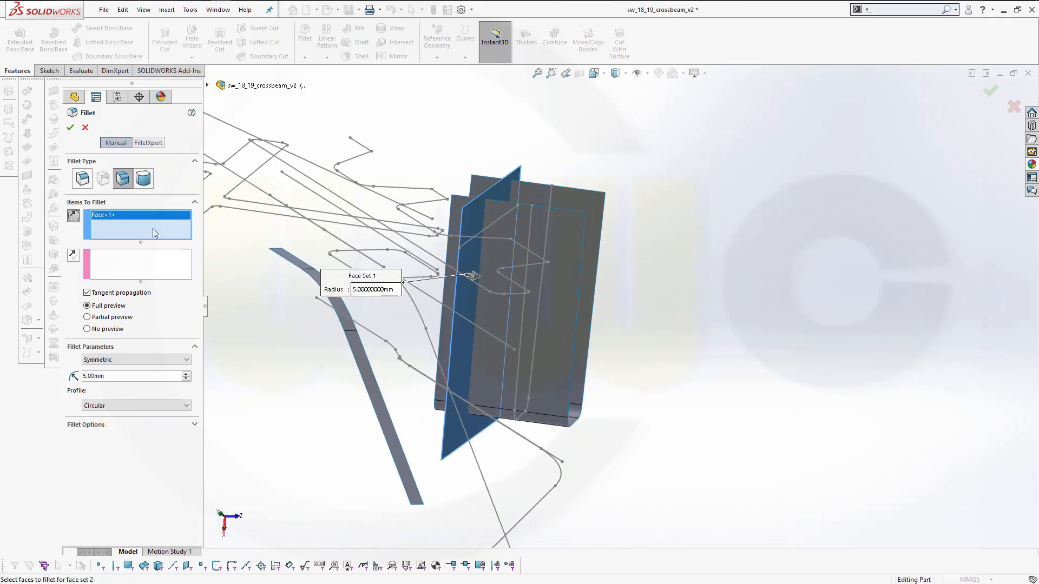
Add the U-shaped surface as second face set with its normal reversed and complete the 5 mm face fillet
left_click(158, 264)
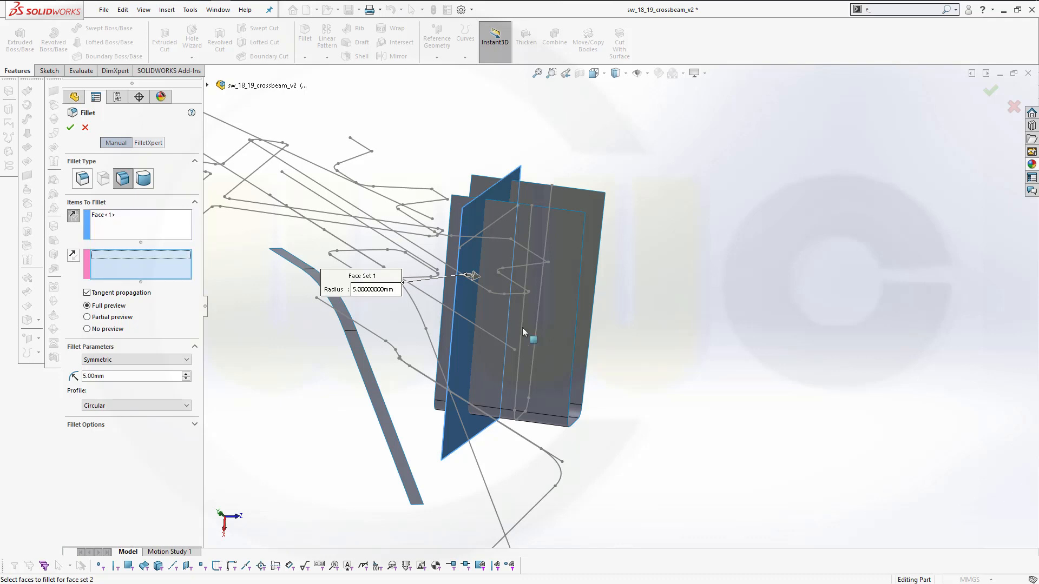
left_click(550, 300)
mouse_move(727, 385)
middle_mouse_down()
mouse_move(689, 424)
mouse_move(649, 422)
middle_mouse_up()
left_click(74, 257)
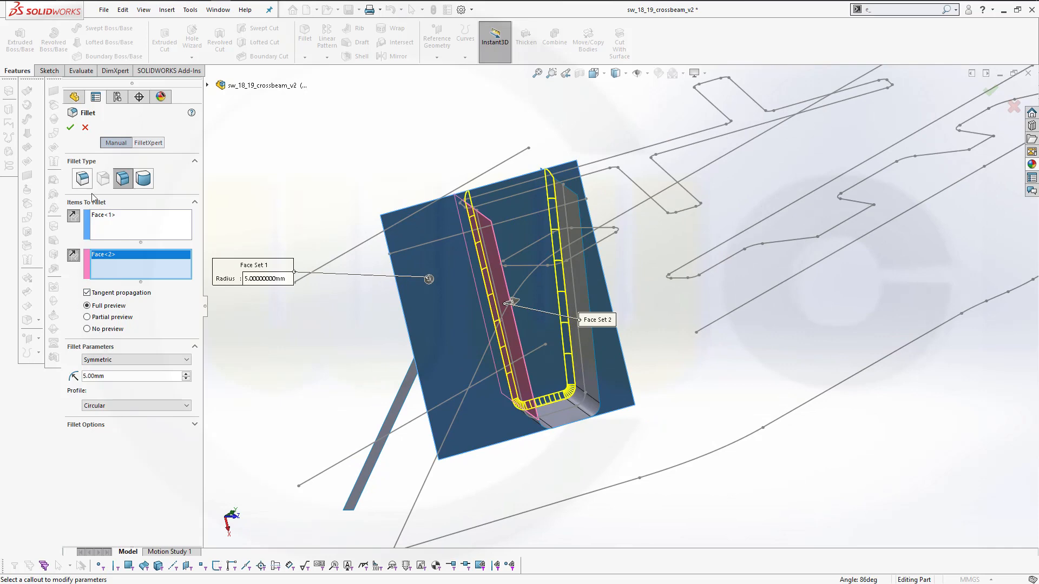
left_click(70, 127)
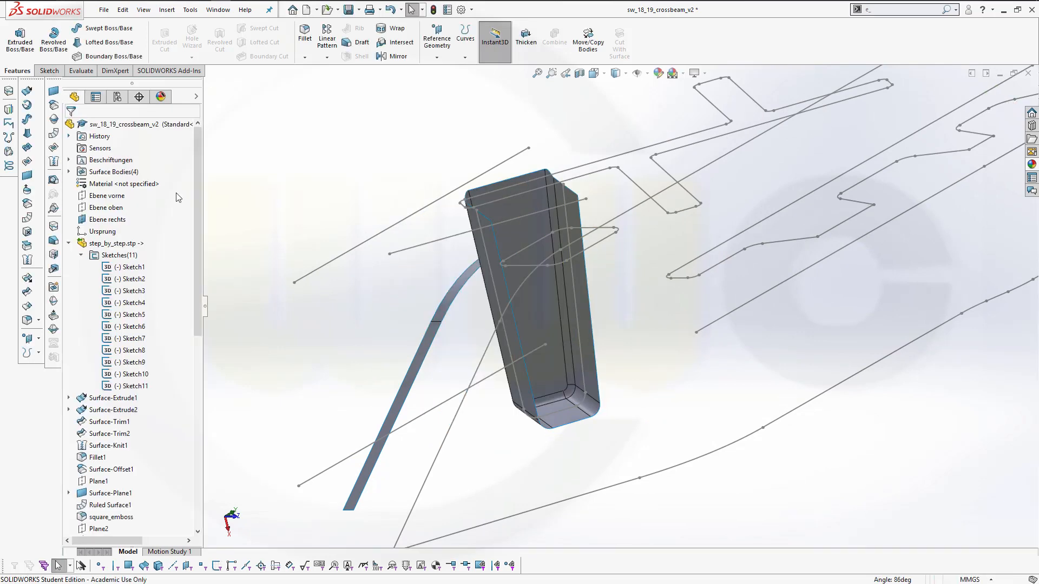
Rename the last face fillet feature in the history as small_emboss
mouse_move(590, 355)
middle_mouse_down()
mouse_move(617, 327)
mouse_move(551, 315)
middle_mouse_up()
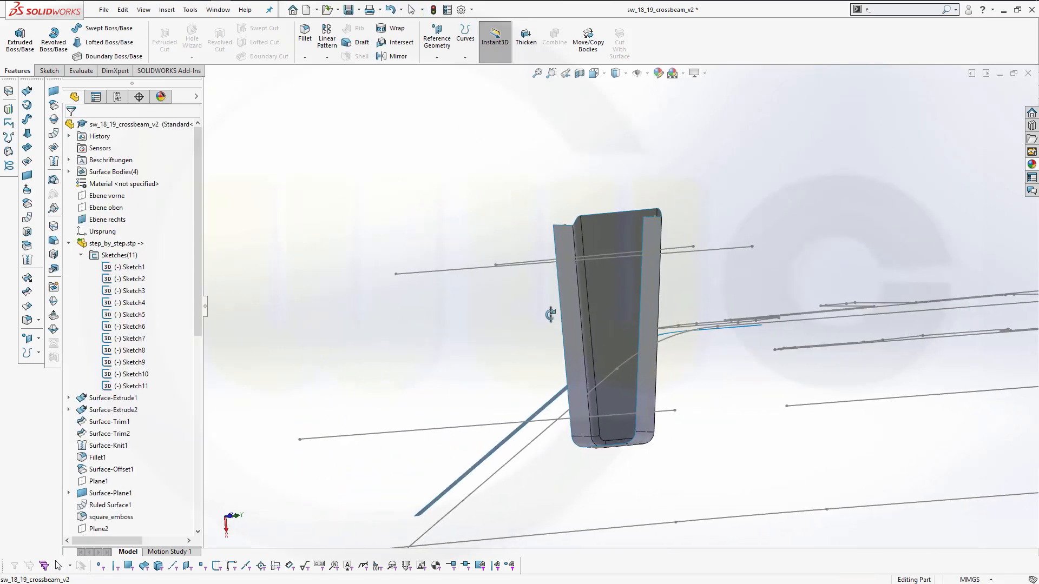
scroll(596, 211, "up", 5)
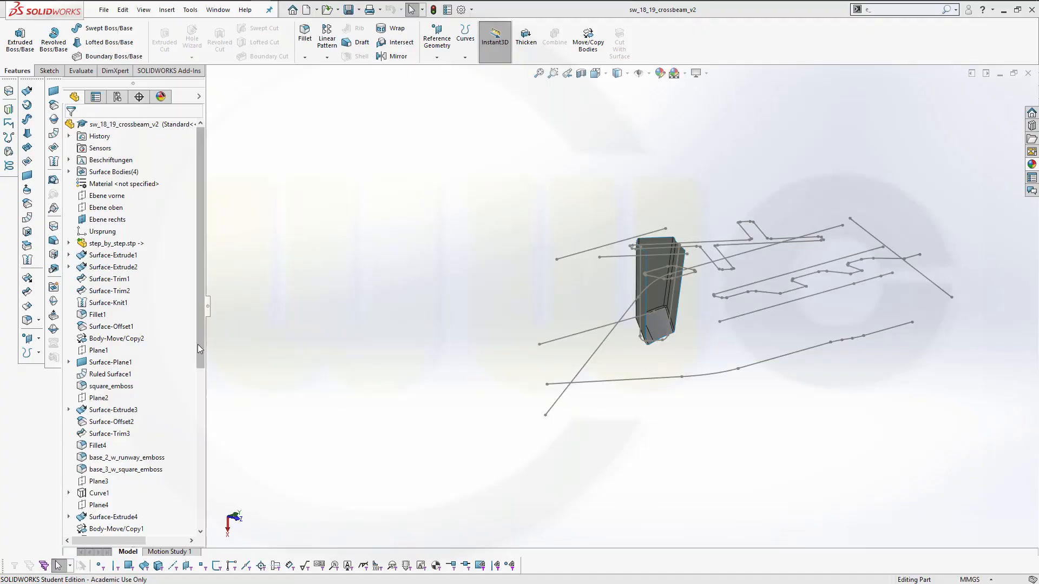
left_click_drag(202, 340, 203, 505)
left_click(106, 529)
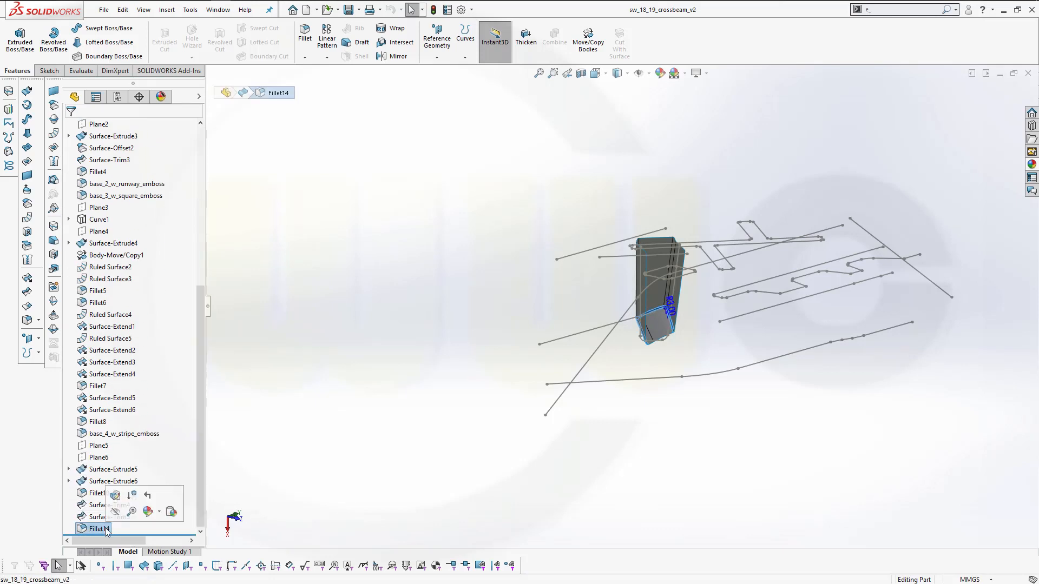
left_click(100, 529)
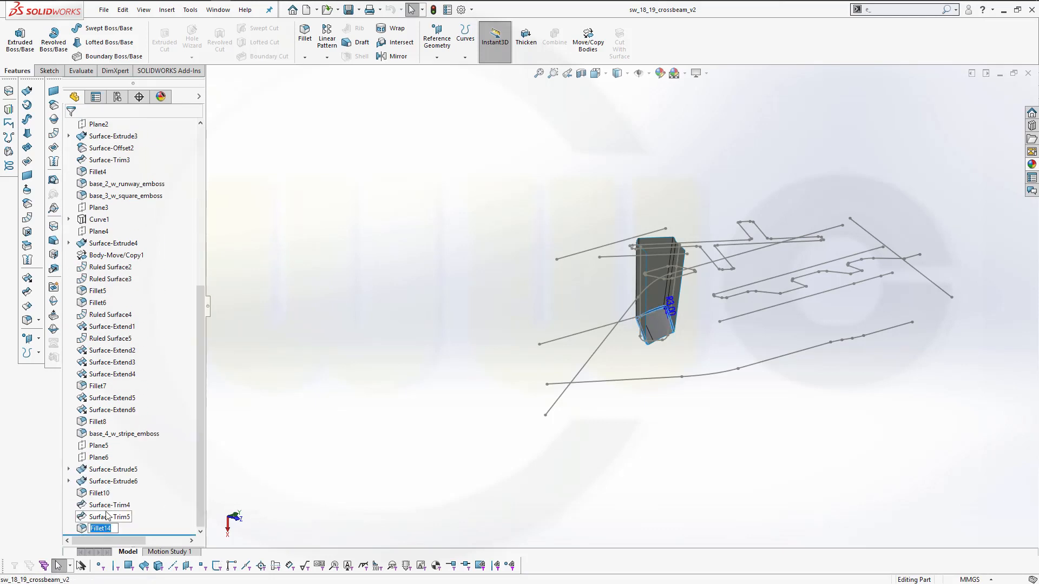
type("small_emboss")
key("Return")
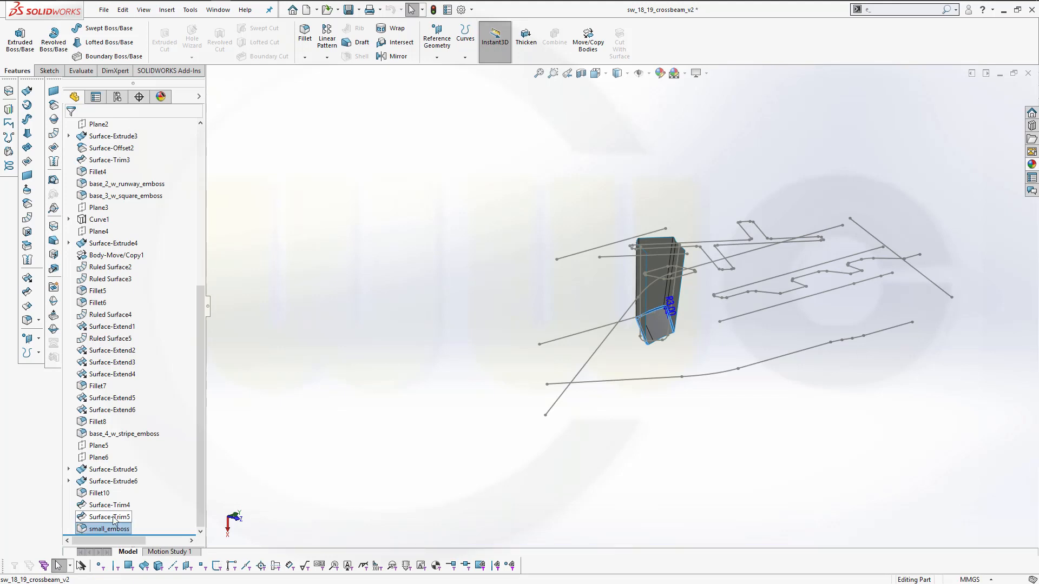
List the part's surface bodies and show the hidden base_offset_2 body
scroll(116, 244, "up", 8)
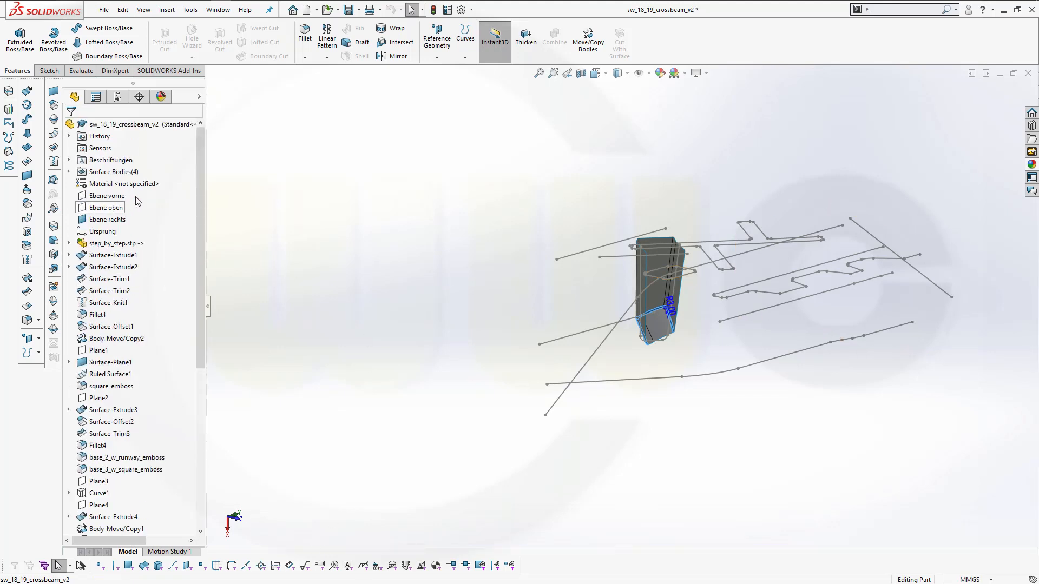
left_click(70, 172)
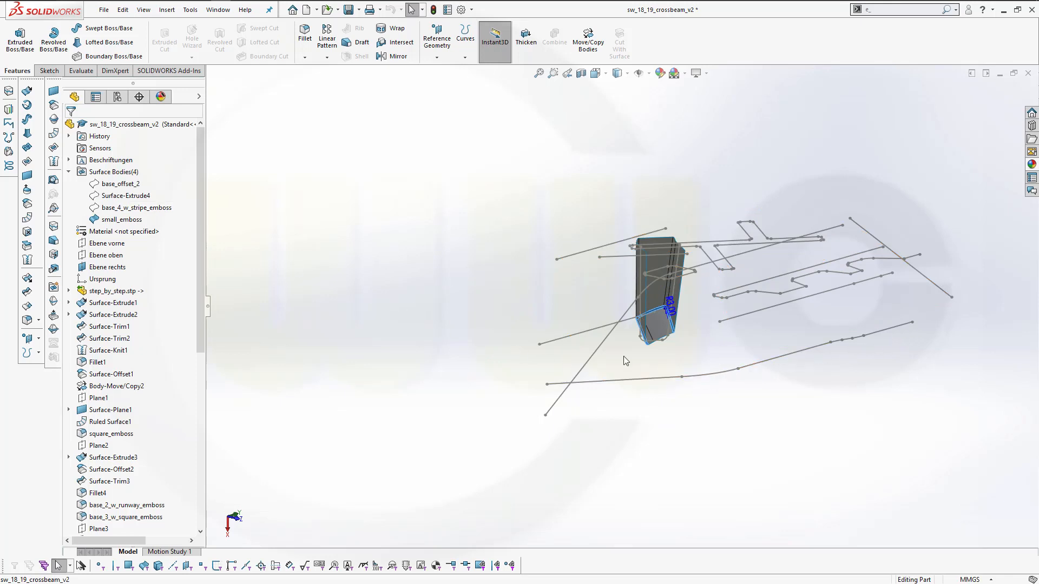
left_click(120, 184)
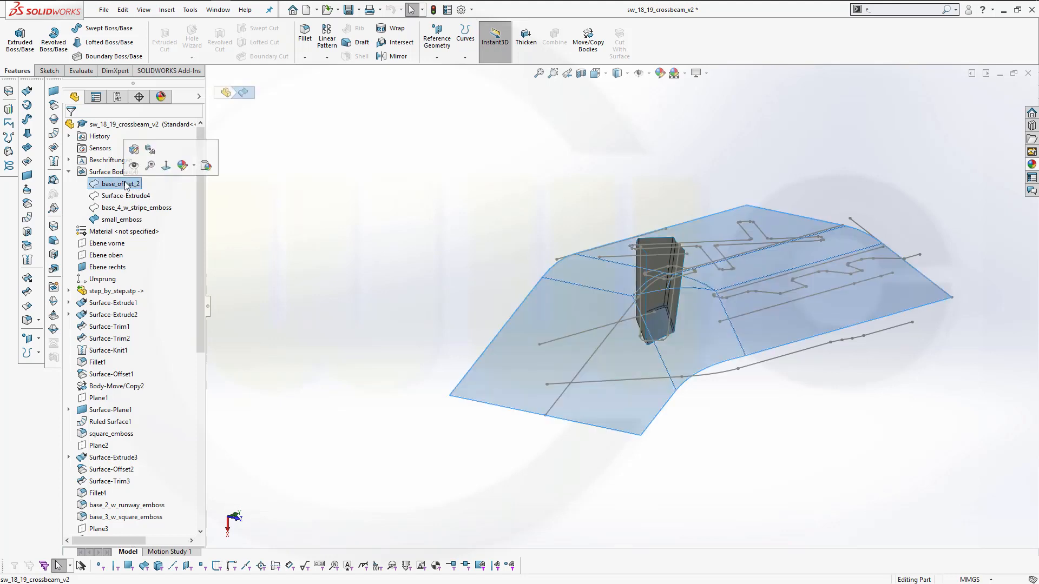
left_click(135, 166)
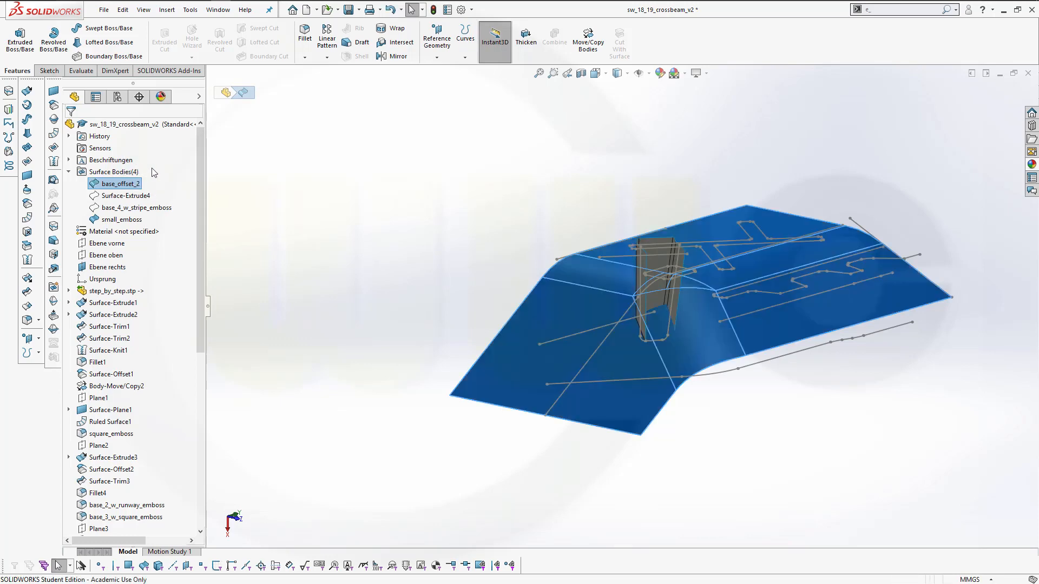
Examine from several angles where the small_emboss body passes through the base_offset_2 surface
middle_click_drag(454, 214, 487, 147)
left_click(368, 210)
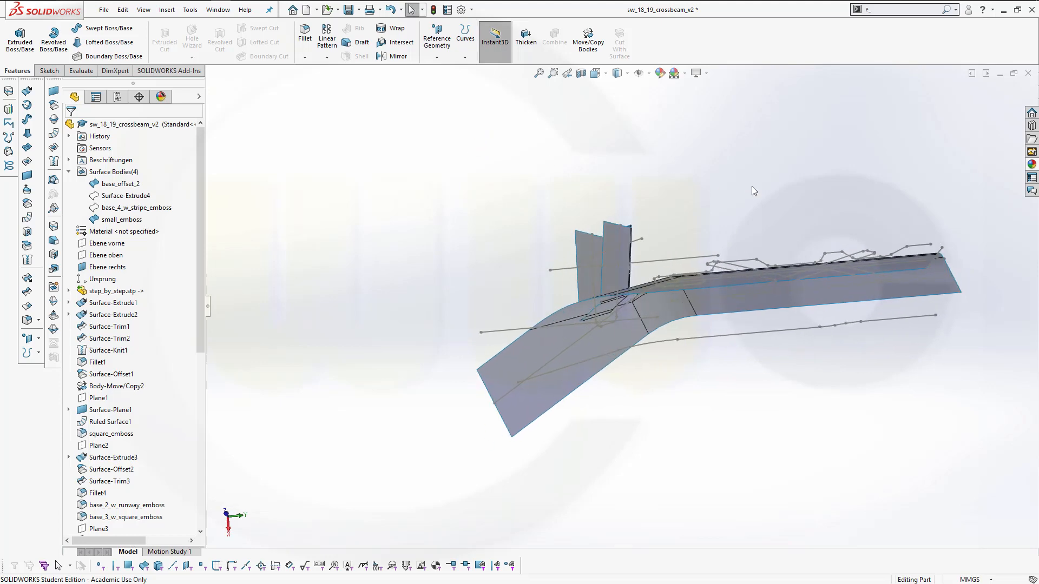
scroll(741, 192, "up", 2)
scroll(741, 191, "down", 3)
middle_click_drag(586, 369, 605, 397)
scroll(470, 434, "down", 4)
middle_click(549, 420)
middle_click_drag(550, 420, 569, 390)
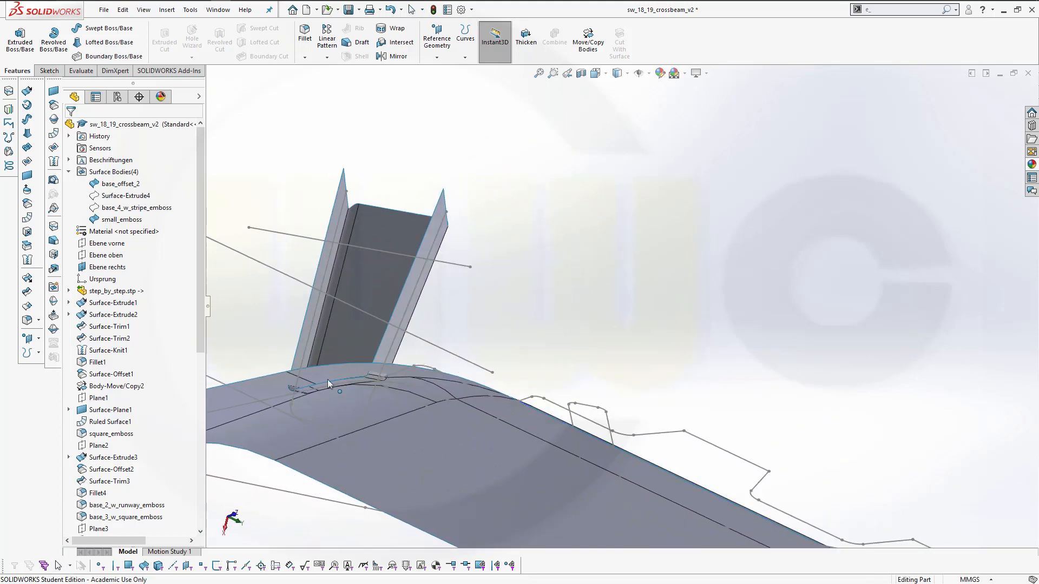
scroll(326, 378, "up", 2)
scroll(378, 396, "down", 7)
scroll(531, 320, "up", 6)
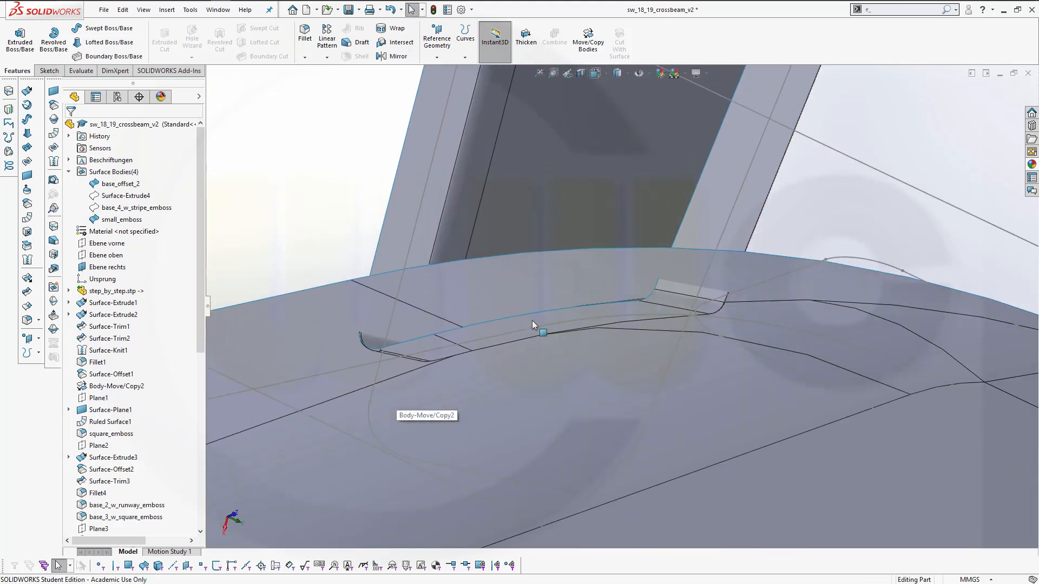
middle_click_drag(623, 340, 574, 364)
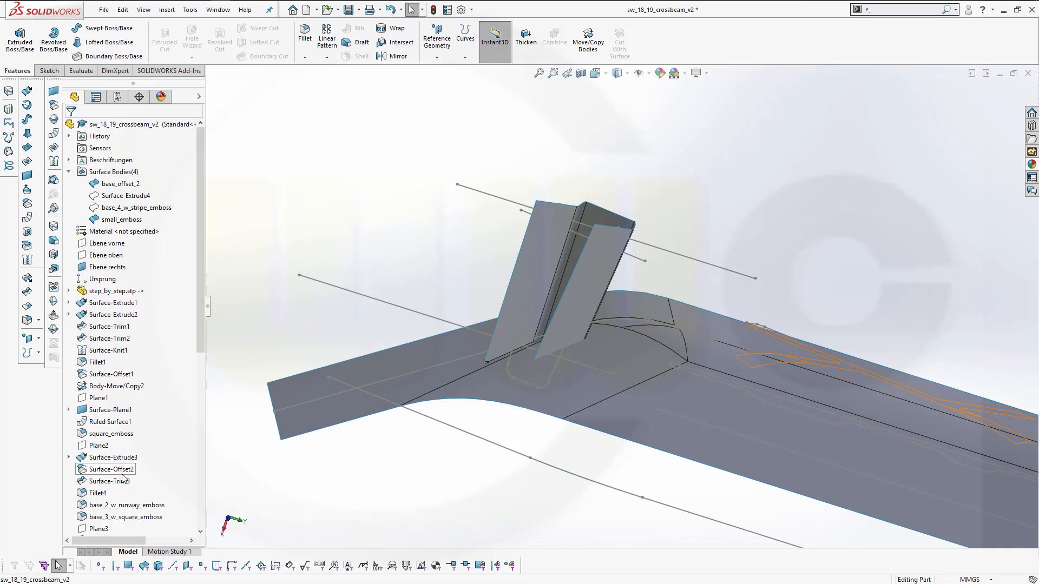
Review the feature history around Body-Move/Copy1 and the stripe emboss features that follow it
scroll(136, 503, "down", 2)
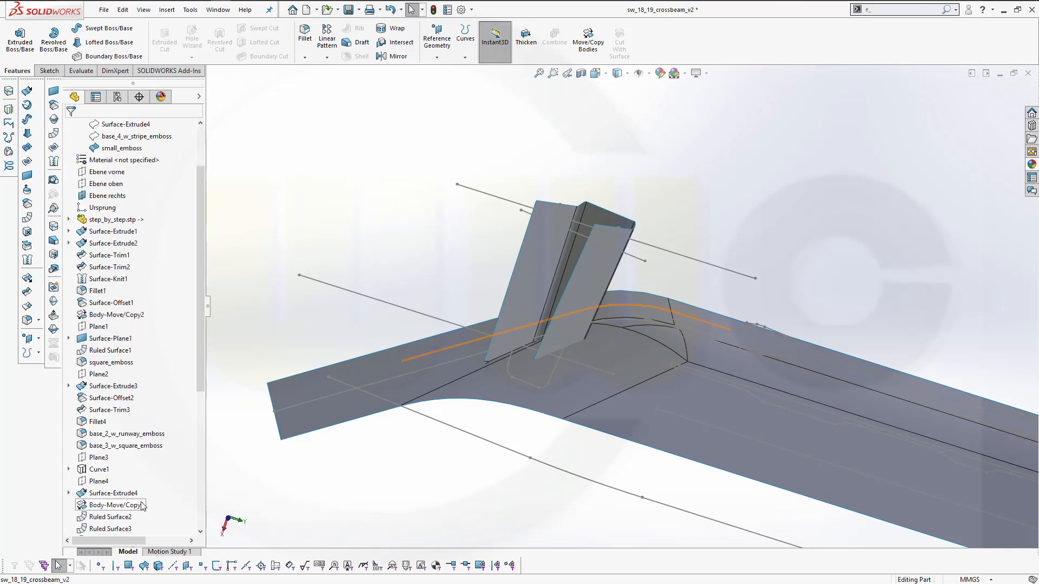
left_click(115, 506)
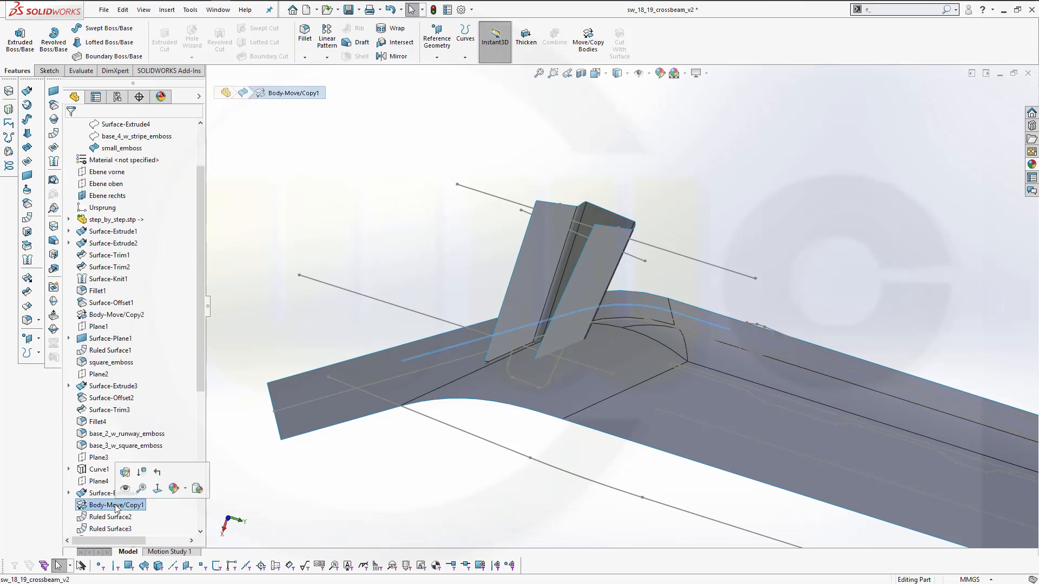
scroll(116, 507, "down", 3)
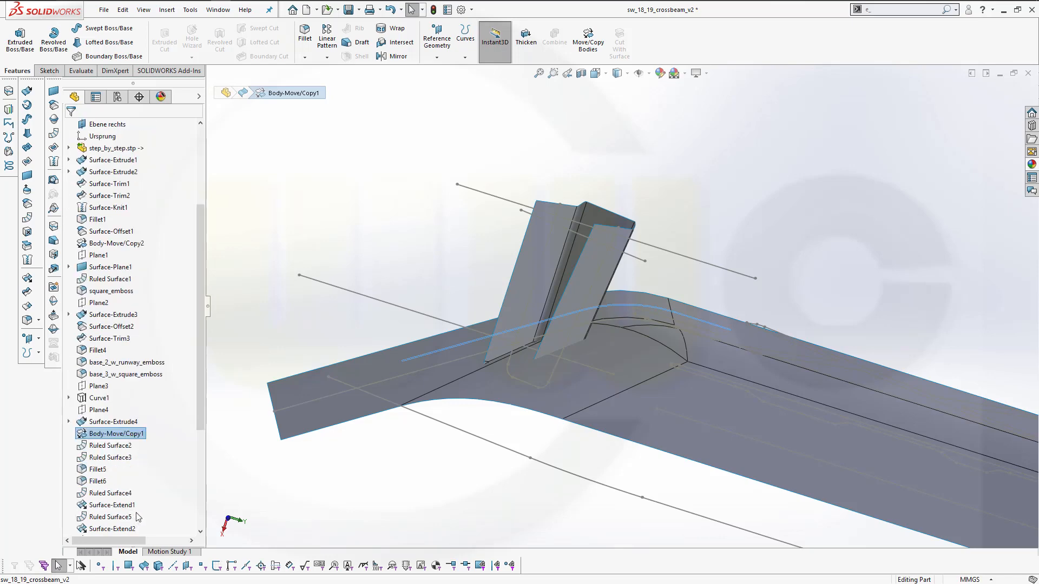
scroll(140, 510, "down", 3)
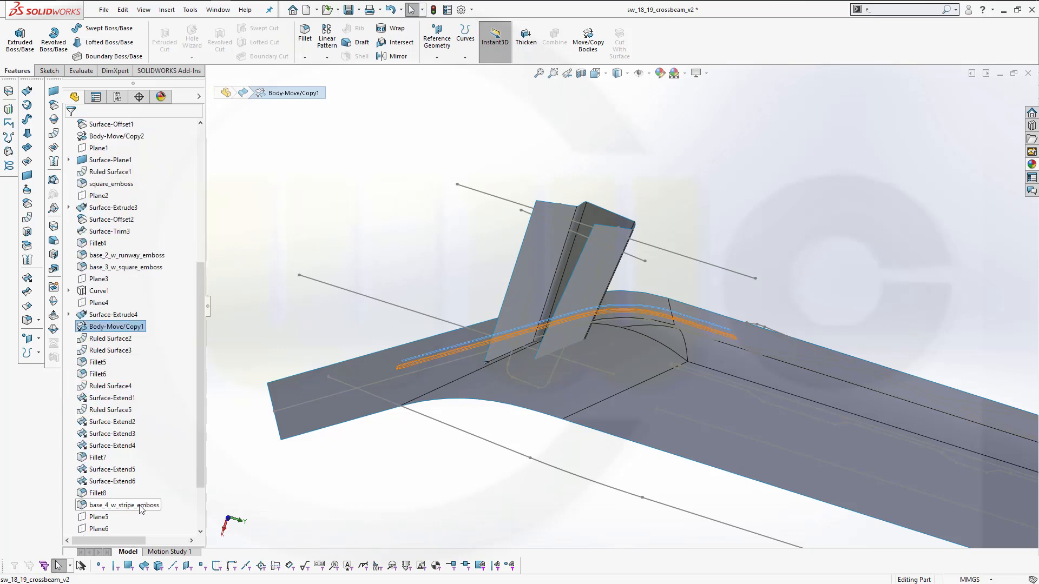
scroll(142, 507, "up", 3)
scroll(255, 416, "up", 9)
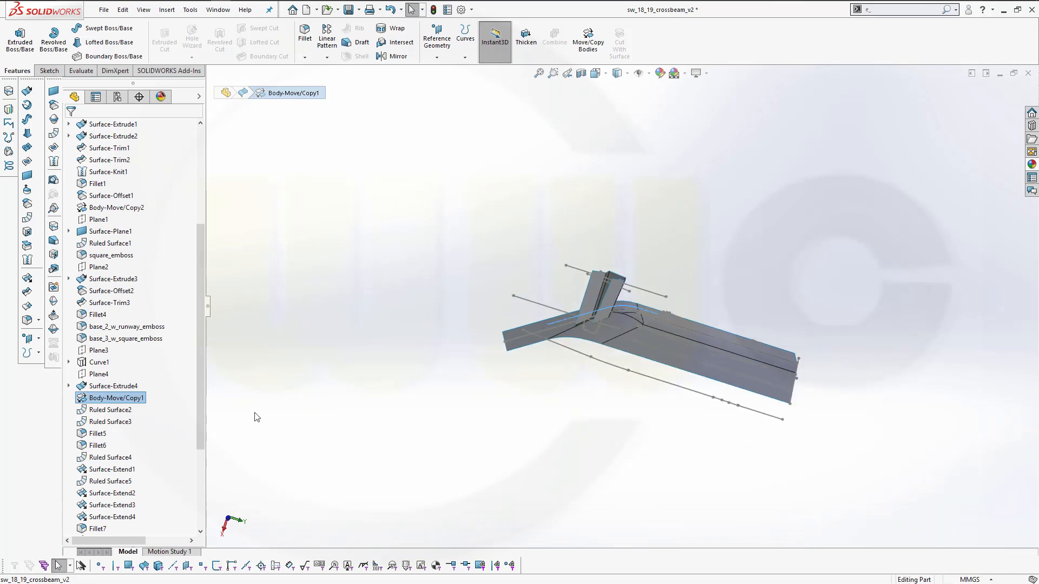
scroll(184, 216, "up", 5)
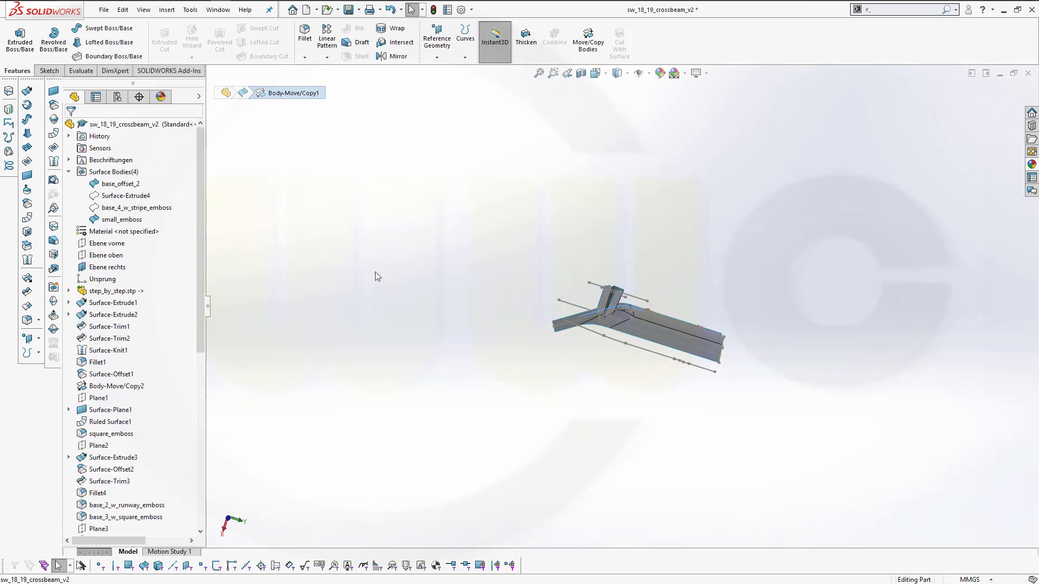
Rename the base_offset_2 surface body as base_copy and clear the selection
left_click(120, 183)
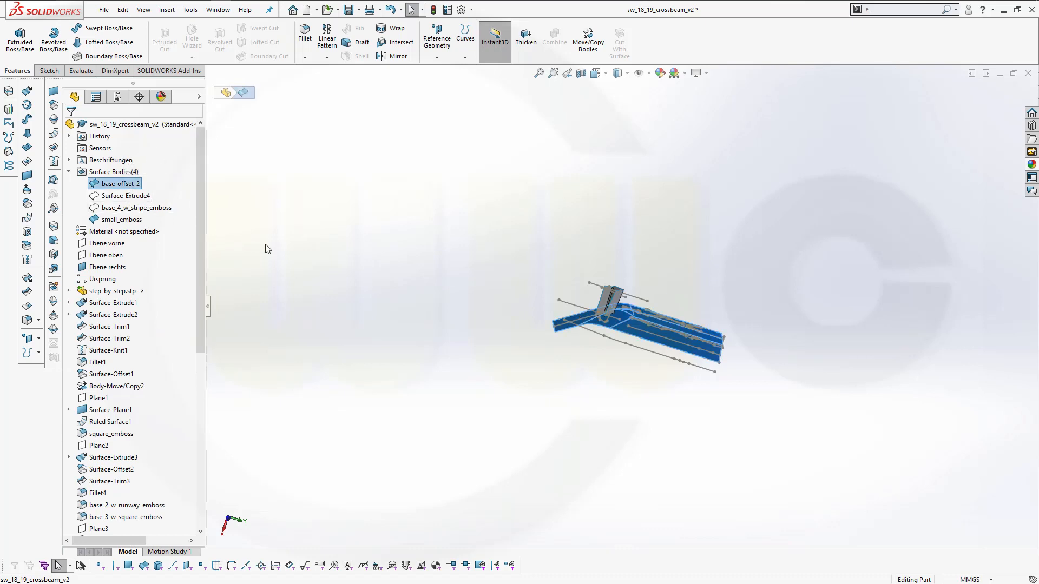
middle_click_drag(388, 305, 615, 347)
scroll(615, 347, "down", 5)
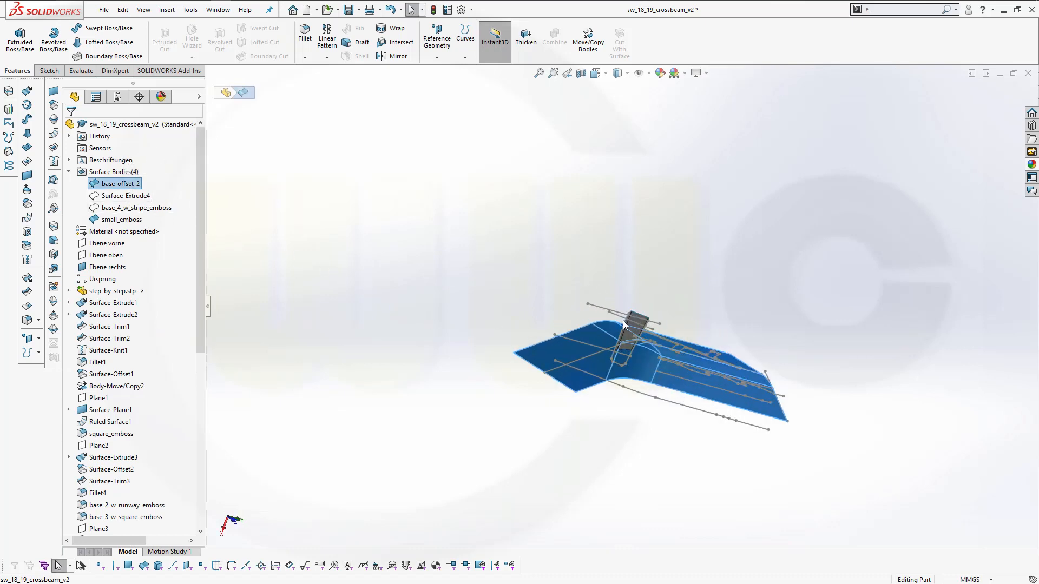
mouse_move(447, 320)
middle_mouse_down()
mouse_move(443, 308)
mouse_move(454, 310)
middle_mouse_up()
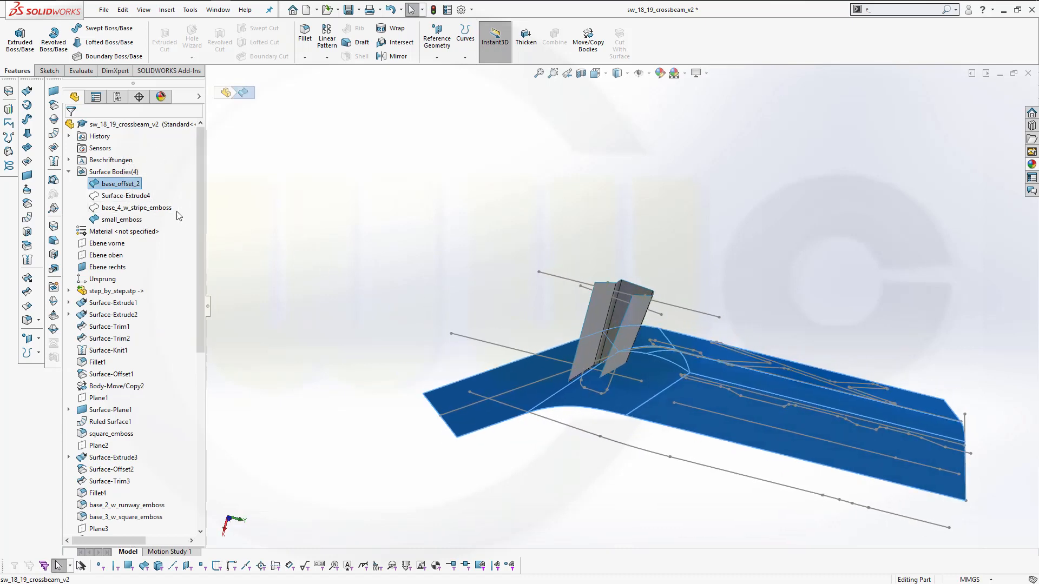
left_click(138, 185)
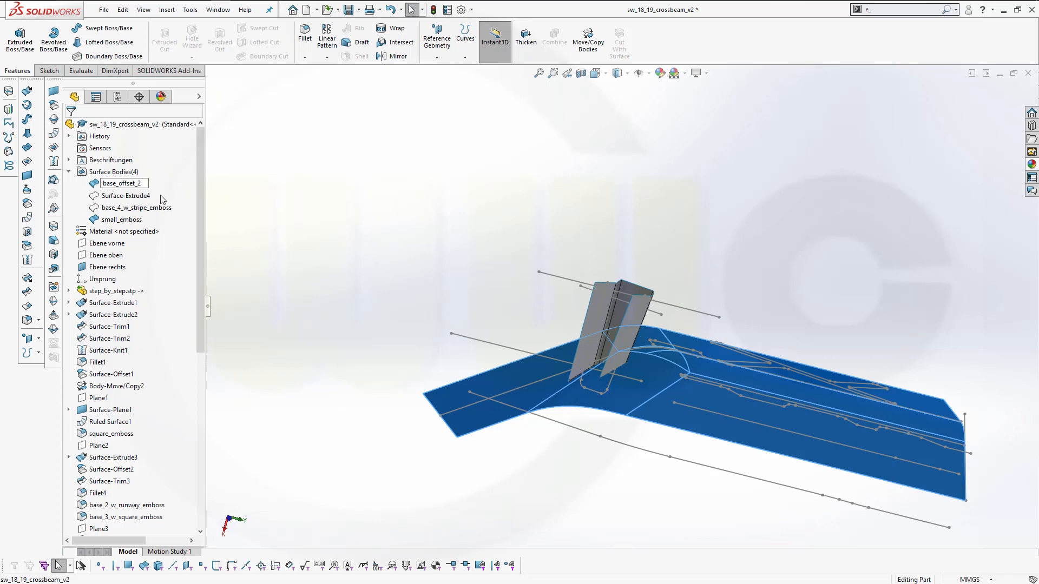
key("BackSpace")
key("BackSpace")
type("copy")
key("Return")
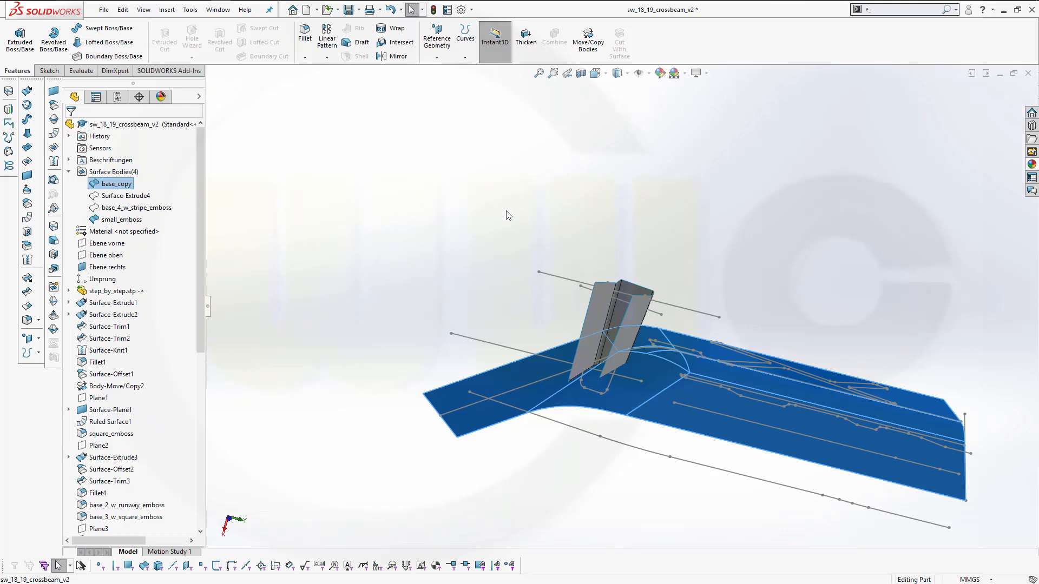
left_click(541, 222)
Show the base_4_w_stripe_emboss body temporarily to compare it with the base_copy surface, and hide it again
middle_click_drag(751, 346, 727, 395)
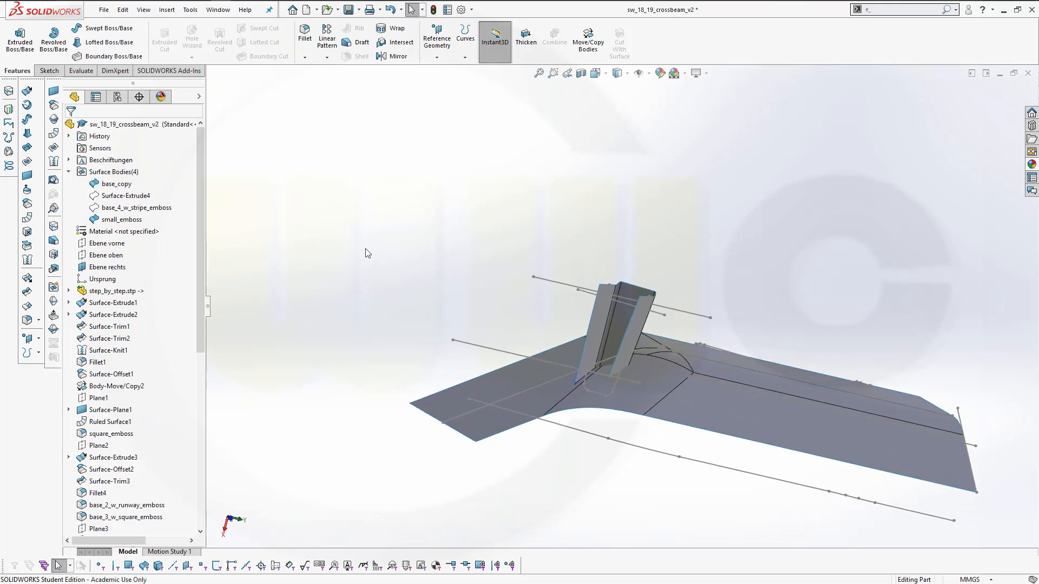
right_click(126, 212)
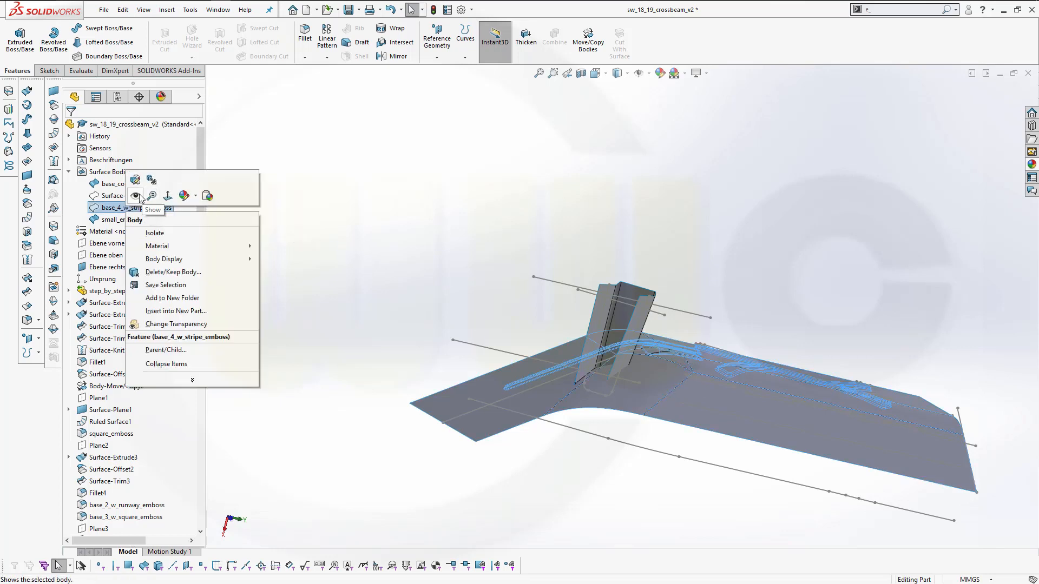
left_click(259, 219)
middle_click_drag(704, 302, 791, 335)
scroll(787, 369, "down", 4)
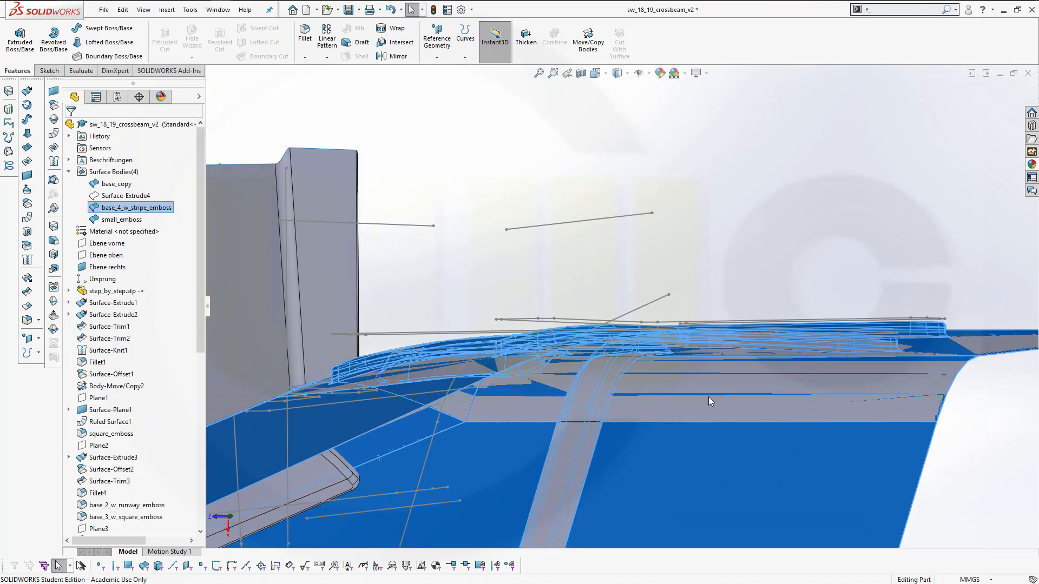
scroll(708, 398, "up", 2)
middle_click_drag(581, 365, 605, 407)
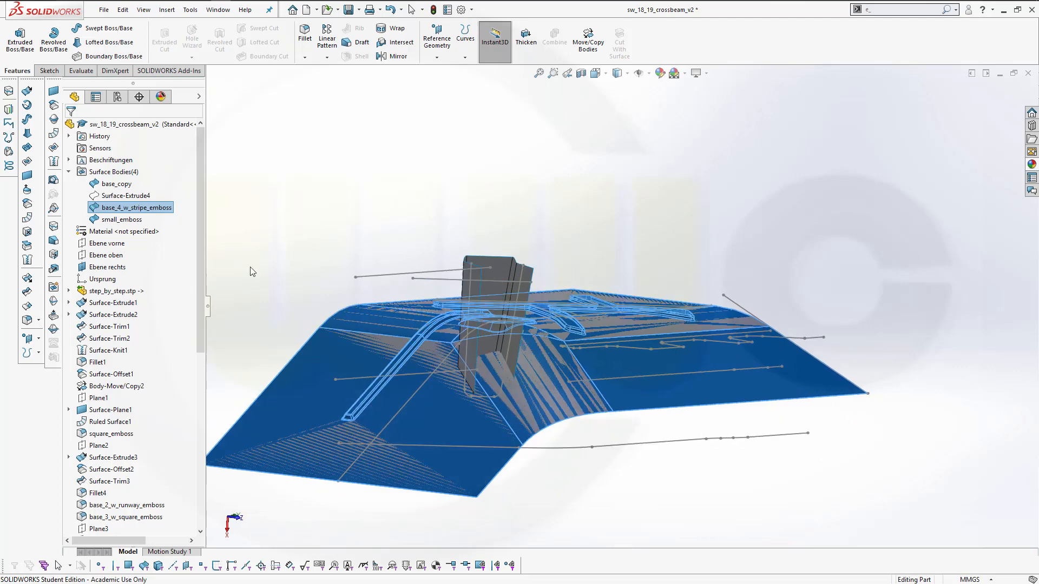
right_click(120, 207)
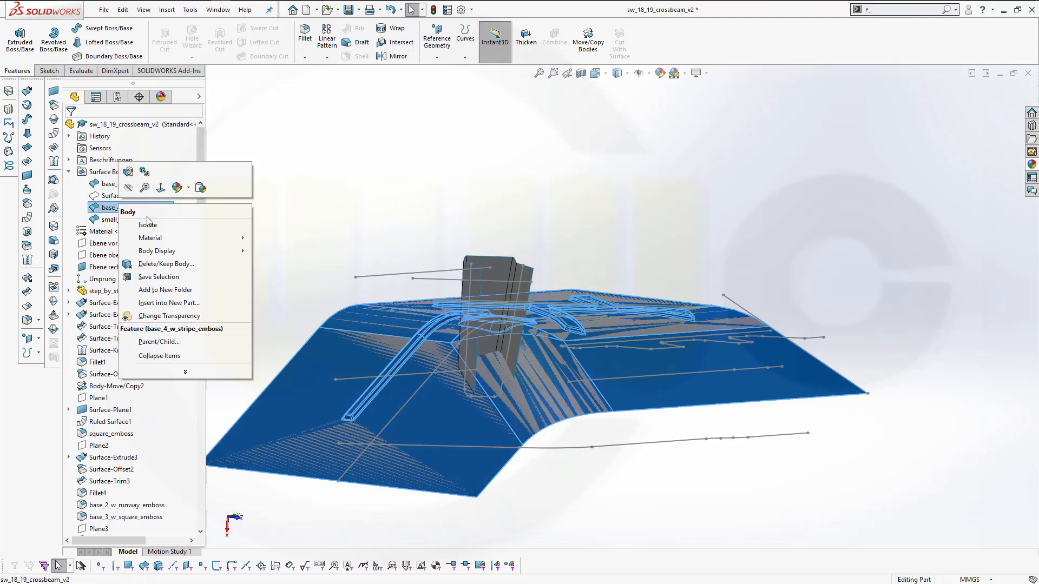
left_click(132, 187)
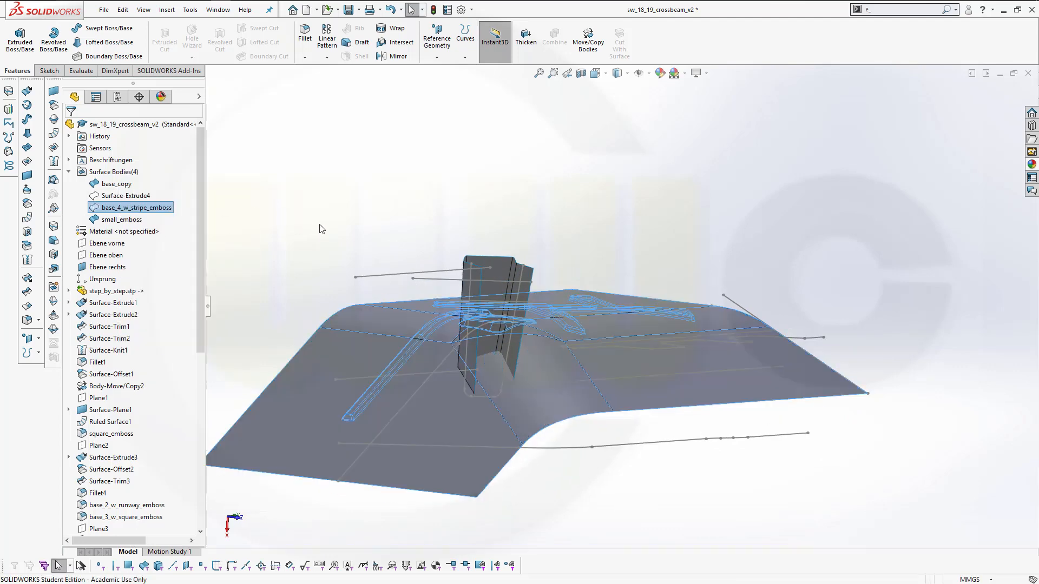
left_click(395, 241)
middle_click_drag(405, 259, 375, 278)
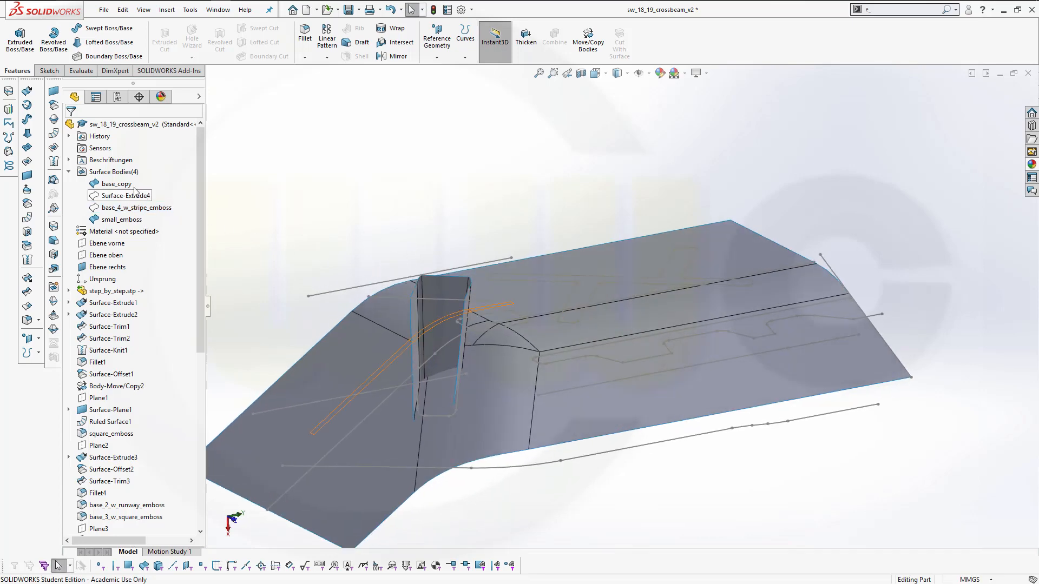
left_click(128, 184)
left_click(323, 219)
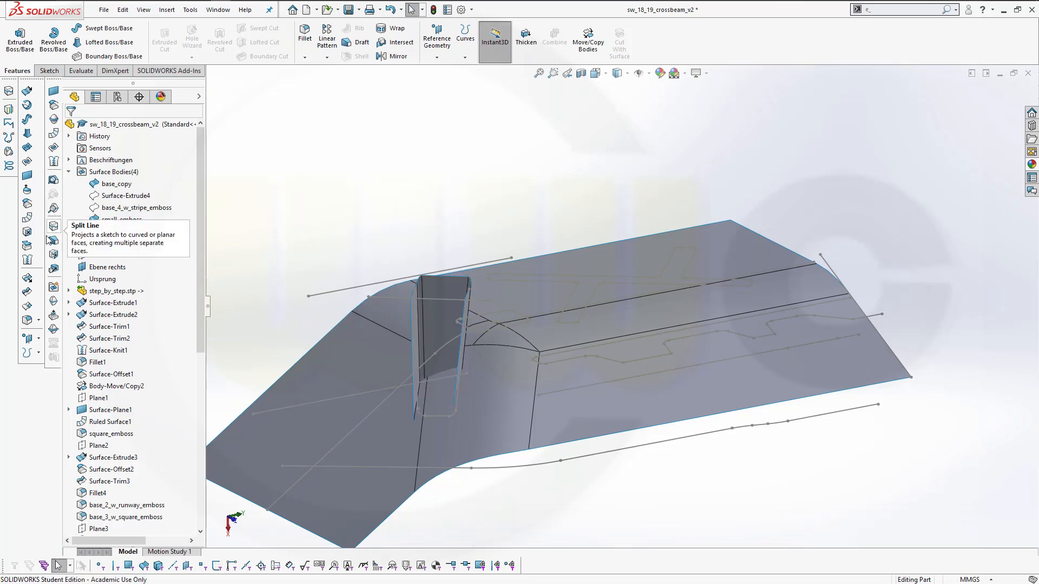
Offset the base_copy surface body by 6 mm with the offset direction reversed
left_click(26, 203)
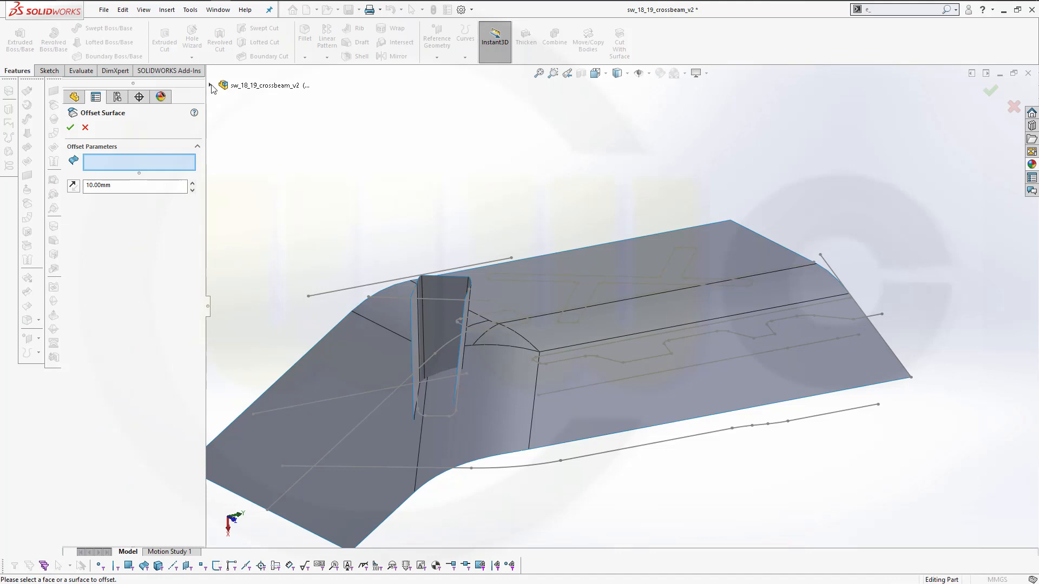
left_click(210, 87)
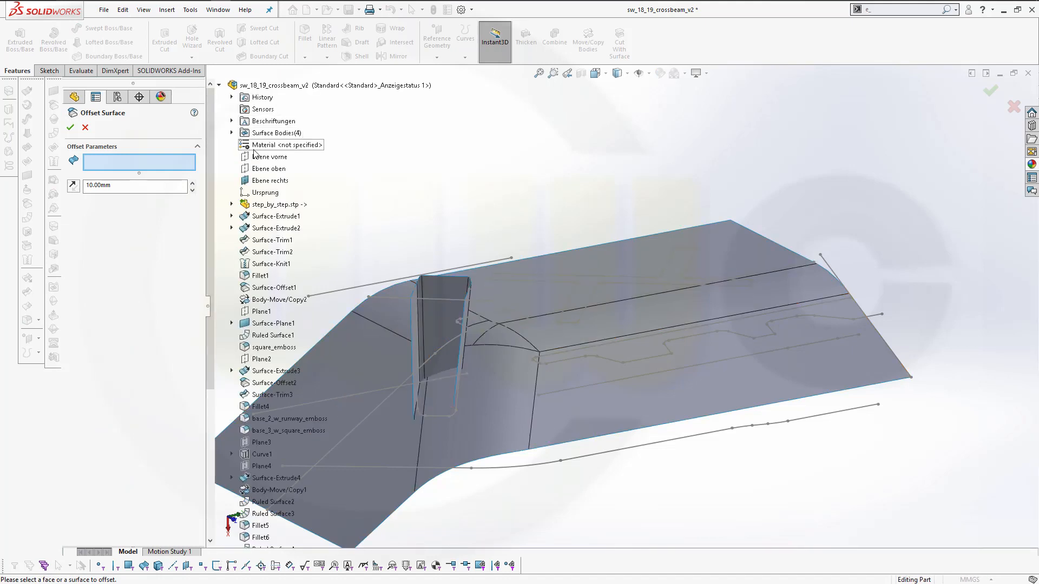
left_click(231, 133)
left_click(280, 145)
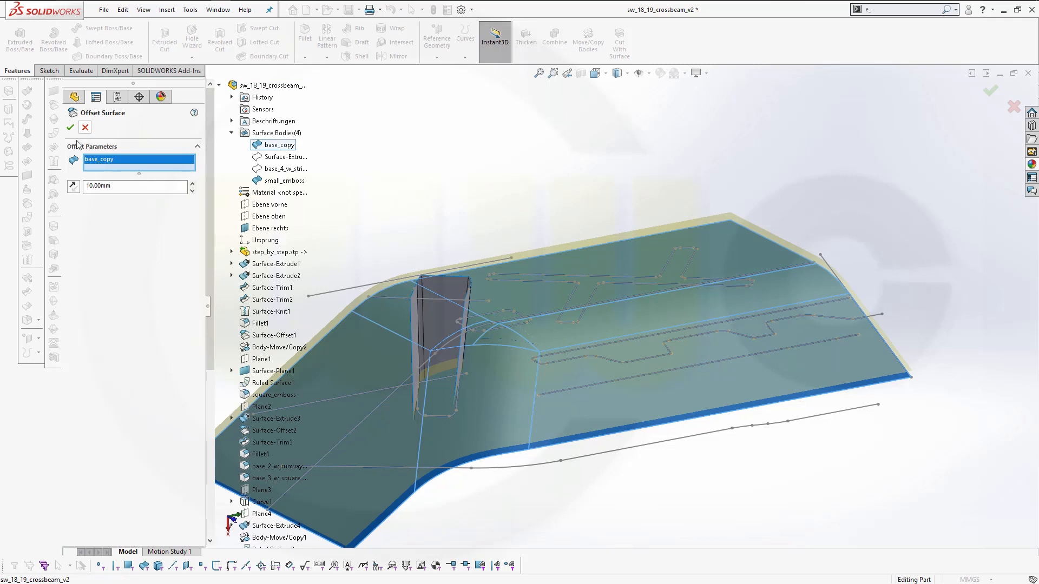
left_click(73, 187)
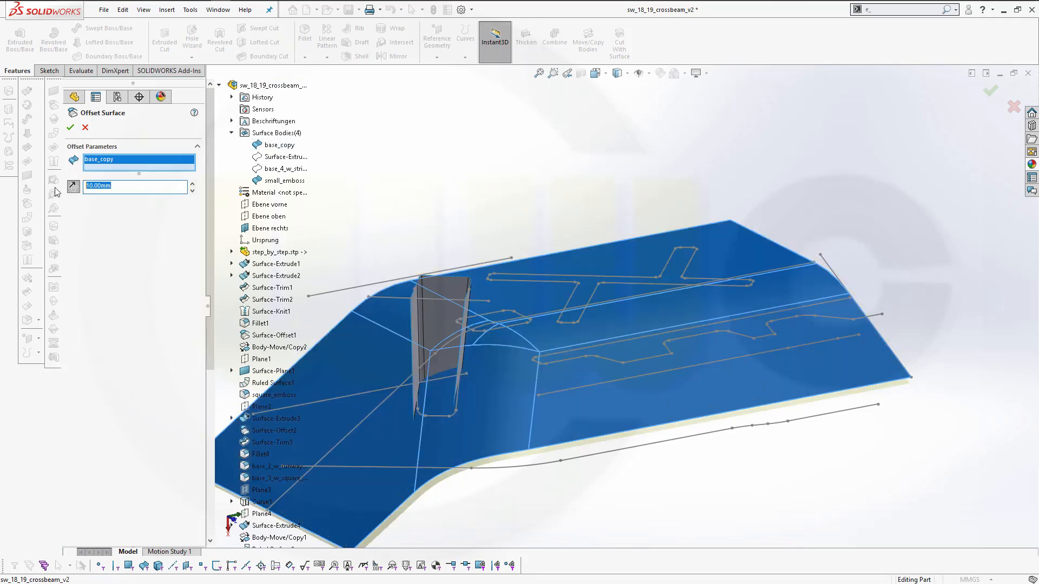
type("6")
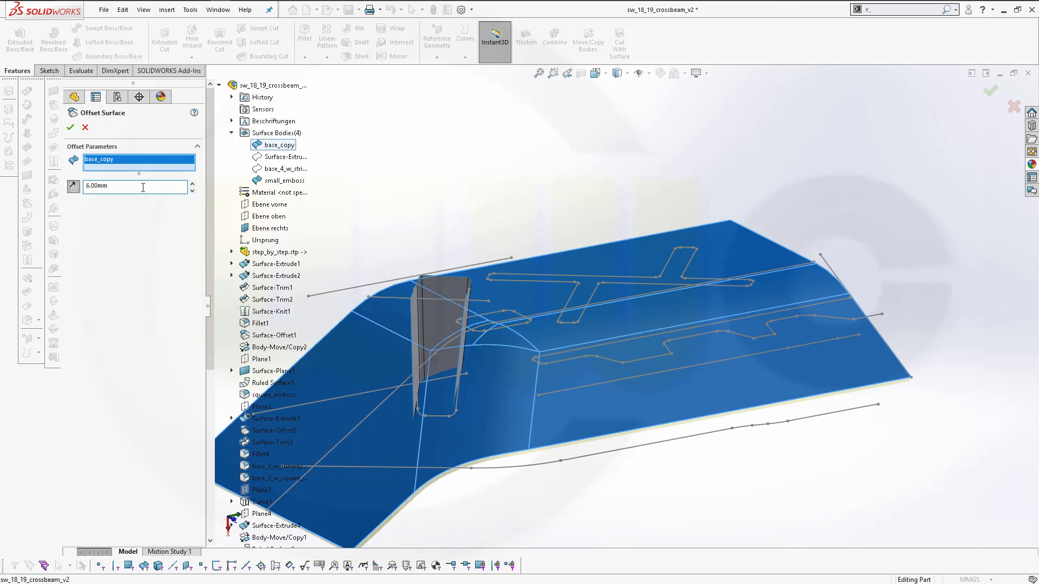
left_click(70, 127)
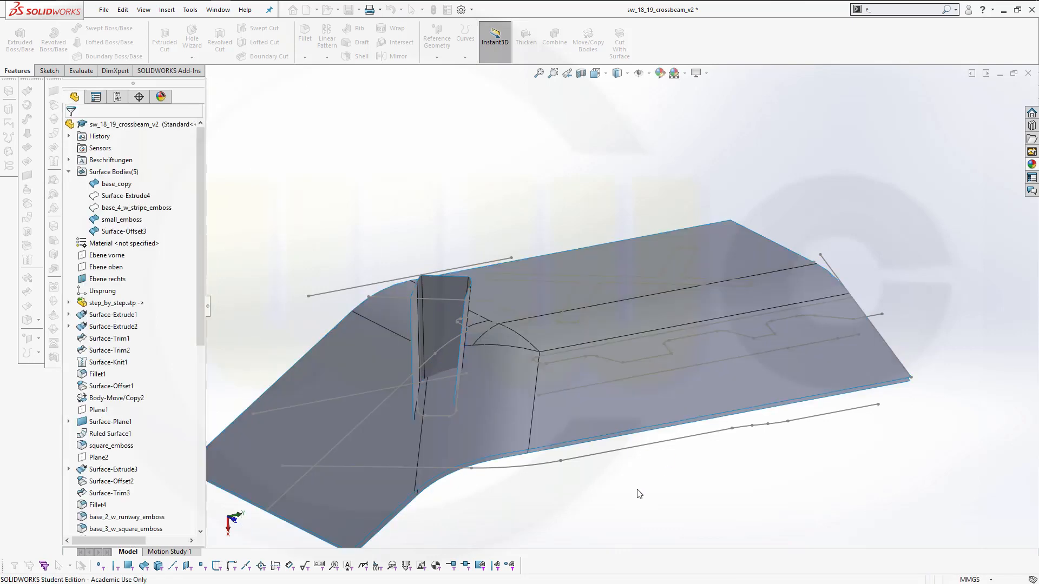
Apply a green appearance (RGB 0, 255, 0) to the Surface-Offset3 body only, instead of the whole part
middle_click_drag(592, 450, 514, 338)
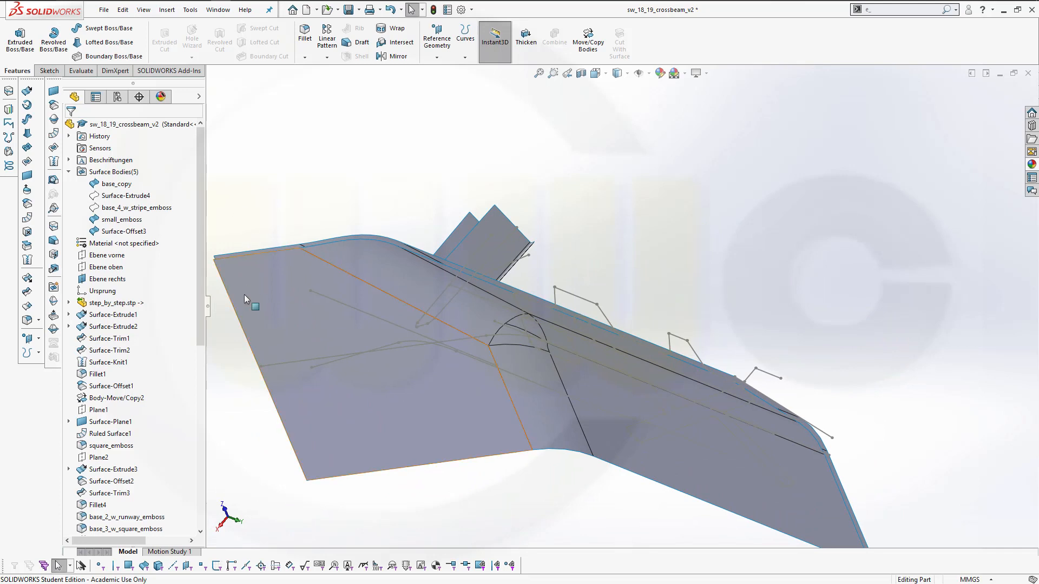
left_click(260, 297)
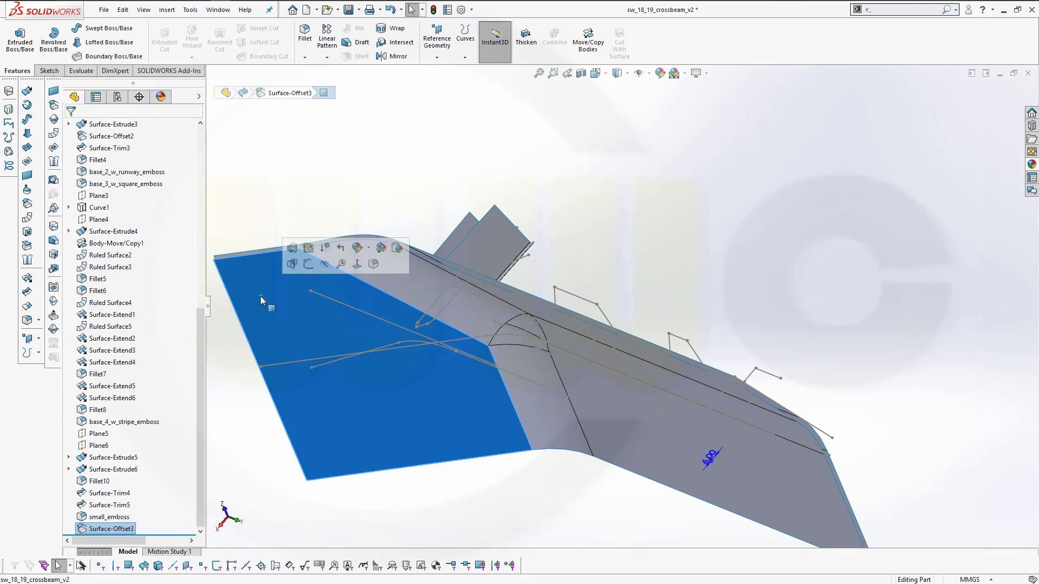
left_click(357, 249)
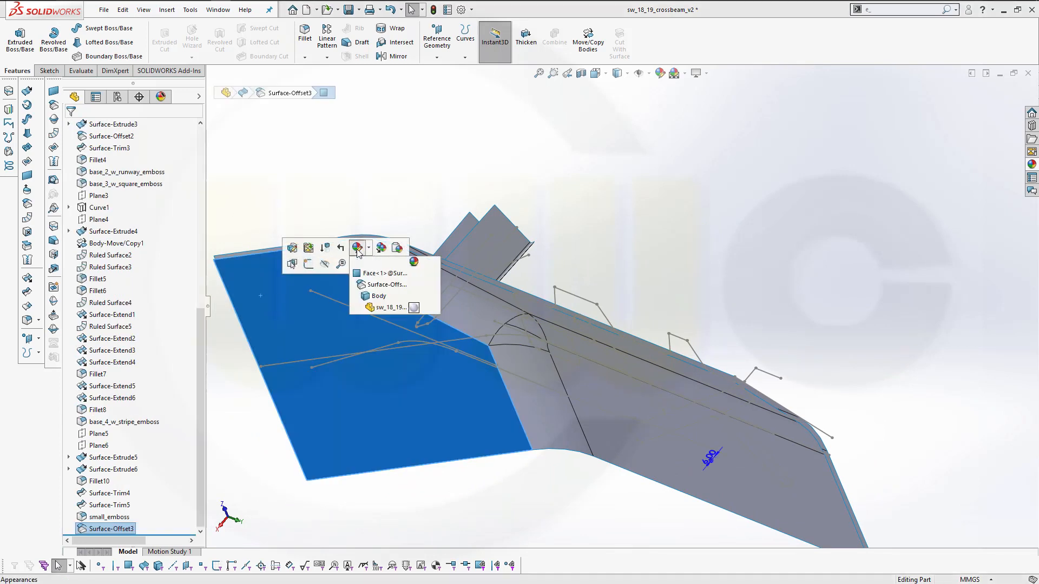
left_click(412, 308)
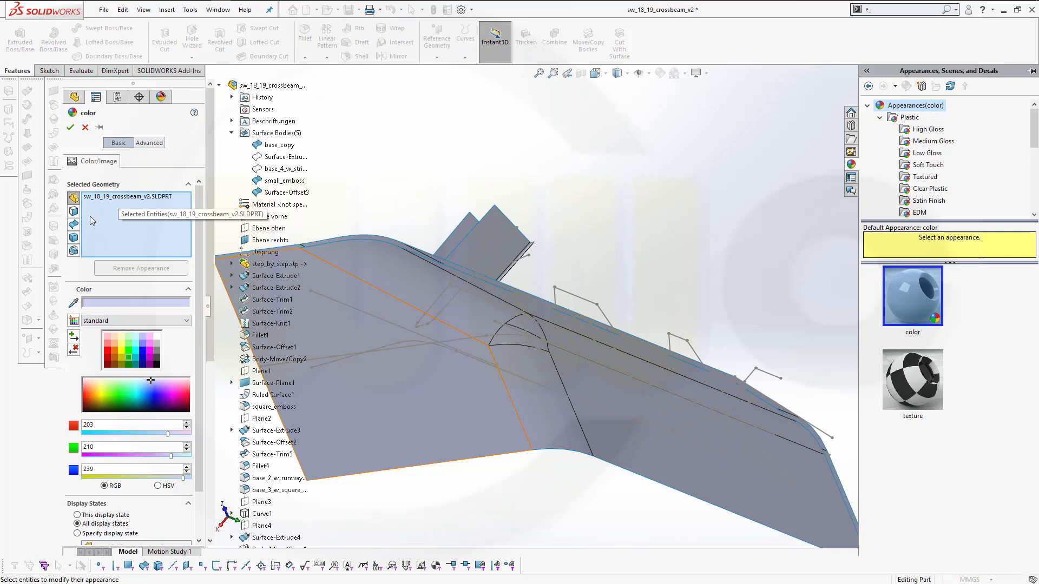
right_click(113, 198)
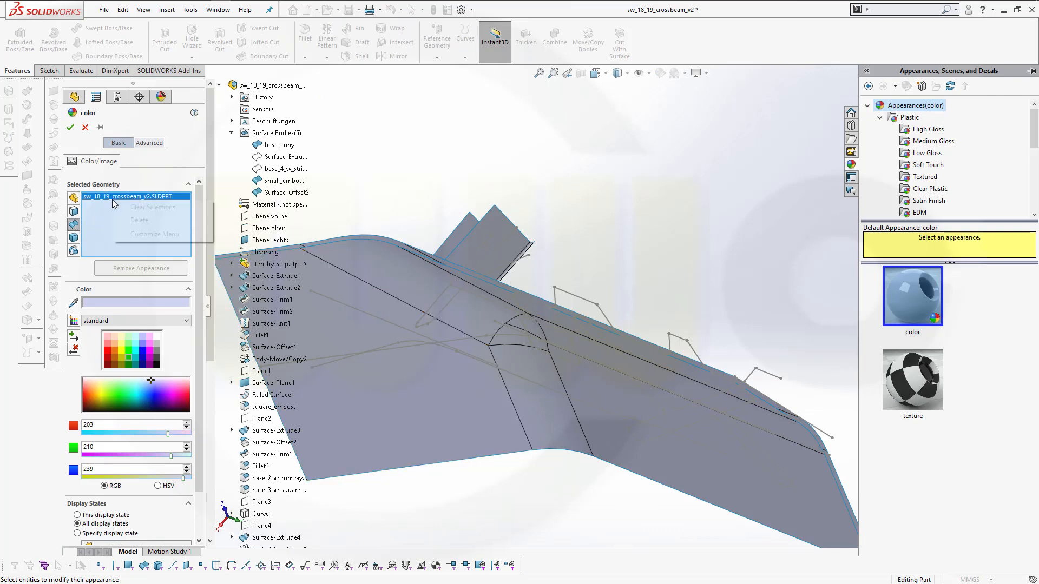
left_click(139, 220)
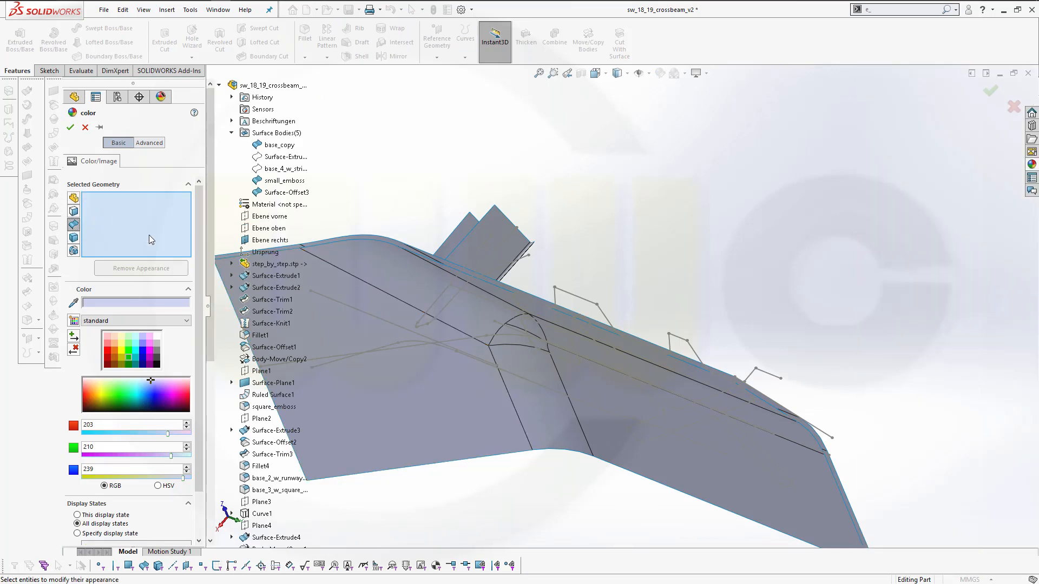
left_click(333, 336)
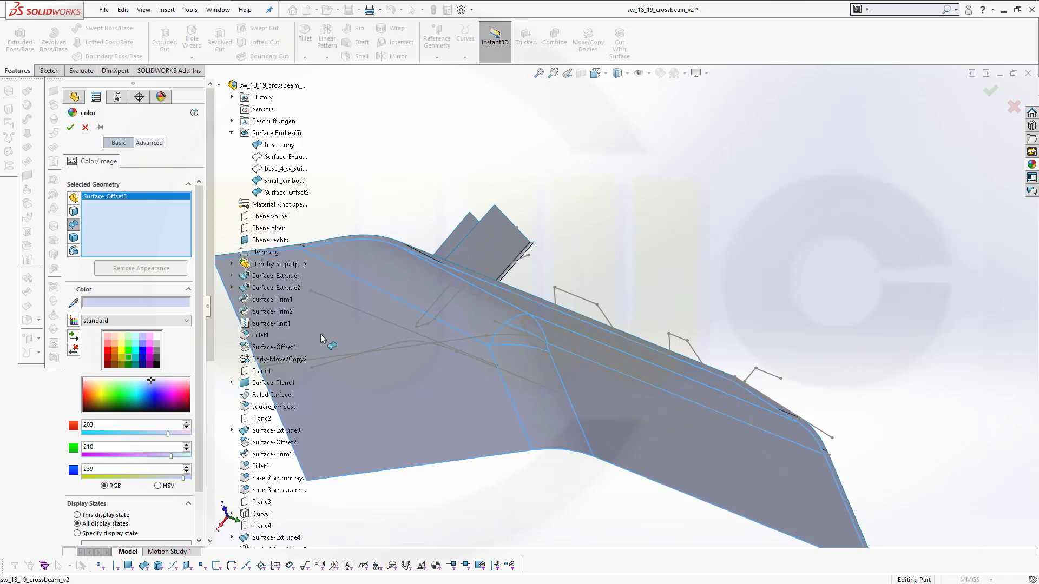
left_click(131, 354)
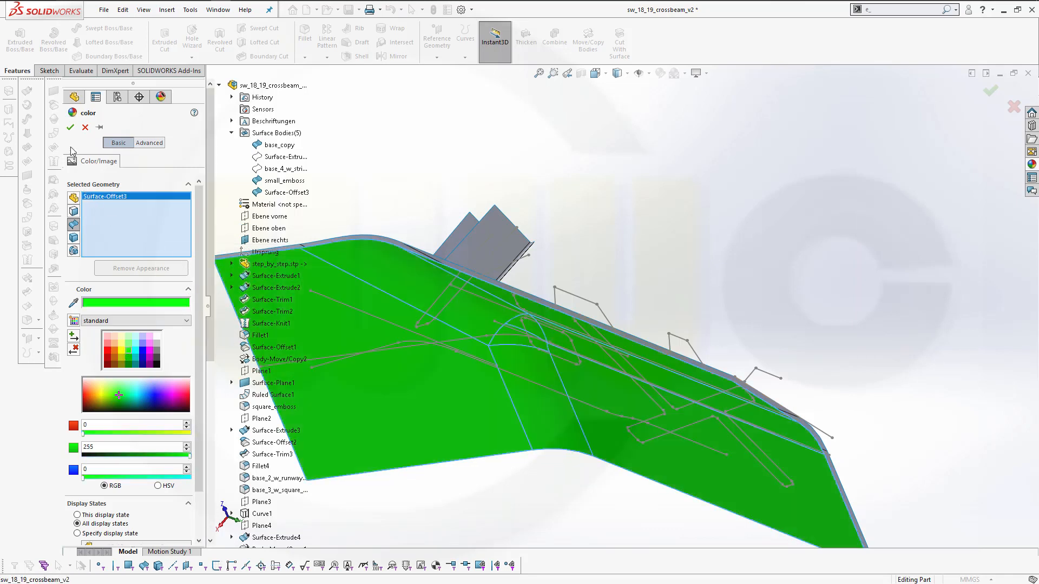
left_click(70, 128)
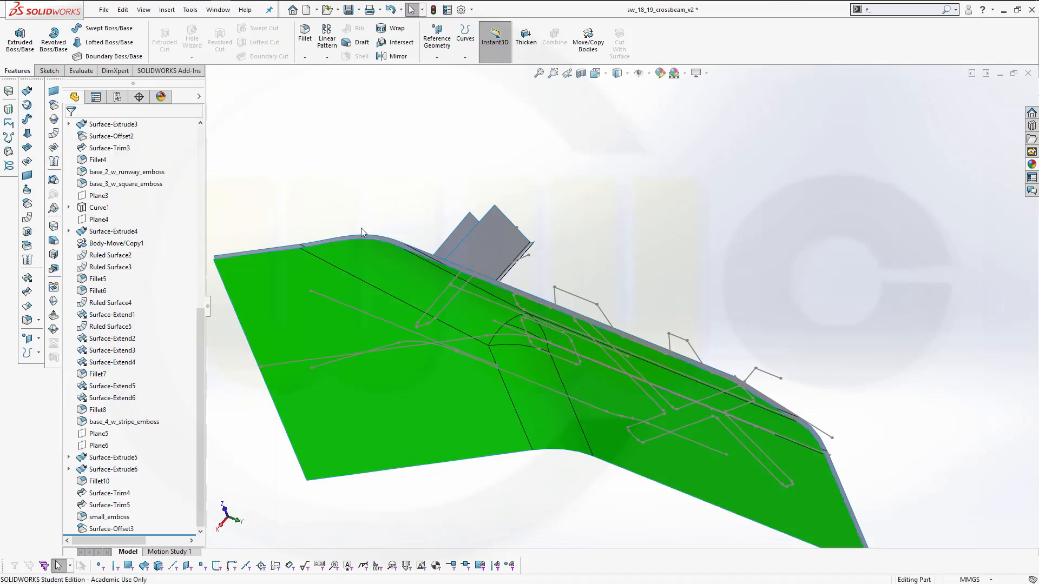
Hide the base_copy body and inspect where the small emboss meets the green offset surface
middle_click_drag(362, 228, 403, 368)
scroll(401, 229, "up", 3)
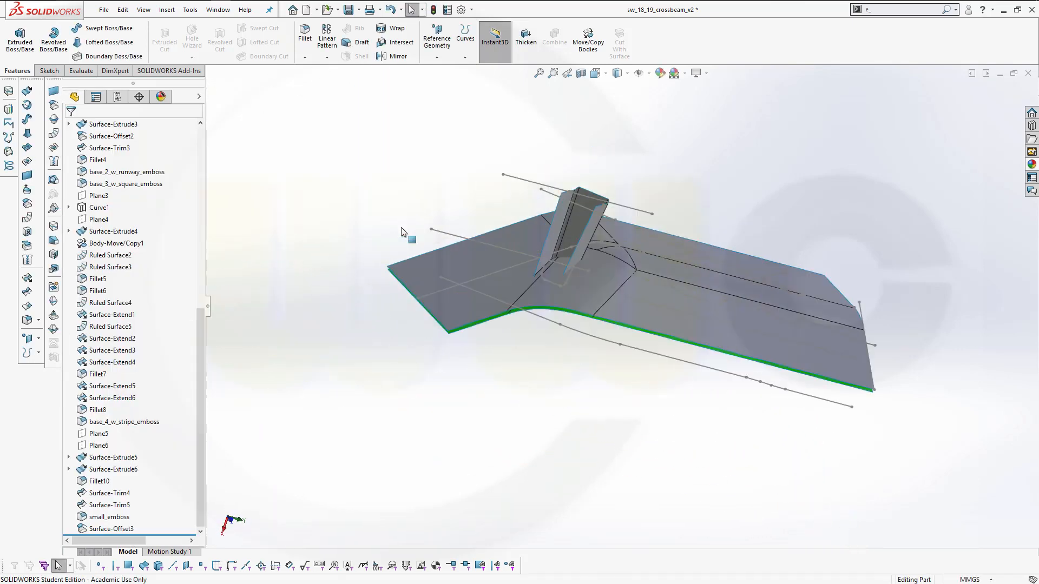
right_click(481, 268)
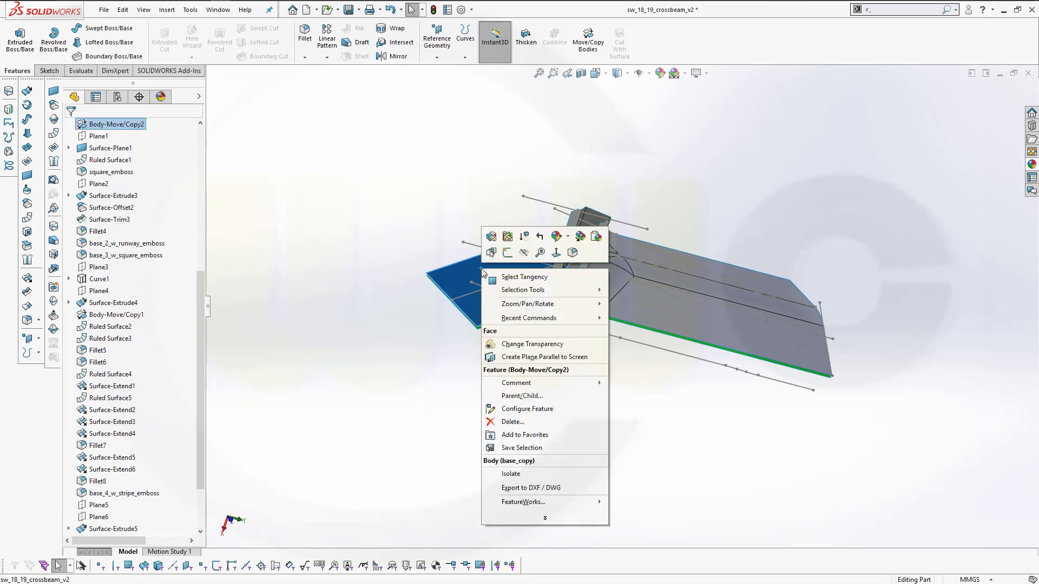
left_click(524, 253)
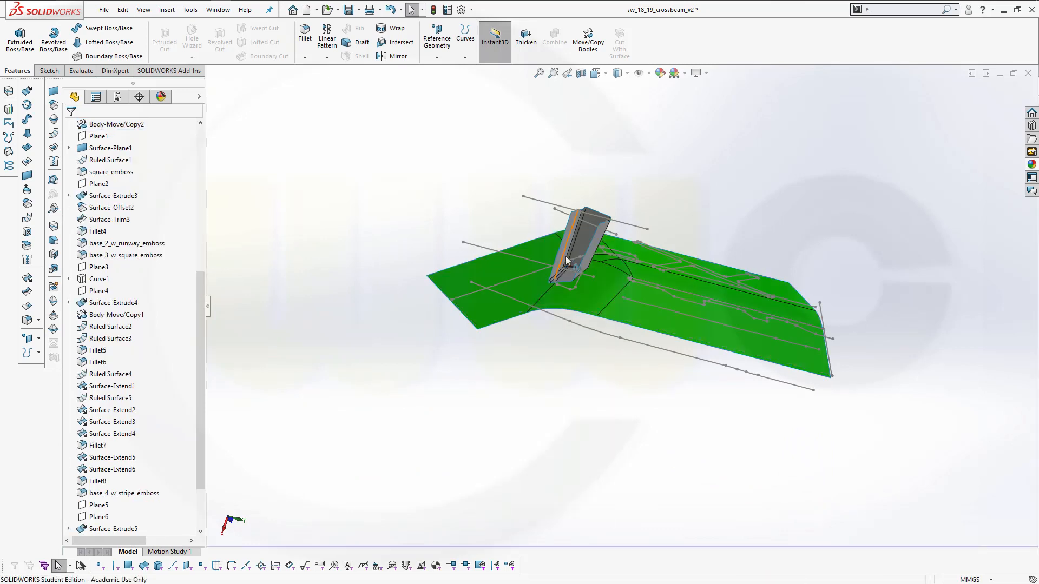
middle_click_drag(732, 370, 738, 310)
scroll(713, 270, "up", 3)
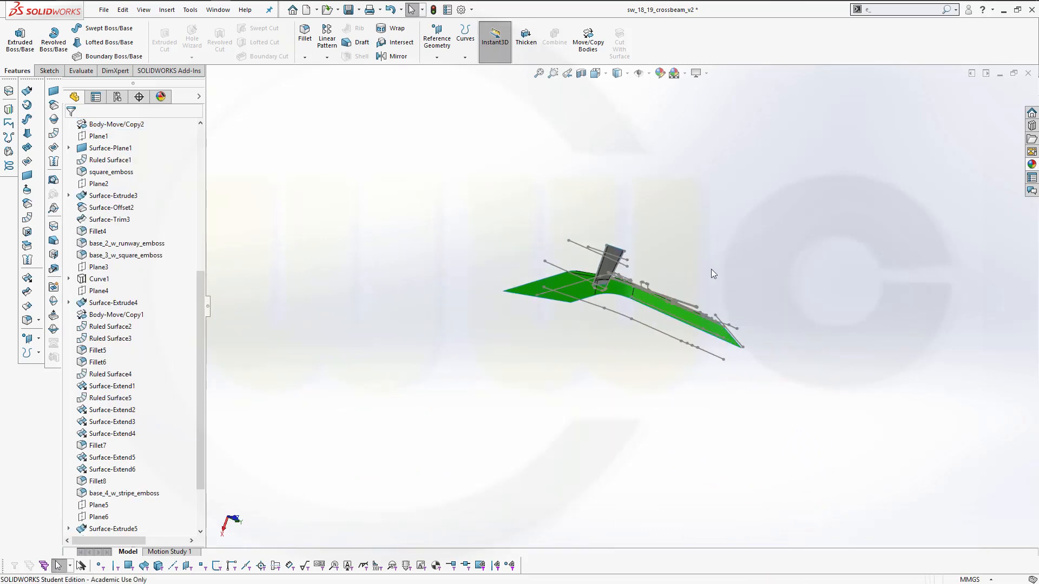
scroll(712, 269, "down", 4)
middle_click_drag(464, 407, 520, 341)
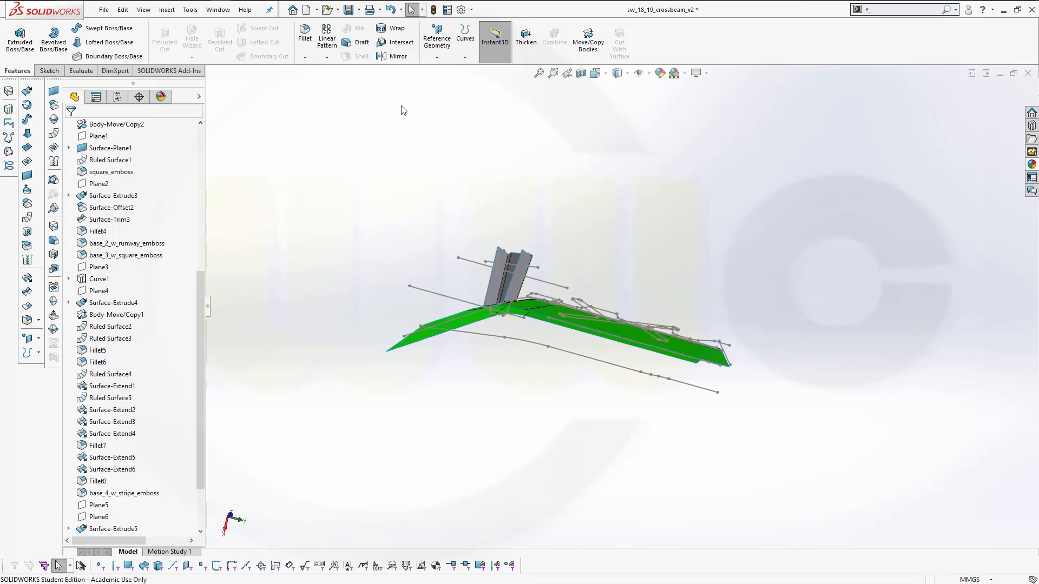
Set up a reference plane from the green surface's flat face, Point7 of Sketch7 and Point11 of Sketch1
left_click(436, 43)
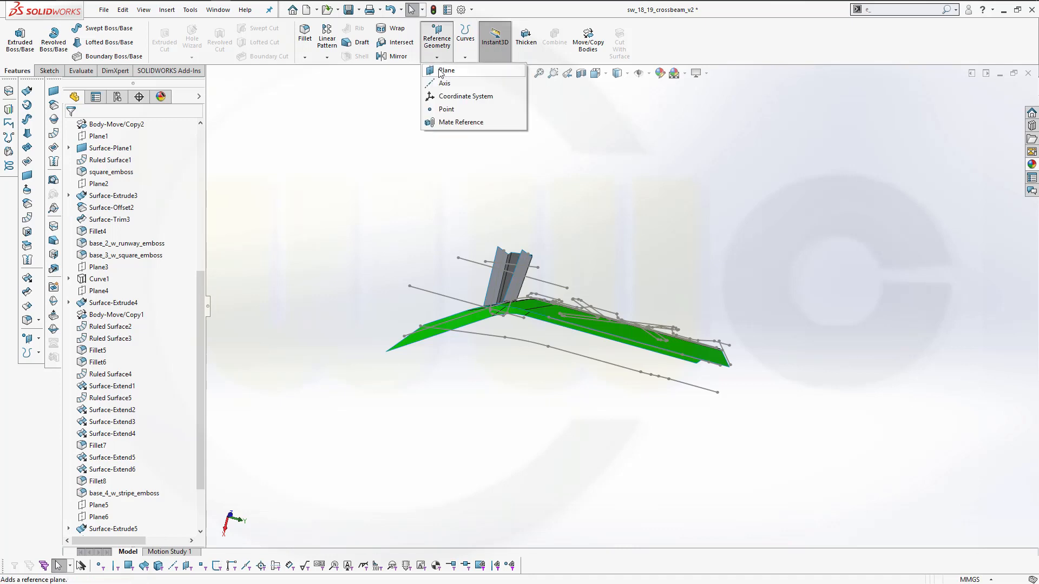
left_click(480, 314)
scroll(476, 377, "down", 3)
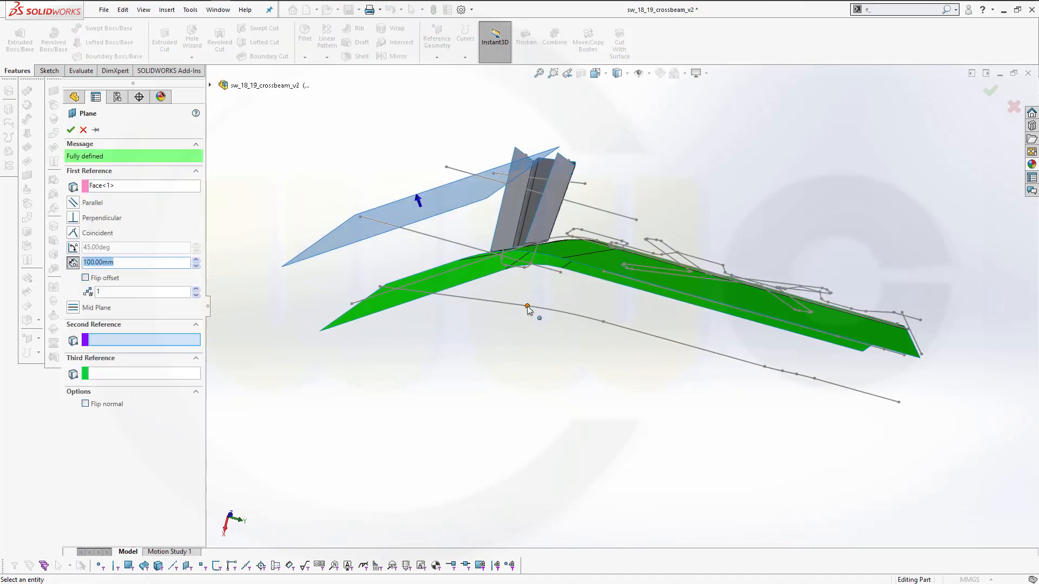
left_click(380, 288)
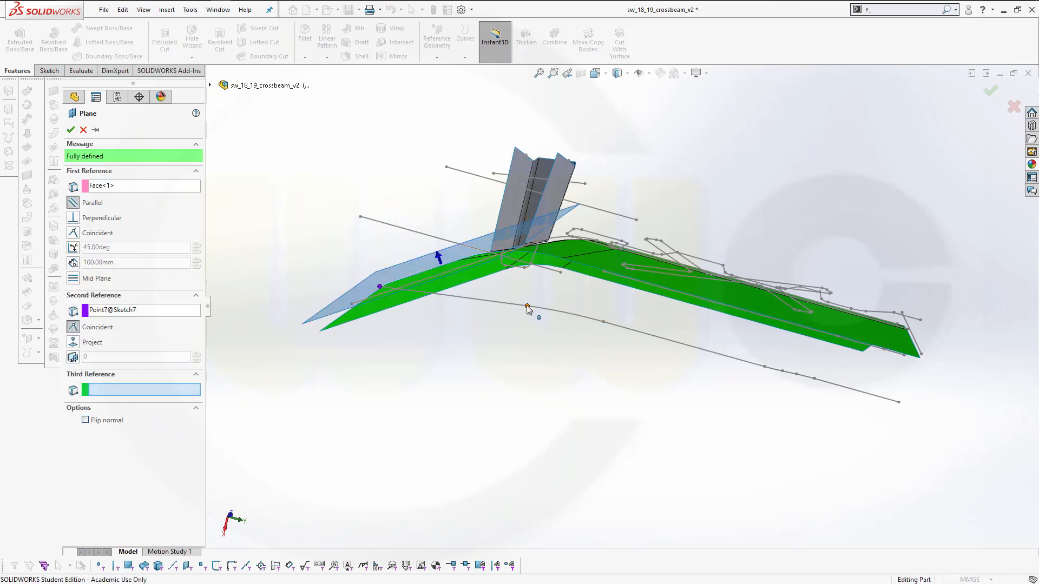
left_click(528, 306)
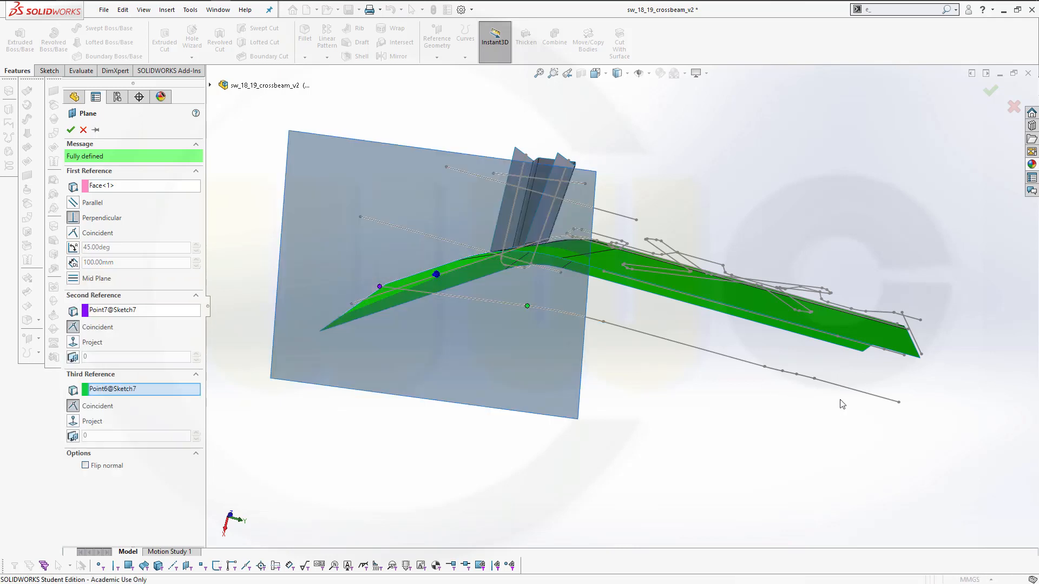
left_click(899, 402)
middle_click_drag(402, 324, 439, 427)
Replace the plane's face reference with Point14 of Sketch1 and create the plane through the three sketch points
right_click(100, 195)
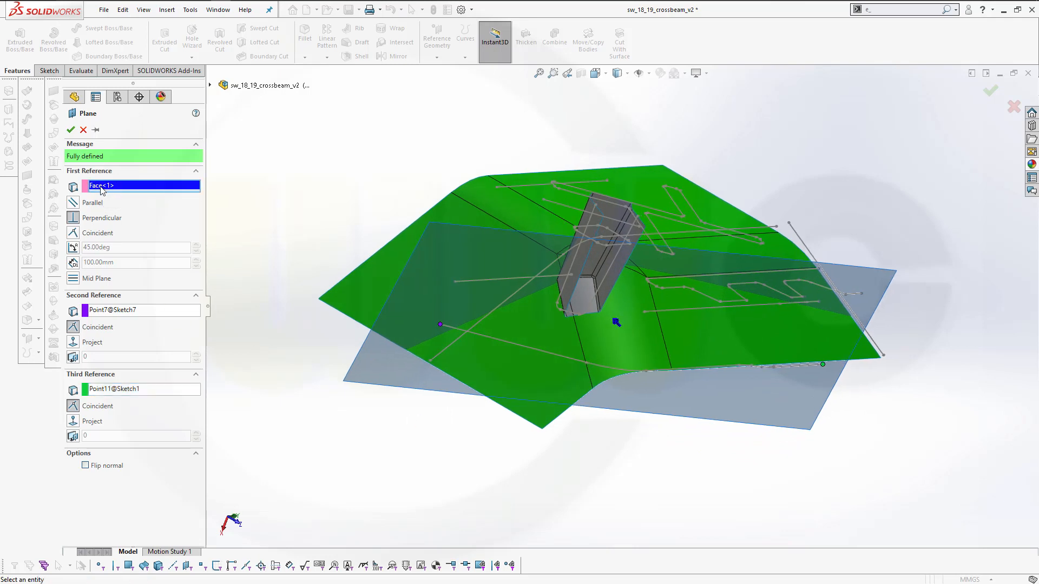
right_click(101, 189)
left_click(124, 195)
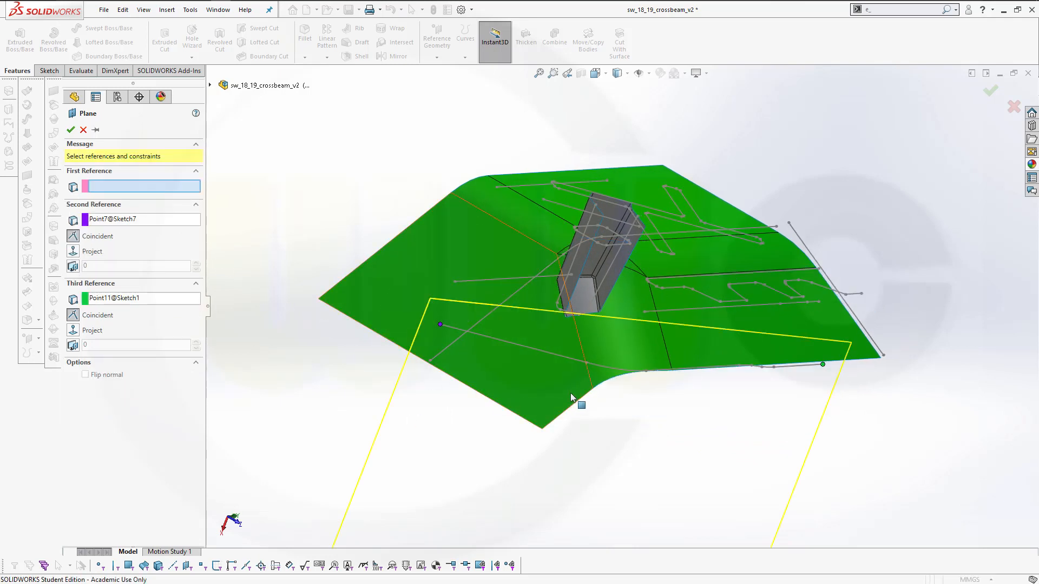
left_click(646, 371)
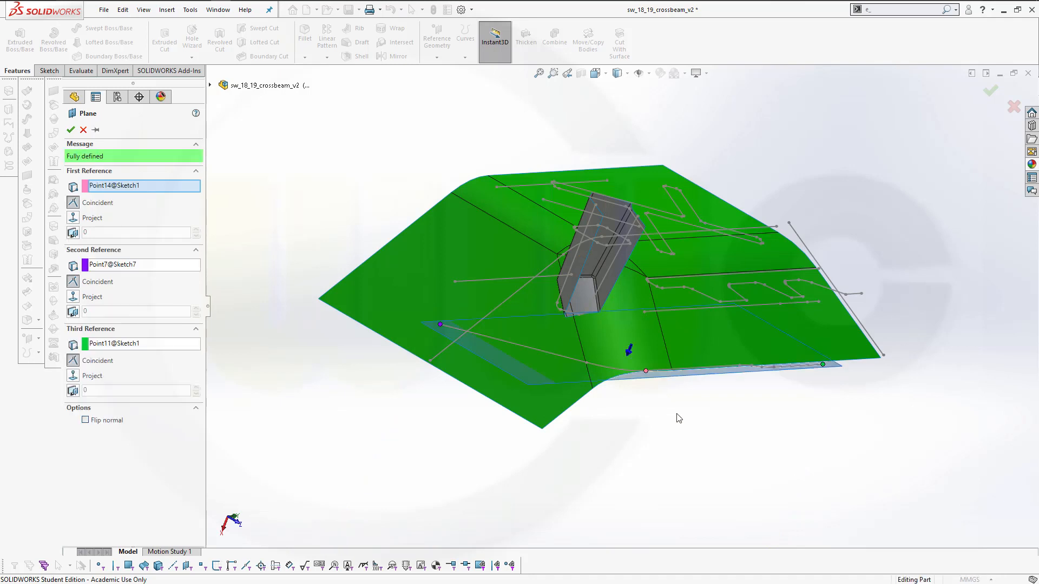
left_click(70, 129)
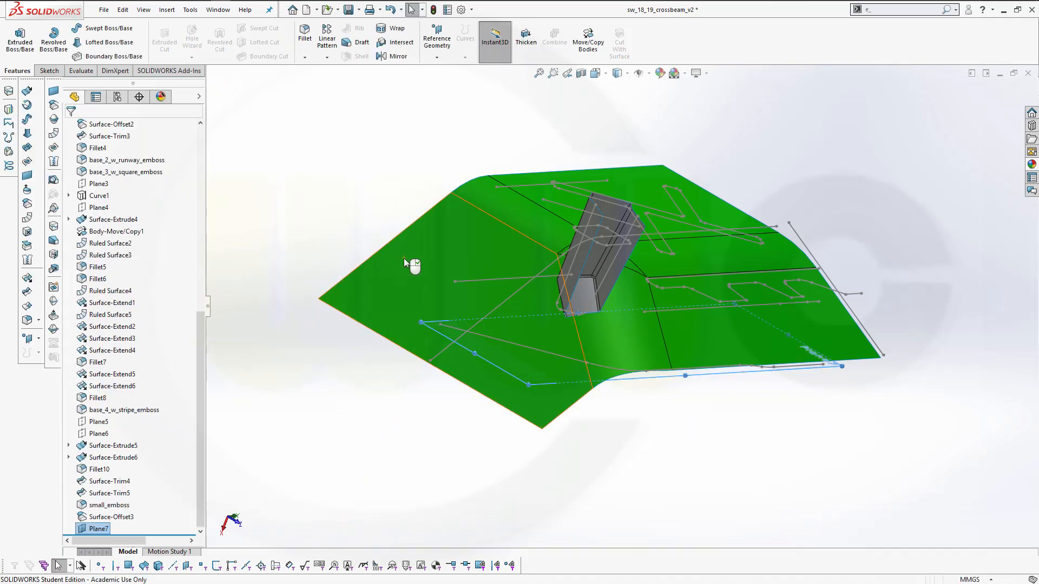
Open a new sketch on Plane7, the plane through the three sketch points
middle_click_drag(404, 259, 311, 288)
left_click(288, 251)
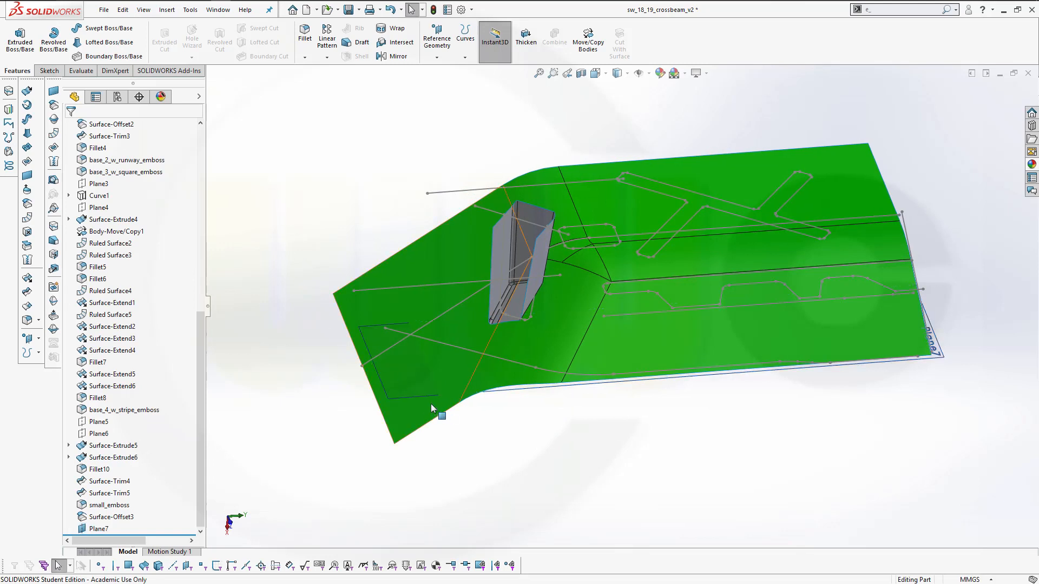
left_click(401, 398)
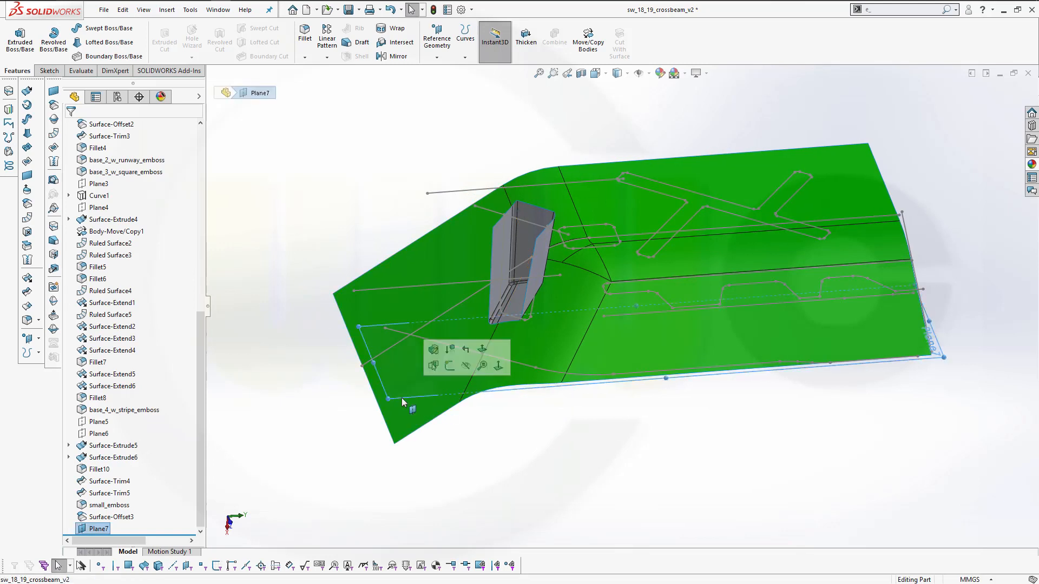
left_click(450, 367)
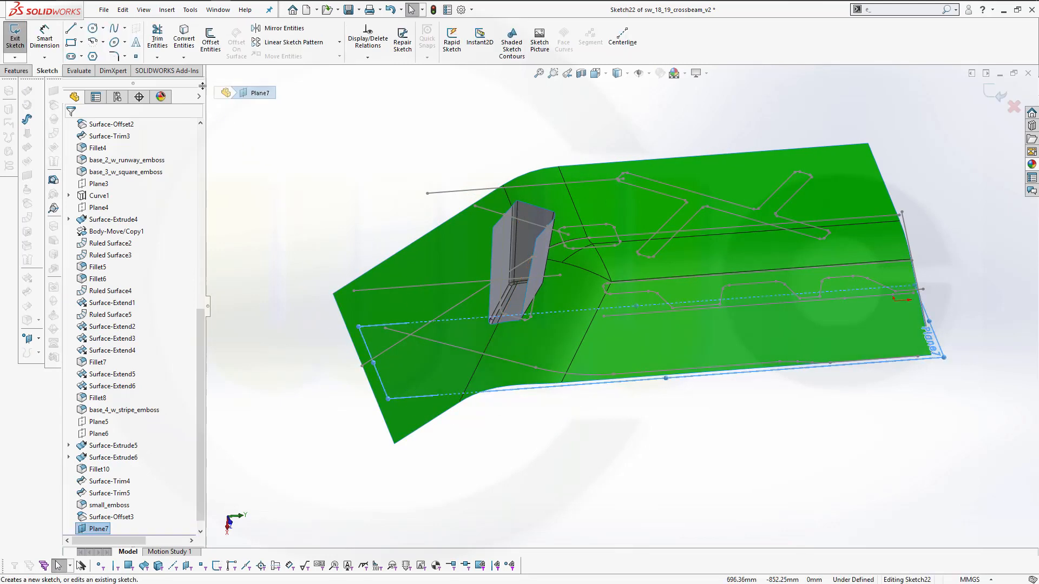
Convert the four connected chains of the imported curve along Plane7's long edge into sketch entities, covering its full length
left_click(184, 39)
mouse_move(631, 411)
middle_mouse_down()
mouse_move(644, 345)
mouse_move(622, 357)
middle_mouse_up()
left_click(532, 361)
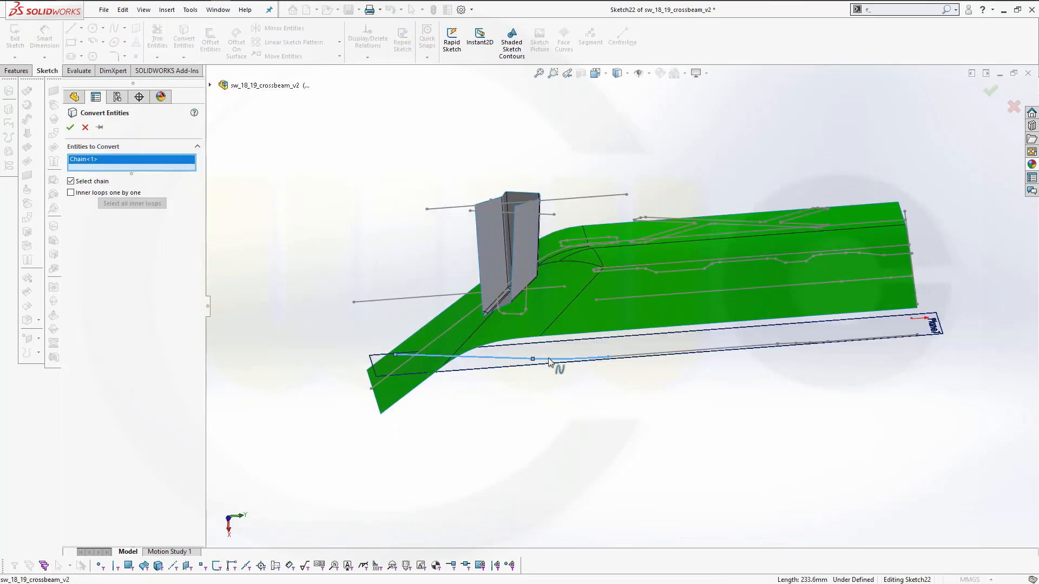
left_click(640, 359)
scroll(801, 349, "down", 5)
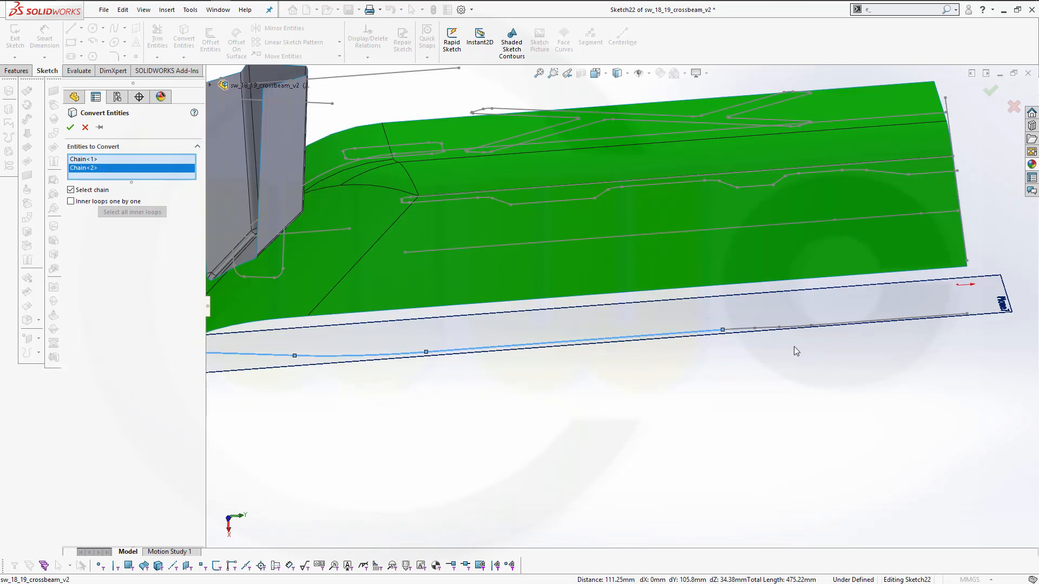
left_click(674, 310)
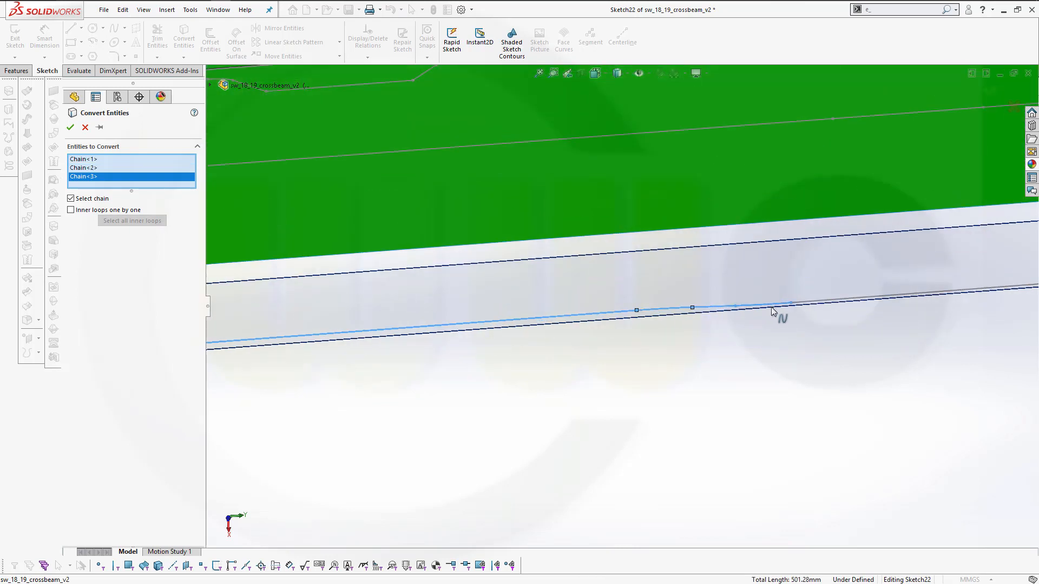
left_click(809, 307)
scroll(880, 335, "up", 3)
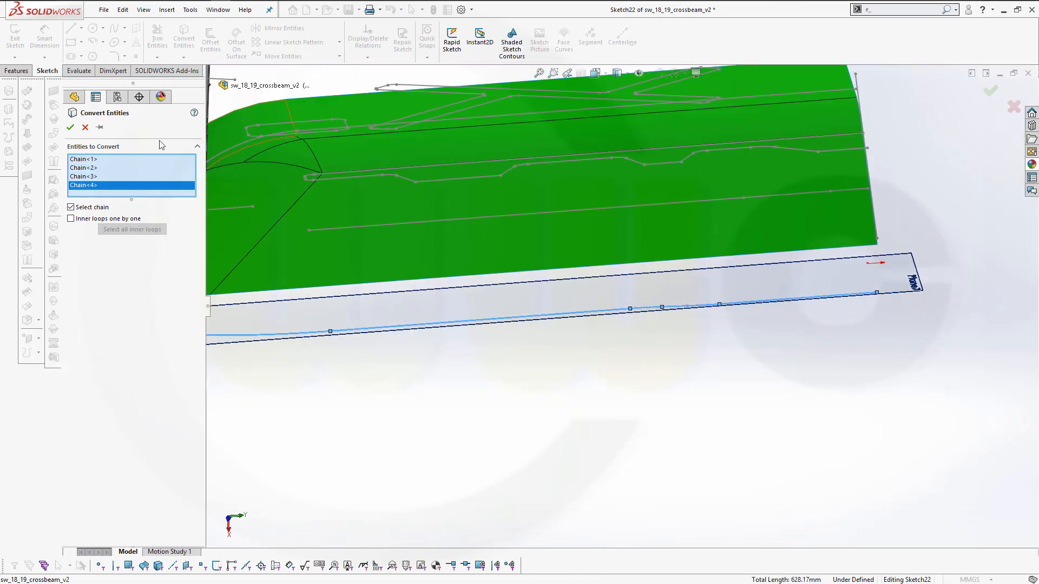
left_click(71, 128)
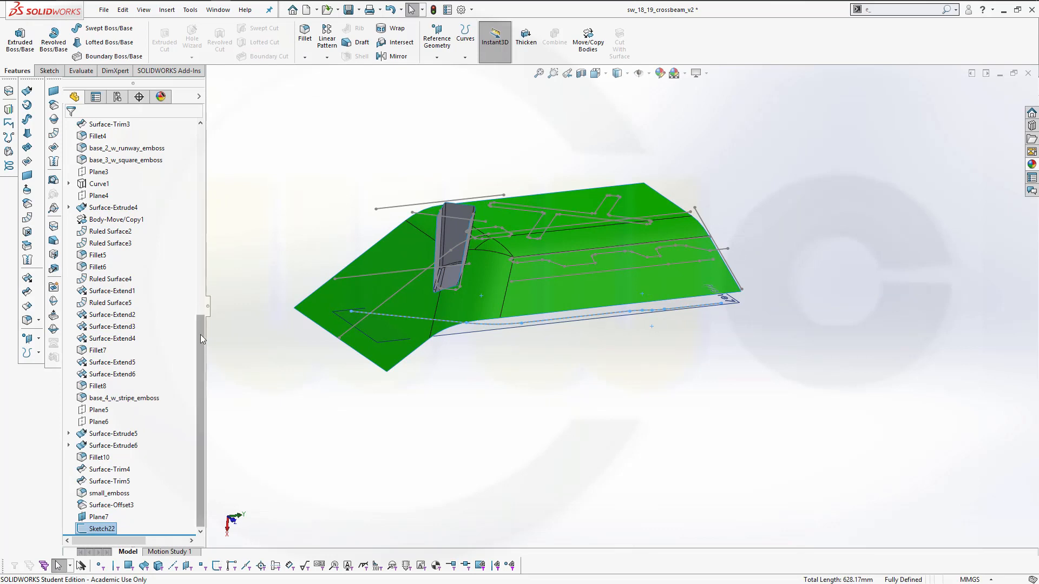
Hide the imported sketches Sketch1 through Sketch11 under step_by_step.stp
left_click_drag(200, 333, 233, 158)
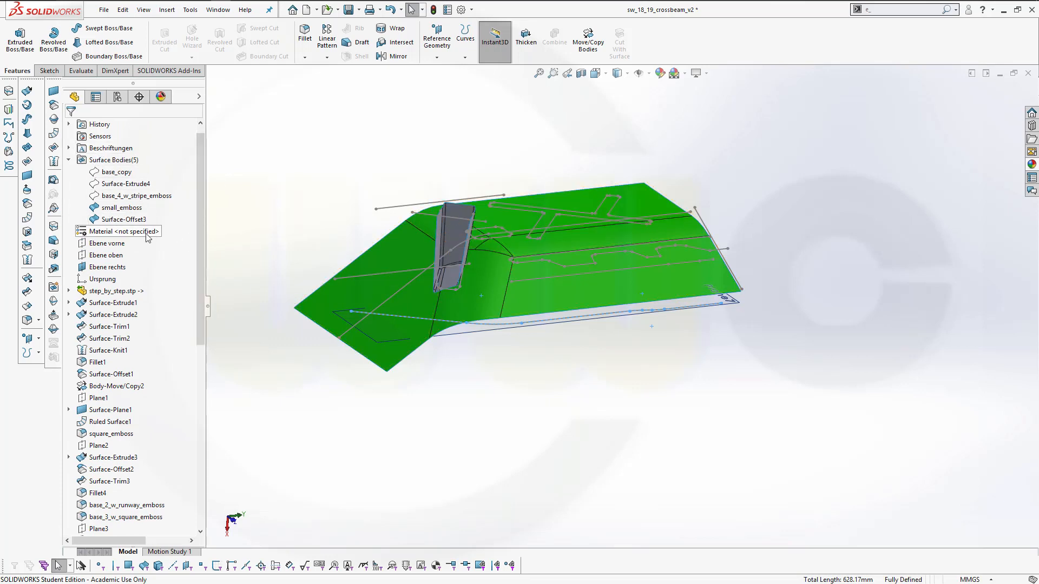
left_click(69, 292)
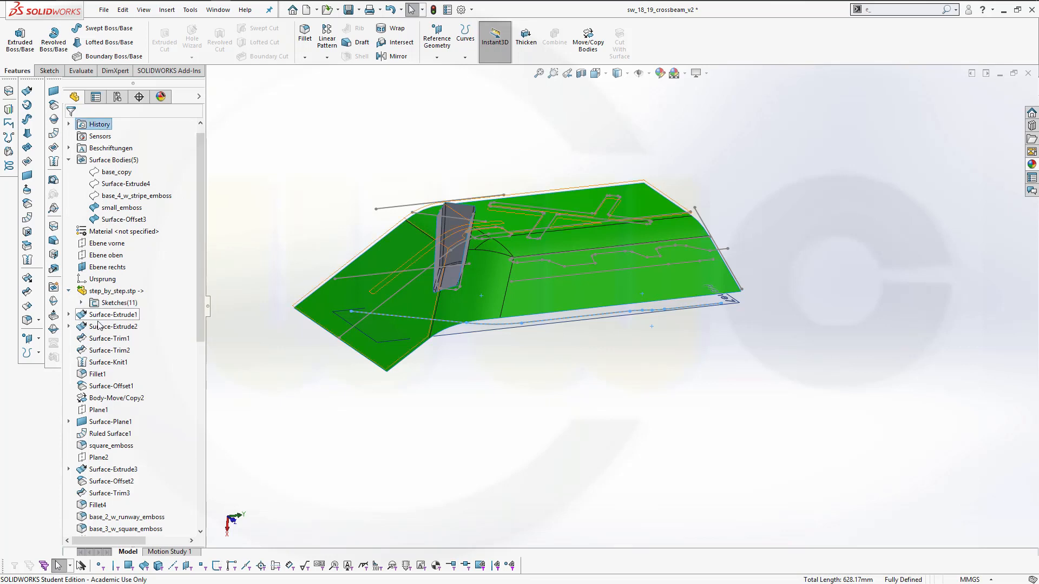
left_click(81, 302)
left_click(137, 316)
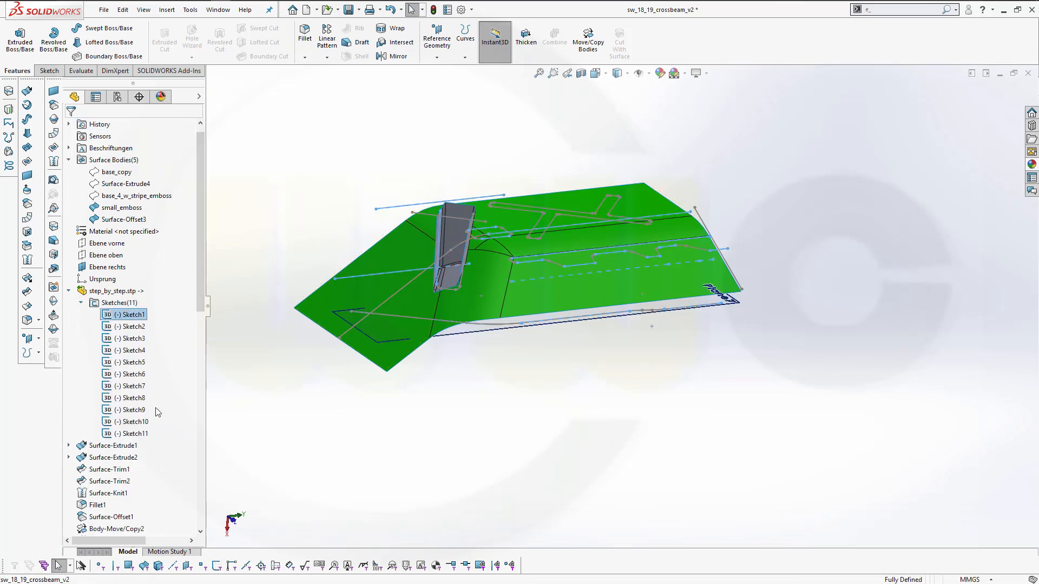
left_click(137, 435, "shift")
right_click(137, 435)
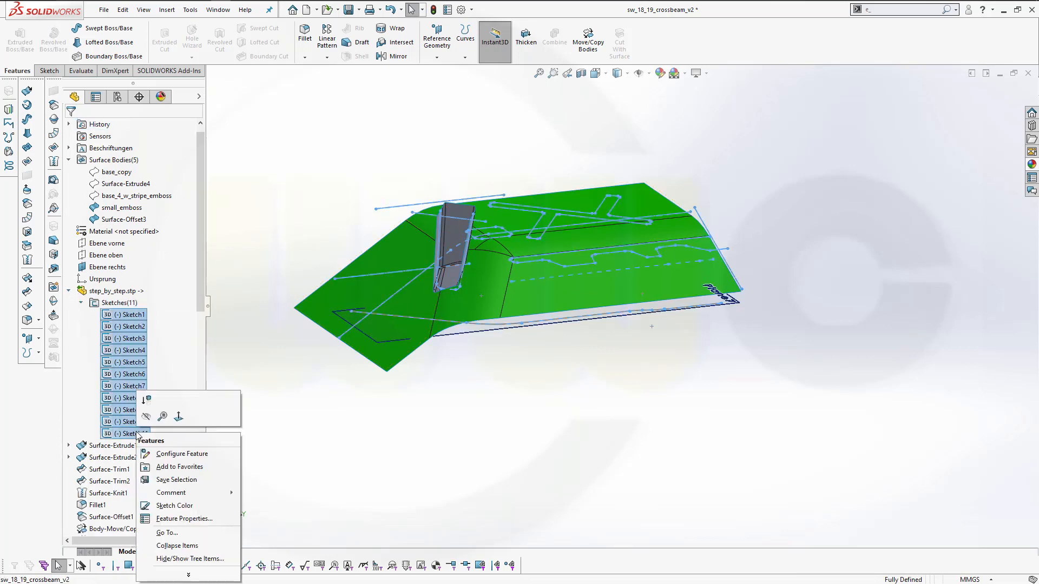
left_click(148, 416)
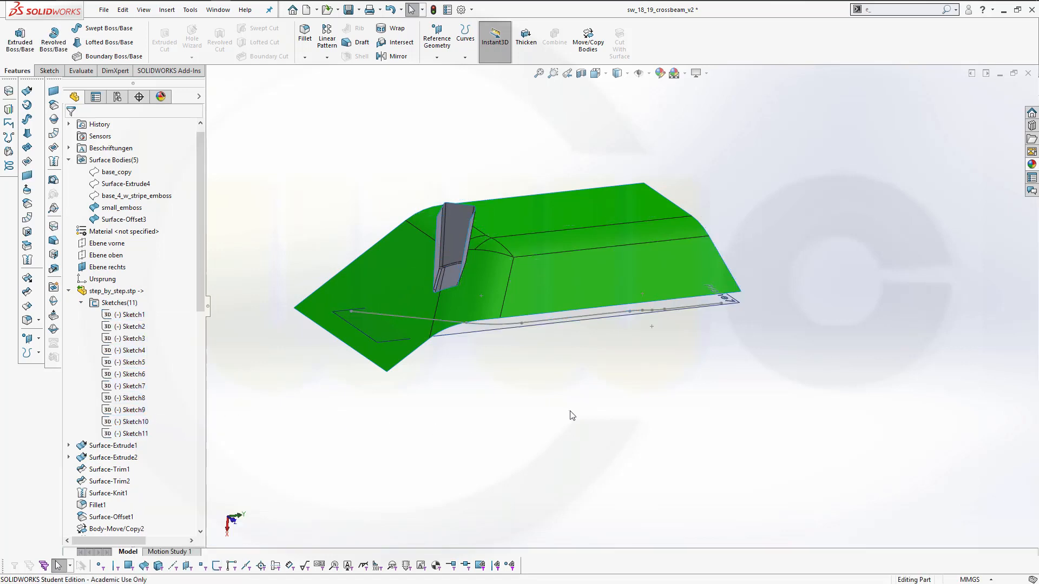
Surface-extrude the converted curve sketch on Plane7 blind, 80 mm in Direction 1 and 150 mm in Direction 2
middle_click_drag(567, 409, 566, 382)
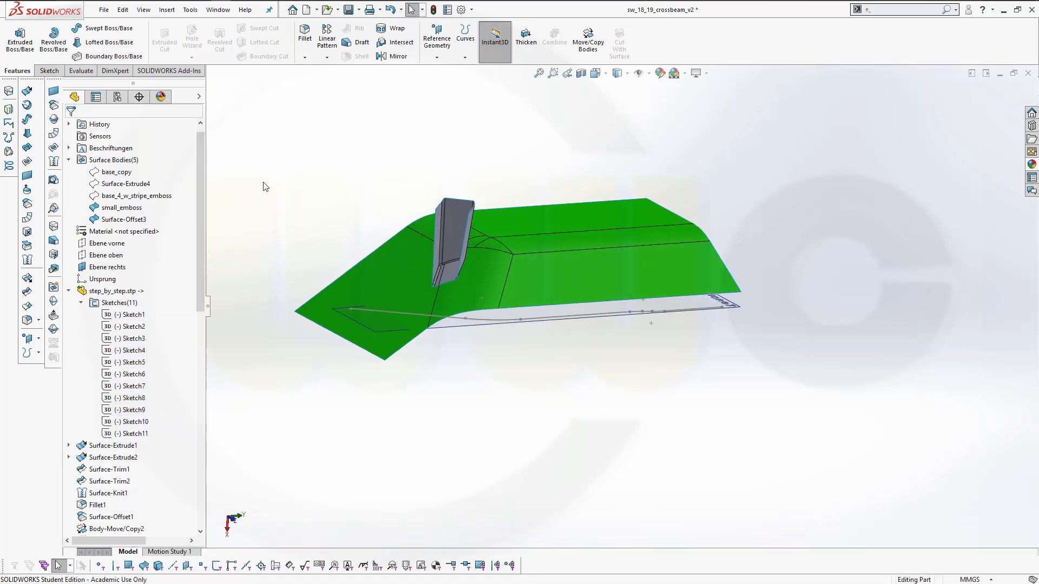
left_click(26, 90)
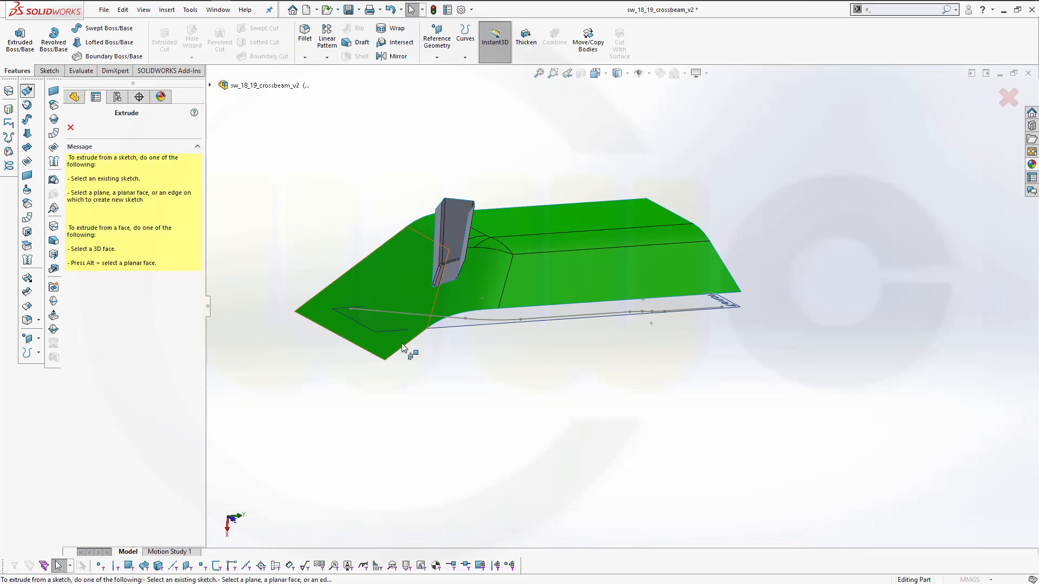
left_click(458, 318)
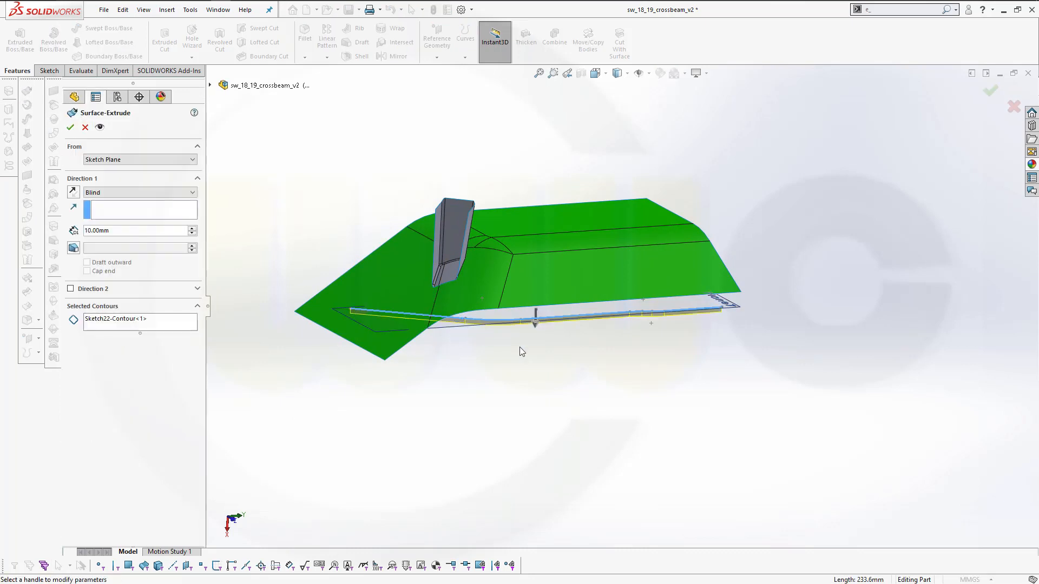
double_click(135, 231)
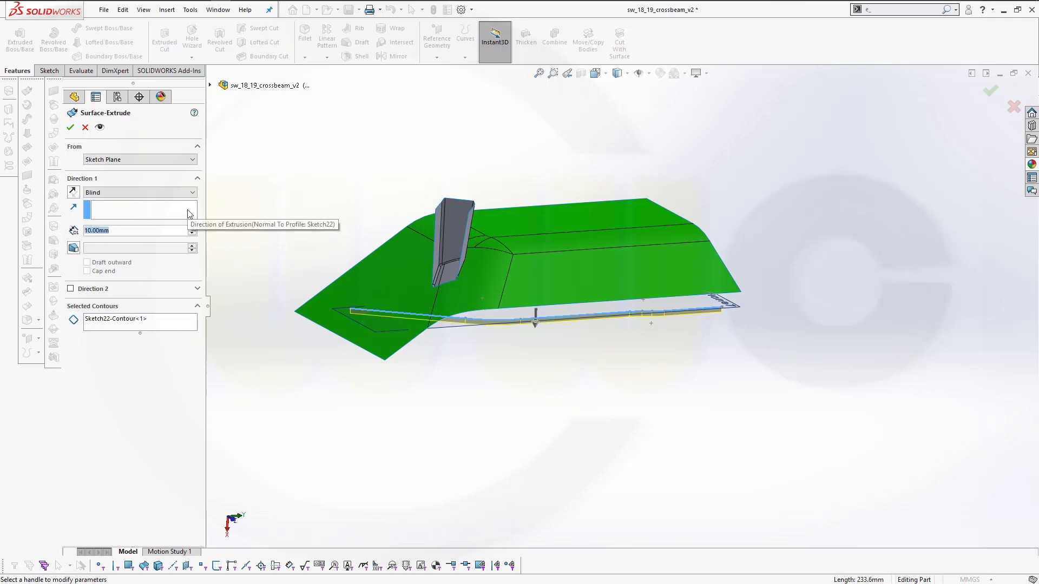
type("80")
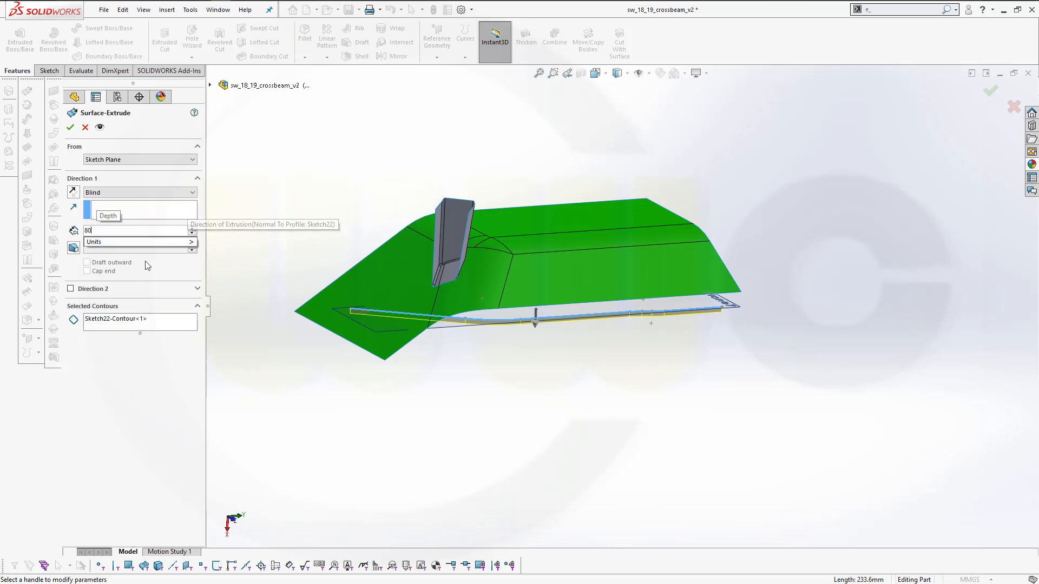
left_click(71, 289)
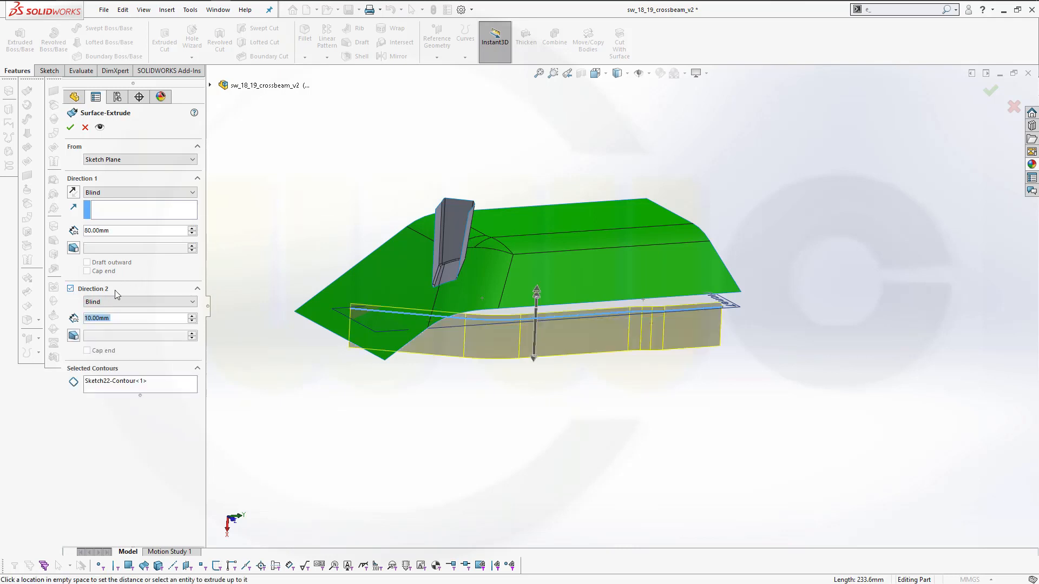
type("150")
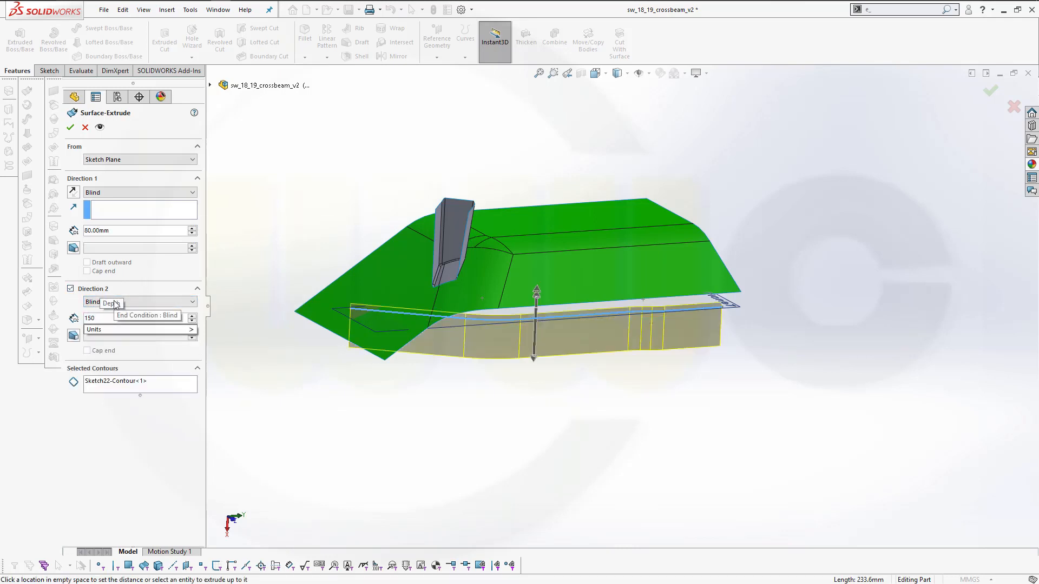
key("Return")
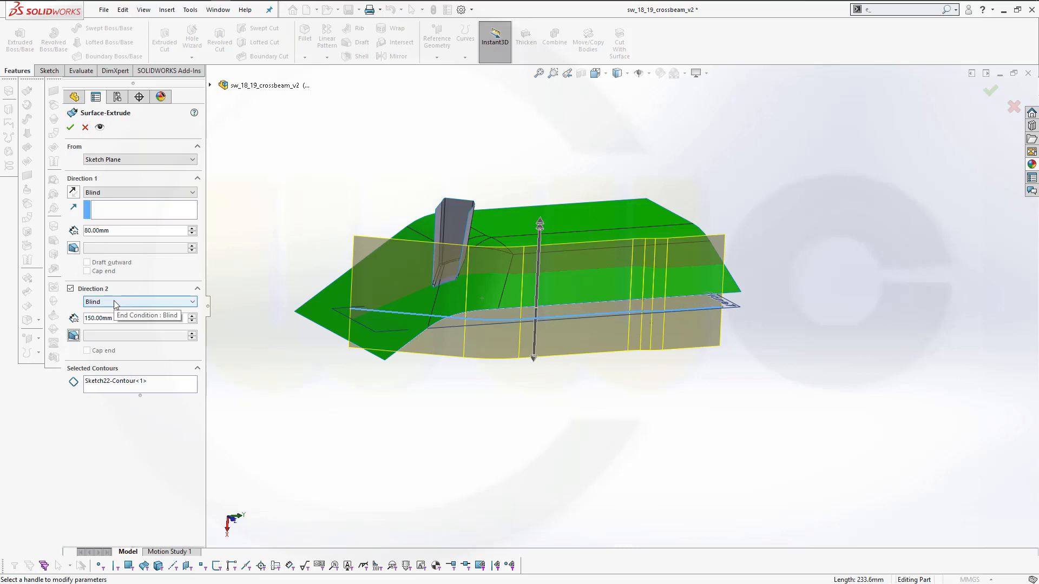
left_click(70, 128)
middle_click_drag(541, 325, 631, 222)
scroll(631, 227, "down", 5)
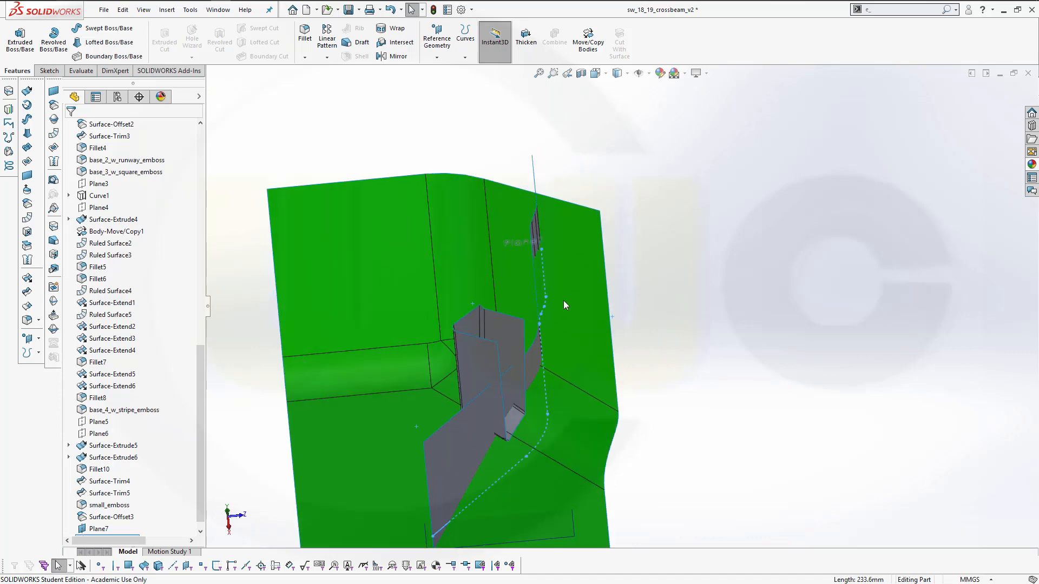
Offset the whole Surface-Extrude7 surface by 6 mm with the offset direction reversed
mouse_move(564, 301)
middle_mouse_down()
mouse_move(598, 329)
mouse_move(578, 312)
middle_mouse_up()
left_click(320, 142)
scroll(254, 169, "up", 5)
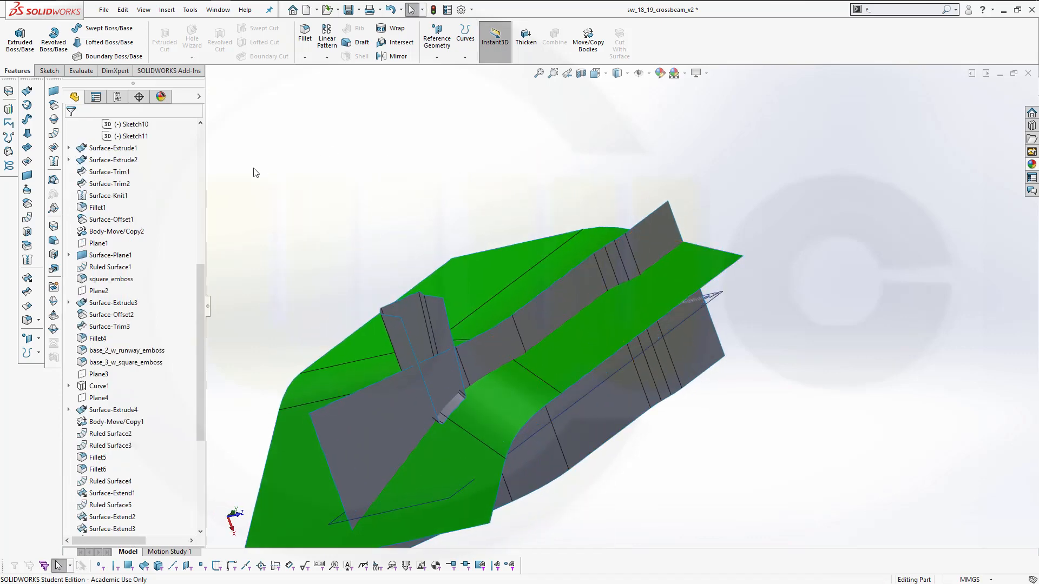
left_click(27, 217)
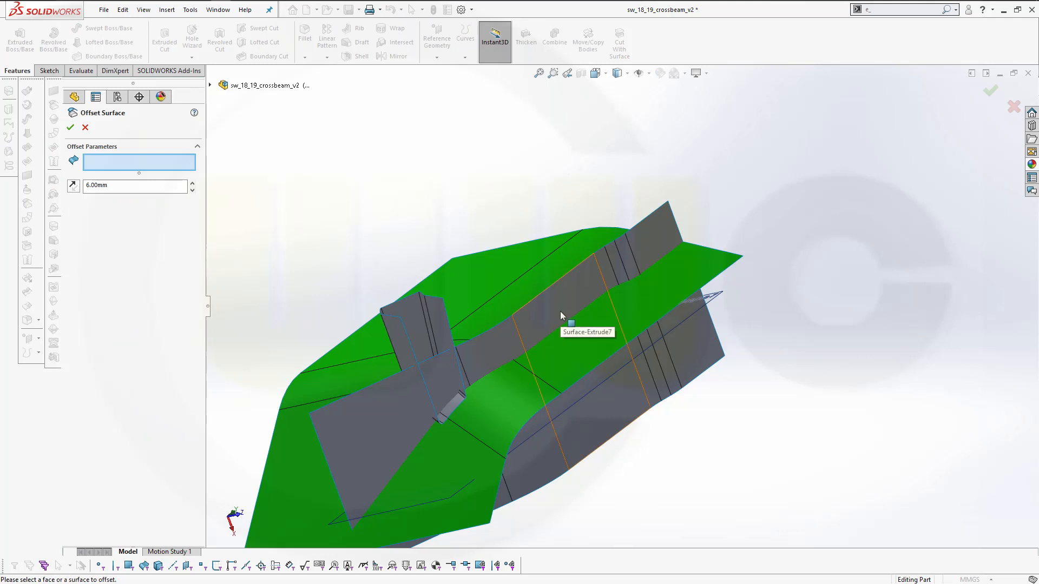
left_click(209, 86)
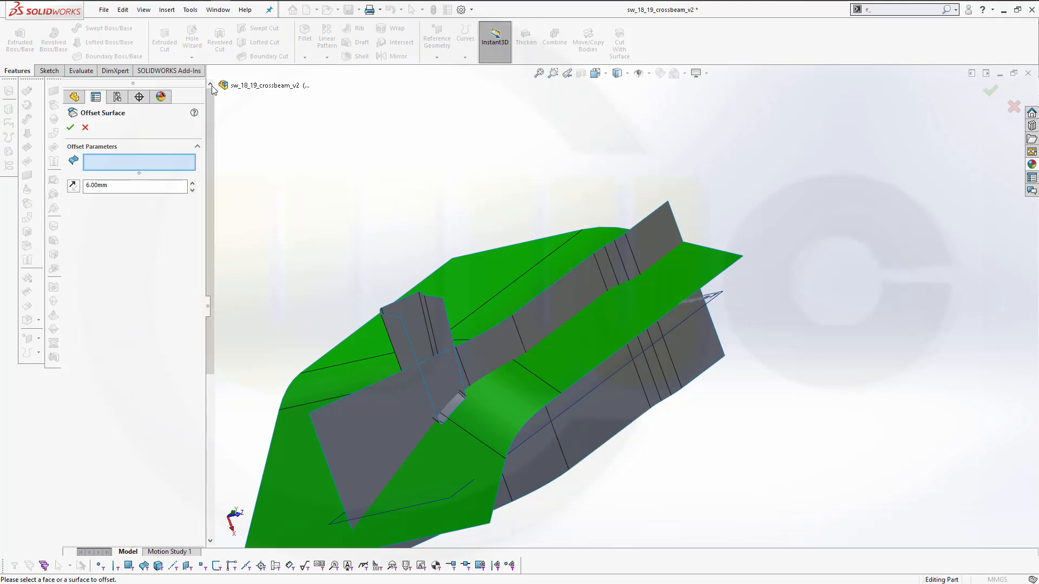
scroll(256, 459, "down", 10)
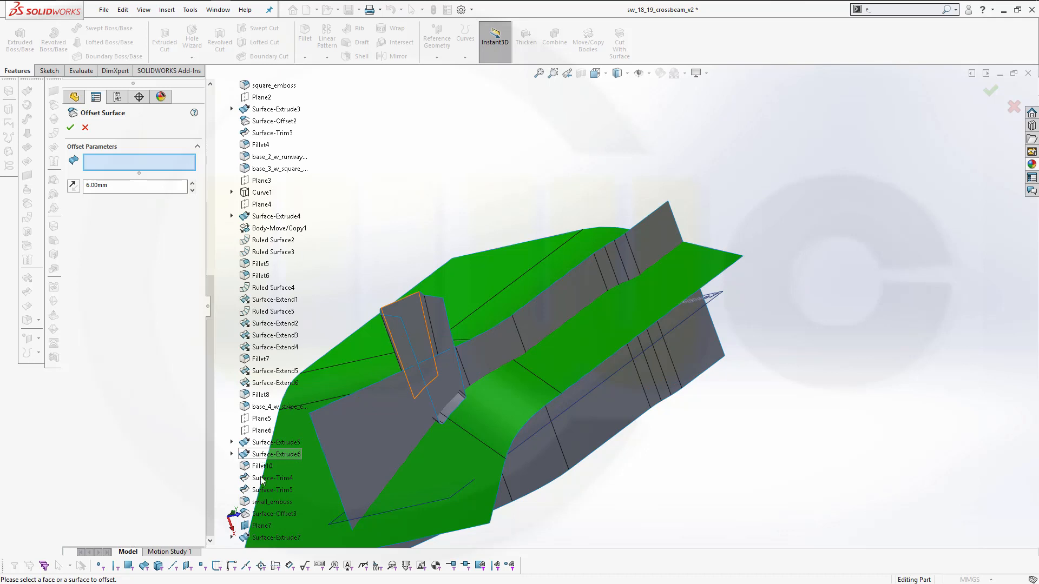
left_click(247, 538)
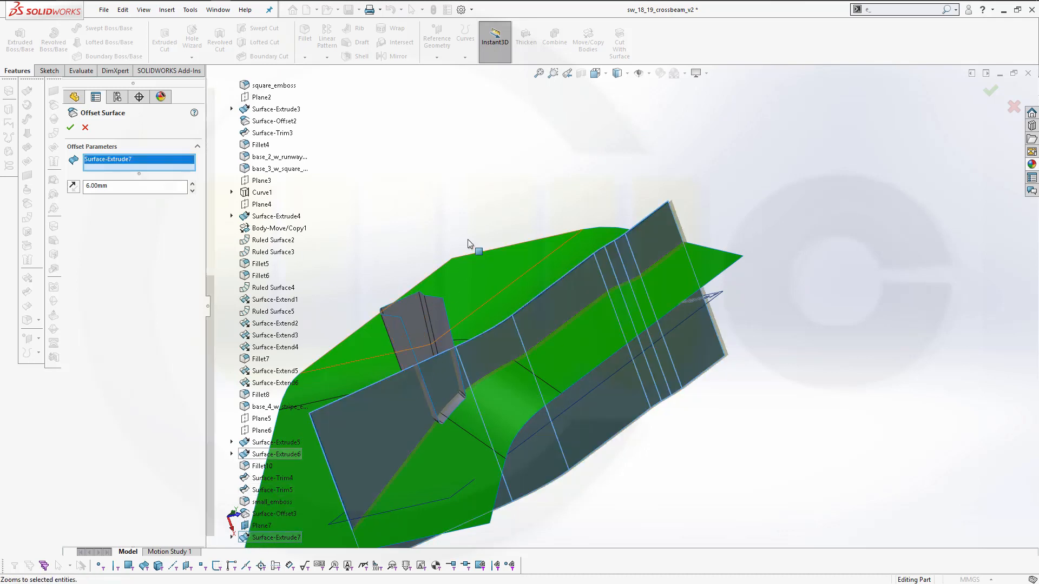
middle_click_drag(468, 239, 554, 212)
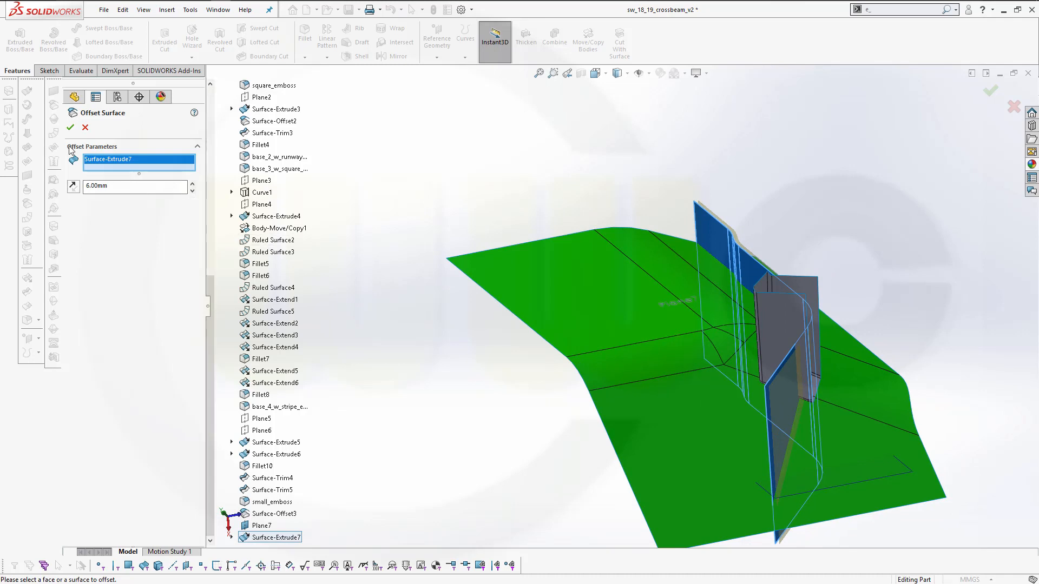
left_click(74, 187)
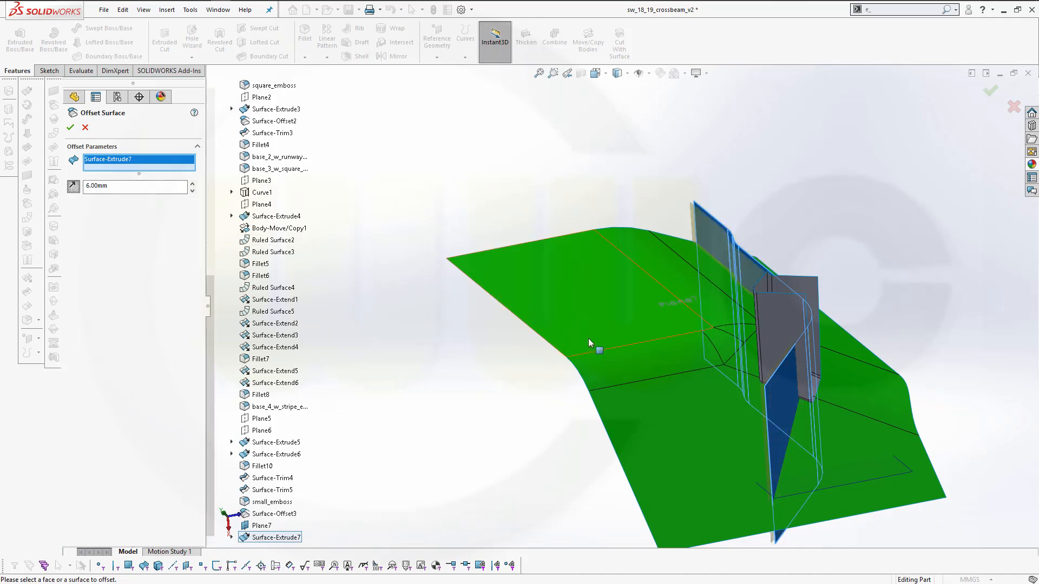
scroll(887, 401, "down", 5)
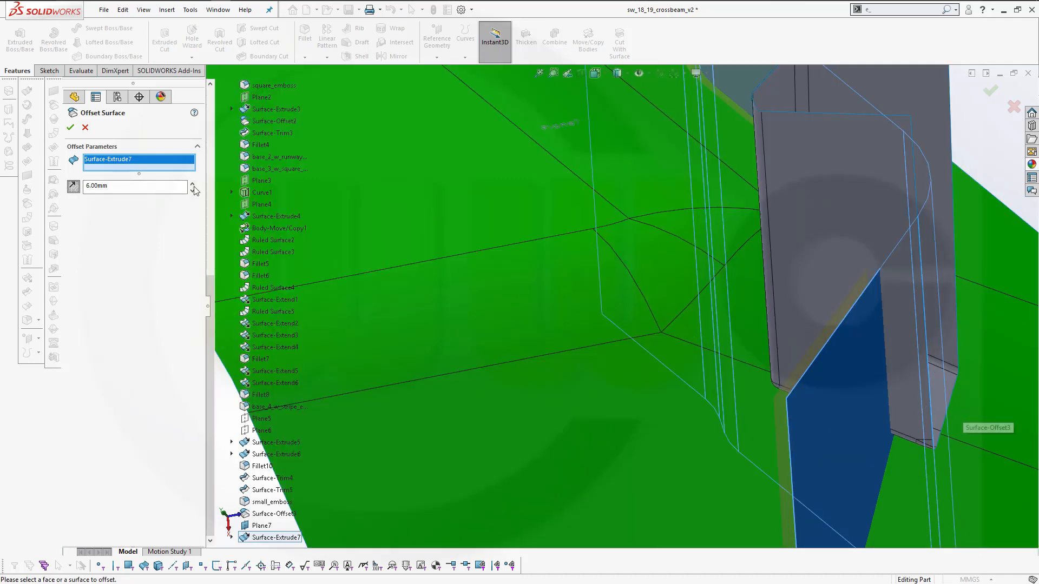
left_click(71, 129)
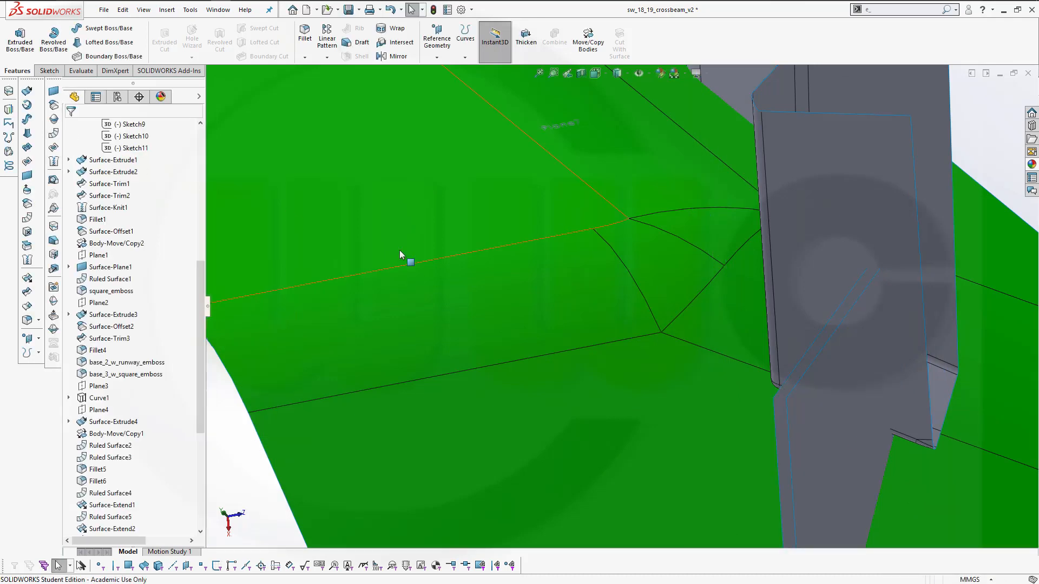
Hide the original Surface-Extrude7 body and the small emboss body, leaving the base and the new offset wall
right_click(831, 398)
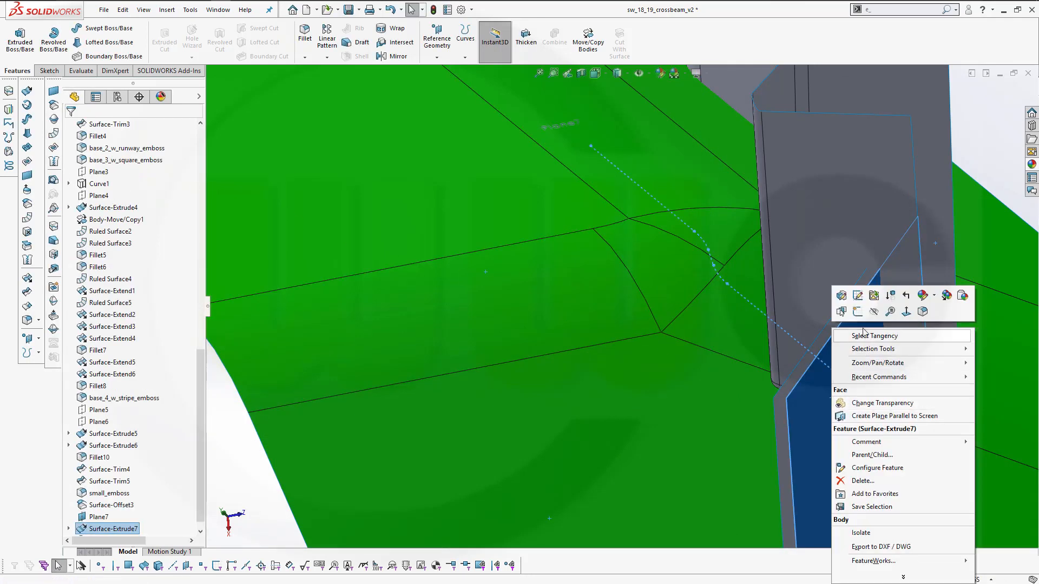
left_click(873, 312)
scroll(873, 335, "up", 5)
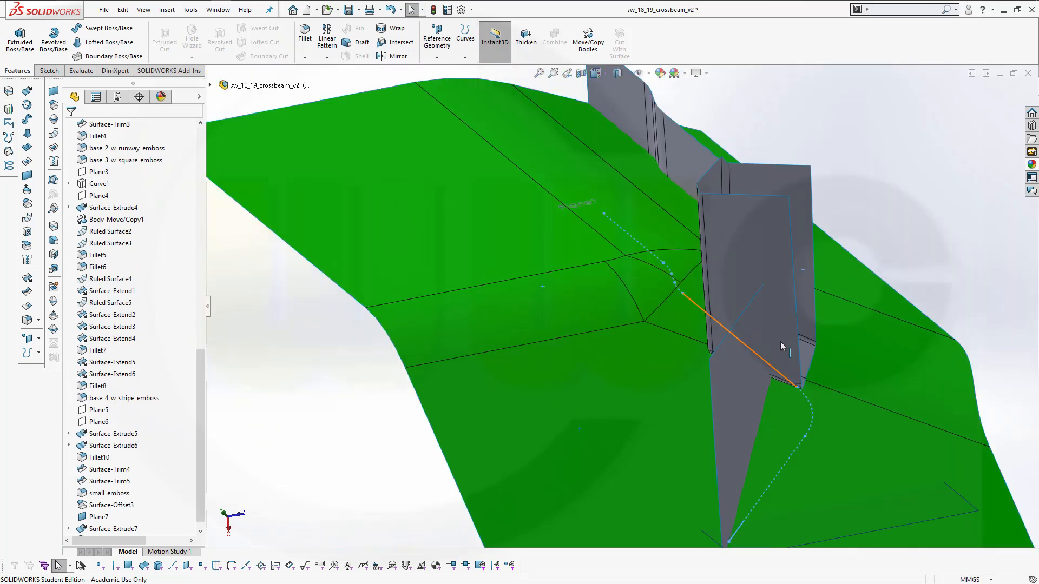
right_click(691, 263)
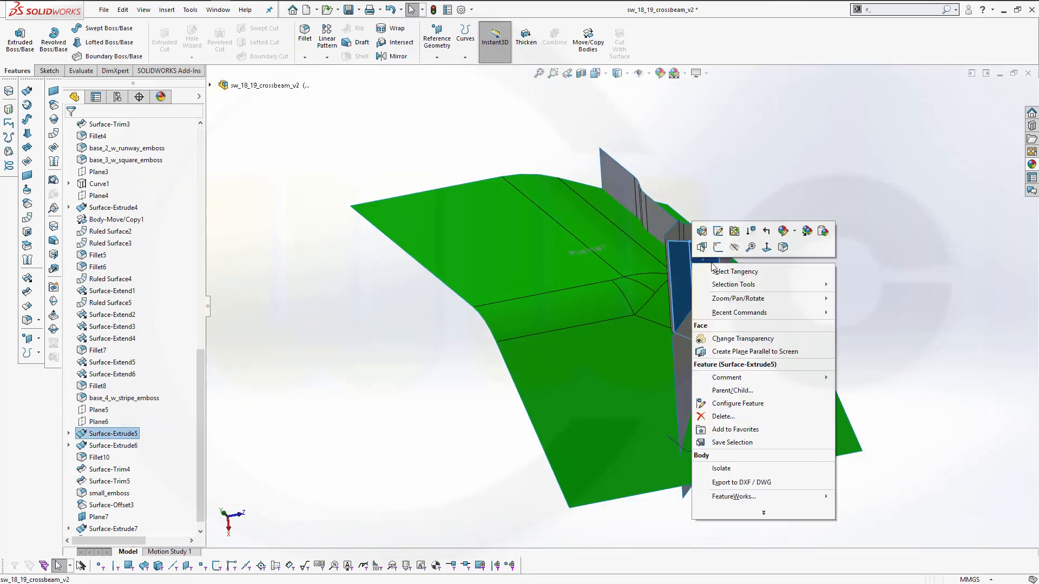
left_click(735, 248)
Change the appearance colour of the entire part to green from the standard swatches
left_click(677, 238)
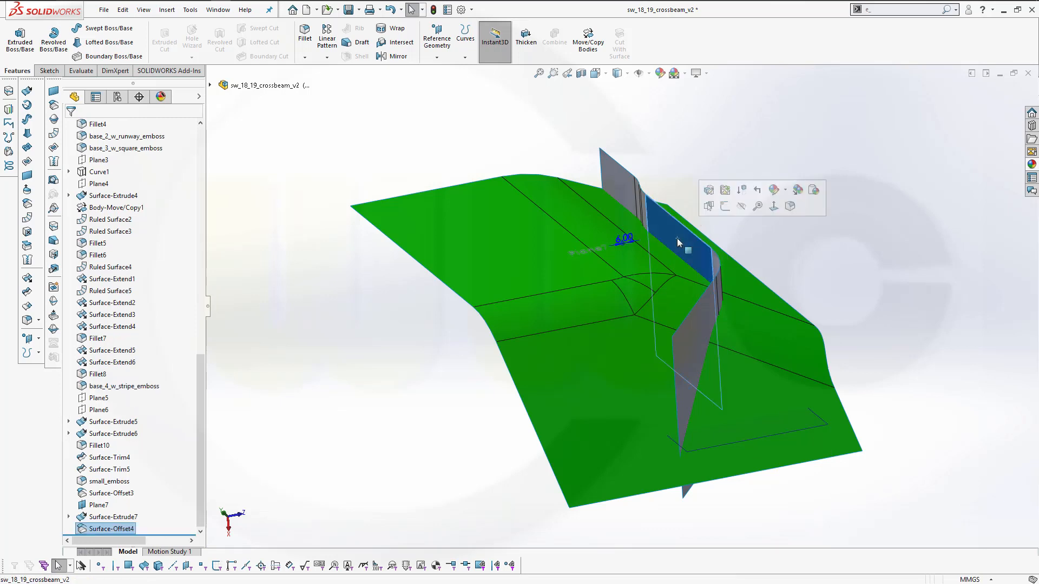
left_click(774, 190)
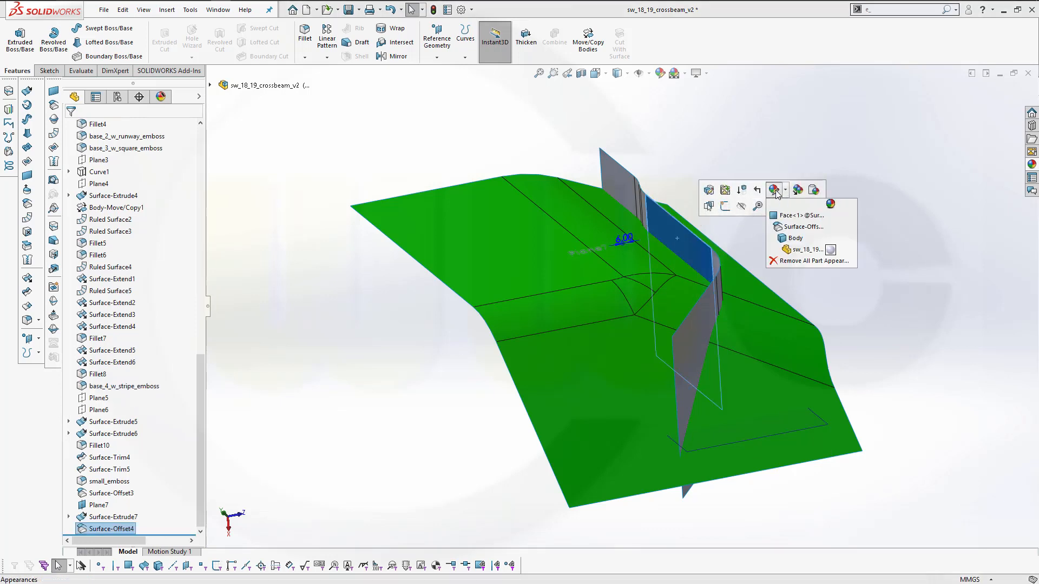
left_click(829, 249)
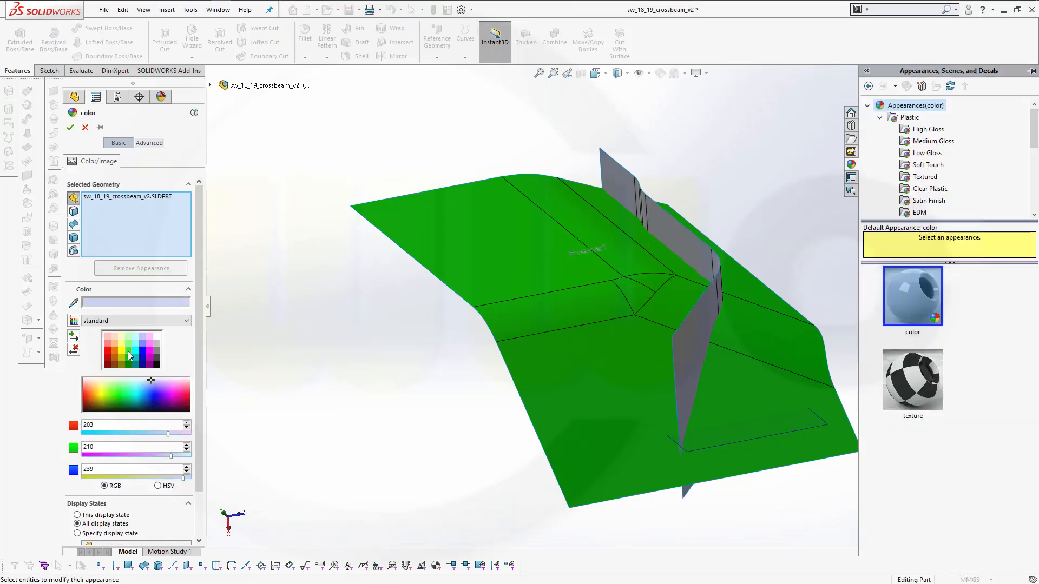
left_click(129, 352)
left_click(71, 128)
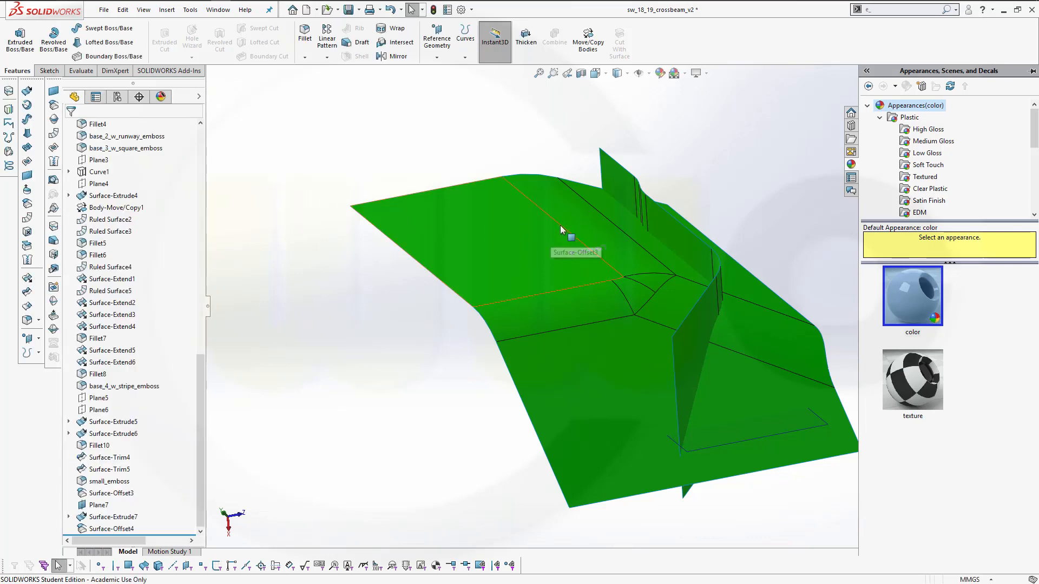
middle_click_drag(564, 232, 480, 225)
scroll(723, 228, "up", 2)
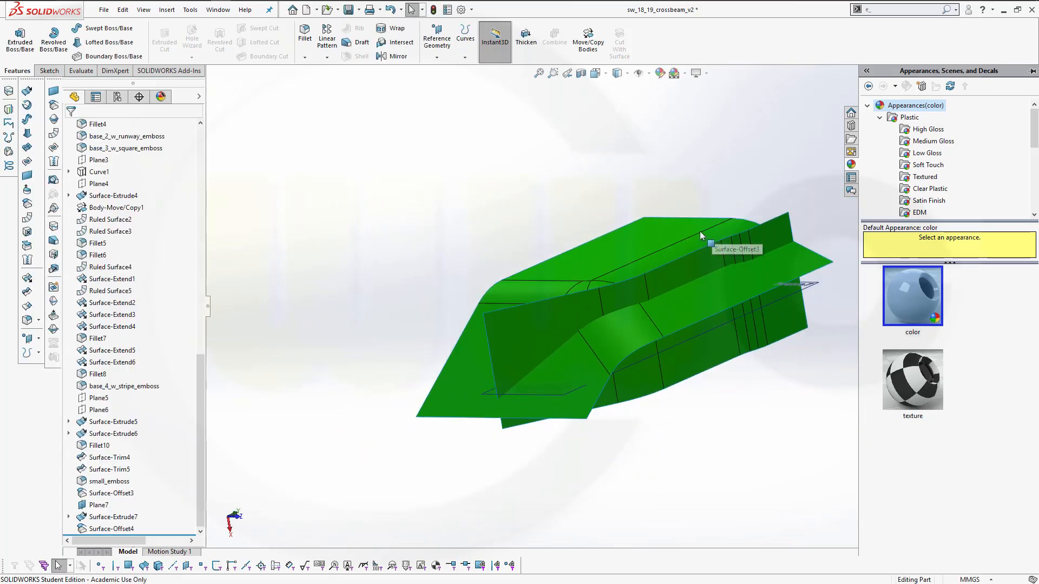
left_click(475, 199)
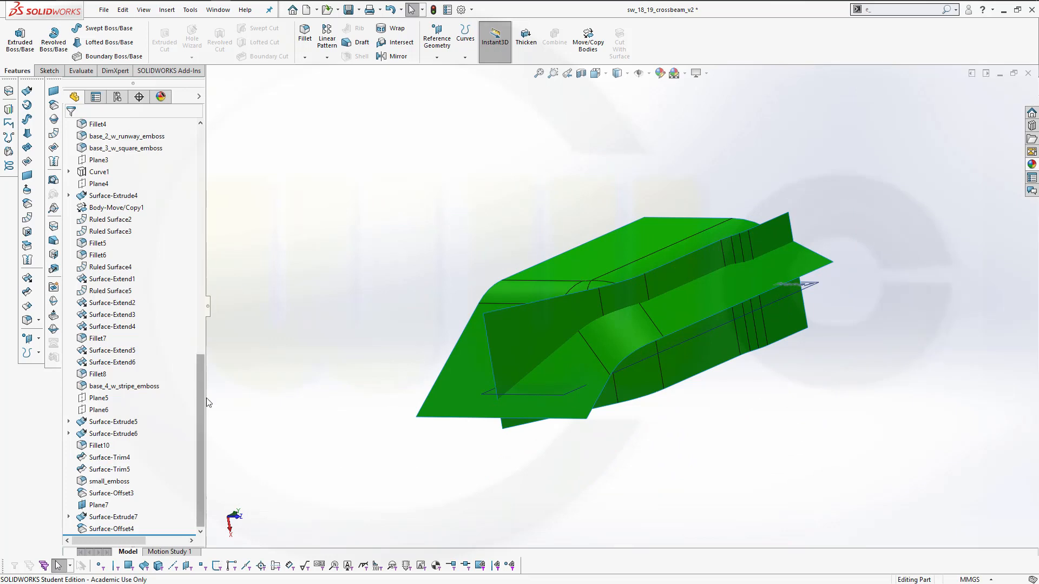
Start a face fillet between the upright offset wall and the adjoining base surface face, with tangent propagation
middle_click_drag(424, 234, 443, 197)
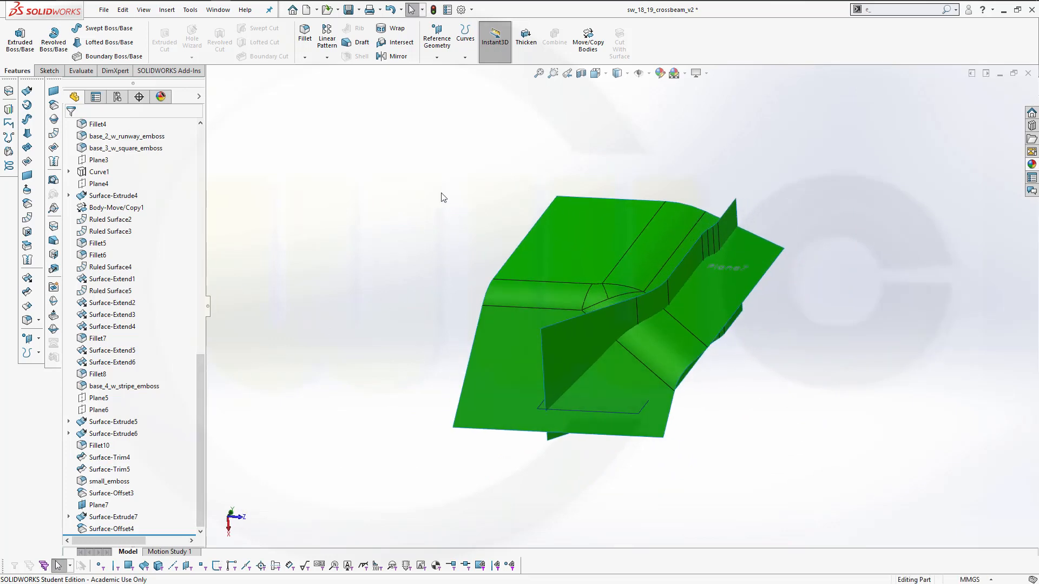
left_click(307, 42)
scroll(738, 292, "down", 2)
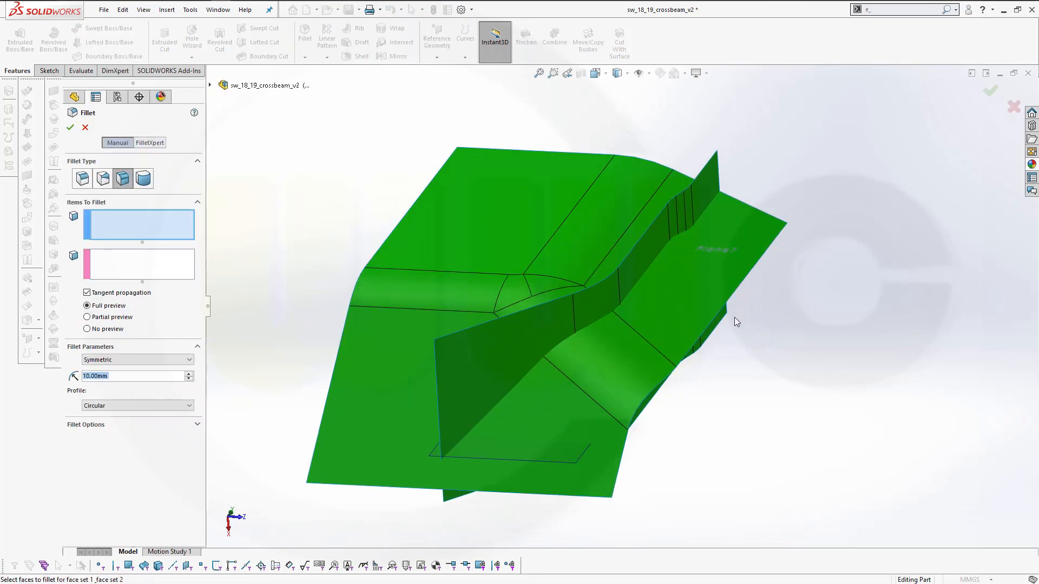
scroll(686, 323, "down", 2)
middle_click_drag(572, 208, 611, 249)
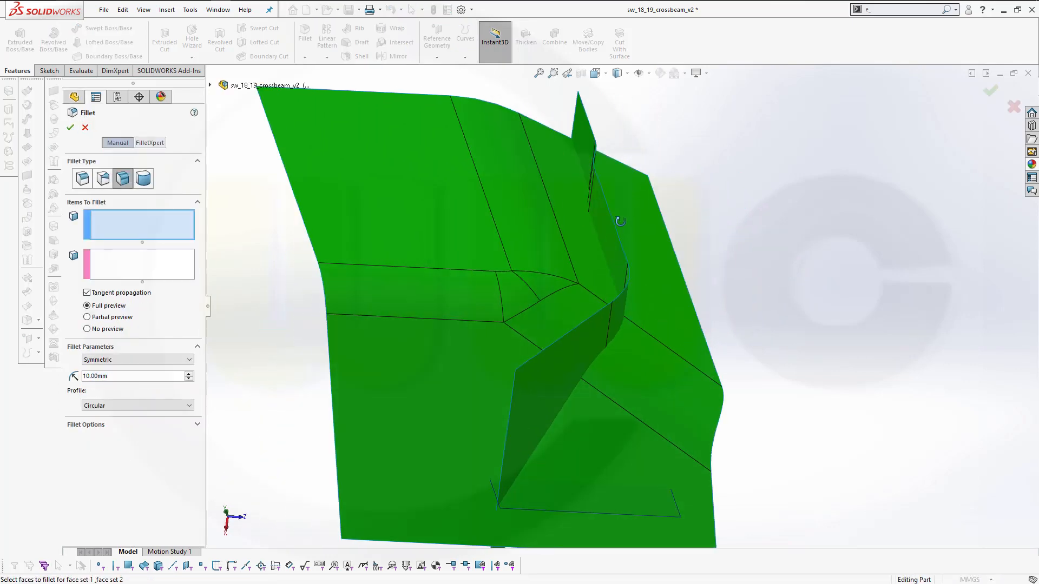
left_click(611, 248)
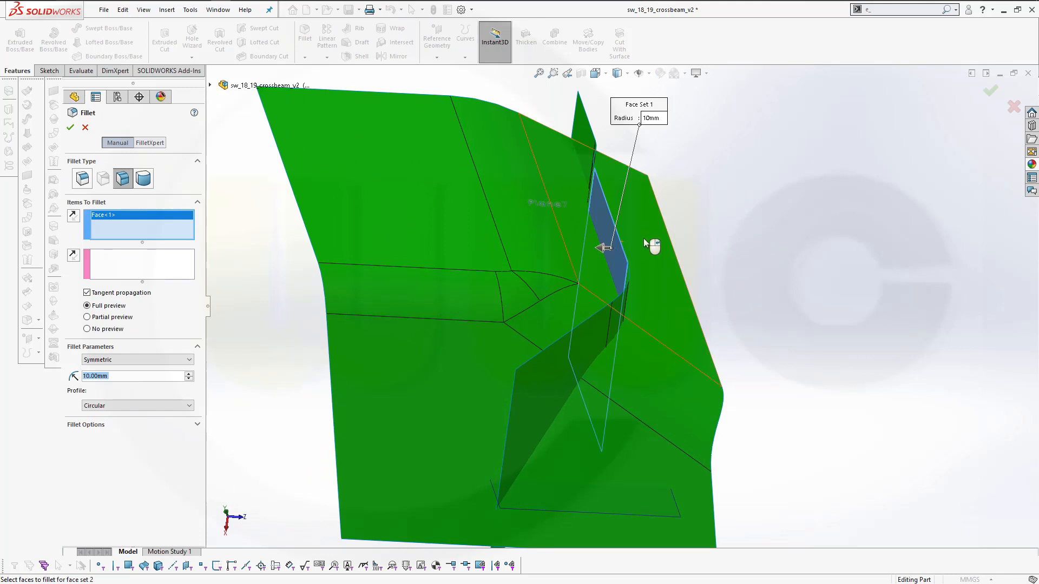
left_click(129, 269)
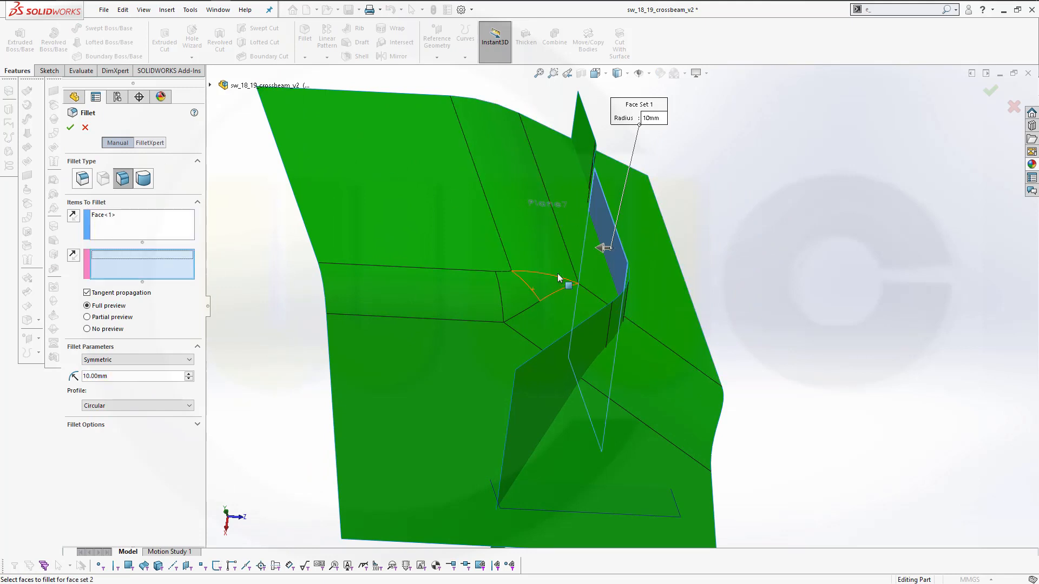
left_click(598, 268)
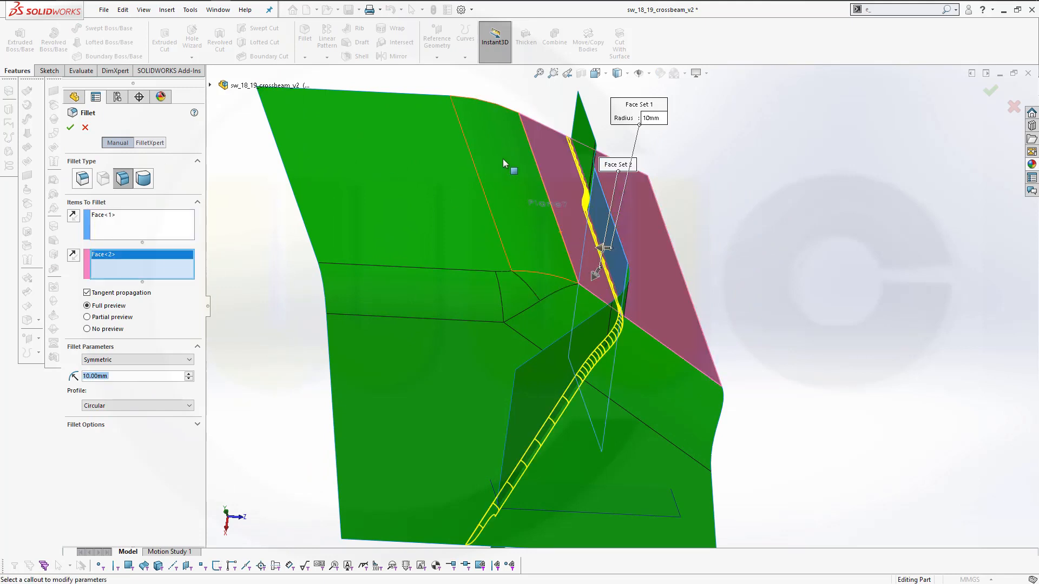
Set the face fillet's symmetric radius to 9 mm and create the fillet
middle_click_drag(411, 92, 392, 48)
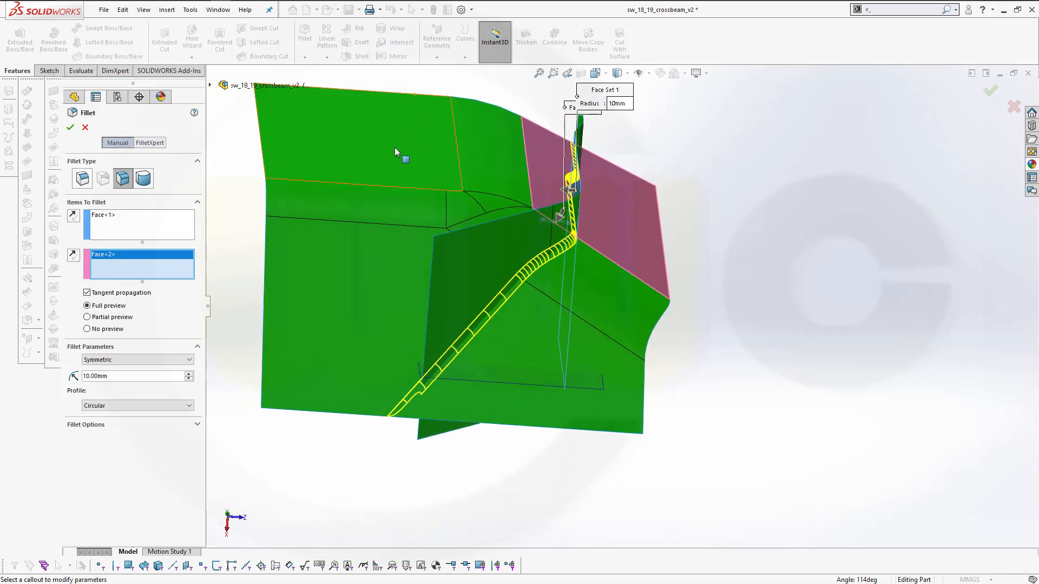
mouse_move(427, 187)
middle_mouse_down()
mouse_move(424, 162)
mouse_move(407, 168)
mouse_move(431, 162)
mouse_move(433, 172)
middle_mouse_up()
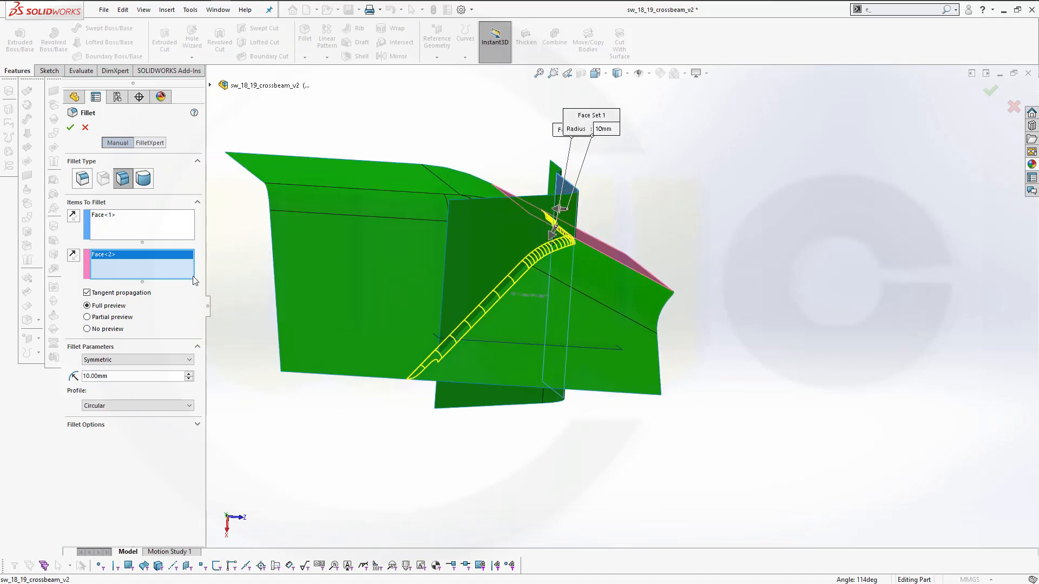
left_click(123, 376)
type("9")
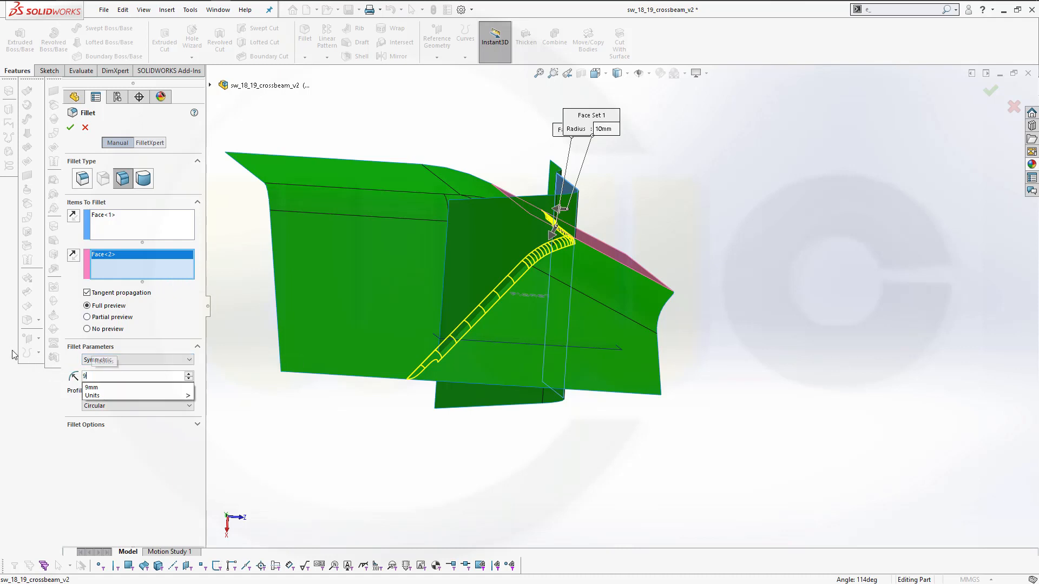
key("Return")
middle_click_drag(679, 345, 706, 328)
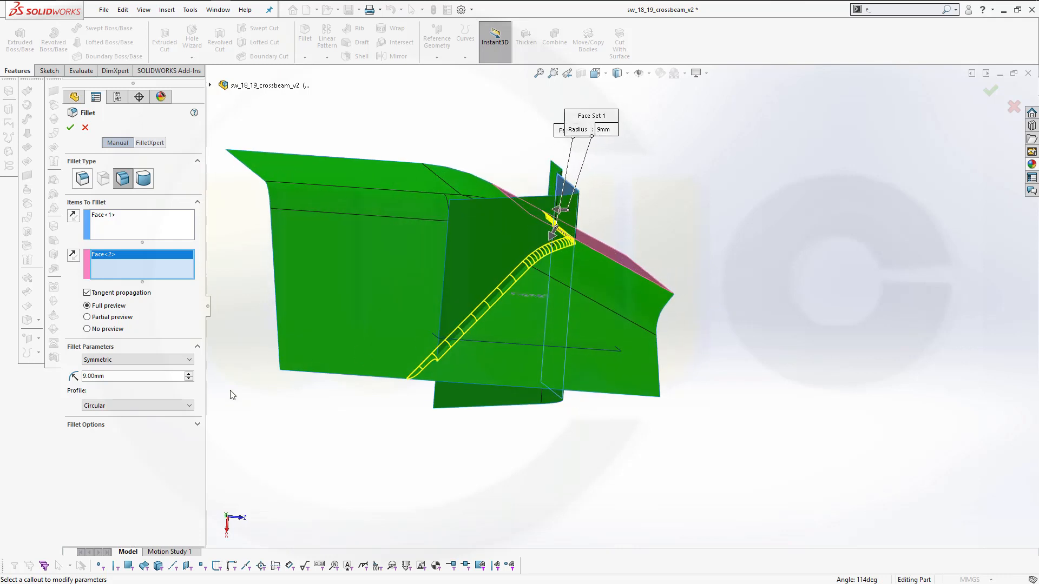
left_click(70, 127)
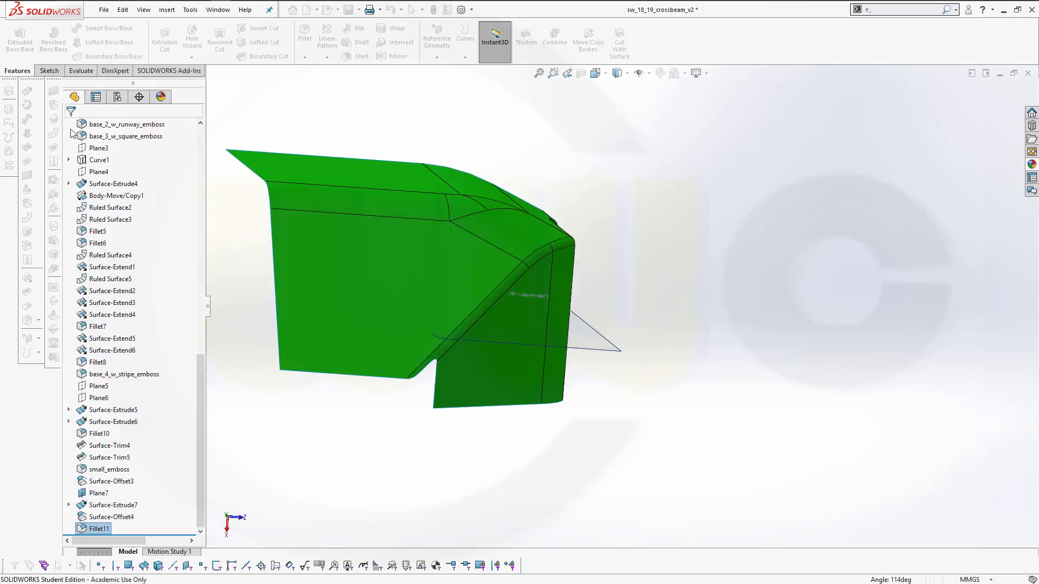
Try to rename the filleted surface body as base_offset
middle_click_drag(629, 271, 581, 245)
middle_click_drag(561, 187, 530, 195)
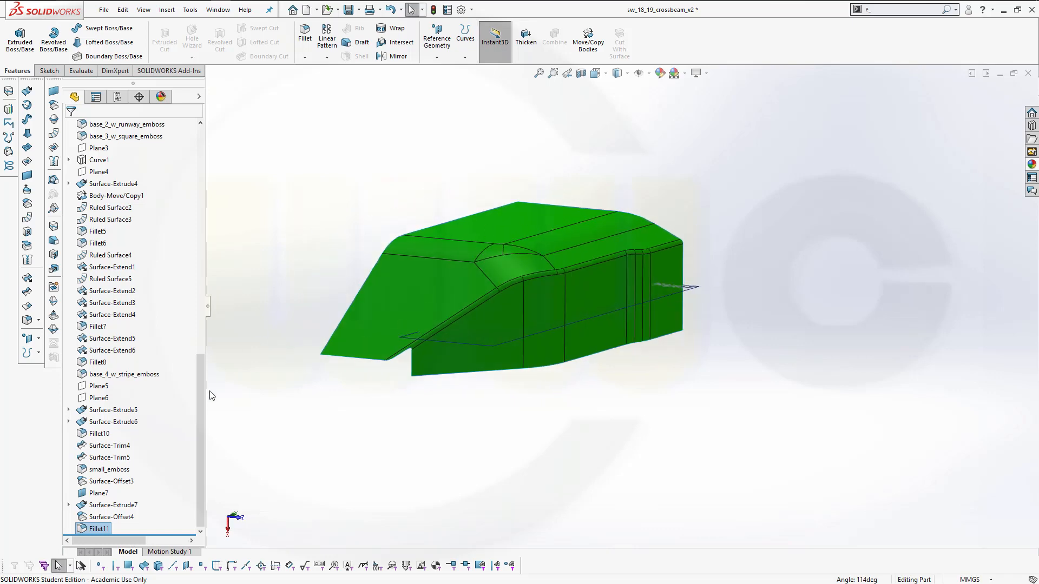
left_click_drag(204, 377, 198, 177)
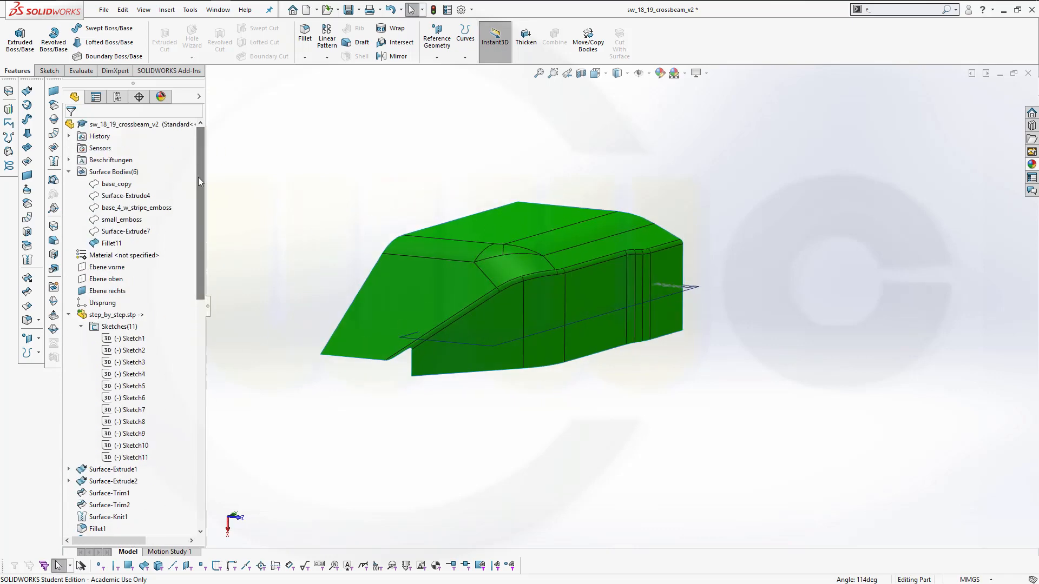
left_click(112, 244)
left_click(112, 243)
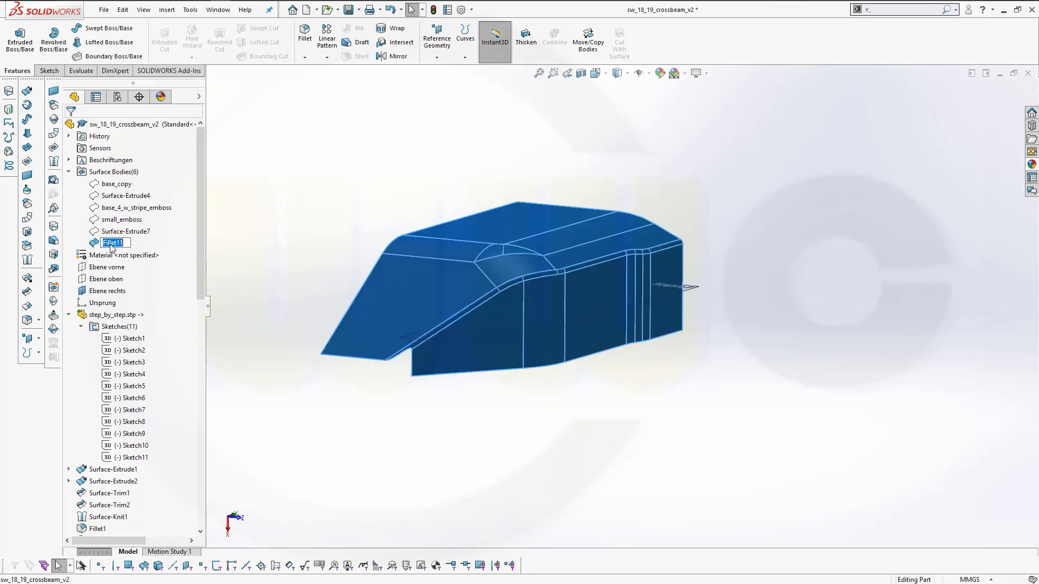
type("base_offset")
key("Return")
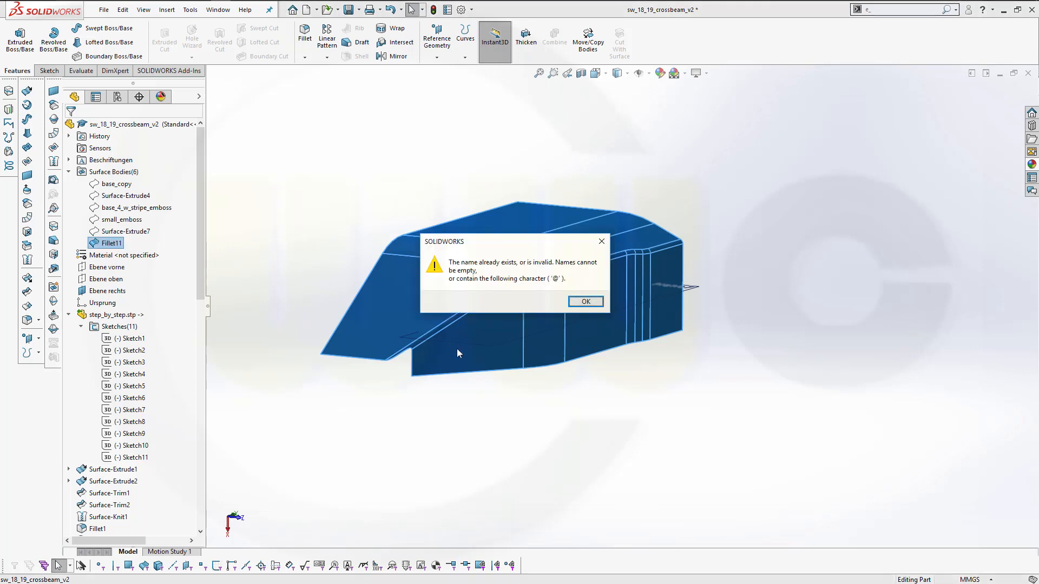
left_click(593, 305)
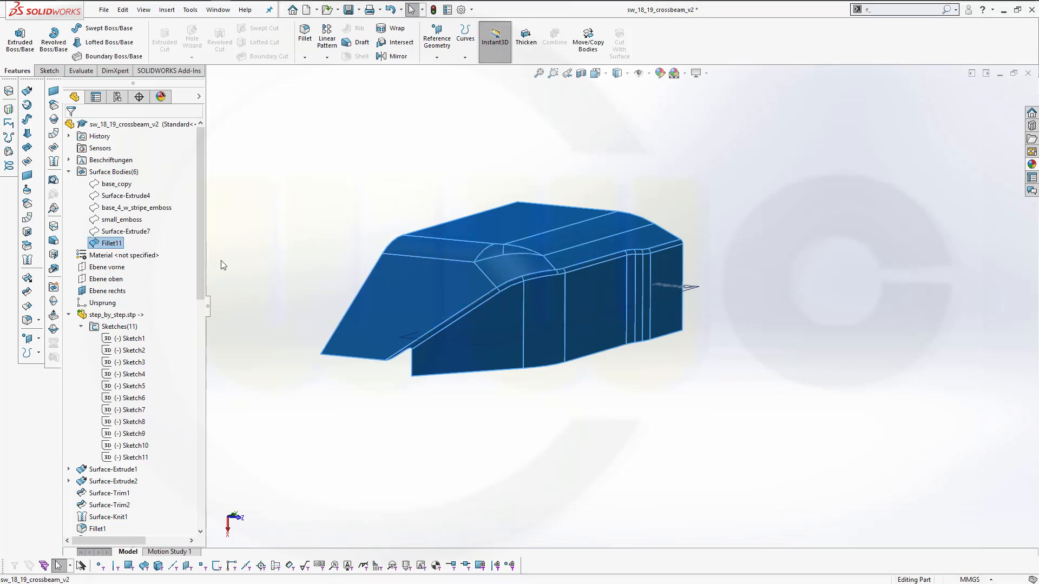
Rename the filleted surface body as base_offsettet
left_click(113, 243)
type("base_offsettet")
key("Return")
left_click(614, 367)
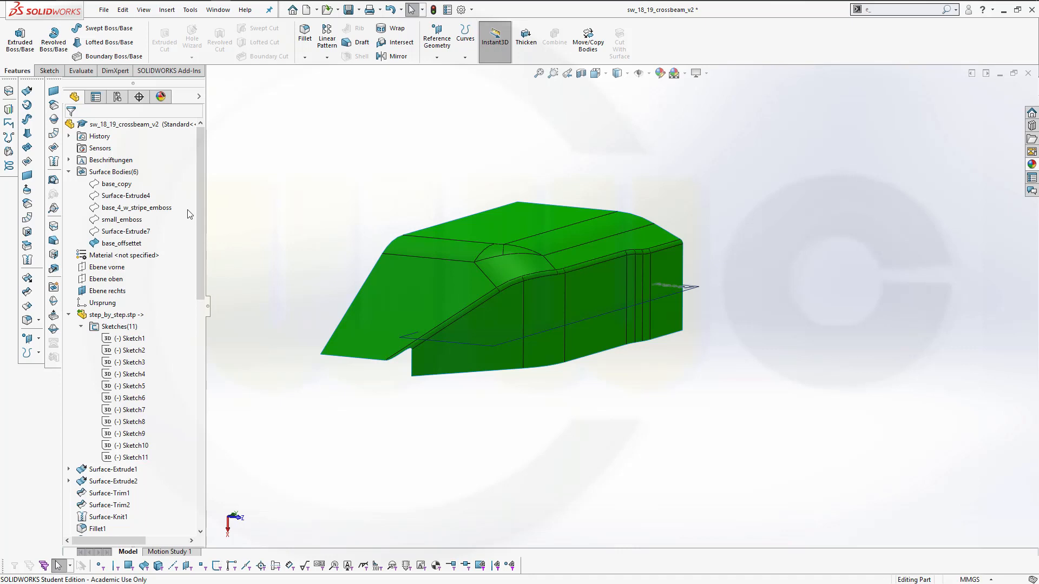
Show the hidden surface bodies base_4_w_stripe_emboss and Surface-Extrude7
right_click(159, 213)
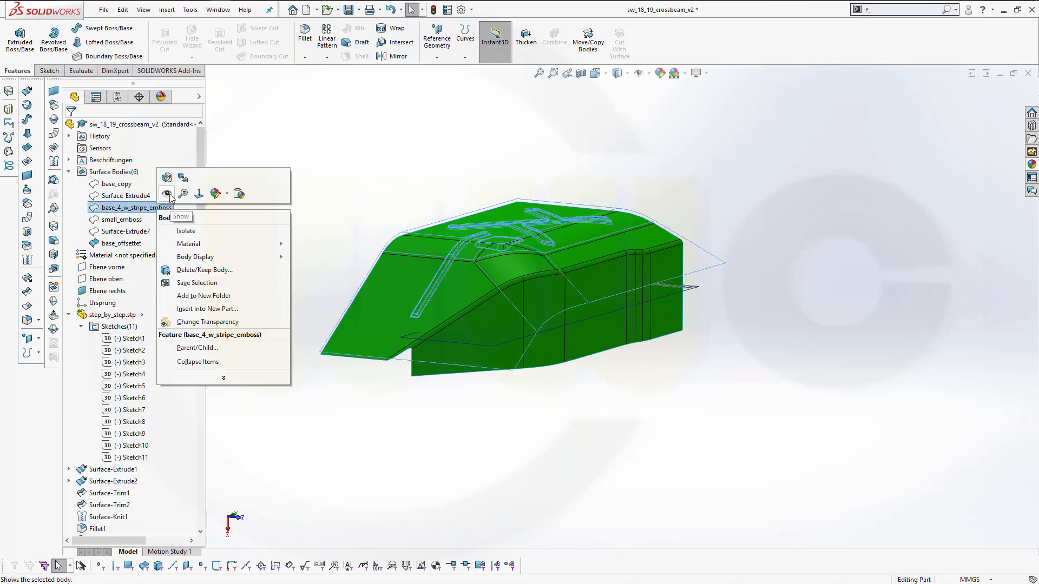
left_click(167, 194)
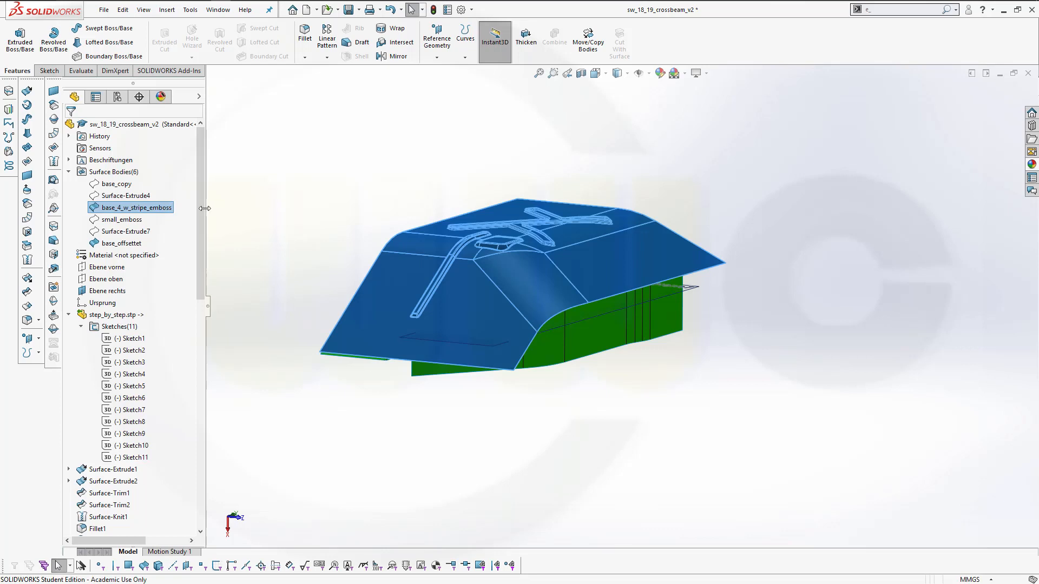
right_click(143, 232)
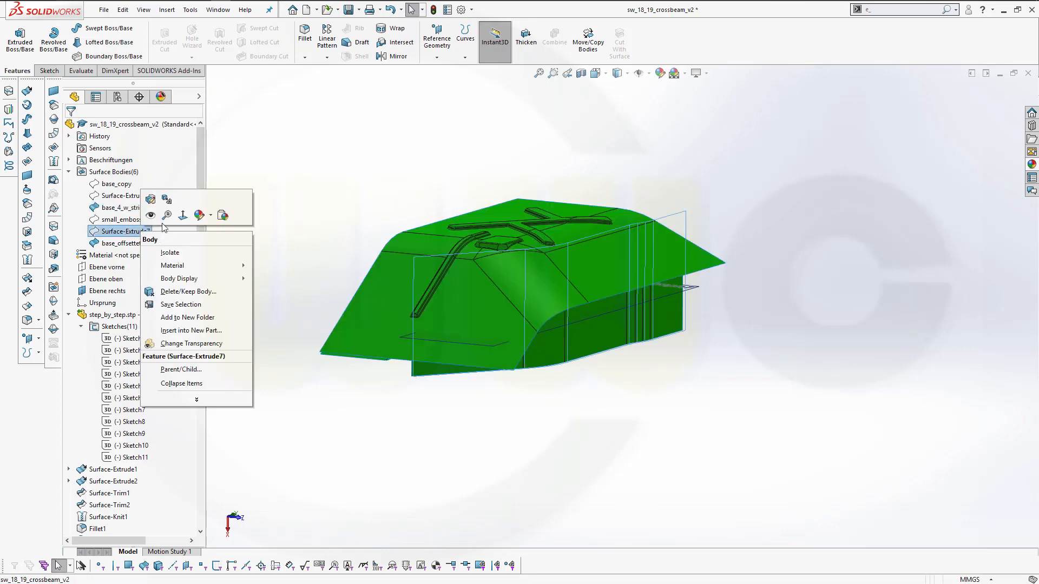
left_click(151, 215)
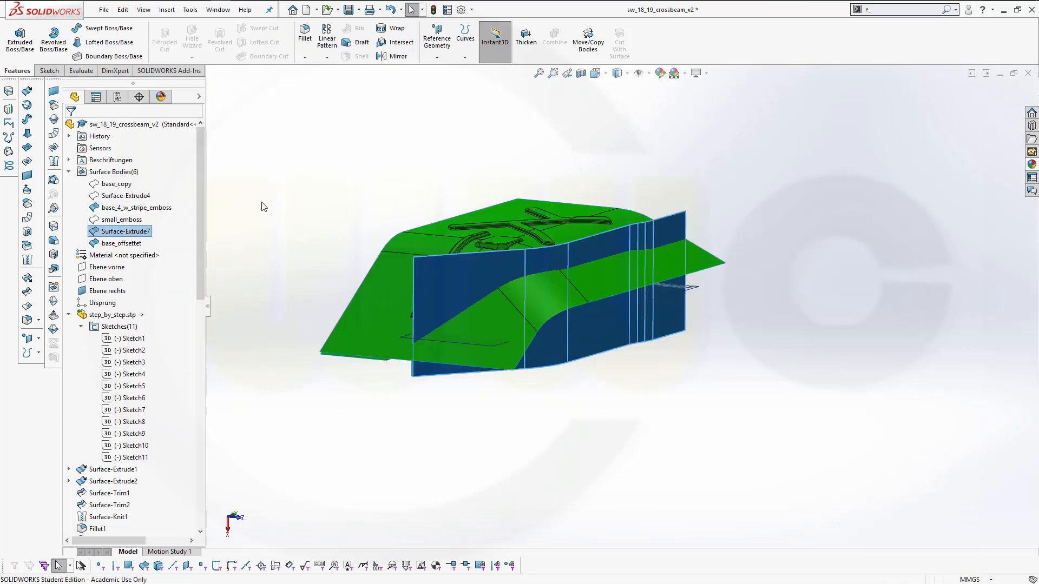
Examine how the base_offsettet body lies relative to the embossed base surface and the extruded wall
middle_click_drag(336, 195, 388, 197)
scroll(544, 352, "down", 5)
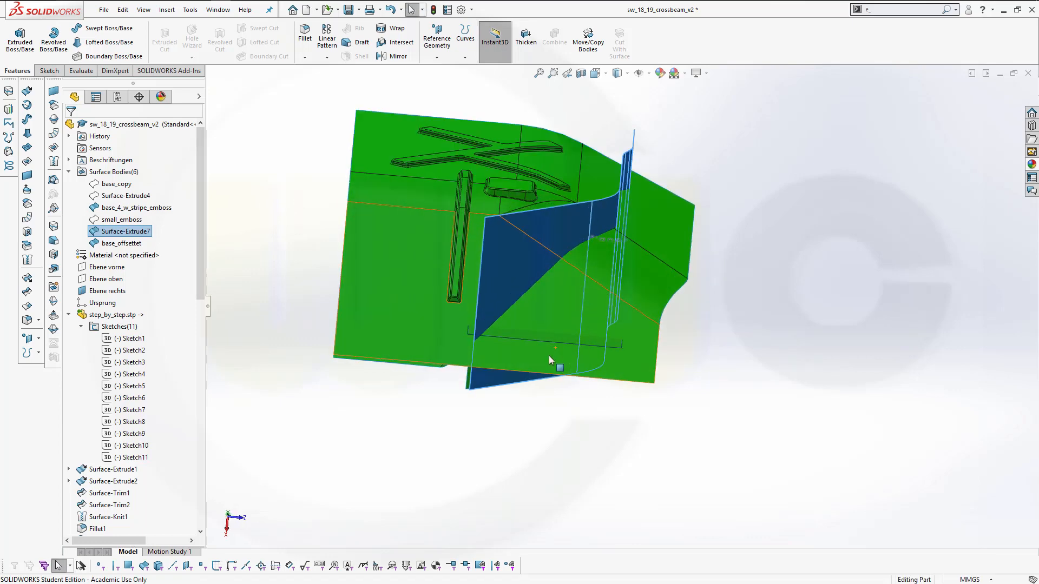
mouse_move(544, 341)
middle_mouse_down()
mouse_move(489, 255)
mouse_move(382, 211)
mouse_move(349, 181)
mouse_move(525, 320)
mouse_move(537, 346)
middle_mouse_up()
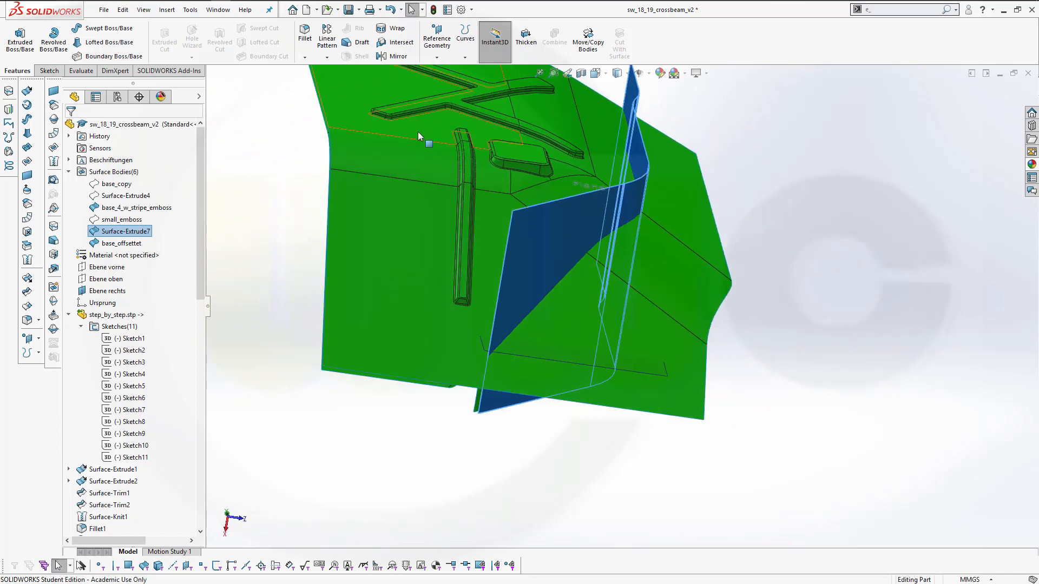
left_click(142, 244)
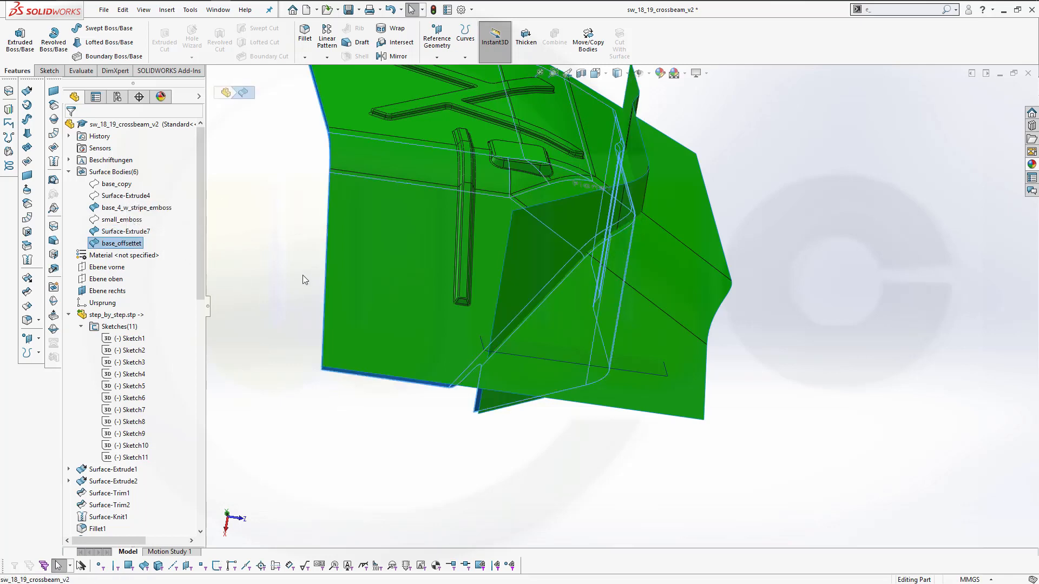
middle_click_drag(303, 276, 707, 154)
scroll(707, 154, "up", 2)
scroll(699, 175, "down", 2)
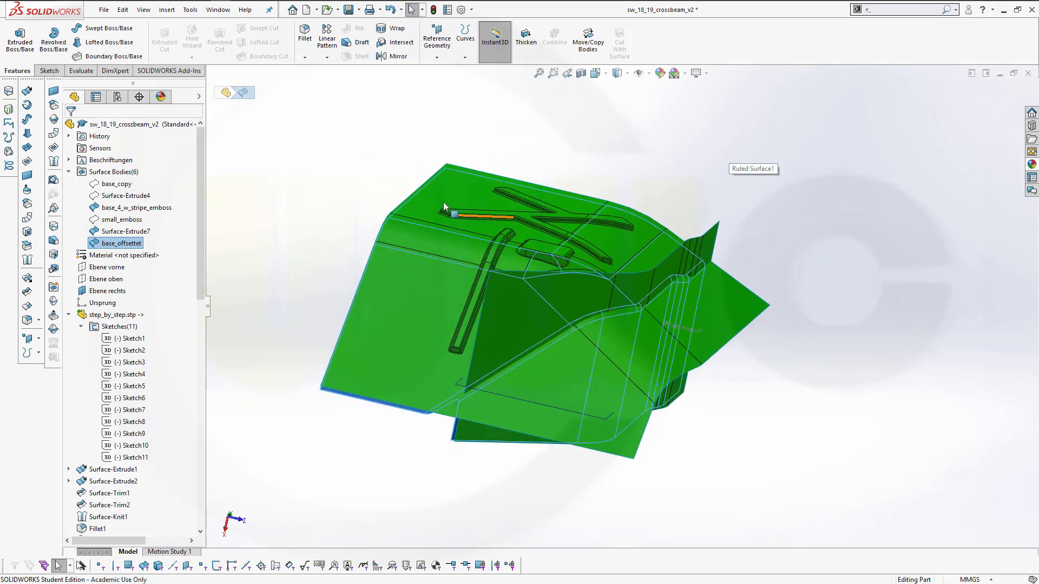
left_click(420, 180)
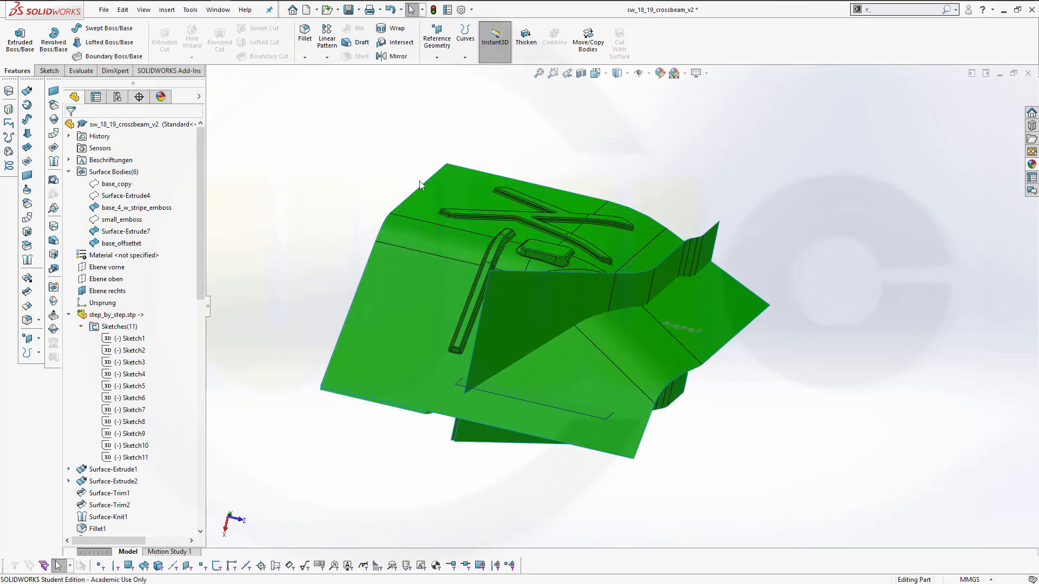
left_click(151, 210)
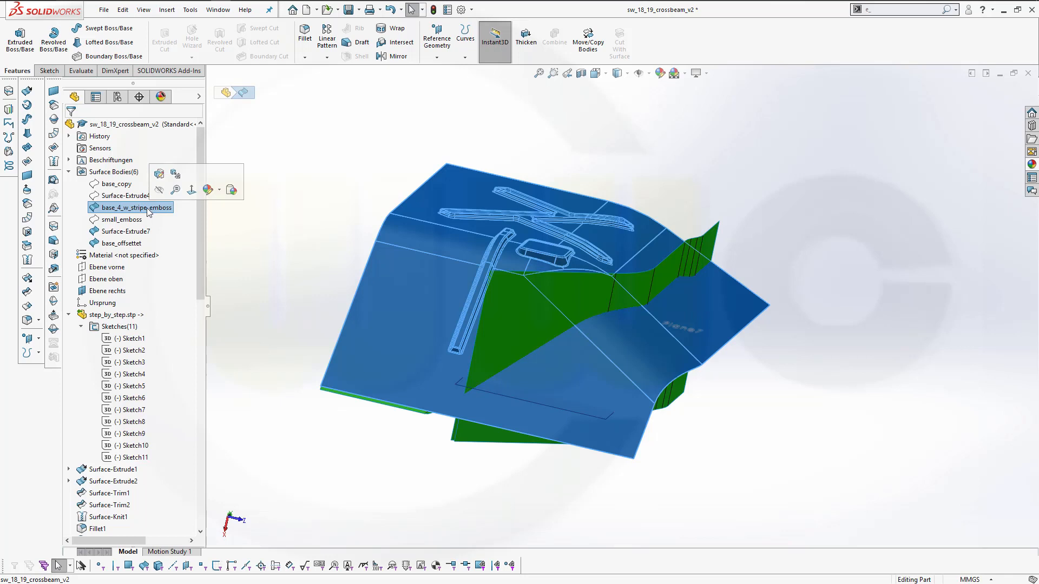
left_click(209, 190)
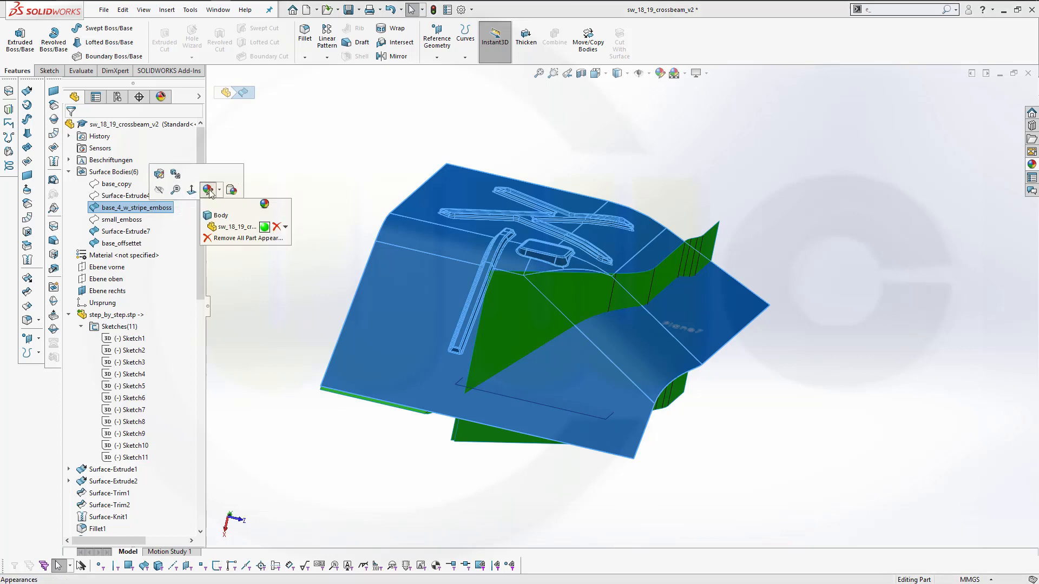
left_click(265, 228)
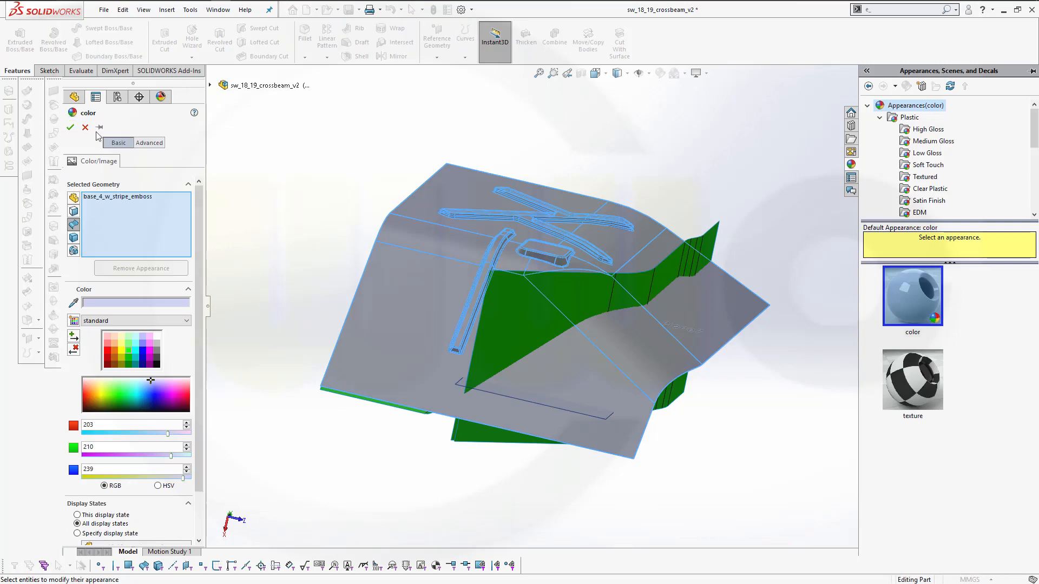
left_click(85, 127)
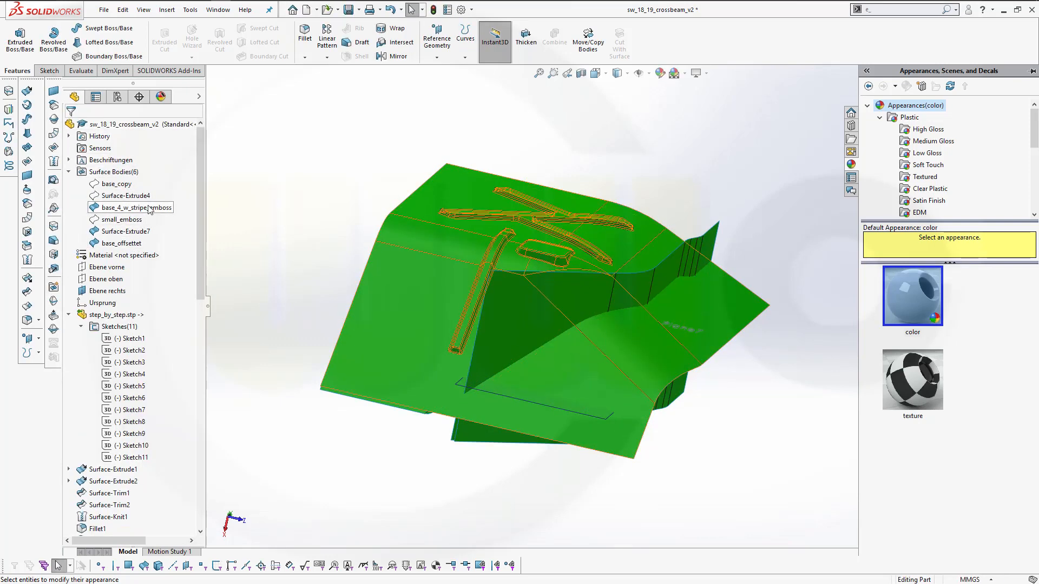
right_click(150, 210)
left_click(206, 189)
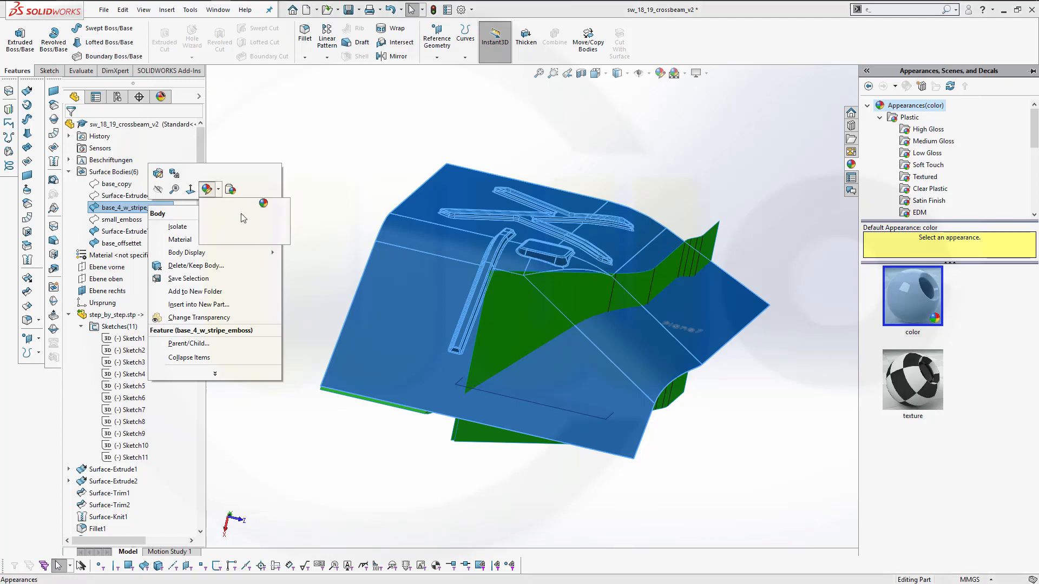
left_click(276, 227)
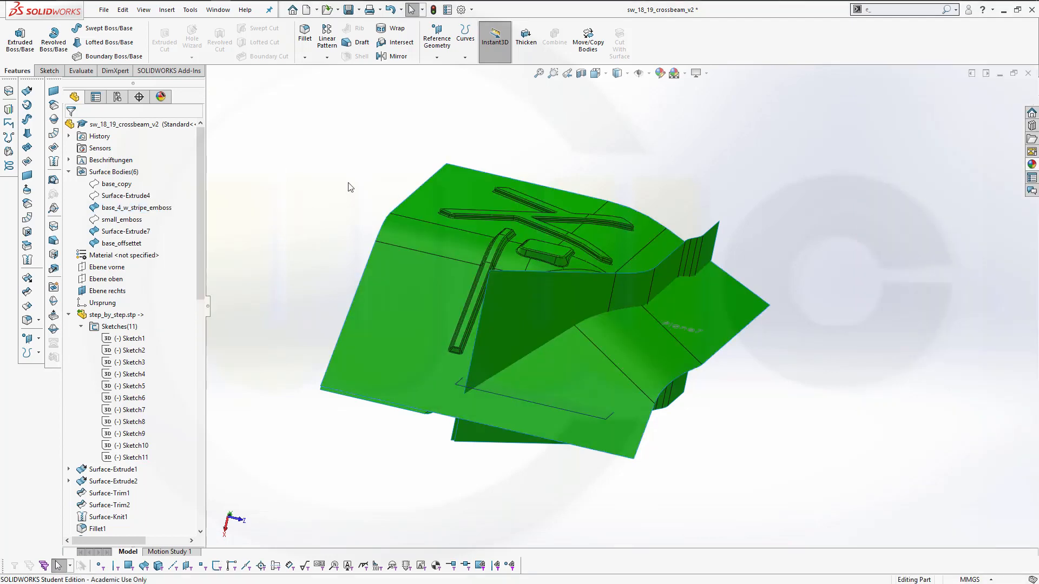
Apply a gray colour (RGB 192, 192, 192) to the base_4_w_stripe_emboss surface body
middle_click_drag(343, 207, 287, 226)
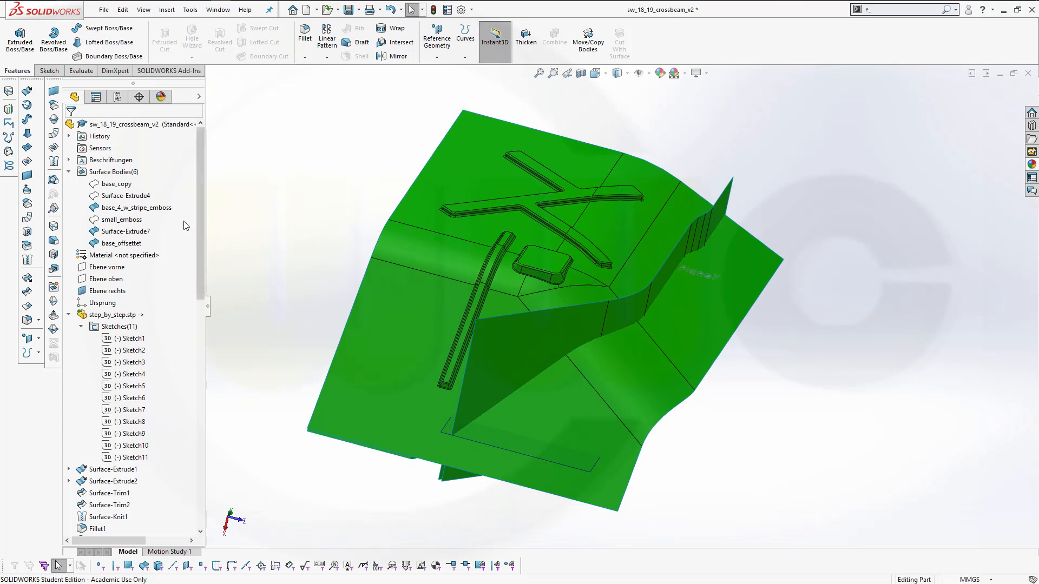
right_click(144, 208)
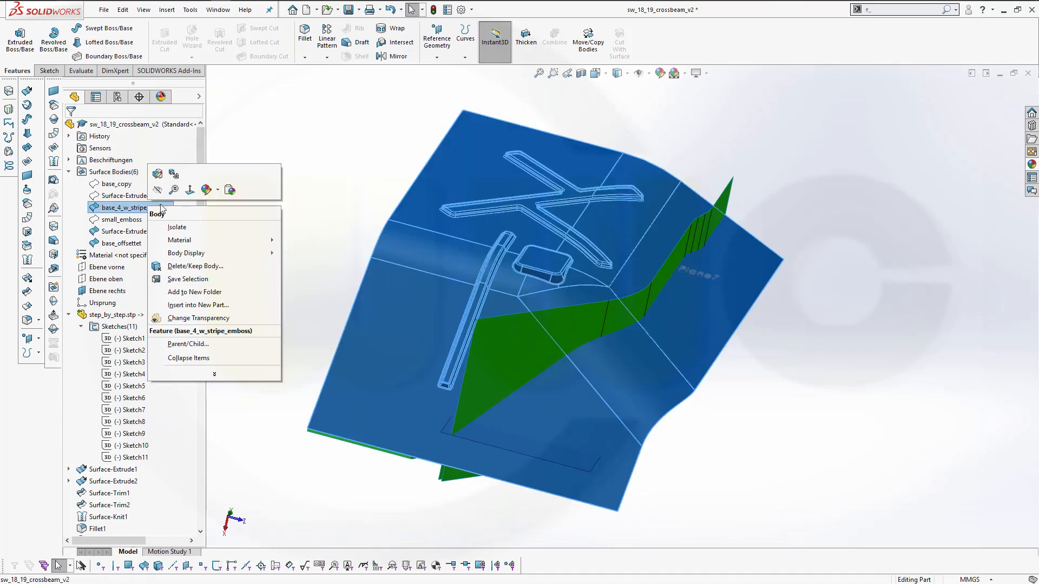
left_click(208, 190)
left_click(264, 228)
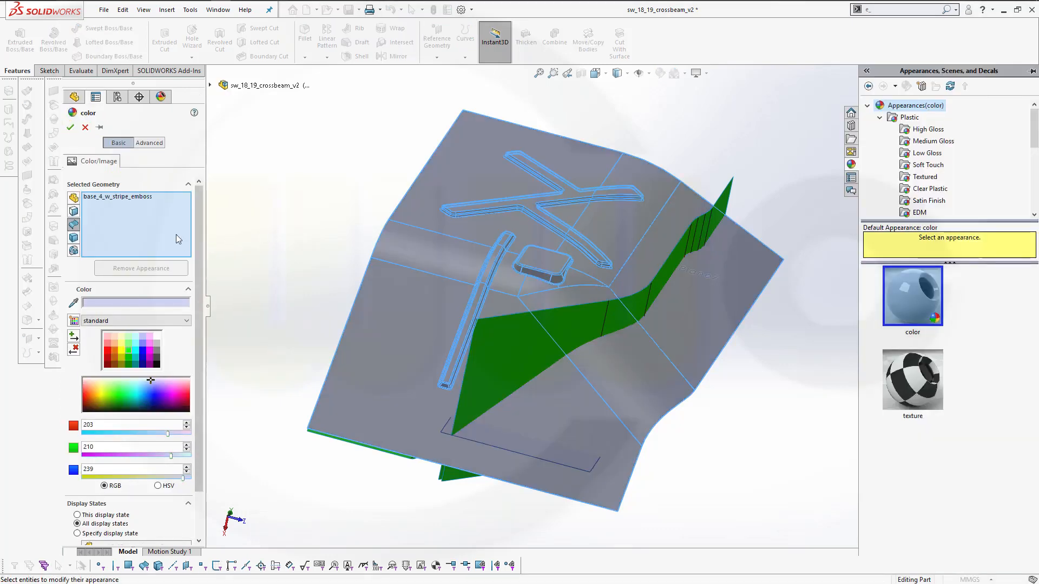
left_click(155, 344)
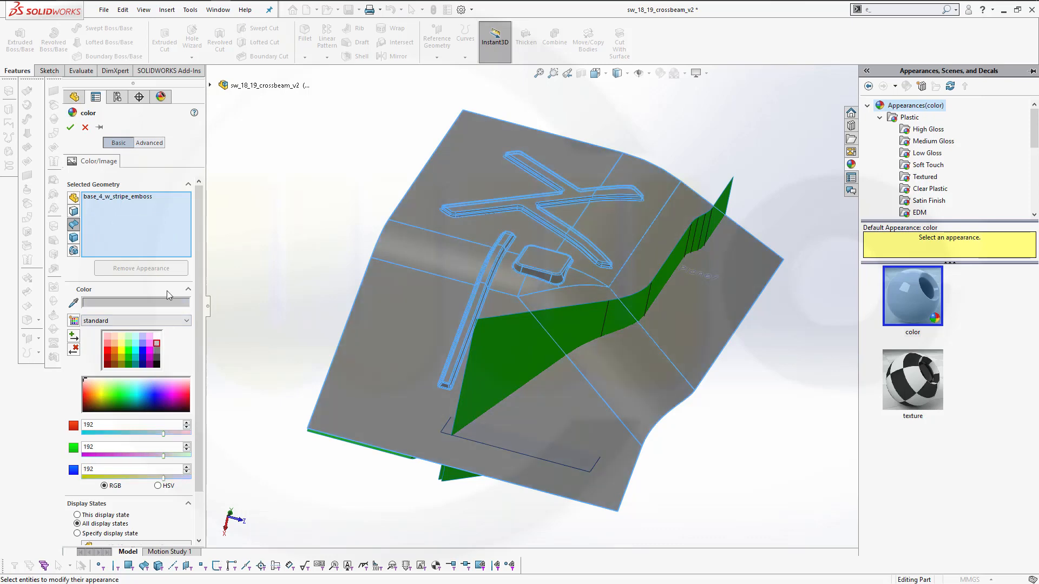
left_click(73, 130)
Examine the extruded wall Surface-Extrude7 from below and above against the green offset surface and the gray base
middle_click_drag(348, 225, 354, 194)
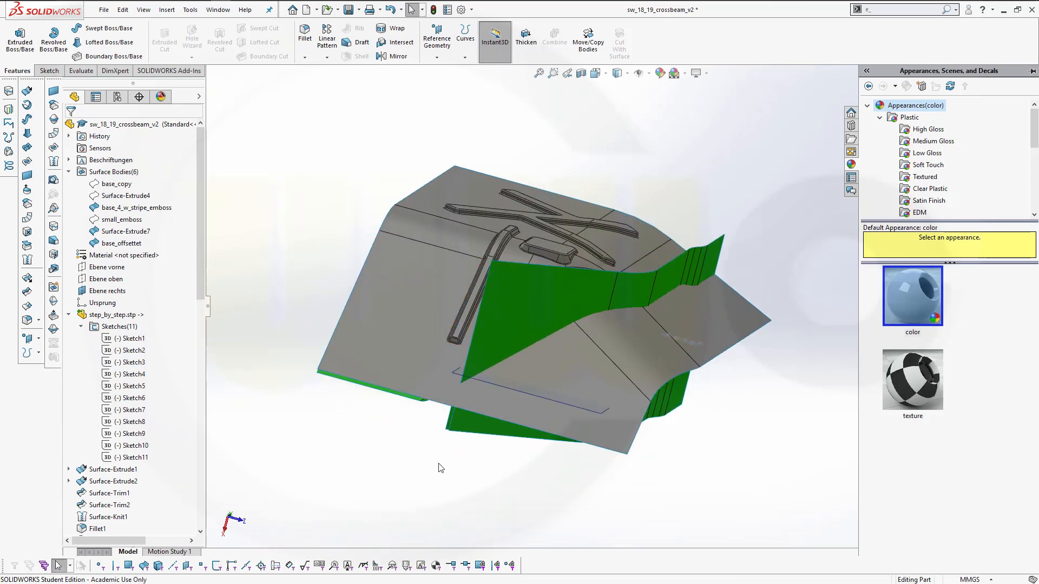
middle_click_drag(489, 481, 563, 501)
scroll(668, 456, "down", 3)
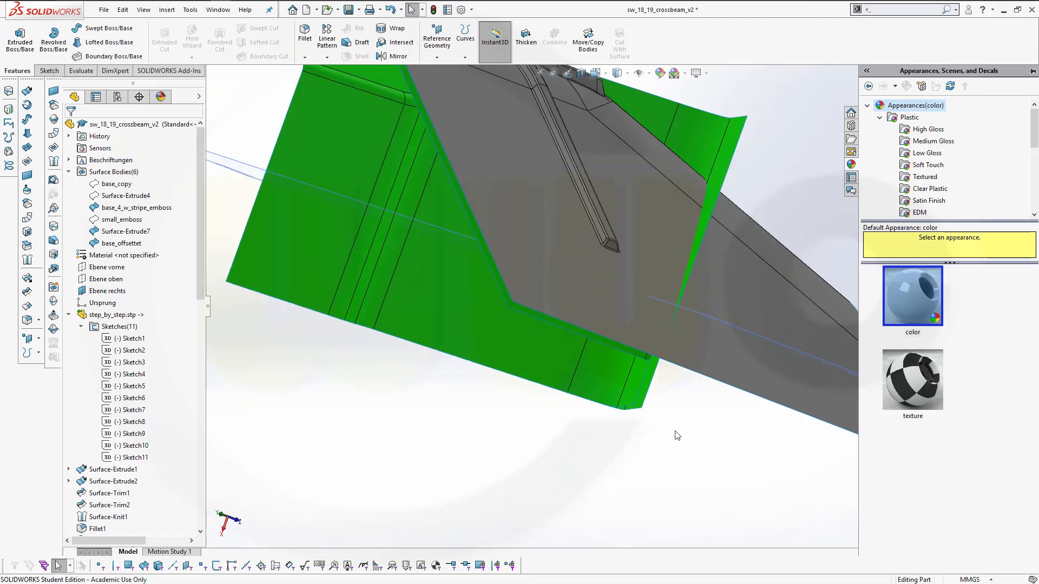
middle_click_drag(676, 435, 689, 359)
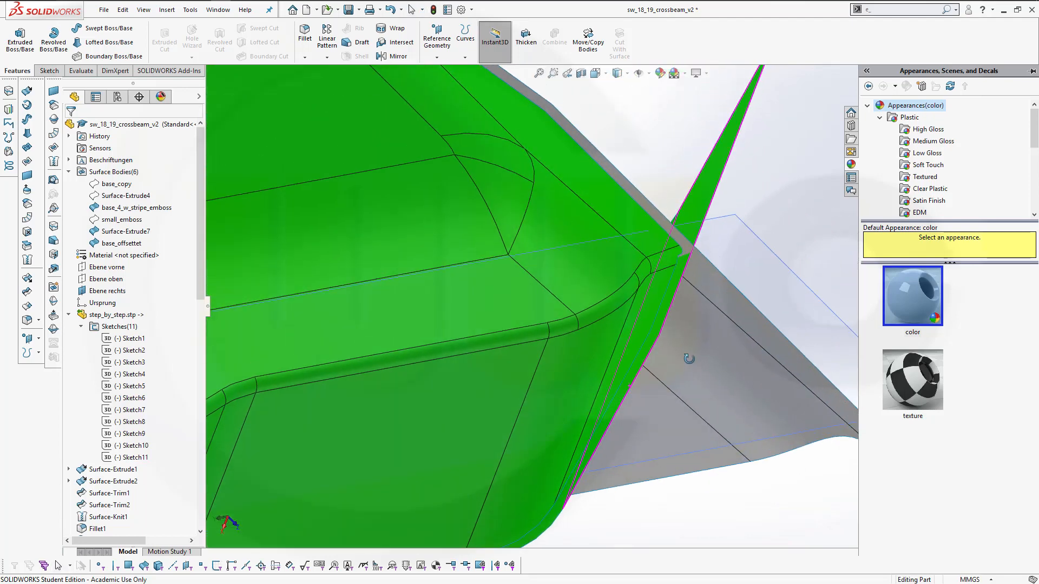
left_click(672, 168)
mouse_move(622, 339)
middle_mouse_down()
mouse_move(603, 348)
mouse_move(611, 346)
middle_mouse_up()
left_click(668, 232)
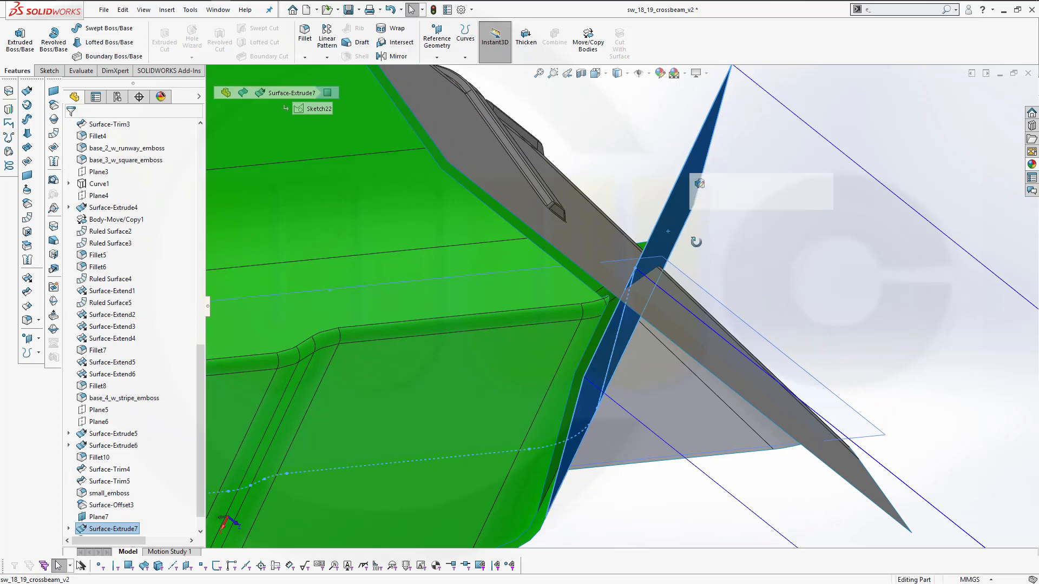
middle_click_drag(696, 242, 627, 267)
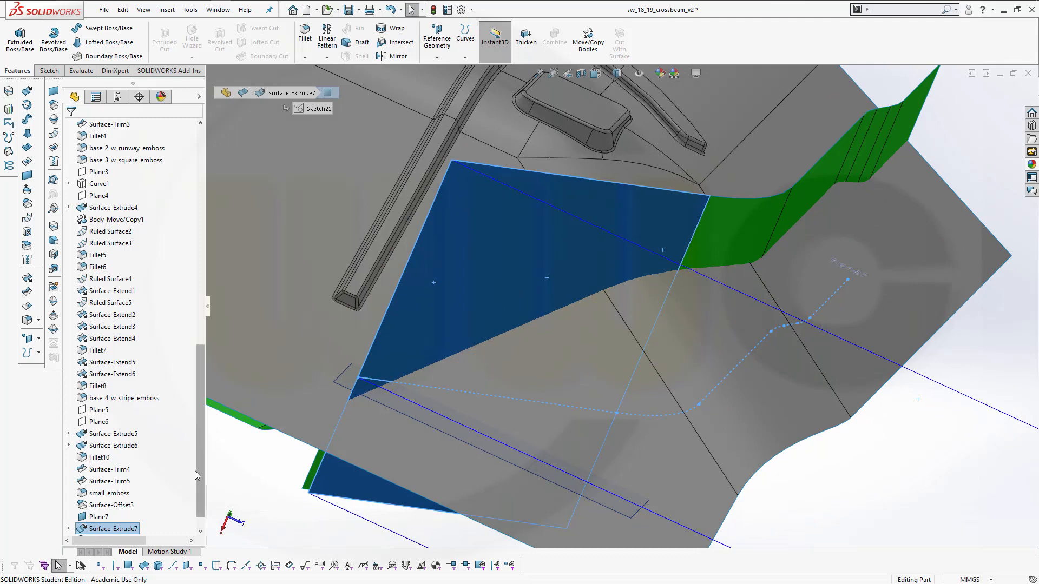
left_click(965, 478)
mouse_move(620, 338)
middle_mouse_down()
mouse_move(606, 355)
mouse_move(634, 319)
mouse_move(621, 320)
middle_mouse_up()
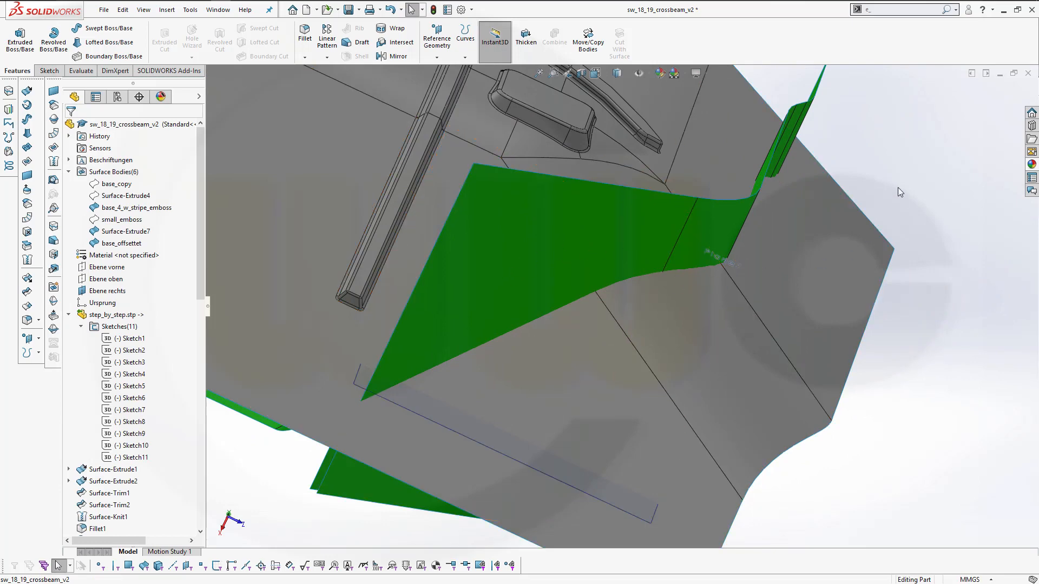
middle_click_drag(896, 190, 890, 189)
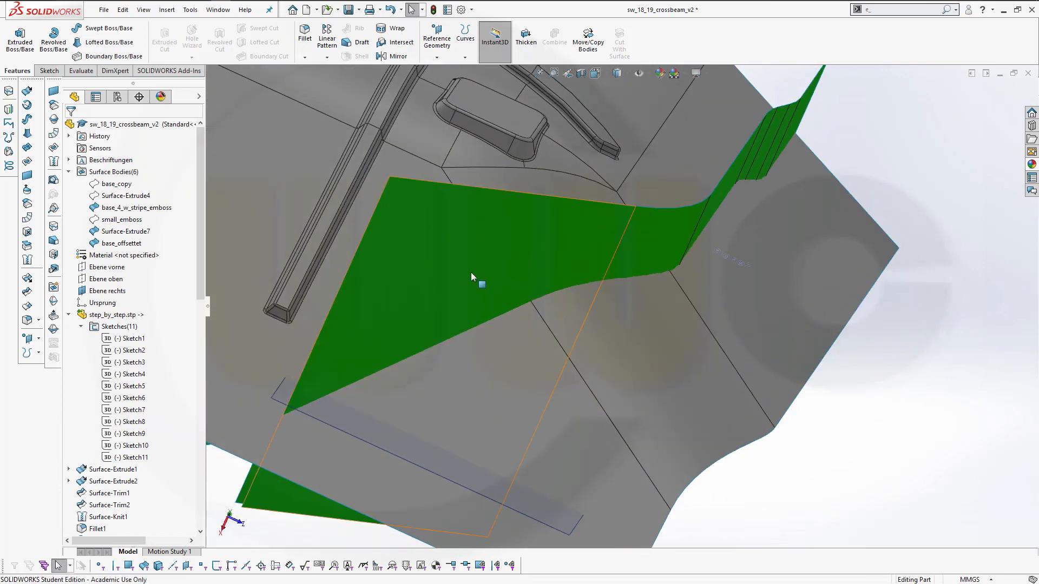
Apply the gray standard colour to the Surface-Extrude7 wall body instead of to the whole part
left_click(432, 256)
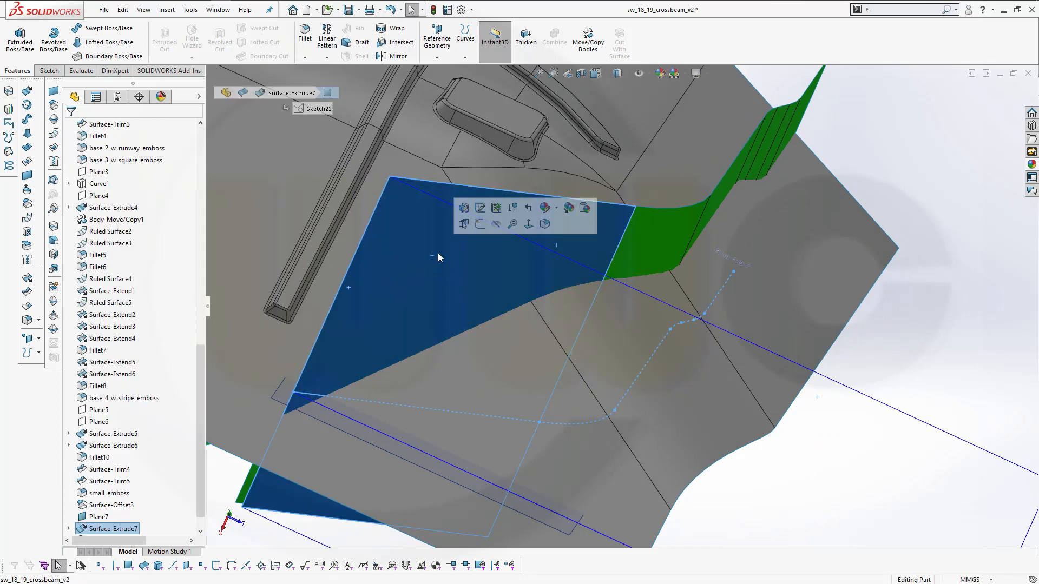
left_click(546, 208)
left_click(601, 268)
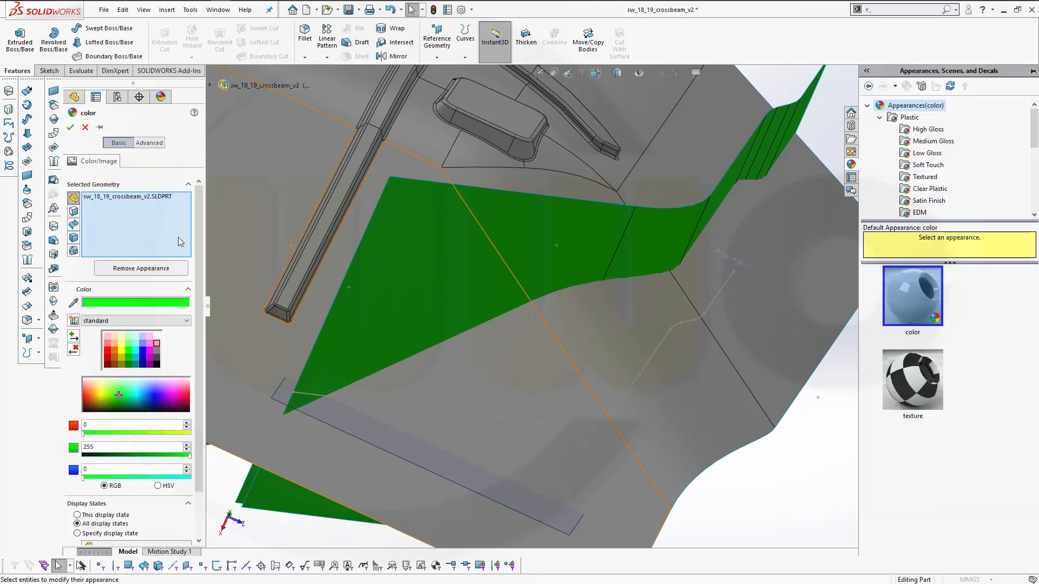
right_click(128, 199)
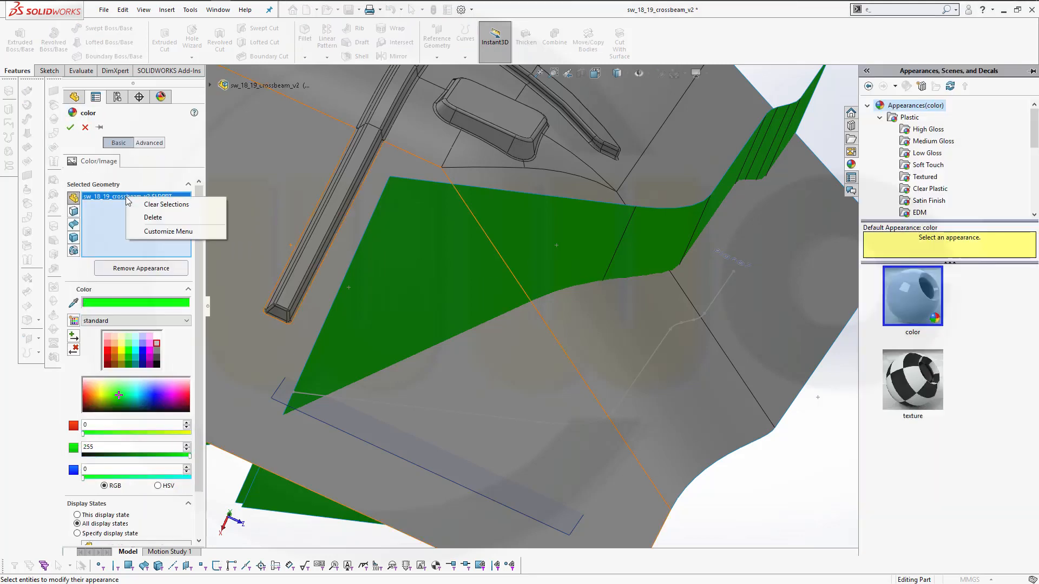
left_click(157, 204)
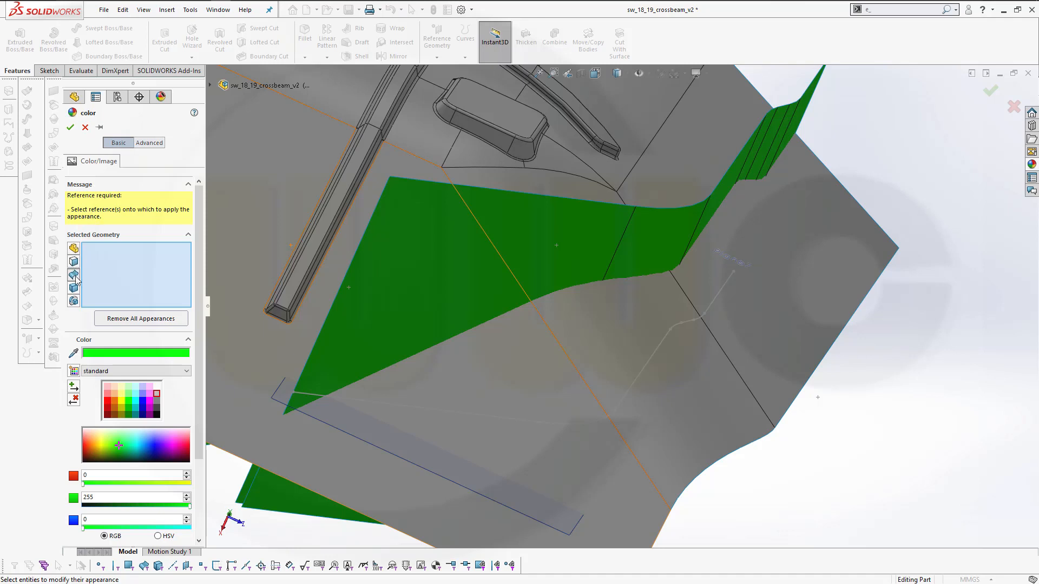
left_click(389, 267)
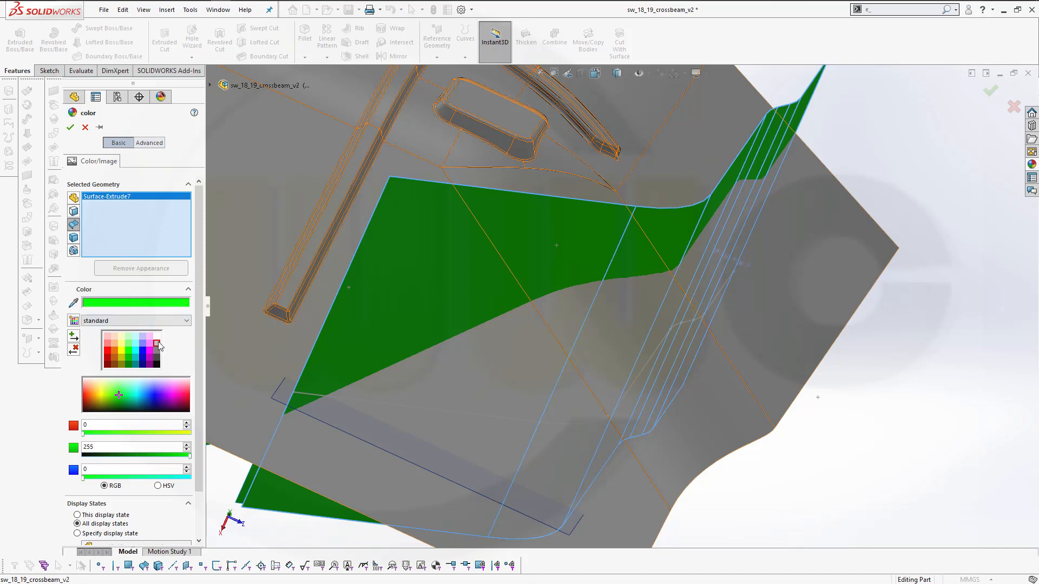
left_click(157, 345)
left_click(71, 128)
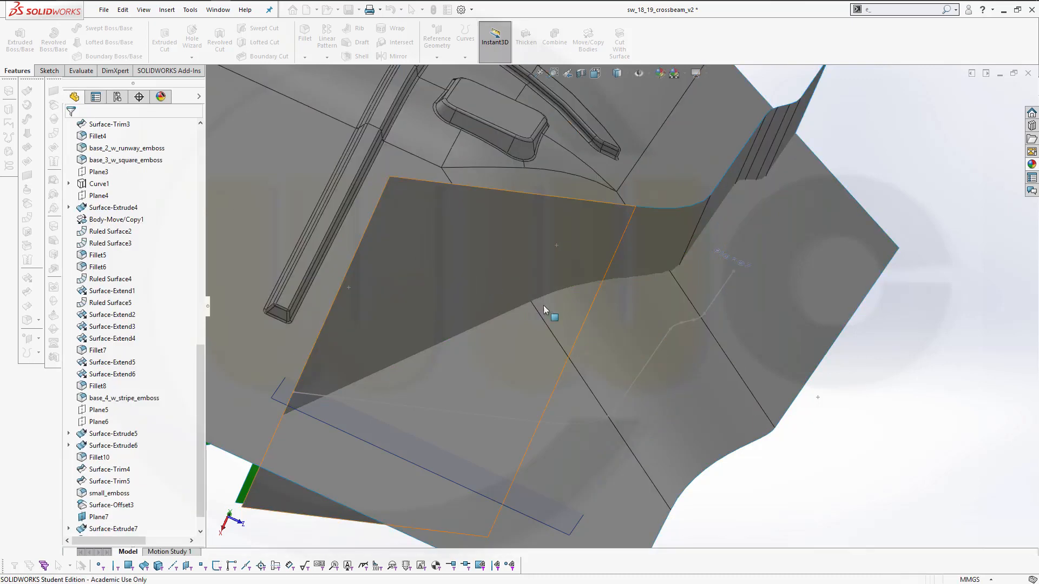
Join the extruded wall and the embossed base surface with a symmetric circular face fillet of 15 mm radius
middle_click_drag(545, 309, 667, 329)
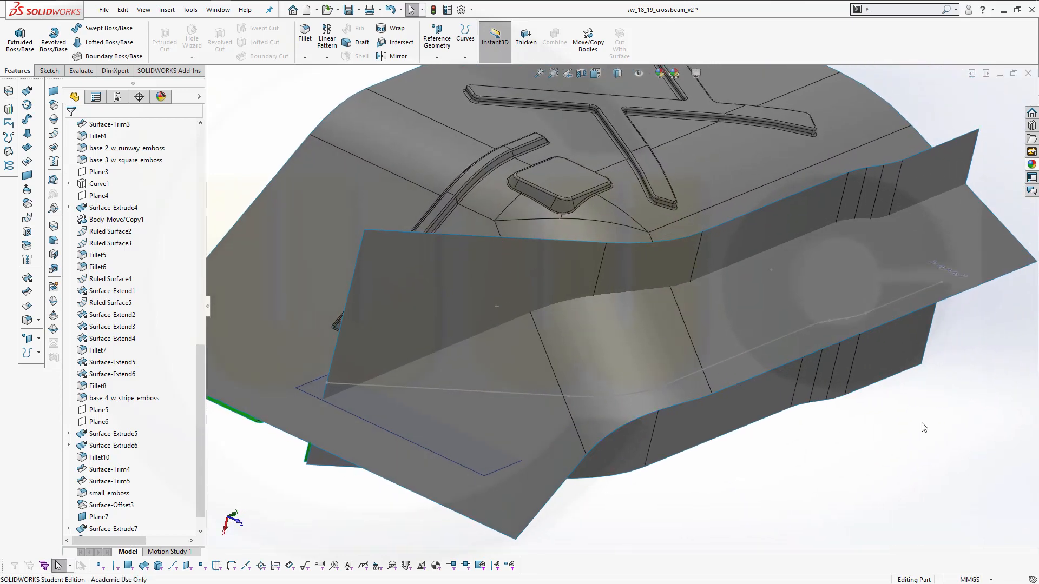
left_click(305, 30)
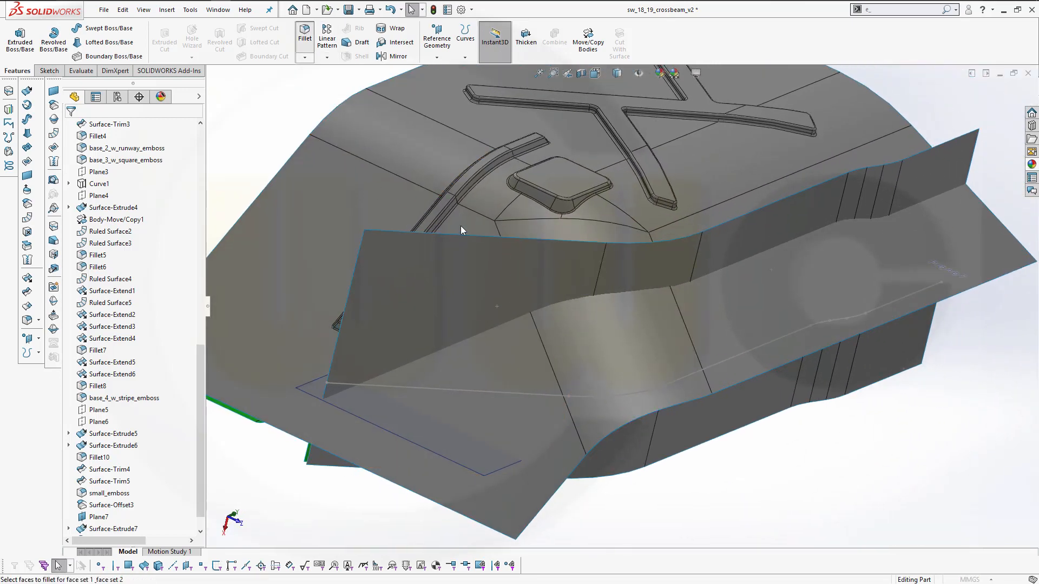
middle_click_drag(842, 457, 868, 325)
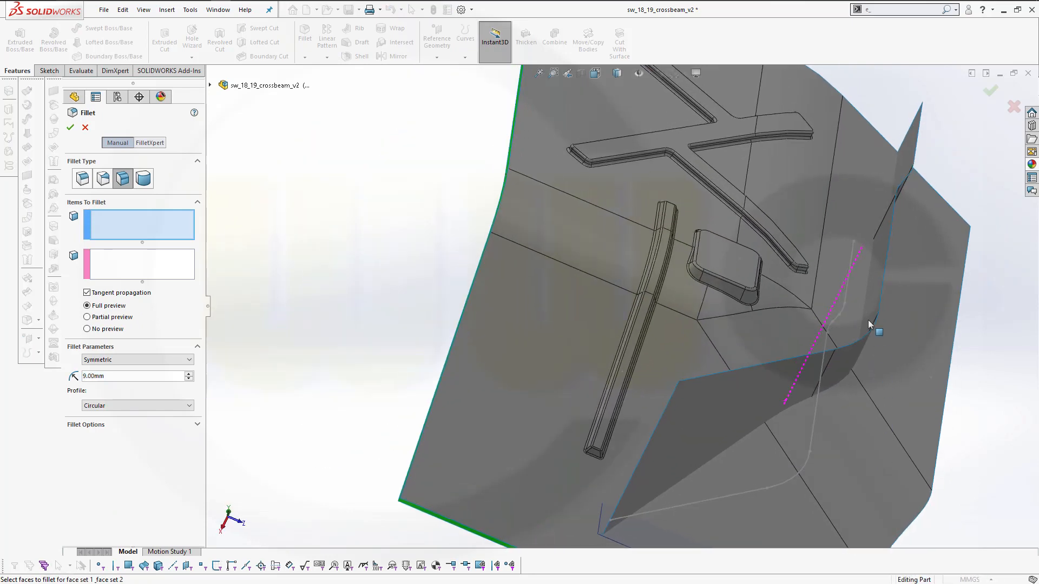
left_click(875, 281)
left_click(117, 271)
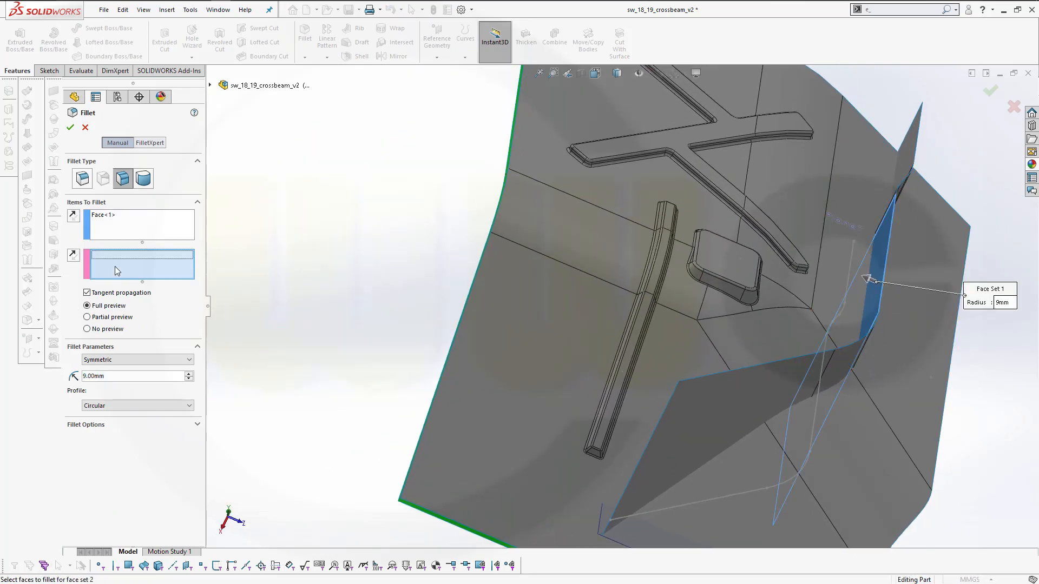
left_click(836, 247)
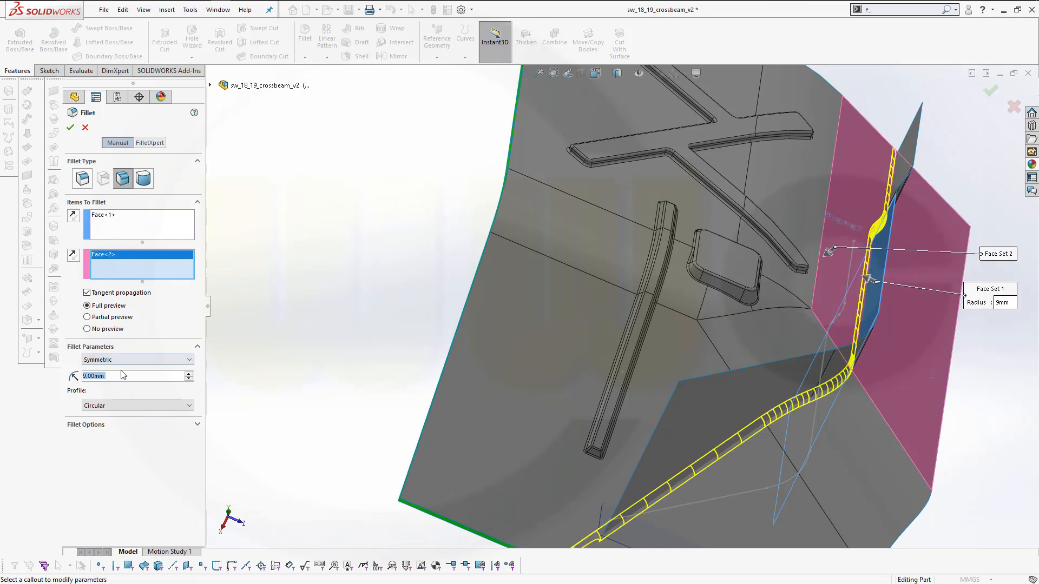
type("15")
key("Return")
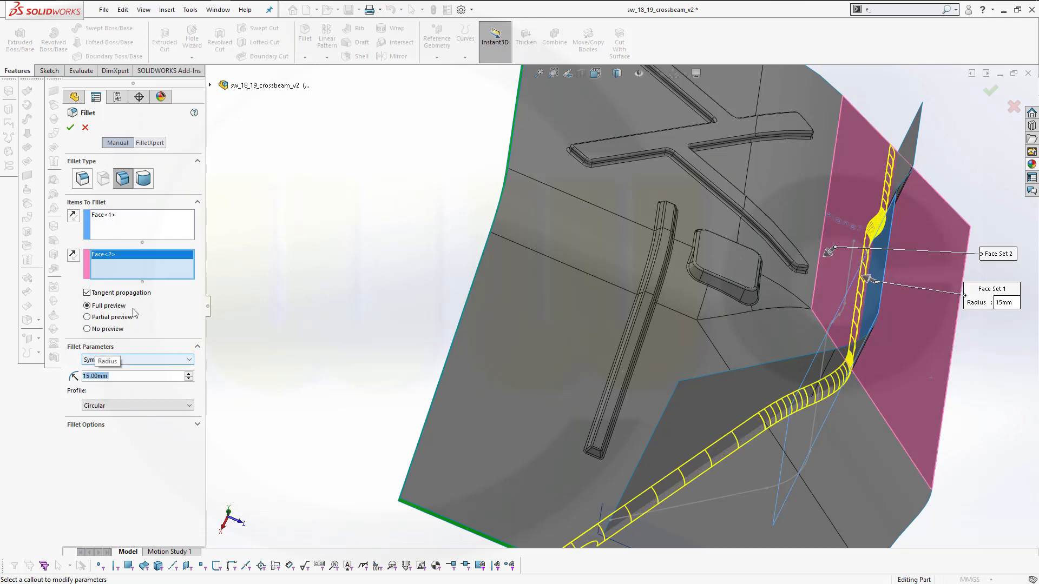
left_click(71, 129)
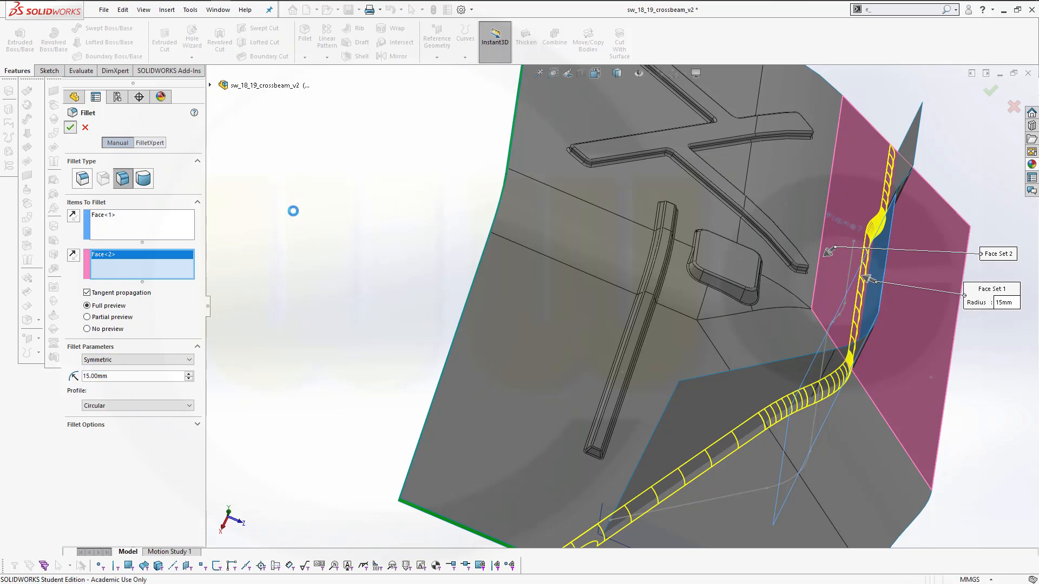
Rename the new face fillet feature between base and wall as base_complete
middle_click_drag(416, 308, 402, 261)
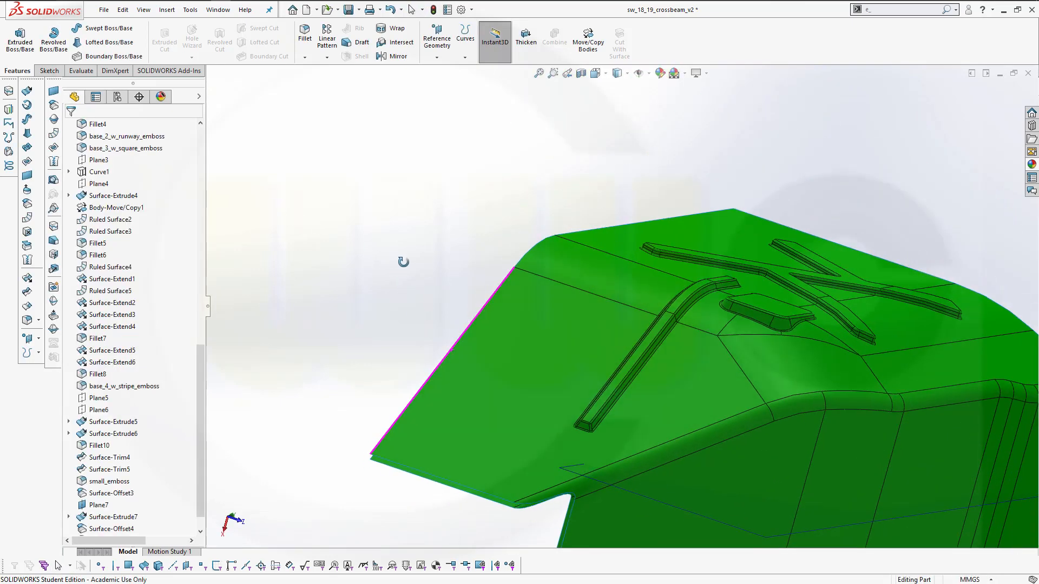
scroll(588, 474, "up", 3)
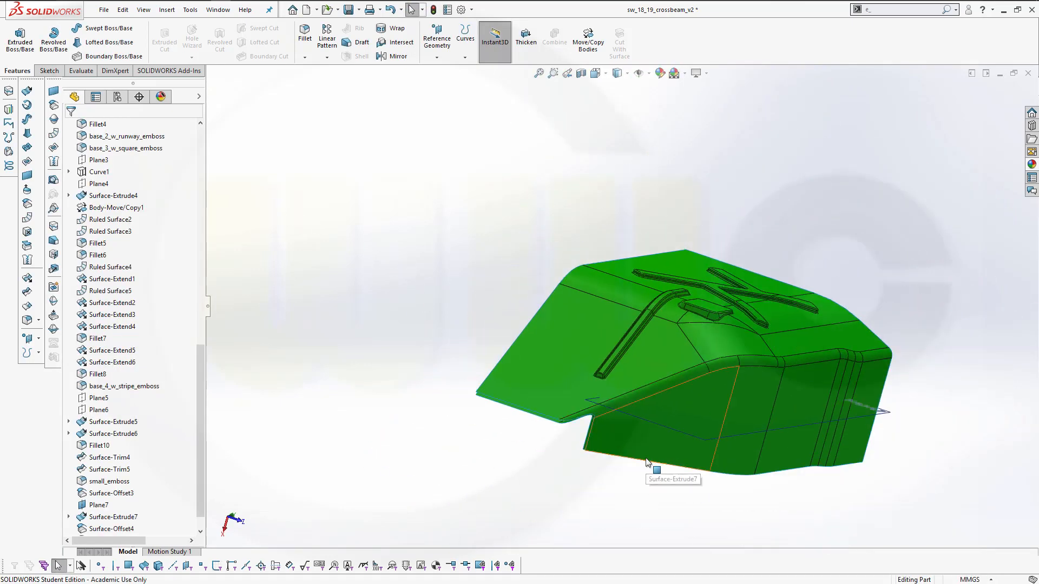
scroll(650, 467, "down", 2)
middle_click_drag(640, 447, 643, 430)
left_click_drag(199, 377, 199, 454)
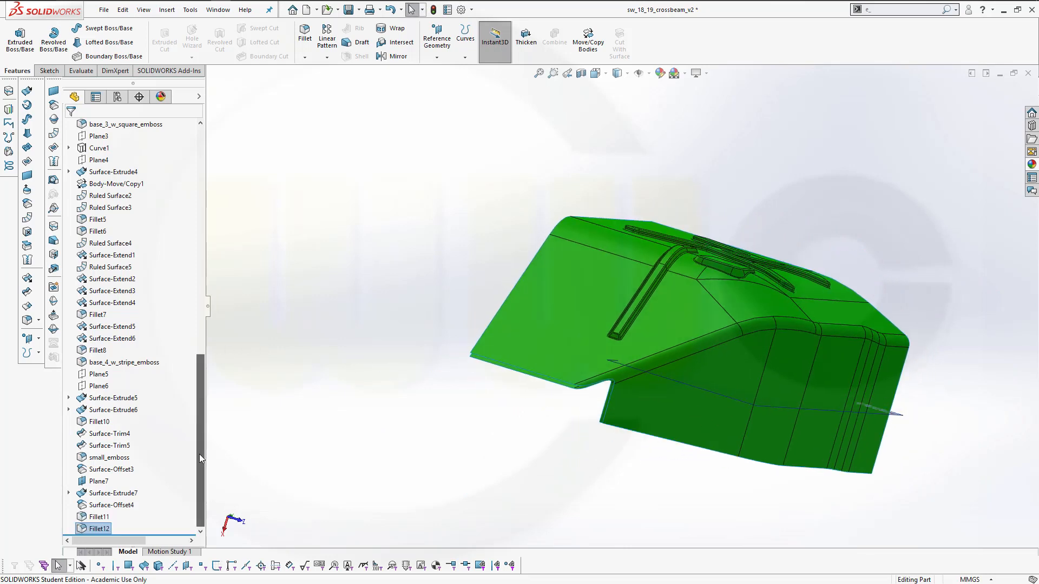
double_click(98, 529)
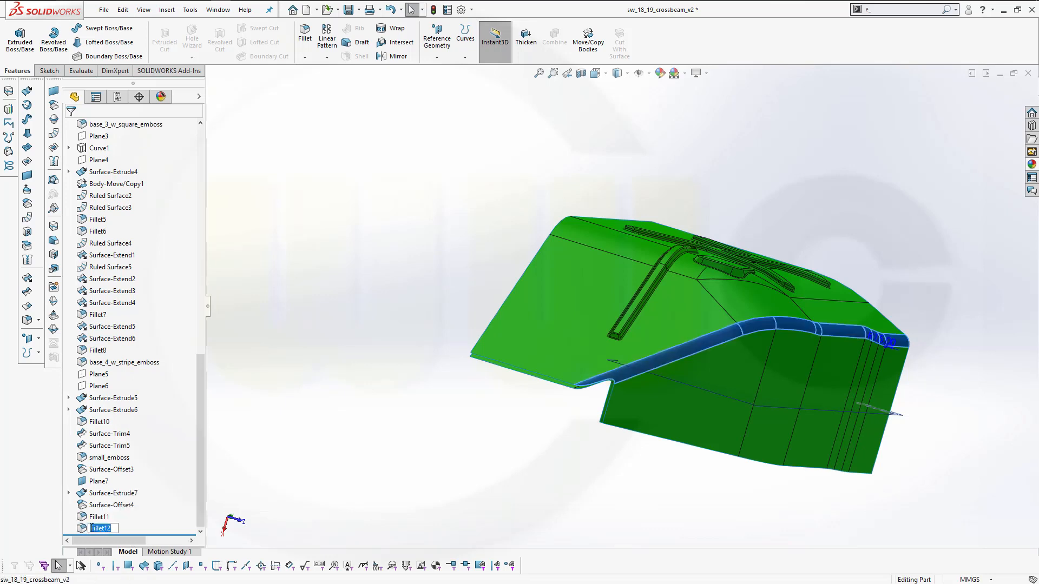
type("bb")
key("Return")
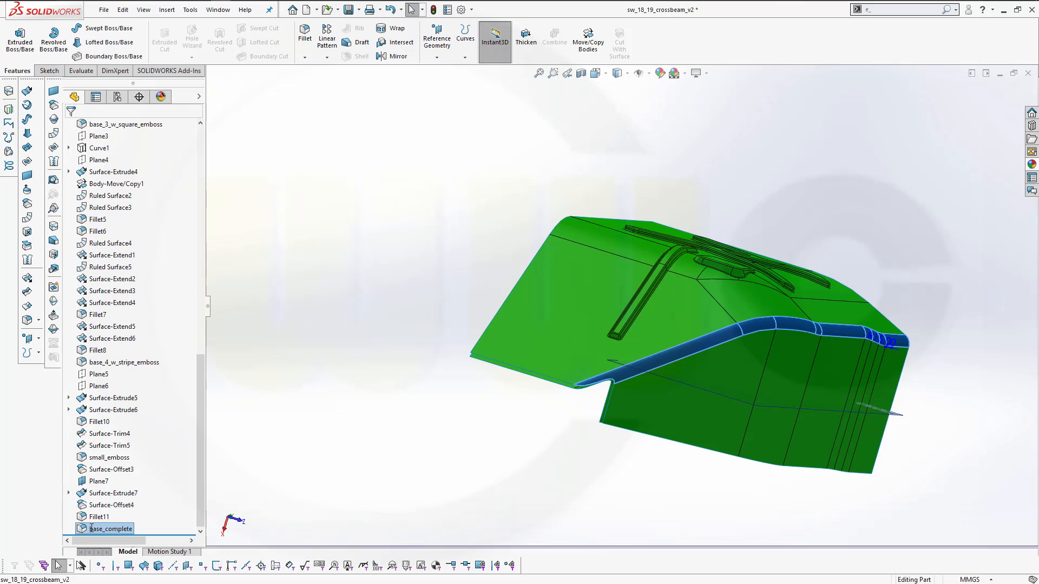
left_click(342, 495)
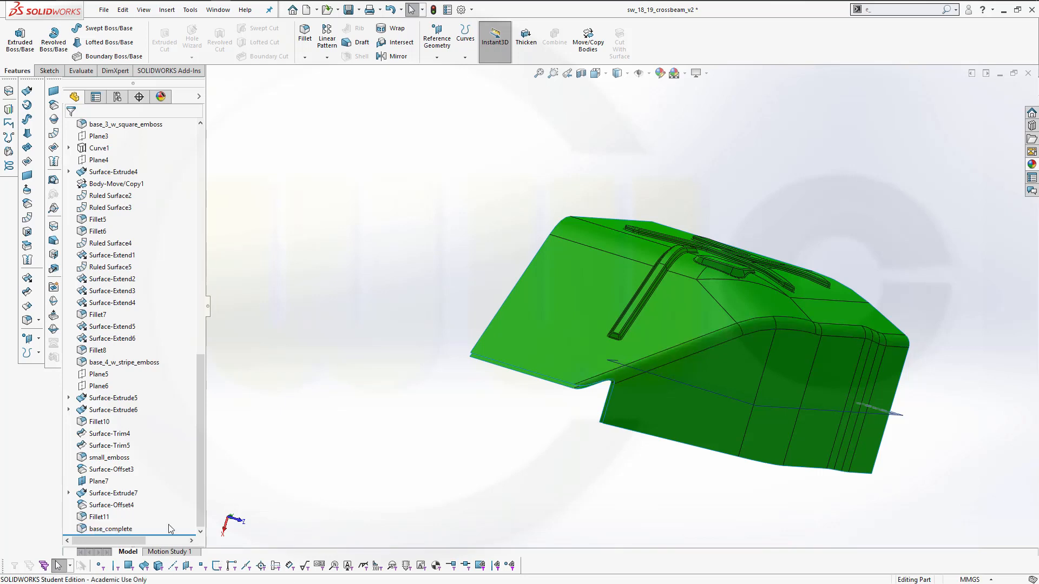
Apply the teal standard colour (RGB 0, 192, 192) to the base_complete surface body instead of to the whole part
left_click(112, 529)
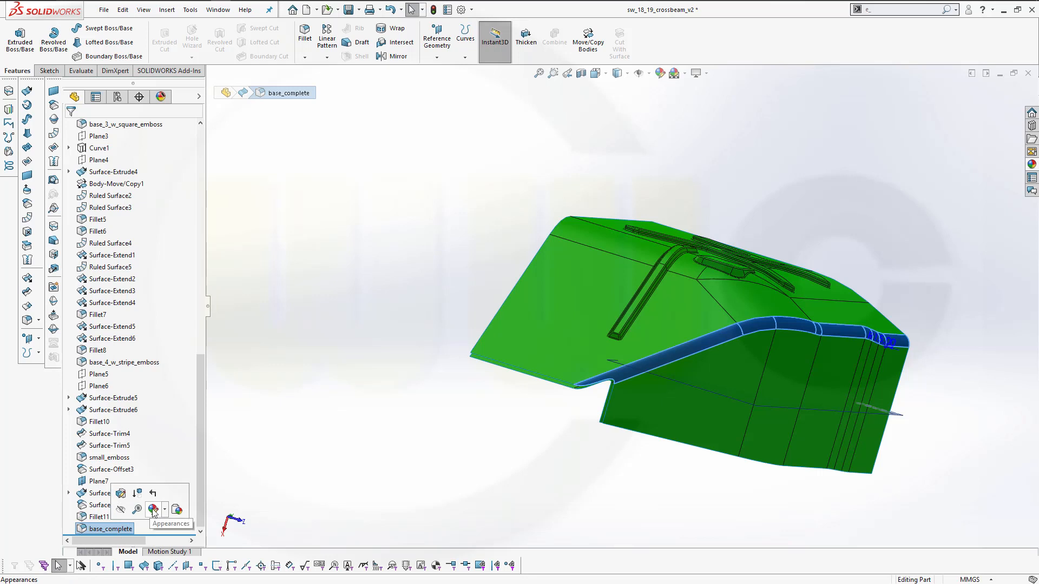
left_click(154, 509)
left_click(210, 558)
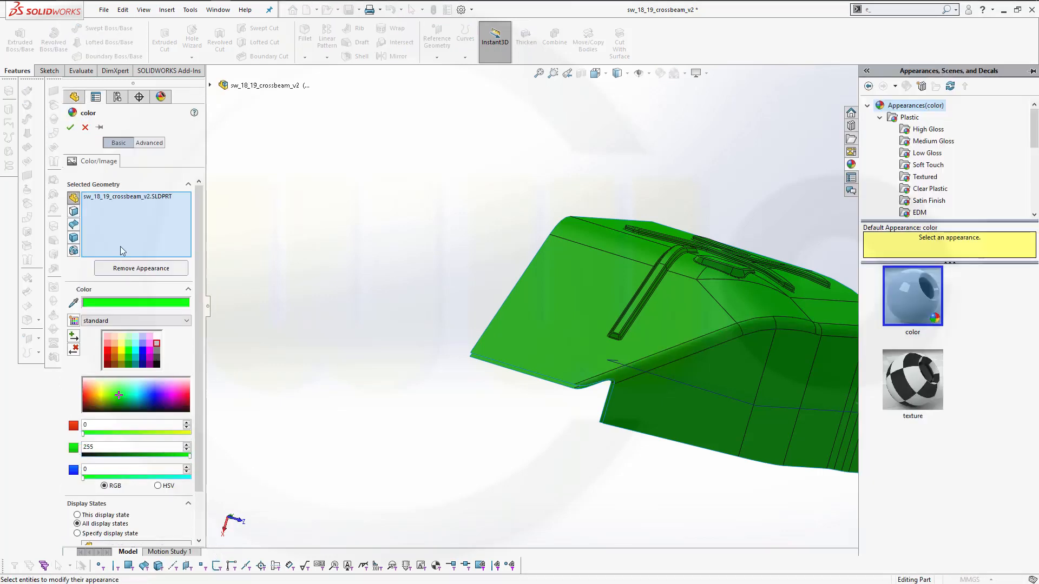
left_click(120, 197)
right_click(120, 198)
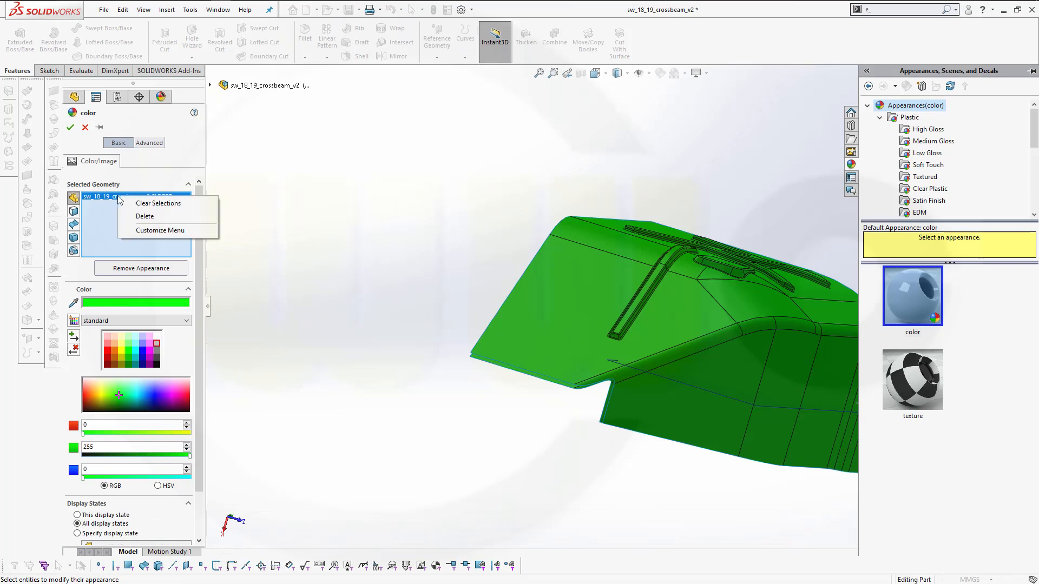
left_click(145, 217)
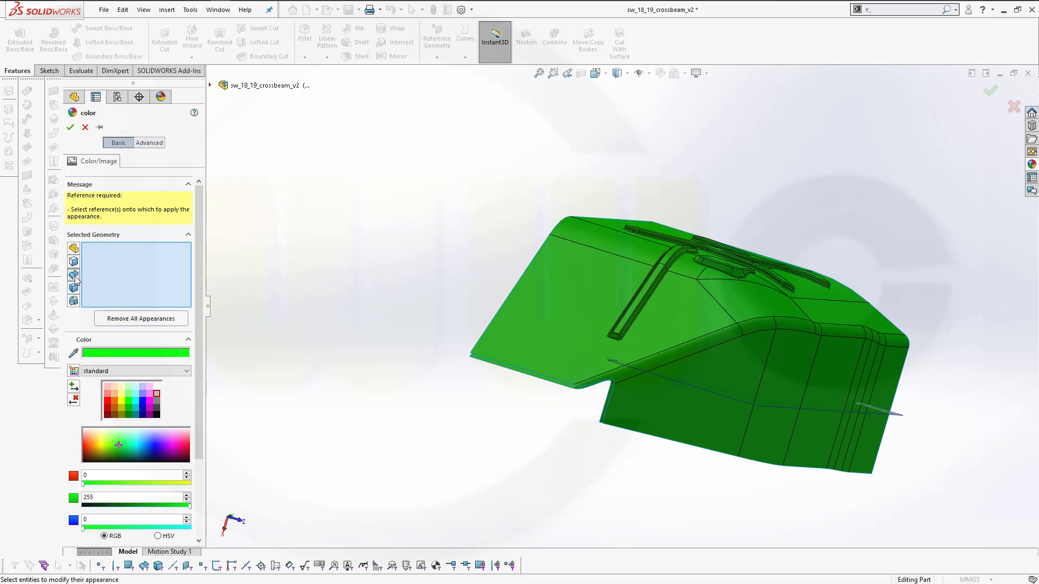
left_click(591, 330)
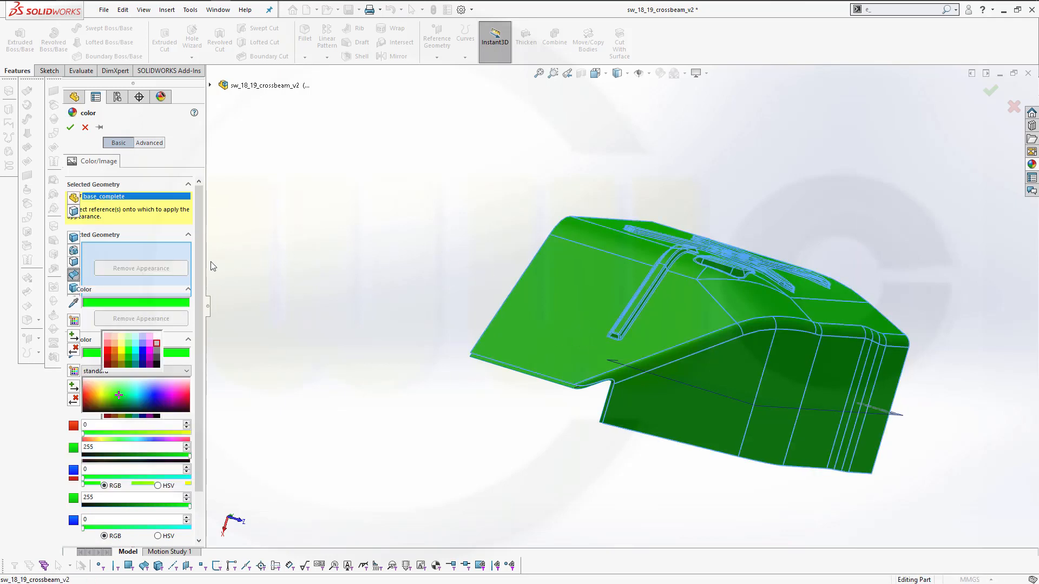
left_click(137, 356)
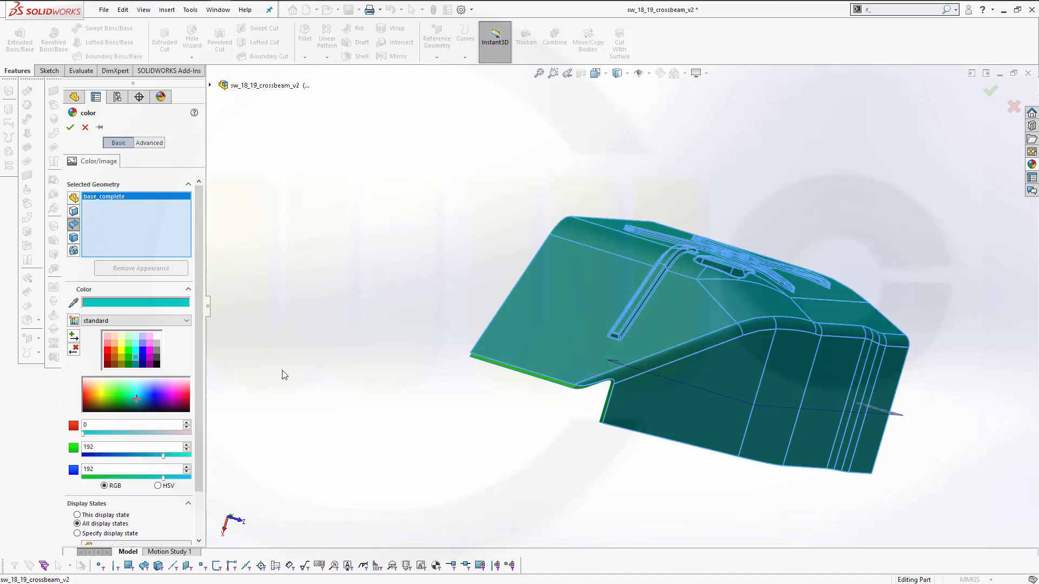
left_click(70, 128)
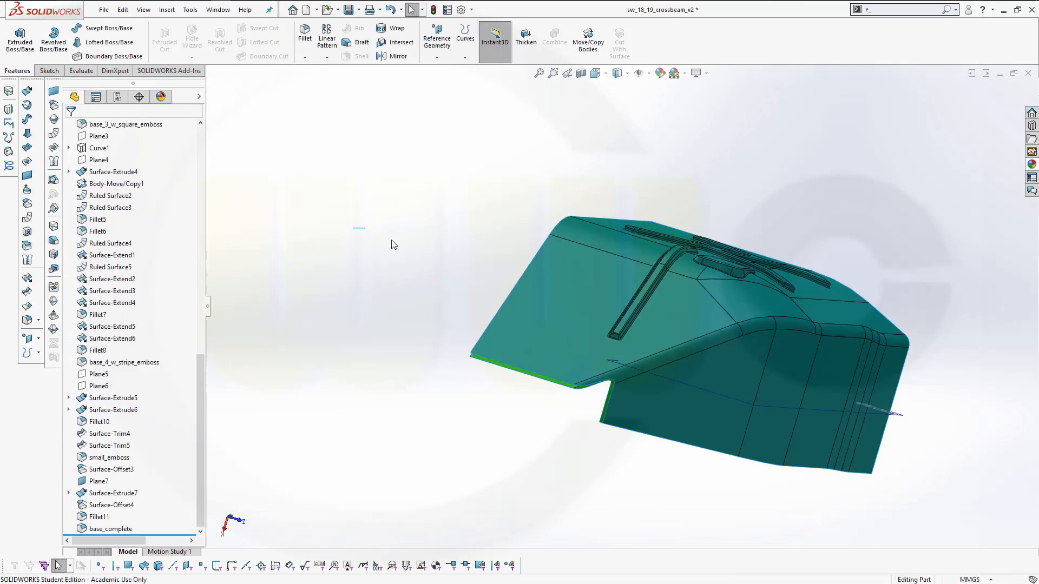
Hide the base_complete surface body so that only the offset base body is shown
middle_click_drag(493, 283, 429, 297)
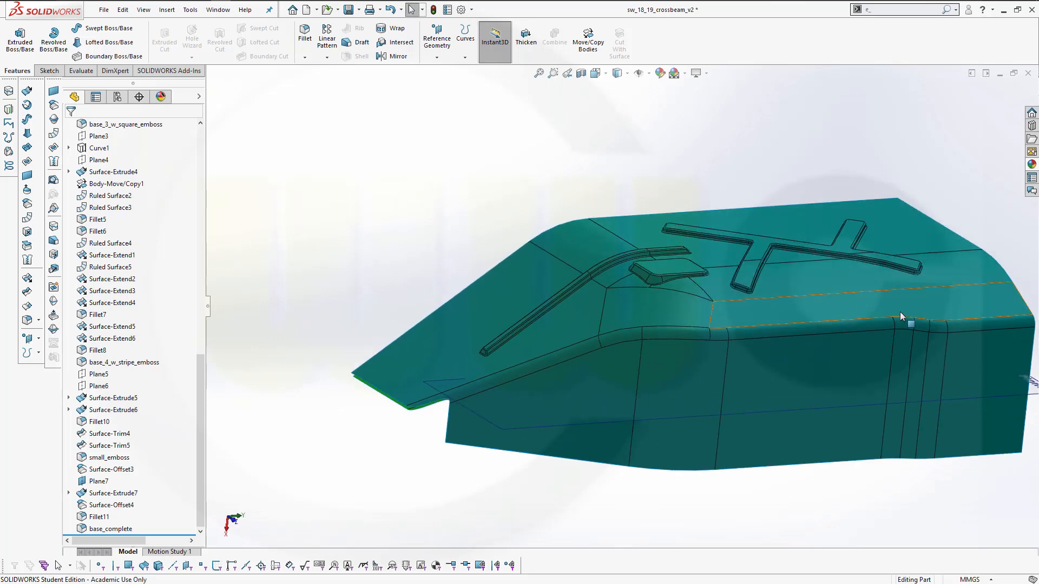
mouse_move(866, 301)
middle_mouse_down()
mouse_move(844, 307)
mouse_move(850, 288)
middle_mouse_up()
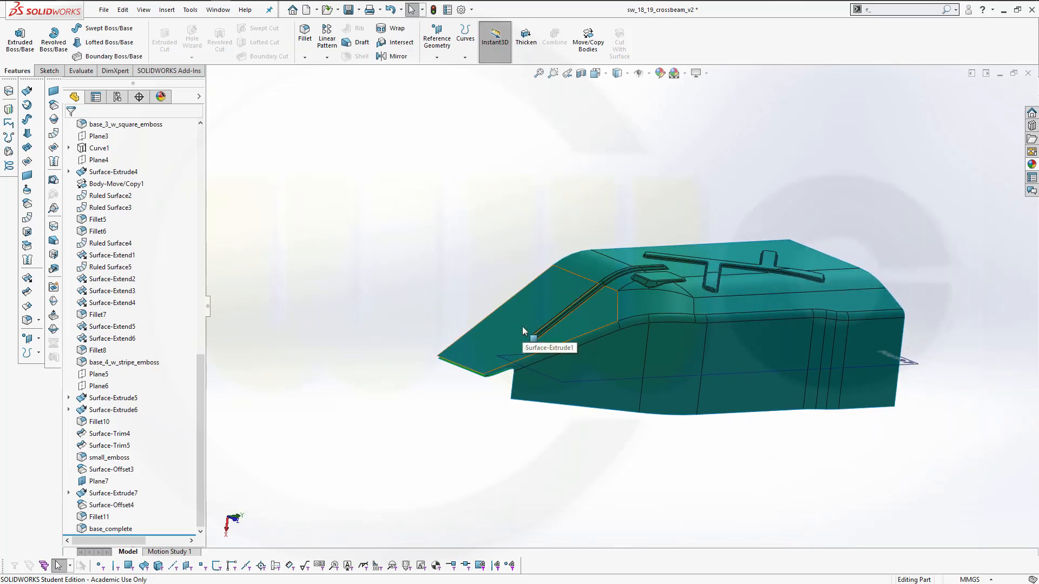
scroll(189, 222, "up", 1)
scroll(259, 227, "up", 4)
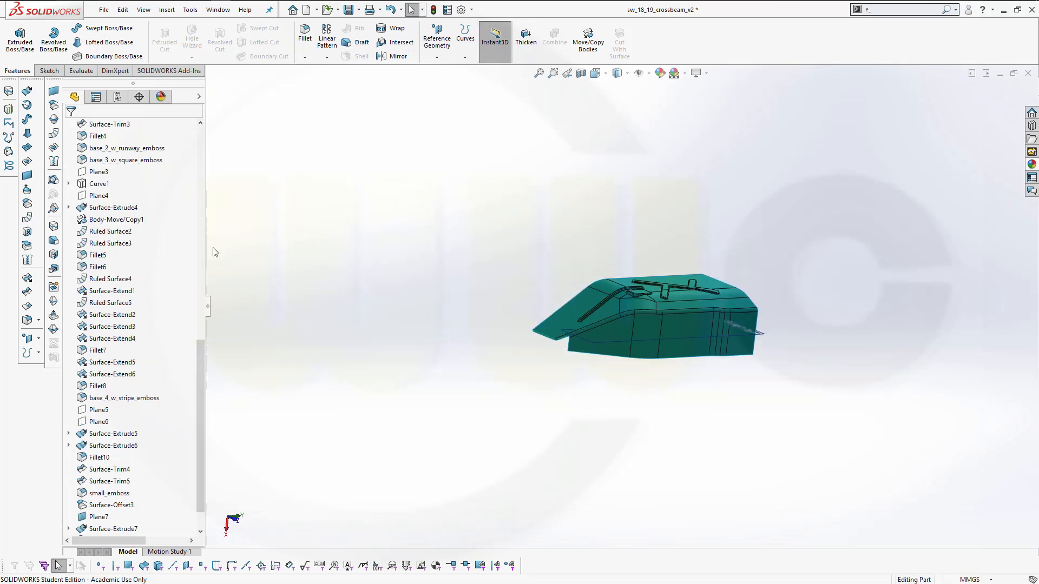
left_click_drag(201, 346, 216, 131)
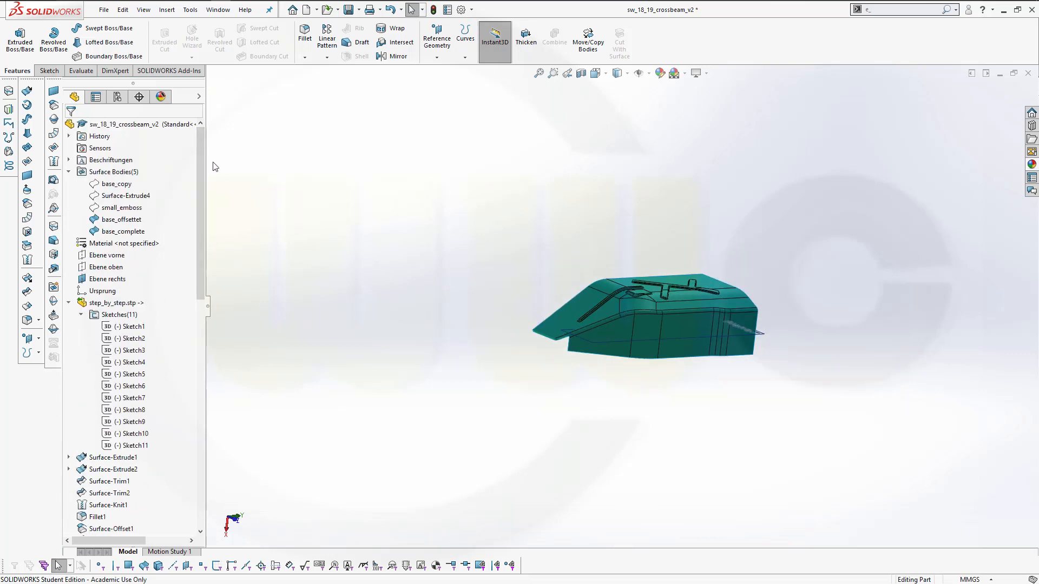
scroll(211, 193, "down", 1)
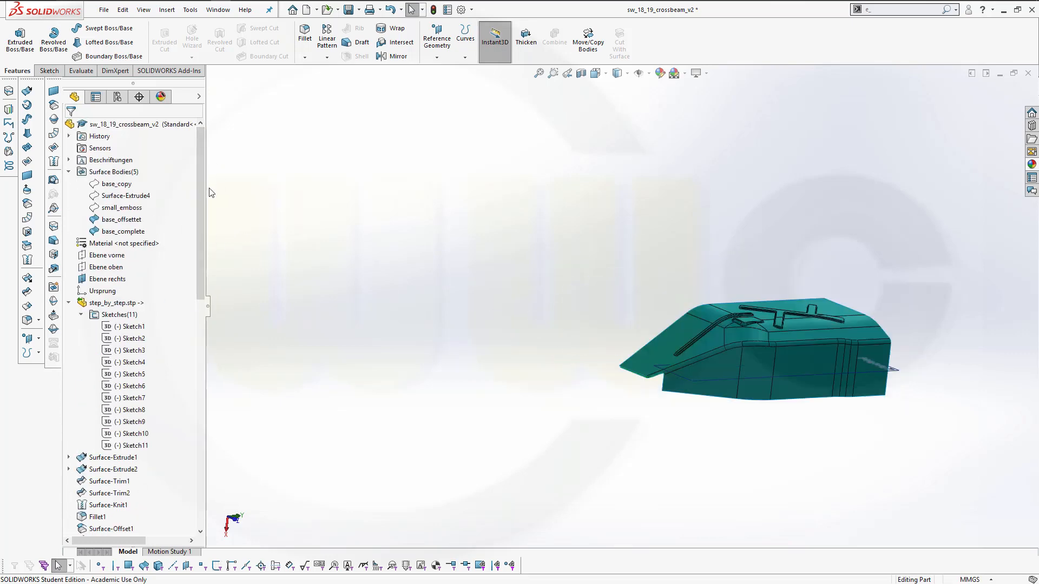
left_click(138, 233)
right_click(139, 233)
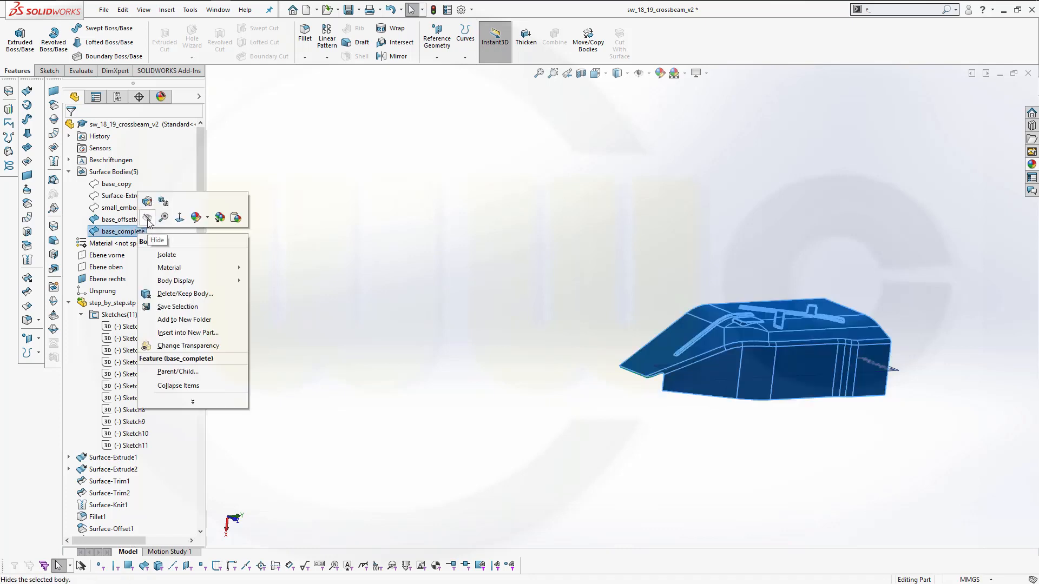
left_click(147, 218)
left_click(954, 388)
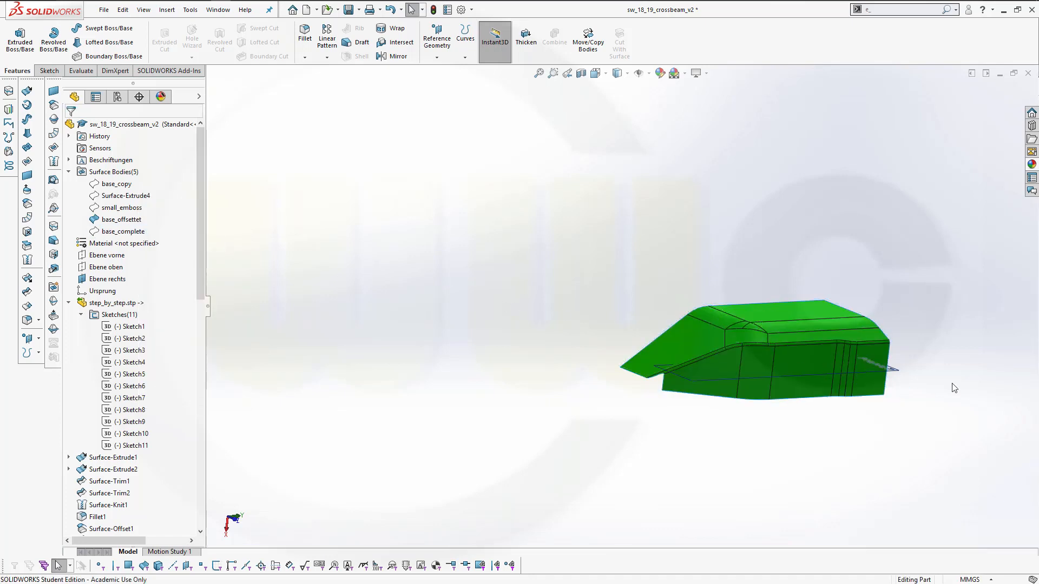
Examine the offset body from the side together with the geometry of Surface-Extrude7, Surface-Extrude6 and Plane7
scroll(942, 384, "down", 3)
middle_click_drag(654, 413, 626, 385)
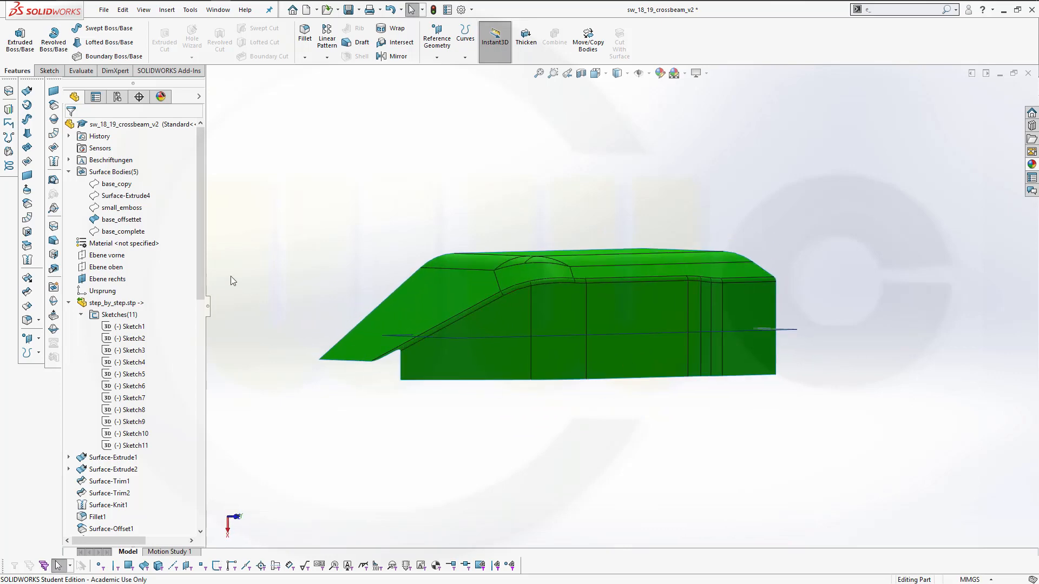
left_click_drag(204, 291, 214, 548)
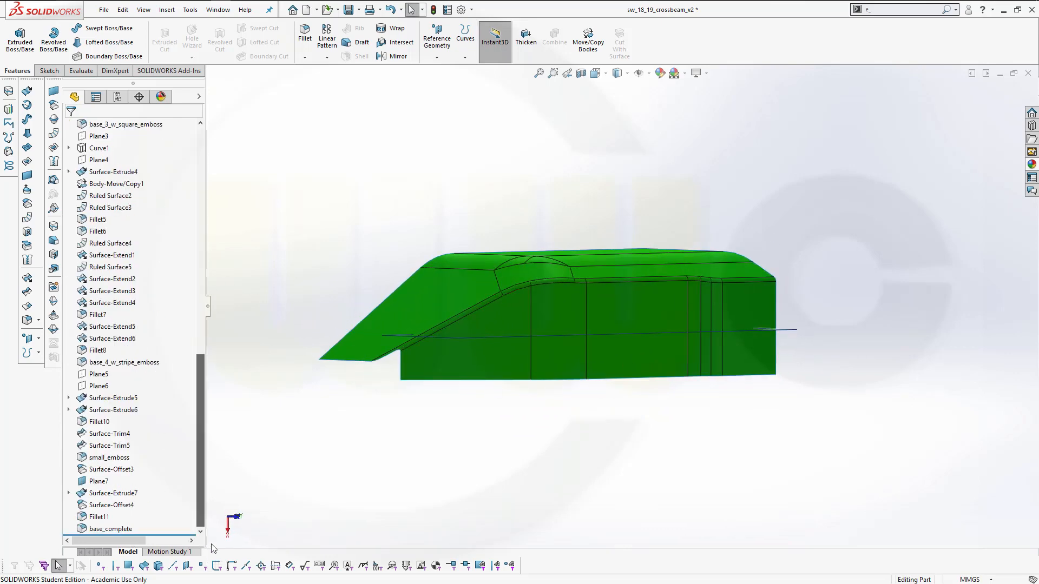
left_click(96, 518)
left_click(111, 505)
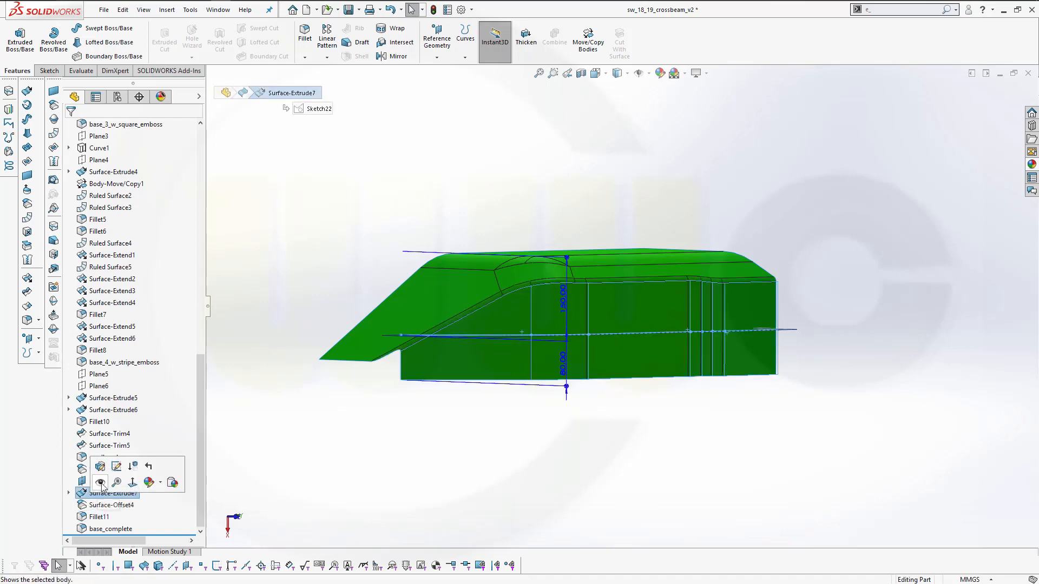
left_click(248, 415)
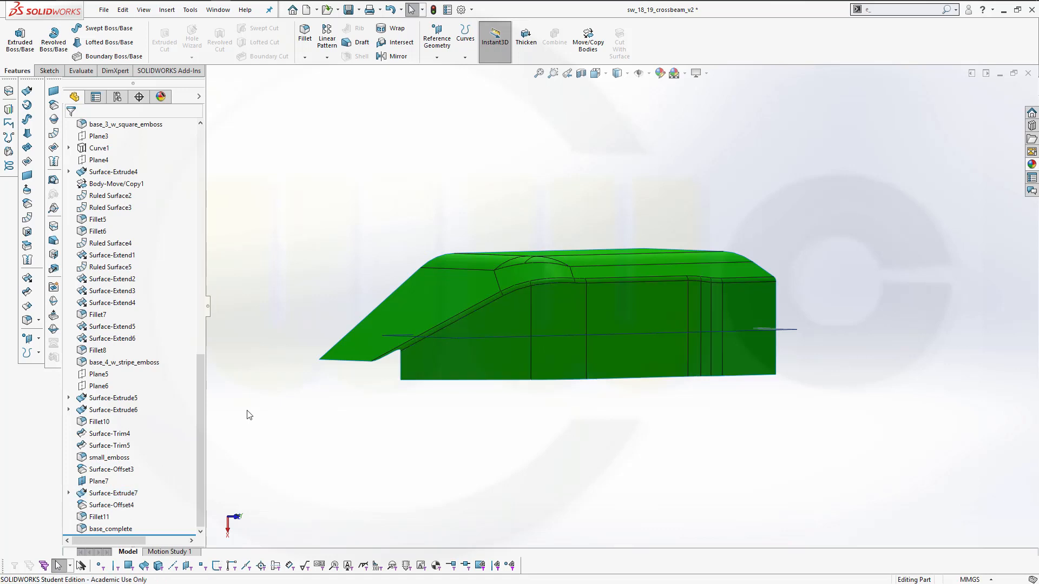
left_click(120, 399)
left_click(123, 412)
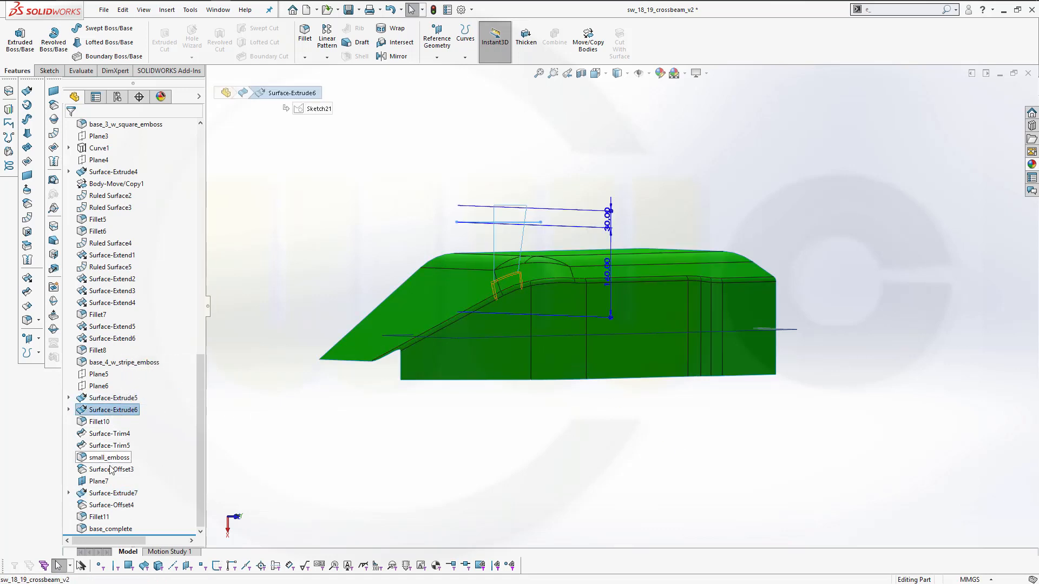
left_click(103, 481)
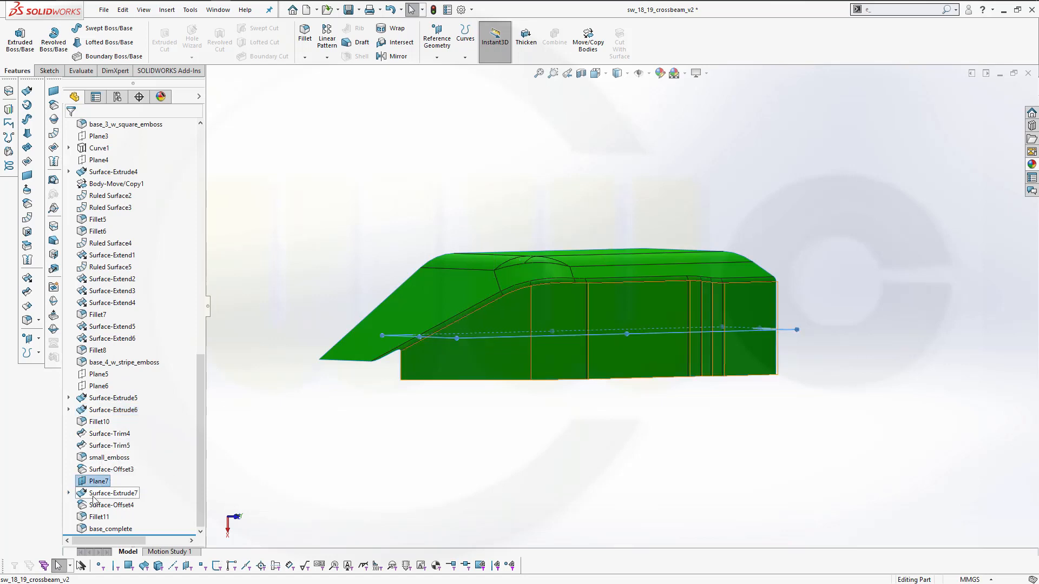
left_click(305, 436)
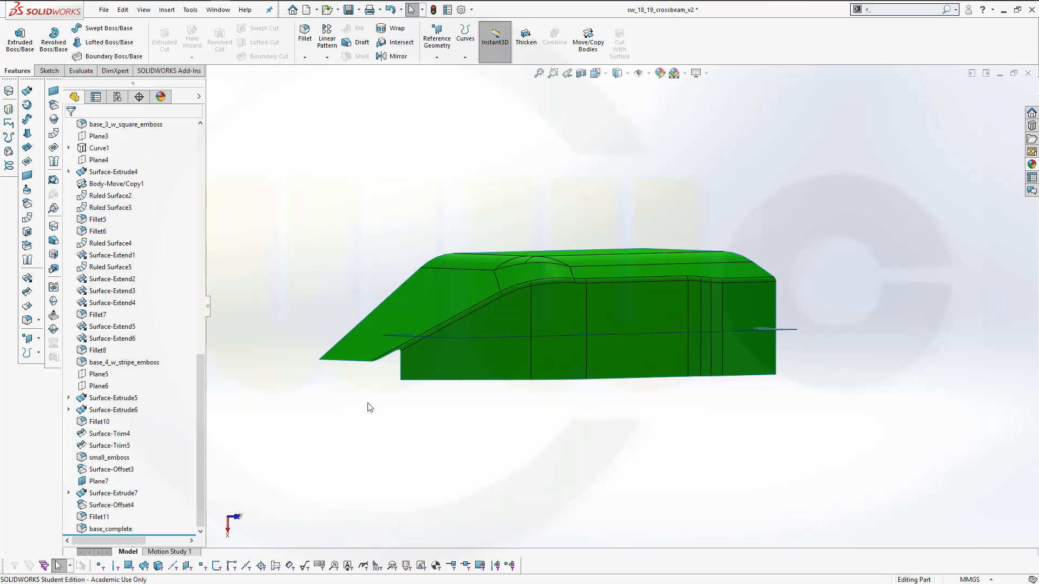
middle_click_drag(366, 406, 394, 452)
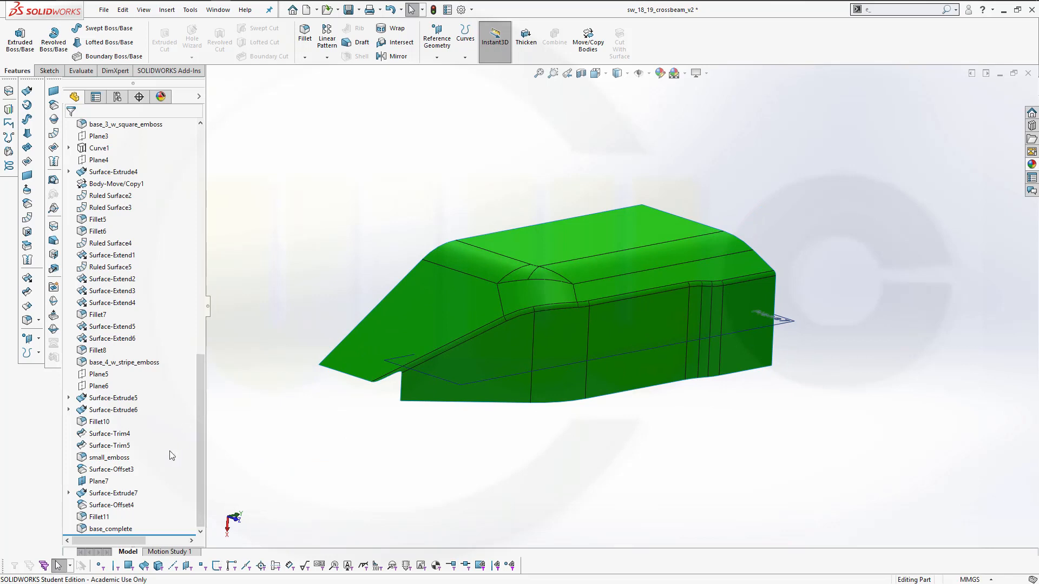
Hide the green offset base body and save the part
left_click_drag(206, 436, 233, 422)
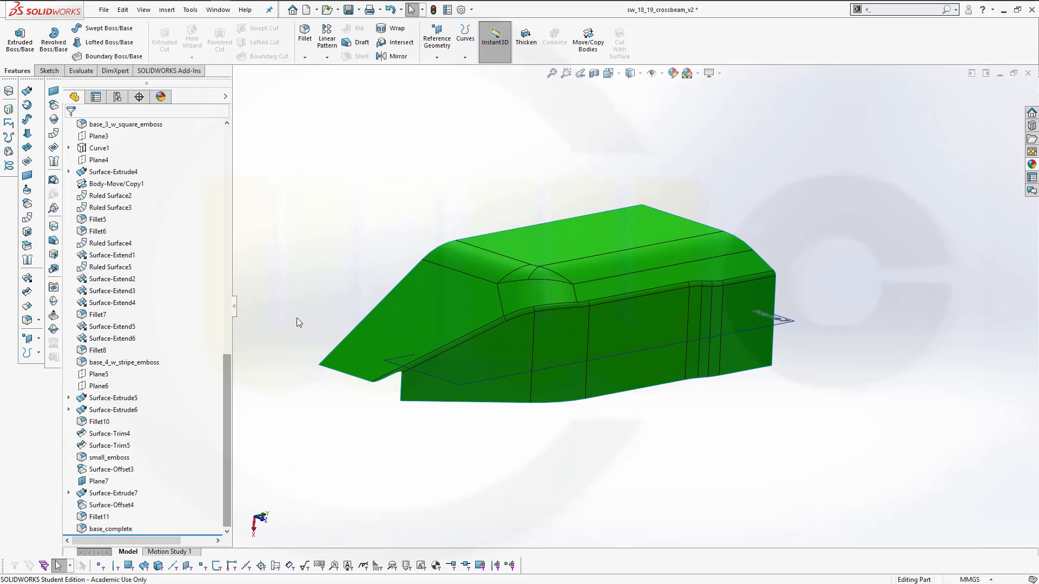
right_click(420, 326)
left_click(464, 313)
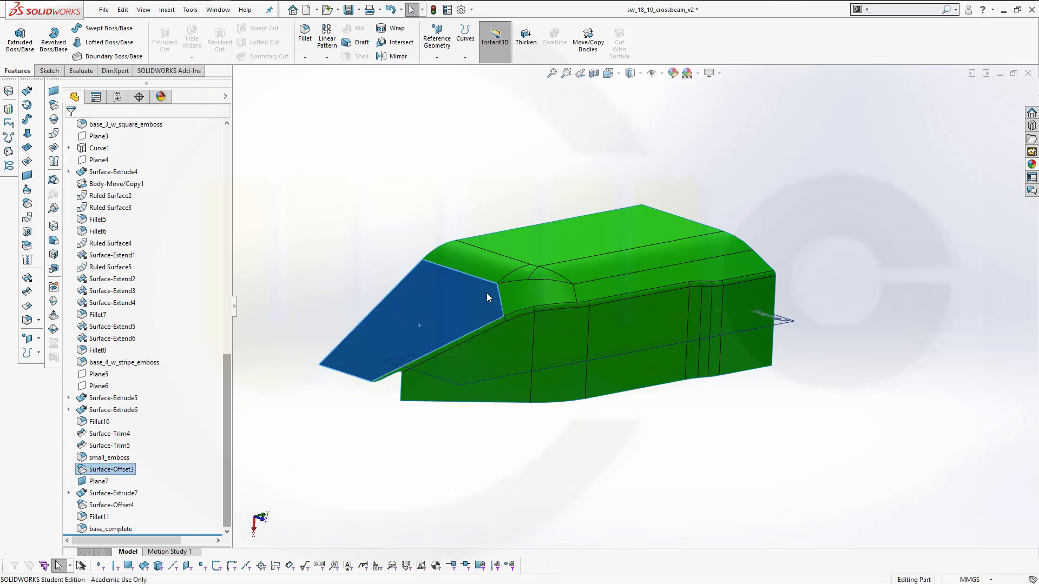
left_click(347, 10)
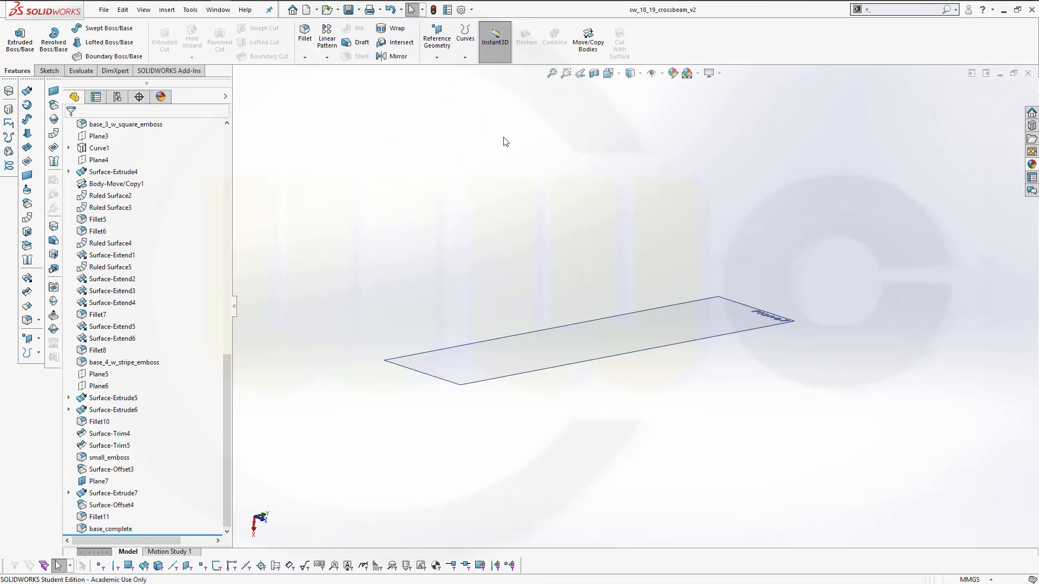
Show all the imported sketches, Sketch1 to Sketch11 of step_by_step.stp, and hide Plane7
left_click_drag(227, 394, 246, 160)
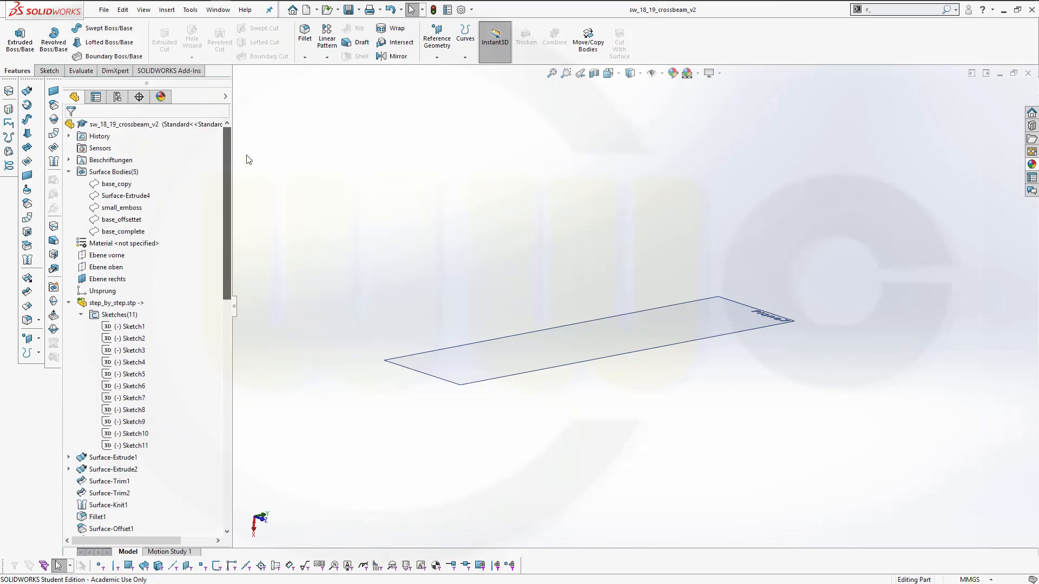
left_click(129, 327)
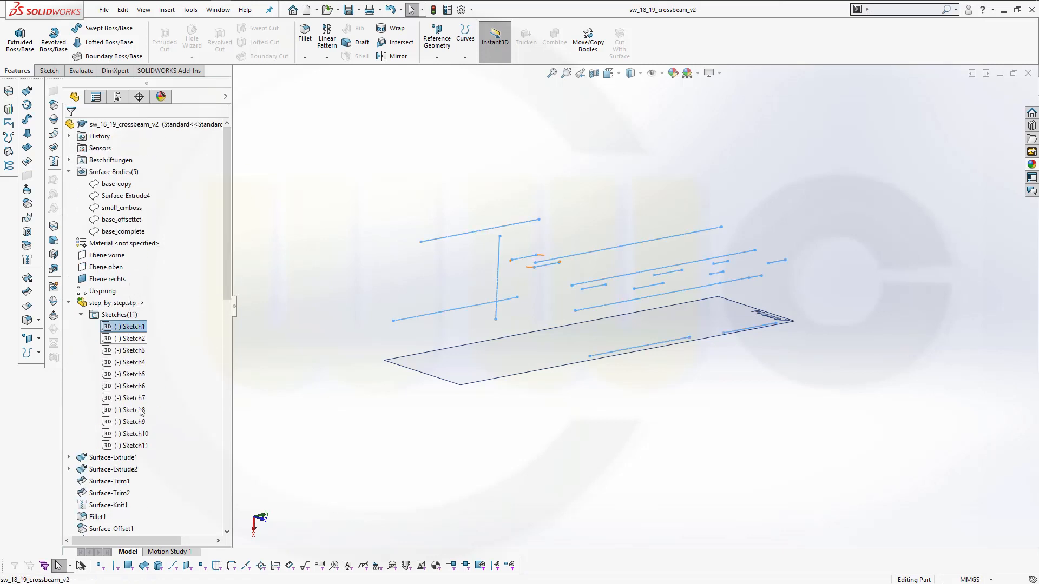
left_click(130, 446, "shift")
right_click(130, 449)
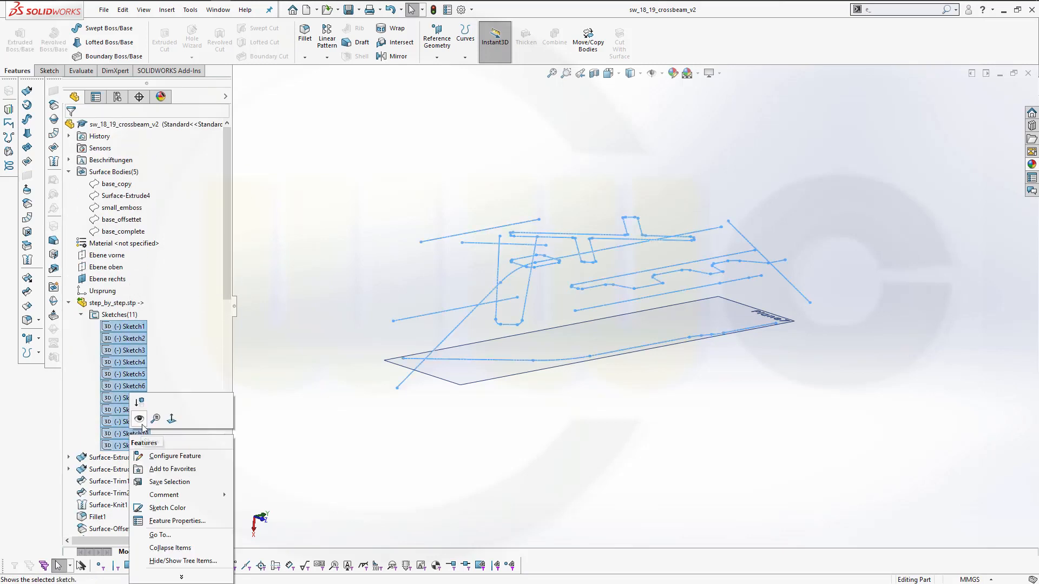
left_click(141, 421)
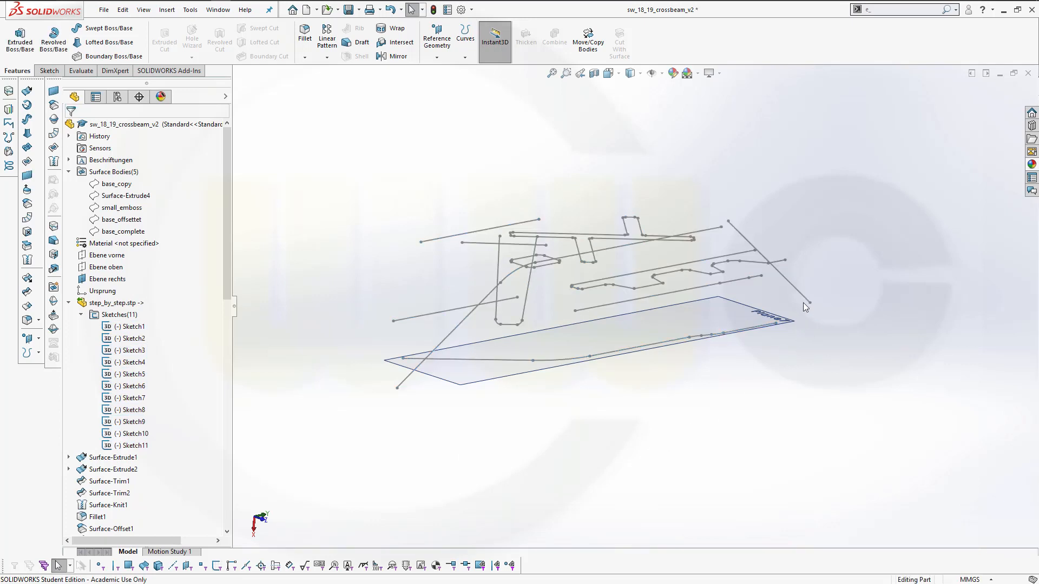
right_click(713, 303)
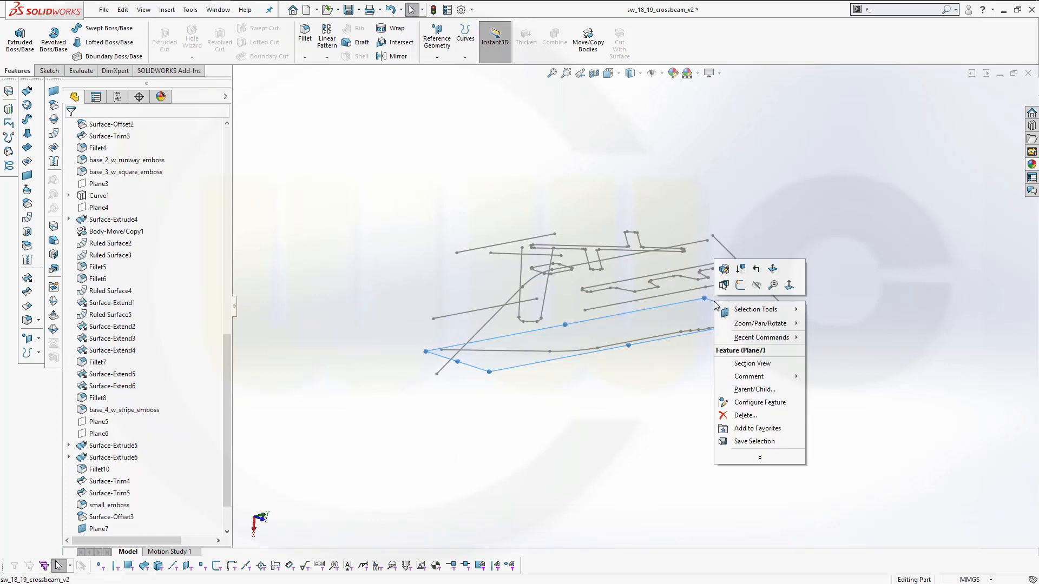
left_click(757, 285)
Create a reference plane coincident with the three curve points Point17@Sketch8, Point31@Sketch1 and Point19@Sketch1
scroll(749, 258, "down", 3)
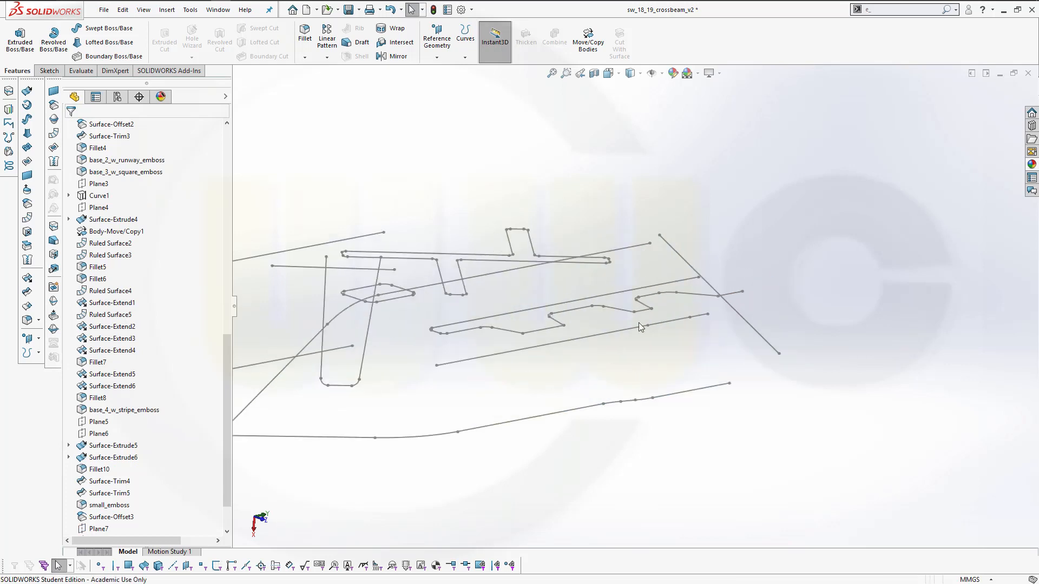
scroll(622, 331, "down", 2)
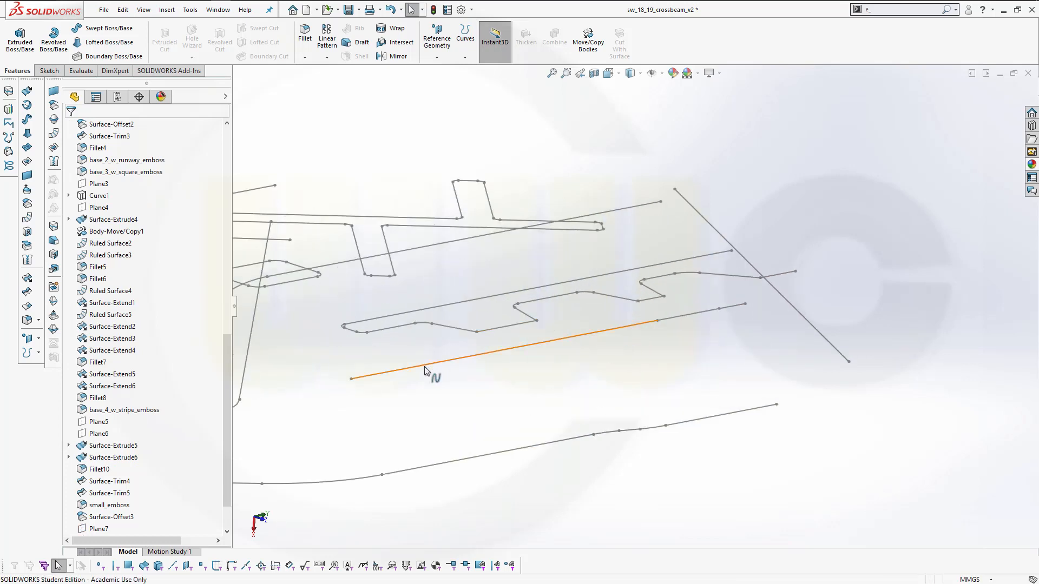
scroll(394, 228, "up", 2)
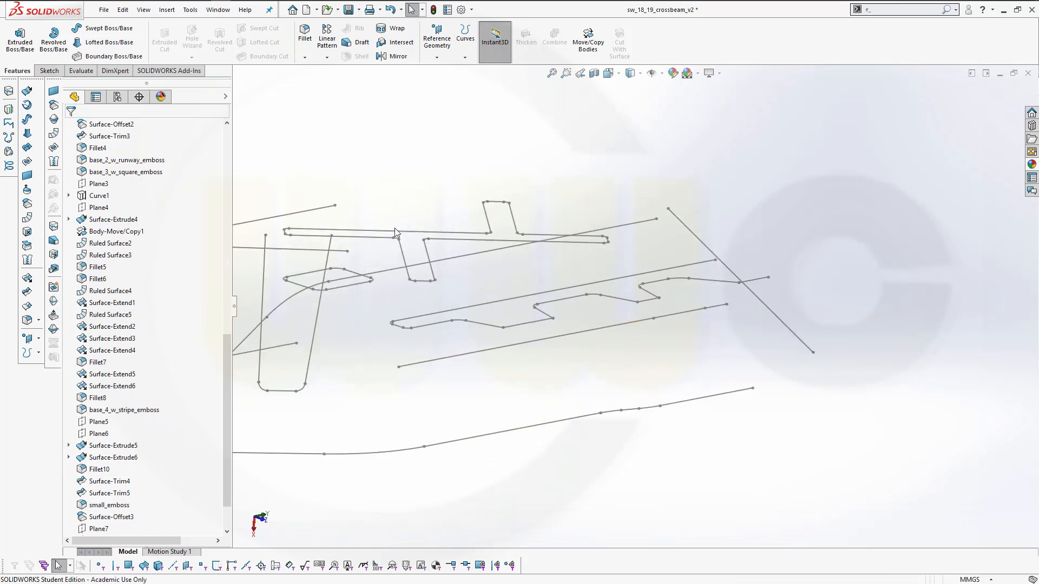
left_click(436, 58)
left_click(443, 75)
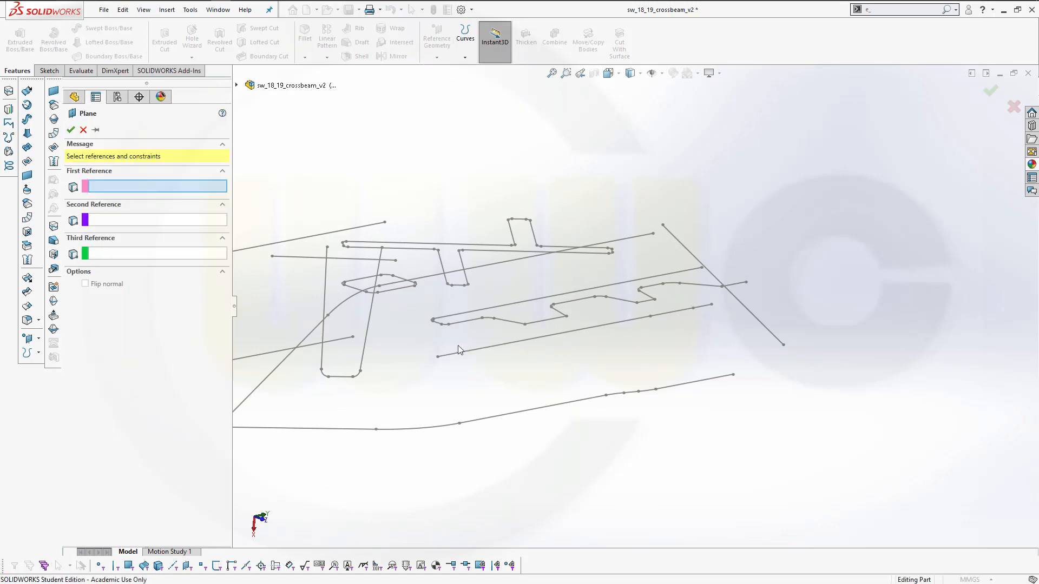
scroll(454, 337, "down", 1)
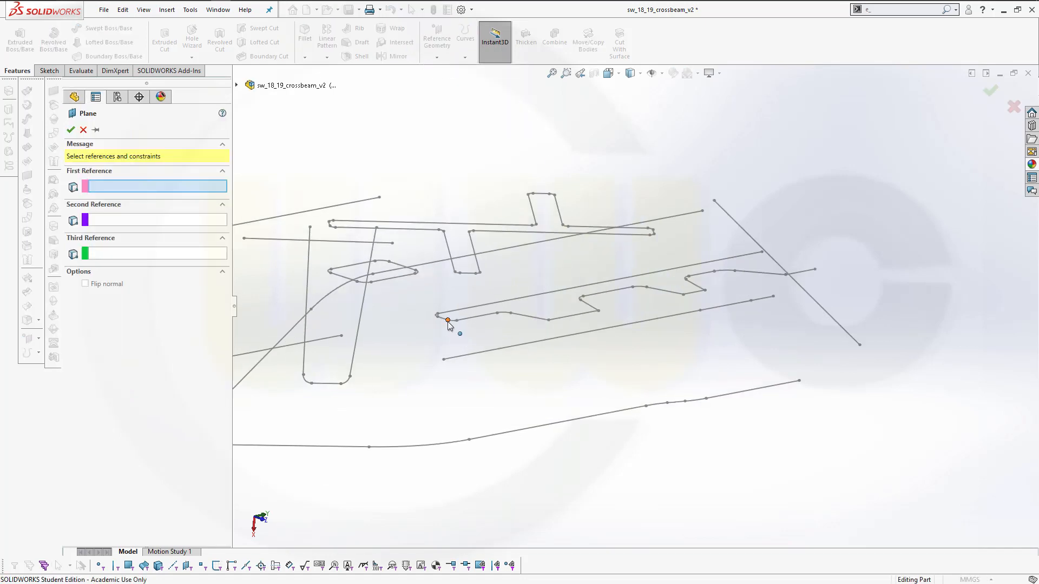
left_click(448, 321)
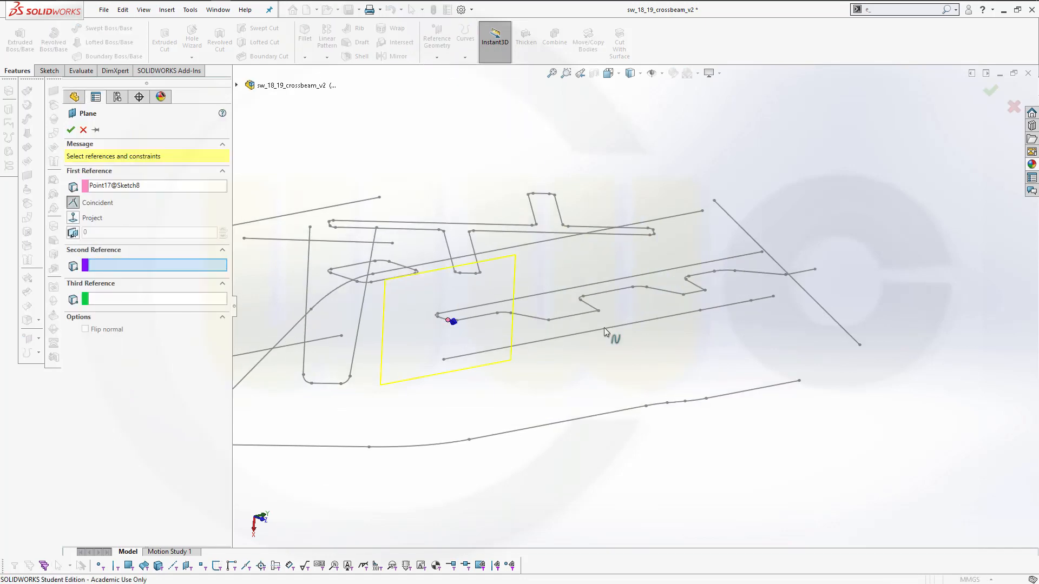
left_click(762, 252)
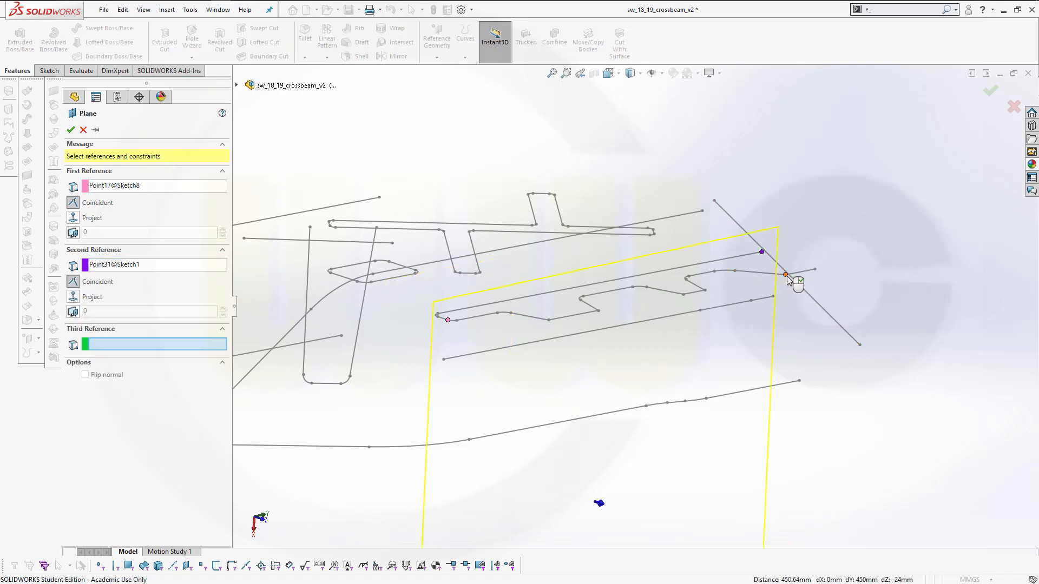
left_click(785, 274)
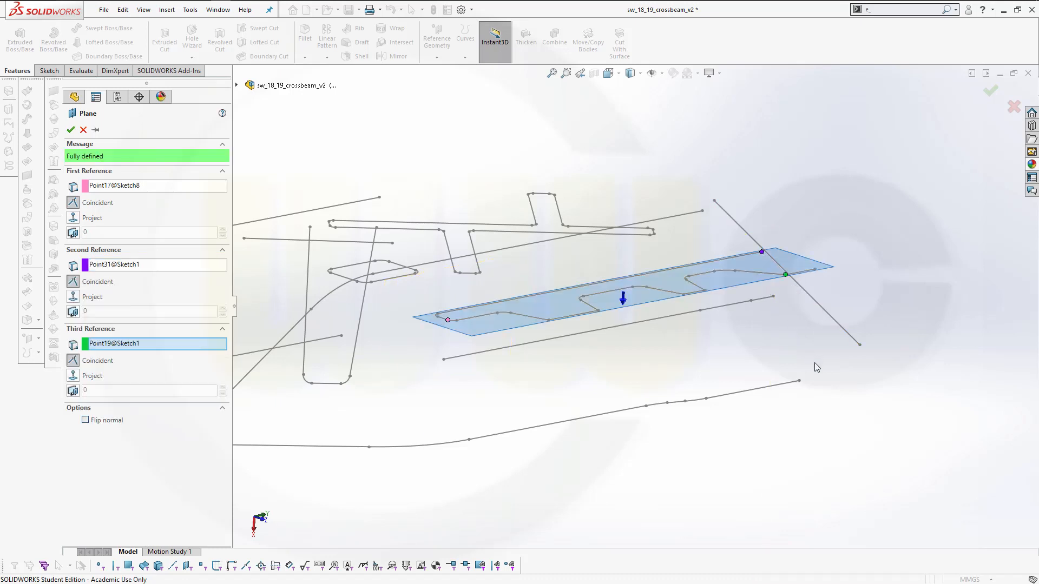
left_click(71, 130)
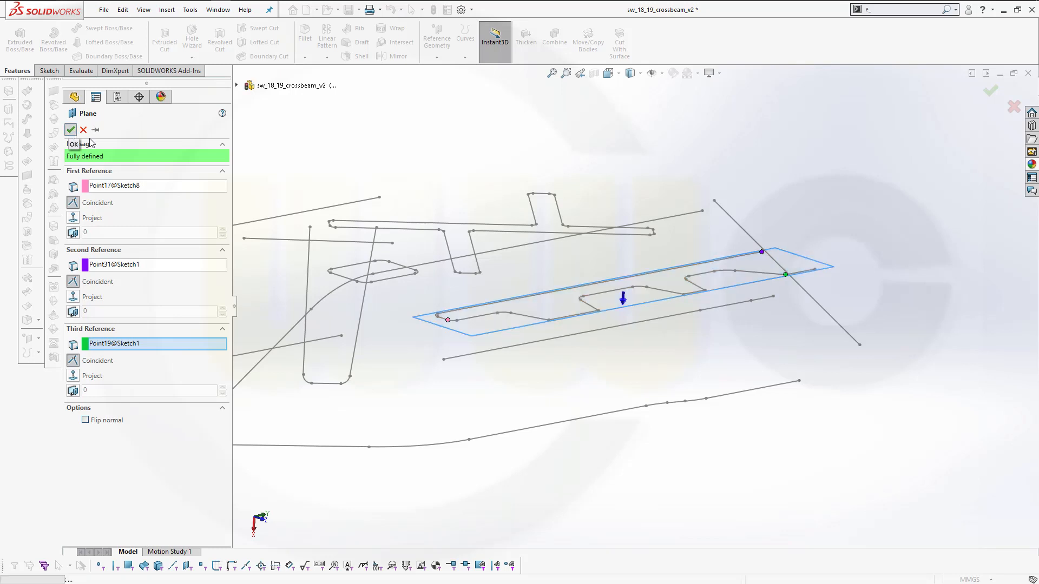
Sketch on the new plane by converting the long straight line, its rounded end and the connected notched profile lines, and finish the sketch
left_click(431, 324)
left_click(484, 291)
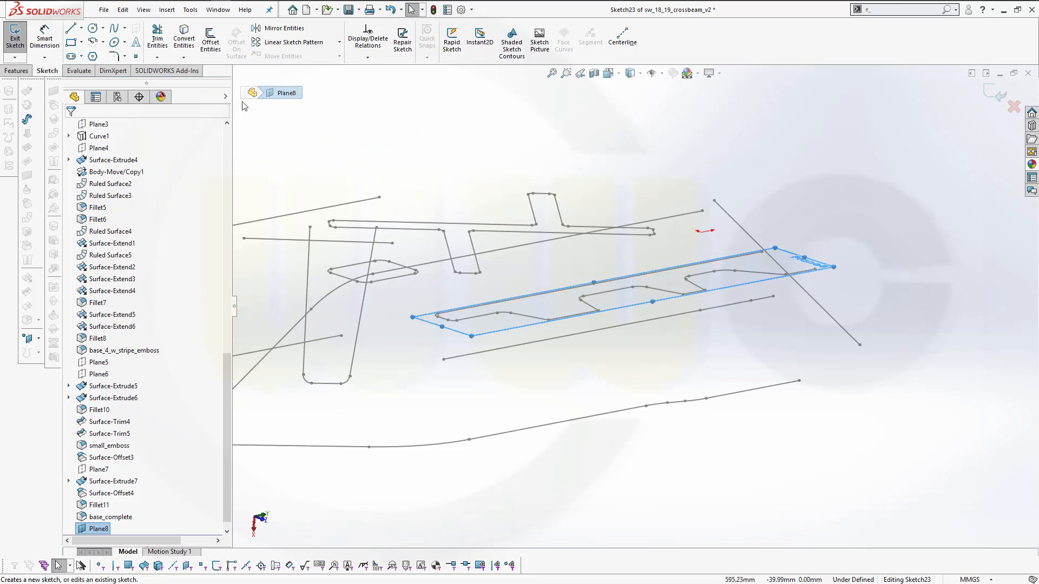
left_click(184, 43)
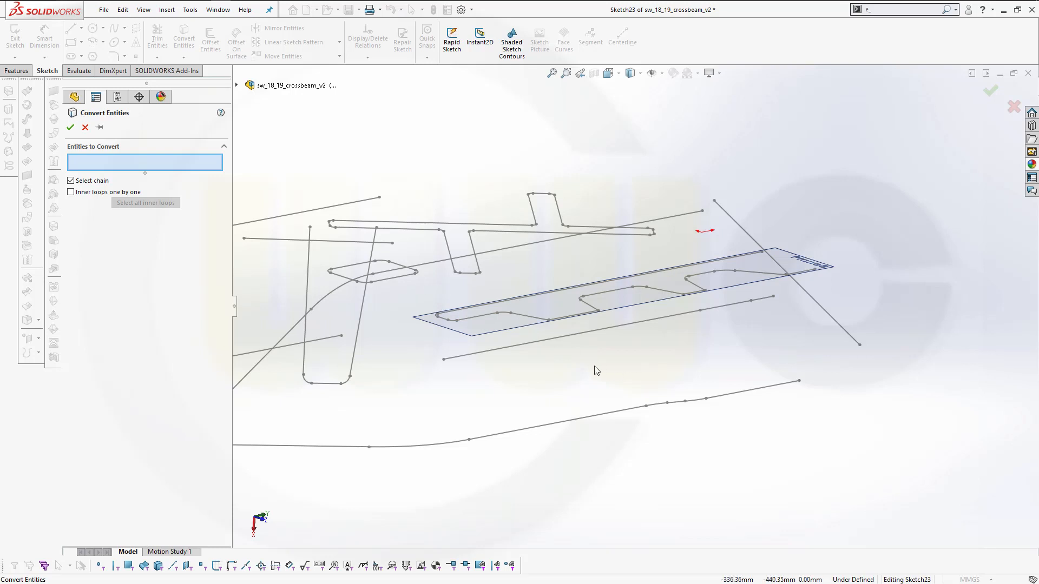
mouse_move(596, 370)
middle_mouse_down()
mouse_move(533, 357)
mouse_move(536, 484)
mouse_move(536, 455)
mouse_move(400, 368)
middle_mouse_up()
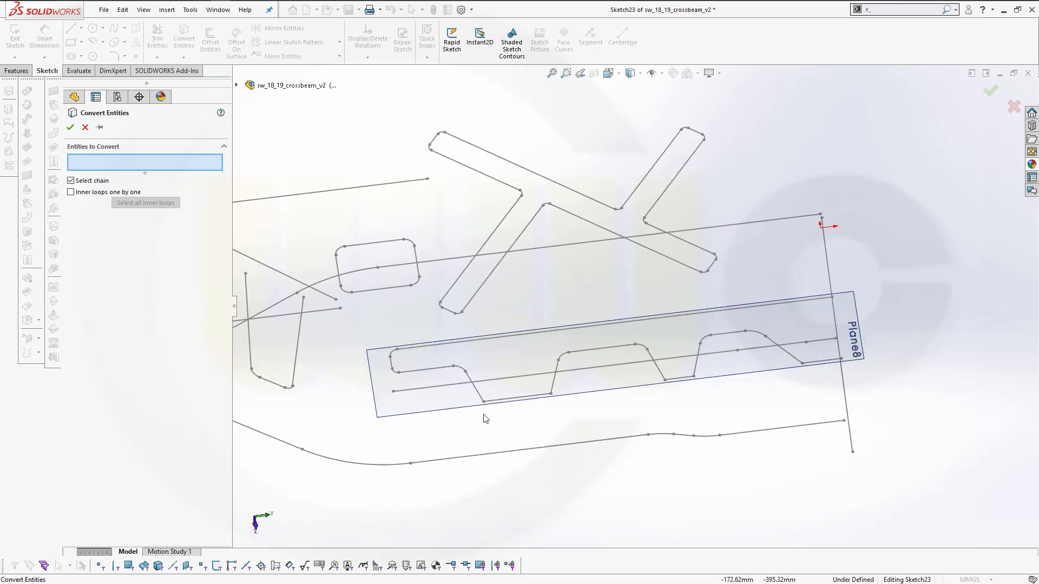
left_click(407, 349)
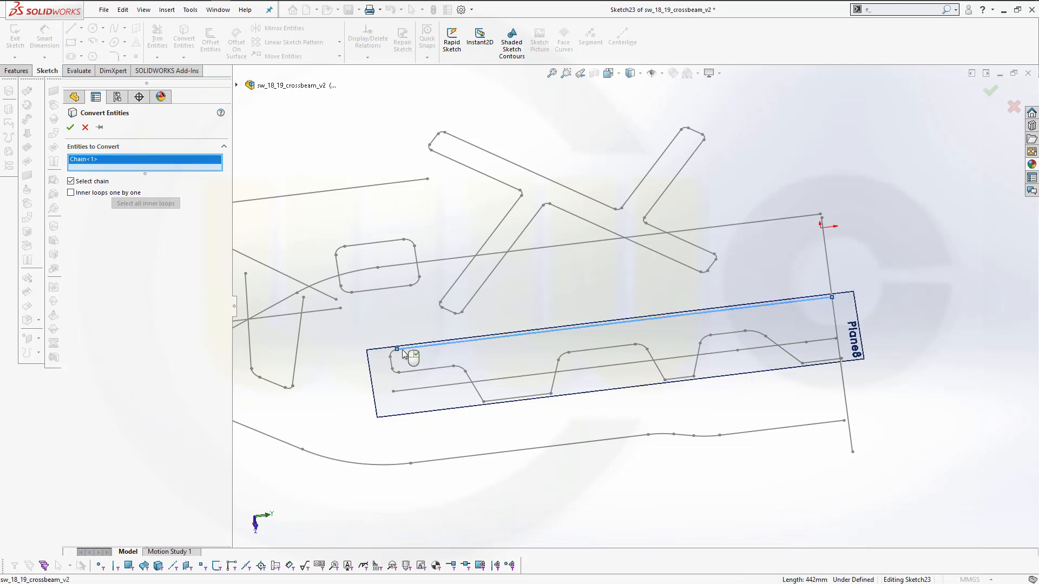
left_click(394, 367)
left_click(395, 368)
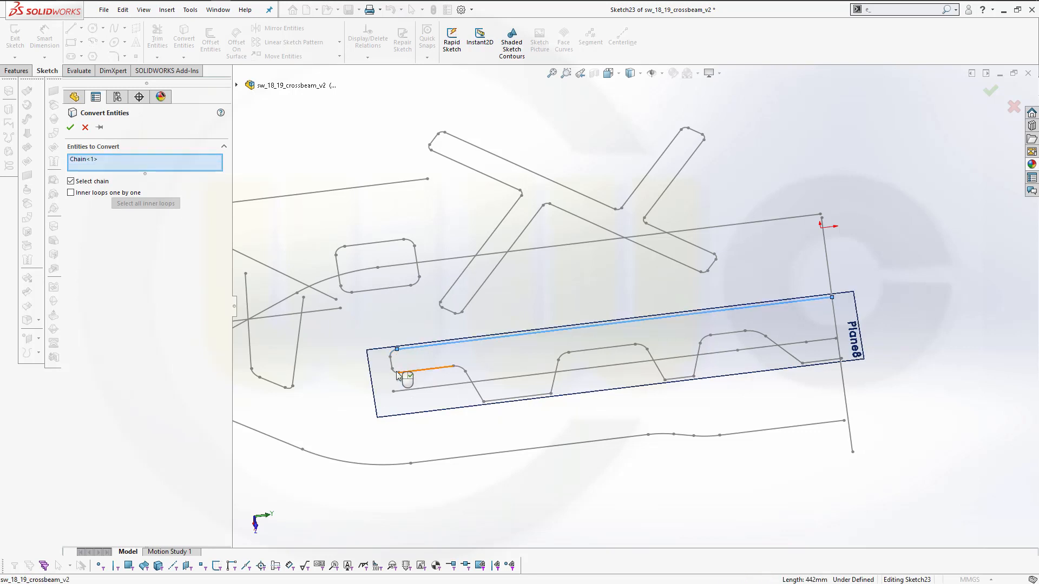
left_click(392, 367)
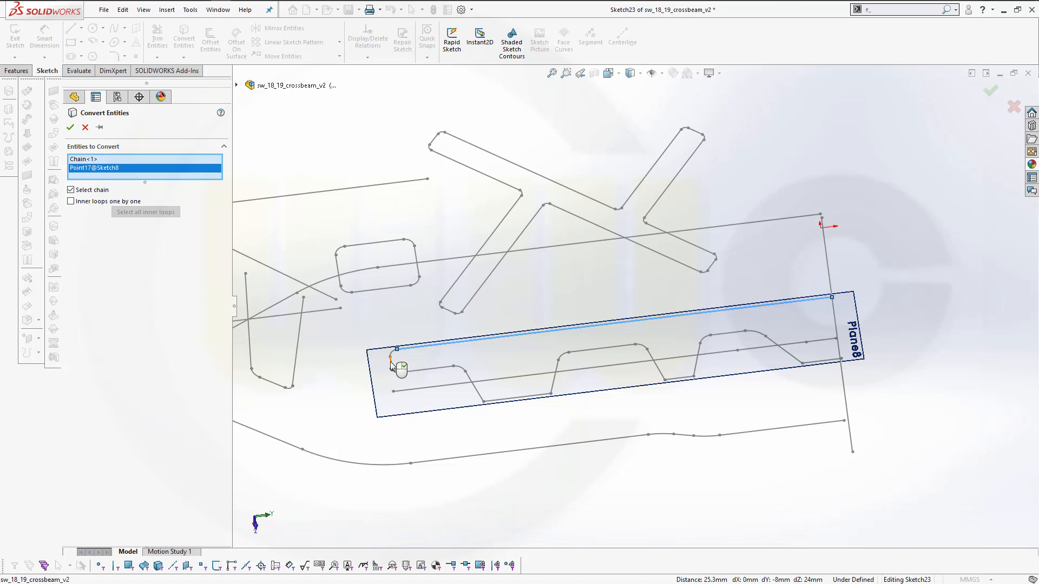
left_click(392, 366)
left_click(439, 370)
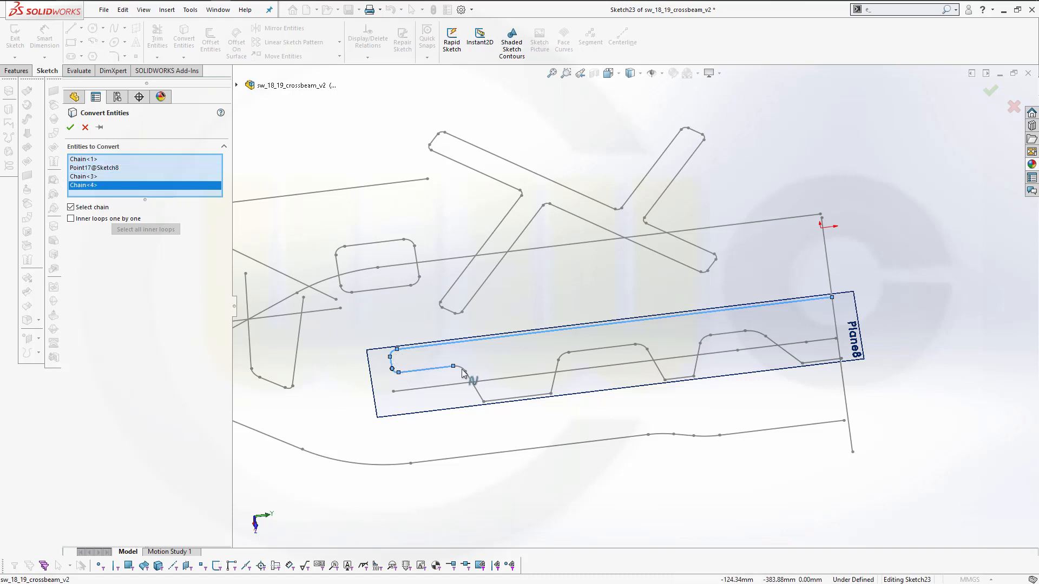
left_click(463, 373)
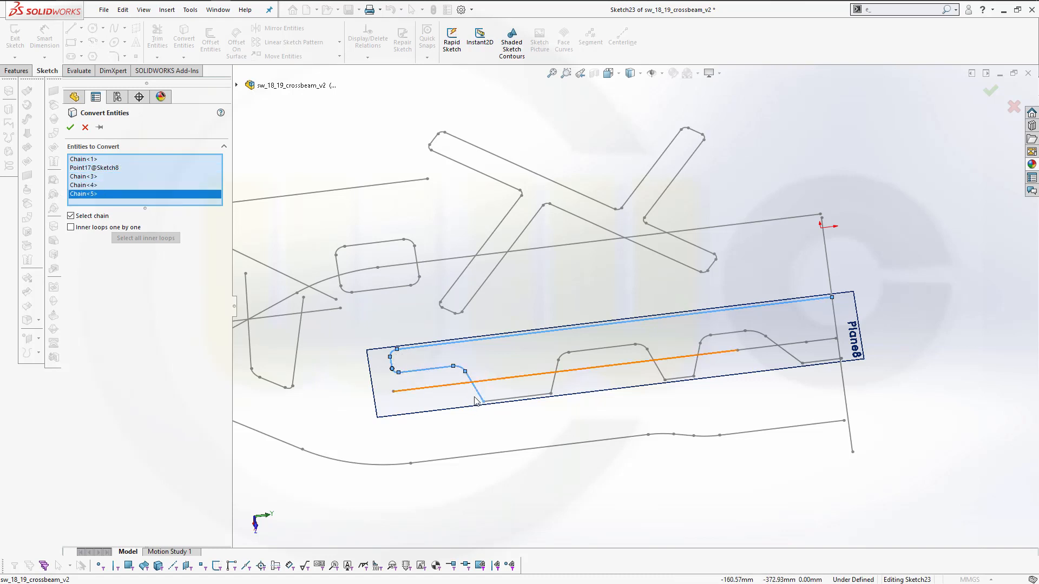
left_click(504, 401)
left_click(556, 385)
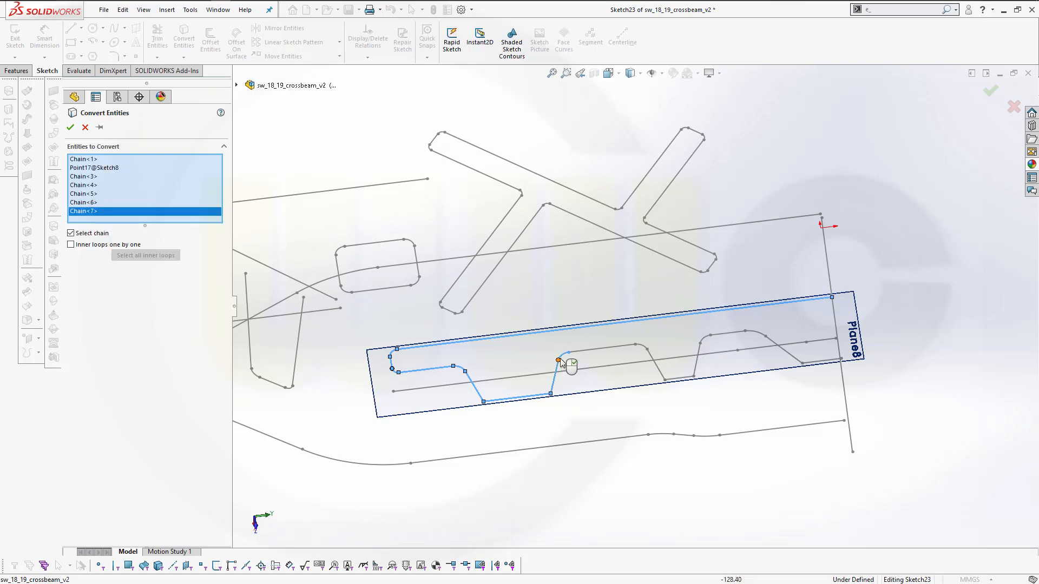
left_click(588, 355)
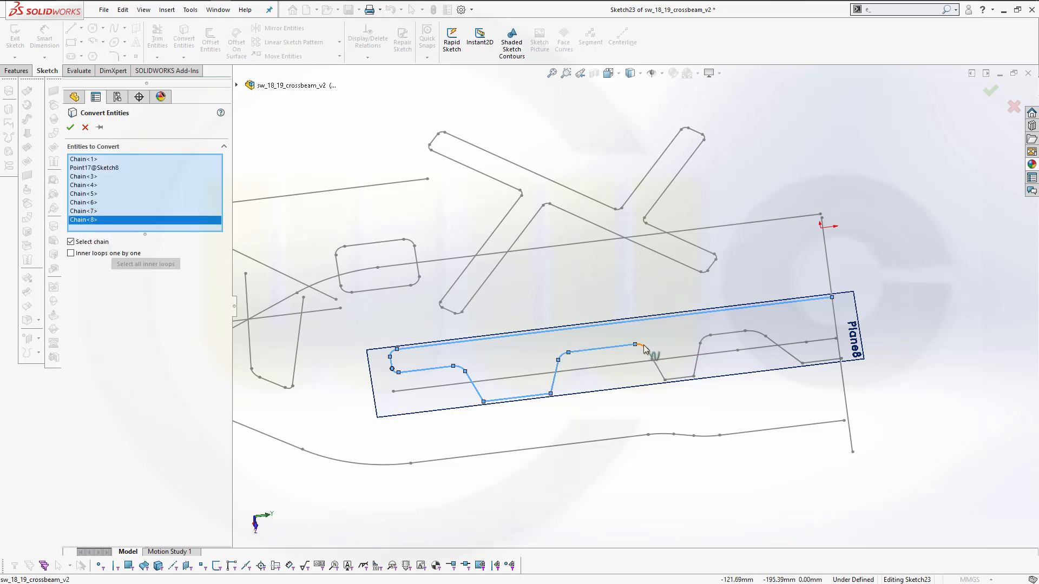
left_click(643, 347)
left_click(690, 374)
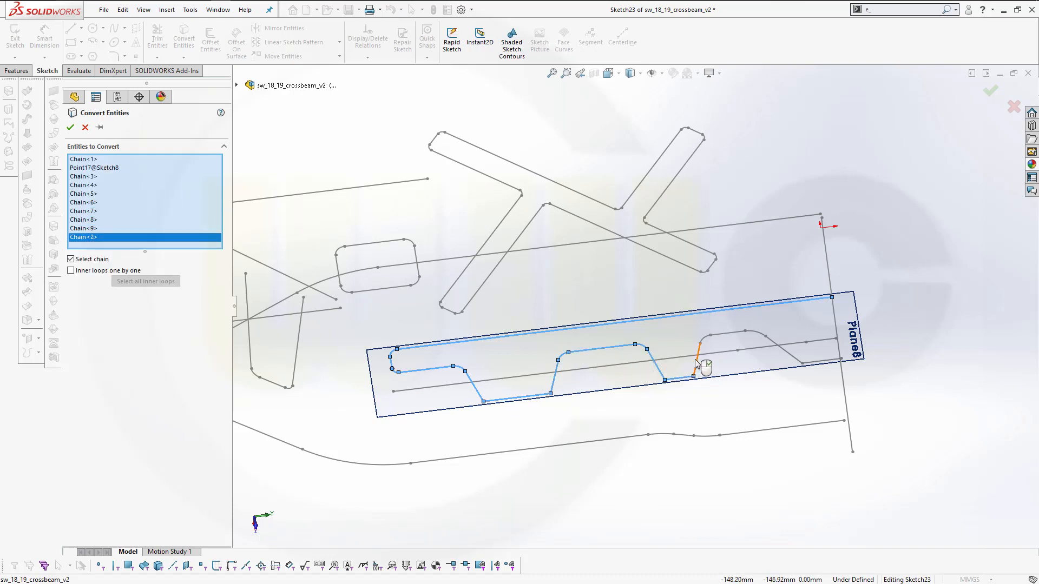
left_click(699, 364)
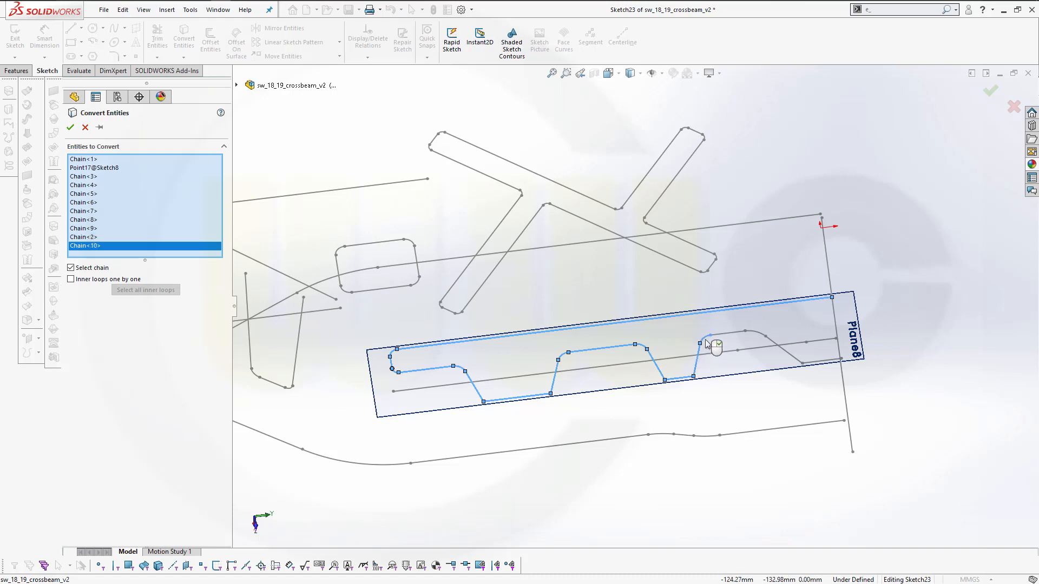
left_click(732, 335)
left_click(756, 335)
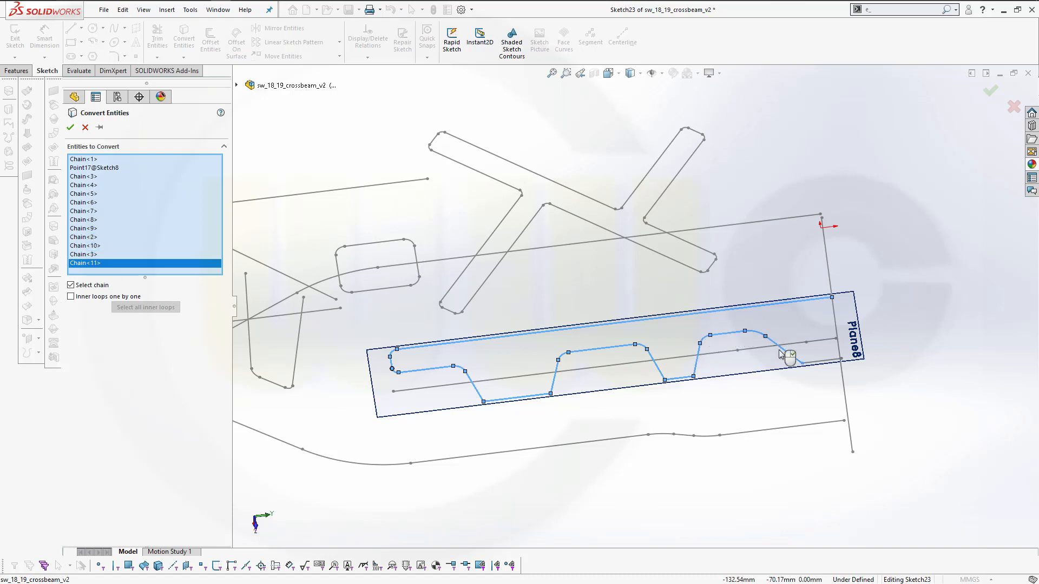
left_click(815, 362)
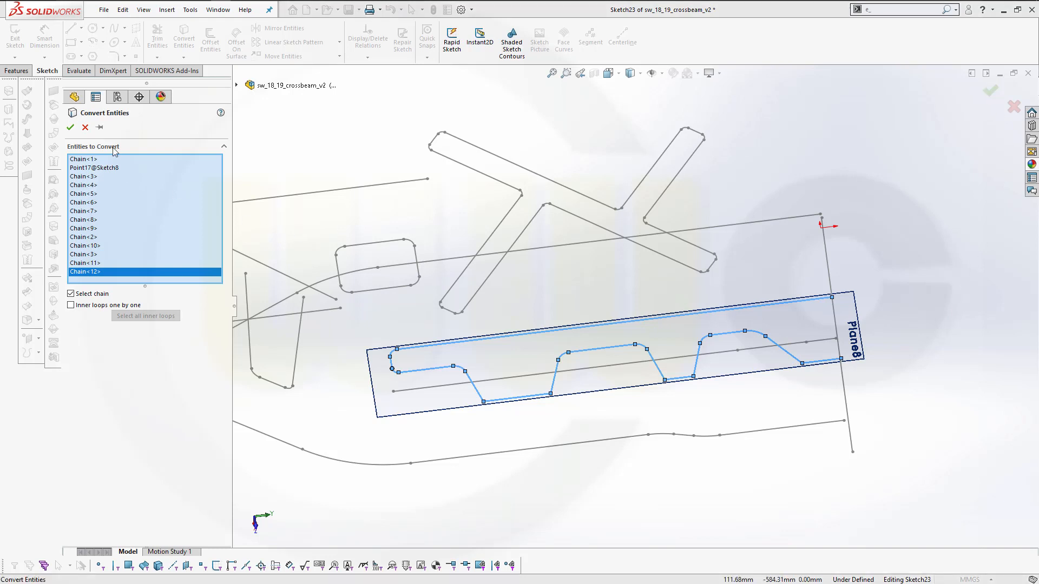
left_click(69, 129)
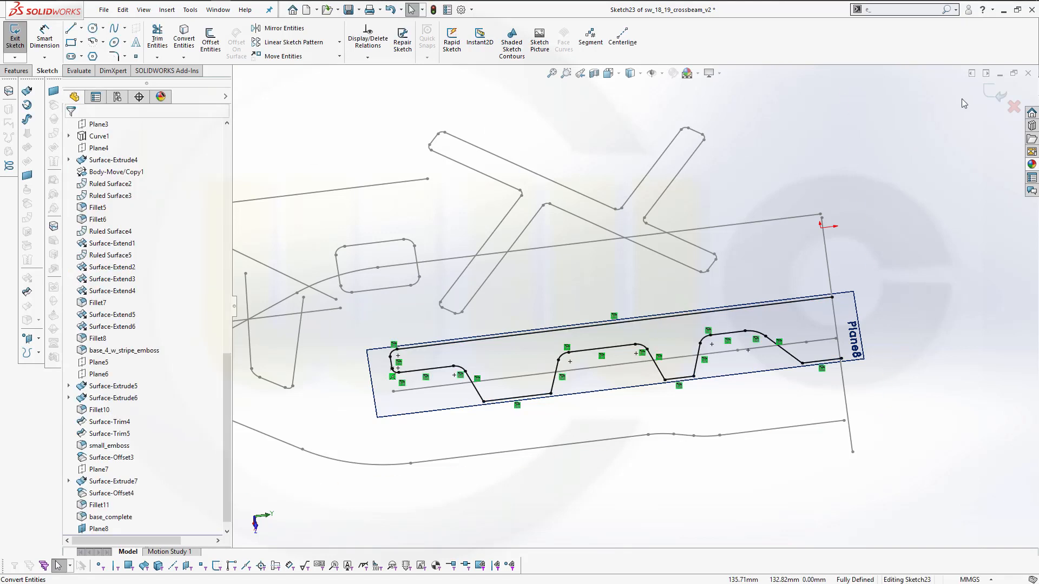
left_click(995, 99)
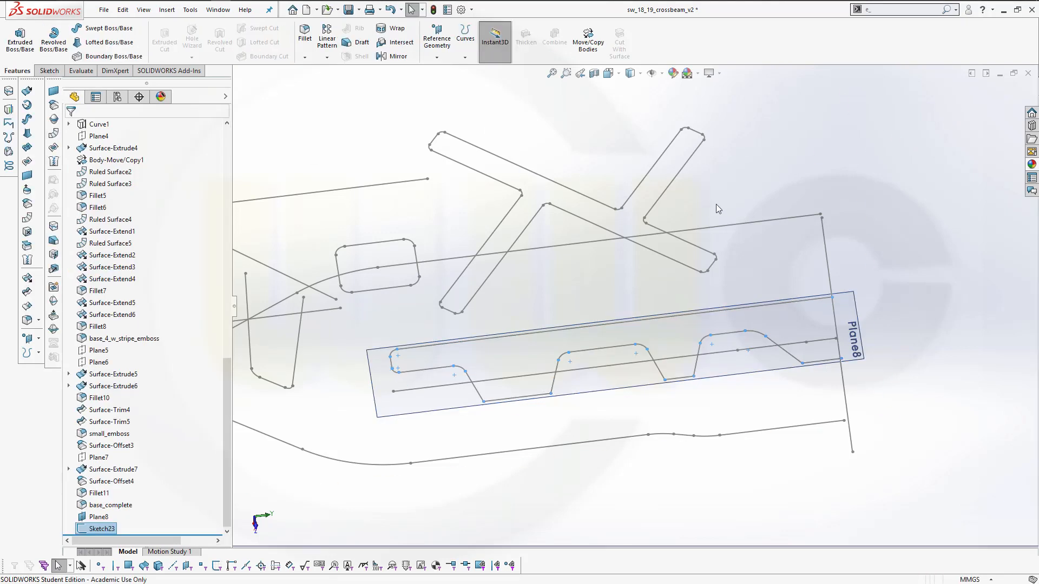
mouse_move(628, 338)
middle_mouse_down()
mouse_move(658, 296)
mouse_move(557, 353)
middle_mouse_up()
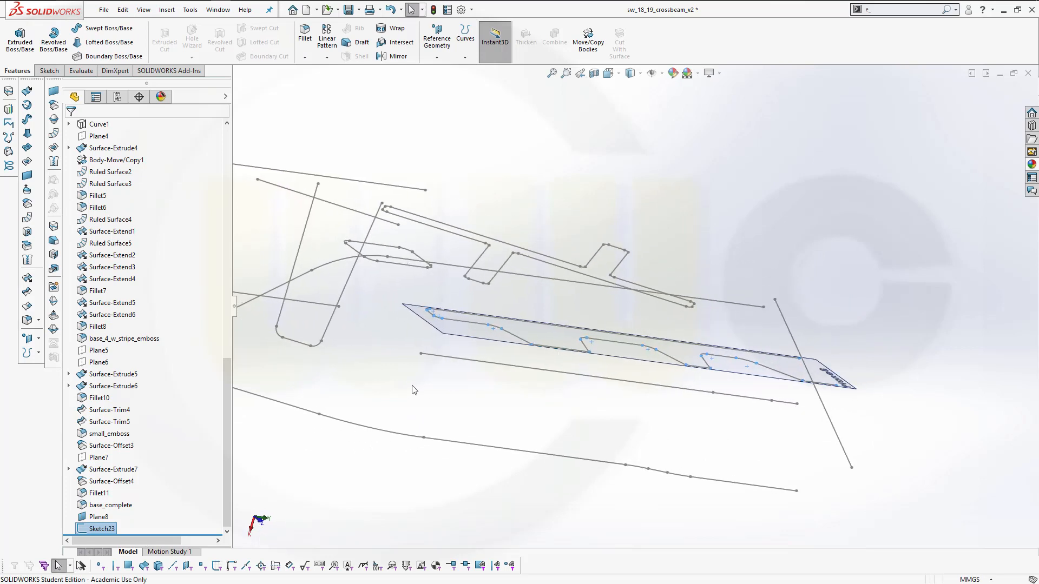
scroll(417, 386, "up", 4)
scroll(424, 385, "down", 1)
mouse_move(439, 368)
middle_mouse_down()
mouse_move(443, 387)
mouse_move(455, 384)
middle_mouse_up()
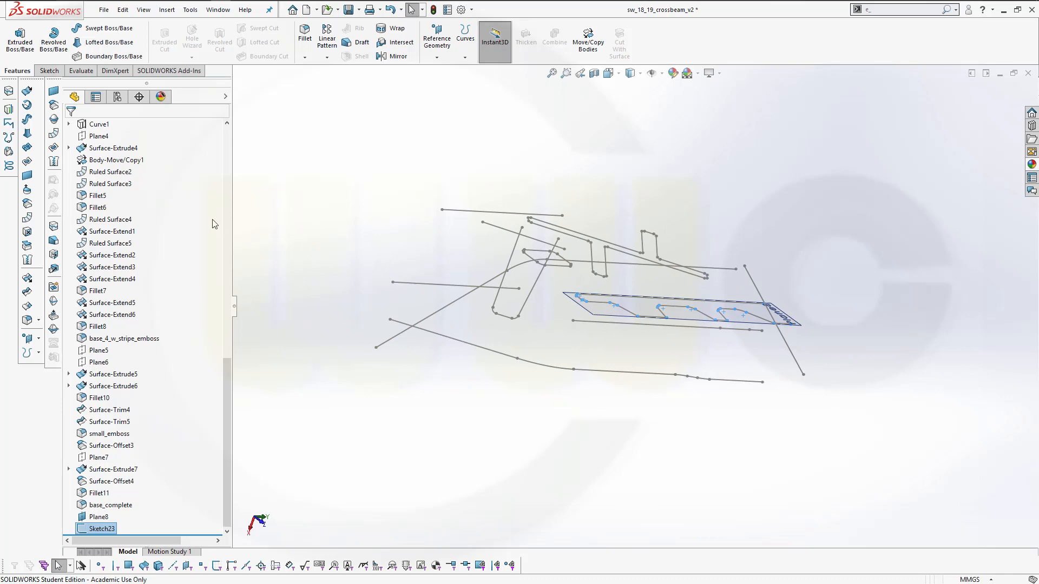
Create a reference plane parallel to Ebene vorne and coincident with Point18@Sketch1
scroll(215, 224, "up", 15)
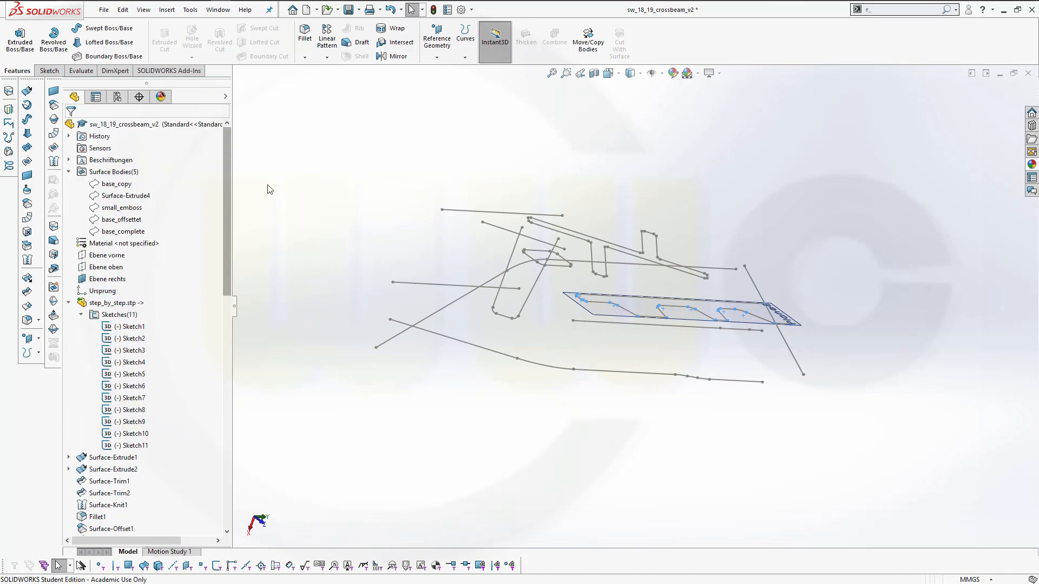
scroll(341, 141, "up", 1)
left_click(437, 57)
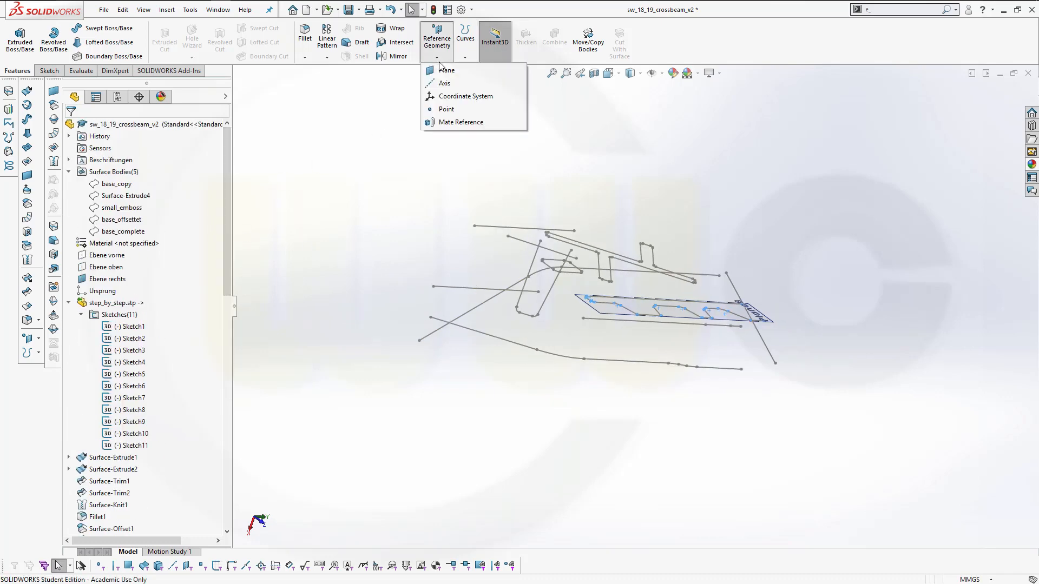
left_click(445, 70)
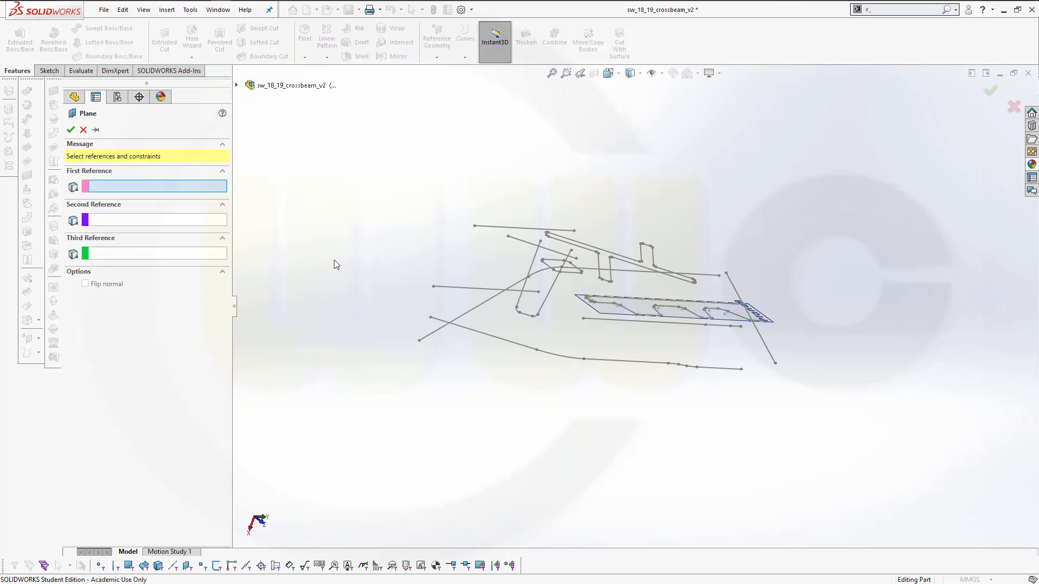
left_click(236, 85)
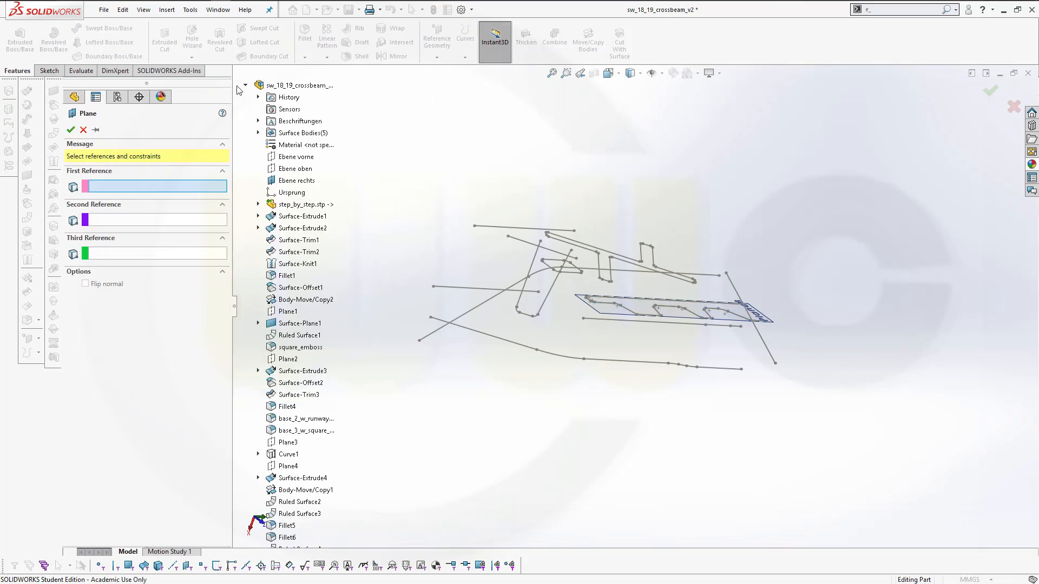
left_click(296, 157)
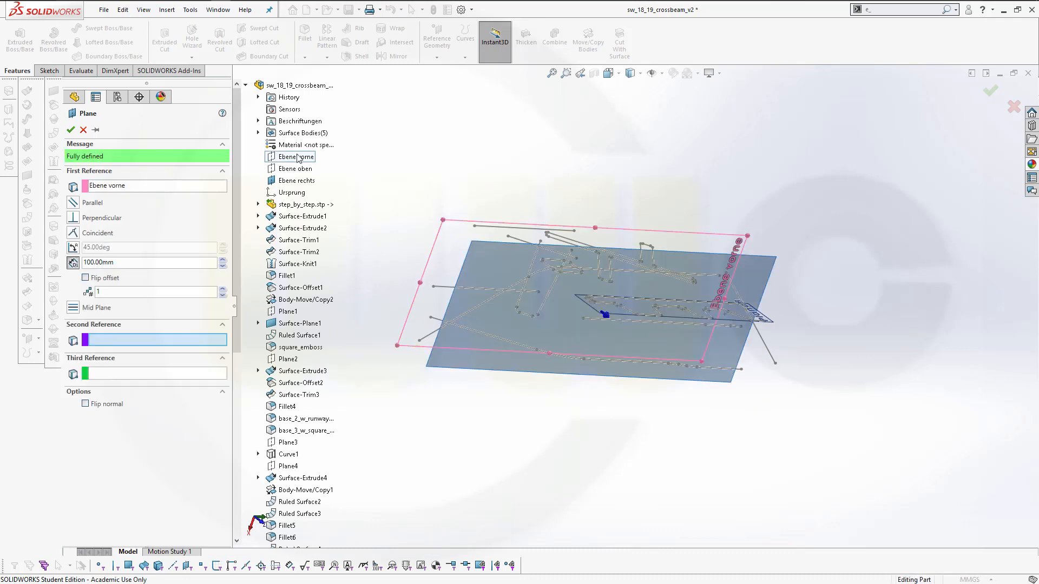
left_click(583, 318)
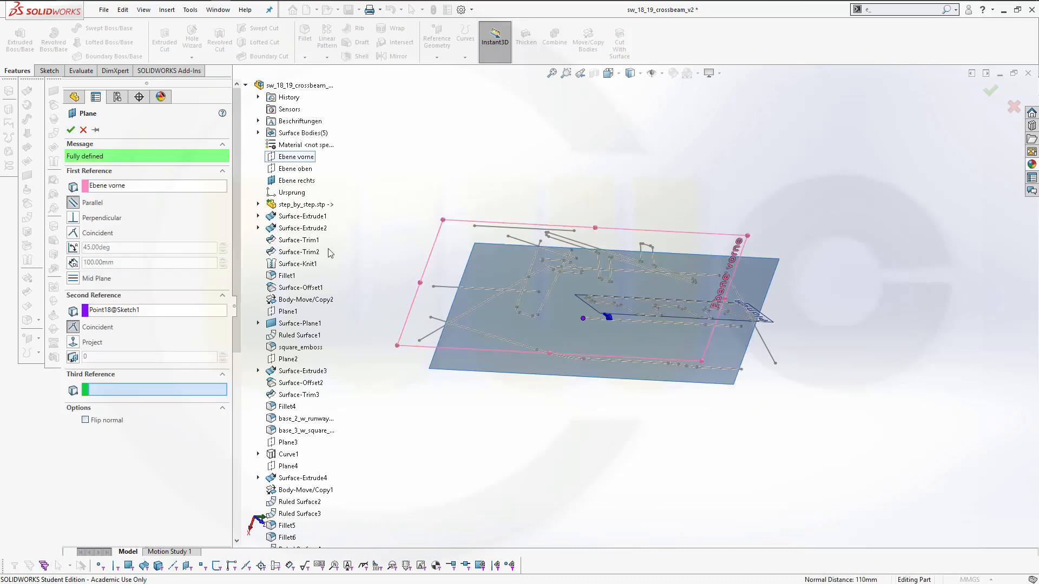
left_click(70, 130)
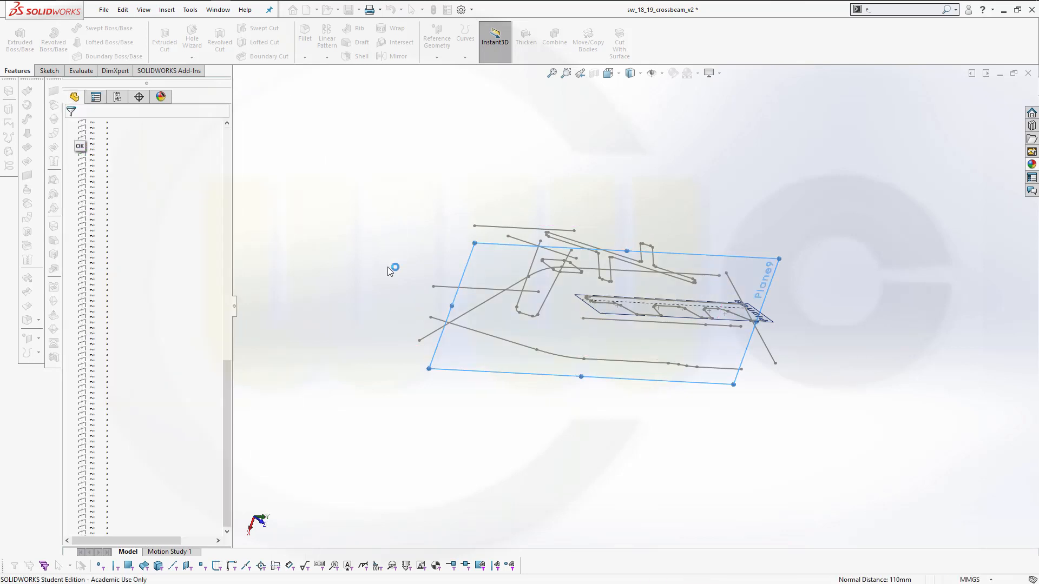
Sketch on the new plane by converting the straight line chain that starts at Point18, finish the sketch and hide Plane9
left_click(458, 374)
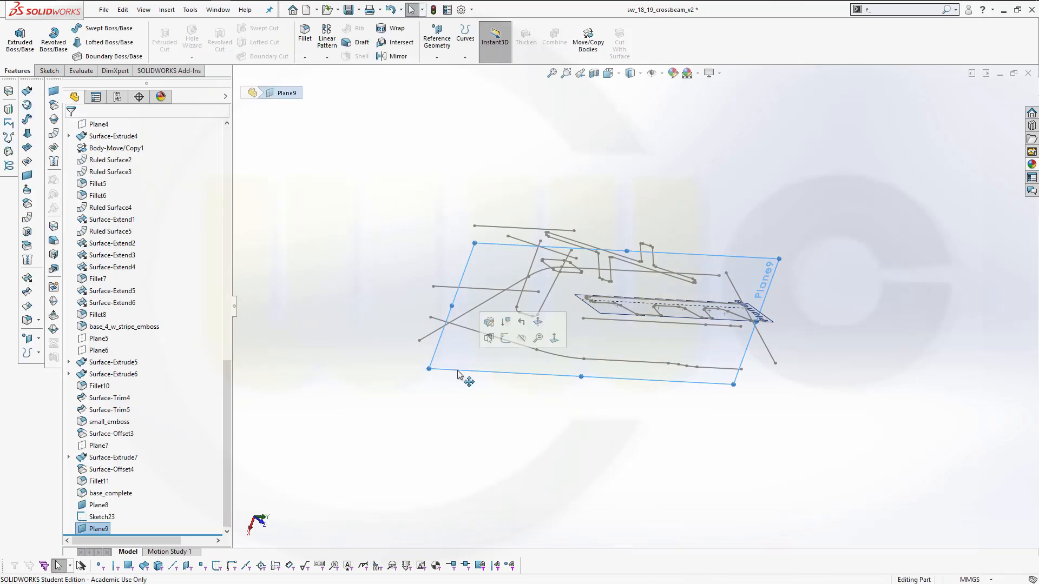
left_click(505, 342)
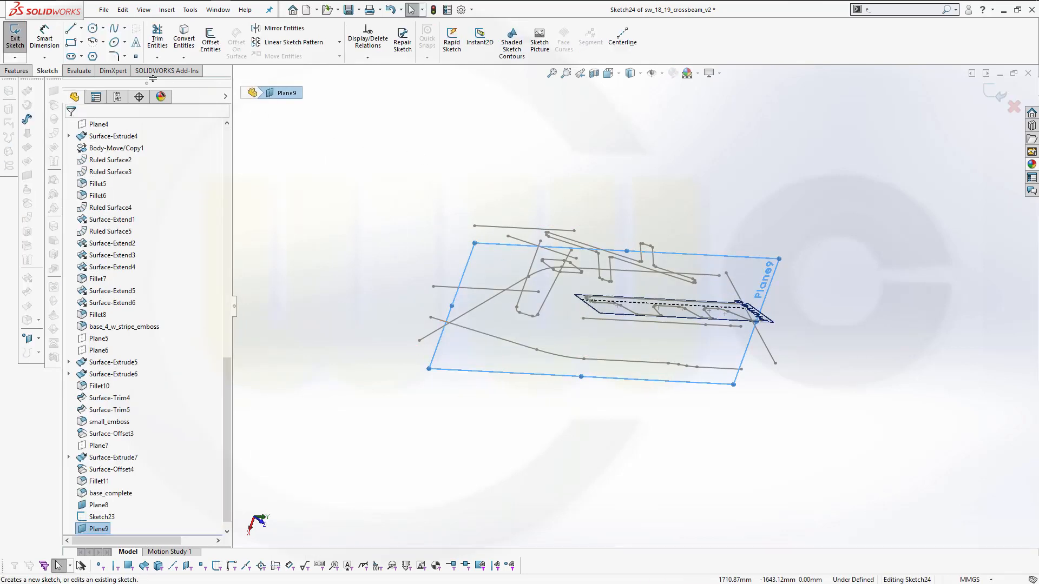
left_click(191, 43)
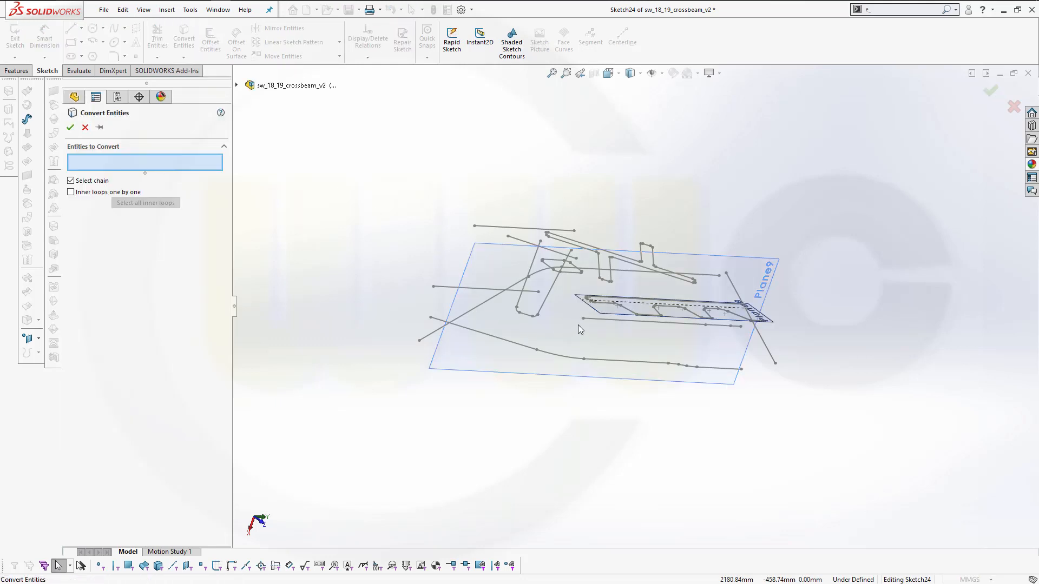
left_click(595, 322)
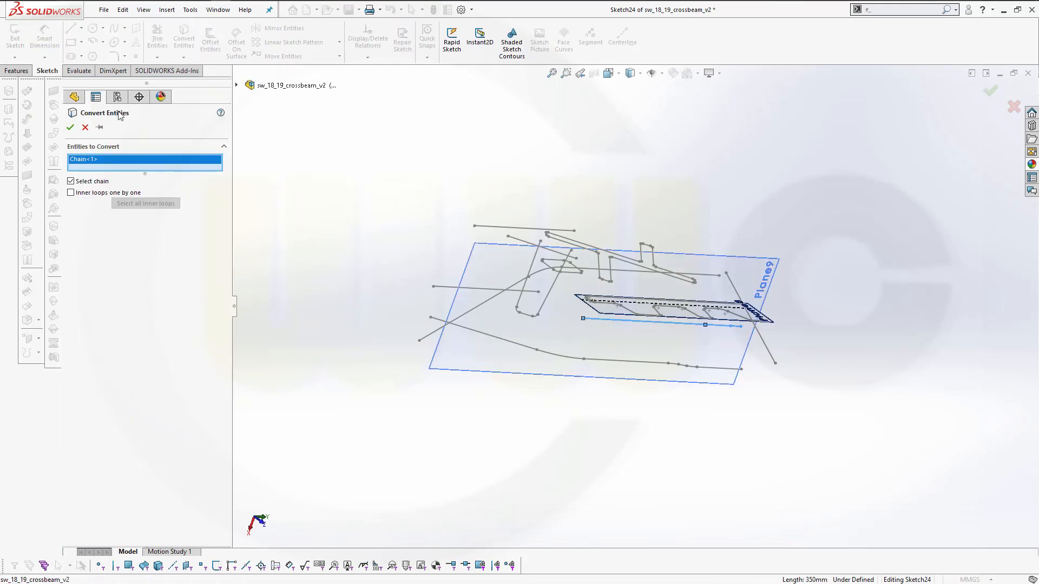
left_click(71, 127)
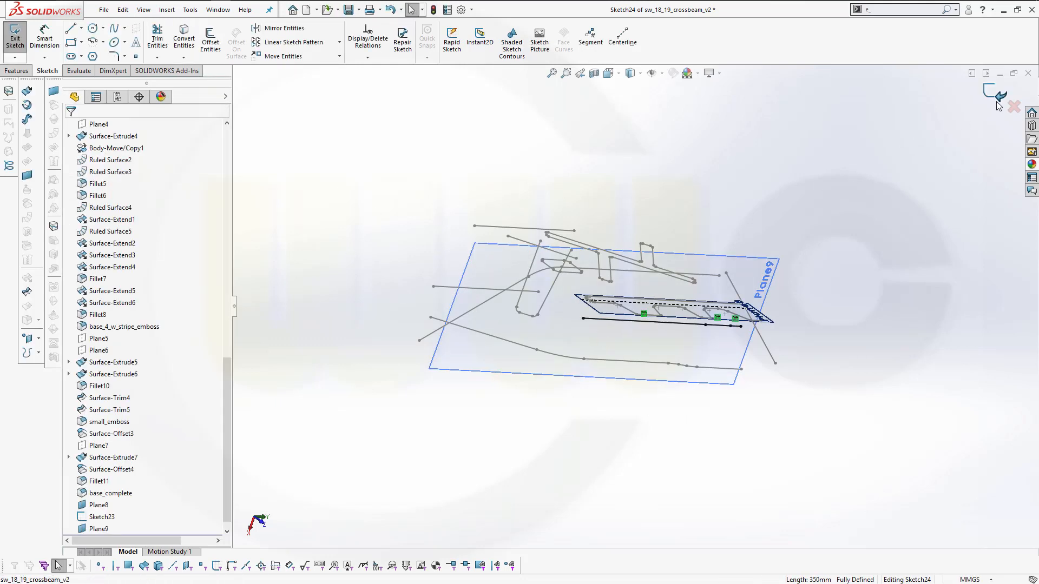
right_click(736, 262)
left_click(777, 242)
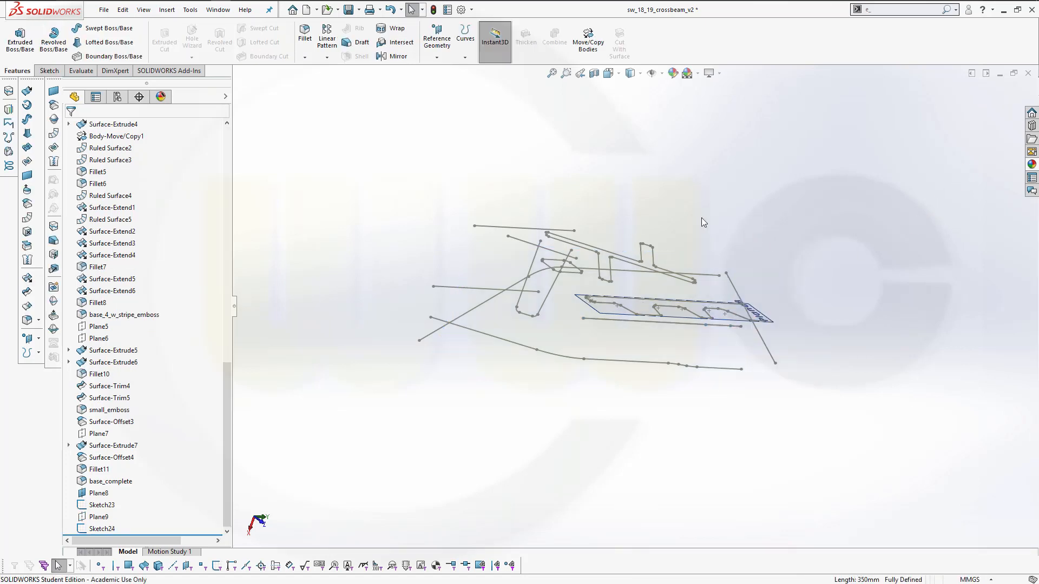
left_click_drag(234, 343, 255, 157)
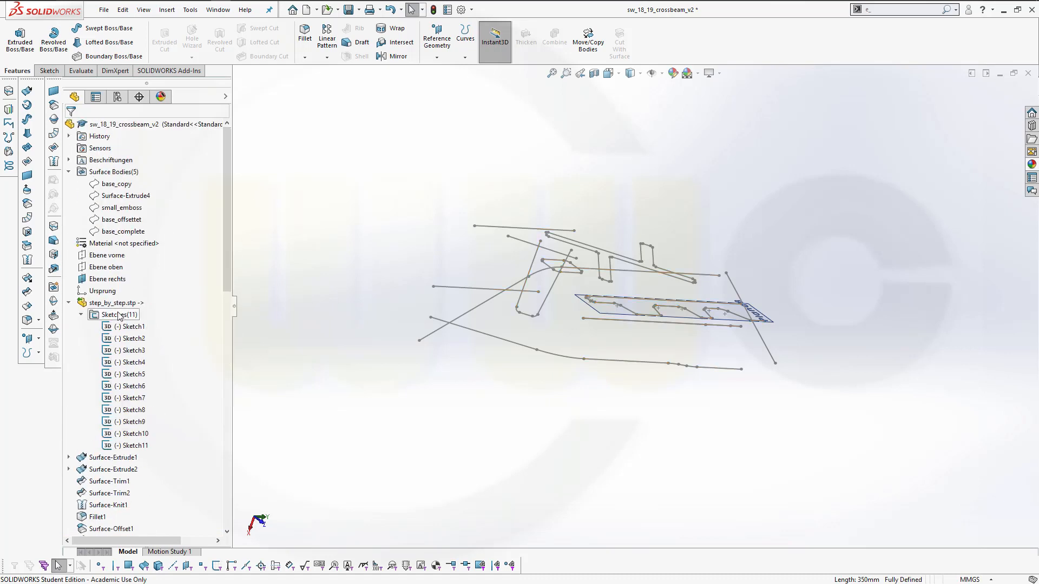
right_click(119, 316)
key("Escape")
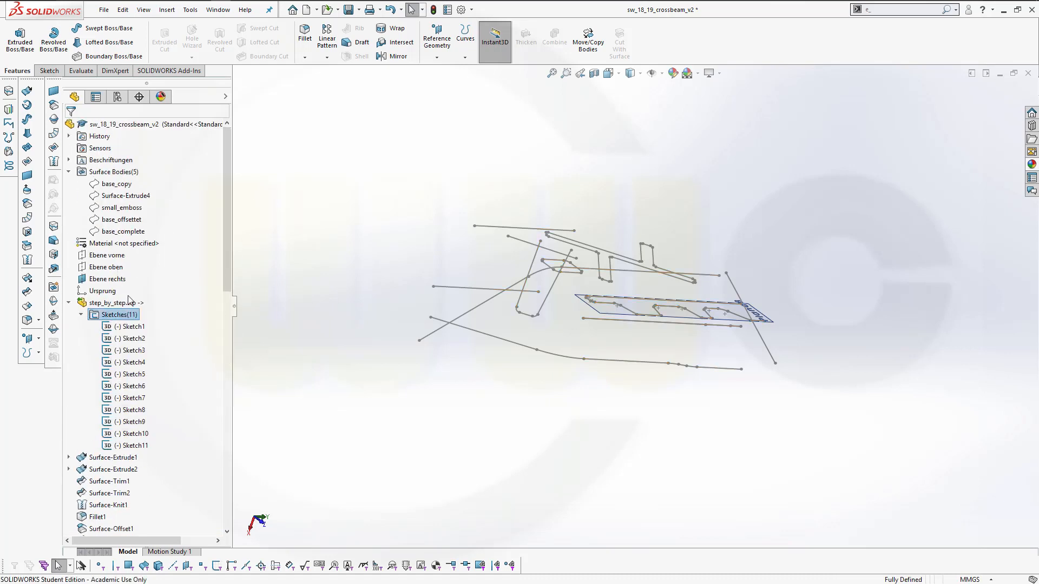
key("Escape")
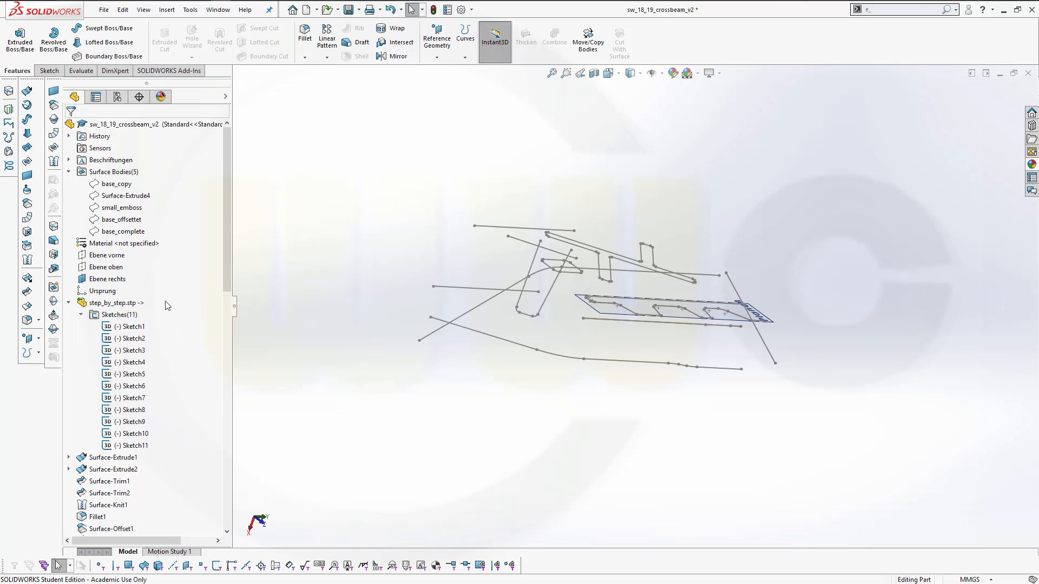
left_click(113, 304)
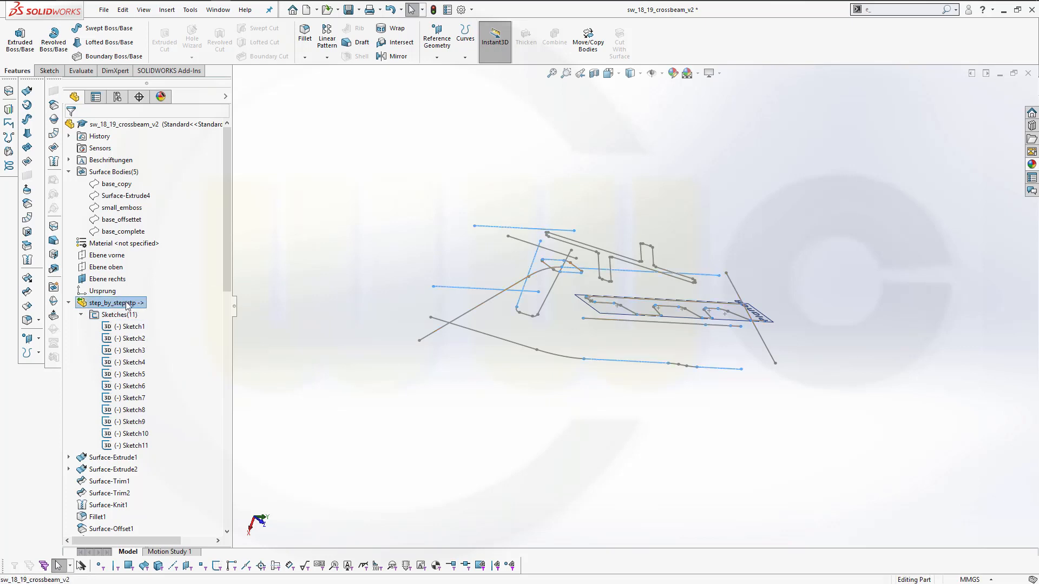
right_click(101, 306)
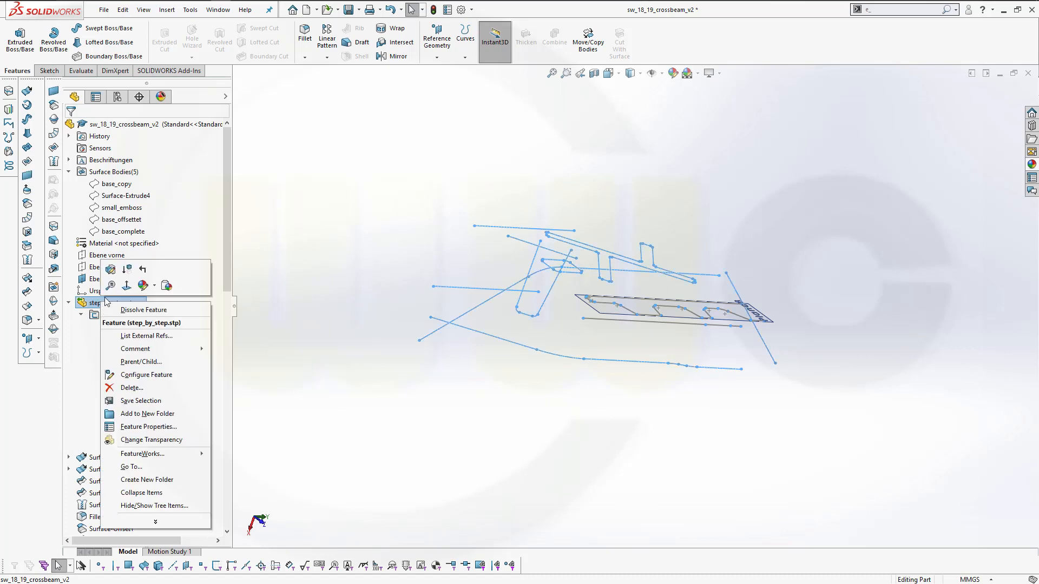
left_click(266, 273)
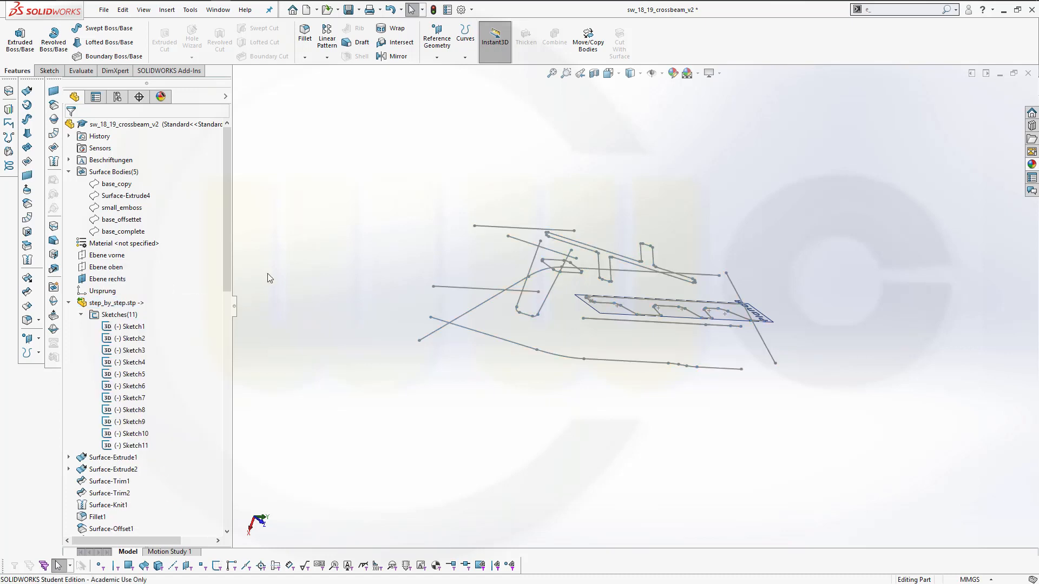
Hide the imported sketches Sketch1 to Sketch11 of step_by_step.stp and the plane of the notched profile, Plane8
left_click(130, 327)
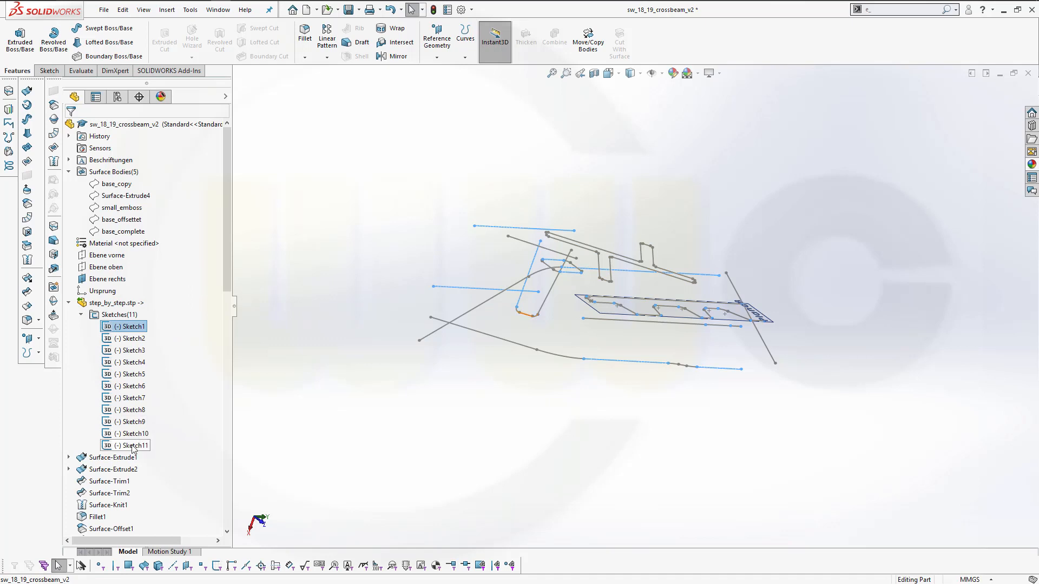
left_click(133, 446, "shift")
left_click(141, 429)
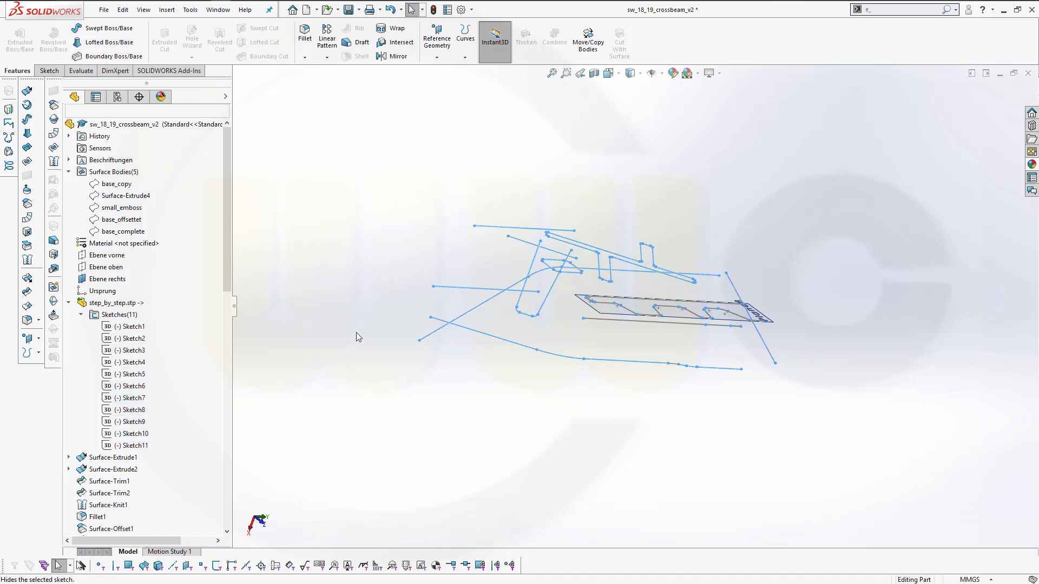
scroll(664, 344, "down", 4)
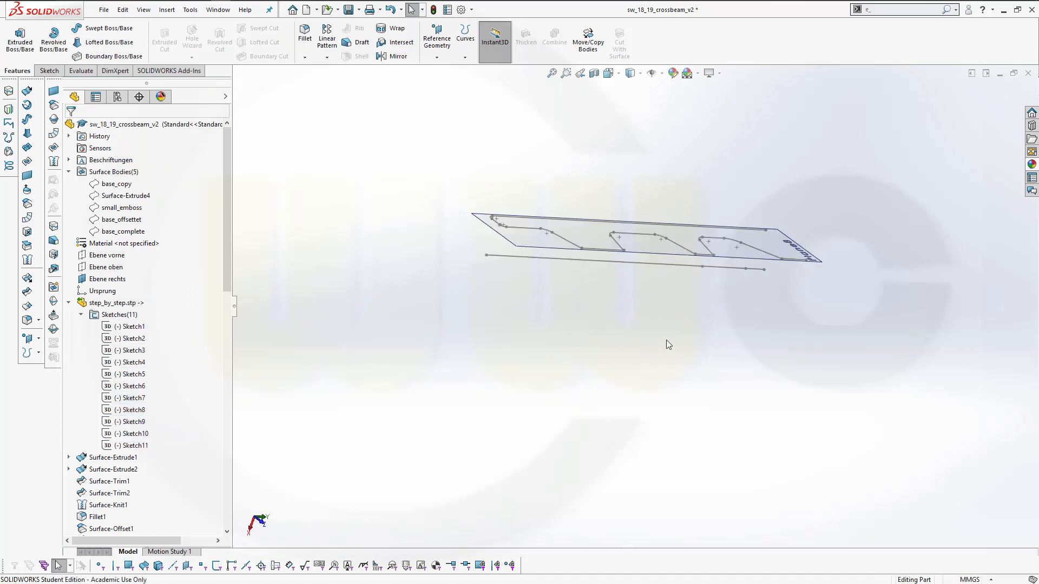
left_click(511, 246)
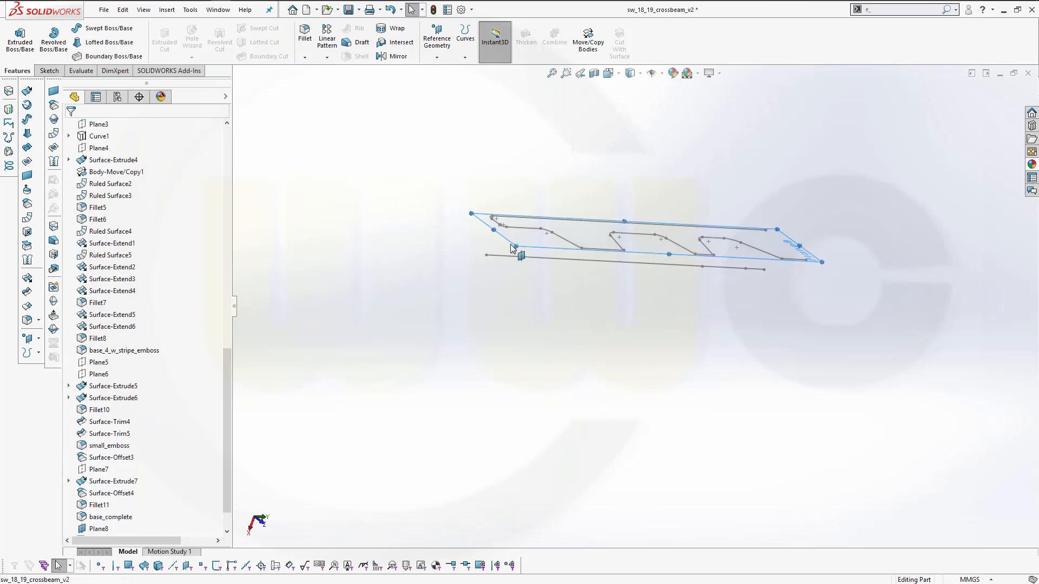
right_click(512, 246)
left_click(554, 229)
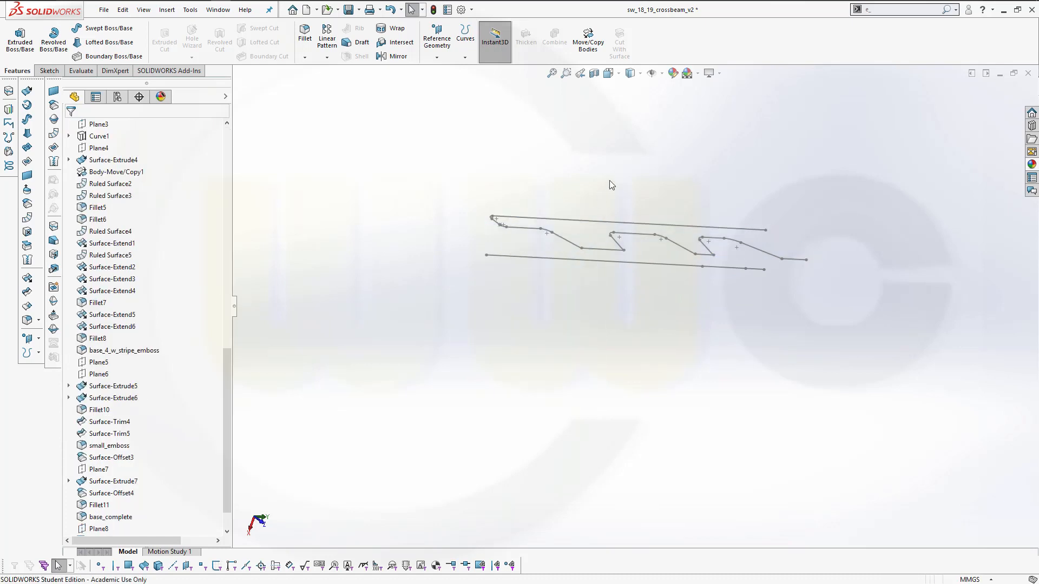
Extrude the notched profile sketch, Sketch23, as a surface with a Mid Plane depth of 100 mm
scroll(610, 180, "up", 2)
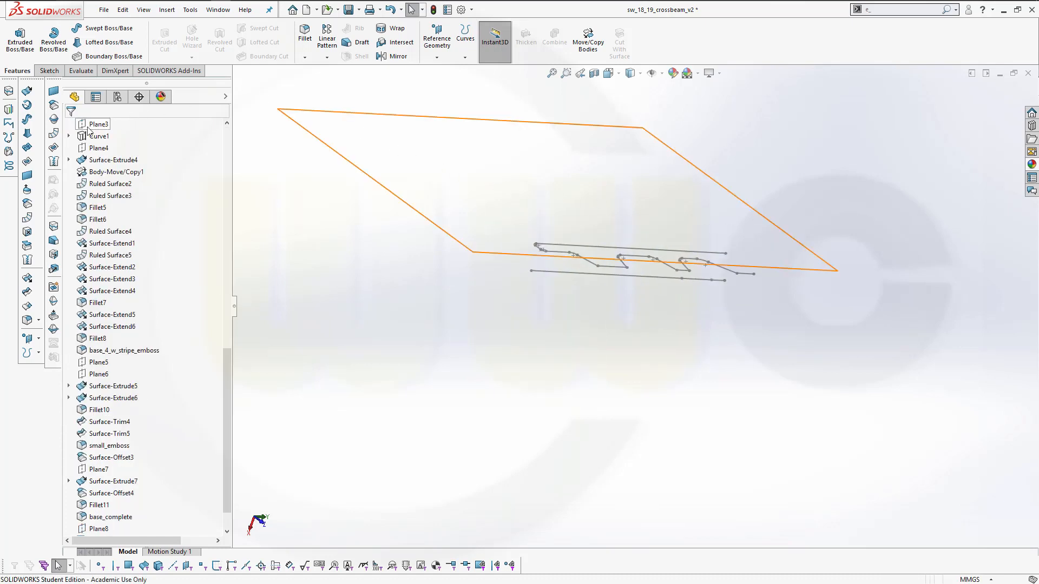
left_click(28, 91)
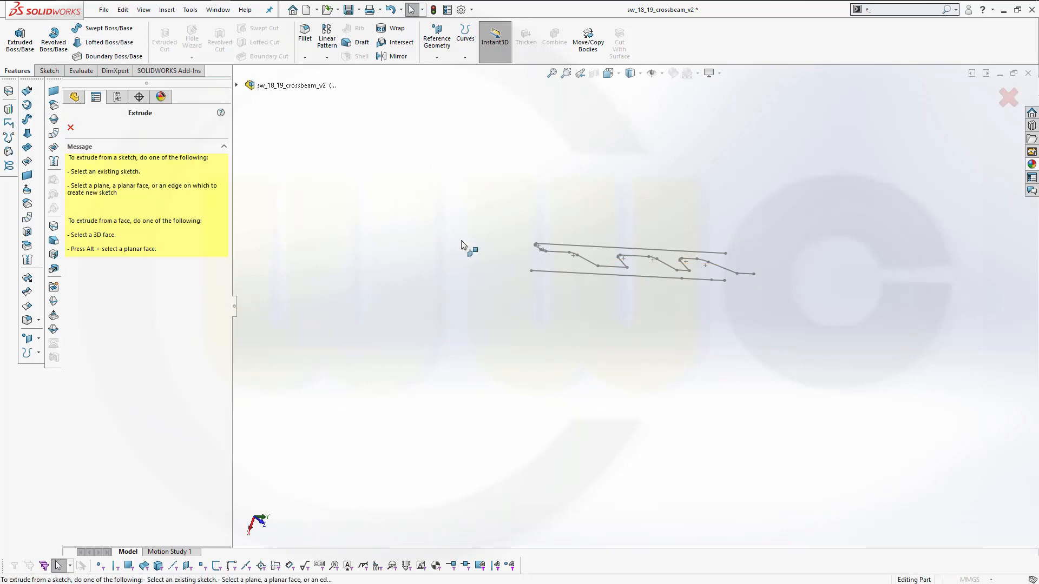
left_click(563, 256)
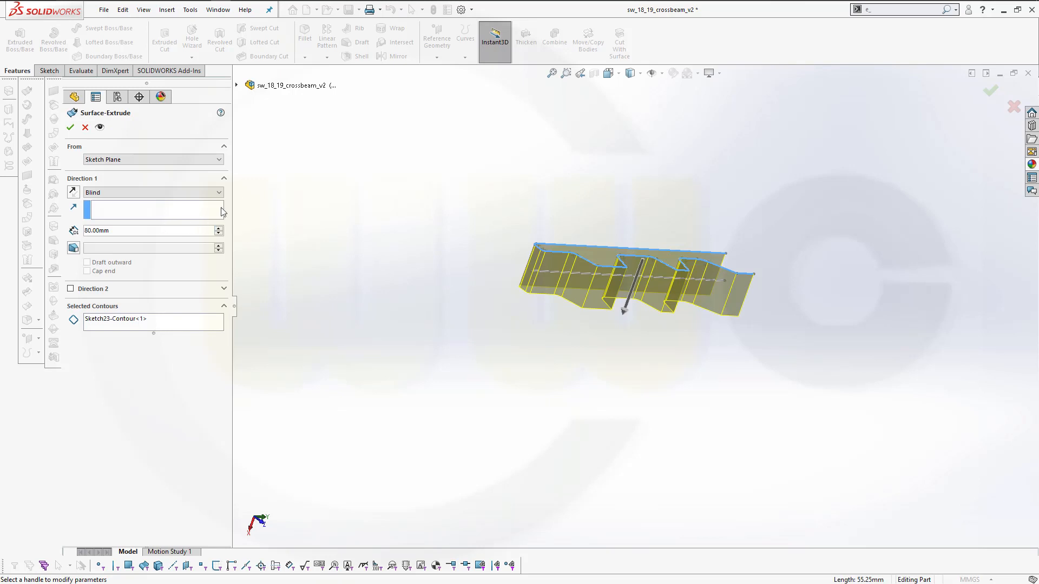
left_click(220, 193)
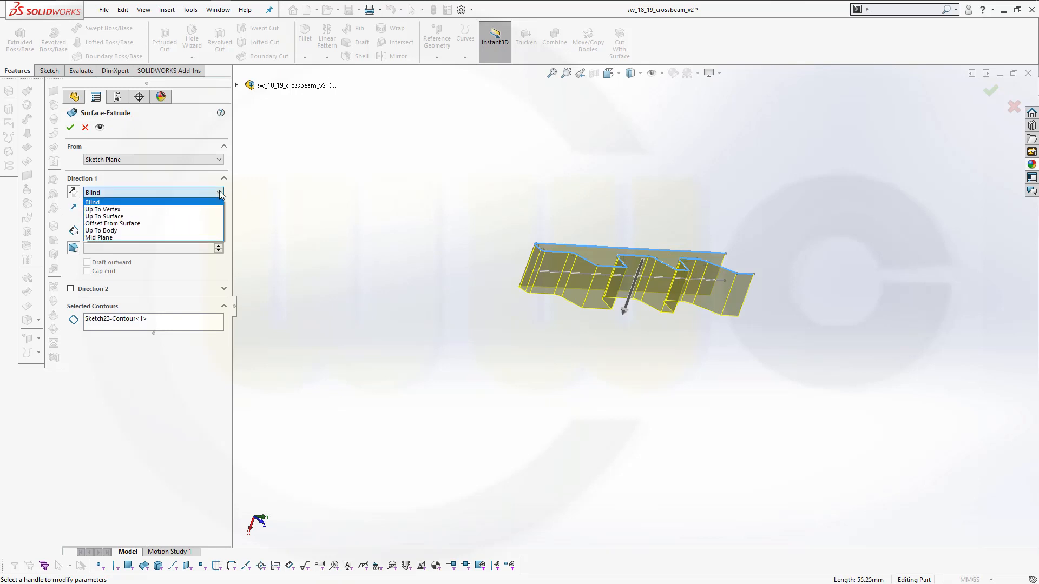
left_click(164, 237)
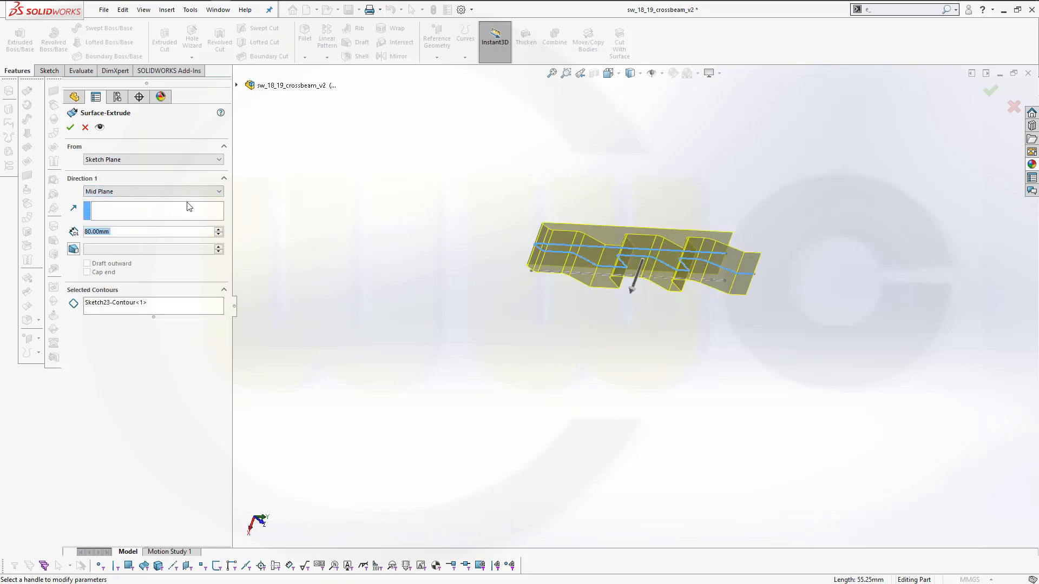
type("100")
key("Return")
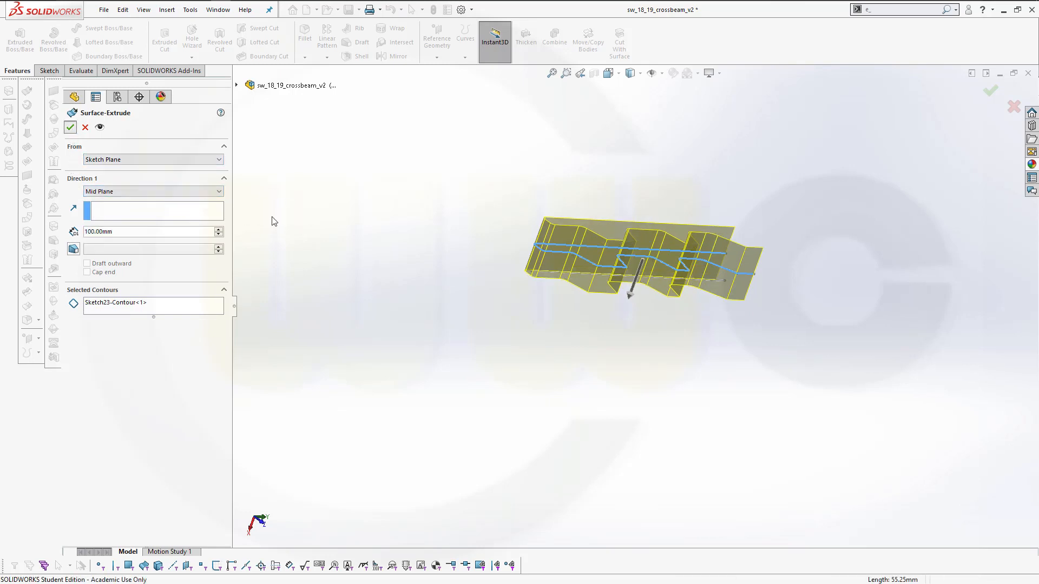
key("Return")
Extrude the straight line sketch, Sketch24, as a surface with a Mid Plane depth of 160 mm
middle_click_drag(599, 313, 666, 276)
scroll(662, 270, "down", 5)
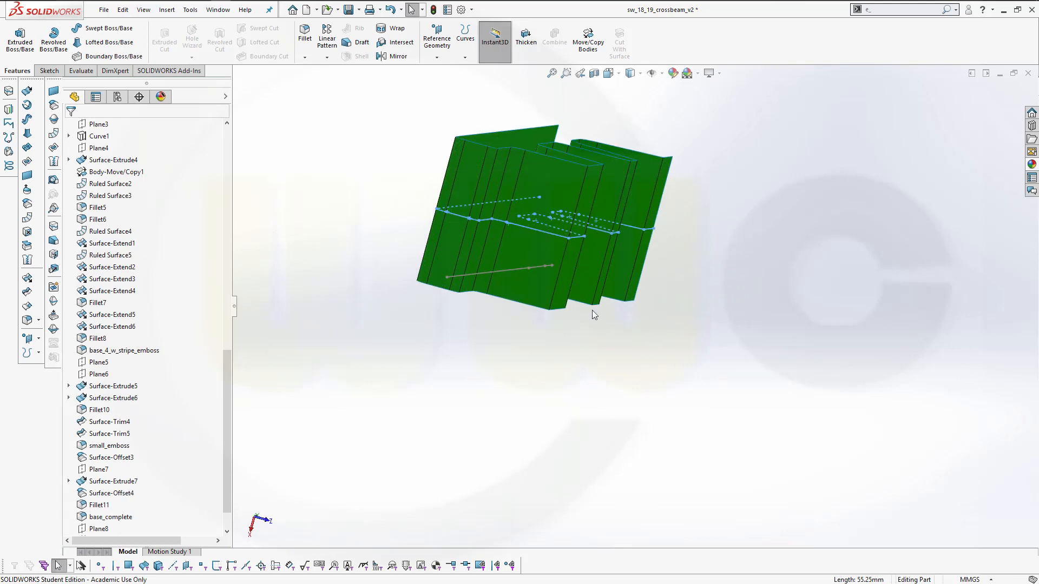
middle_click_drag(592, 311, 457, 311)
left_click(326, 184)
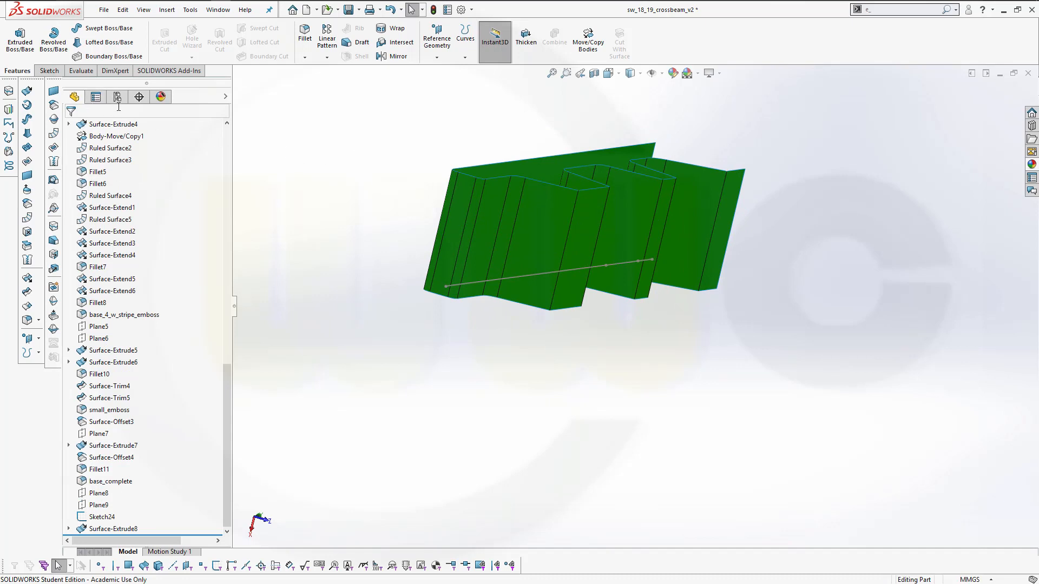
left_click(26, 91)
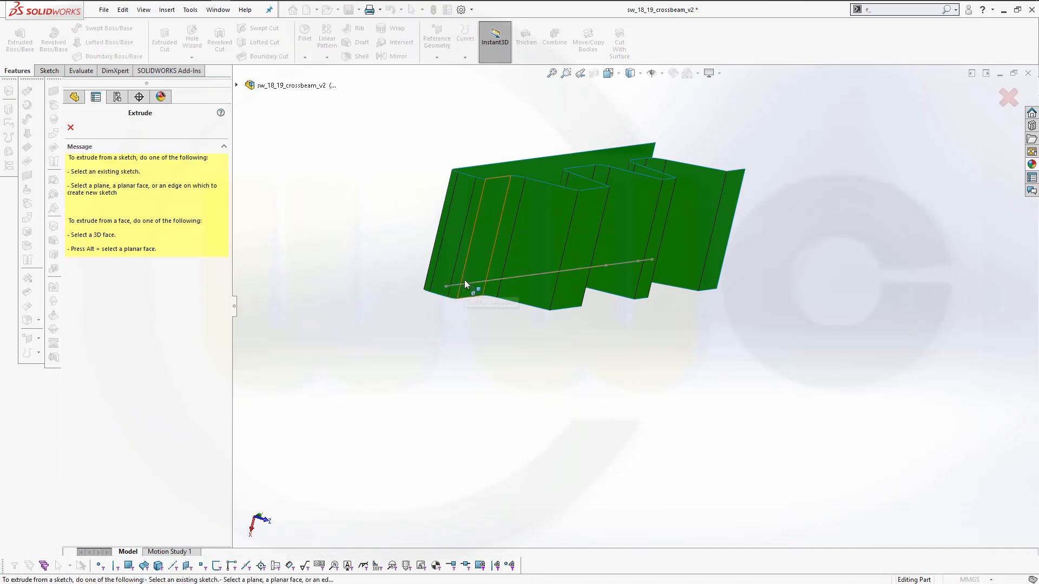
left_click(471, 283)
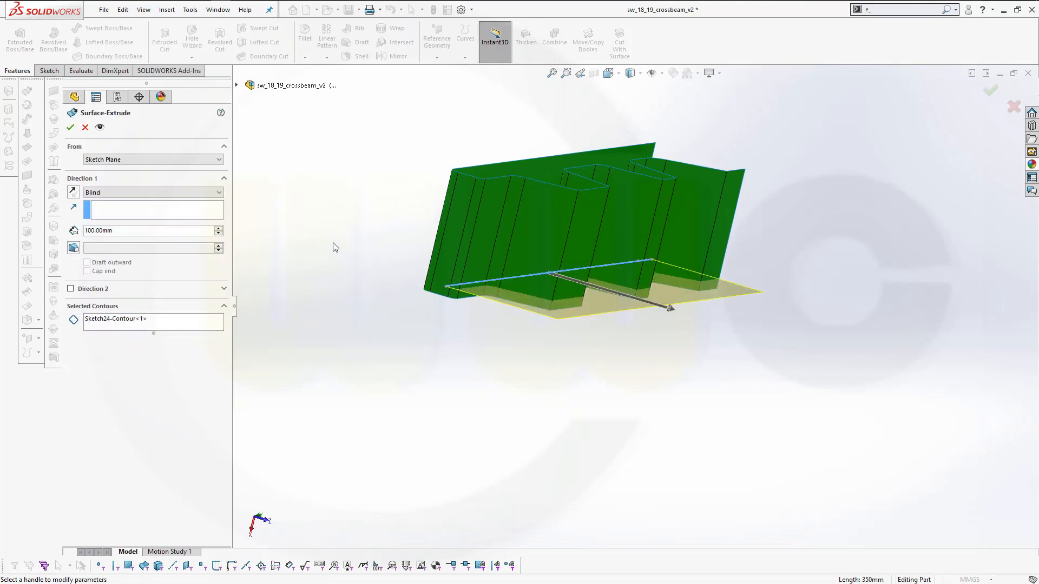
left_click(218, 192)
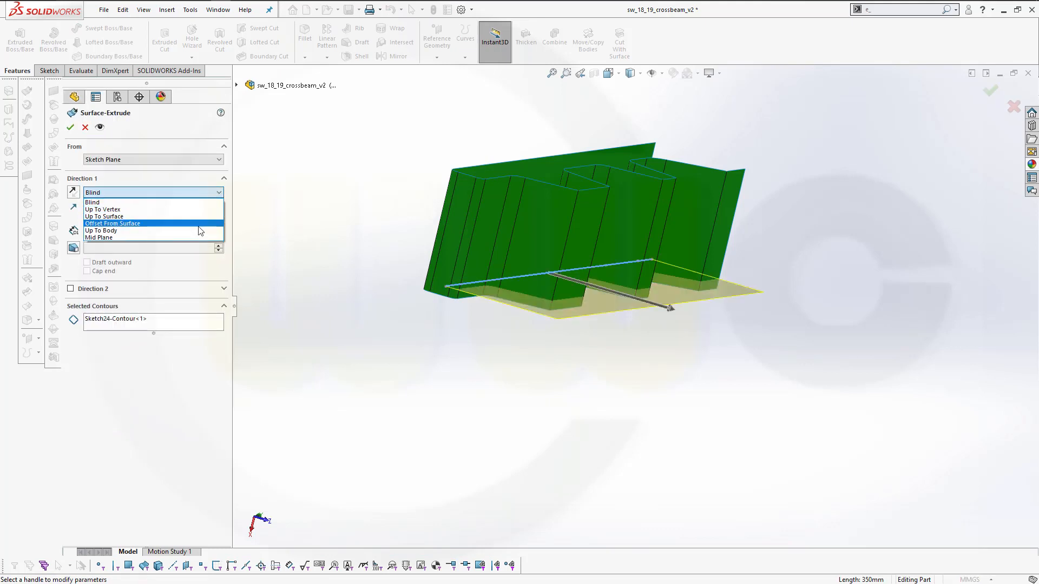
left_click(197, 238)
middle_click_drag(308, 295, 324, 359)
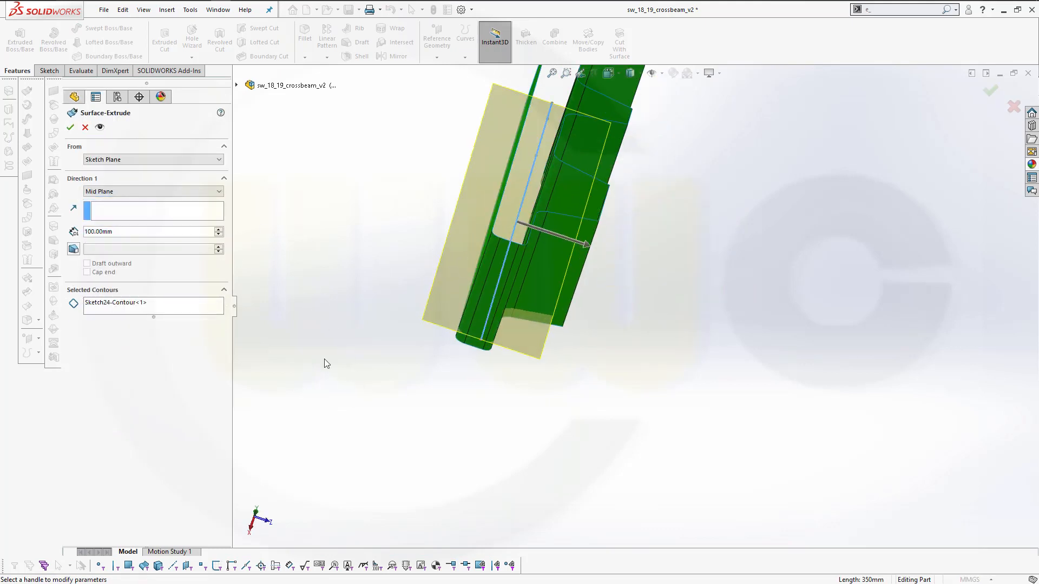
left_click_drag(147, 234, 71, 229)
type("160")
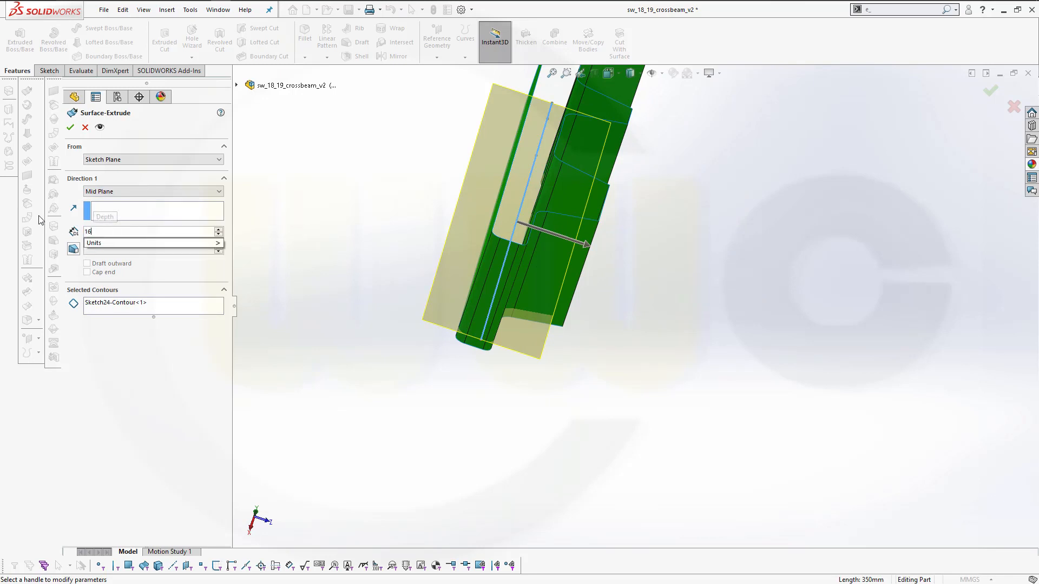
key("Return")
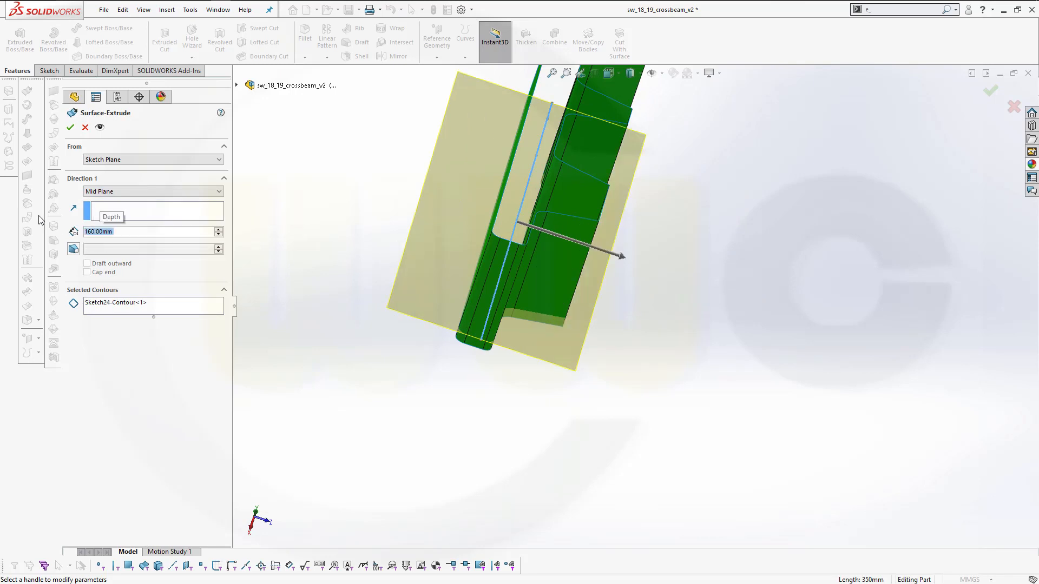
left_click(70, 127)
middle_click_drag(727, 394, 572, 270)
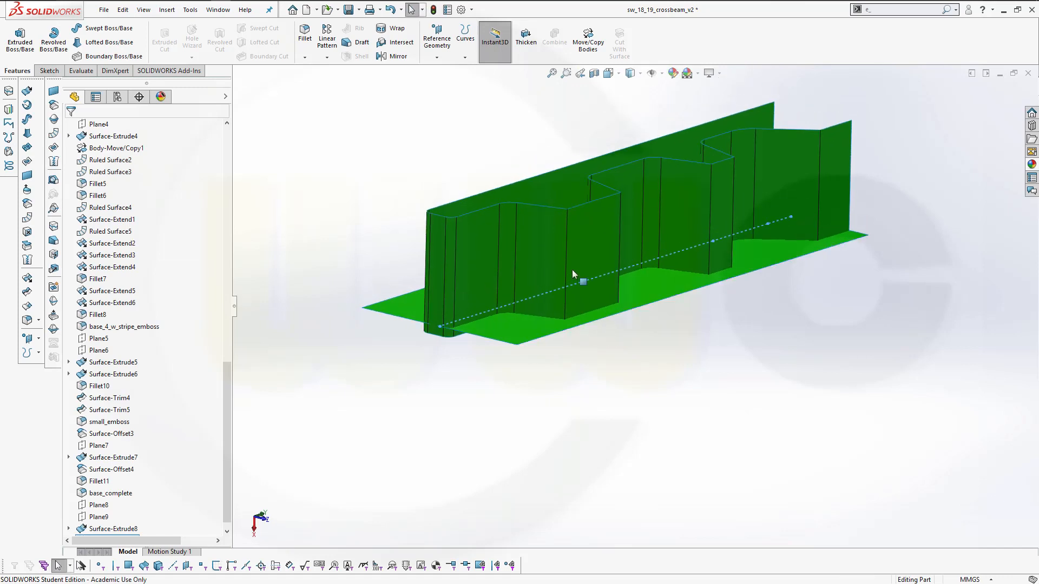
left_click(443, 158)
left_click(304, 34)
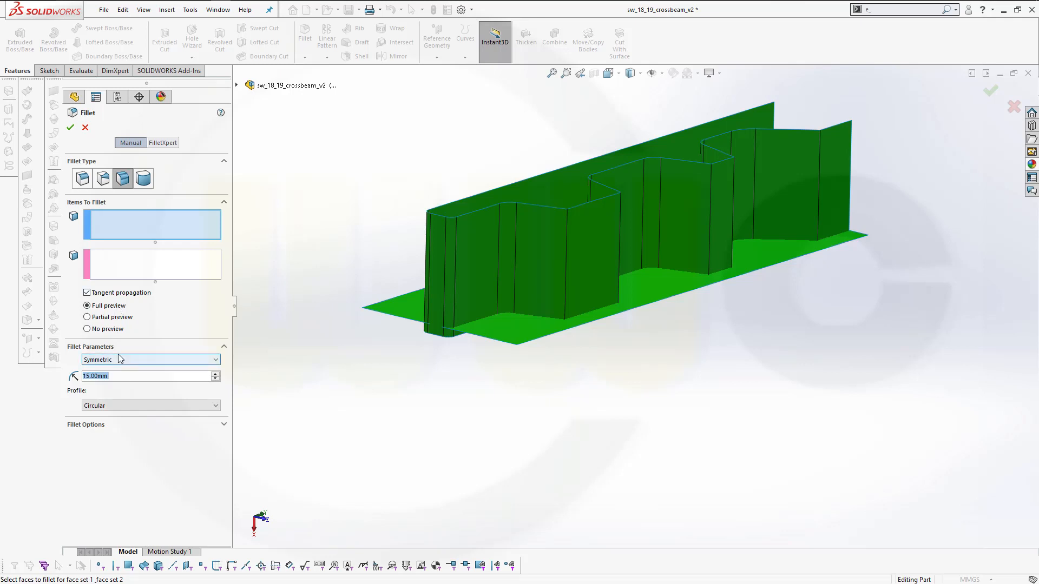
type("3")
key("Return")
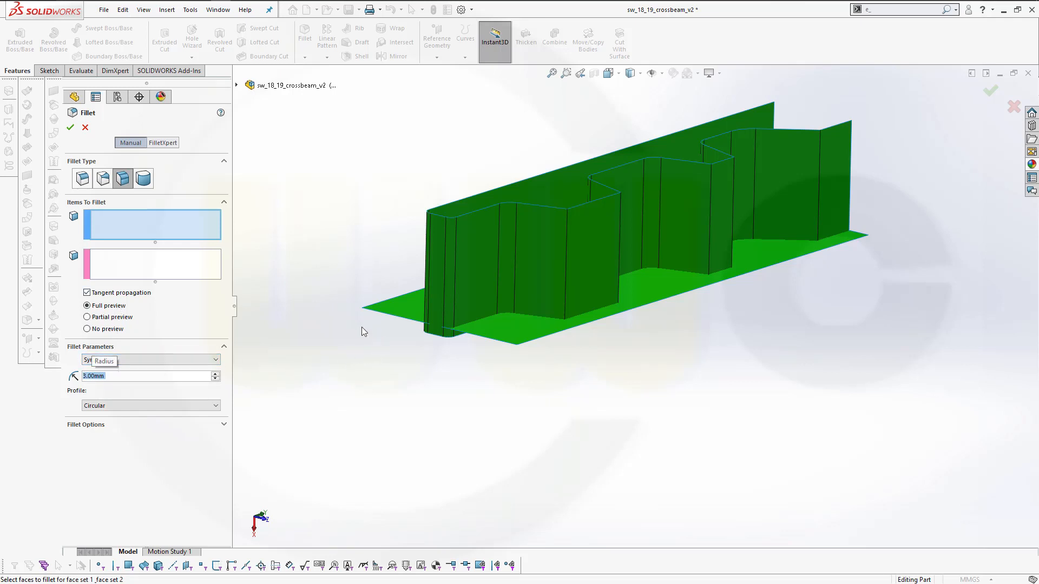
left_click(507, 327)
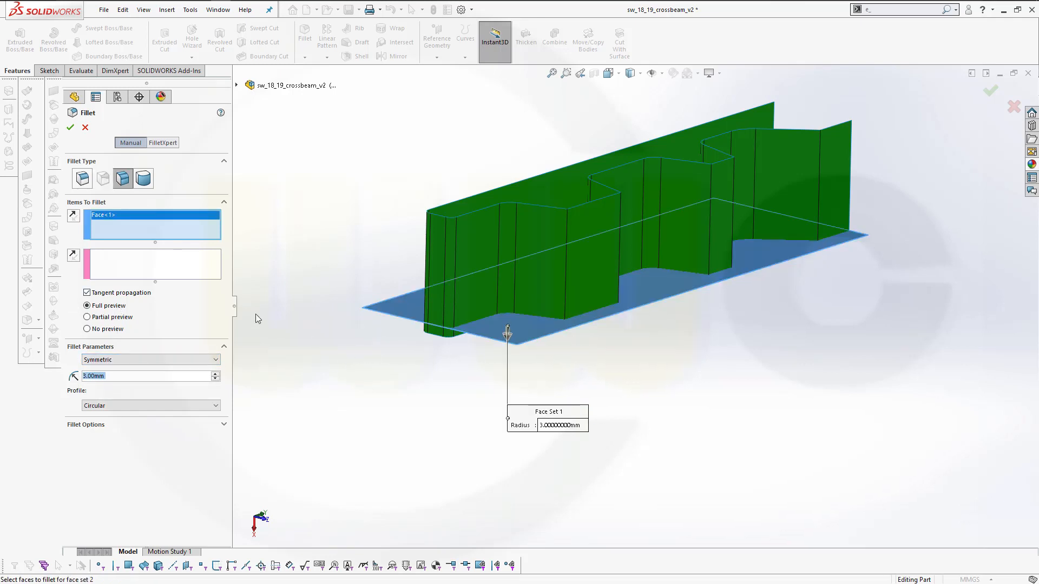
left_click(73, 218)
middle_click_drag(372, 397, 469, 413)
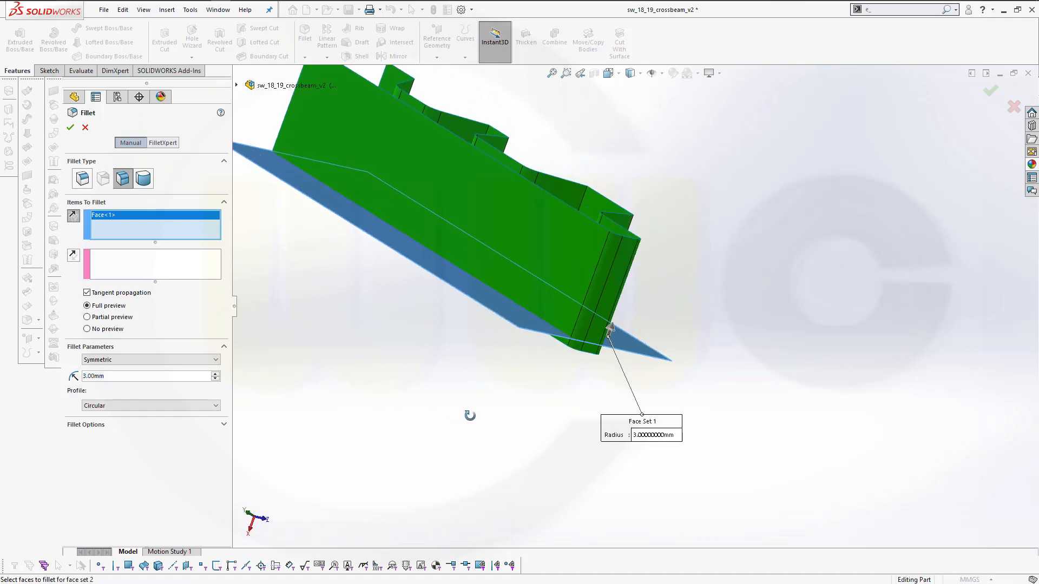
middle_click_drag(889, 380, 763, 385)
left_click(195, 266)
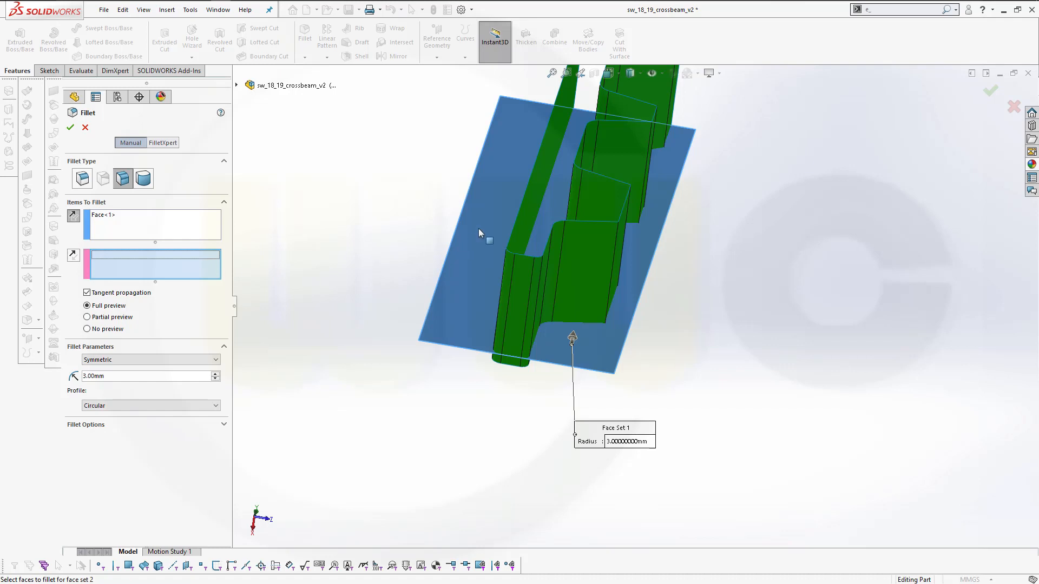
mouse_move(617, 256)
middle_mouse_down()
mouse_move(803, 295)
mouse_move(625, 238)
middle_mouse_up()
left_click(625, 238)
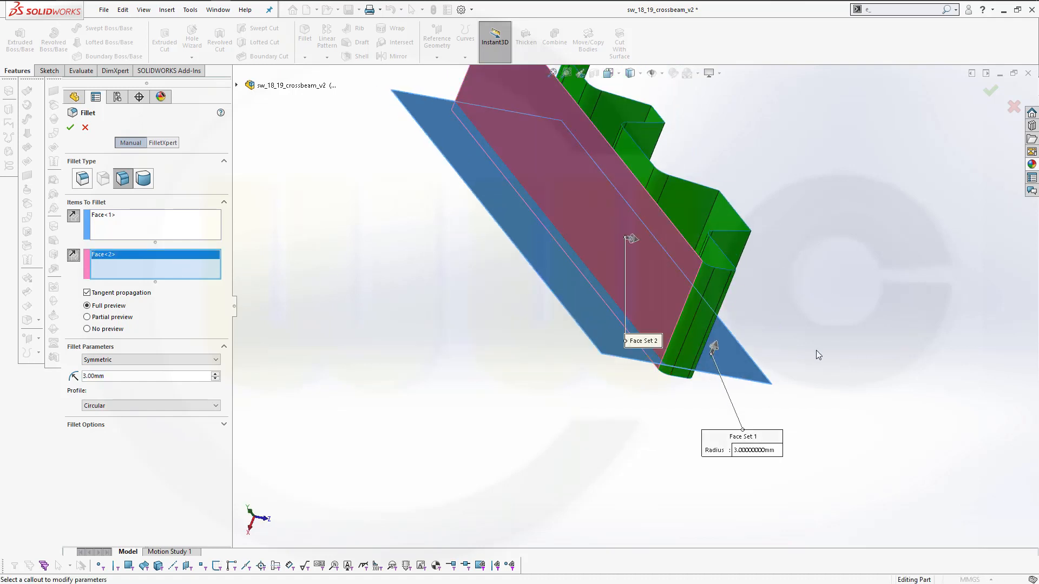
middle_click_drag(856, 339, 759, 290)
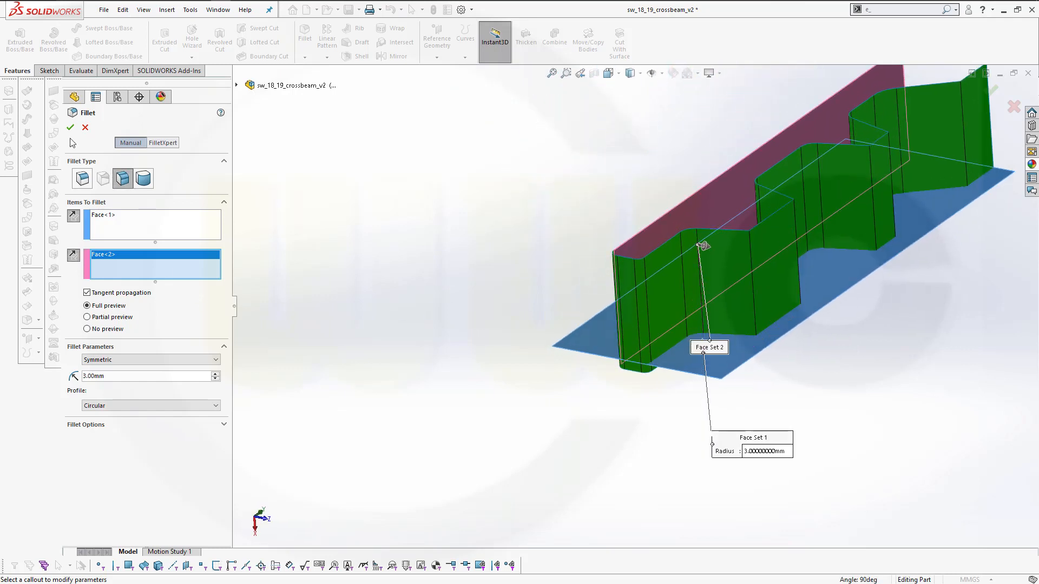
left_click(90, 129)
Round the five sharp corner edges of the notched surface with a constant-size fillet of 3 mm radius
scroll(940, 285, "down", 4)
scroll(861, 278, "up", 2)
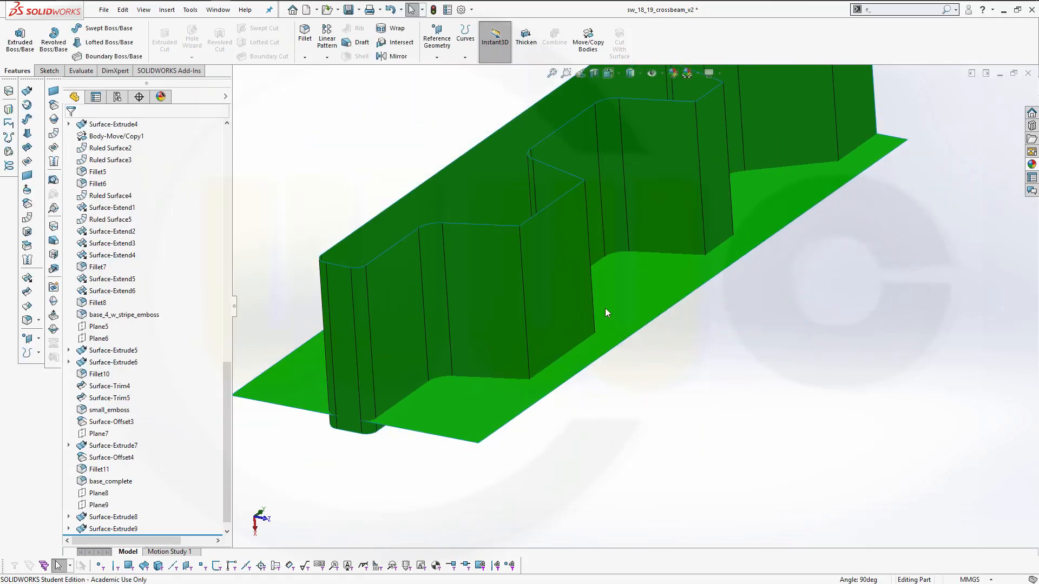
left_click(305, 33)
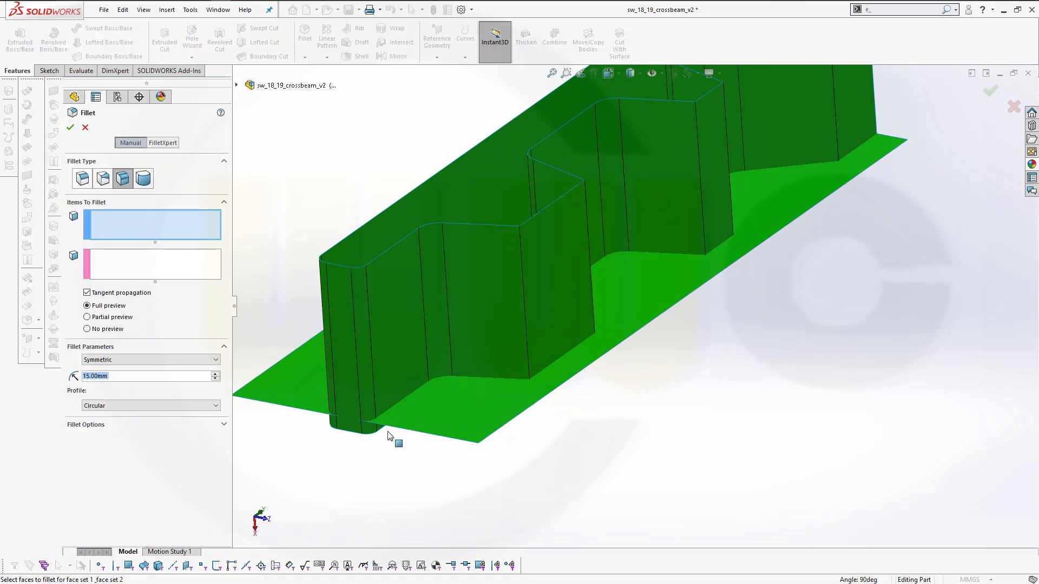
type("3")
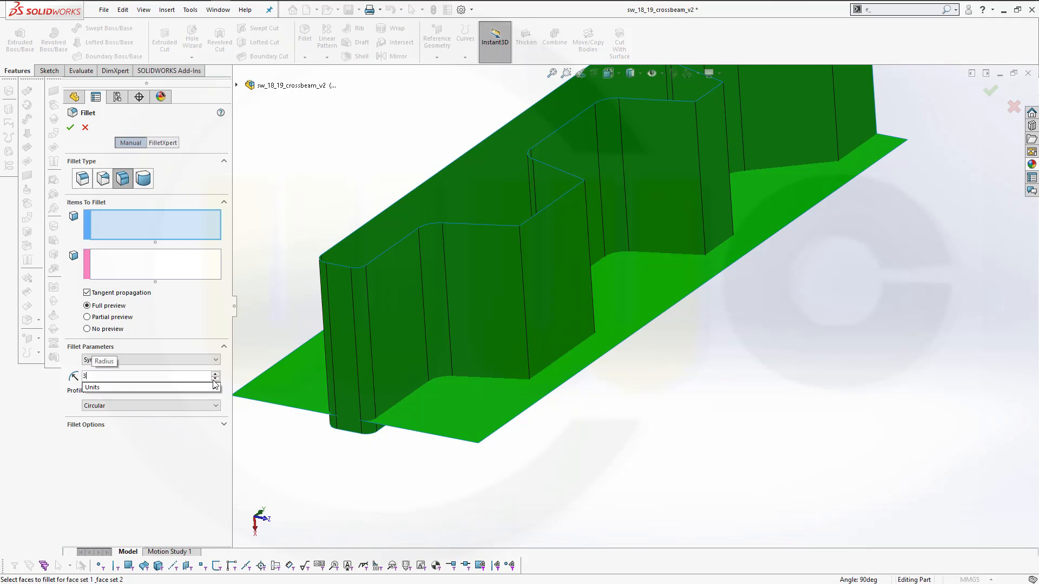
key("Return")
left_click(84, 182)
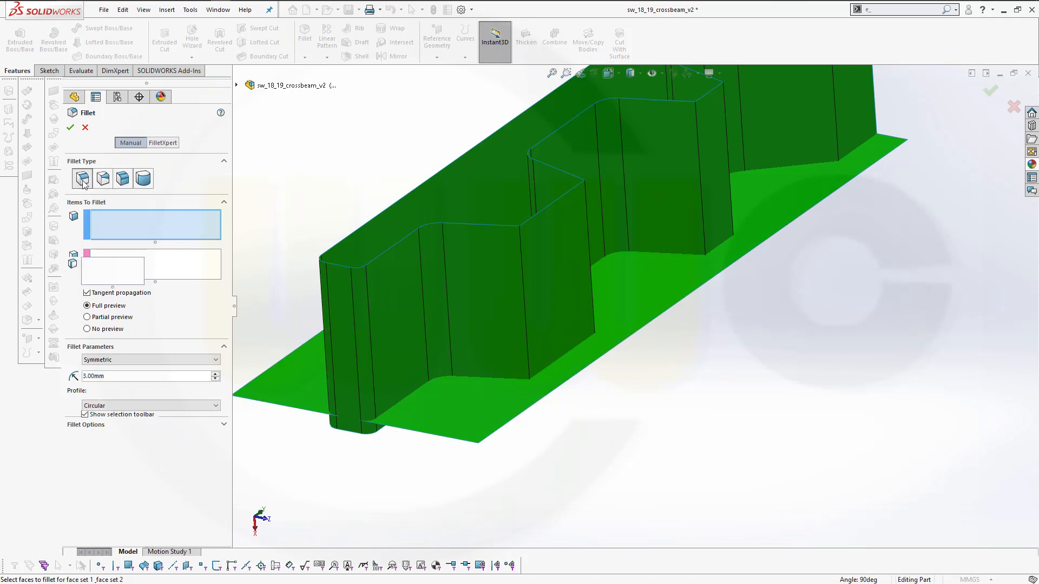
left_click(525, 330)
middle_click_drag(737, 387, 665, 387)
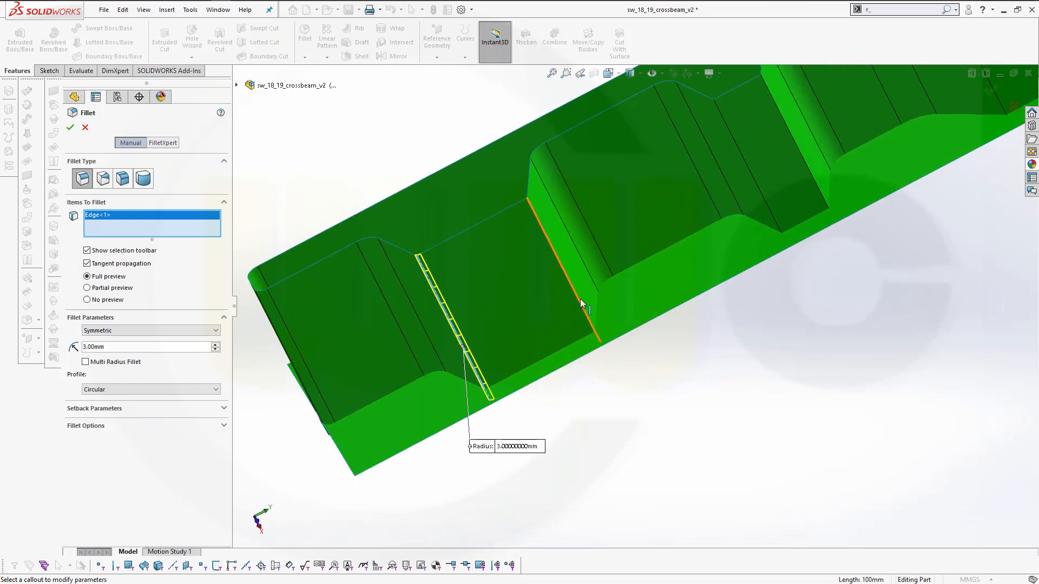
left_click(583, 309)
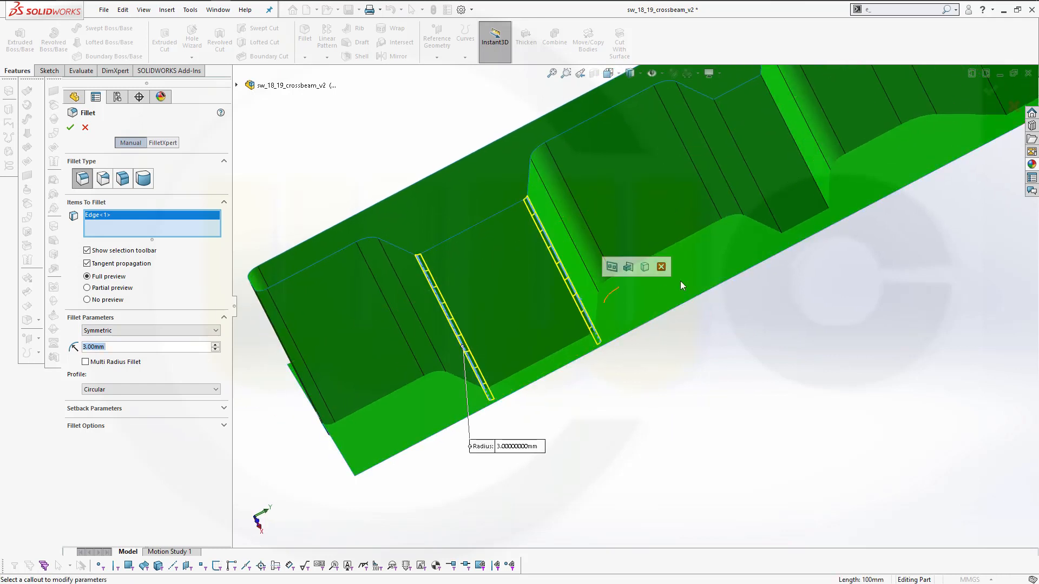
left_click(774, 216)
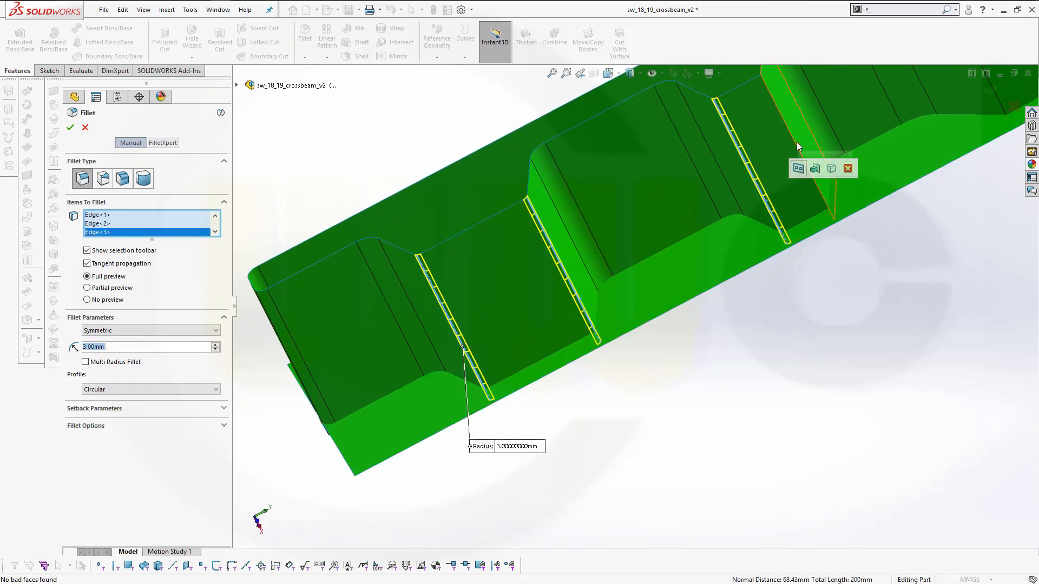
left_click(810, 175)
middle_click_drag(966, 143, 963, 131)
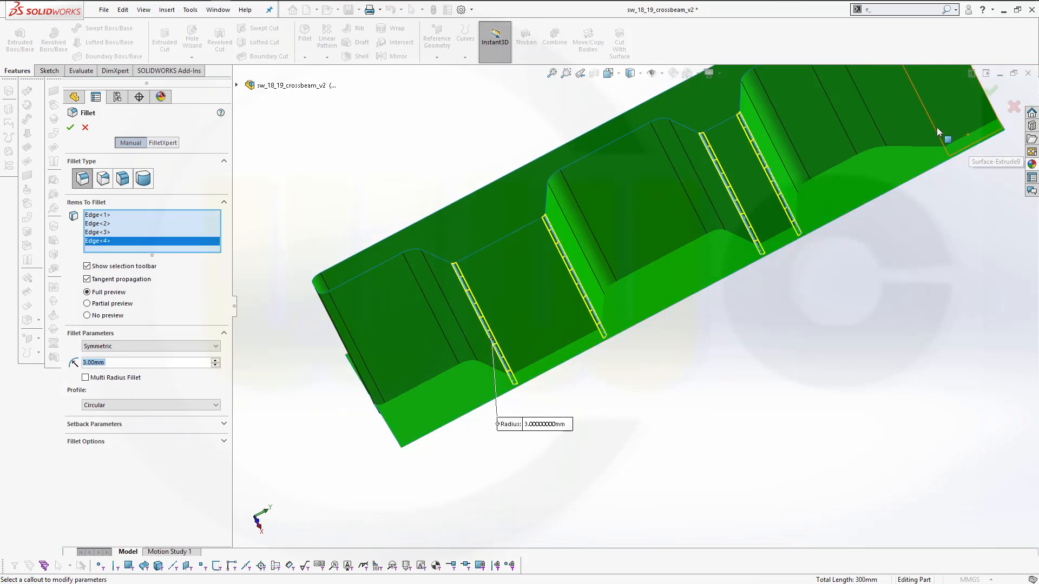
left_click(944, 137)
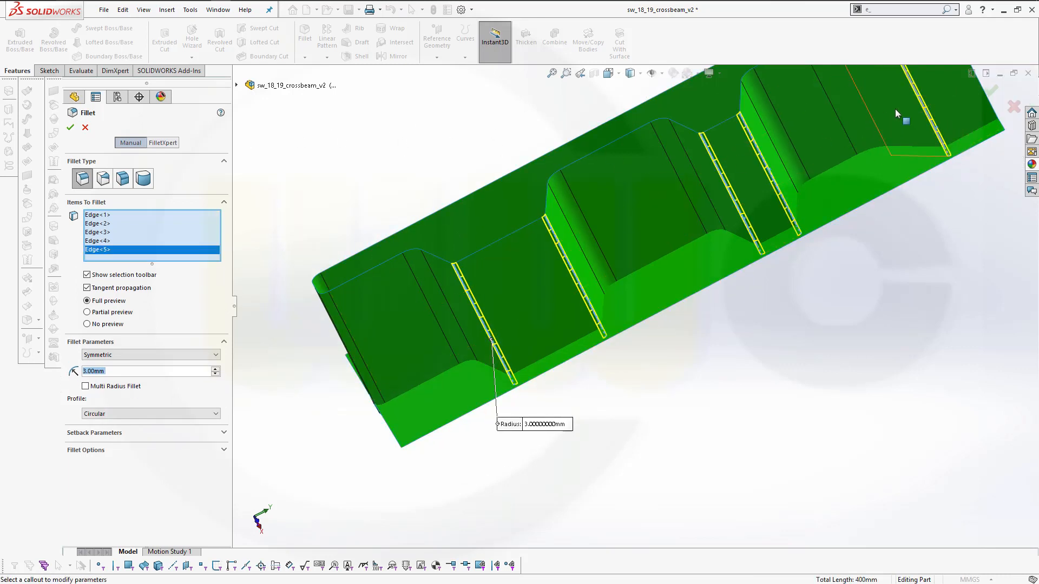
left_click(70, 129)
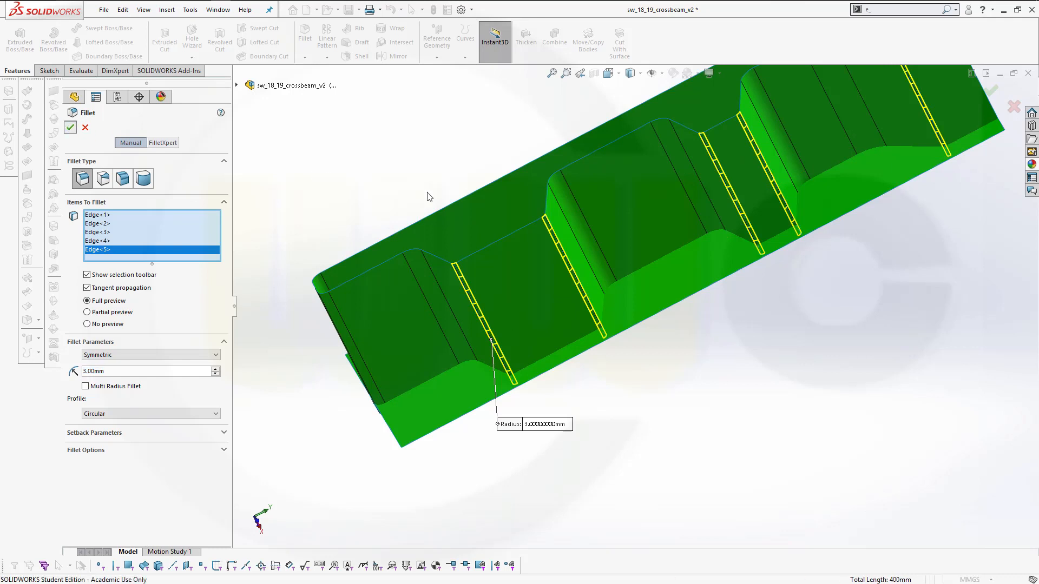
Create a 3 mm face fillet between the flat extruded surface and the notched surface's long straight wall, reversing the direction of both face sets
scroll(733, 238, "up", 3)
middle_click_drag(485, 198, 531, 140)
left_click(306, 33)
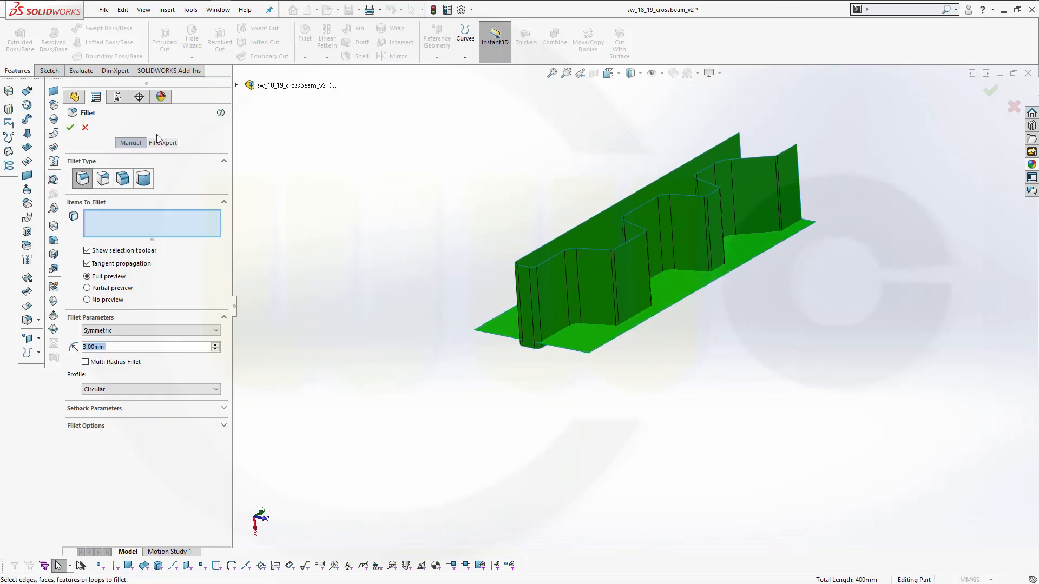
left_click(122, 180)
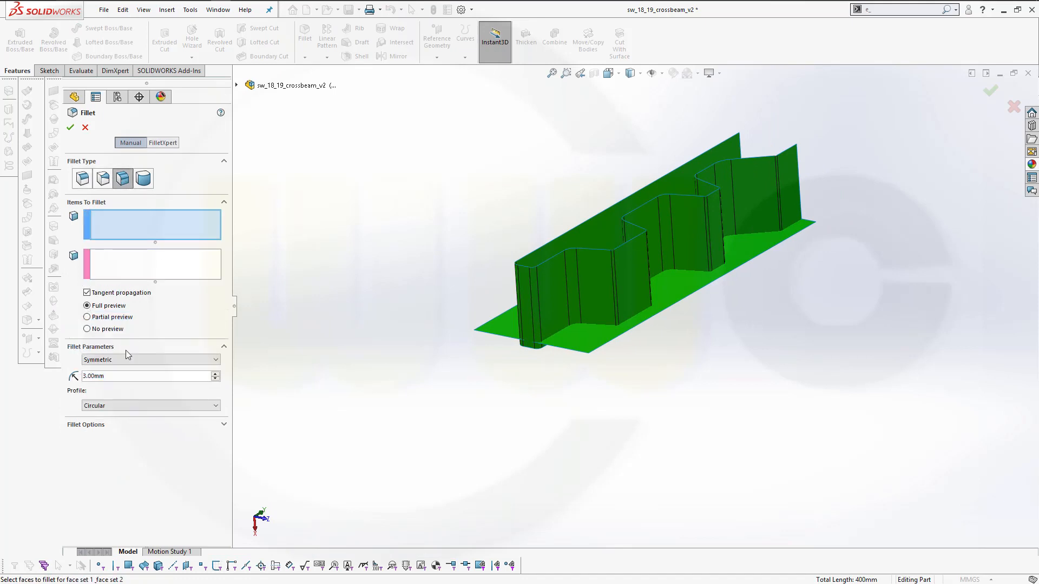
scroll(547, 390, "down", 2)
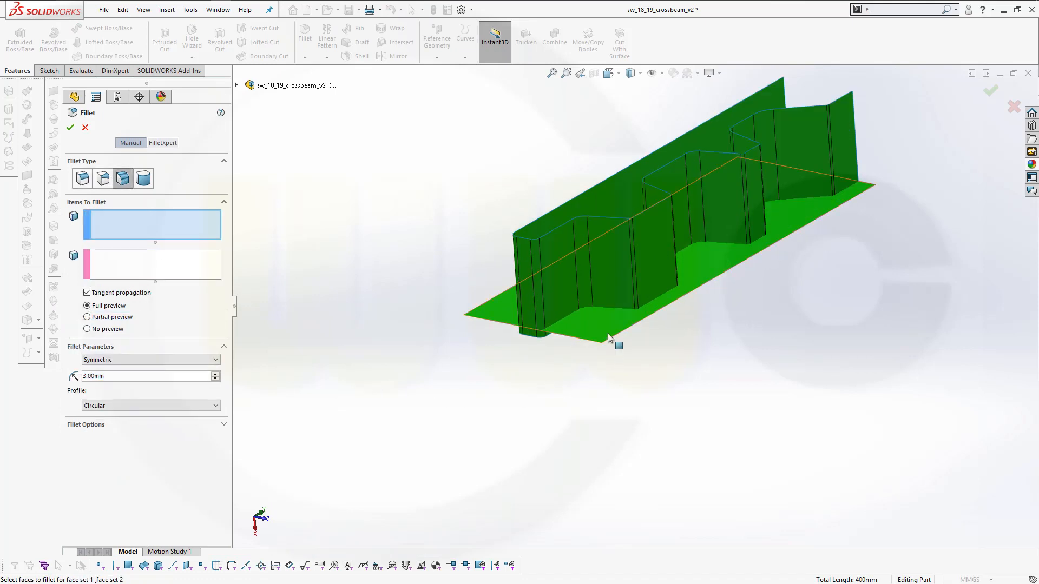
left_click(590, 322)
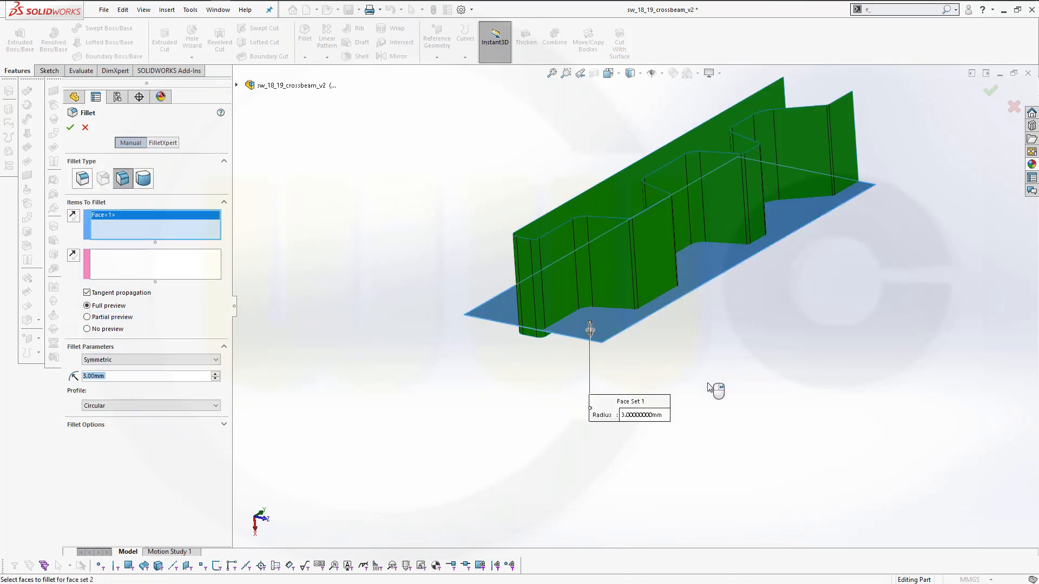
left_click(73, 216)
middle_click_drag(458, 277, 509, 276)
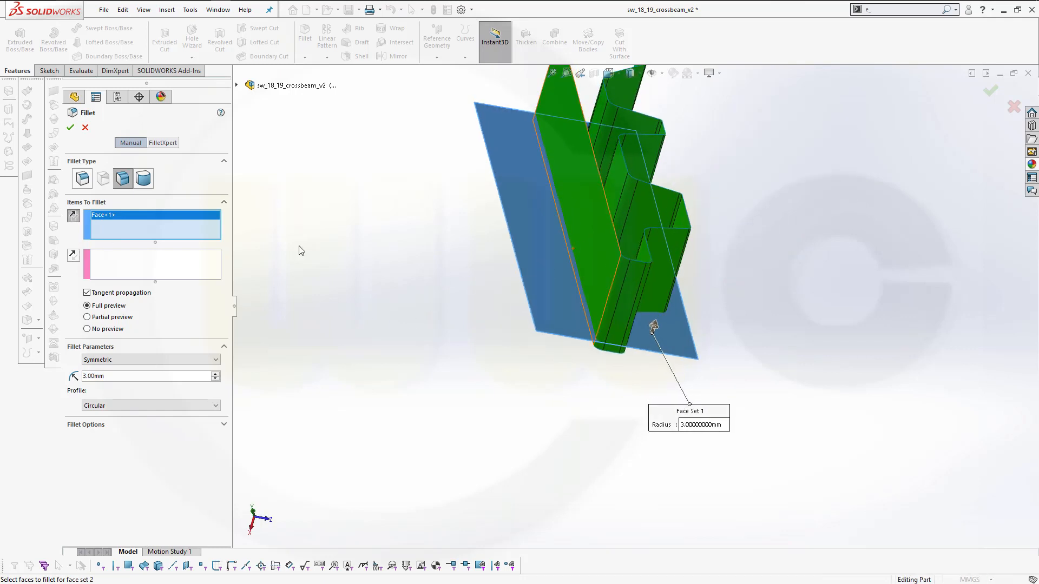
left_click(153, 271)
left_click(585, 222)
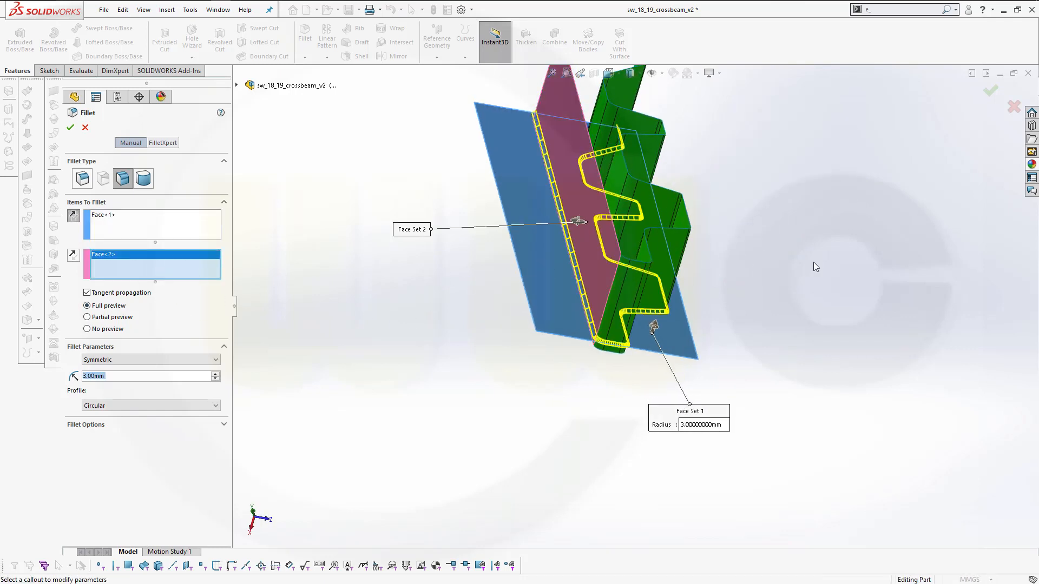
left_click(72, 256)
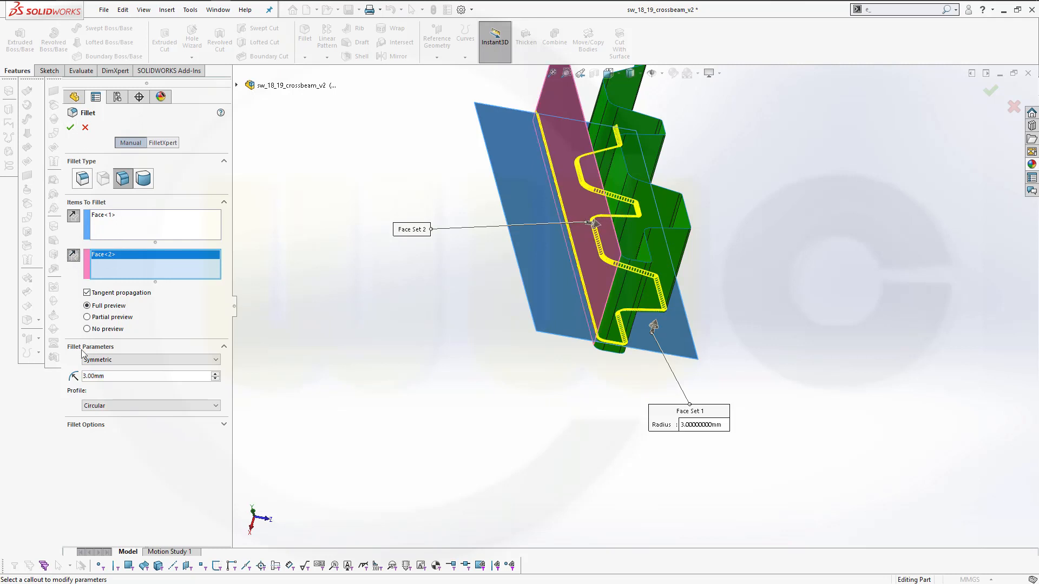
left_click(70, 128)
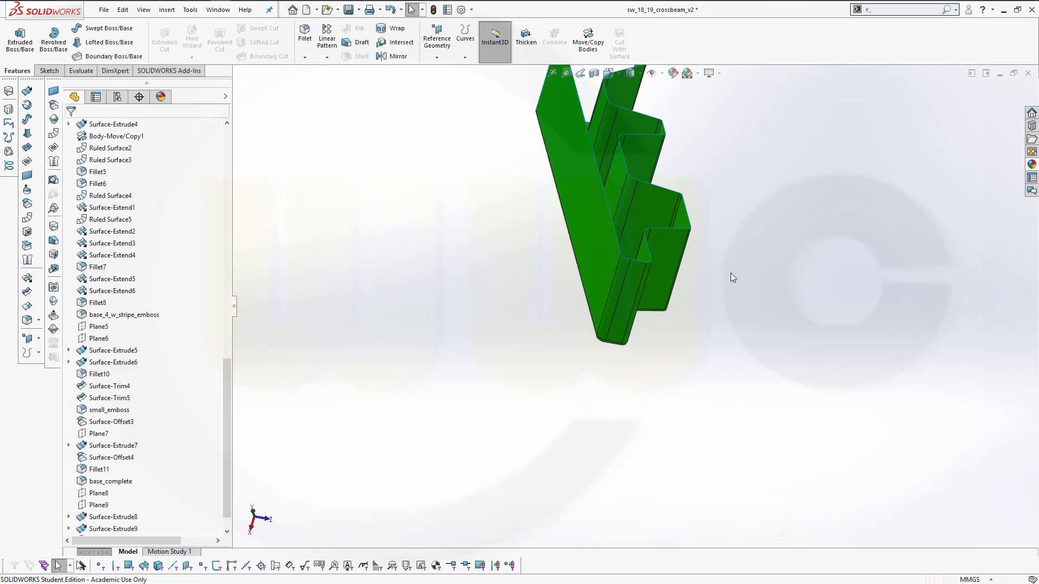
middle_click_drag(731, 272, 878, 225)
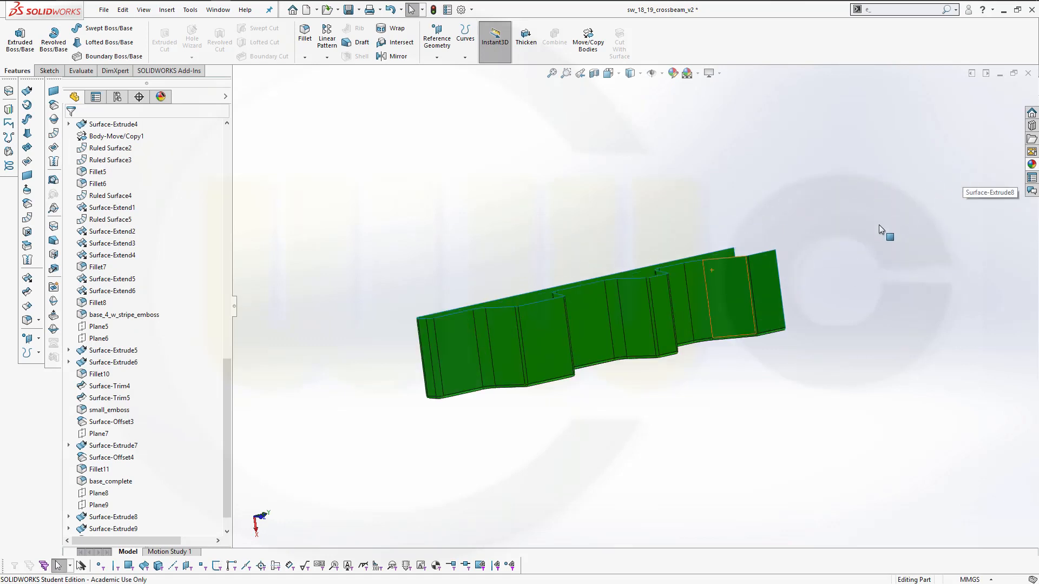
Apply a cyan colour (RGB 0, 255, 255) to the filleted notched surface body instead of the whole part
scroll(228, 429, "down", 2)
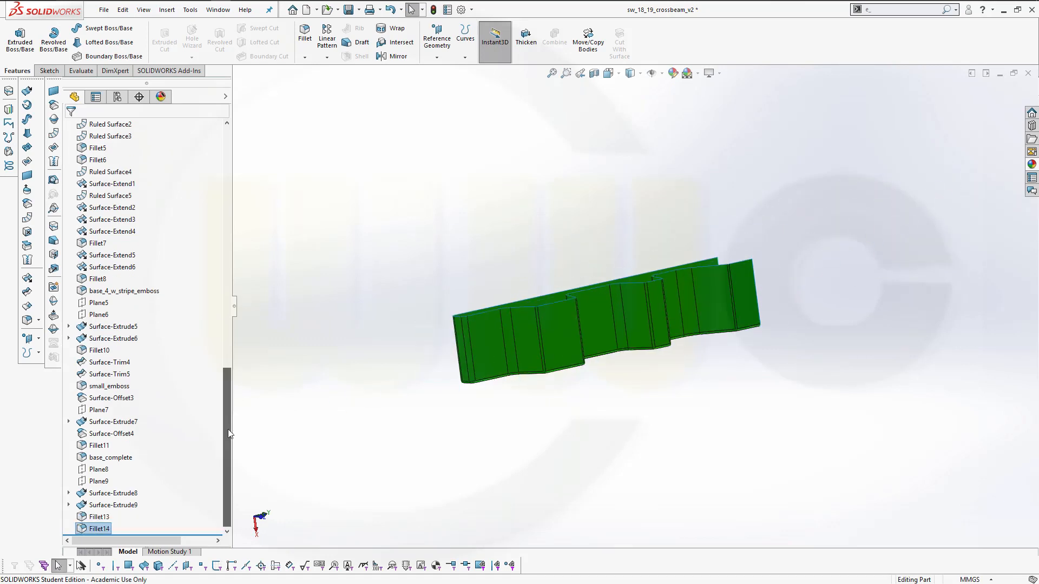
right_click(99, 531)
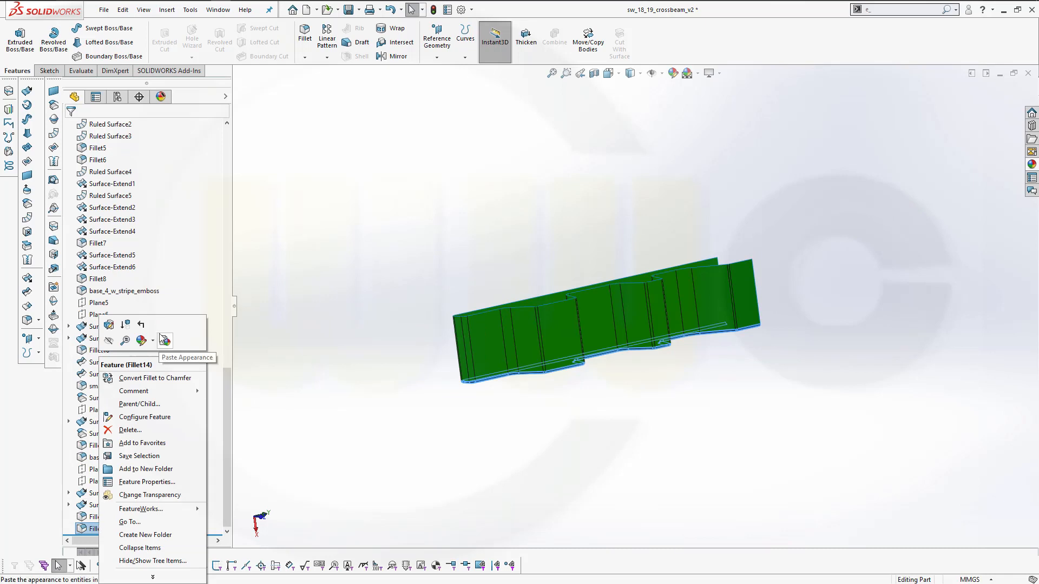
left_click(145, 341)
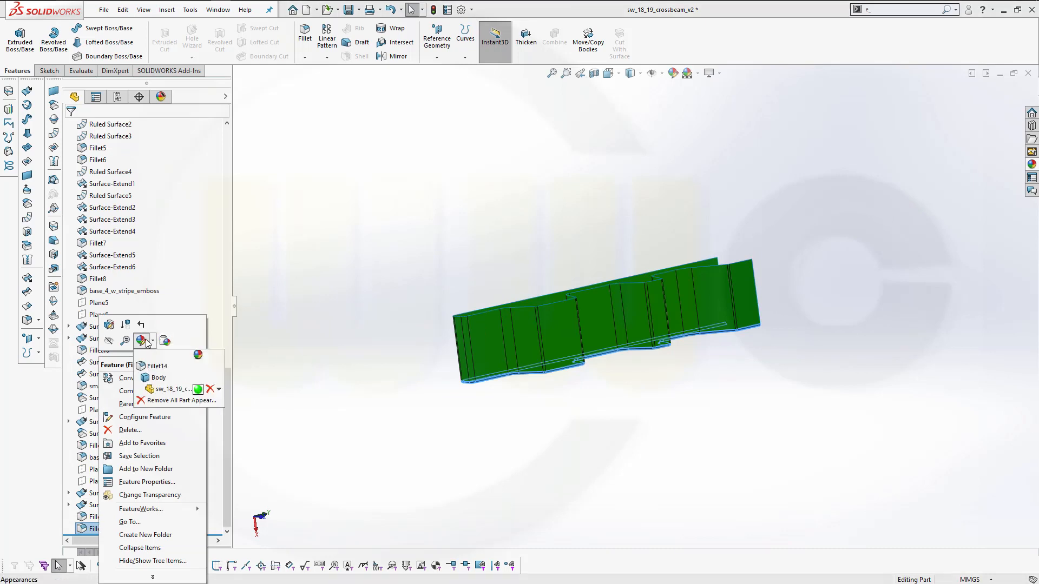
left_click(184, 390)
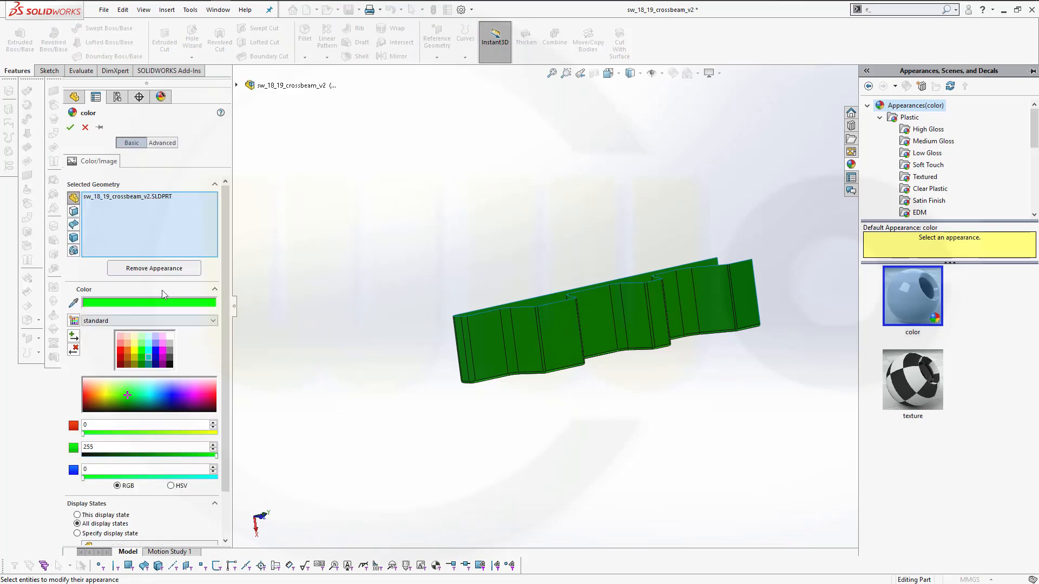
left_click(115, 197)
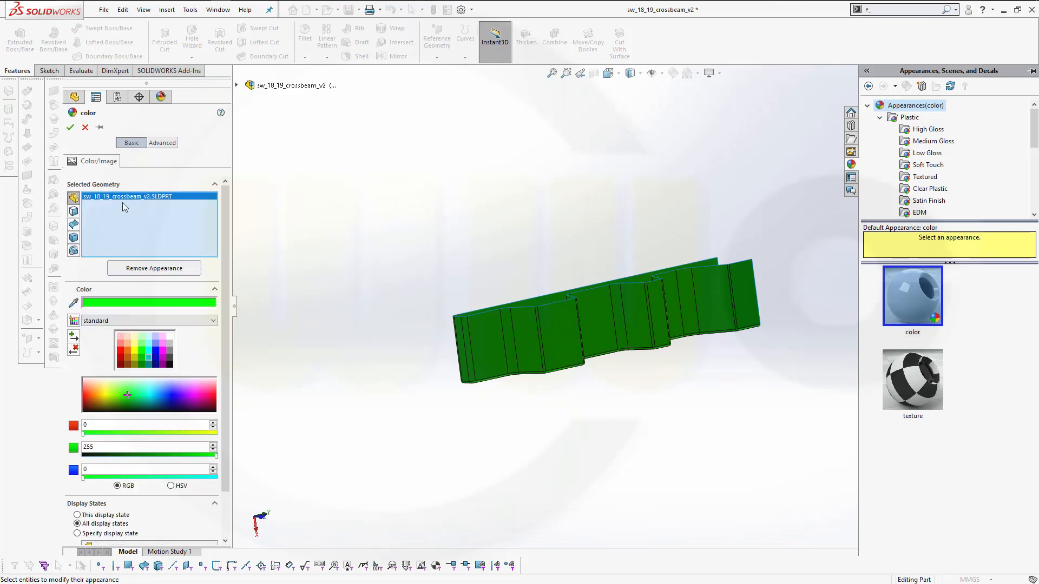
right_click(127, 198)
left_click(143, 213)
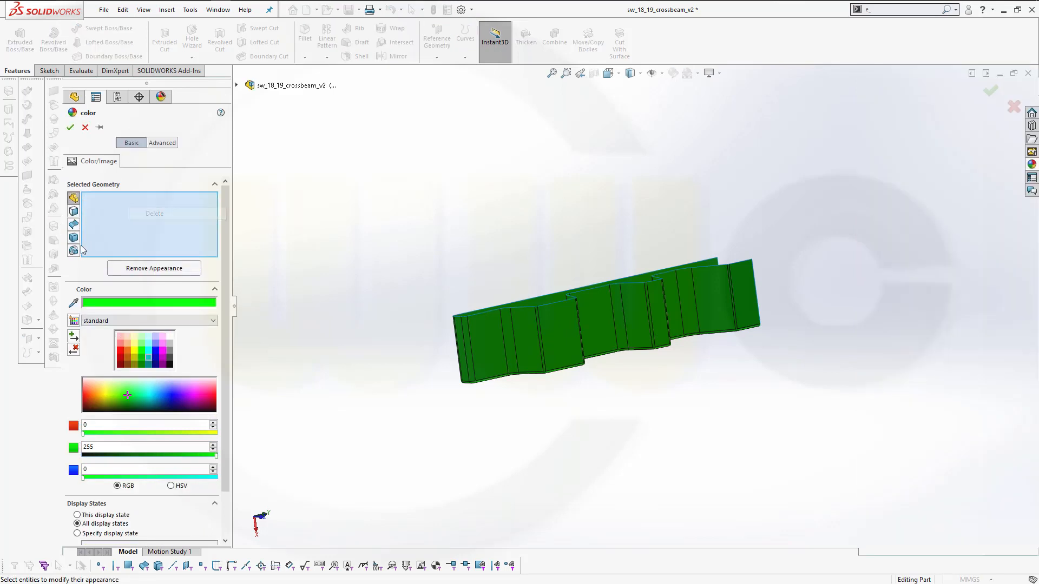
left_click(72, 225)
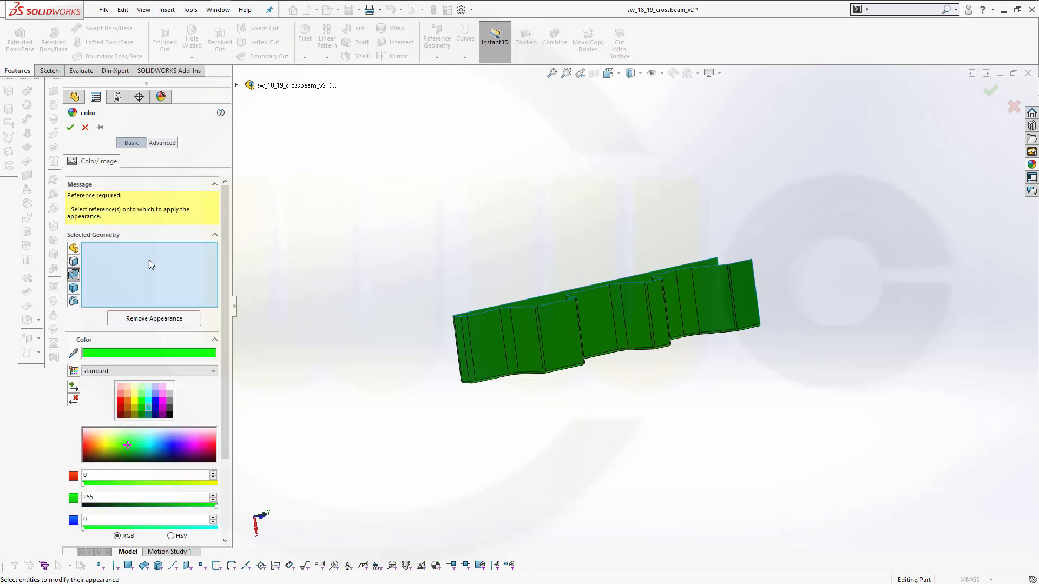
left_click(148, 403)
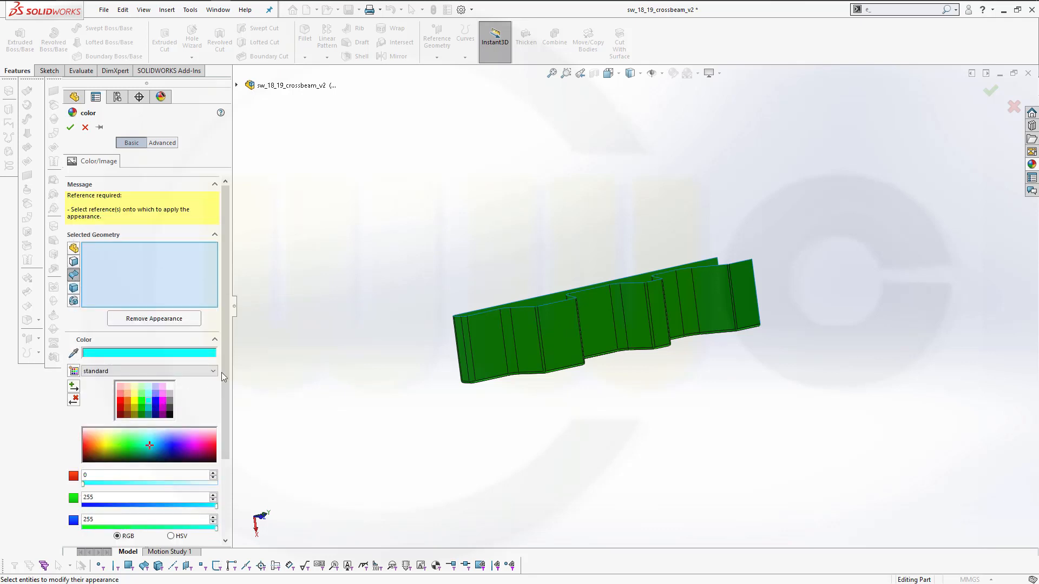
left_click(474, 329)
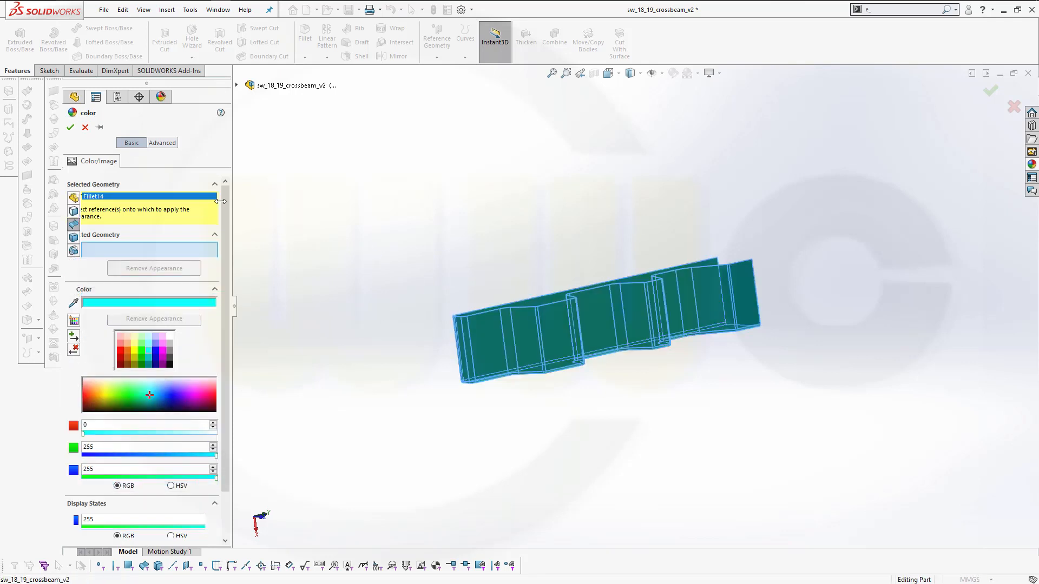
left_click(70, 127)
middle_click_drag(450, 218, 466, 238)
key("Escape")
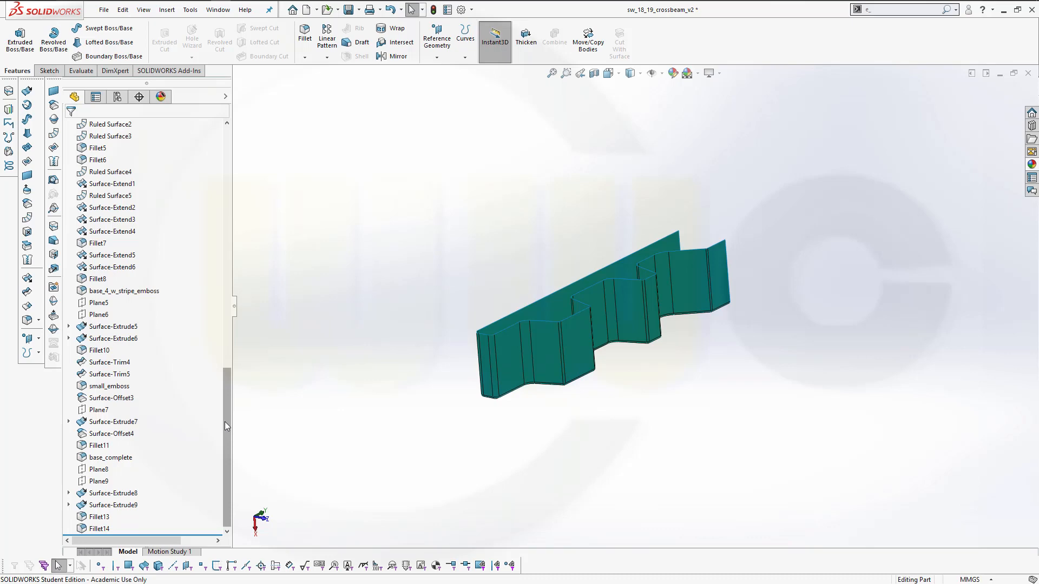
Show the hidden base_offsettet surface body together with the notched surface
left_click_drag(225, 430, 236, 169)
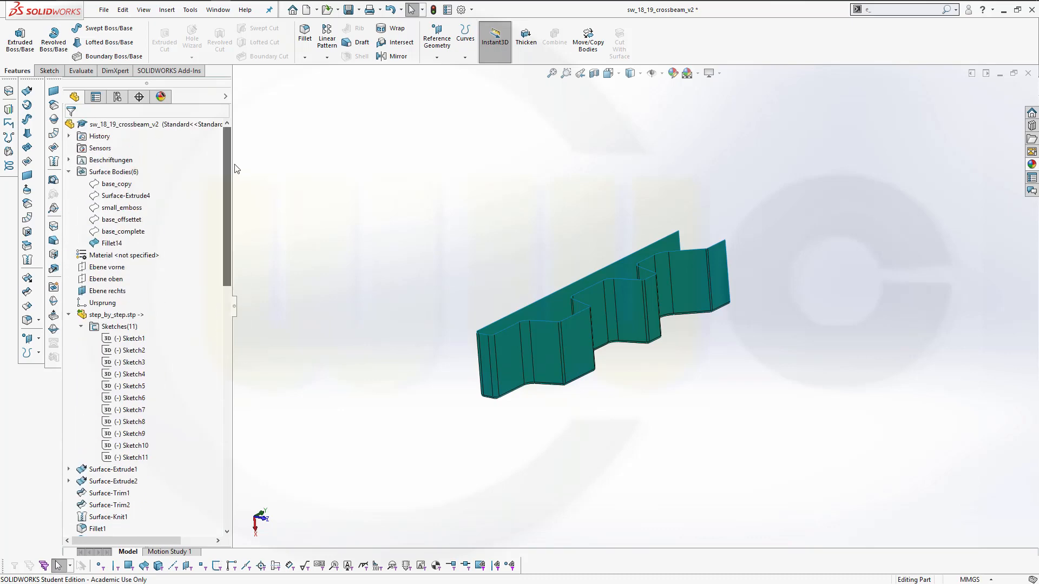
right_click(130, 223)
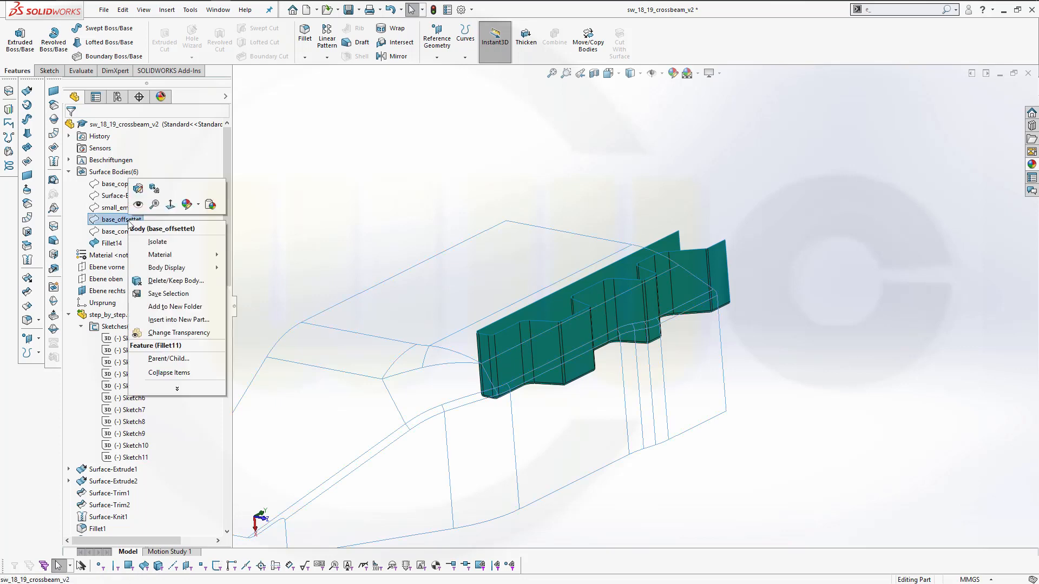
left_click(138, 205)
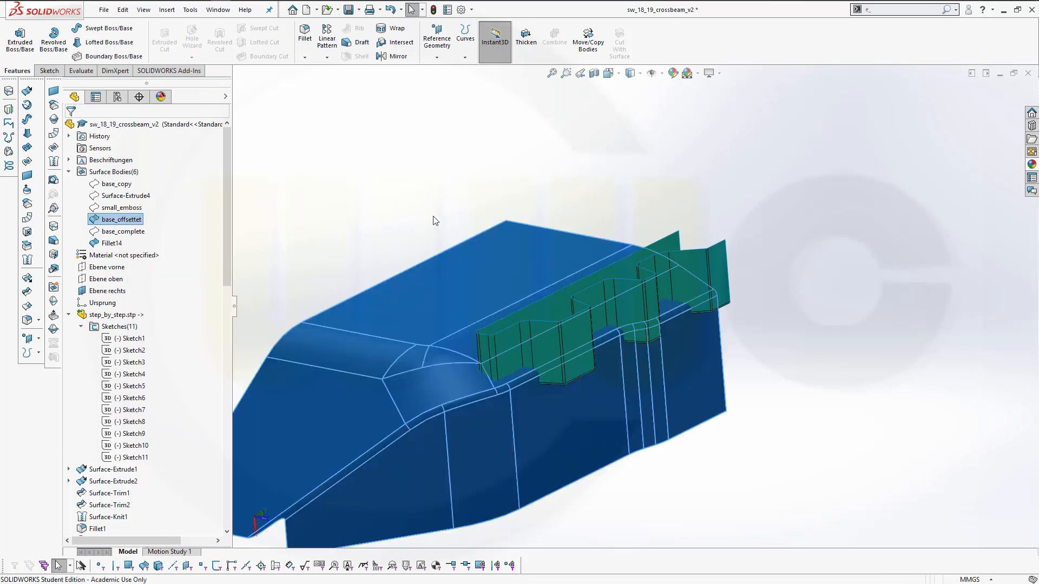
middle_click_drag(403, 181, 468, 304)
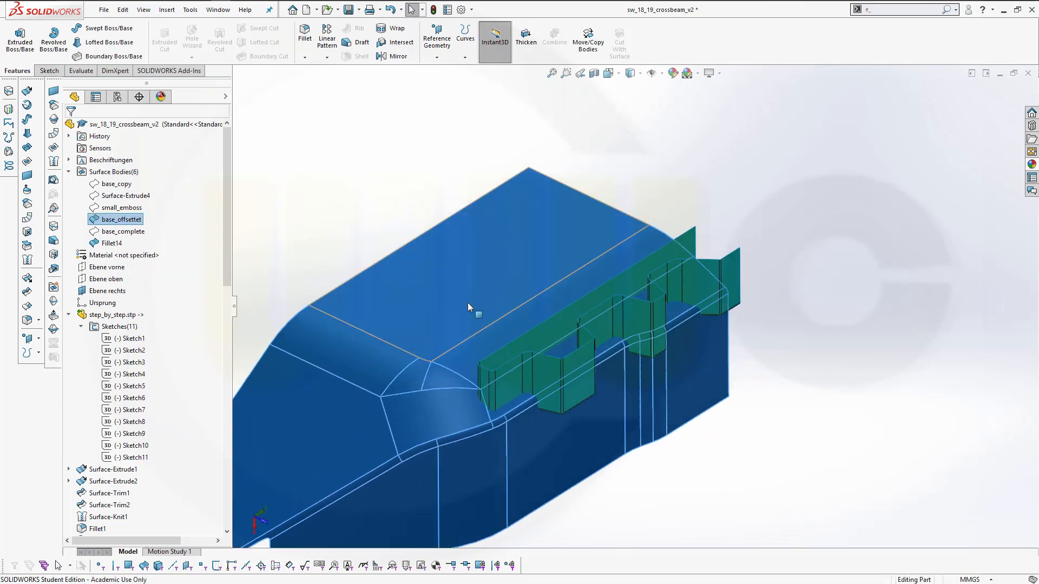
scroll(474, 315, "down", 4)
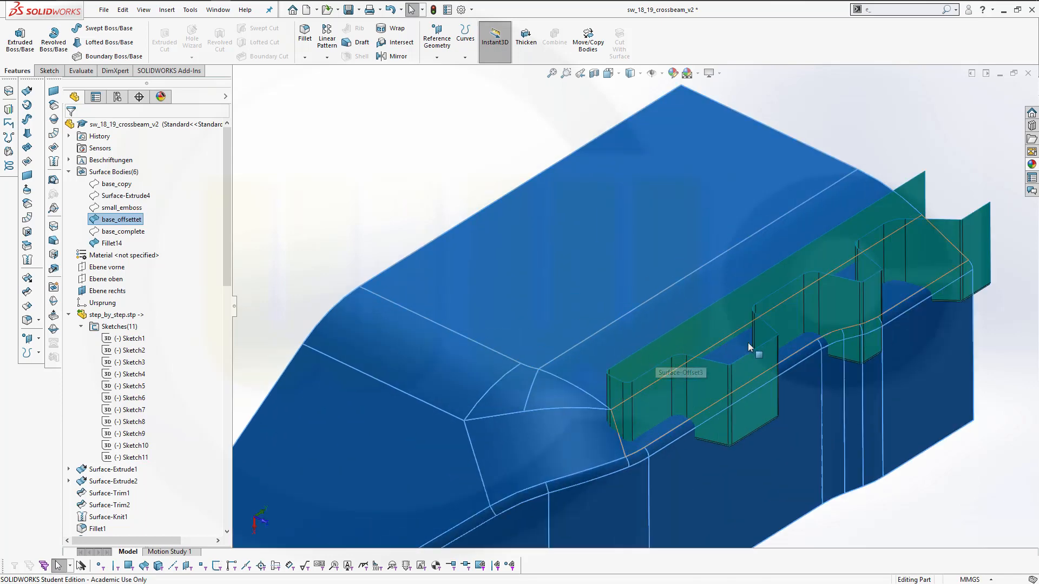
middle_click_drag(749, 344, 769, 337)
key("Escape")
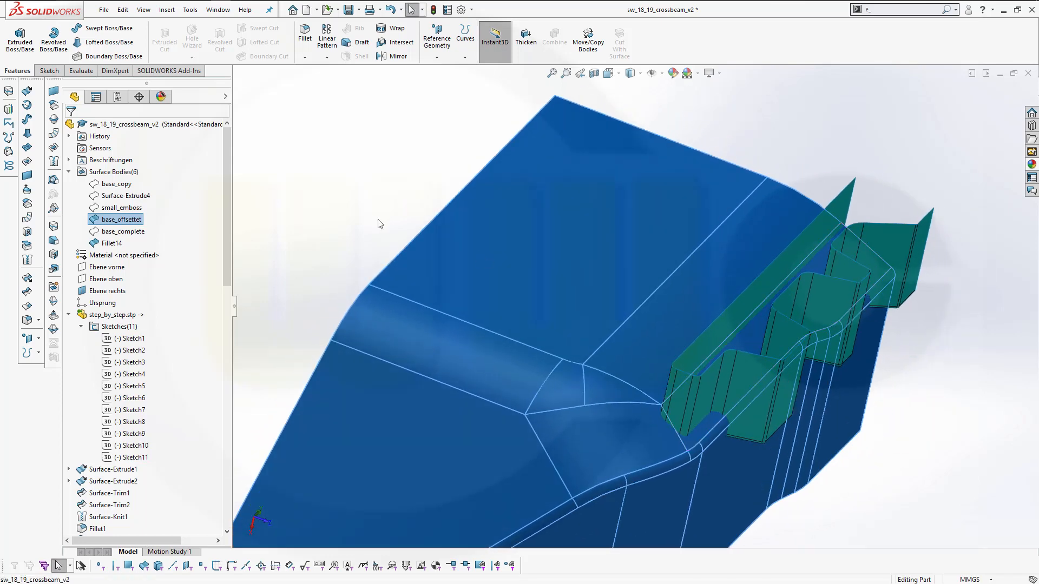
left_click(314, 193)
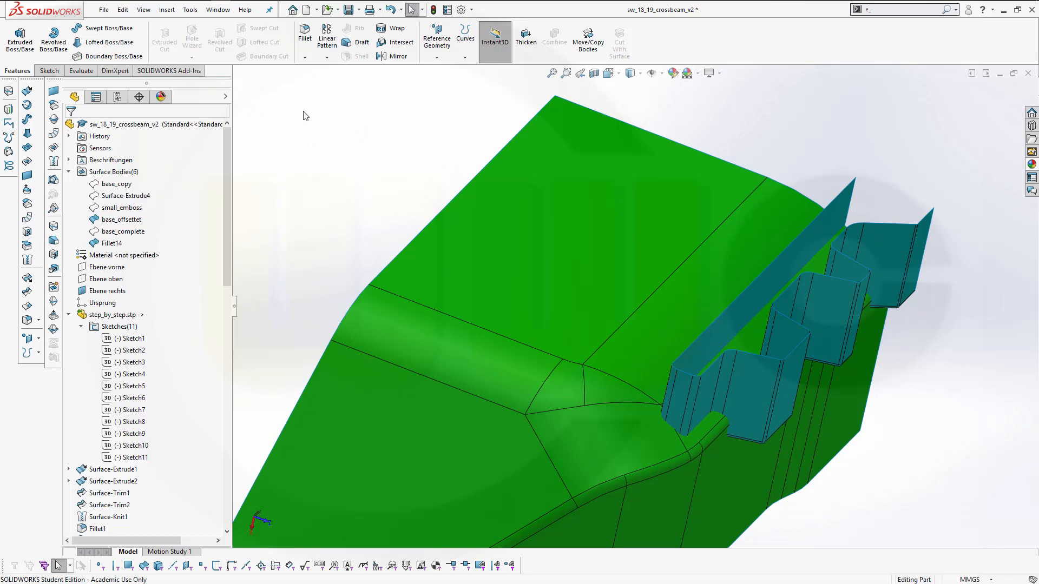
Create a 2 mm face fillet between the notched surface's long flat wall and base_offsettet, reversing the direction of both face sets
left_click(305, 34)
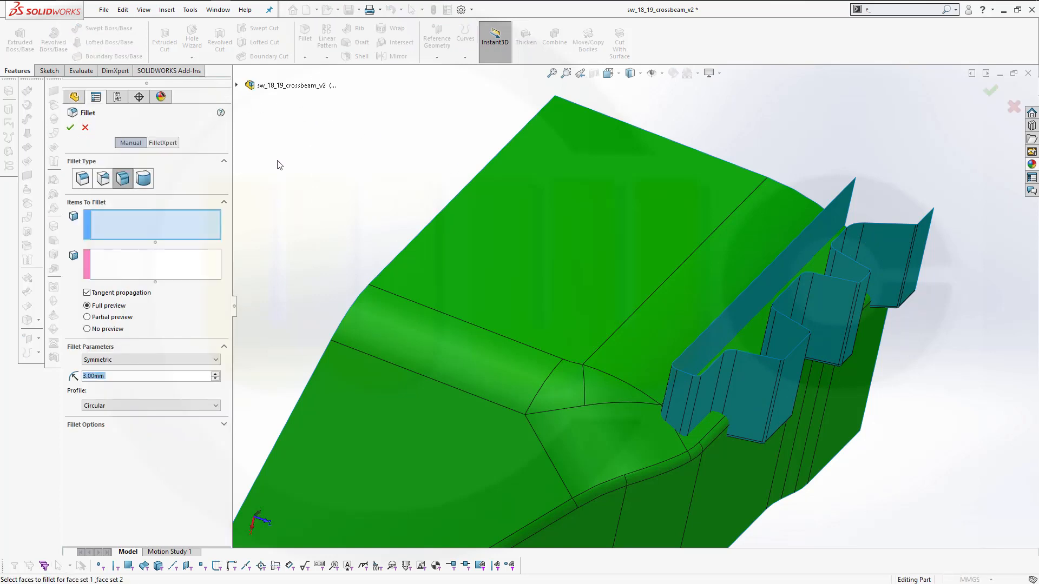
type("2")
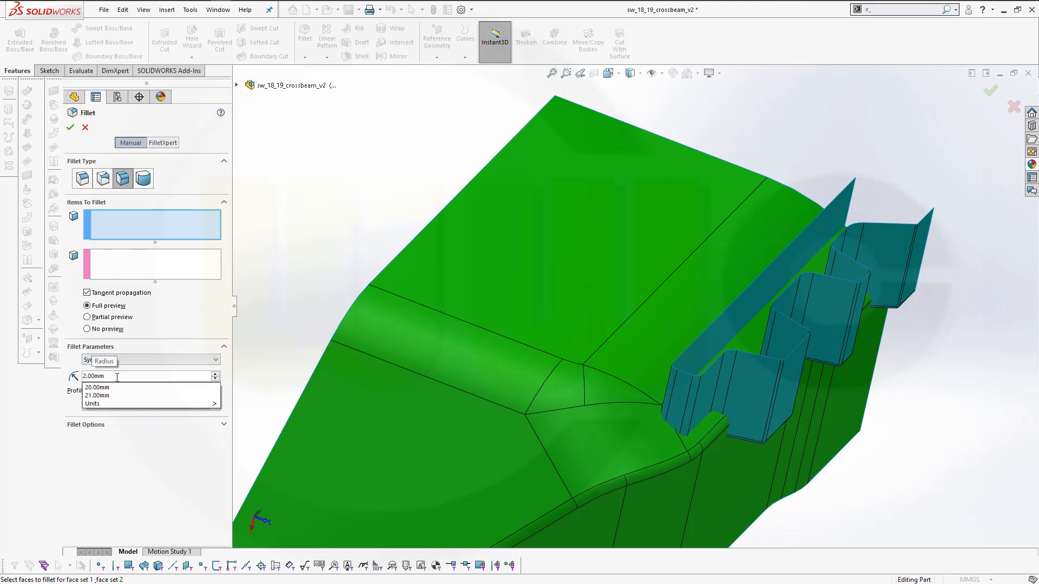
key("Tab")
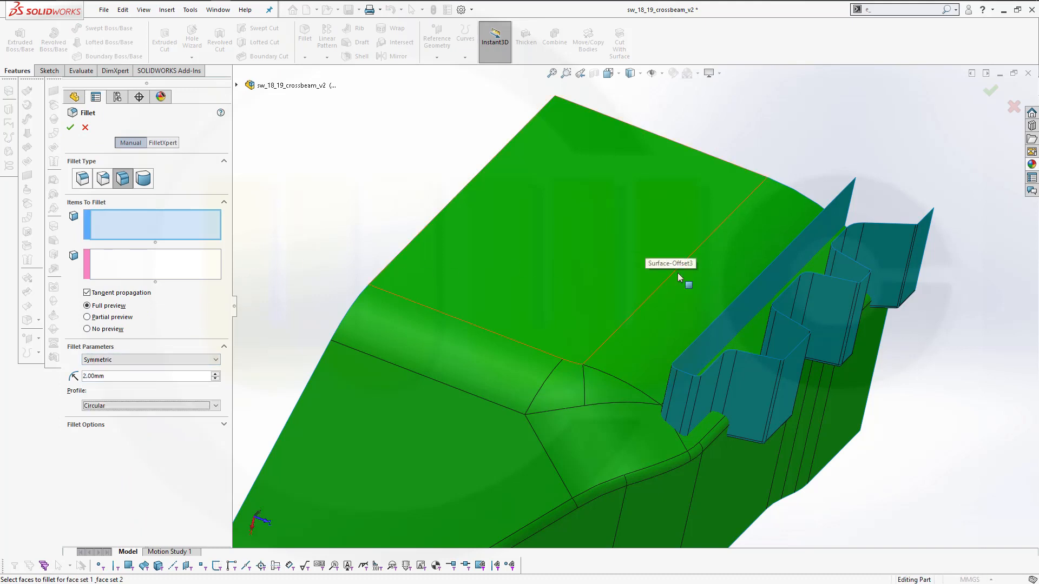
left_click(725, 334)
middle_click_drag(887, 418, 888, 434)
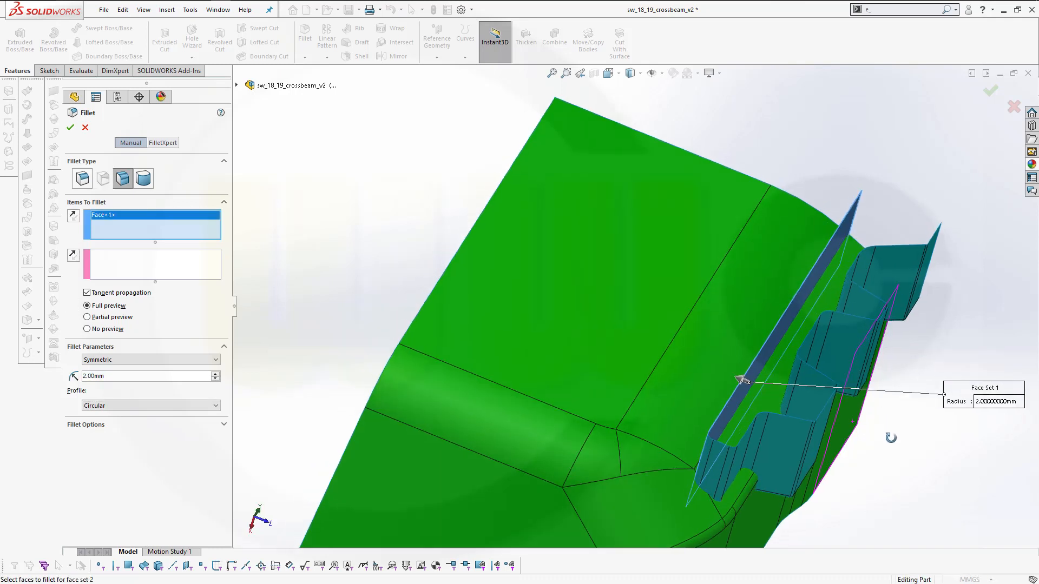
left_click(73, 219)
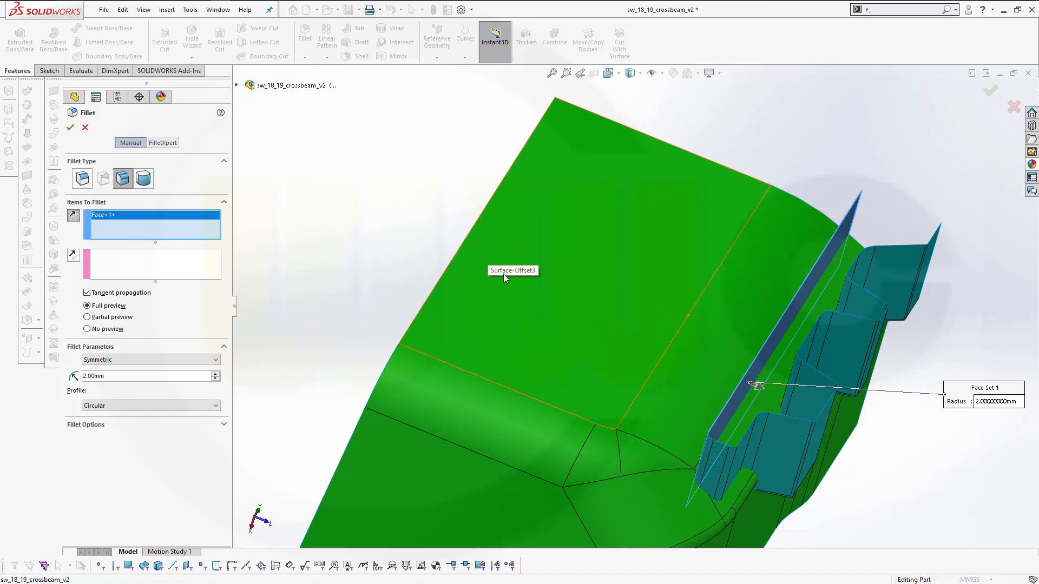
left_click(168, 270)
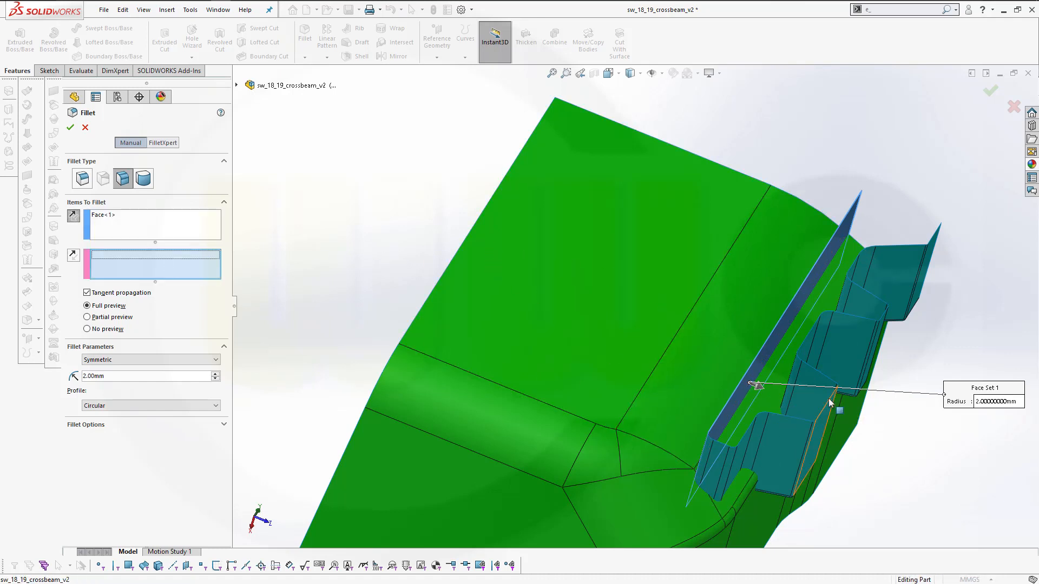
left_click(779, 395)
middle_click_drag(345, 240, 334, 174)
left_click(74, 257)
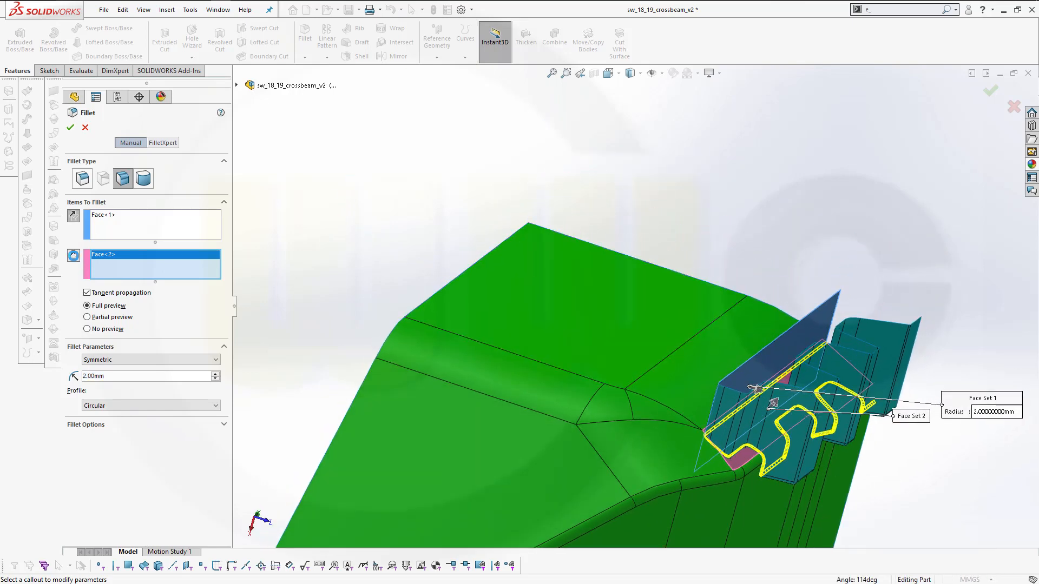
left_click(70, 128)
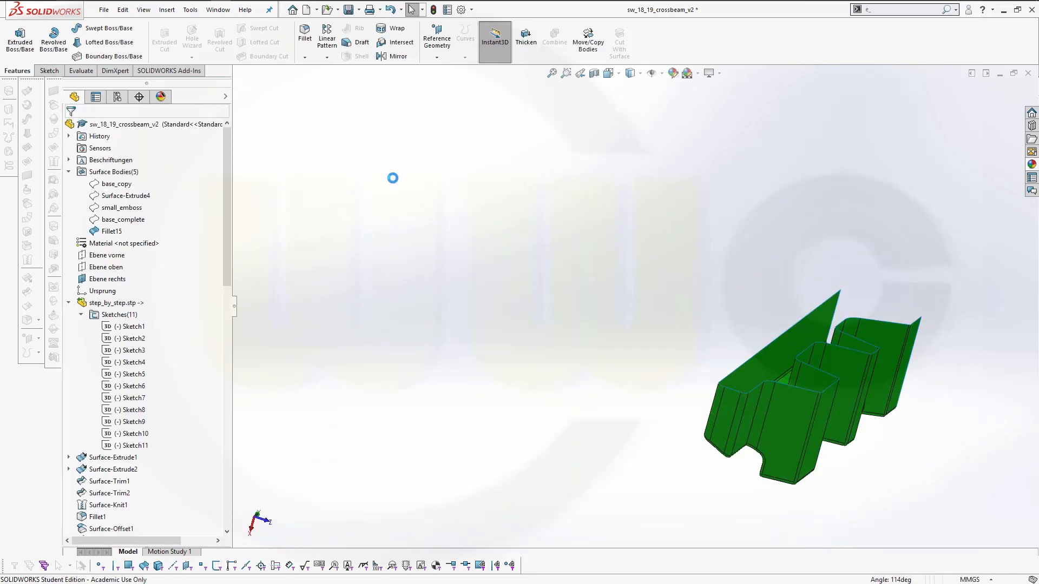
Show the hidden base_complete surface body around the newly filleted notched surface
middle_click_drag(525, 226, 506, 255)
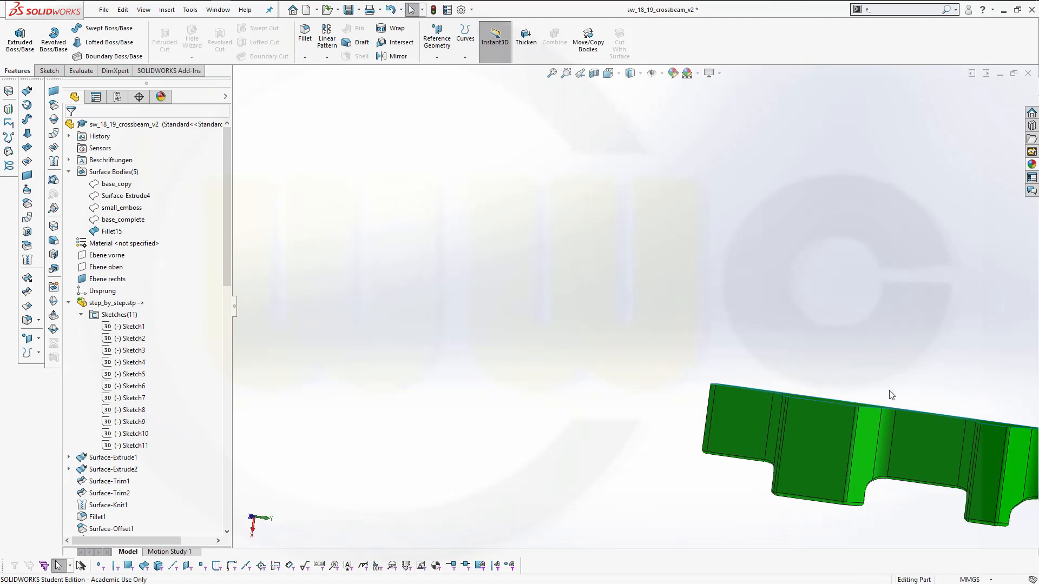
scroll(891, 388, "up", 4)
scroll(891, 388, "down", 1)
middle_click_drag(694, 404, 910, 332)
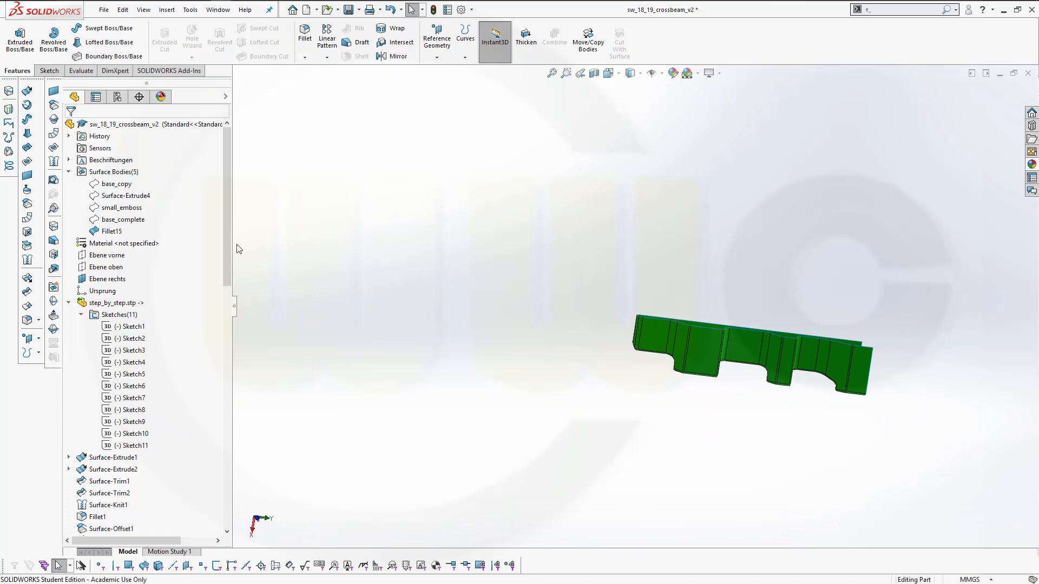
right_click(137, 221)
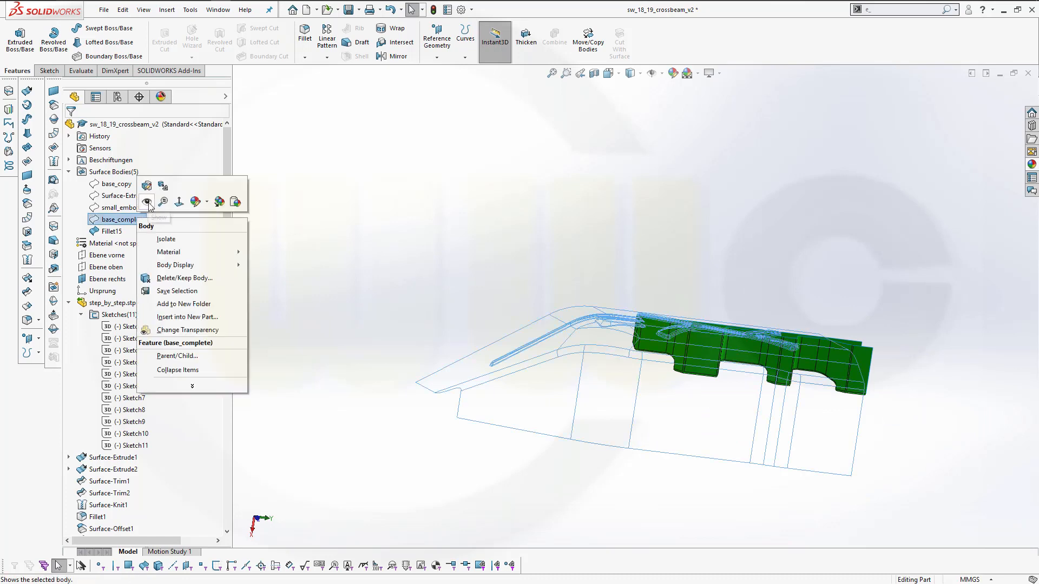
left_click(147, 202)
left_click(570, 255)
middle_click_drag(653, 303, 671, 334)
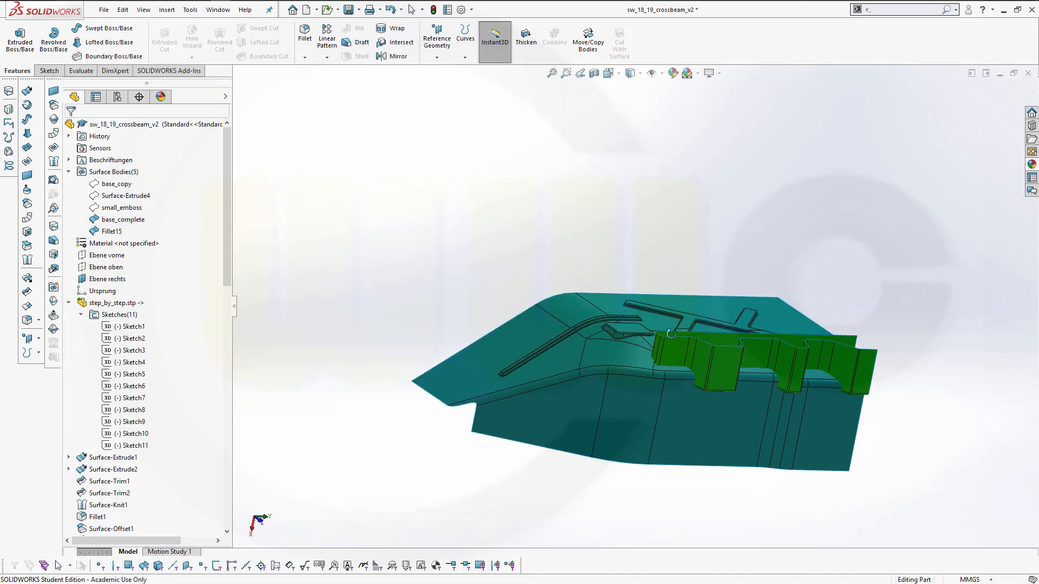
scroll(774, 364, "down", 3)
mouse_move(558, 403)
middle_mouse_down()
mouse_move(546, 501)
mouse_move(574, 403)
middle_mouse_up()
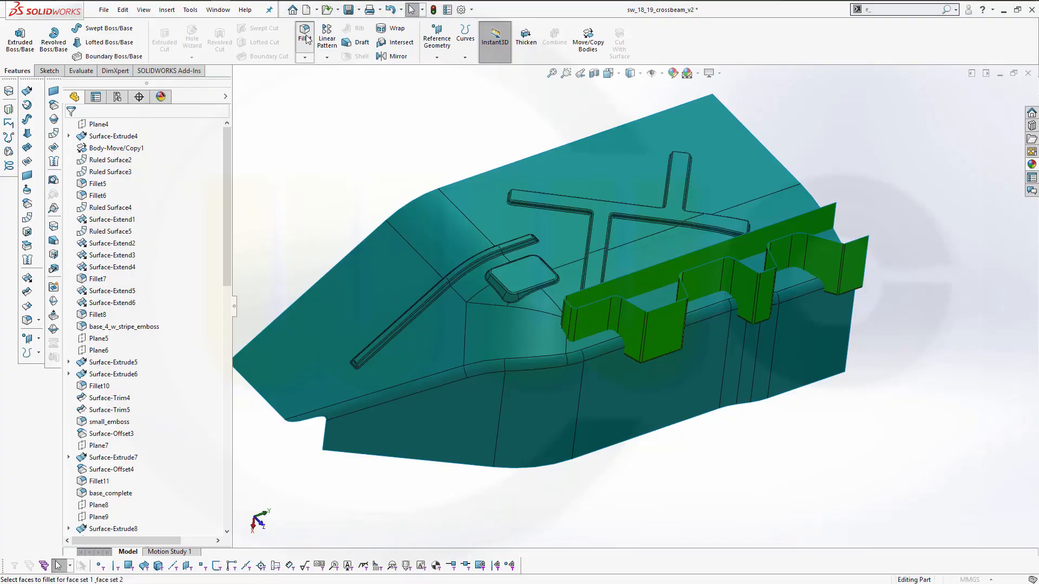
left_click(304, 35)
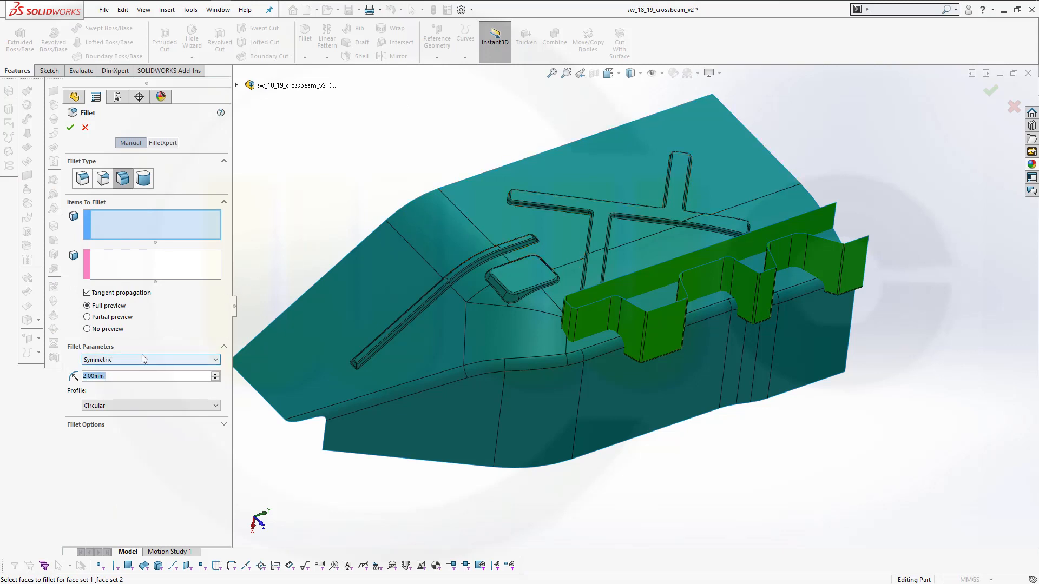
middle_click_drag(314, 240, 575, 218)
scroll(649, 233, "down", 5)
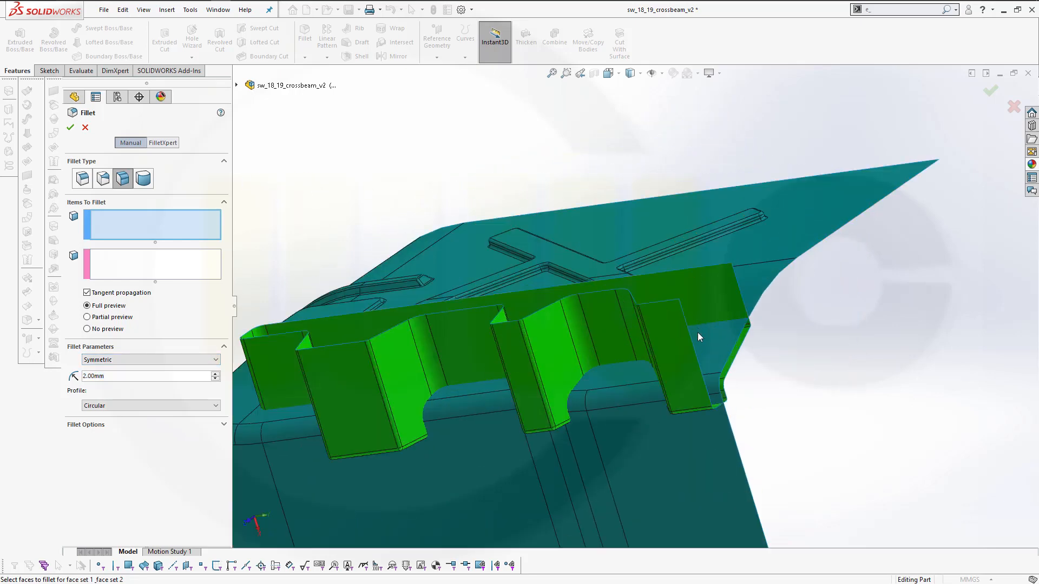
middle_click(696, 333)
middle_click_drag(696, 333, 583, 439)
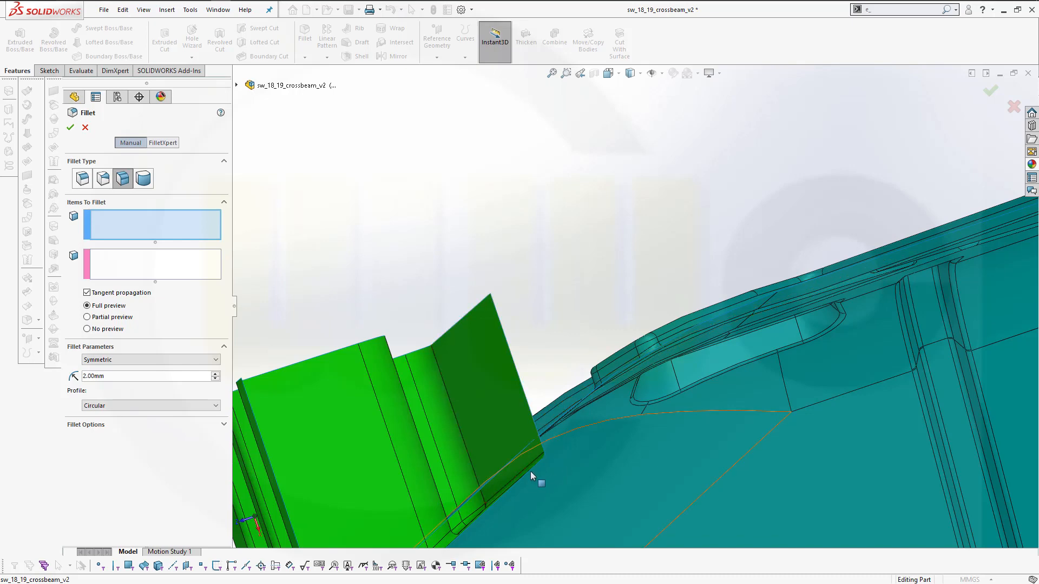
middle_click_drag(533, 478, 529, 477)
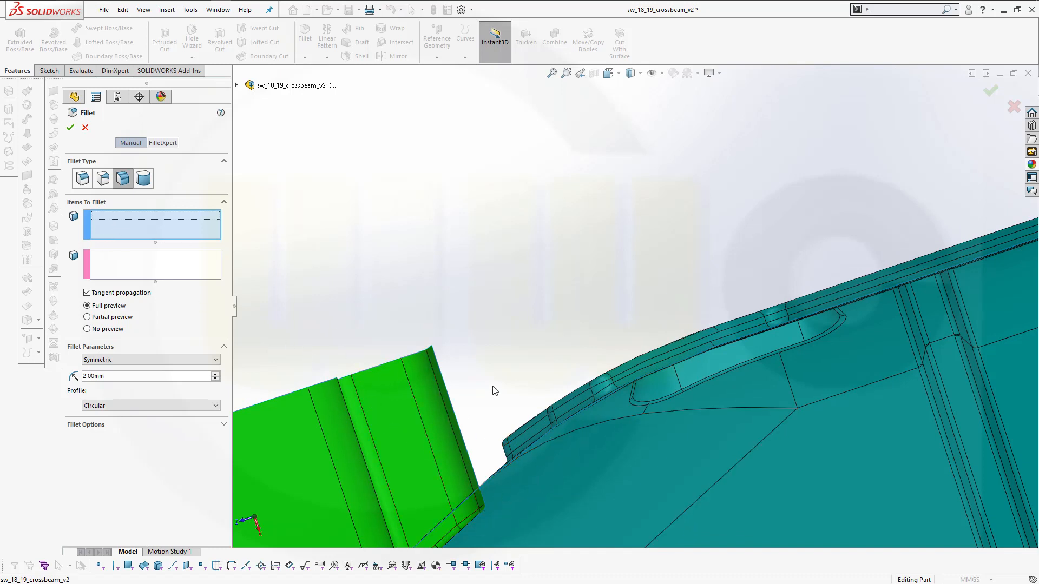
middle_click_drag(491, 390, 541, 438)
left_click(545, 436)
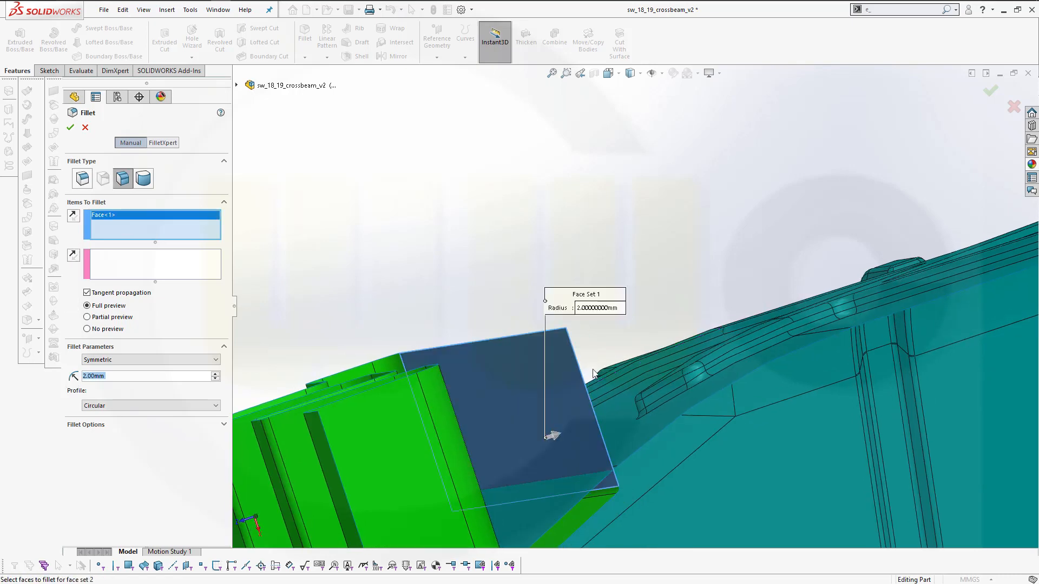
middle_click_drag(474, 278, 606, 443)
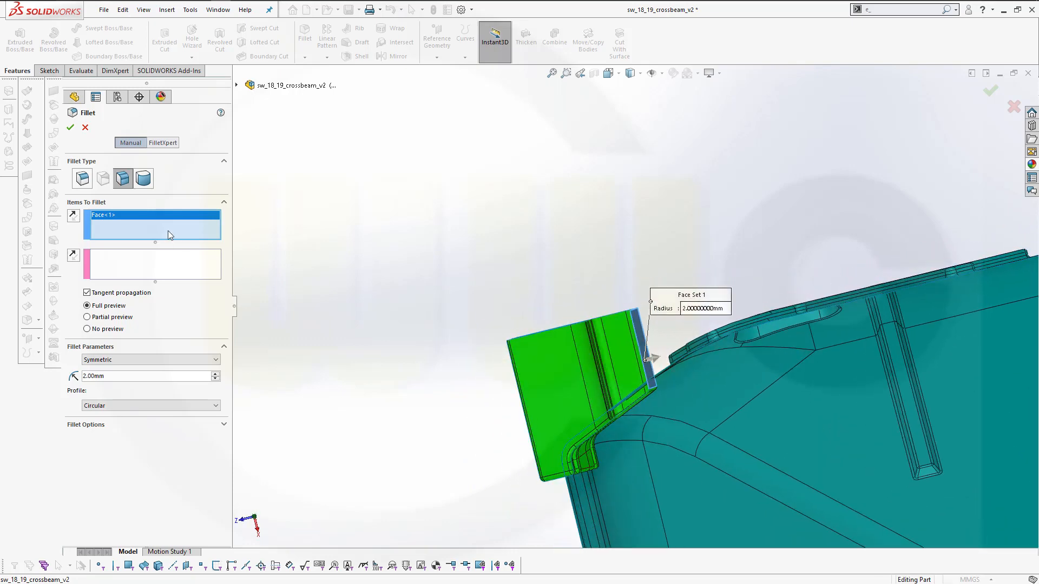
left_click(125, 267)
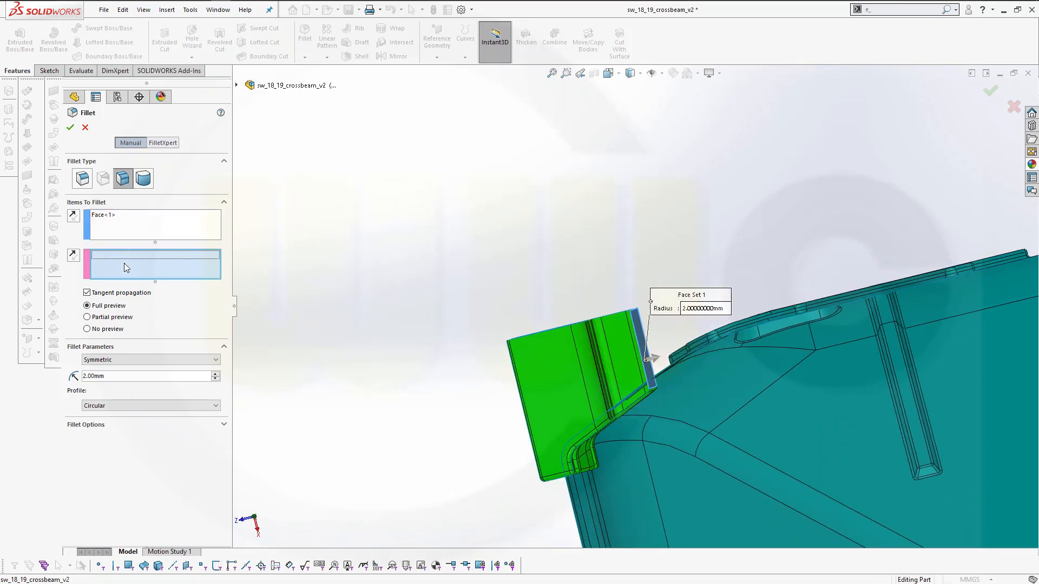
scroll(706, 395, "down", 3)
middle_click_drag(669, 367, 671, 373)
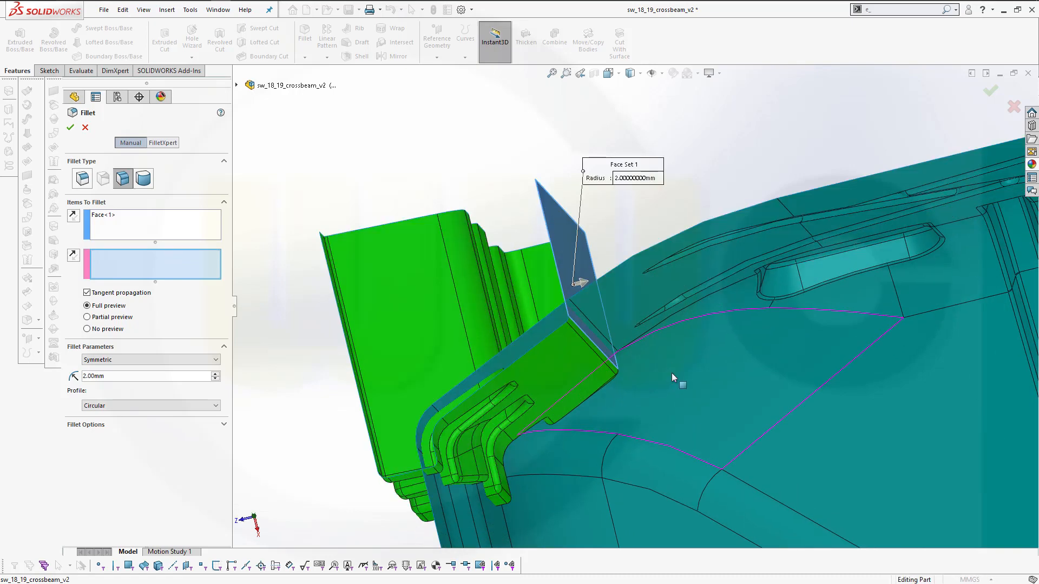
left_click(595, 307)
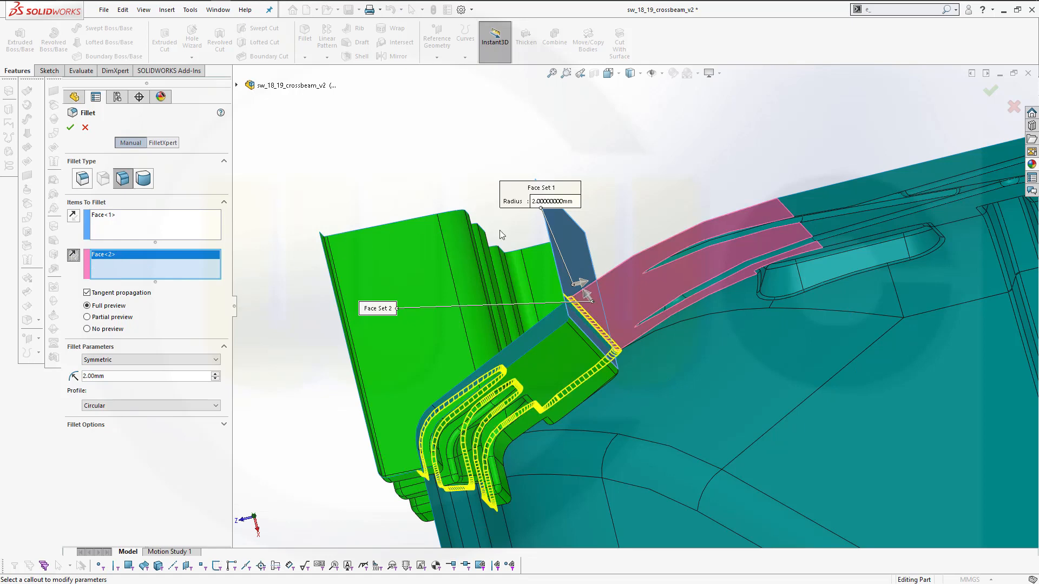
mouse_move(498, 229)
middle_mouse_down()
mouse_move(504, 245)
mouse_move(501, 234)
middle_mouse_up()
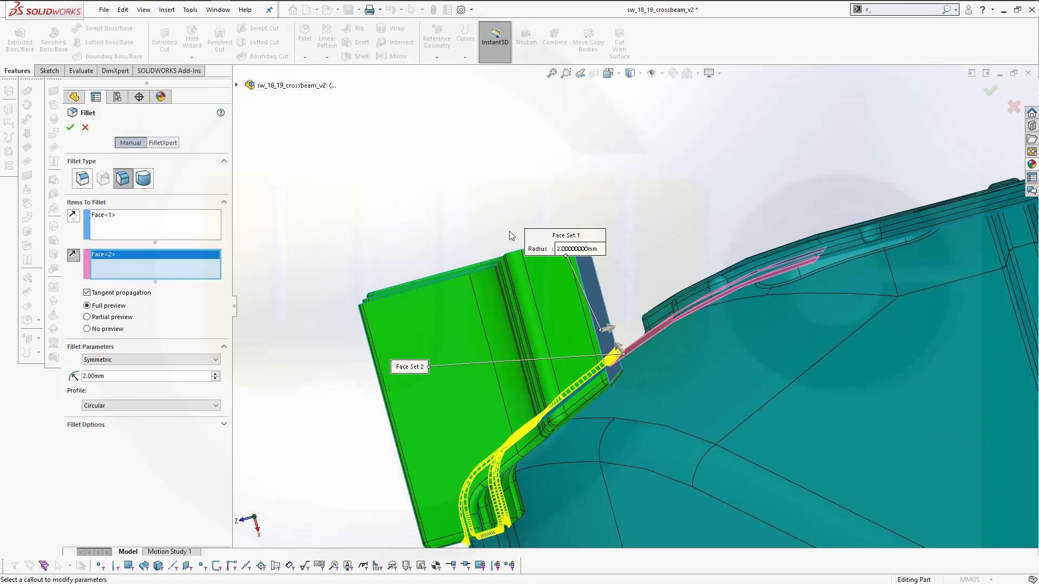
scroll(671, 433, "down", 3)
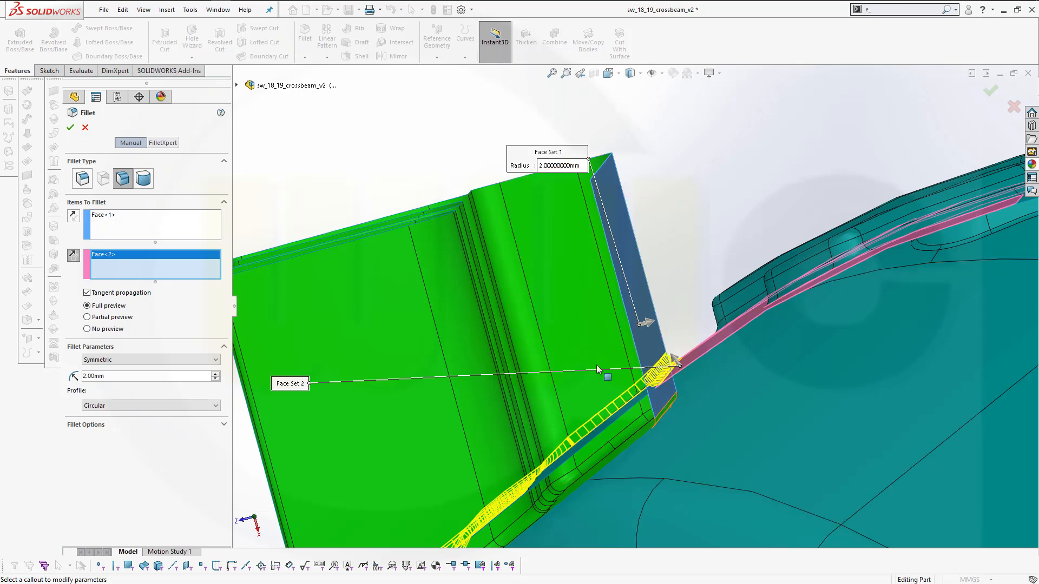
left_click(73, 217)
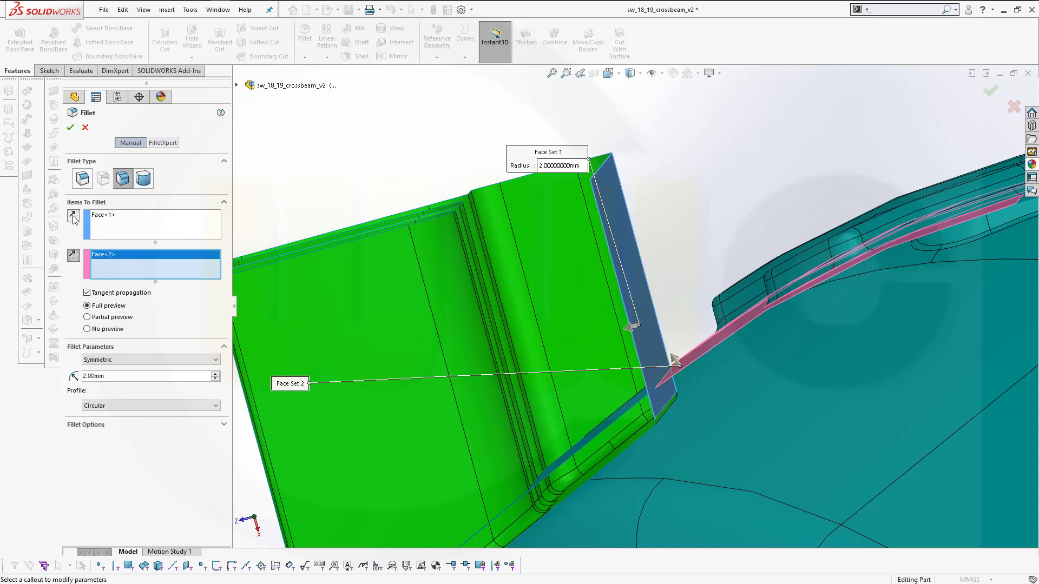
left_click(73, 217)
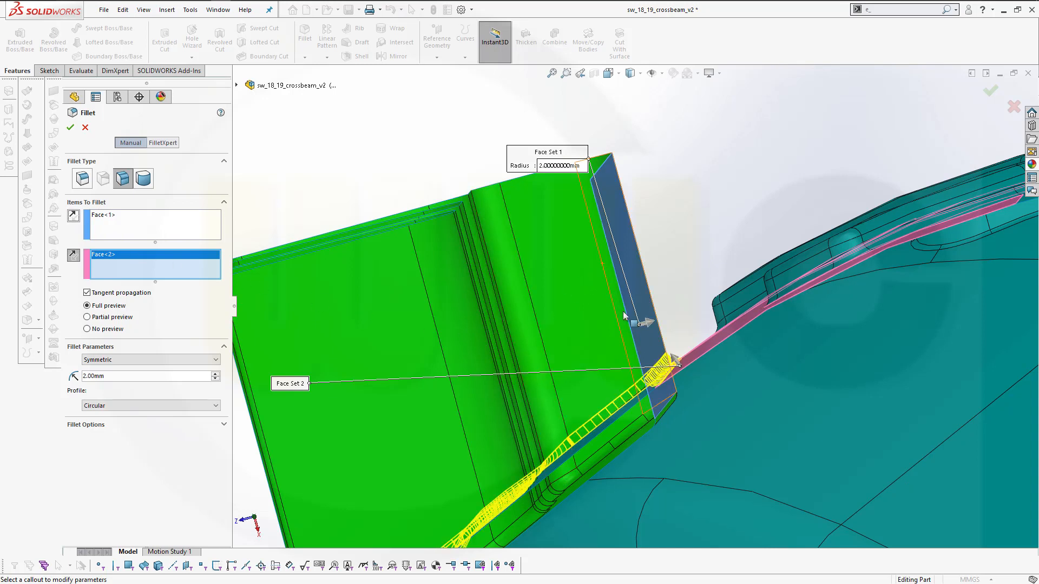
left_click(76, 257)
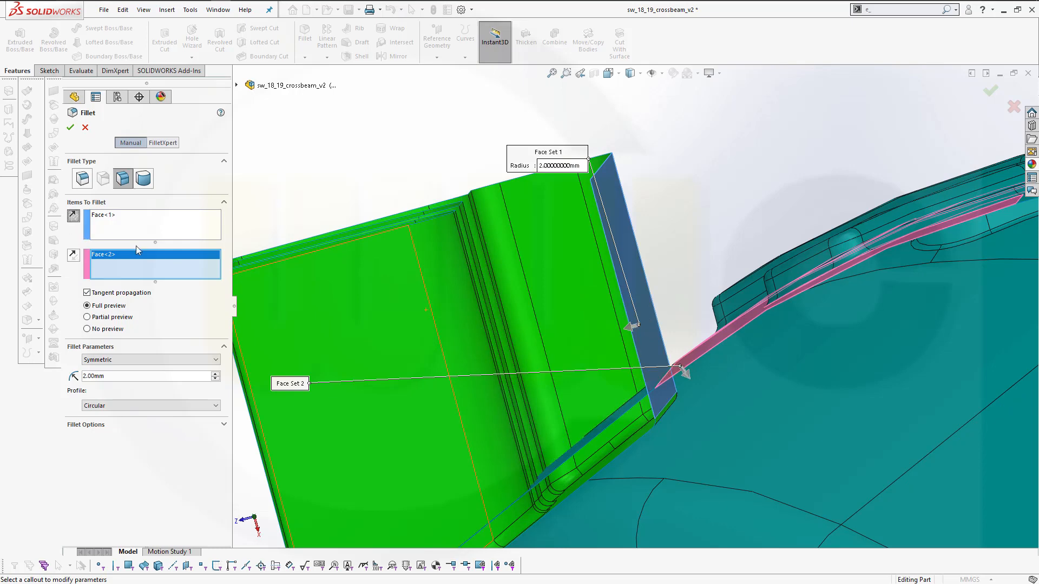
scroll(367, 288, "up", 2)
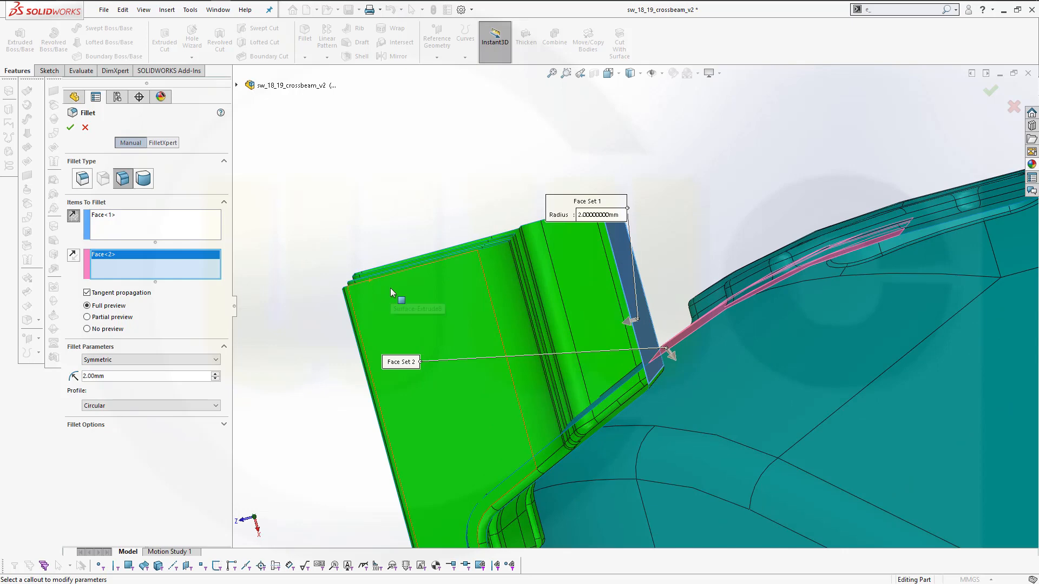
left_click(87, 130)
Trim the filleted notched surface with base_complete as the trim tool, removing the wall portion that protrudes outside the base
scroll(565, 339, "down", 4)
scroll(594, 363, "up", 5)
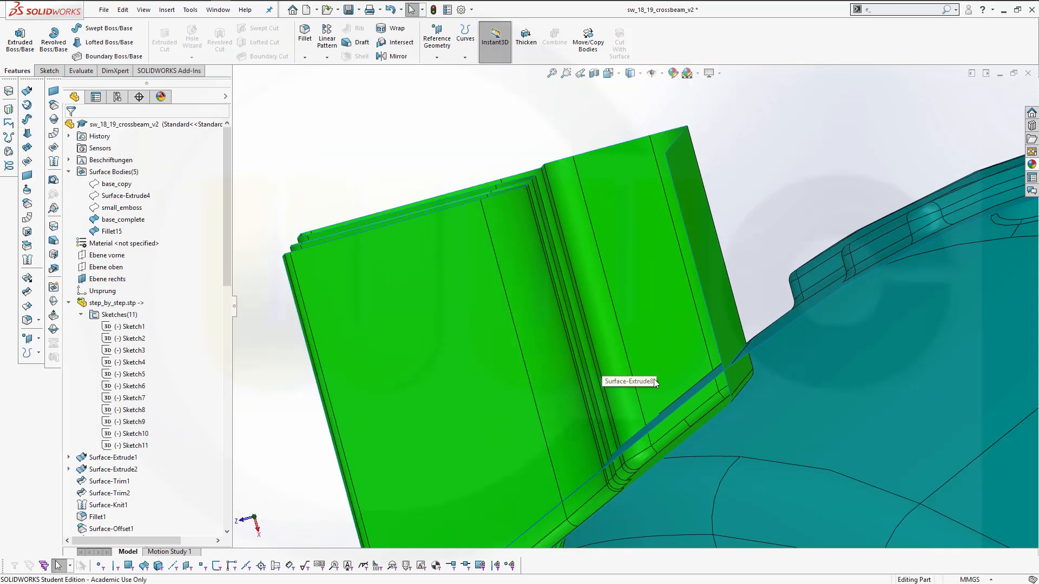
middle_click_drag(637, 426, 979, 303)
scroll(941, 390, "down", 2)
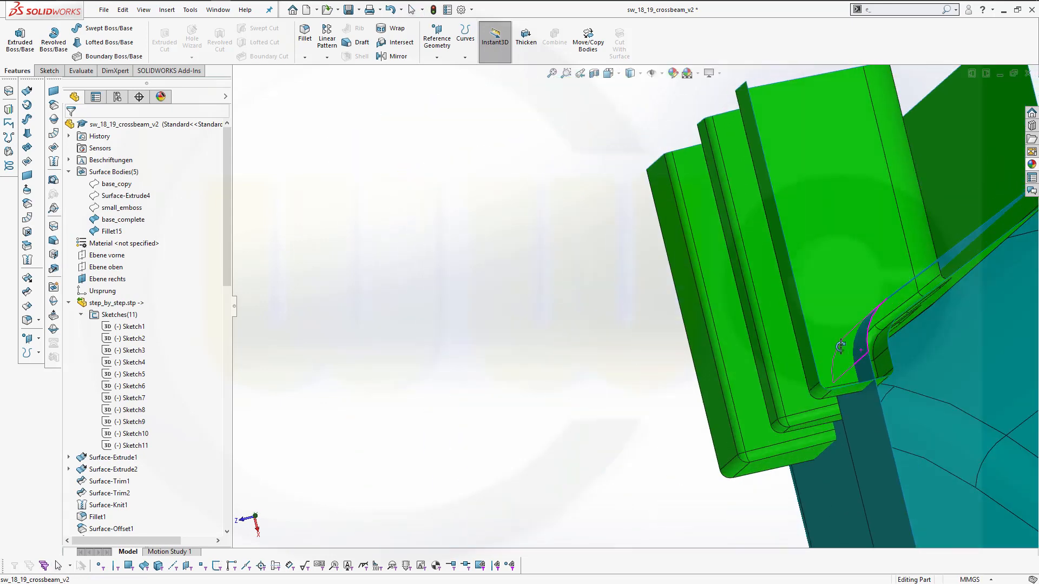
scroll(968, 292, "down", 4)
scroll(955, 299, "up", 4)
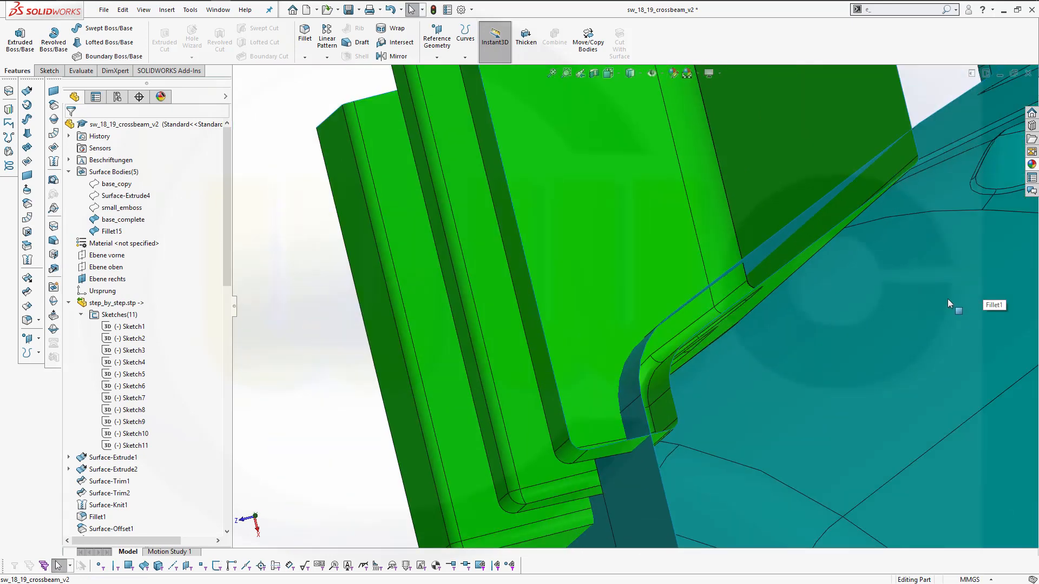
middle_click_drag(777, 294, 786, 329)
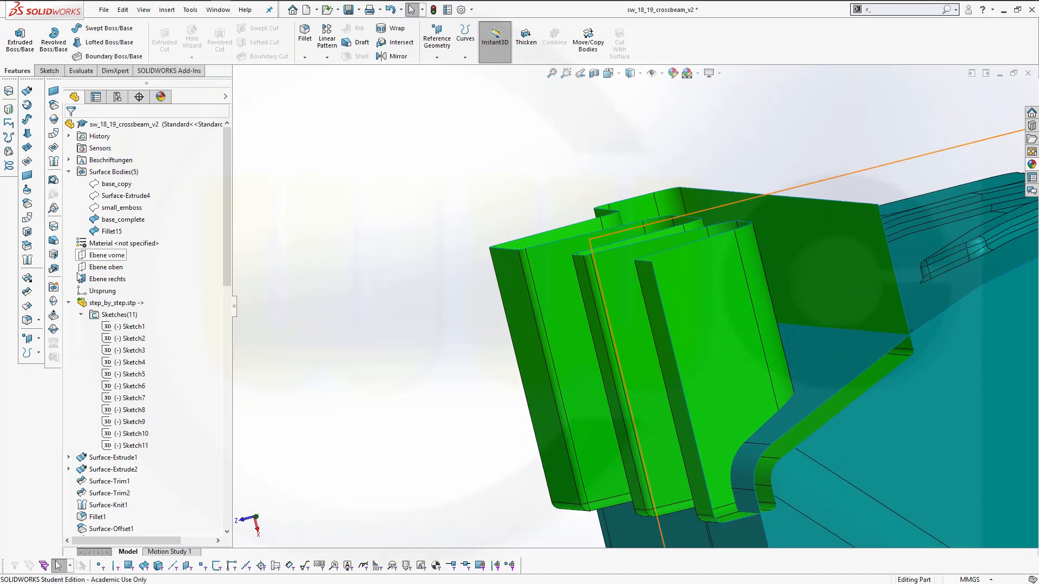
left_click(27, 293)
middle_click_drag(470, 187, 464, 183)
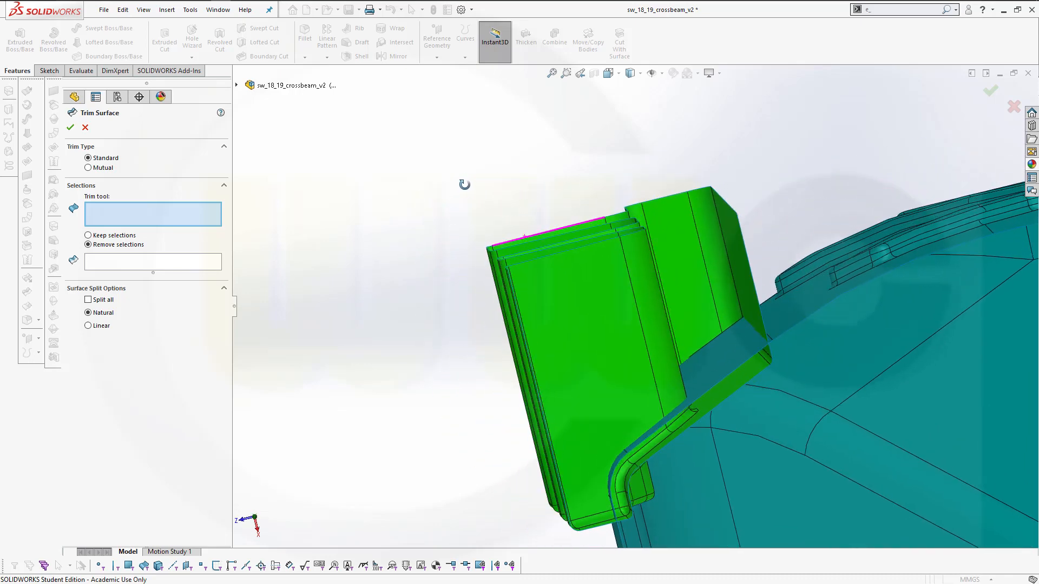
left_click(791, 324)
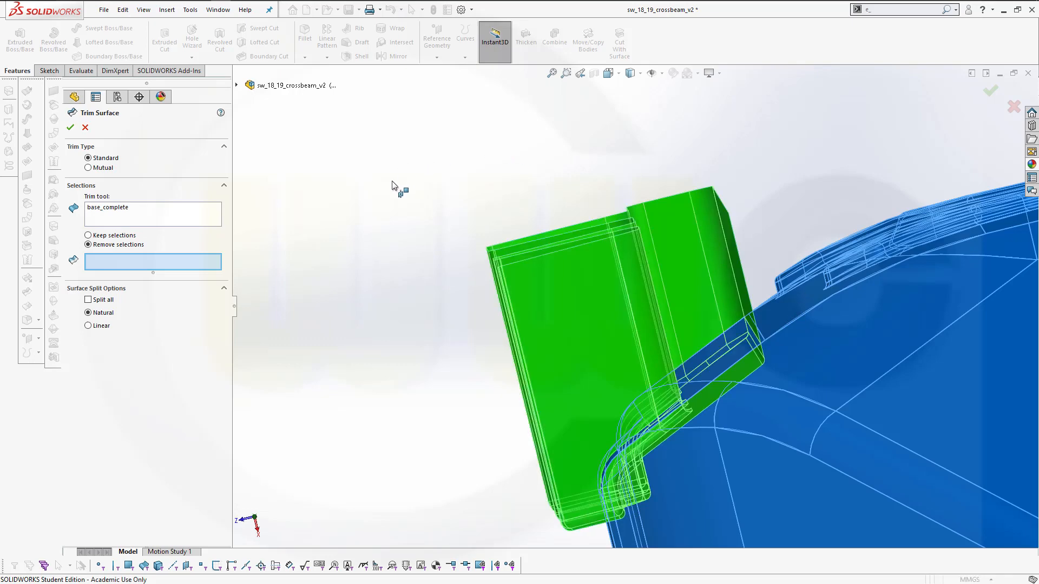
left_click(570, 312)
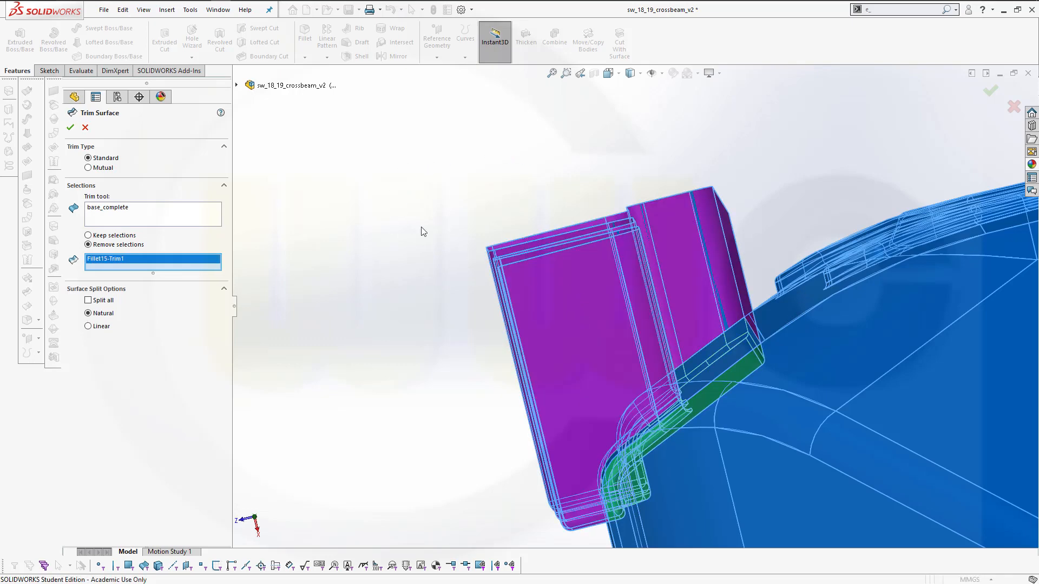
left_click(70, 129)
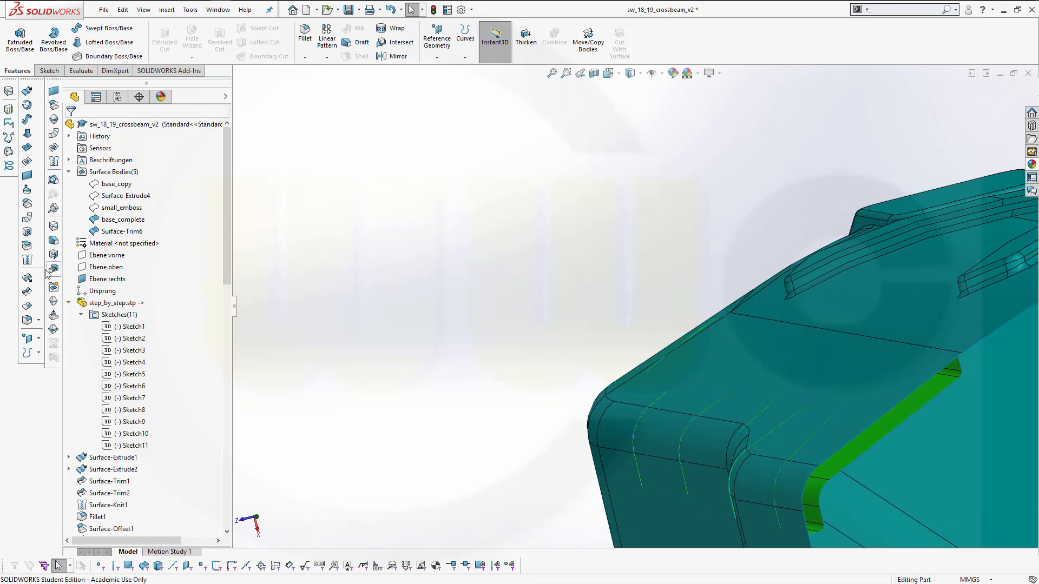
Trim base_complete with the trimmed notched surface as the tool, removing the base area enclosed by the notched outline
left_click(27, 293)
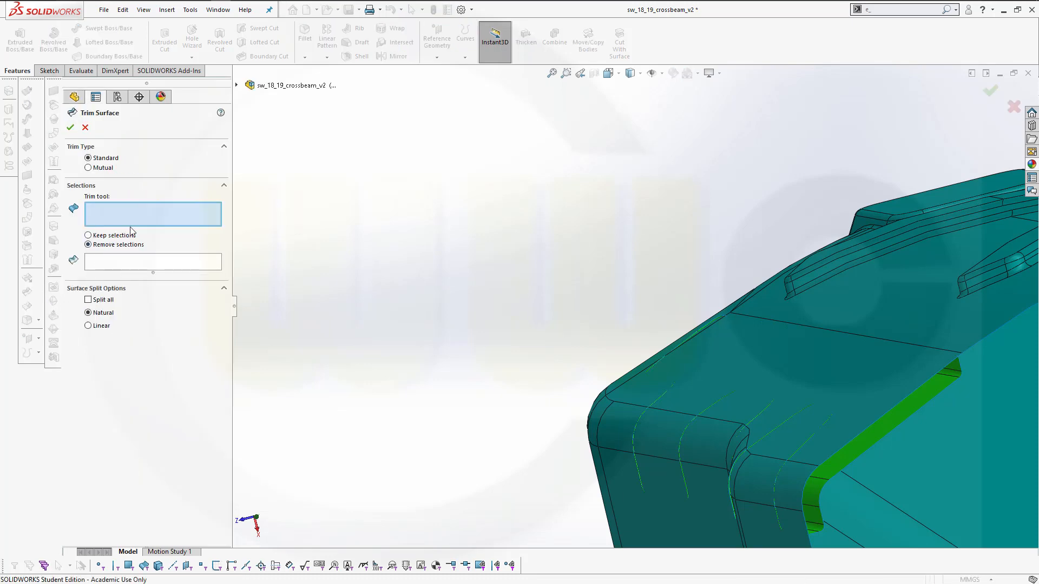
left_click(872, 438)
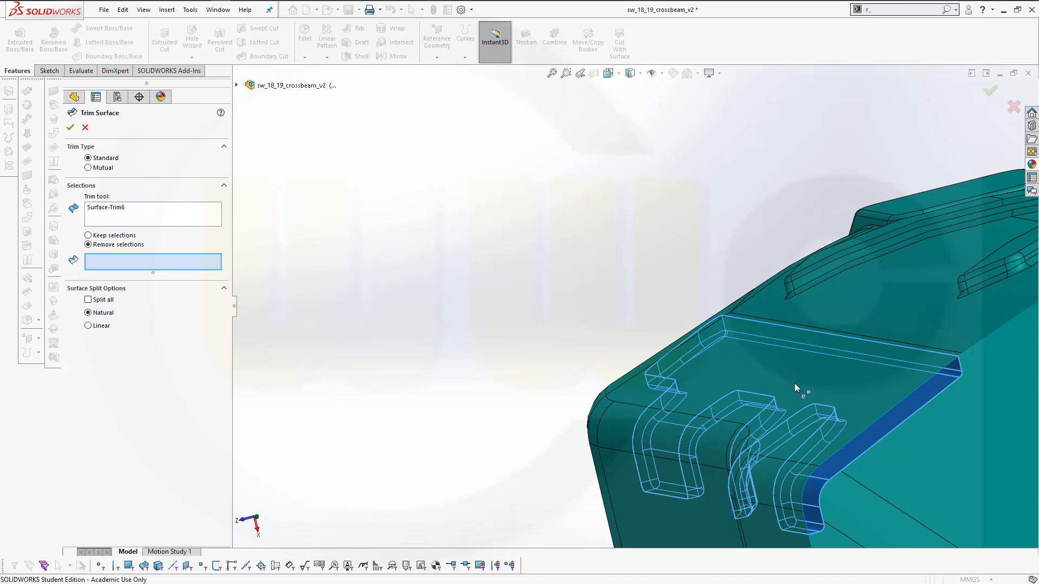
left_click(845, 398)
left_click(71, 128)
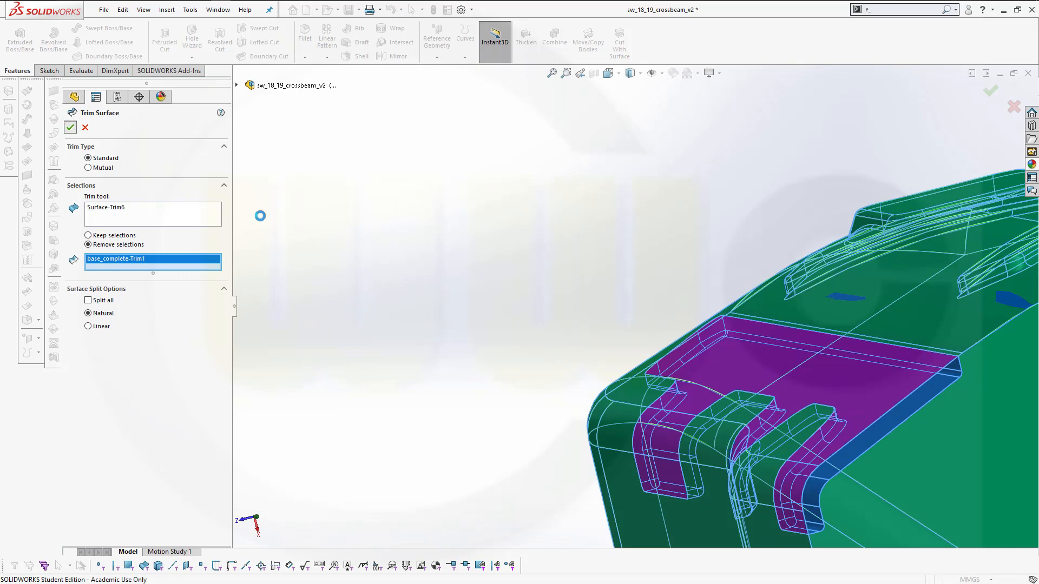
Try a 2 mm face fillet between the narrow base strip and the recess's long straight wall
middle_click_drag(608, 335, 582, 315)
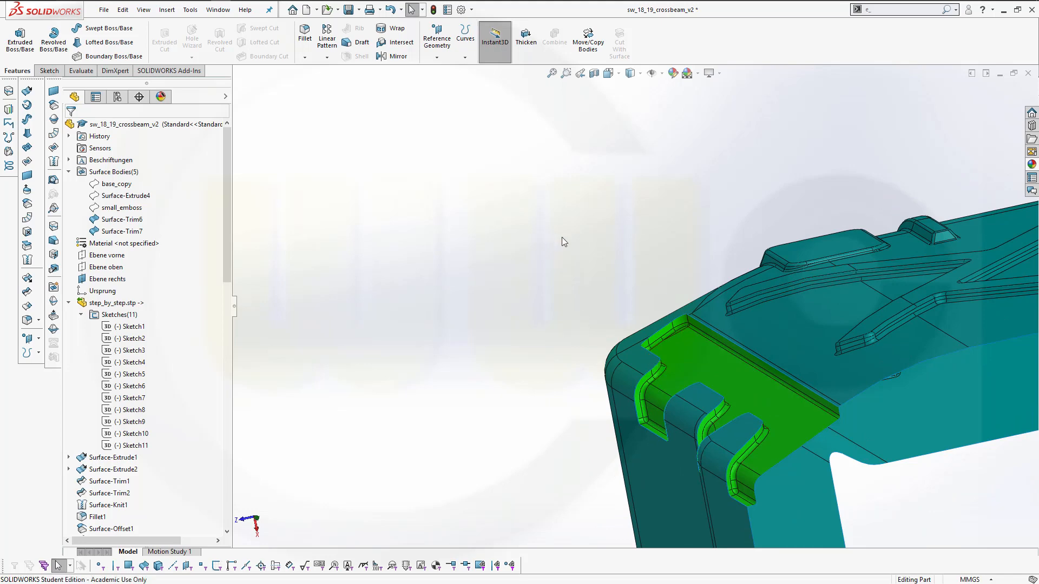
mouse_move(562, 237)
middle_mouse_down()
mouse_move(609, 228)
mouse_move(570, 250)
mouse_move(563, 238)
middle_mouse_up()
left_click(305, 34)
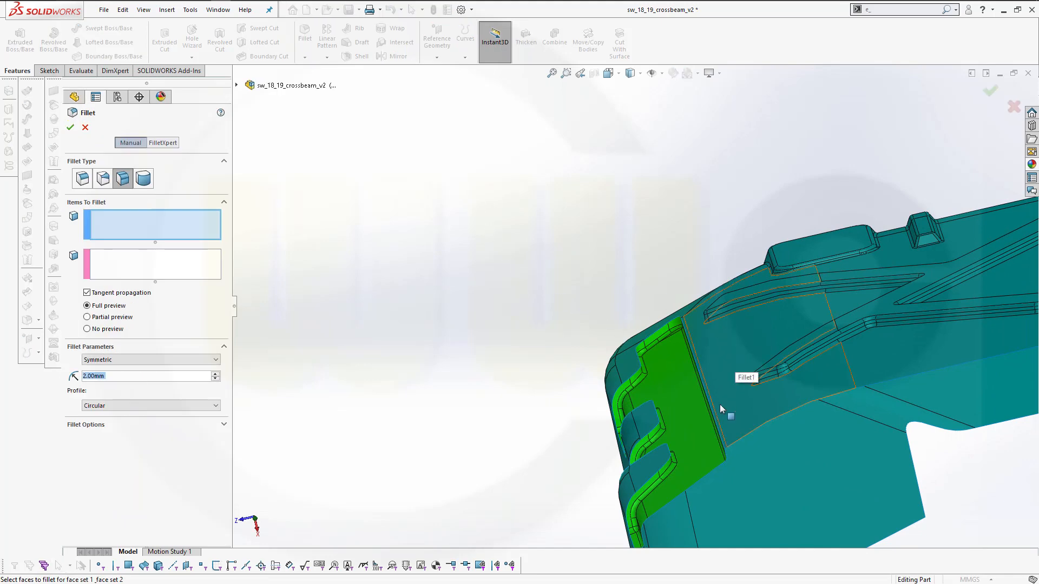
scroll(721, 416, "down", 5)
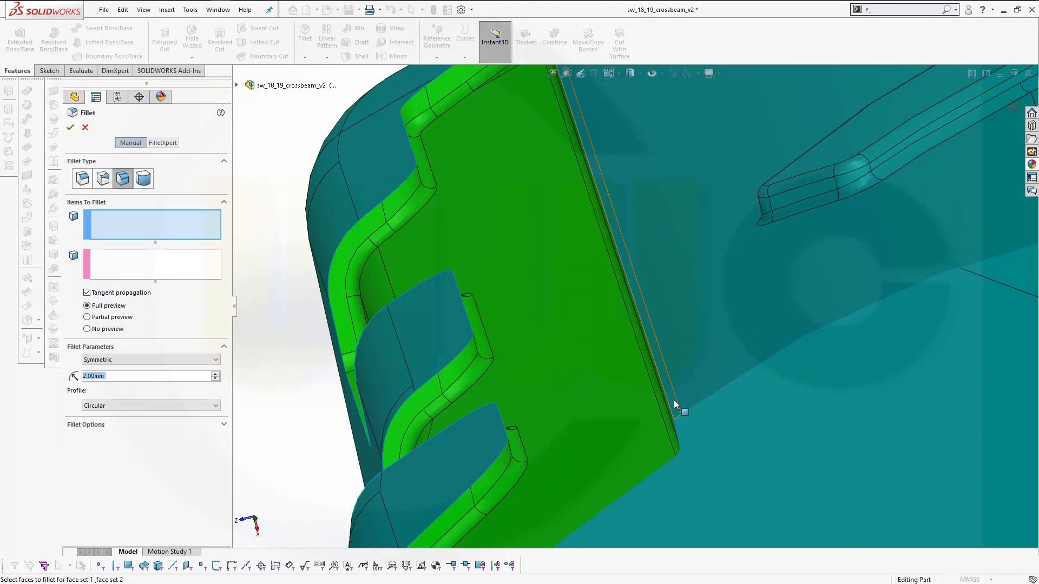
left_click(674, 400)
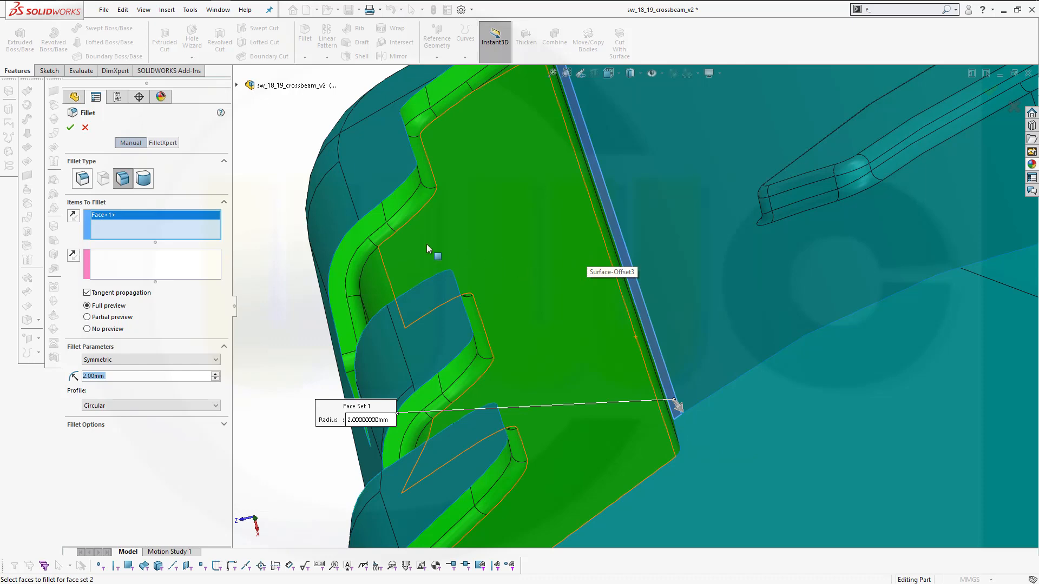
left_click(168, 262)
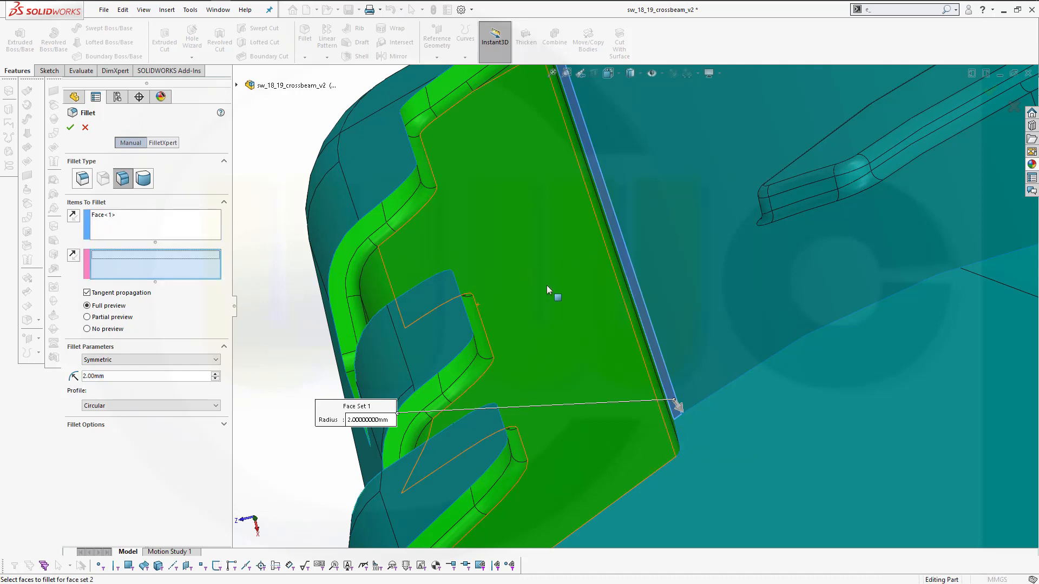
middle_click_drag(546, 286, 573, 246)
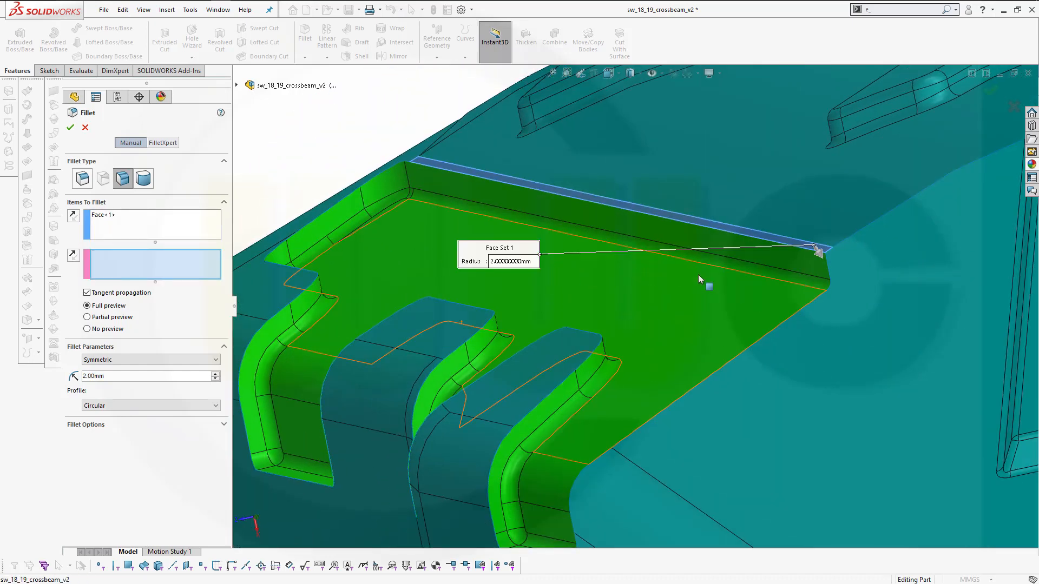
left_click(791, 260)
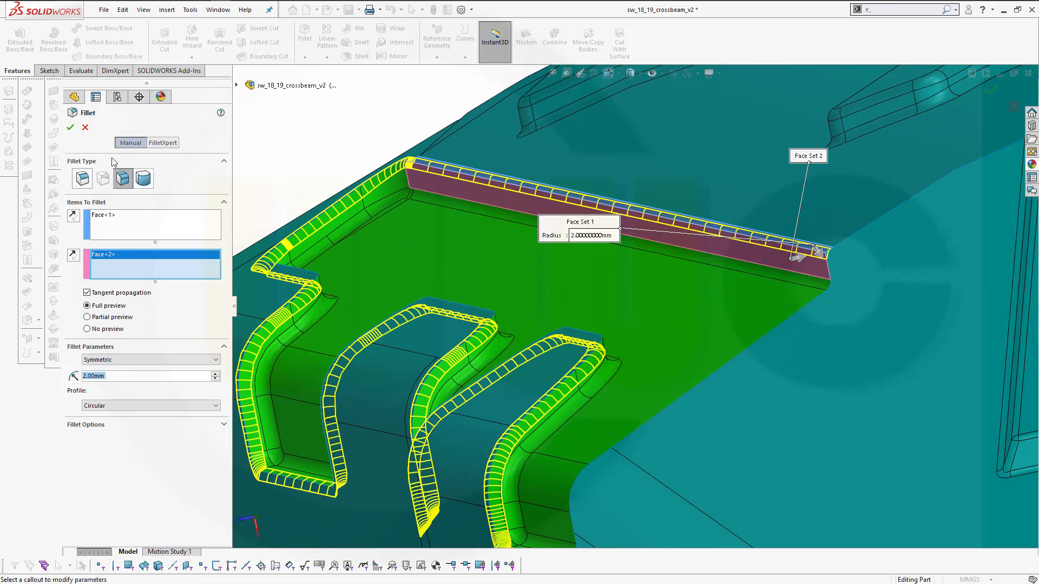
left_click(71, 128)
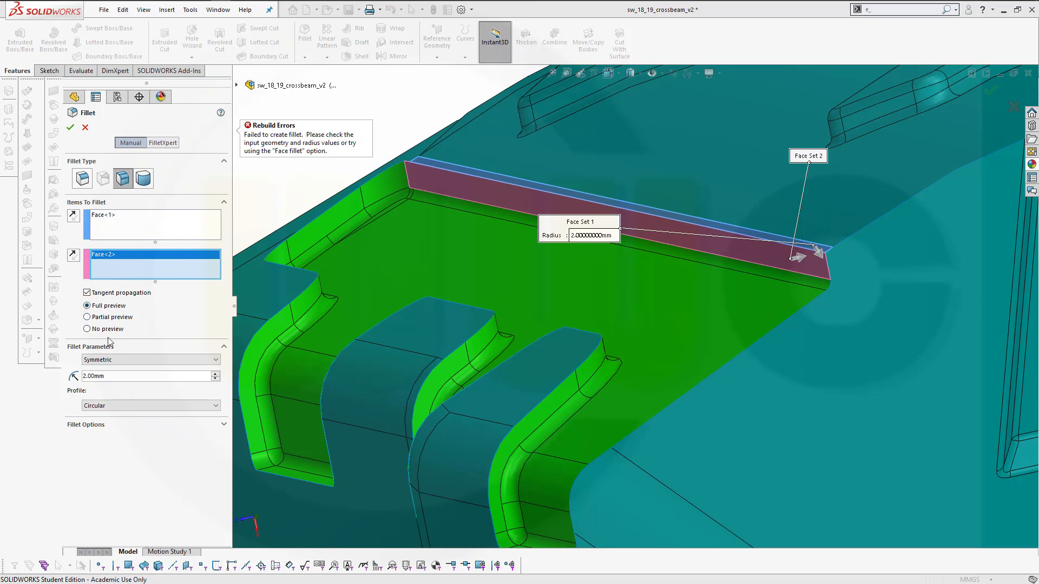
Try the same face fillet with a 1 mm radius, then cancel it
left_click_drag(113, 378, 54, 372)
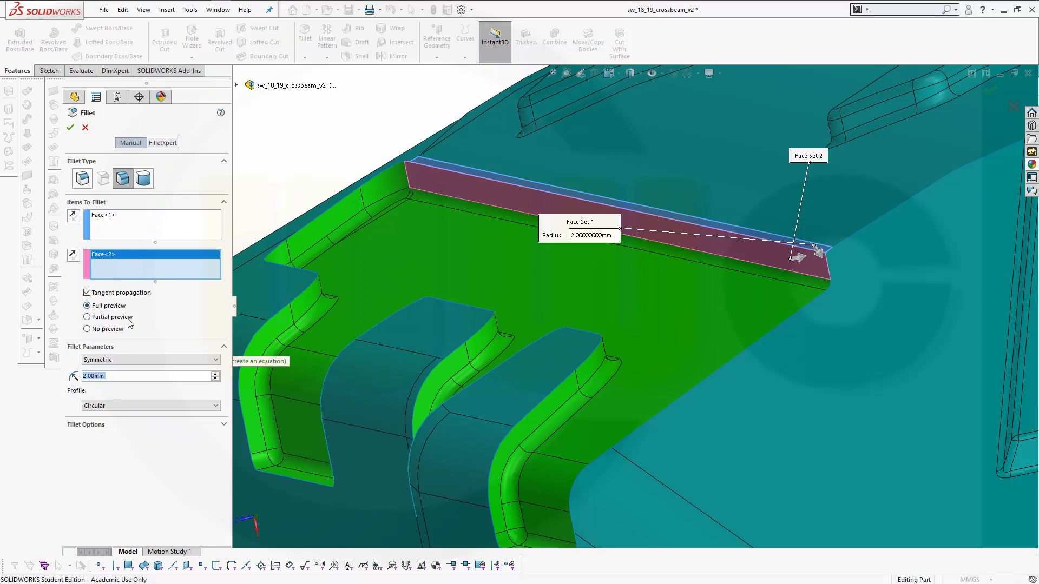
type("1")
key("Return")
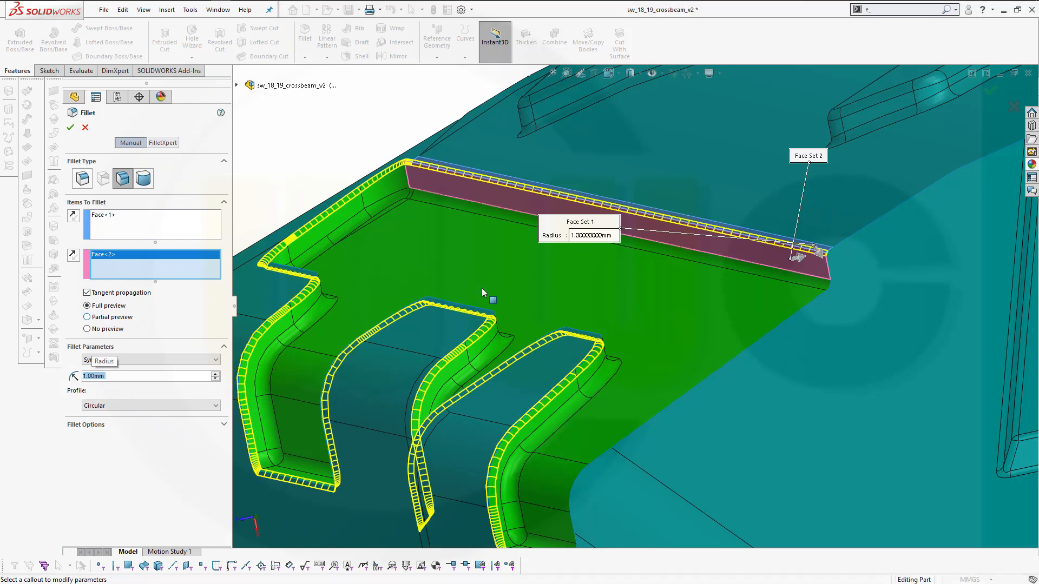
middle_click_drag(522, 294, 507, 299)
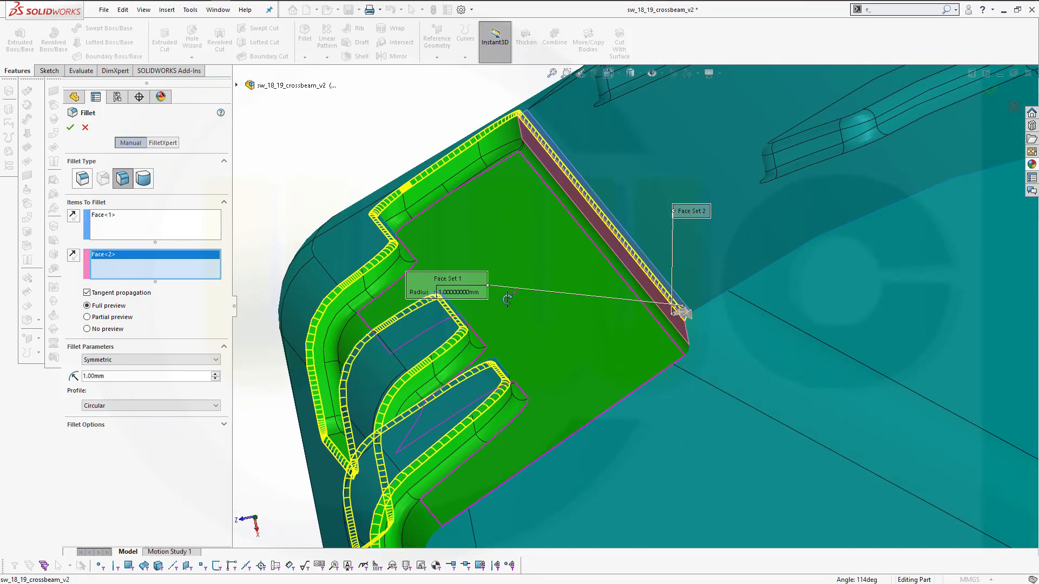
scroll(507, 299, "up", 5)
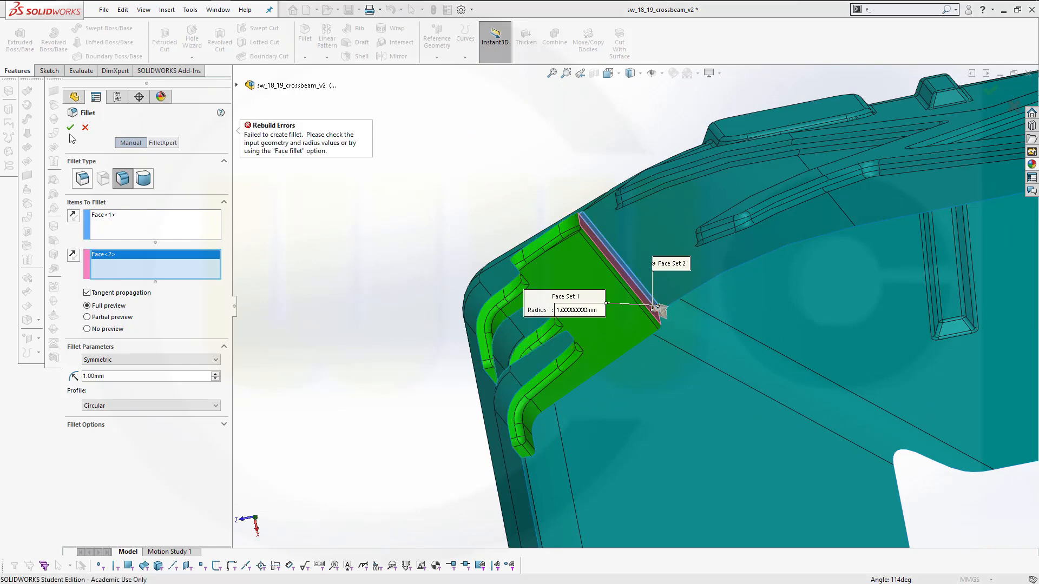
left_click(85, 127)
Knit the trimmed base and the trimmed notched recess into one surface body without merging entities
scroll(414, 262, "down", 3)
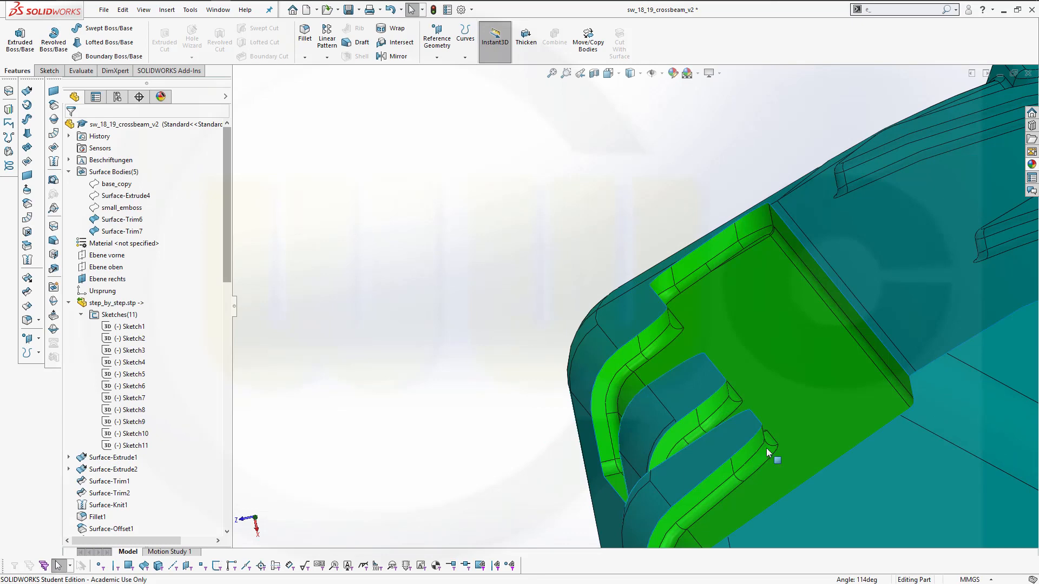
scroll(767, 447, "up", 3)
mouse_move(768, 443)
middle_mouse_down()
mouse_move(783, 425)
mouse_move(750, 449)
mouse_move(758, 429)
middle_mouse_up()
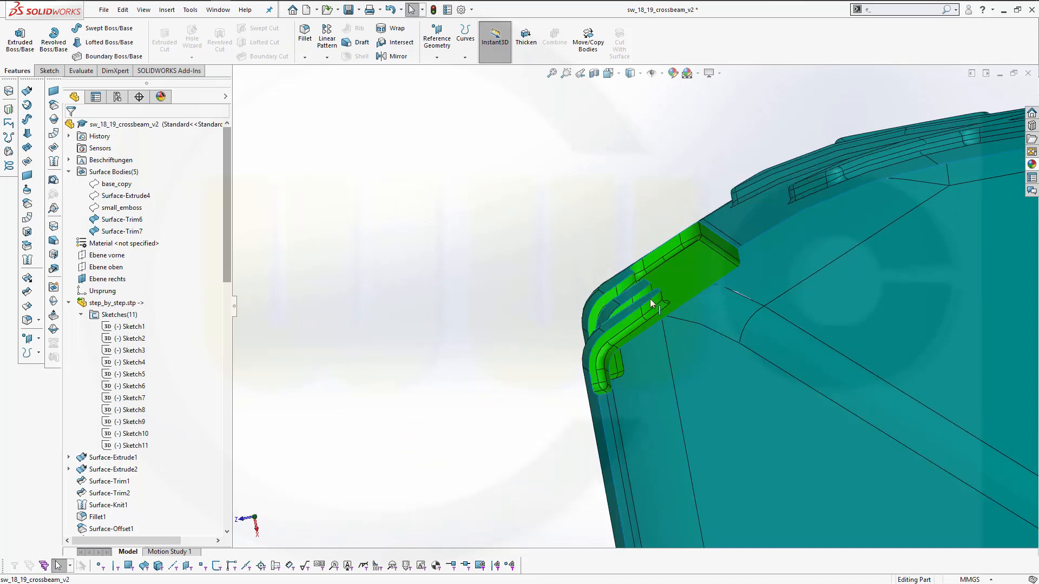
scroll(652, 304, "down", 5)
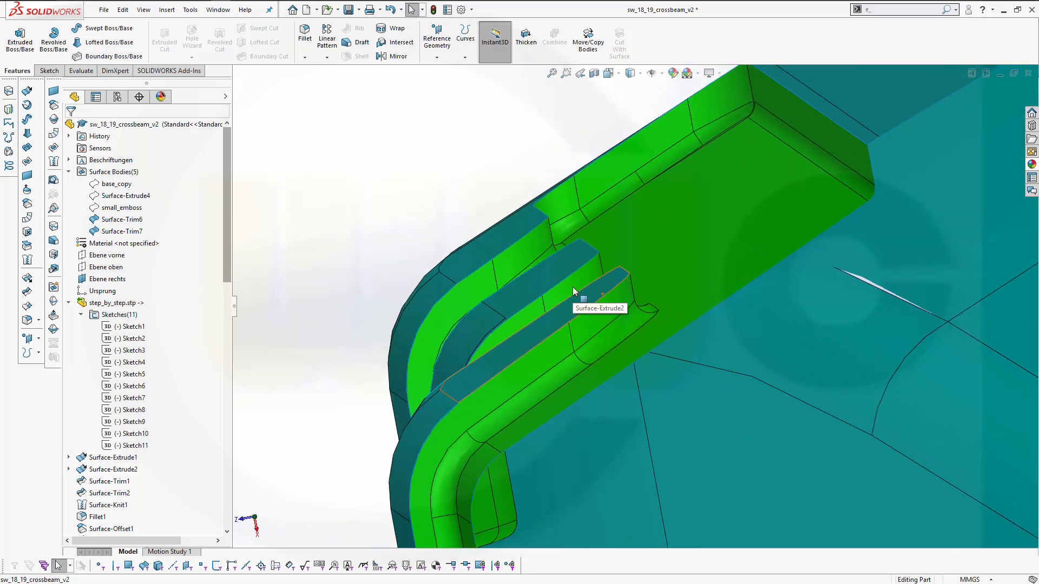
scroll(572, 287, "up", 6)
mouse_move(692, 338)
middle_mouse_down()
mouse_move(734, 344)
mouse_move(698, 349)
middle_mouse_up()
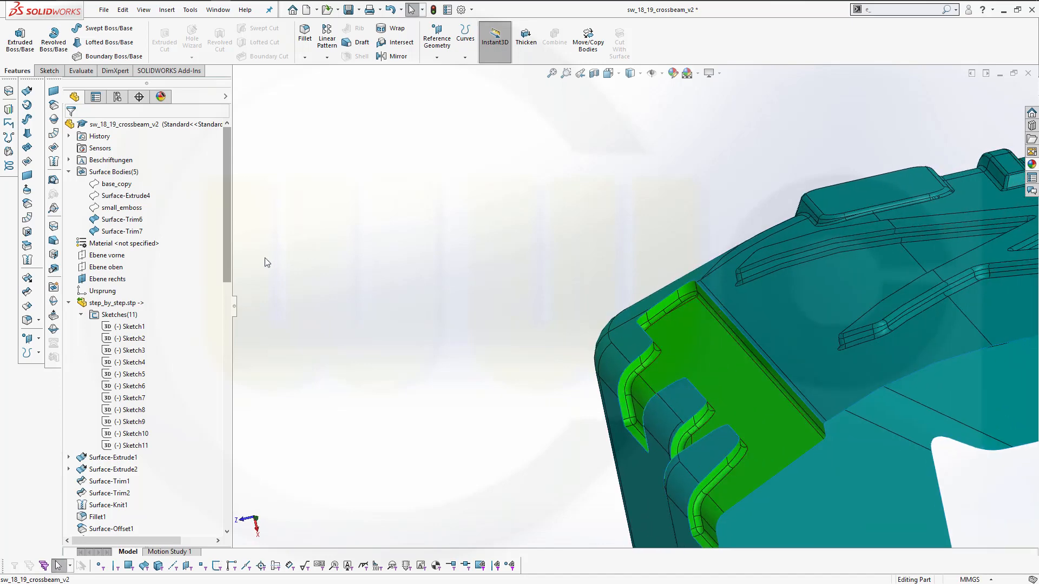
left_click(35, 262)
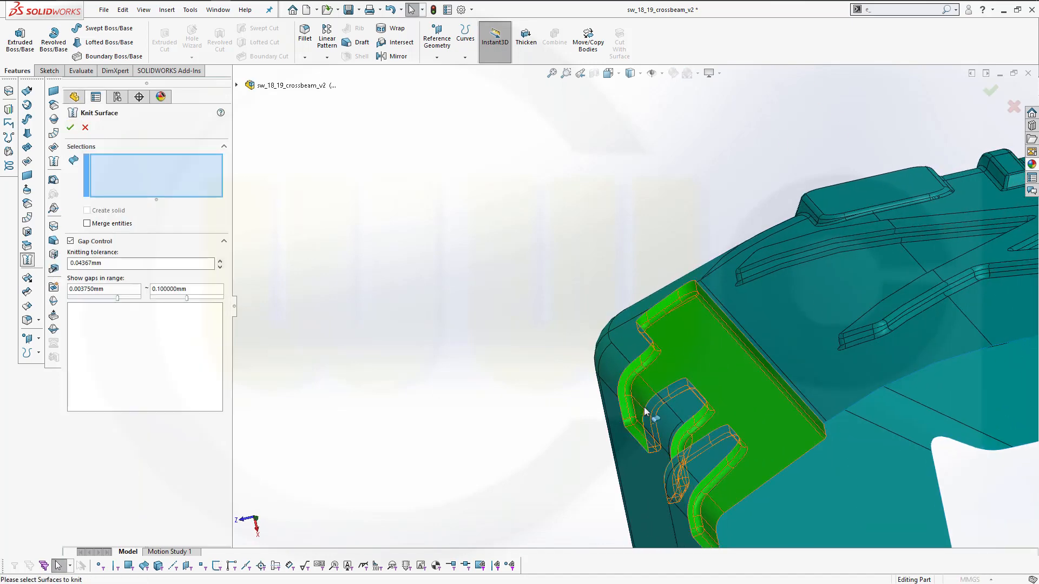
left_click(693, 402)
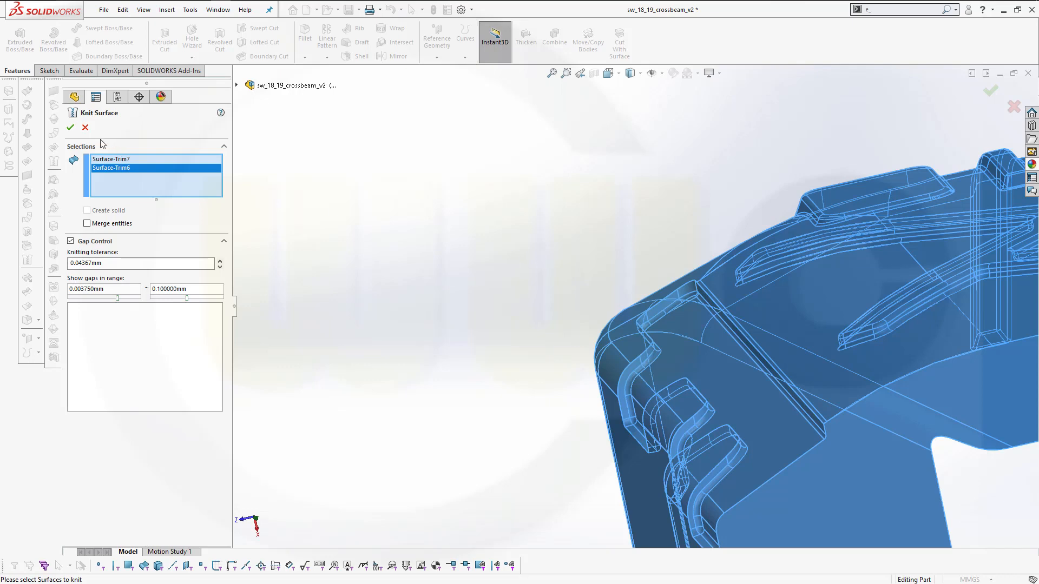
left_click(70, 128)
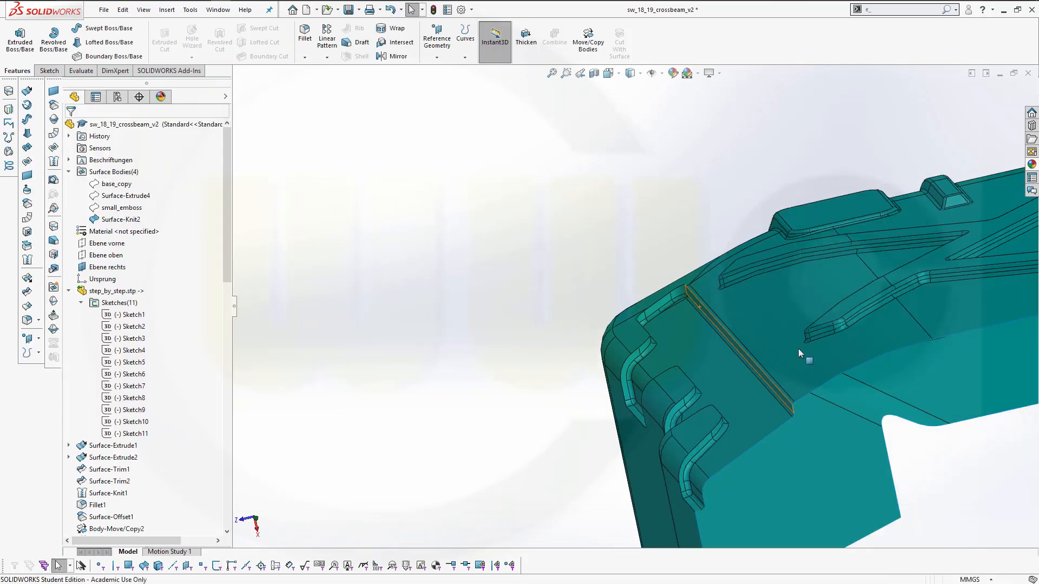
Add a 1 mm constant-size fillet along the recess's upper rim, selecting its long straight edge with tangent propagation
middle_click_drag(798, 348, 833, 398)
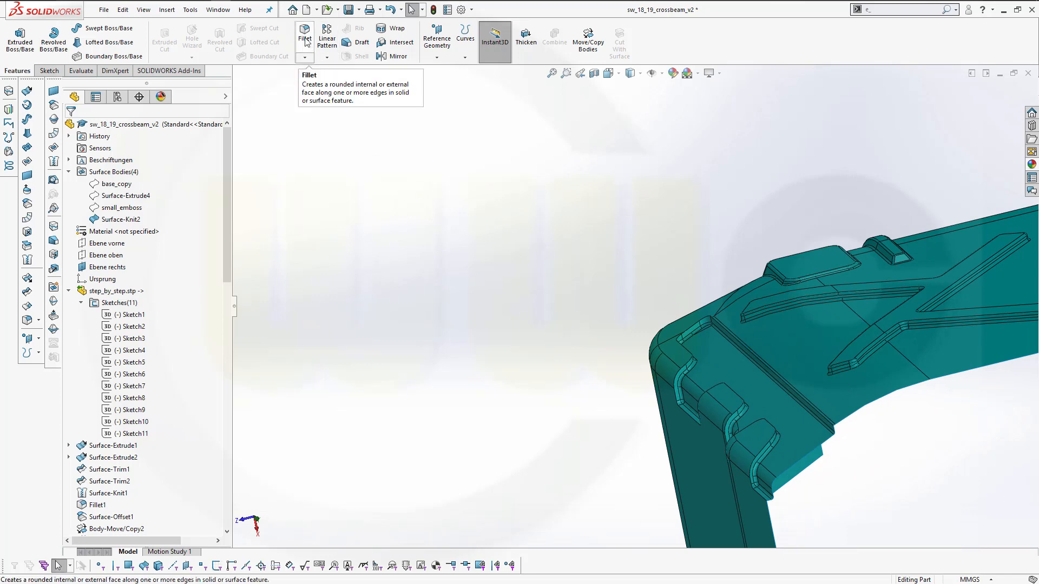
left_click(305, 58)
left_click(312, 70)
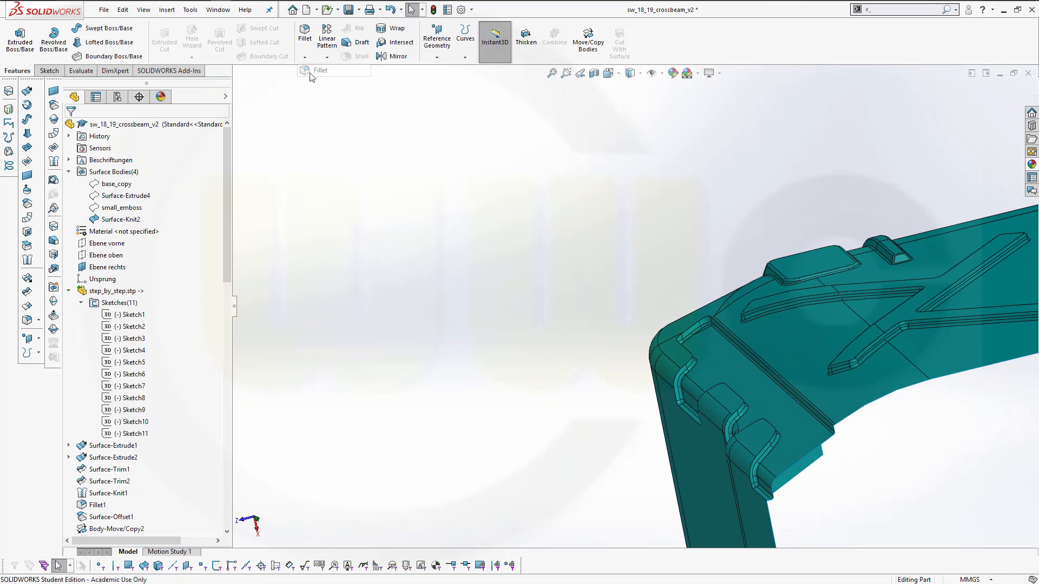
left_click(84, 180)
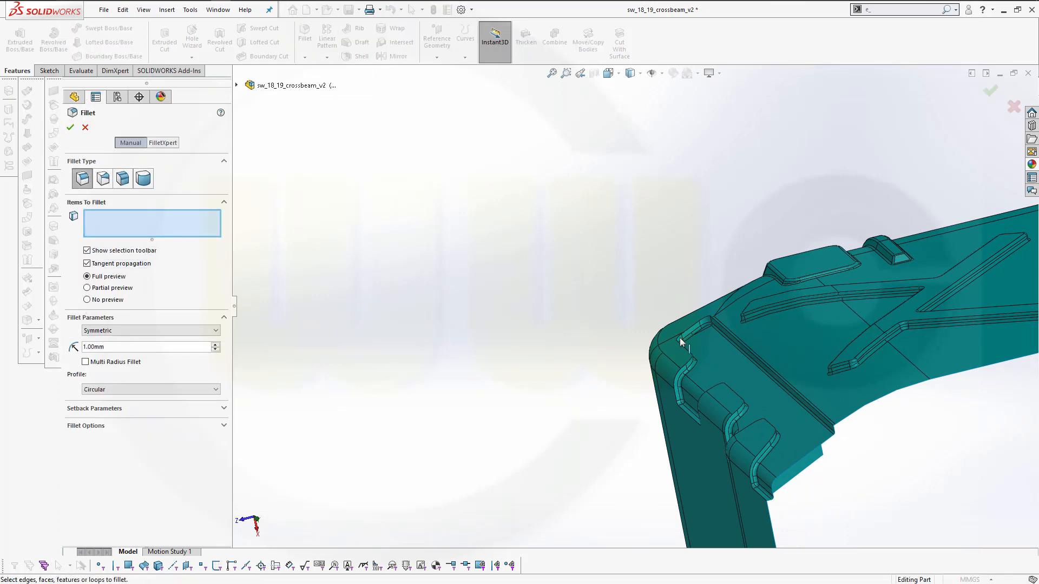
scroll(823, 452, "down", 3)
scroll(823, 452, "down", 1)
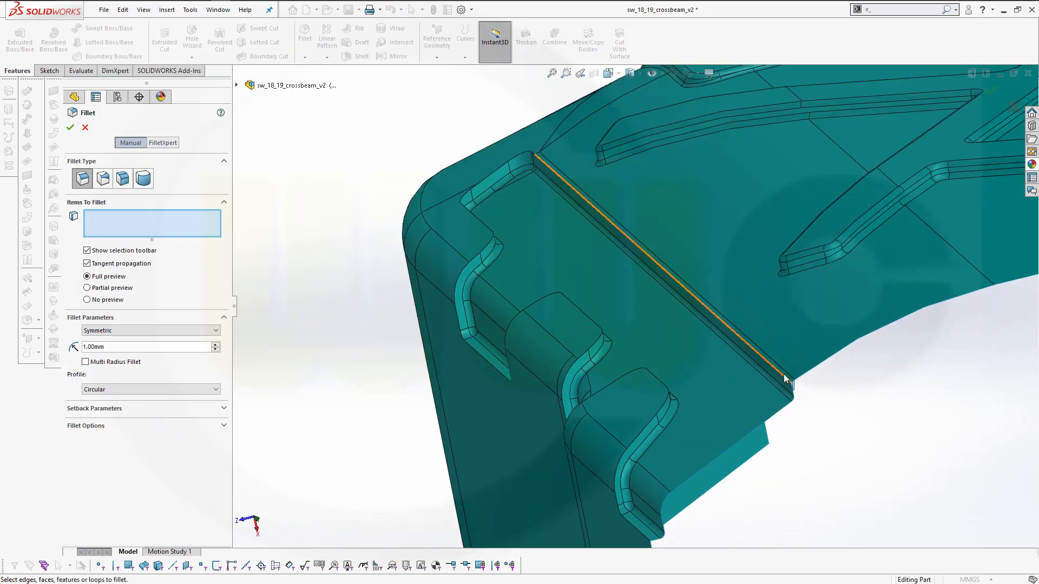
left_click(783, 374)
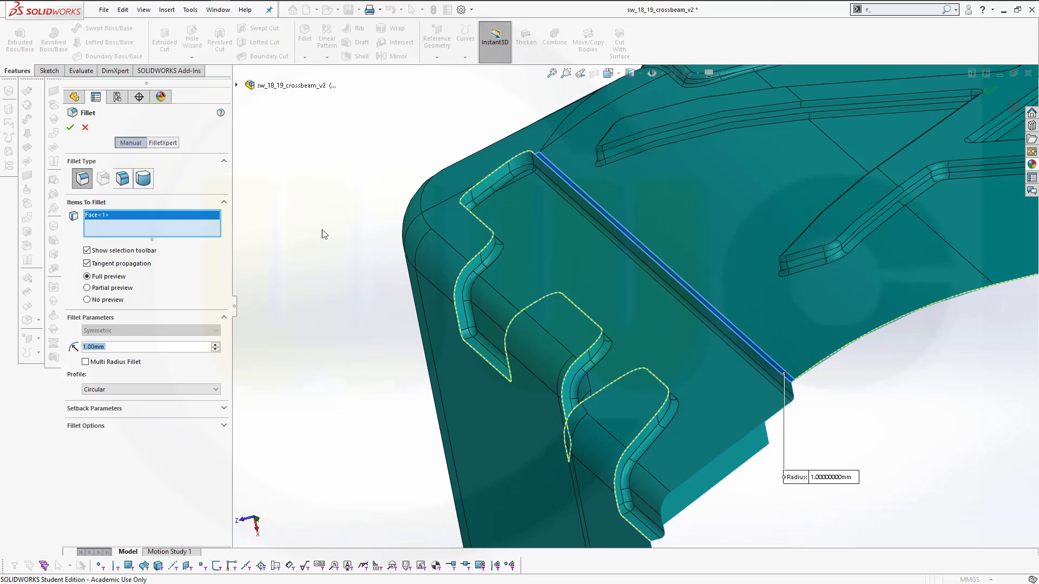
right_click(143, 216)
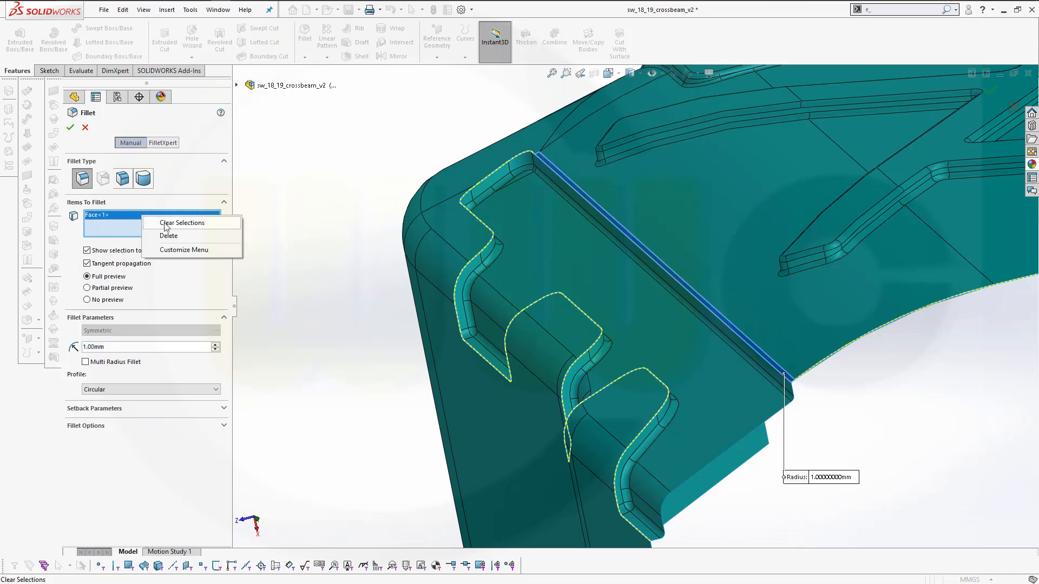
left_click(166, 226)
scroll(674, 334, "down", 4)
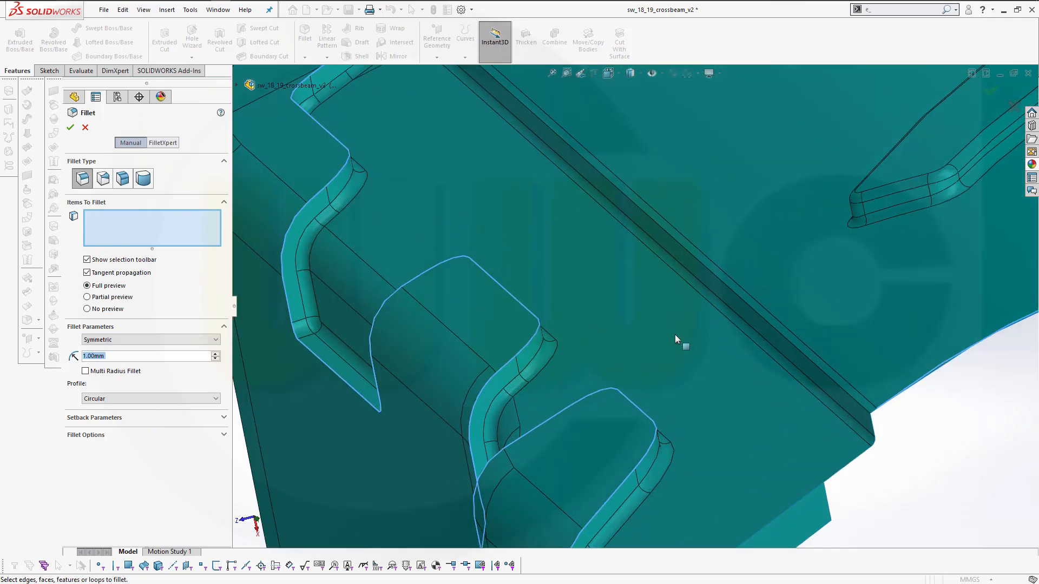
left_click(748, 306)
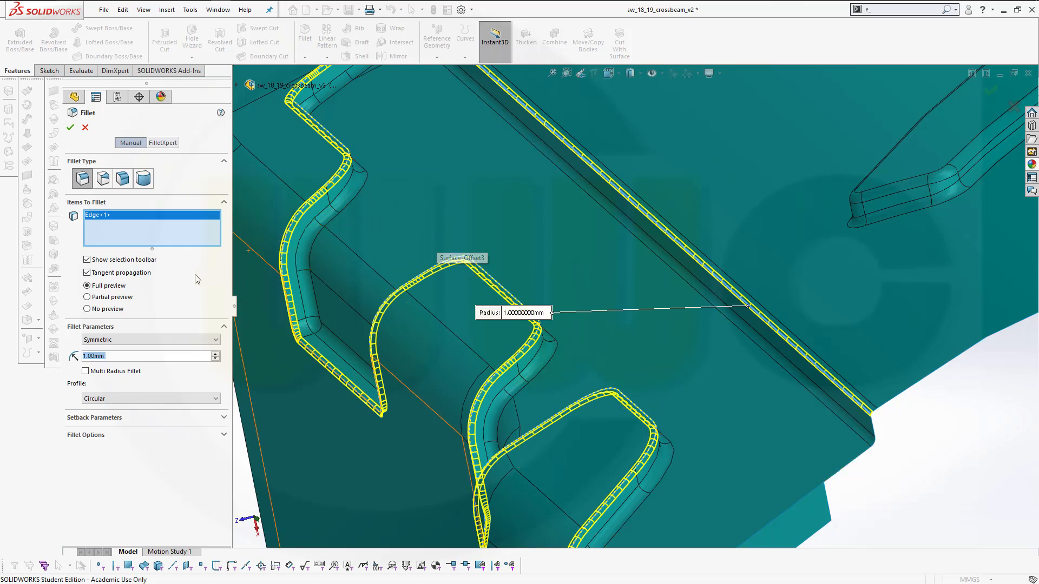
left_click(70, 128)
Edit the recess rim fillet and set its radius to 2 mm
scroll(339, 235, "down", 2)
scroll(339, 235, "up", 1)
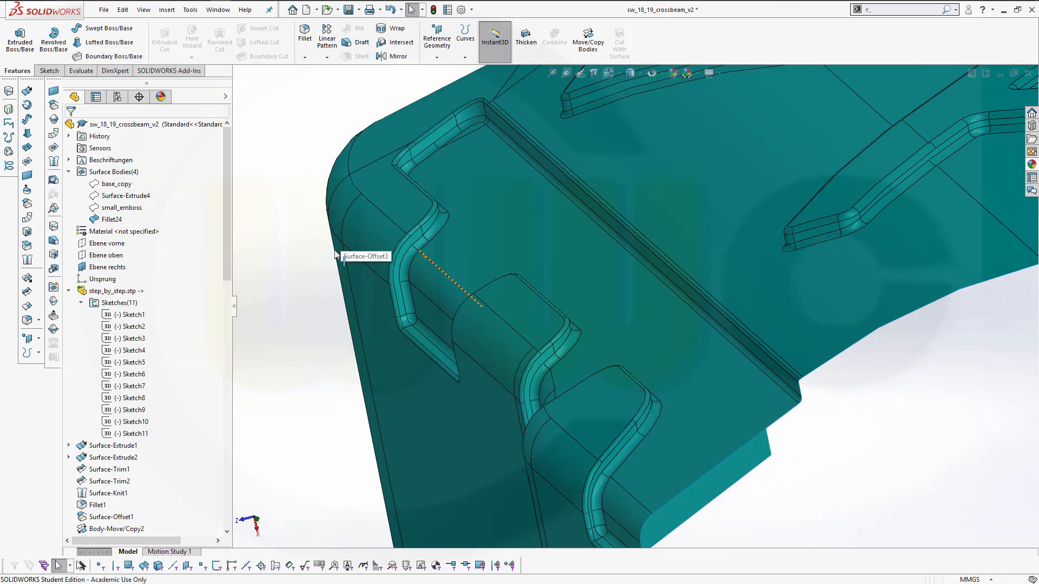
left_click_drag(228, 275, 241, 538)
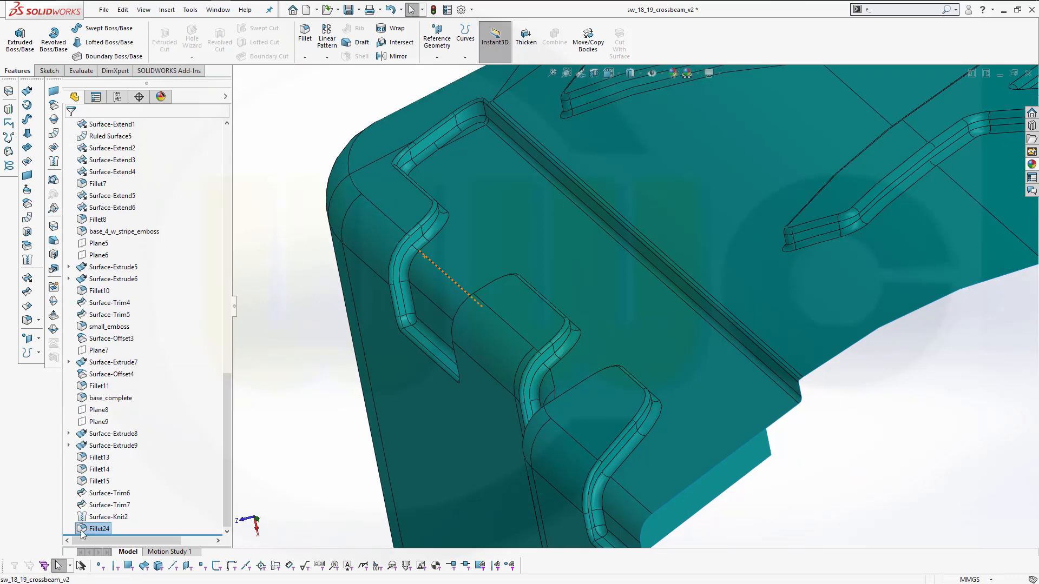
left_click(98, 529)
left_click(91, 498)
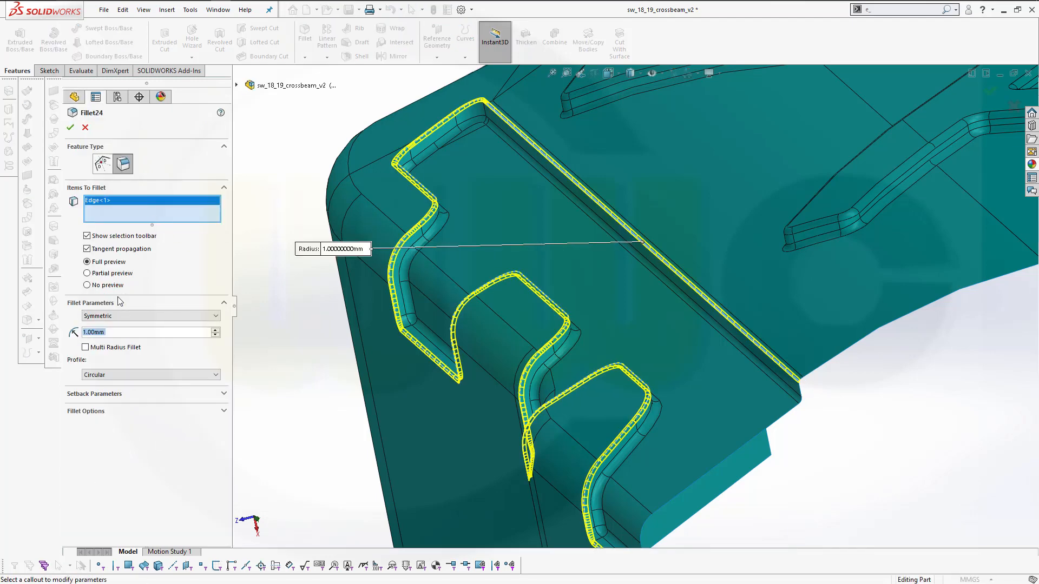
type("2")
key("Return")
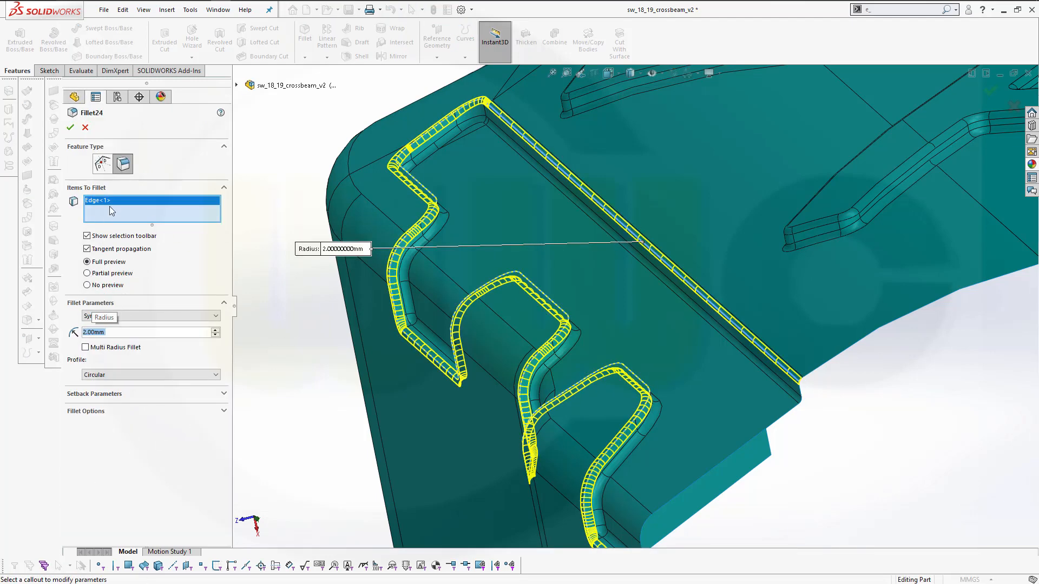
left_click(71, 129)
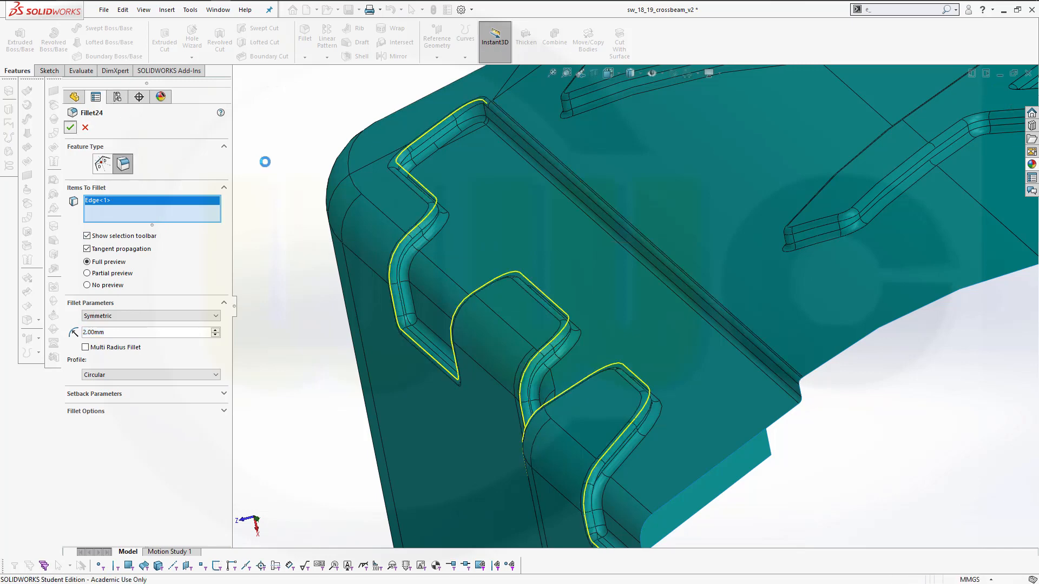
scroll(547, 361, "up", 3)
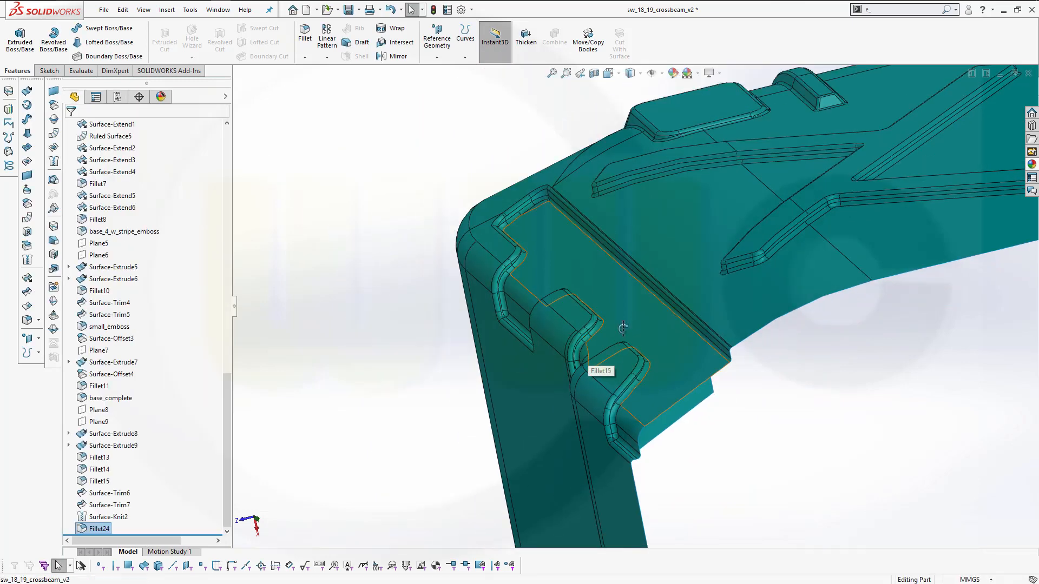
middle_click_drag(621, 325, 568, 374)
scroll(442, 313, "up", 4)
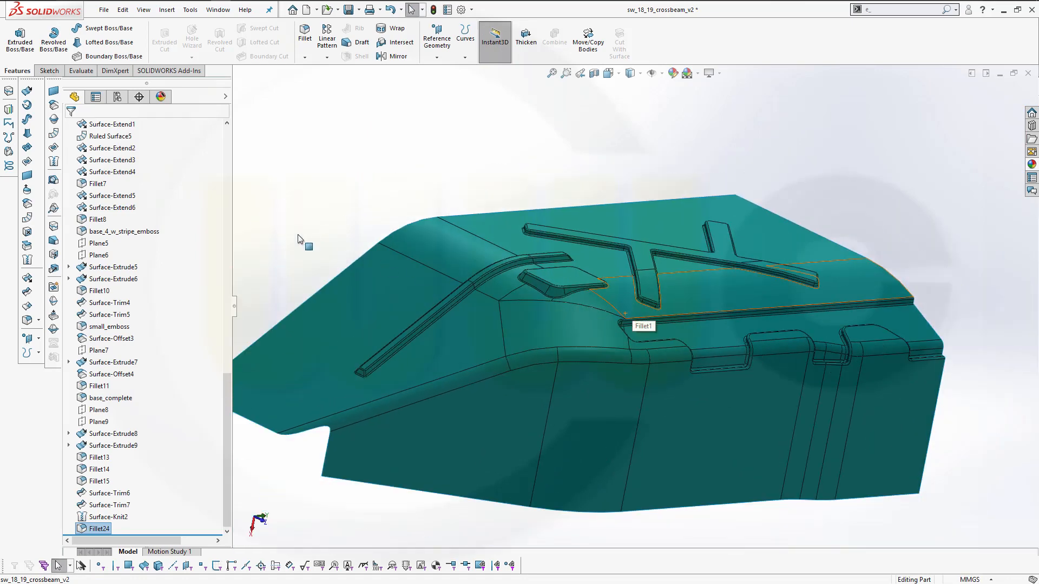
scroll(174, 230, "up", 2)
scroll(174, 222, "up", 15)
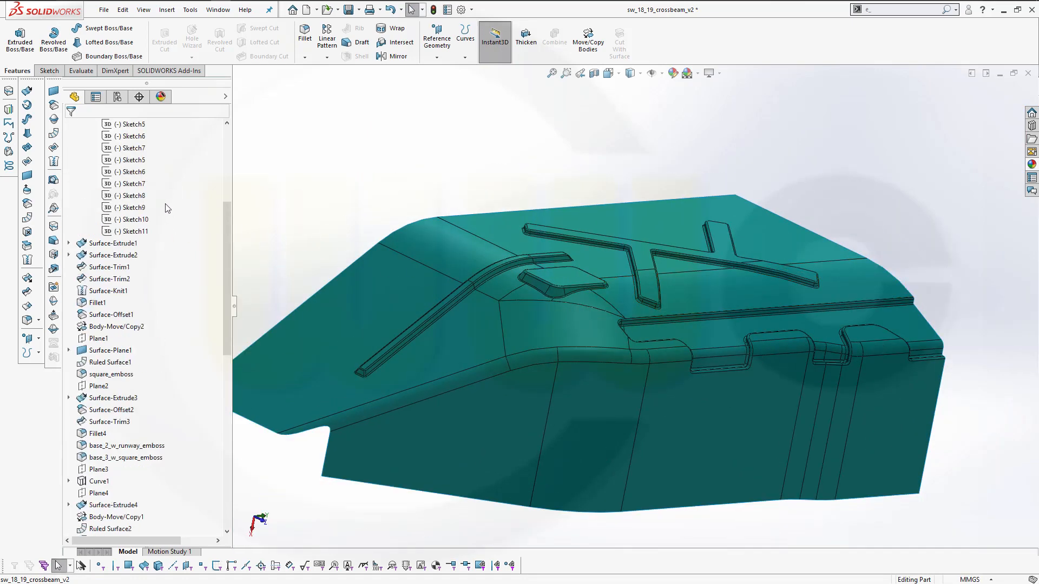
Show the hidden small_emboss surface body
scroll(173, 206, "up", 1)
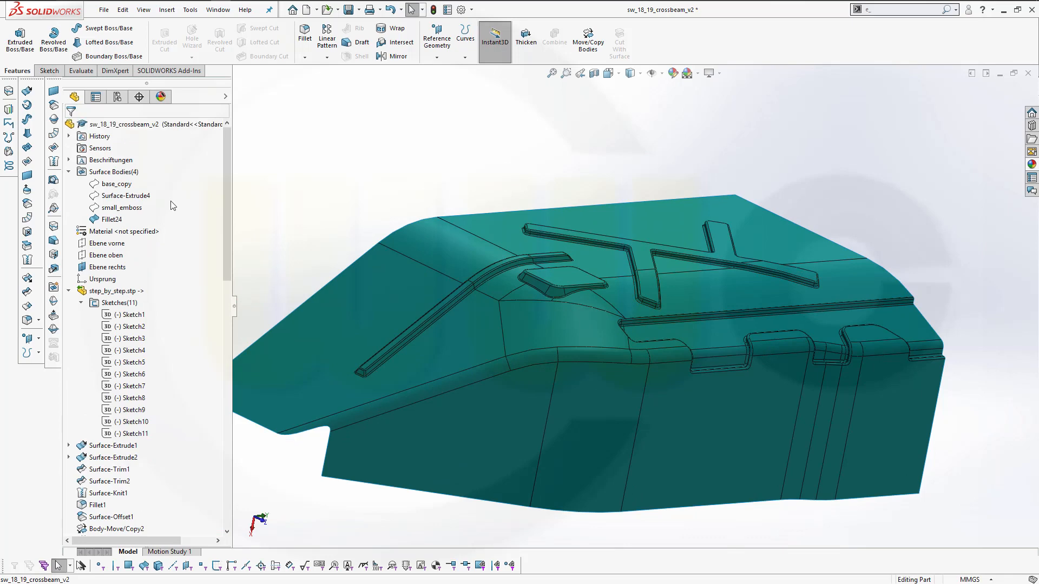
right_click(132, 210)
left_click(142, 189)
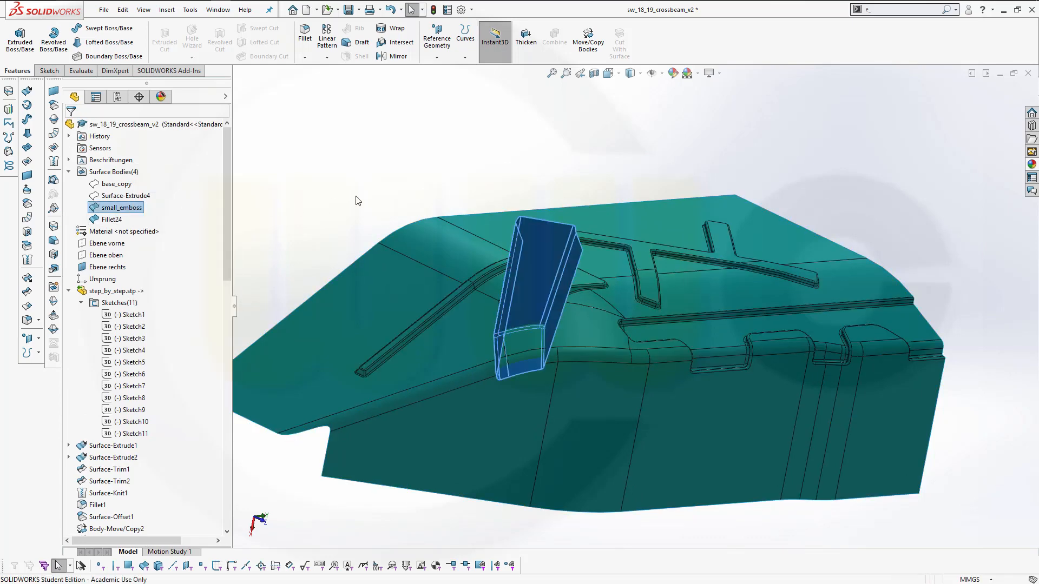
middle_click_drag(393, 197, 359, 143)
left_click(356, 164)
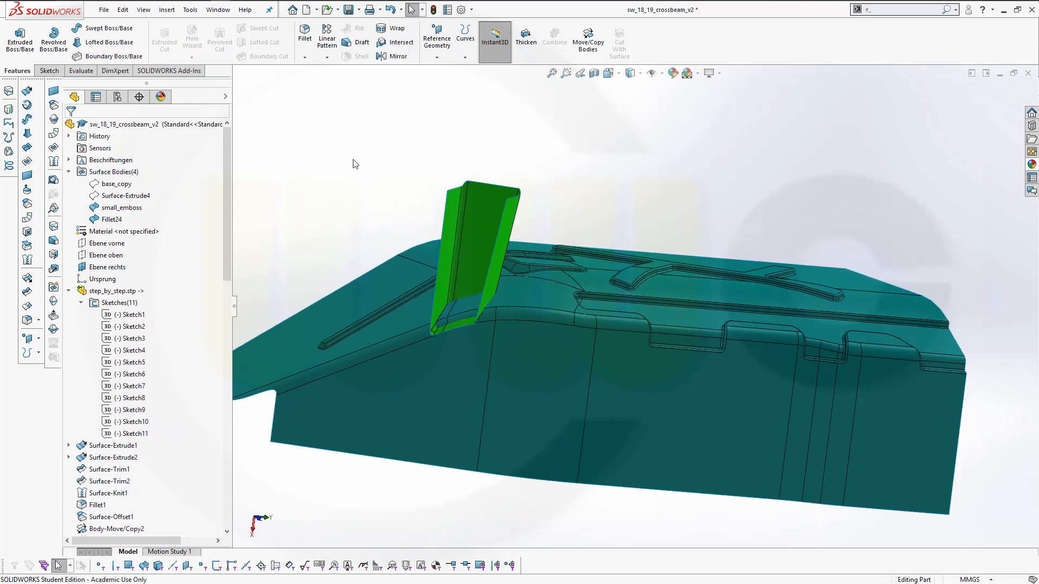
Trim the small_emboss body with the filleted base as the trim tool, removing the portion that protrudes above the base
middle_click_drag(359, 261, 365, 253)
scroll(409, 275, "down", 2)
scroll(553, 383, "down", 1)
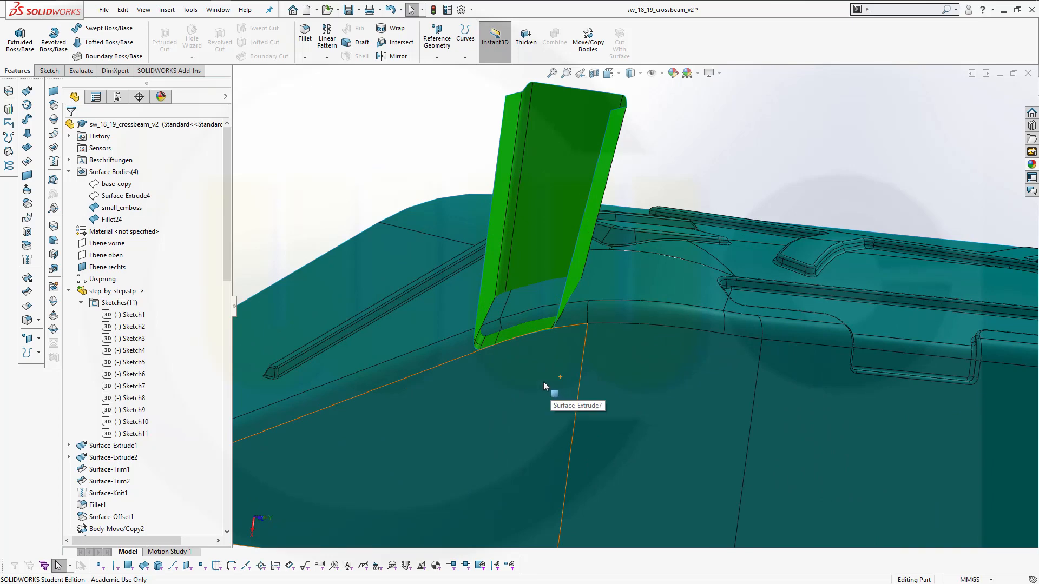
middle_click(545, 383)
middle_click_drag(544, 383, 547, 388)
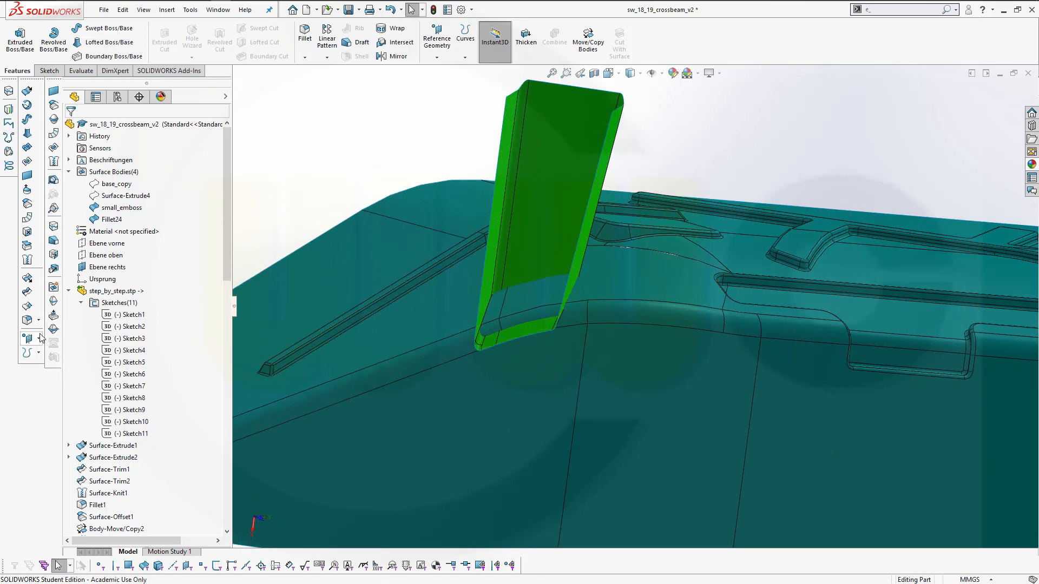
left_click(28, 293)
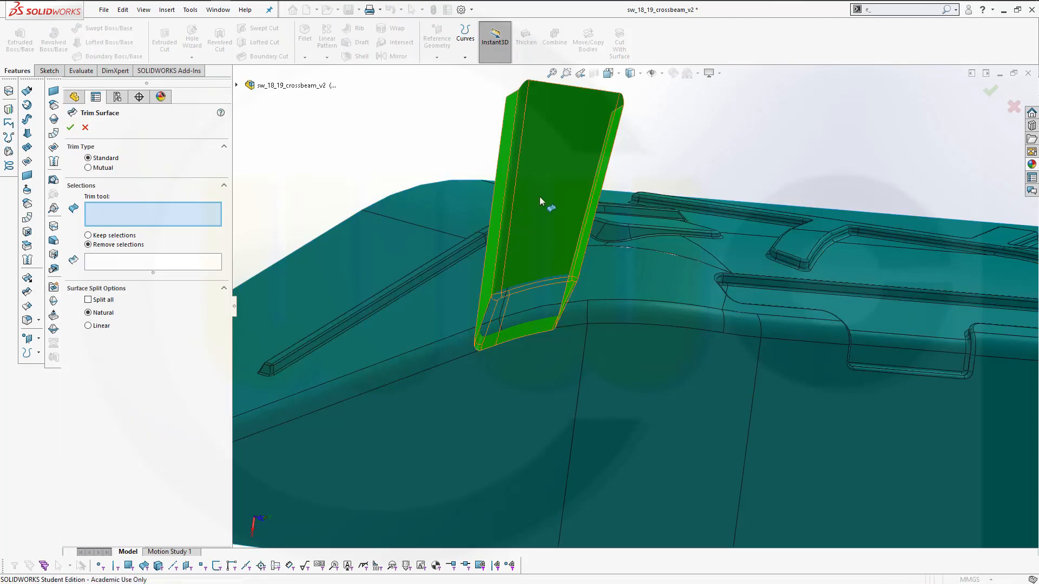
left_click(640, 278)
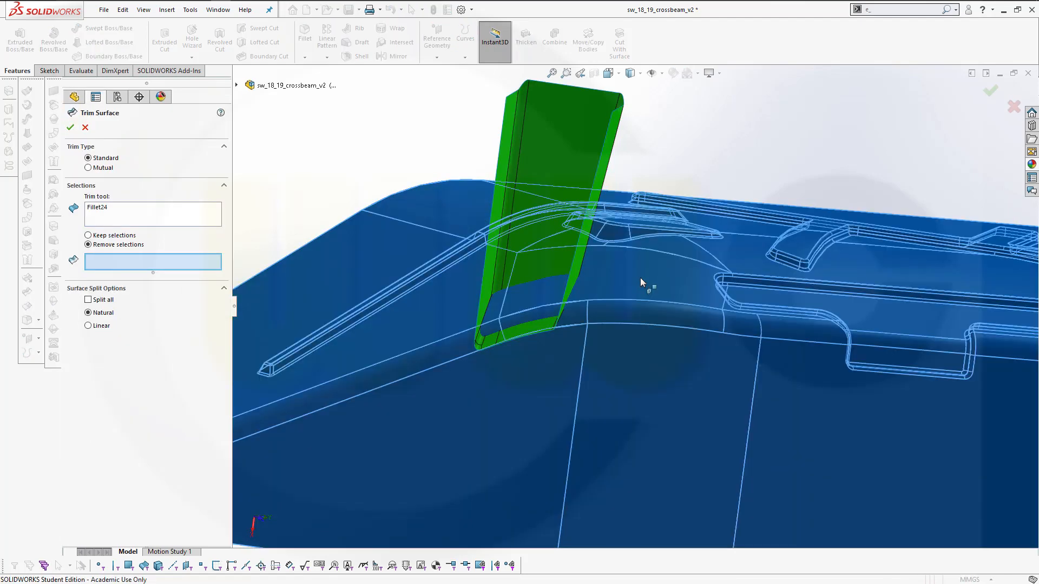
left_click(544, 145)
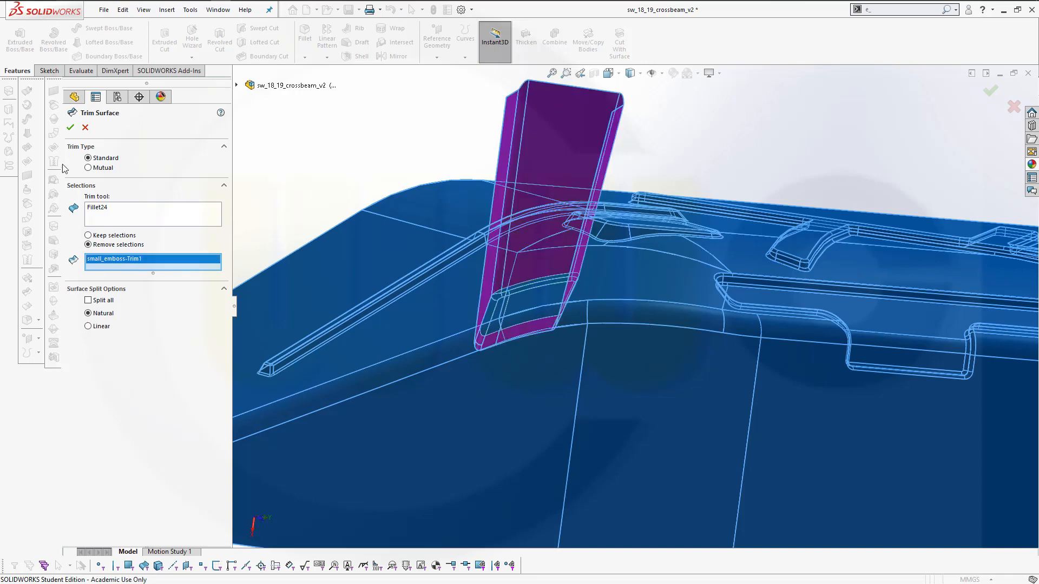
left_click(70, 130)
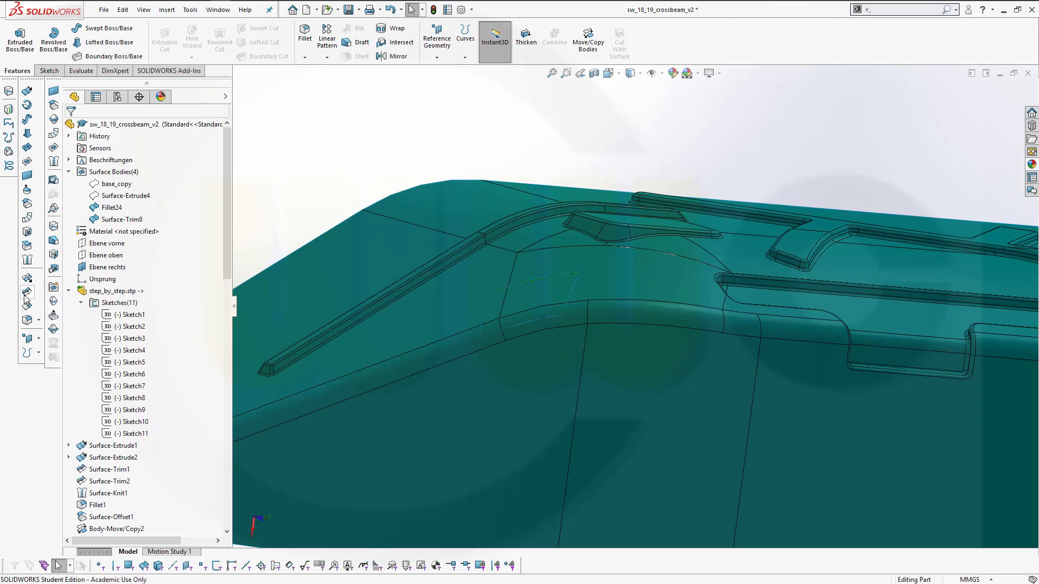
Trim the base with the trimmed small emboss as the trim tool, removing the base patch inside the emboss outline
left_click(54, 288)
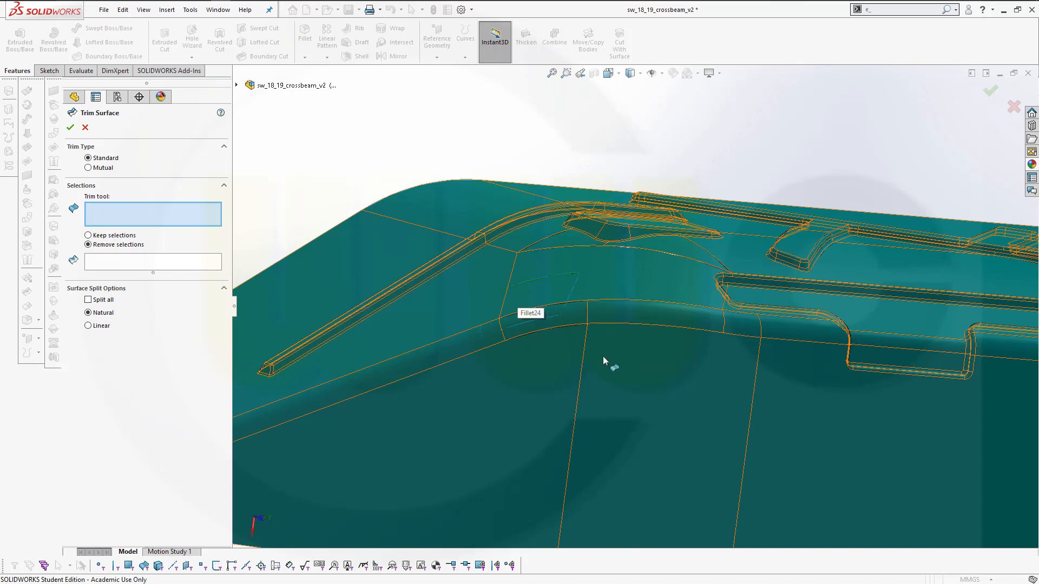
middle_click_drag(602, 356, 578, 105)
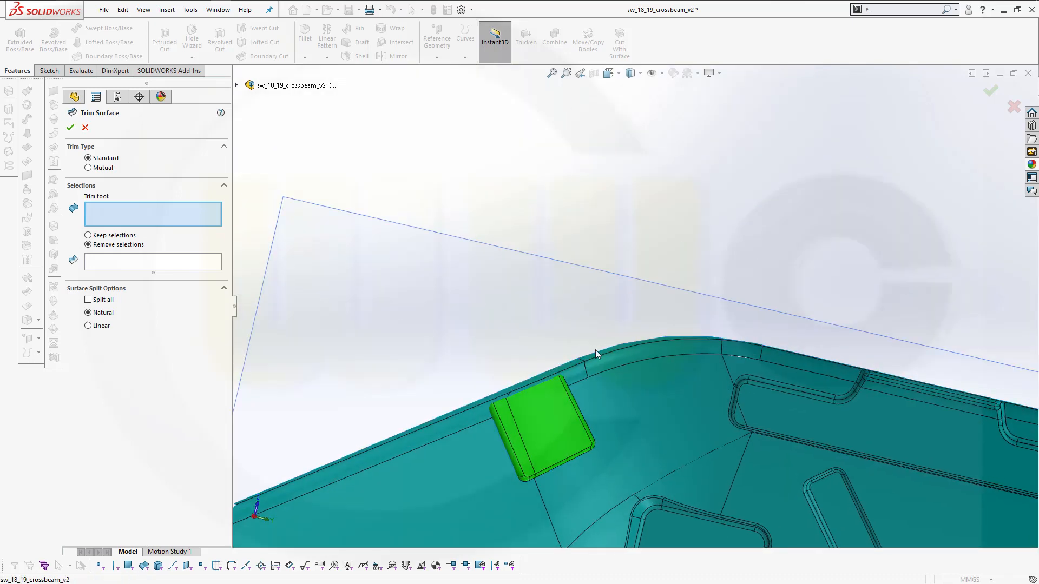
left_click(557, 429)
middle_click_drag(528, 294, 522, 336)
left_click(502, 319)
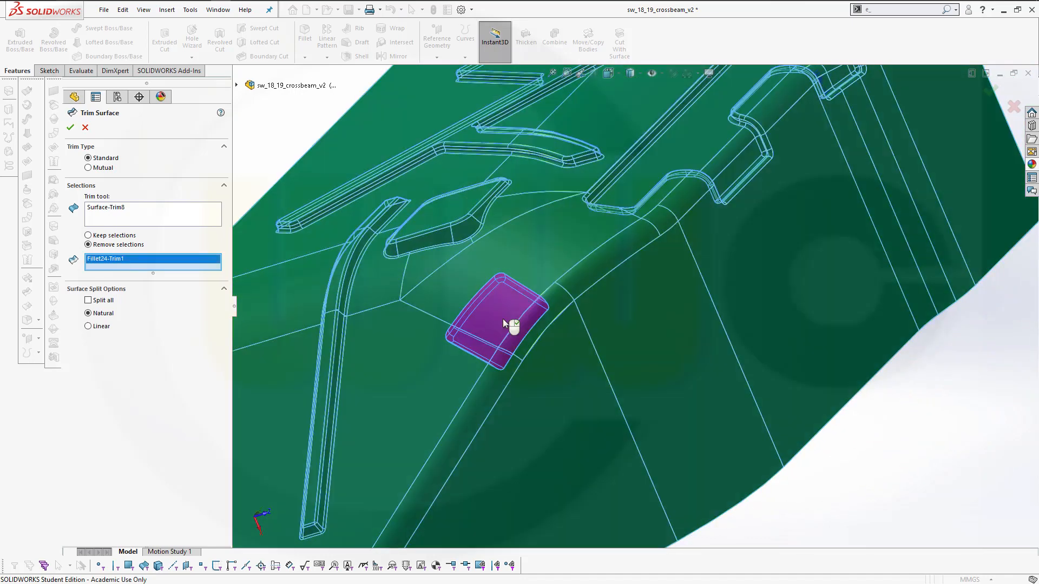
left_click(70, 128)
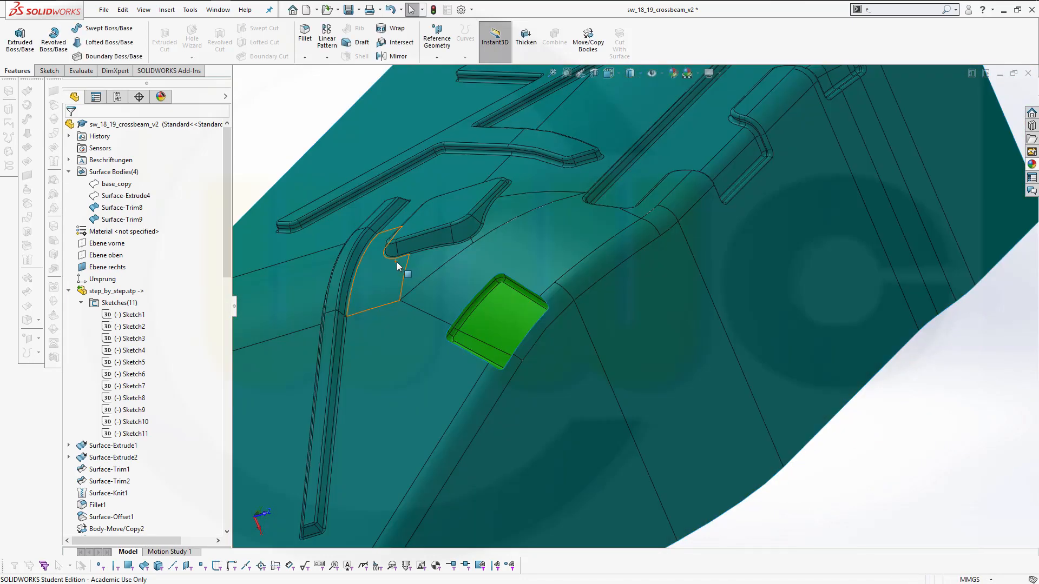
Knit the trimmed base and the trimmed small emboss into one surface body without merging entities
middle_click_drag(446, 315, 609, 378)
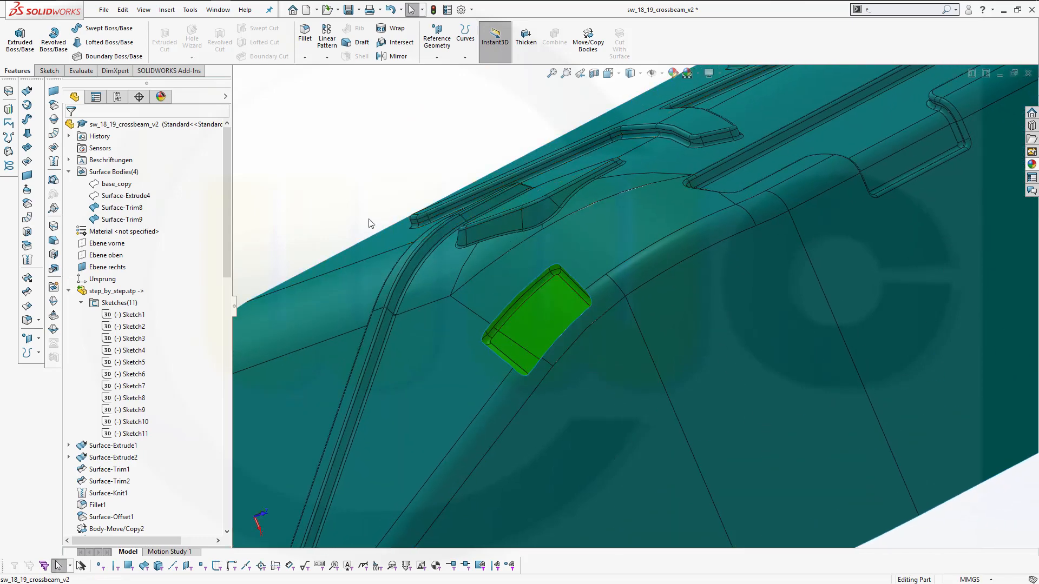
left_click(27, 260)
left_click(534, 335)
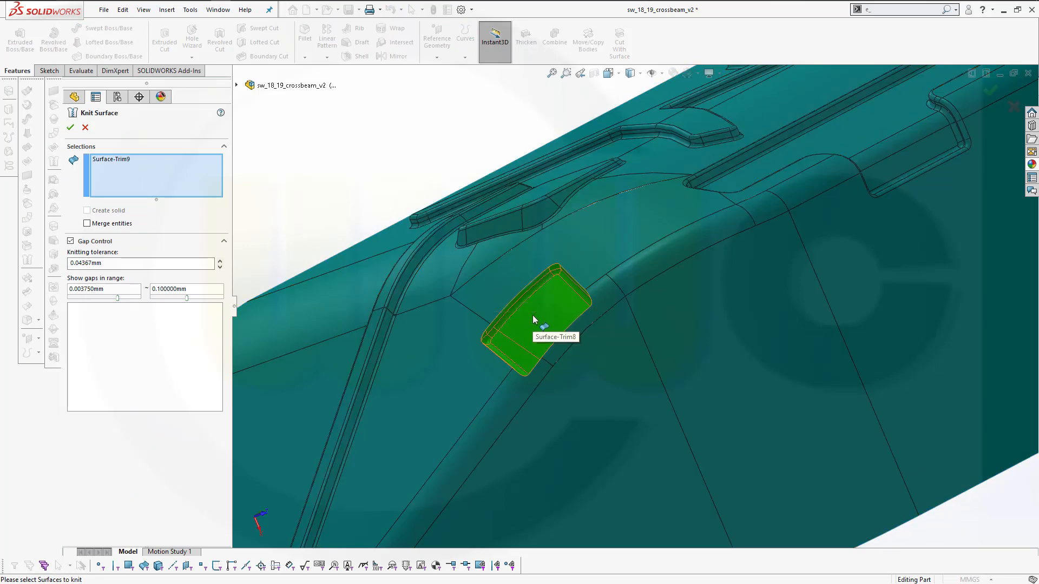
left_click(495, 288)
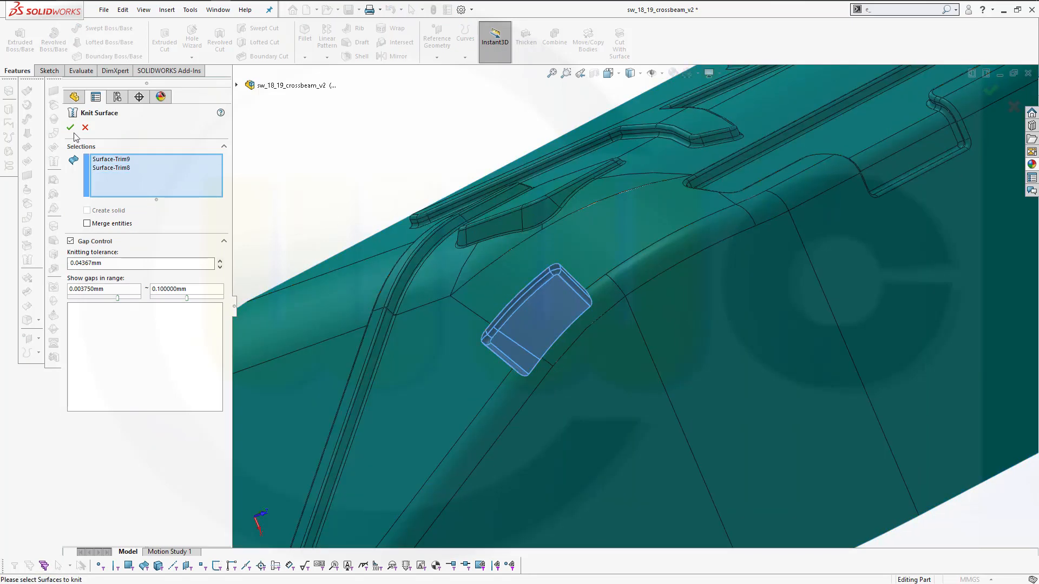
left_click(70, 127)
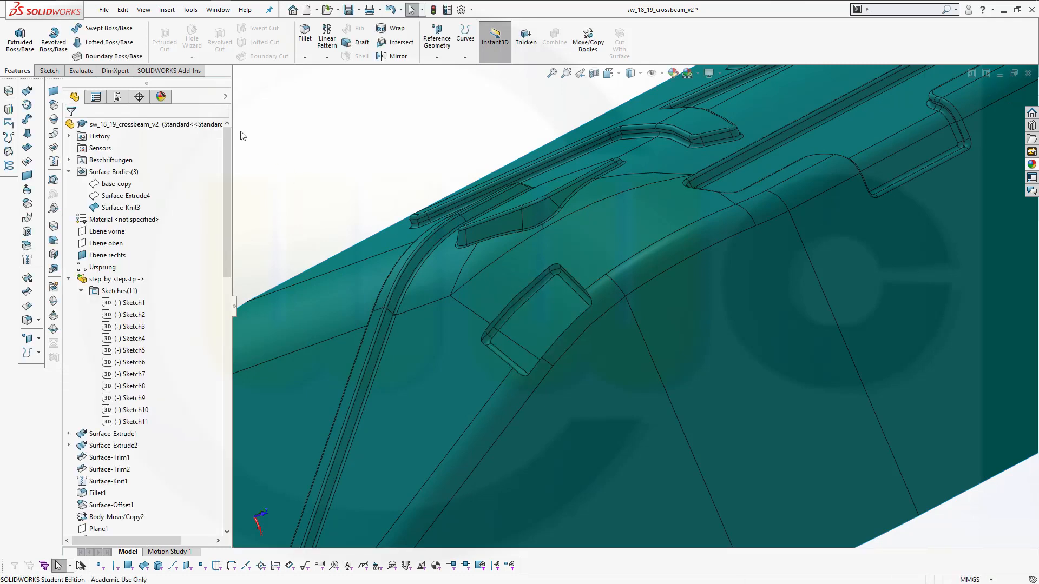
Add a 2 mm constant-size symmetric fillet around the small emboss's rim, using one rim edge with tangent propagation
left_click(304, 34)
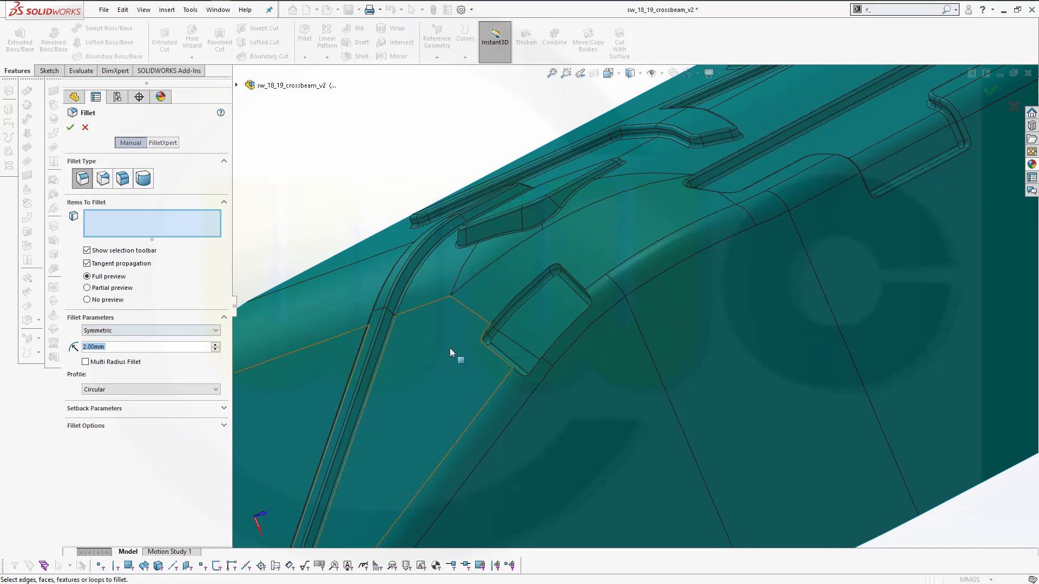
left_click(503, 317)
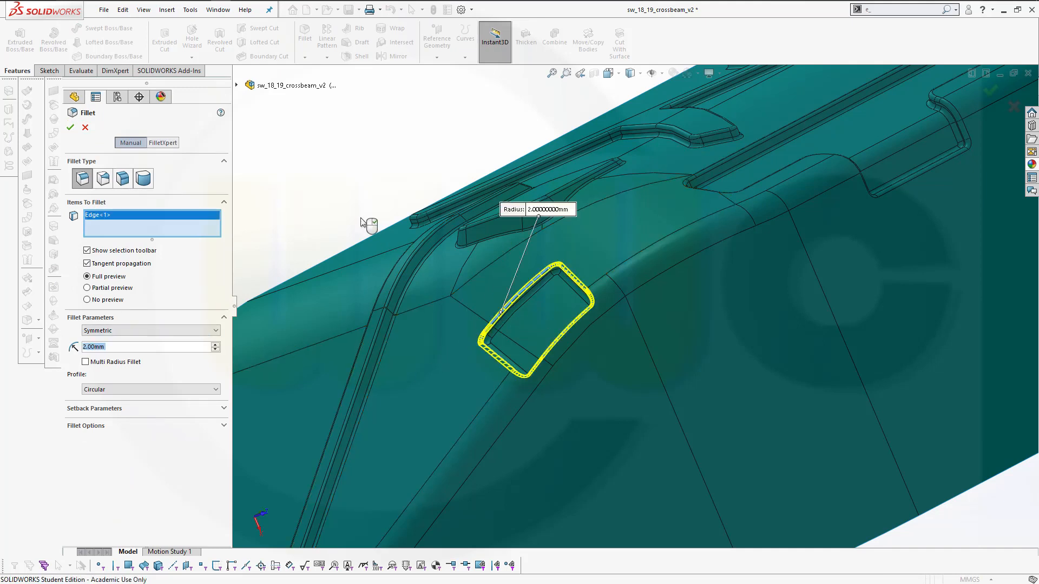
left_click(70, 127)
middle_click_drag(537, 313, 628, 352)
scroll(785, 287, "up", 4)
scroll(777, 292, "down", 6)
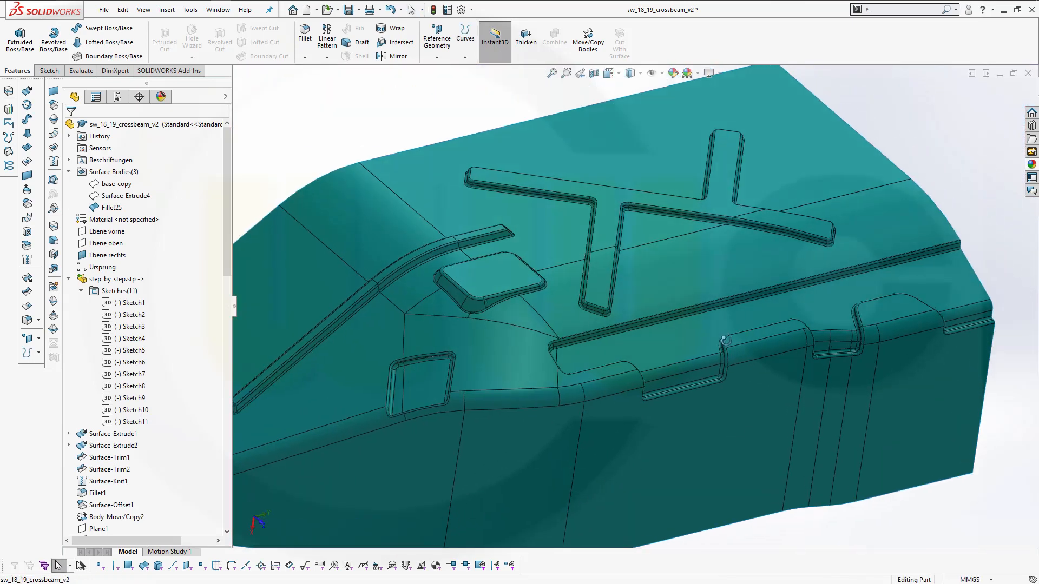
Mirror the complete filleted surface body about the Ebene oben plane with Knit surfaces enabled
scroll(779, 292, "up", 6)
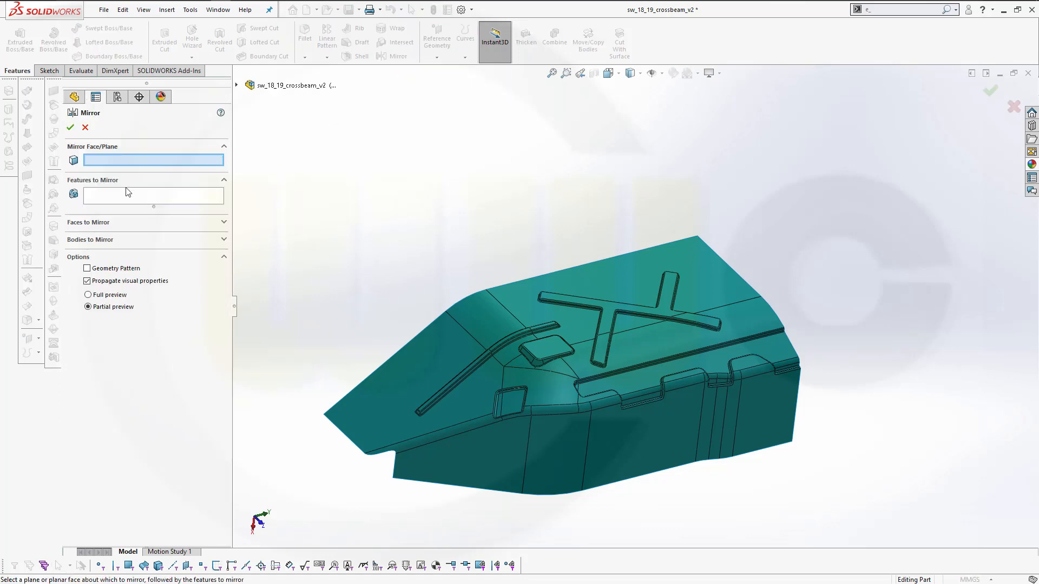
left_click(111, 240)
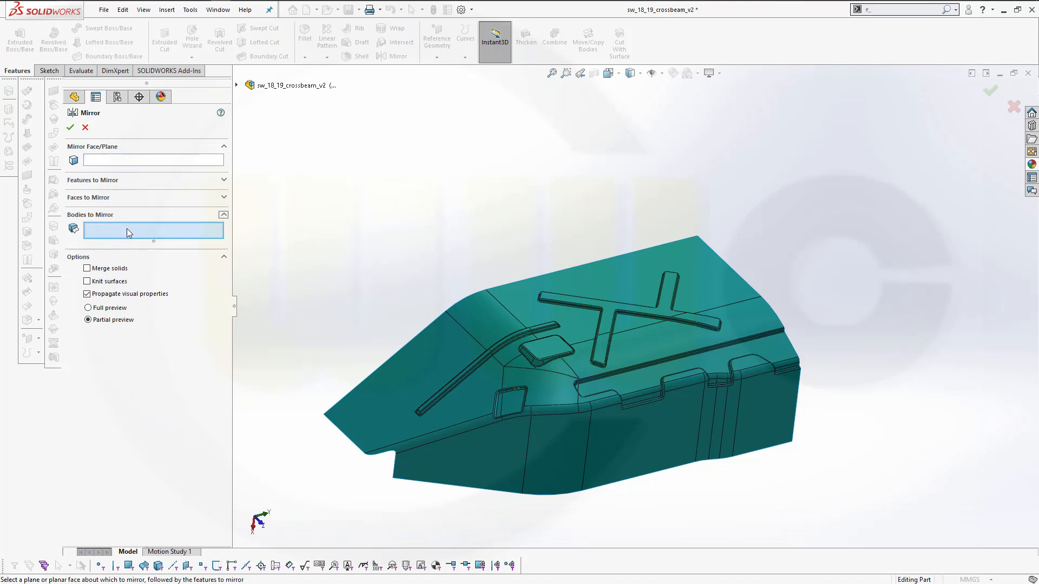
left_click(446, 321)
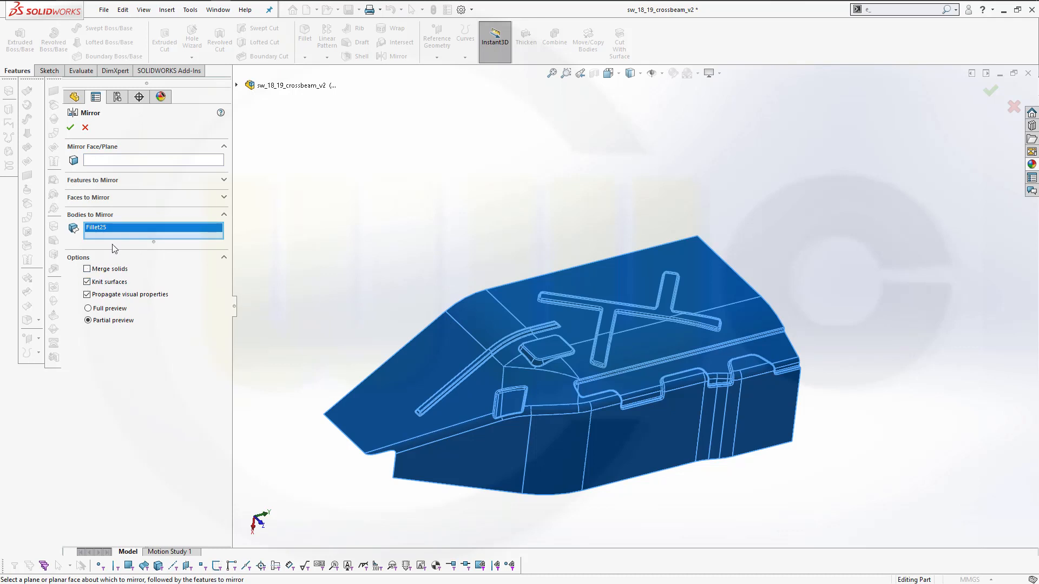
left_click(168, 160)
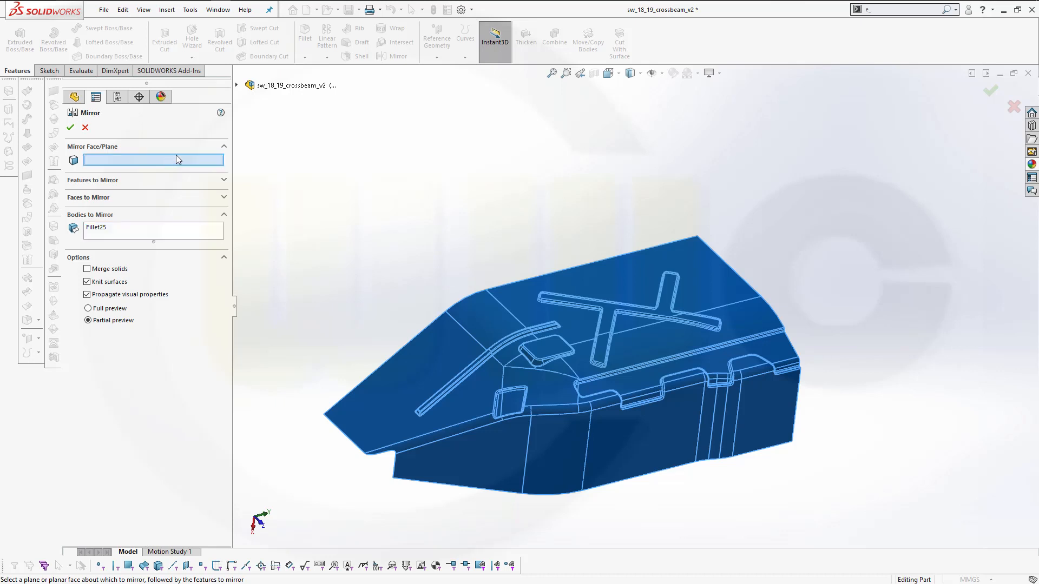
left_click(238, 86)
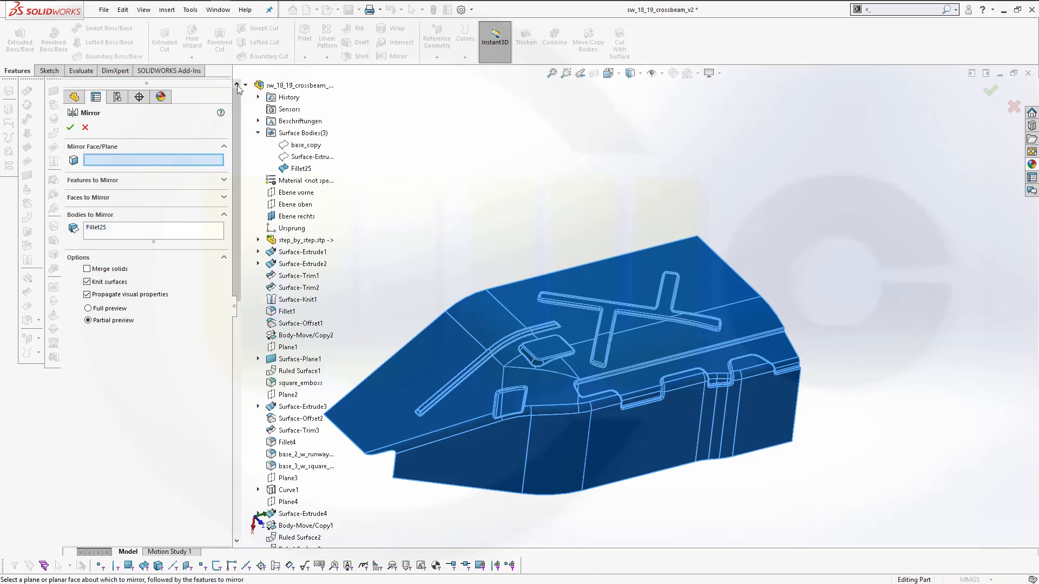
left_click(289, 207)
right_click(370, 162)
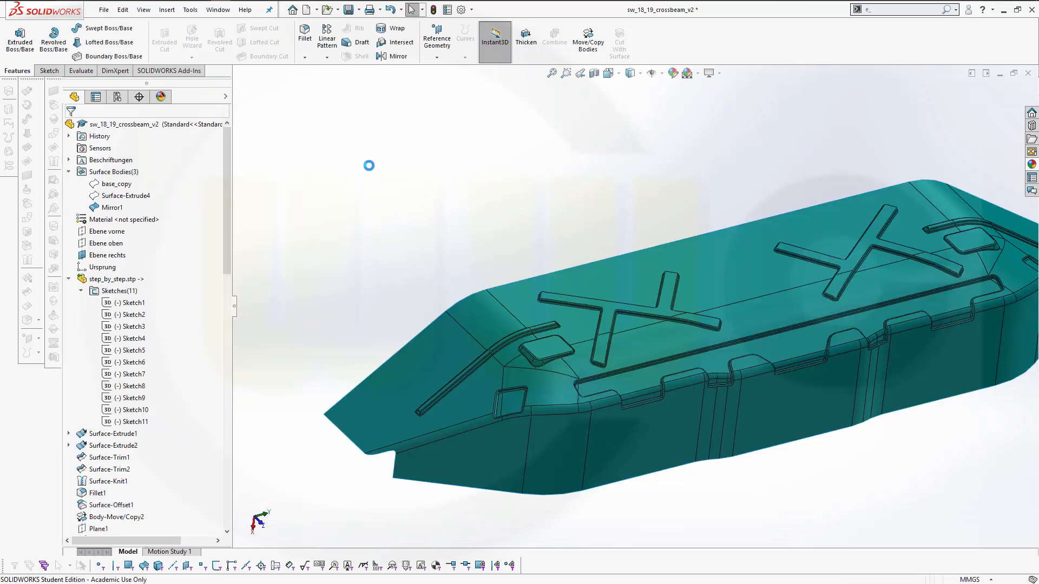
Examine the mirrored crossbeam as a whole, checking both halves and their embosses from several angles
middle_click_drag(864, 401, 941, 375)
scroll(938, 349, "up", 2)
scroll(860, 343, "down", 3)
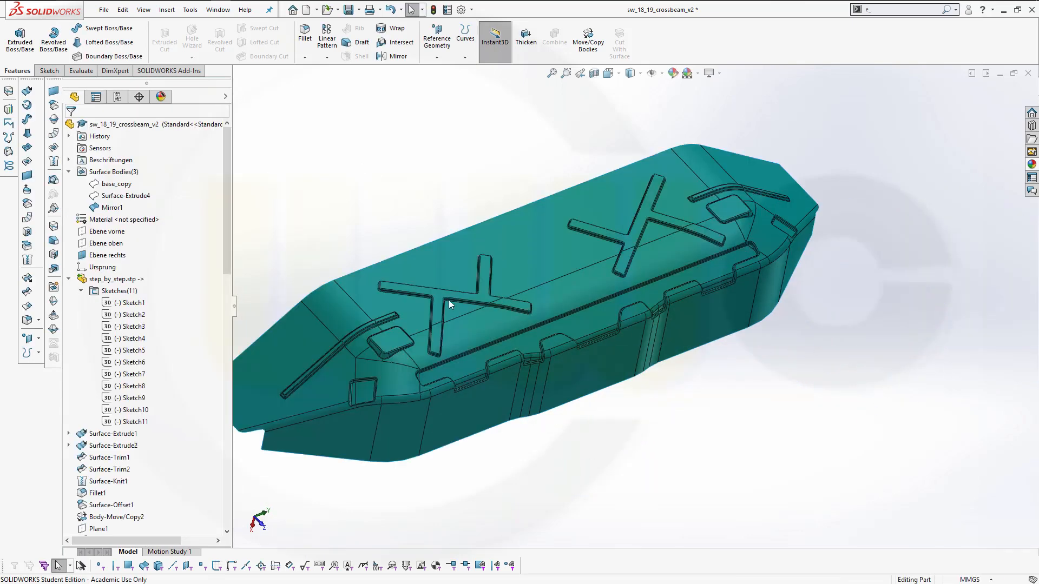
scroll(390, 276, "up", 1)
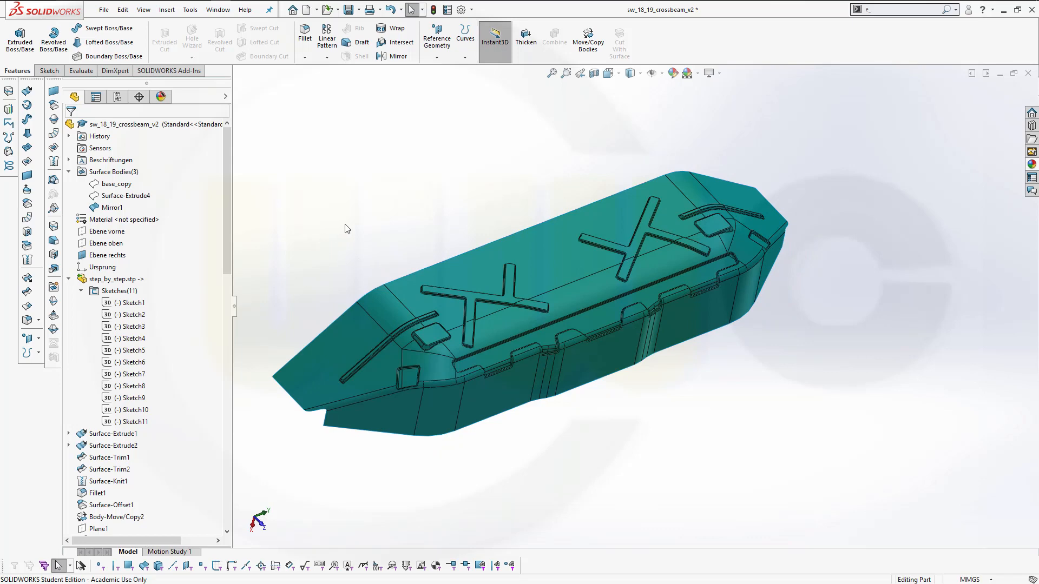
middle_click_drag(493, 261, 381, 308)
scroll(379, 313, "up", 4)
scroll(577, 292, "down", 5)
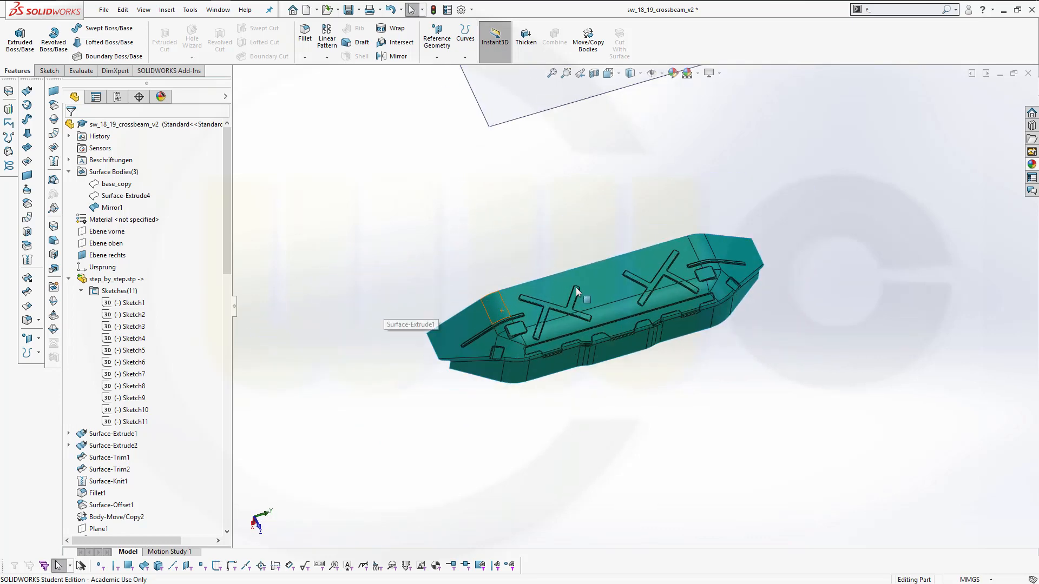
middle_click_drag(596, 291, 661, 299)
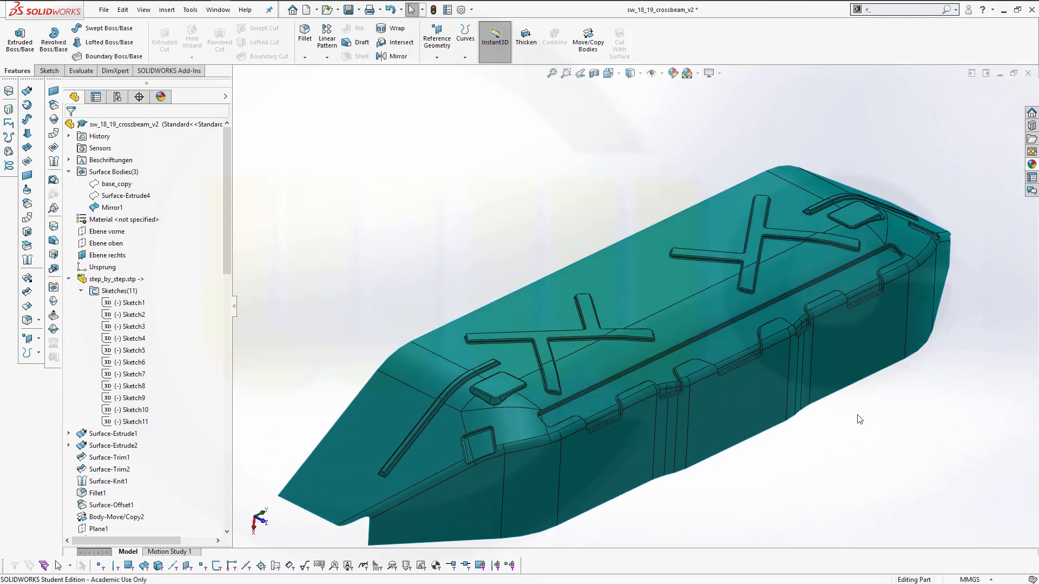